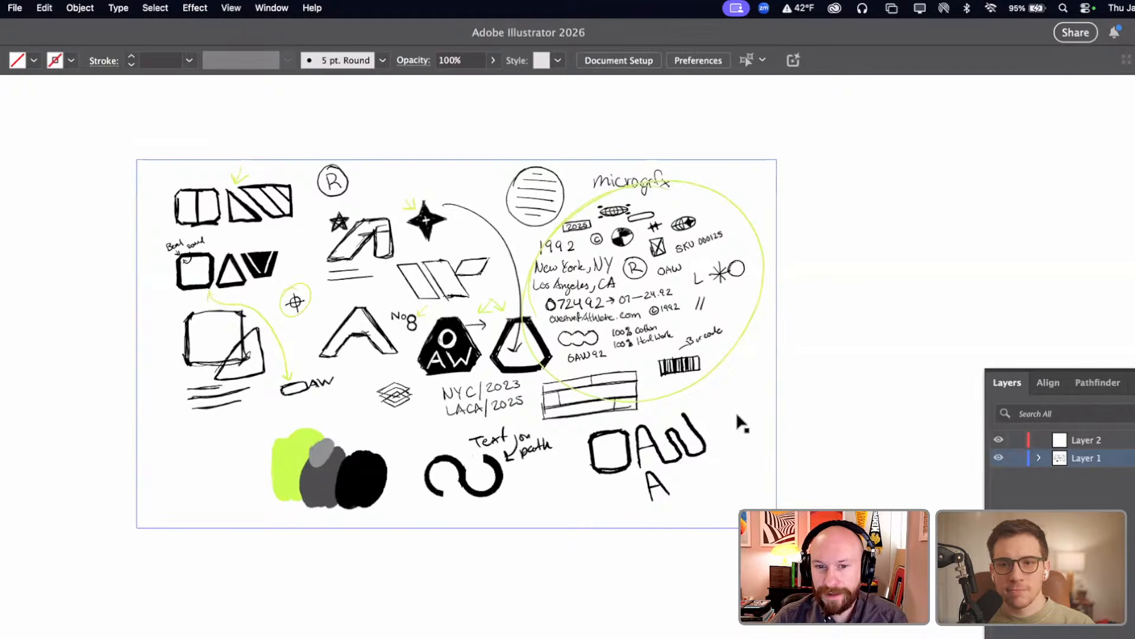
scroll(736, 416, "left", 3)
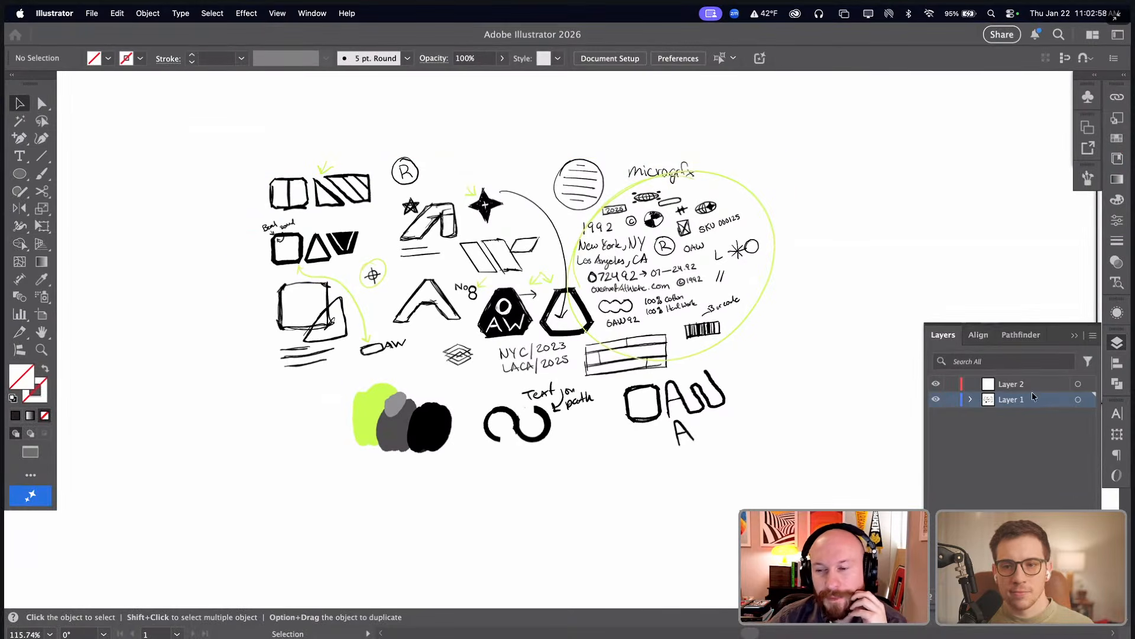
left_click(632, 340)
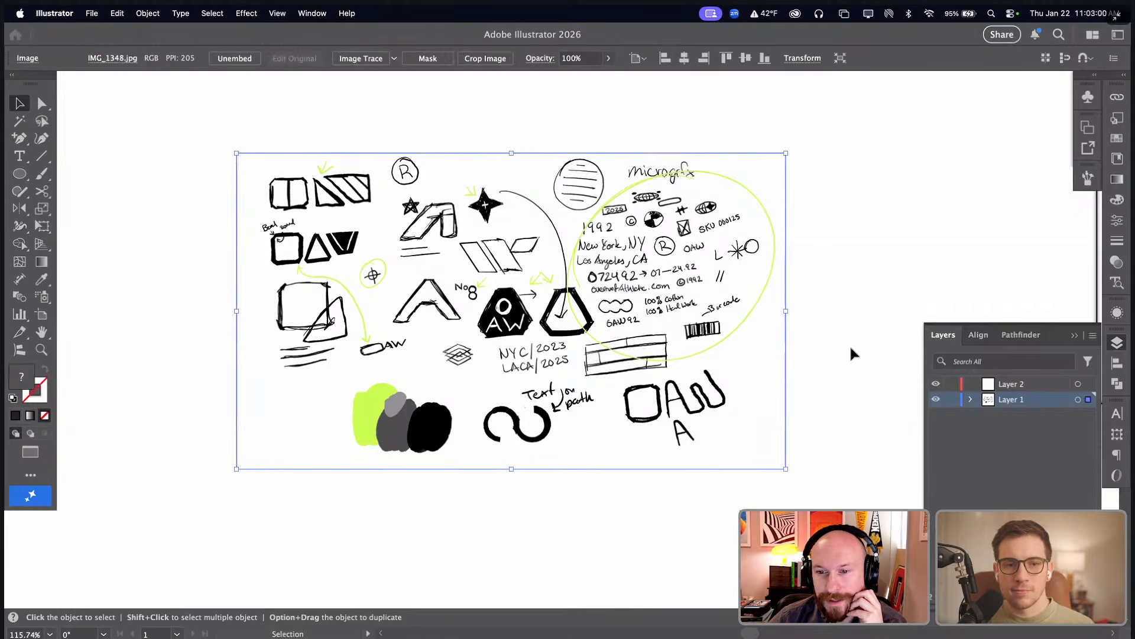
left_click(850, 347)
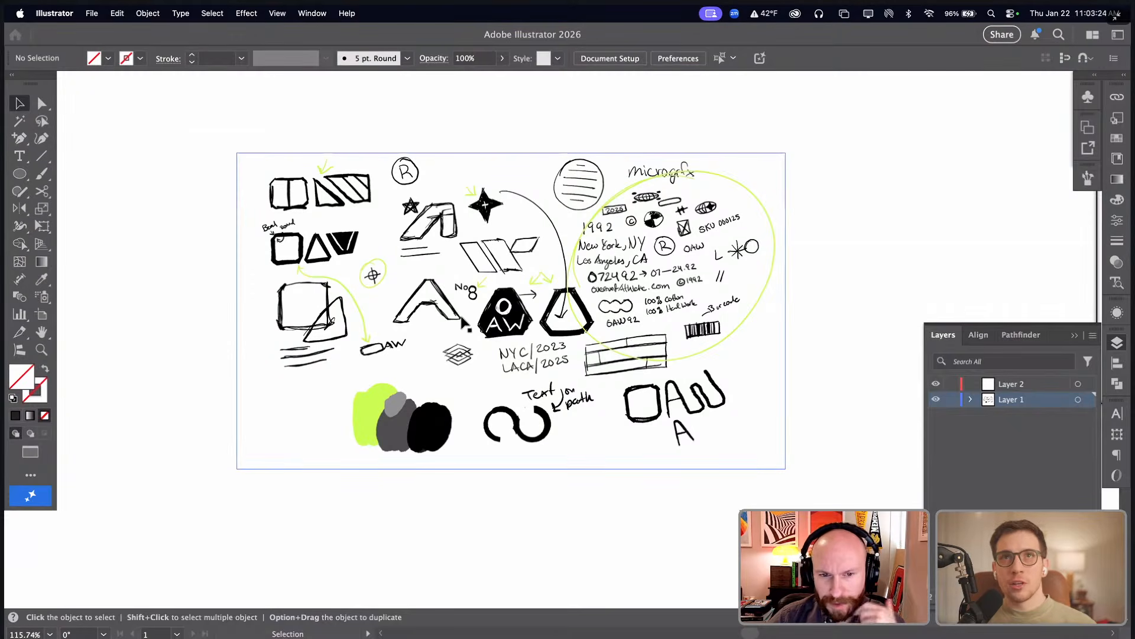
- Try out a different opacity on the placed sketch image
left_click(663, 242)
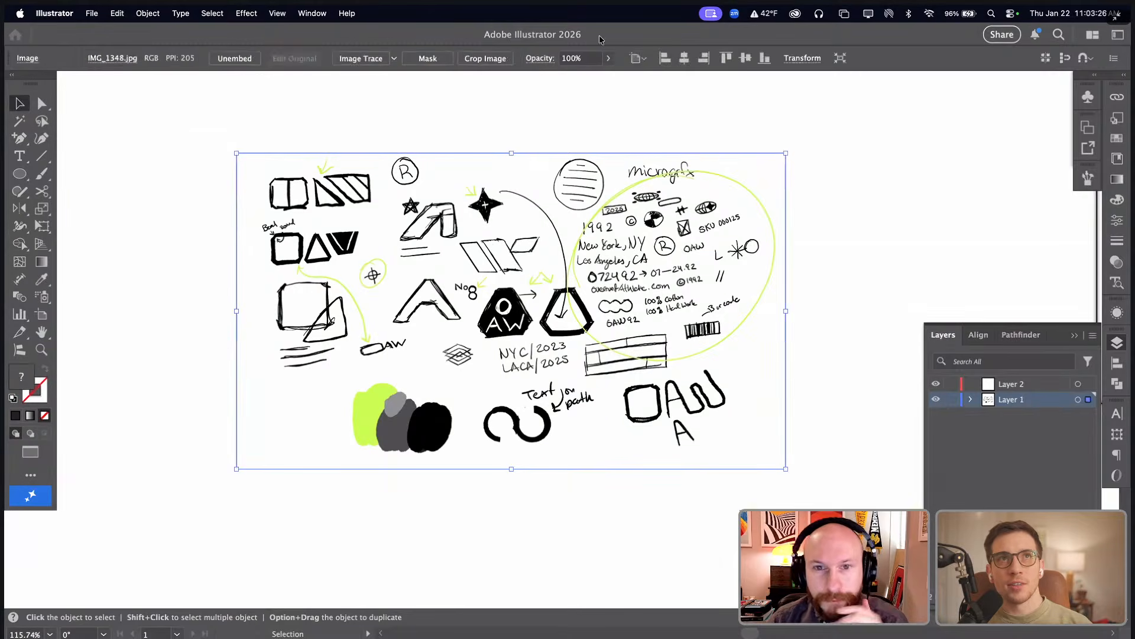
left_click(609, 58)
left_click_drag(567, 77, 643, 84)
left_click(872, 245)
- Draw a circle about 0.77 in wide beside the sketch and fill it with the lime green sampled from the sketch's color blobs
key("l")
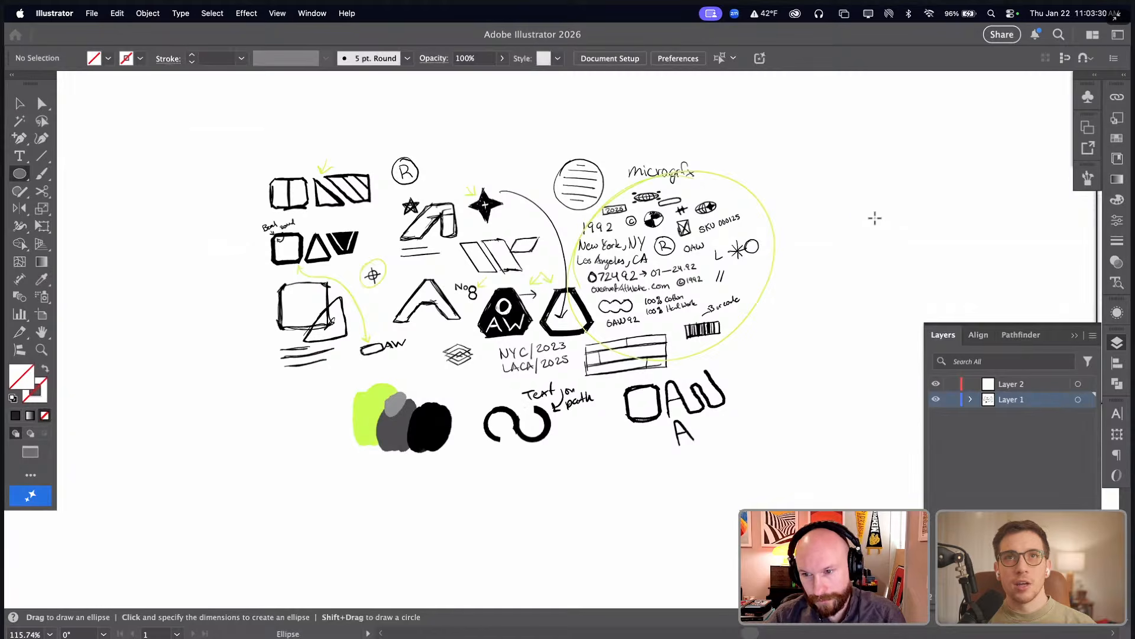
mouse_move(876, 217)
left_mouse_down()
mouse_move(899, 239)
mouse_move(886, 260)
left_mouse_up()
key("i")
left_click(364, 396)
key("v")
- Stack two overlapping copies below the green circle, filling them with the dark gray and black sampled from the sketch
left_click(864, 289)
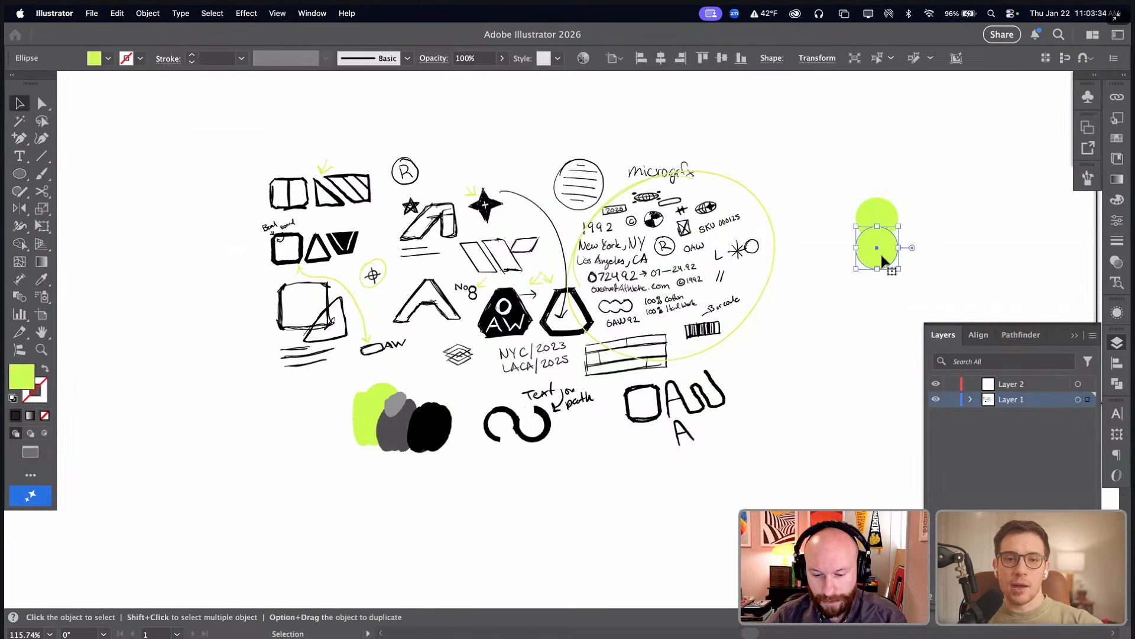
key("i")
left_click(397, 424)
key("v")
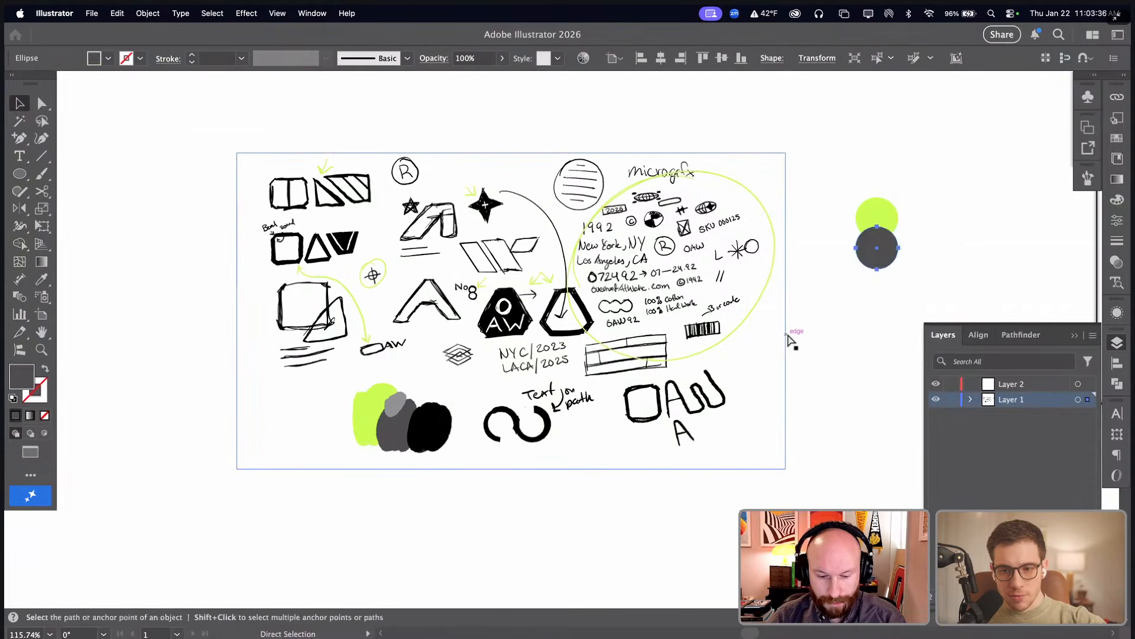
key("super+d")
key("i")
left_click(419, 422)
key("v")
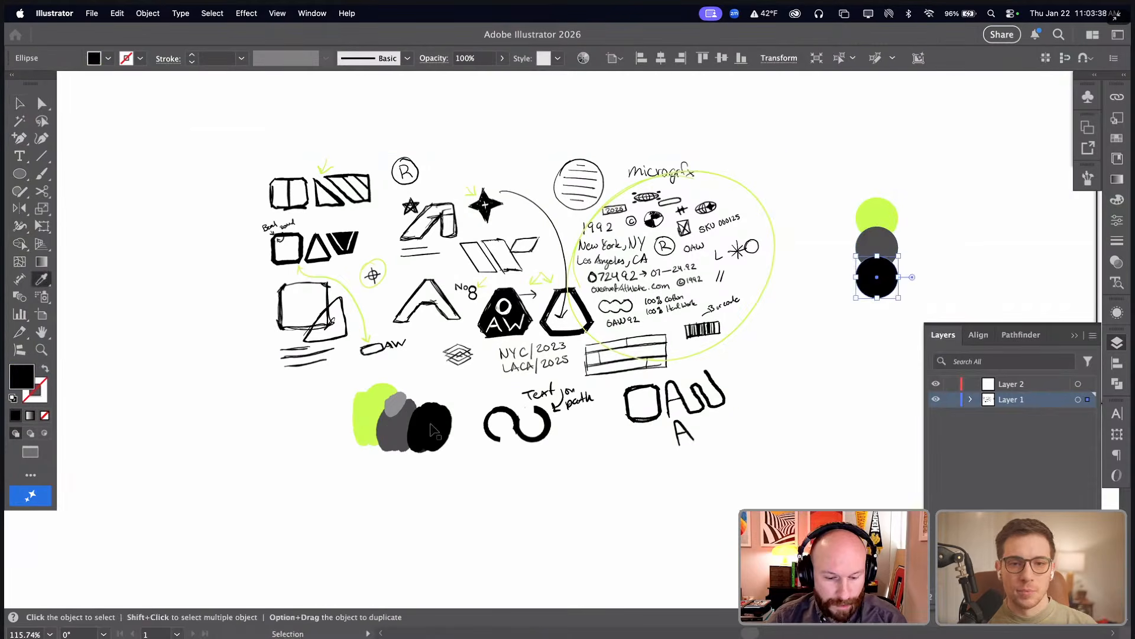
- Add a fourth overlapping circle below the black one and fill it with the sketch's light gray
key("super+d")
key("i")
left_click(398, 402)
key("v")
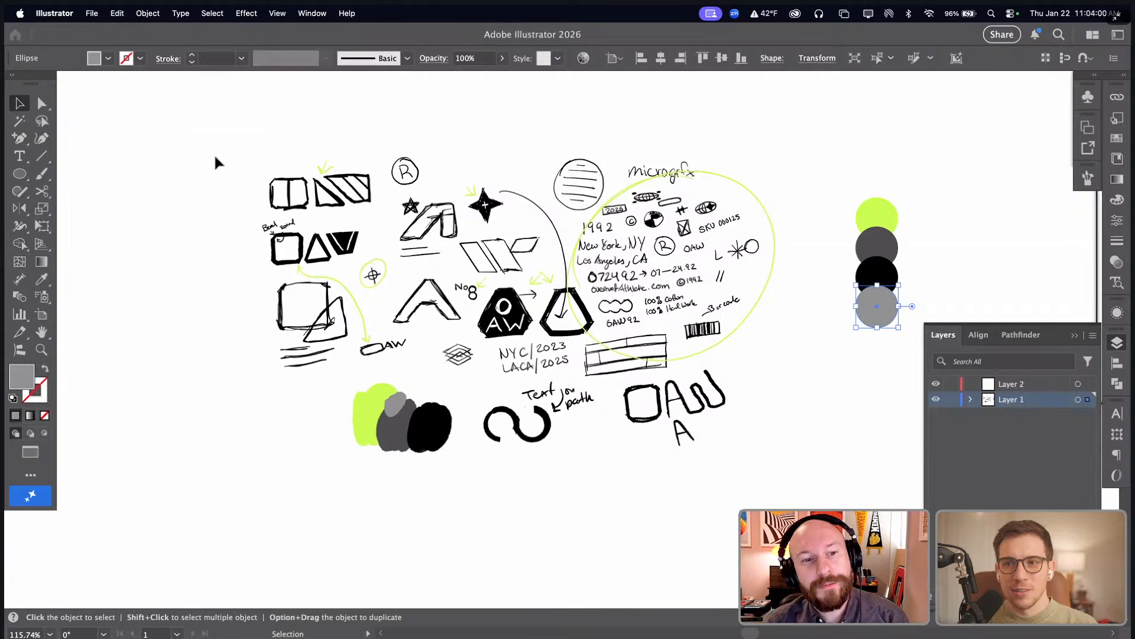
left_click(216, 161)
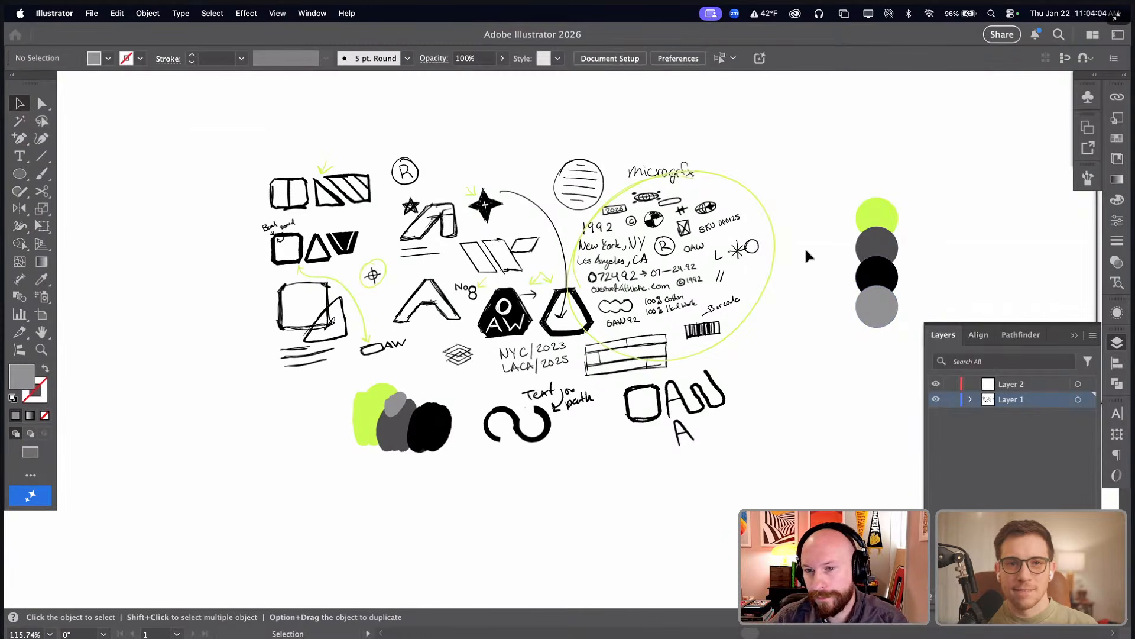
- Transfer all four color swatch circles from Layer 1 to Layer 2, keeping them in place
left_click_drag(846, 191, 887, 340)
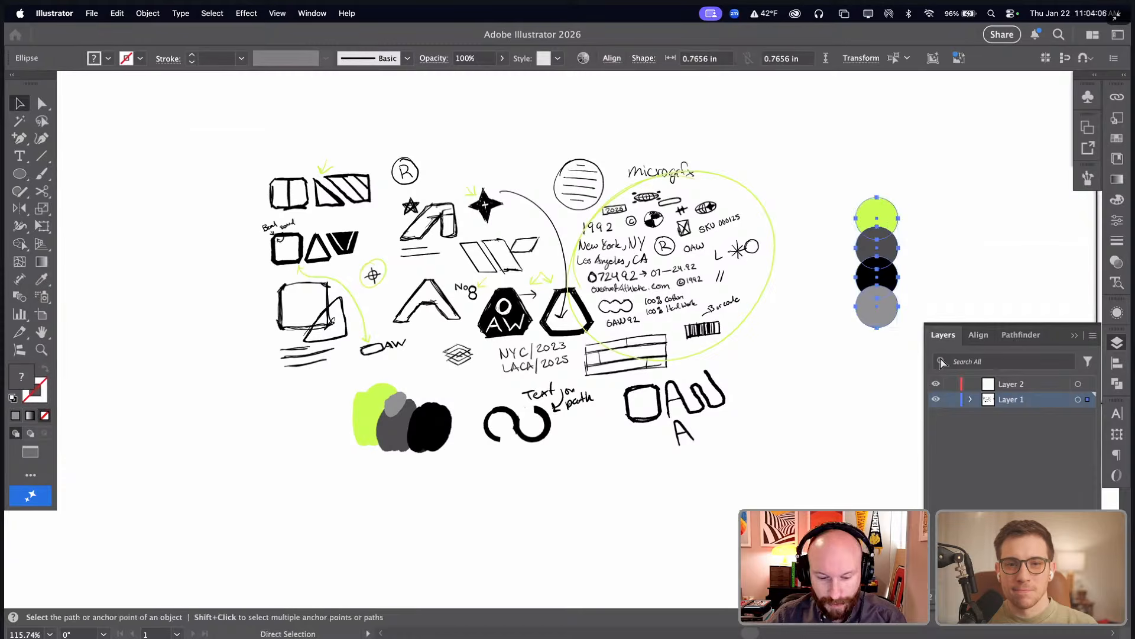
key("Delete")
left_click(1041, 384)
key("cmd+z")
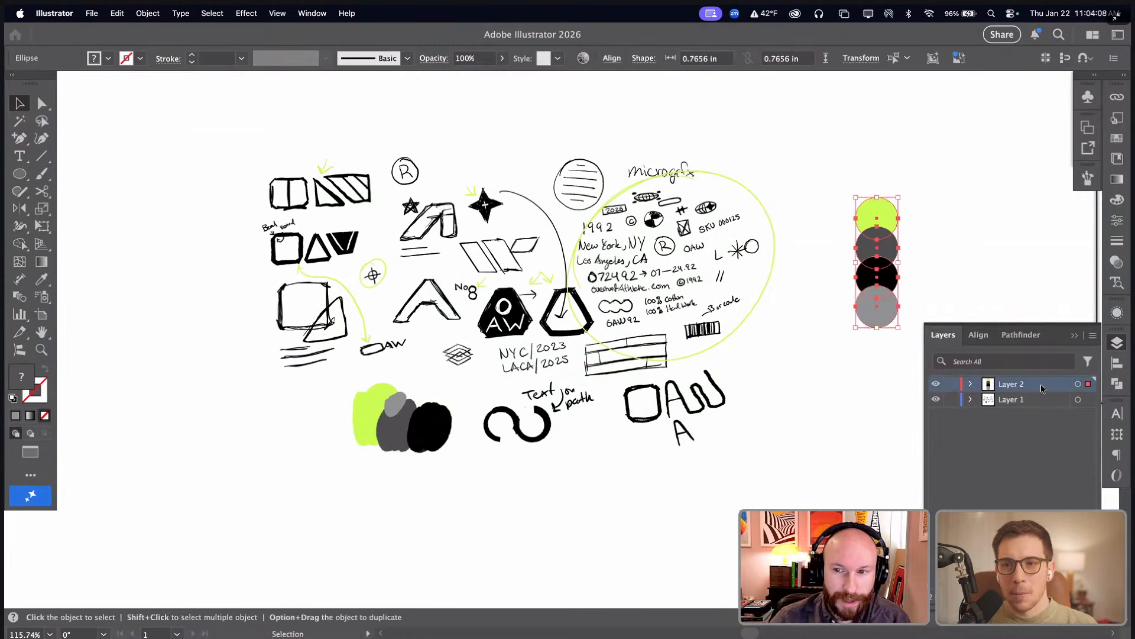
- Move the stack of swatch circles about 0.22 in left and 0.61 in up
scroll(717, 237, "right", 3)
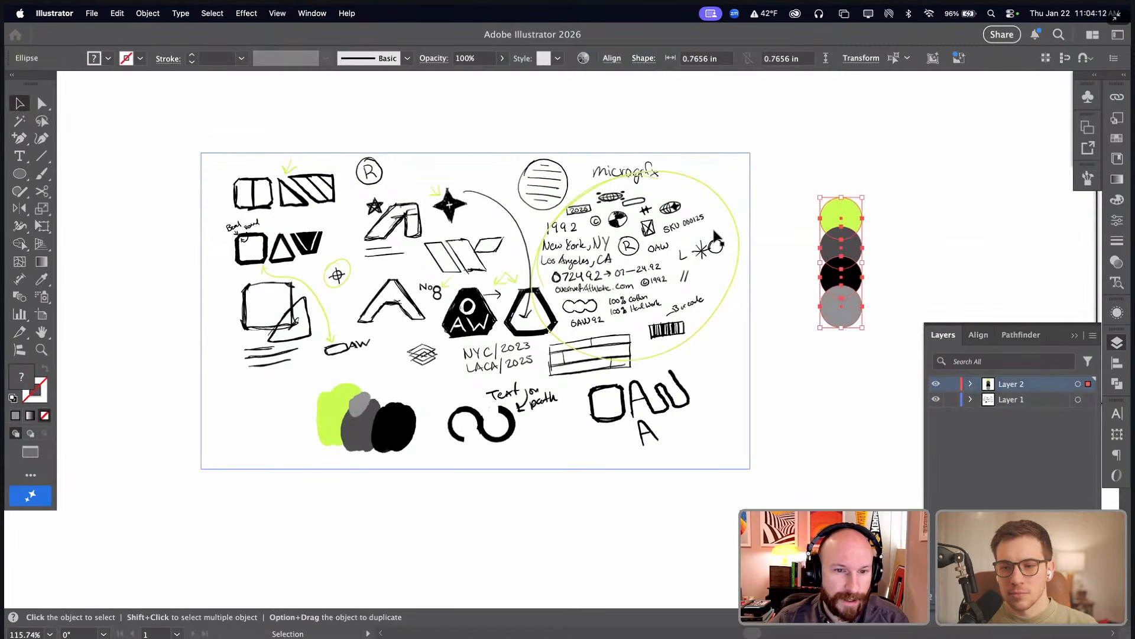
scroll(716, 236, "right", 3)
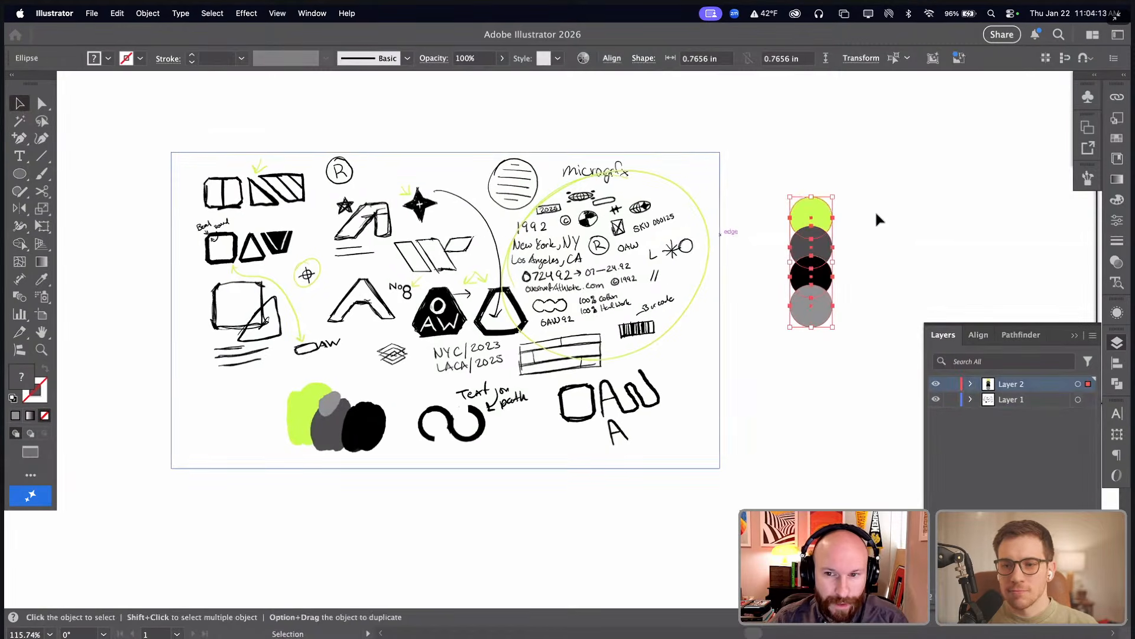
left_click_drag(828, 220, 815, 187)
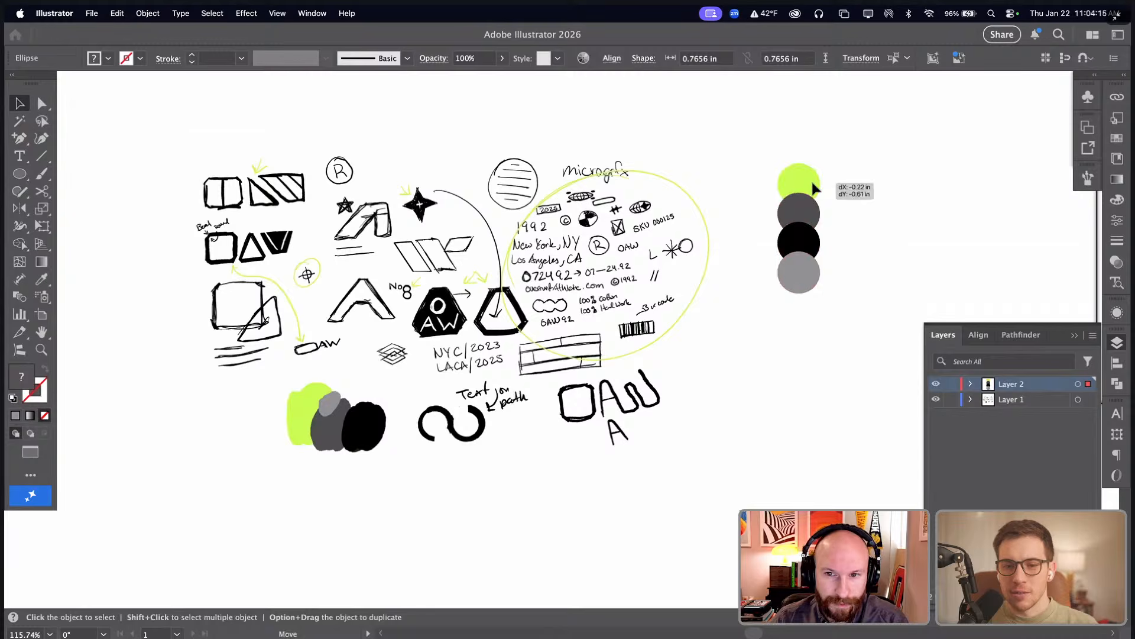
- Set the opacity of Layer 1, which holds the sketch, to 30%
left_click(1077, 400)
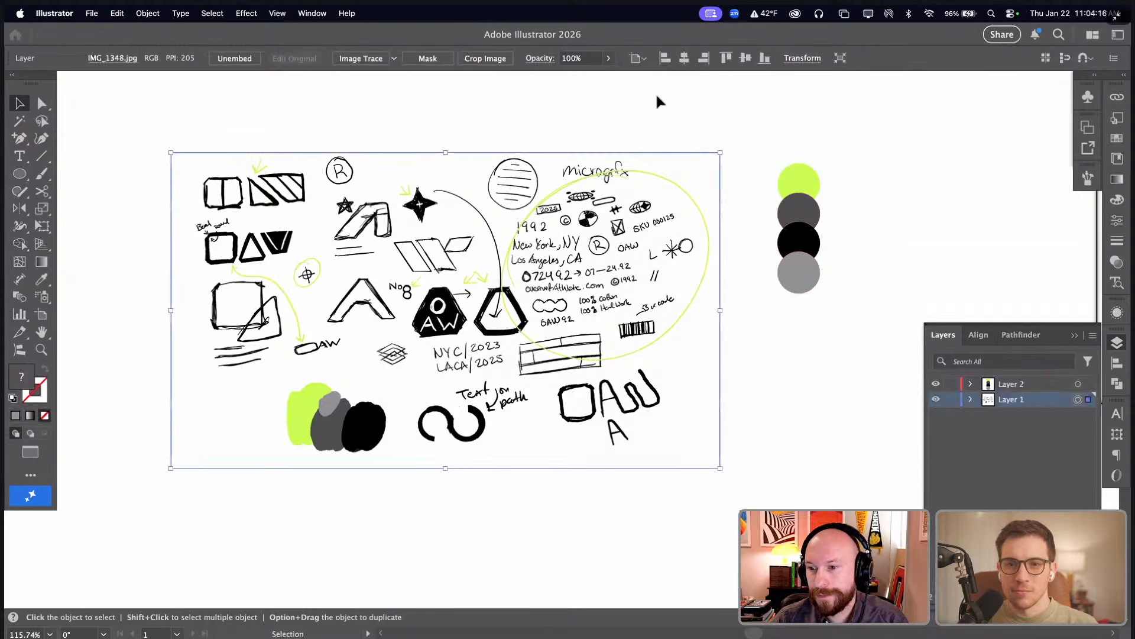
left_click(608, 58)
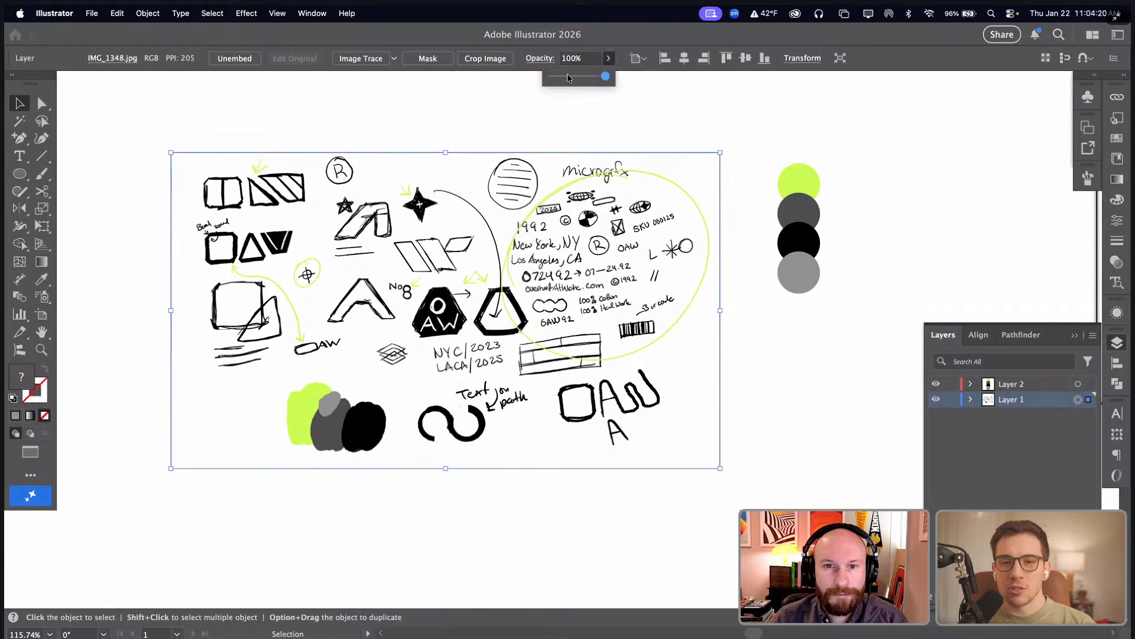
left_click_drag(566, 75, 568, 77)
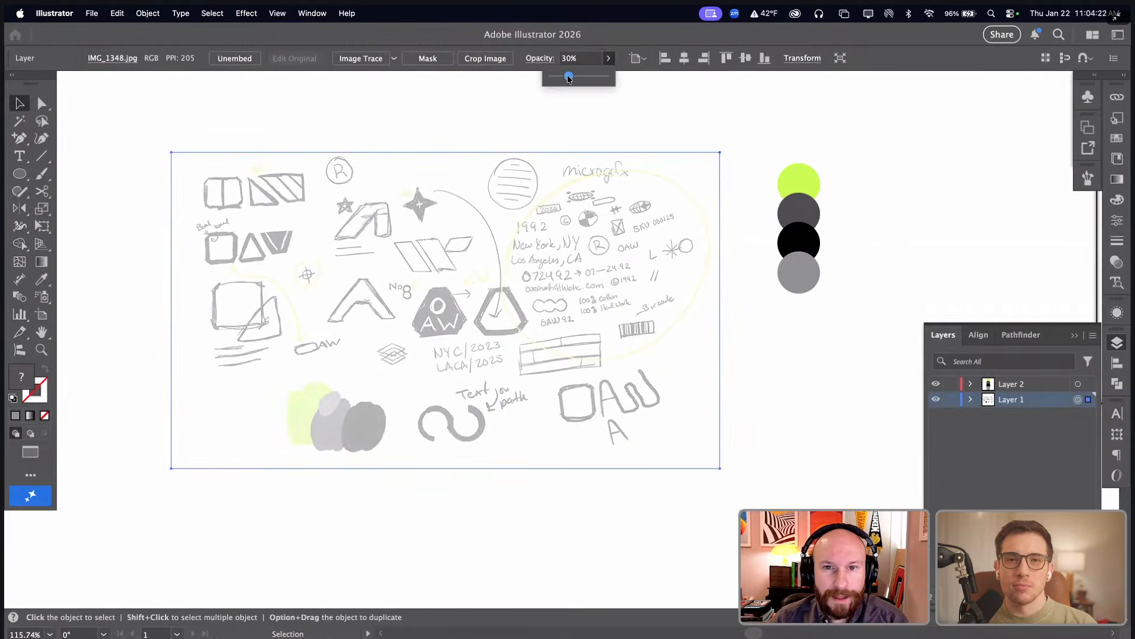
left_click(583, 104)
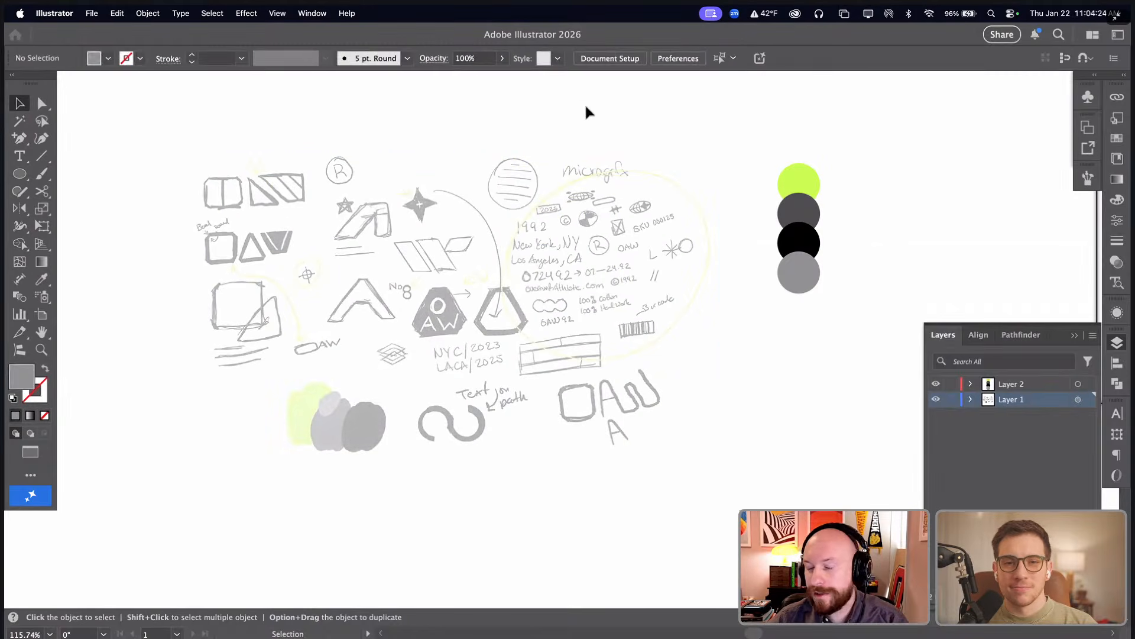
- Lock Layer 1 and make Layer 2 the active layer
left_click_drag(469, 144, 508, 146)
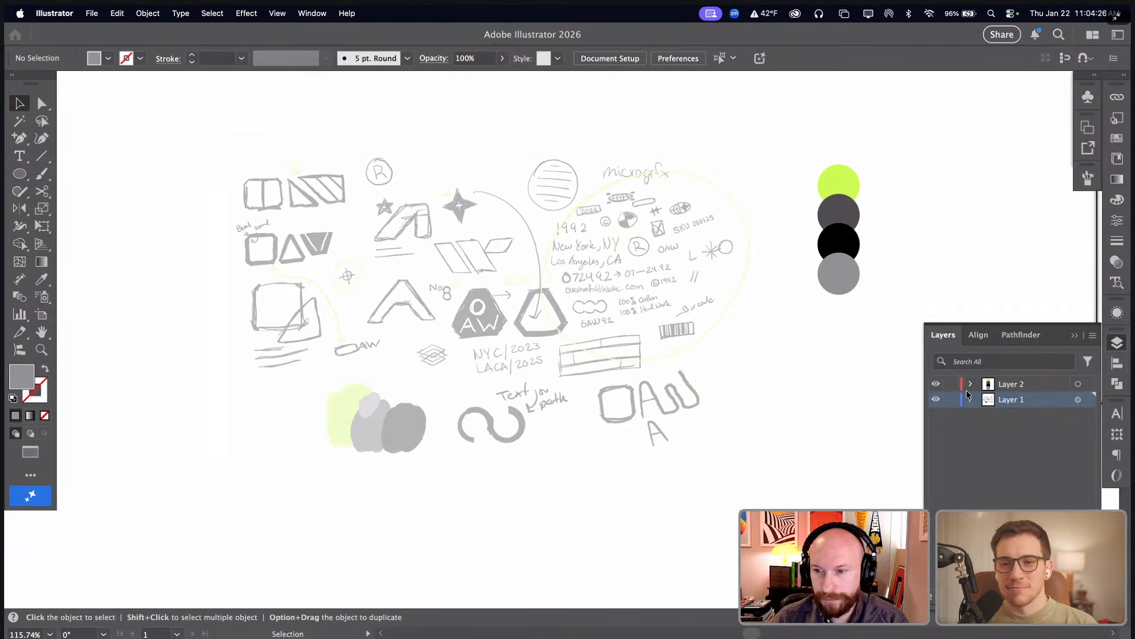
scroll(769, 334, "left", 2)
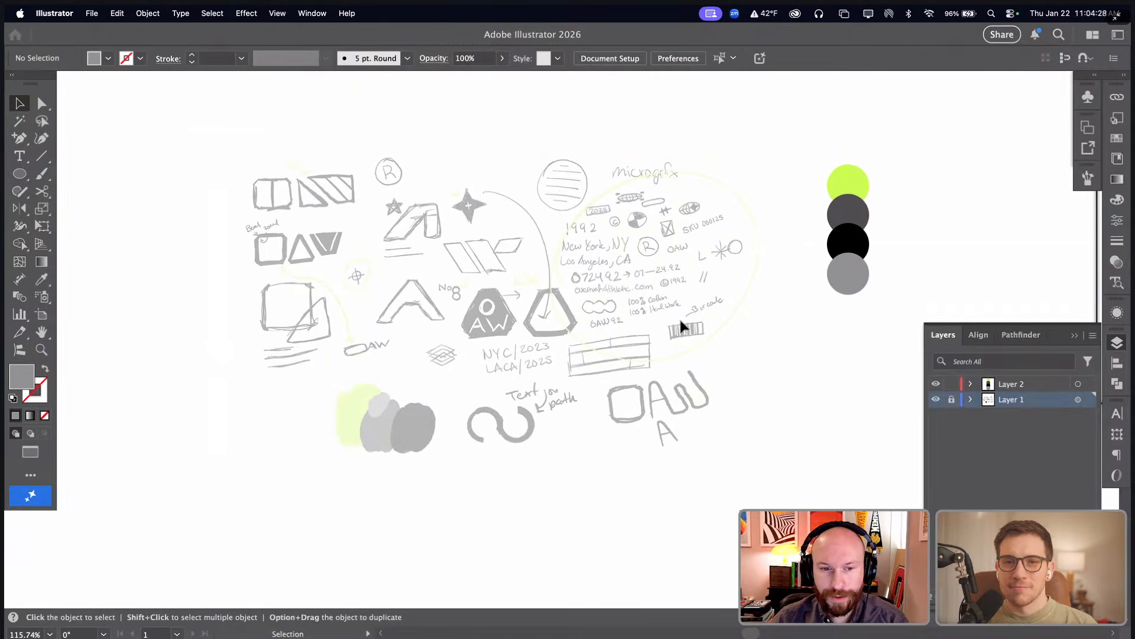
key("super+space")
left_click_drag(227, 138, 795, 509)
scroll(749, 465, "right", 3)
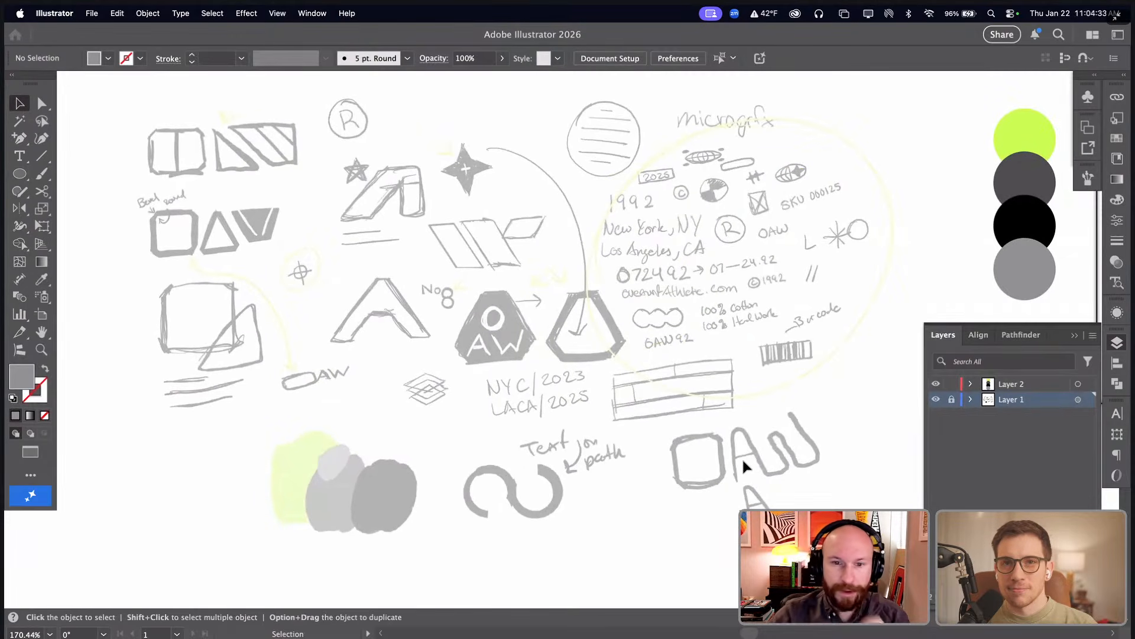
key("space")
left_click_drag(584, 452, 546, 449)
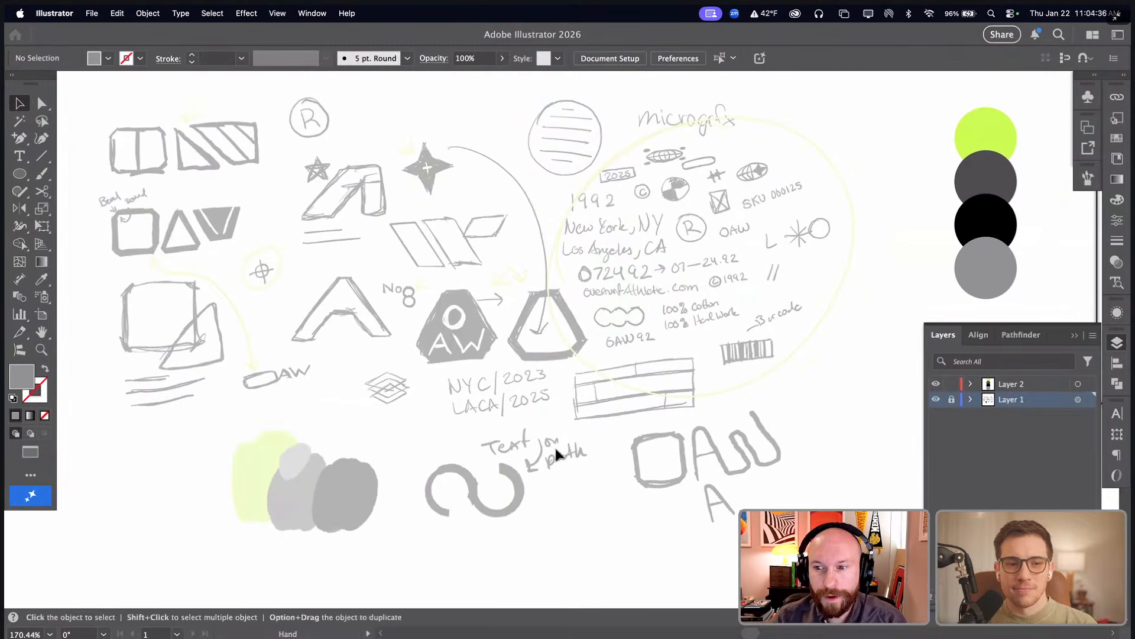
left_click(1056, 386)
key("space")
left_click_drag(693, 390, 713, 392)
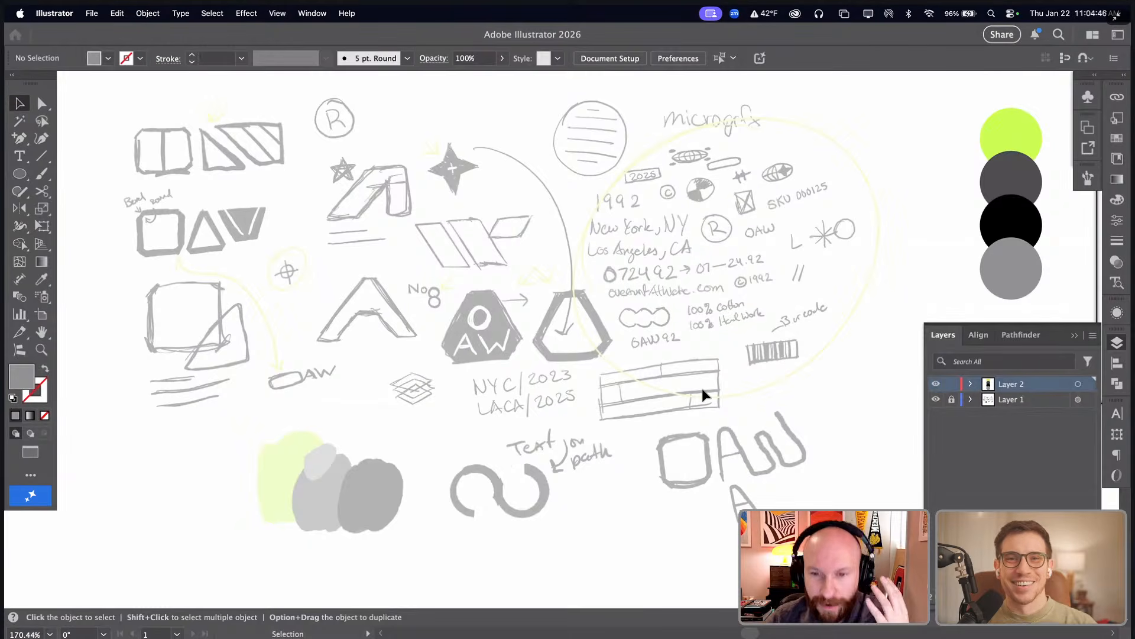
- Draw a triangle with the Polygon tool over the sketch's hollow cut-corner triangle and shift it to center on that sketch
key("p")
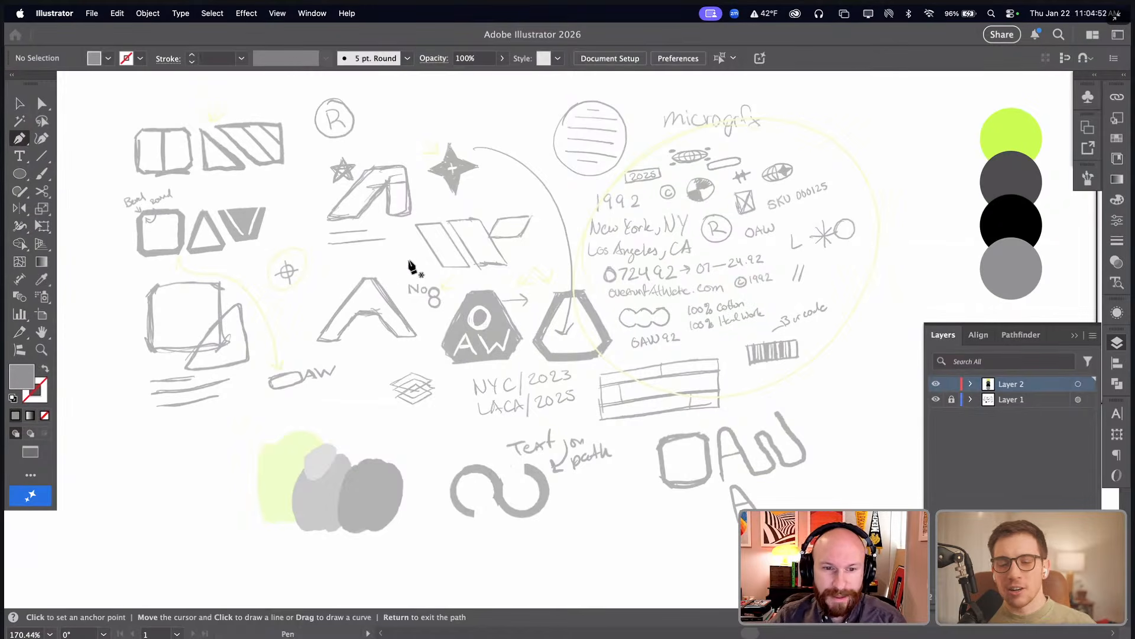
key("super+space")
left_click_drag(346, 242, 640, 430)
left_click_drag(570, 416, 521, 405)
key("space")
left_click_drag(495, 367, 397, 397)
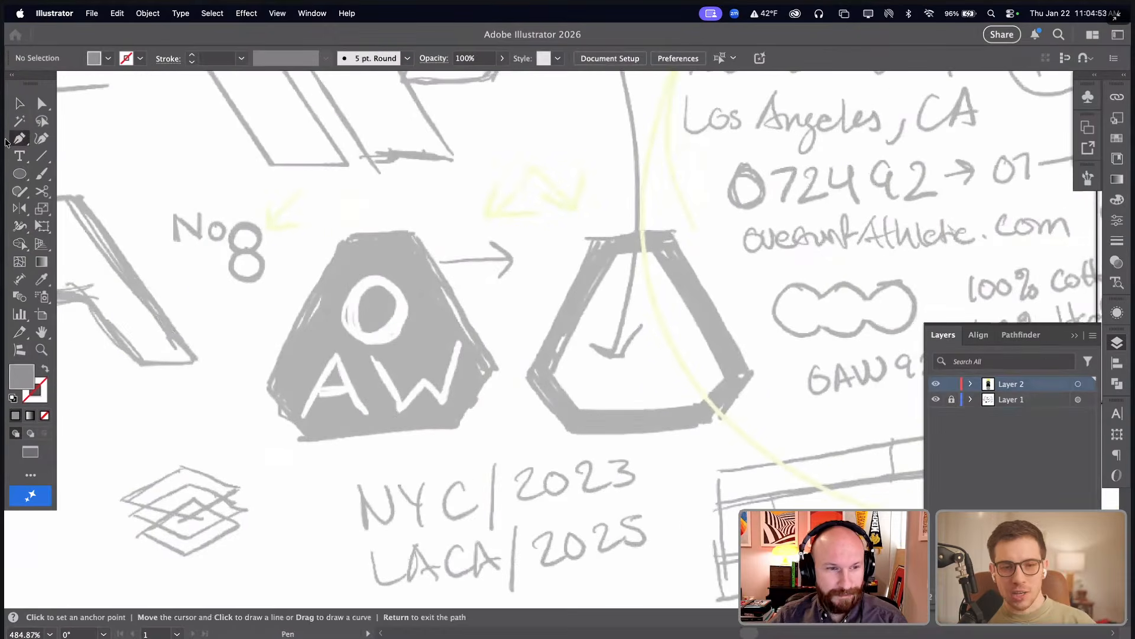
left_click(23, 173)
left_click(95, 226)
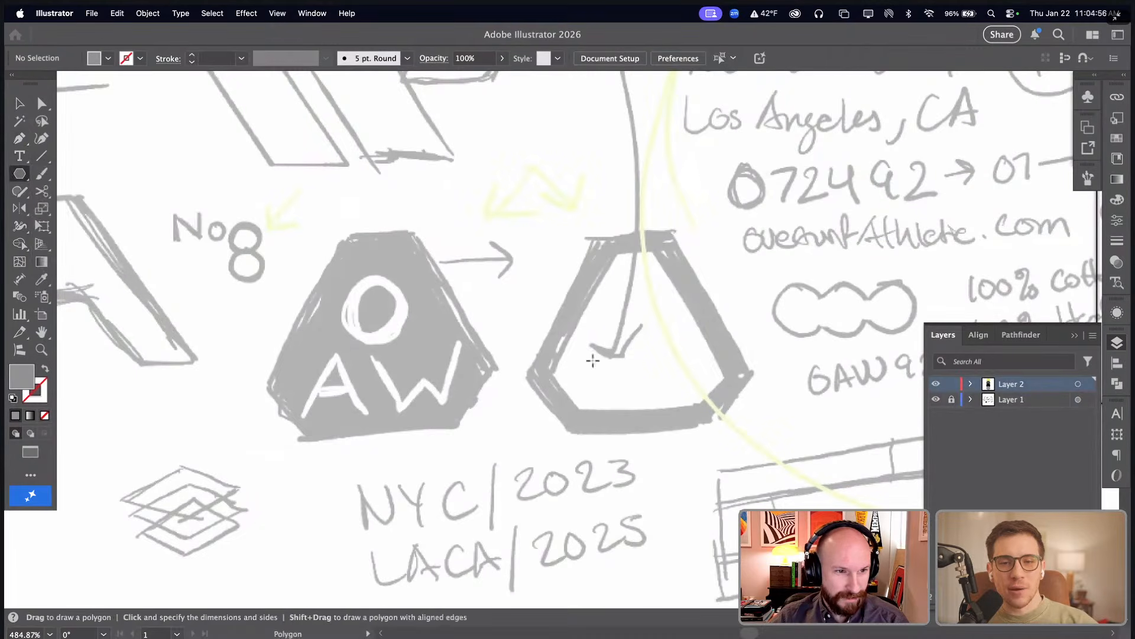
left_click_drag(622, 348, 754, 438)
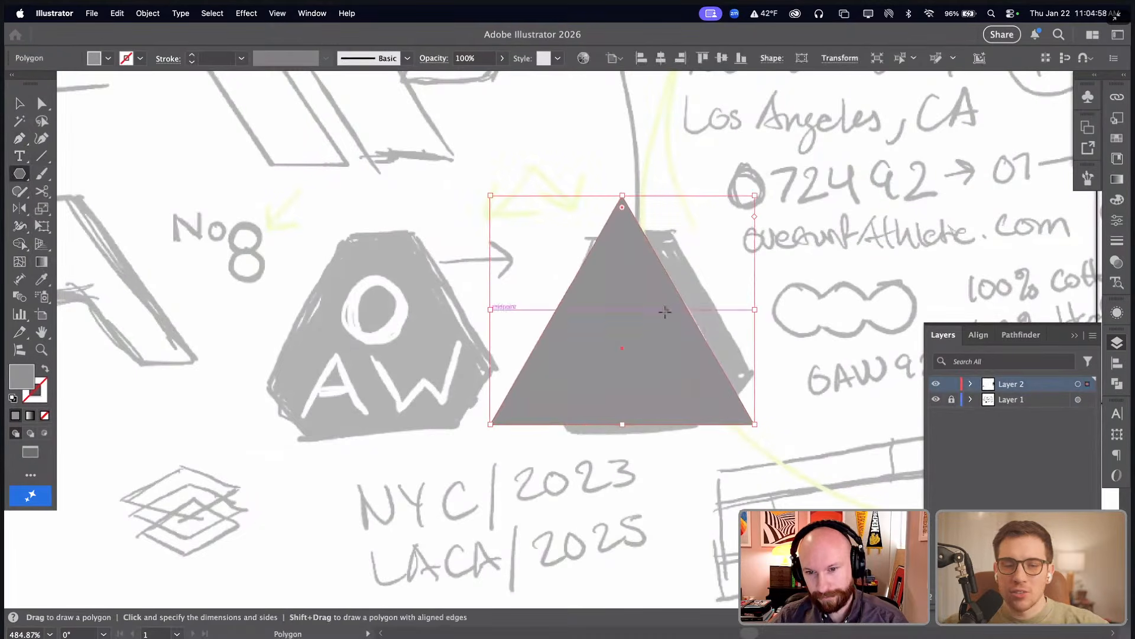
key("v")
left_click_drag(648, 324, 669, 327)
- Swap the triangle's fill to its stroke and set the stroke color to 000000
key("shift+x")
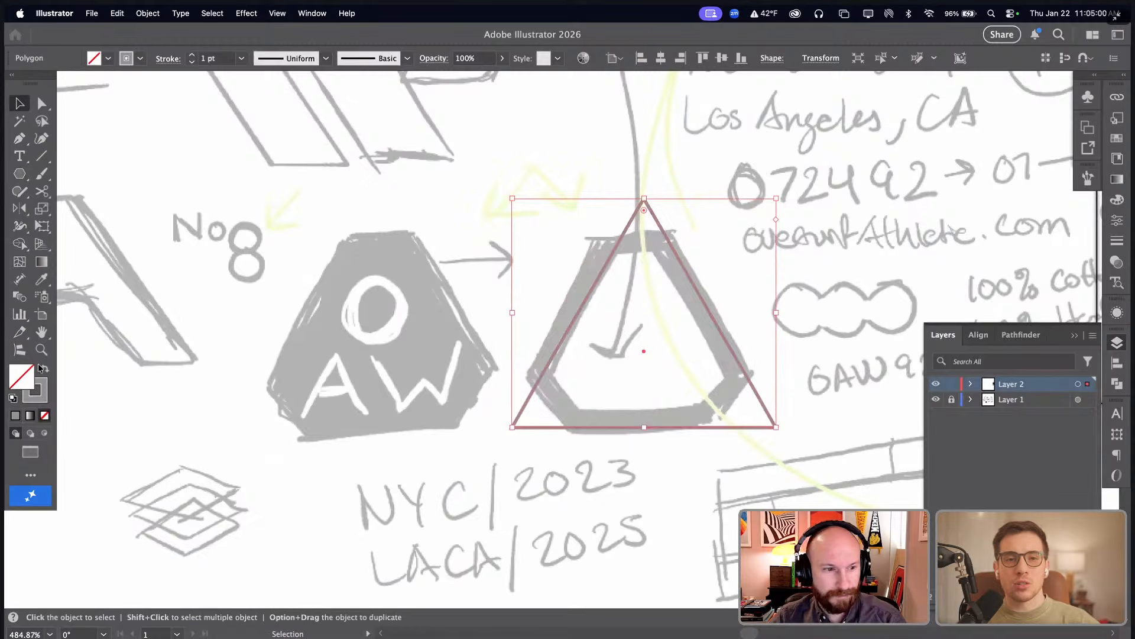
double_click(41, 384)
type("487500")
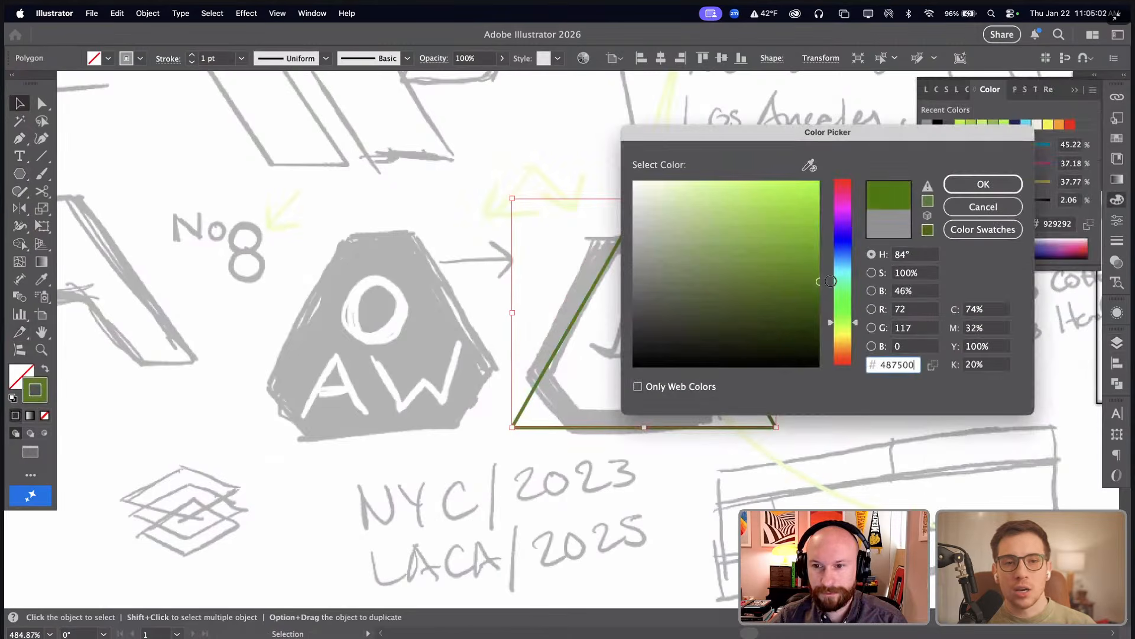
left_click(843, 285)
left_click_drag(780, 218, 807, 181)
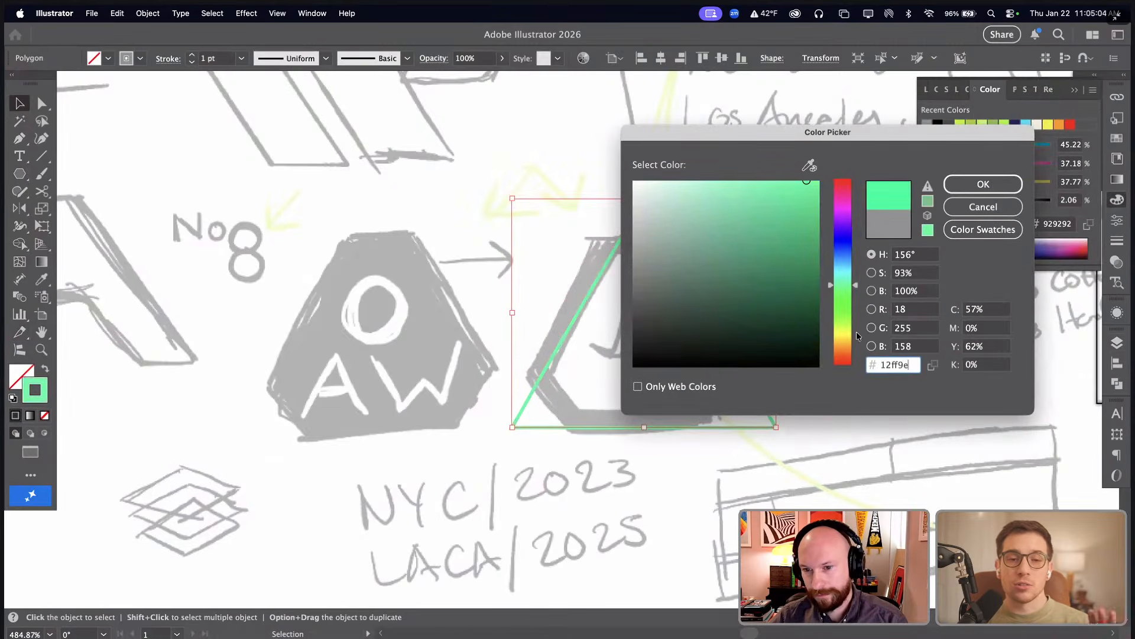
type("000000")
key("Return")
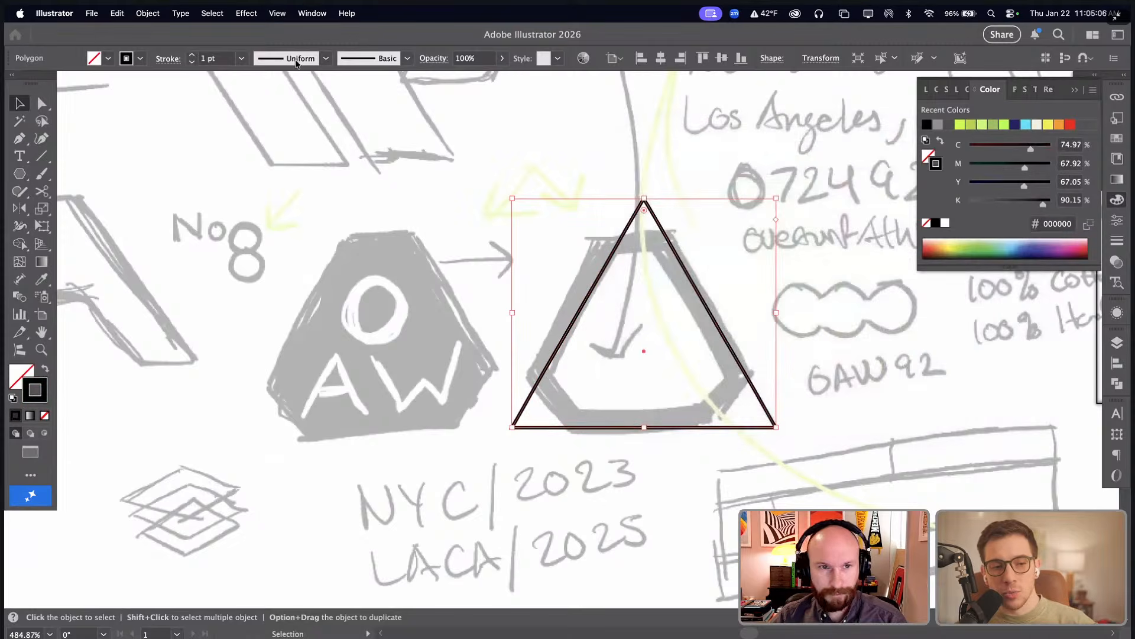
- Increase the triangle's stroke weight to 8 pt
left_click(192, 54)
left_click(192, 54)
left_click(192, 55)
left_click(191, 55)
left_click(192, 55)
left_click(192, 54)
left_click(191, 54)
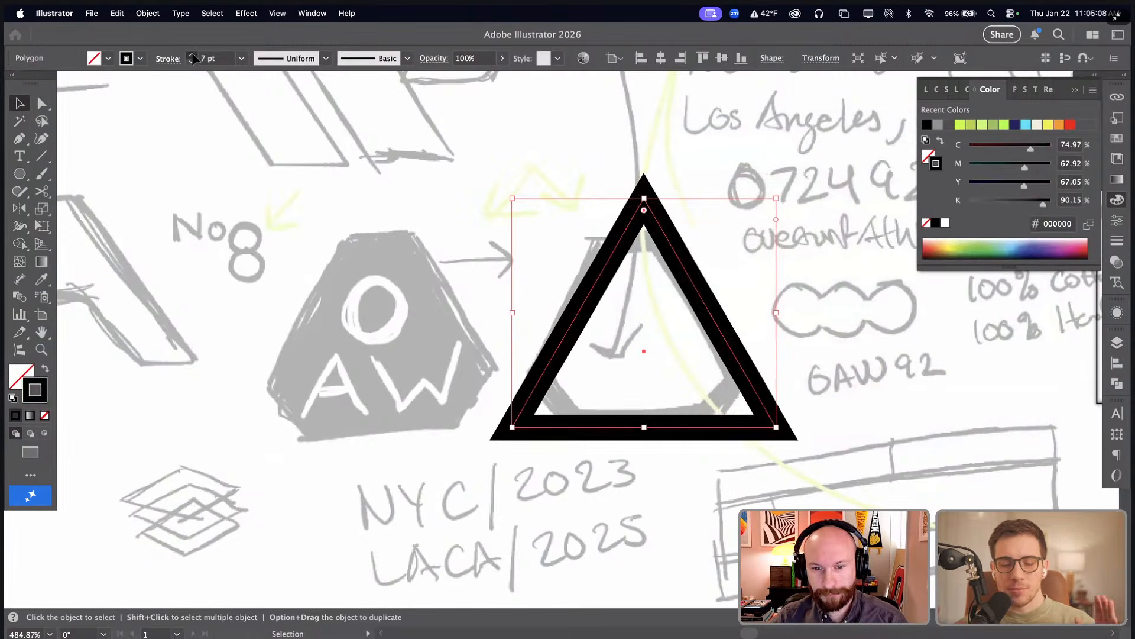
- Align the triangle with the sketched outline and cut its three corners into straight chamfers matching the sketch
mouse_move(704, 308)
left_mouse_down()
mouse_move(704, 286)
mouse_move(691, 298)
left_mouse_up()
key("a")
left_click_drag(631, 201, 631, 259)
left_click(631, 270, "alt")
left_click(632, 271, "alt")
key("v")
left_click(732, 264)
key("super+minus")
key("super+minus")
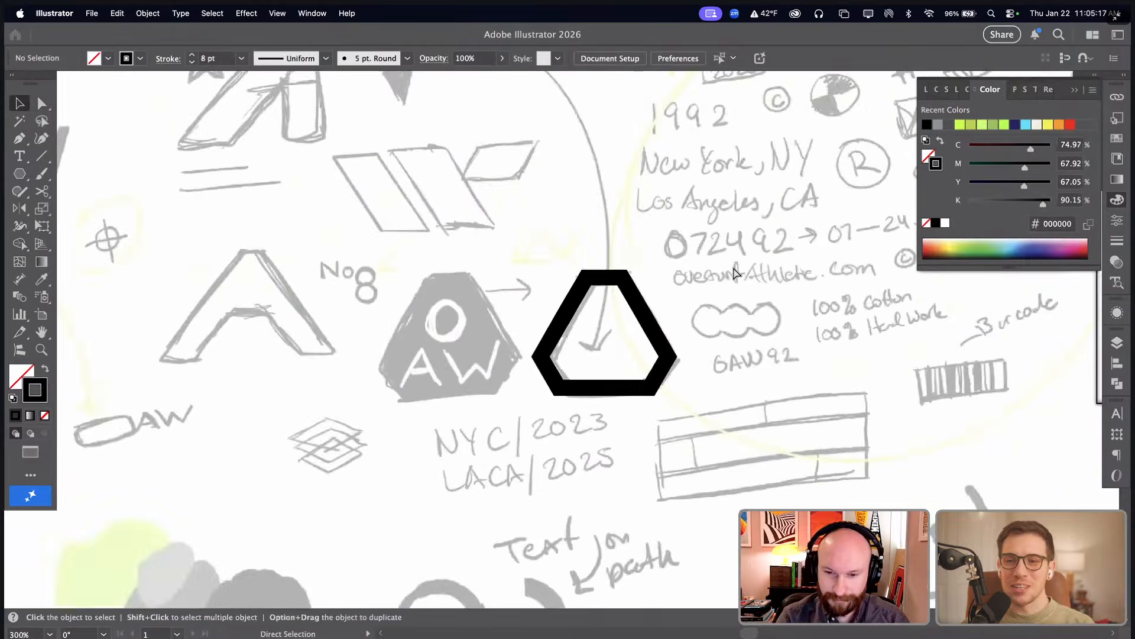
key("super+minus")
key("super+minus")
scroll(585, 313, "right", 5)
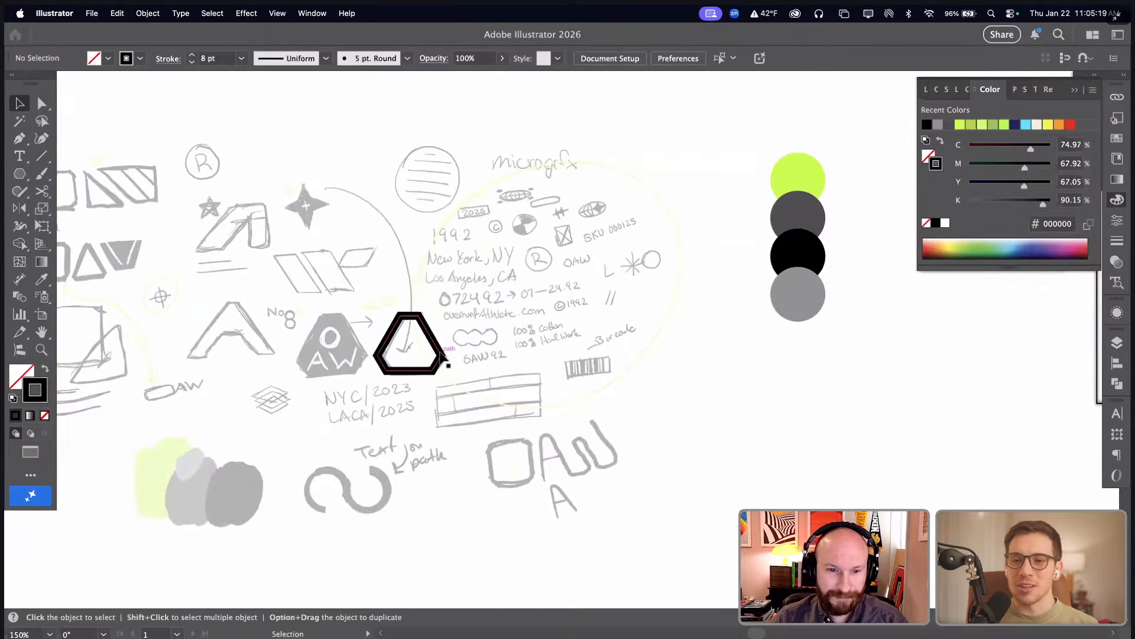
left_click_drag(442, 353, 848, 395, "alt")
left_click_drag(584, 363, 690, 365)
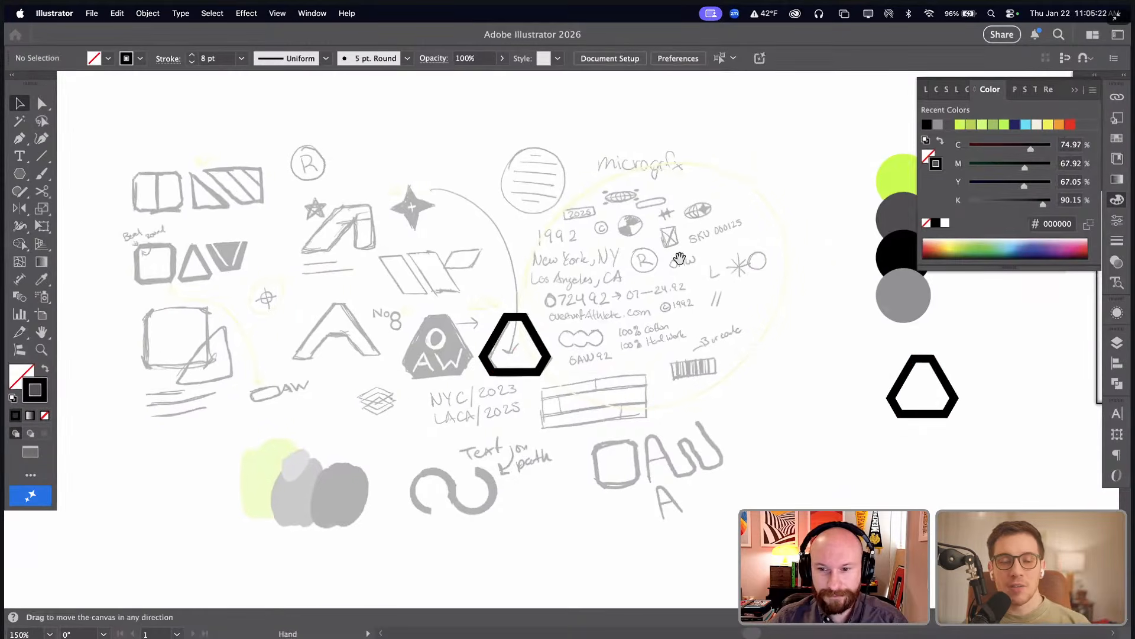
left_click_drag(680, 259, 640, 264)
key("super+z")
left_click(622, 268)
- Add a text object reading "O" above the sketched OAW badge
mouse_move(357, 355)
left_mouse_down("super")
mouse_move(379, 333)
mouse_move(336, 353)
left_mouse_up("super")
key("t")
left_click(417, 211)
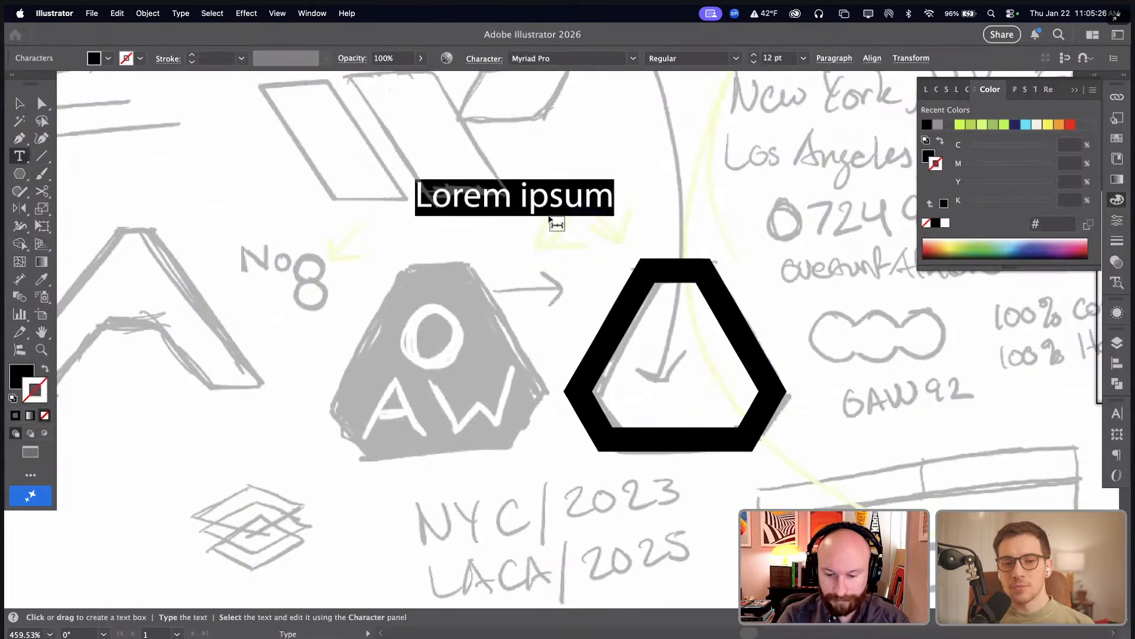
type("O")
left_click(19, 103)
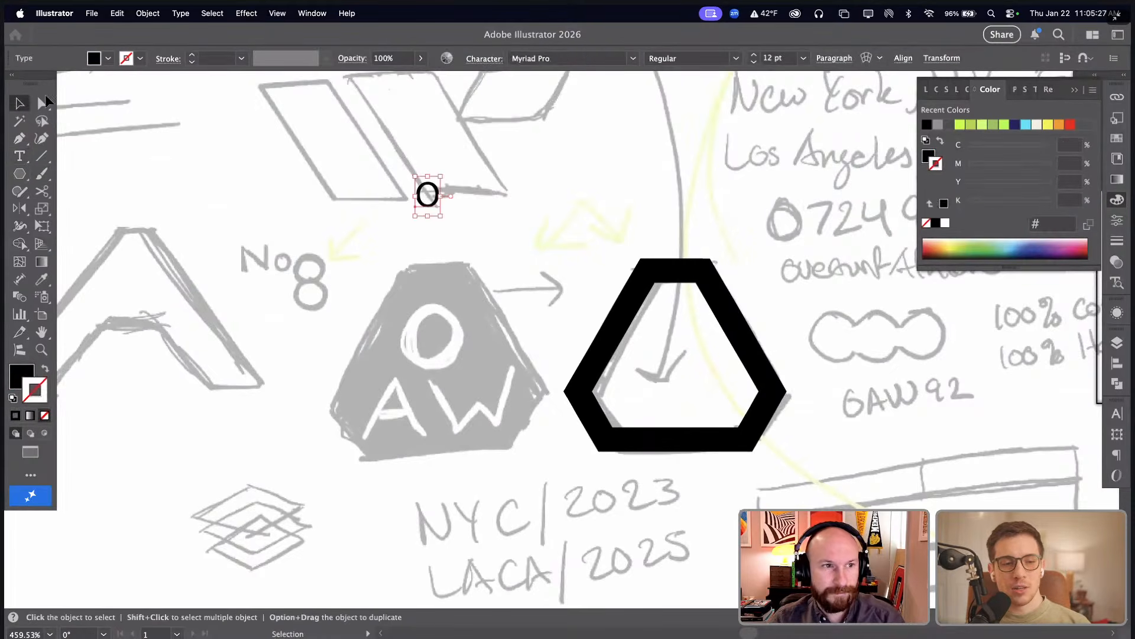
- Set the letter O in the Montserrat Black font
left_click(572, 60)
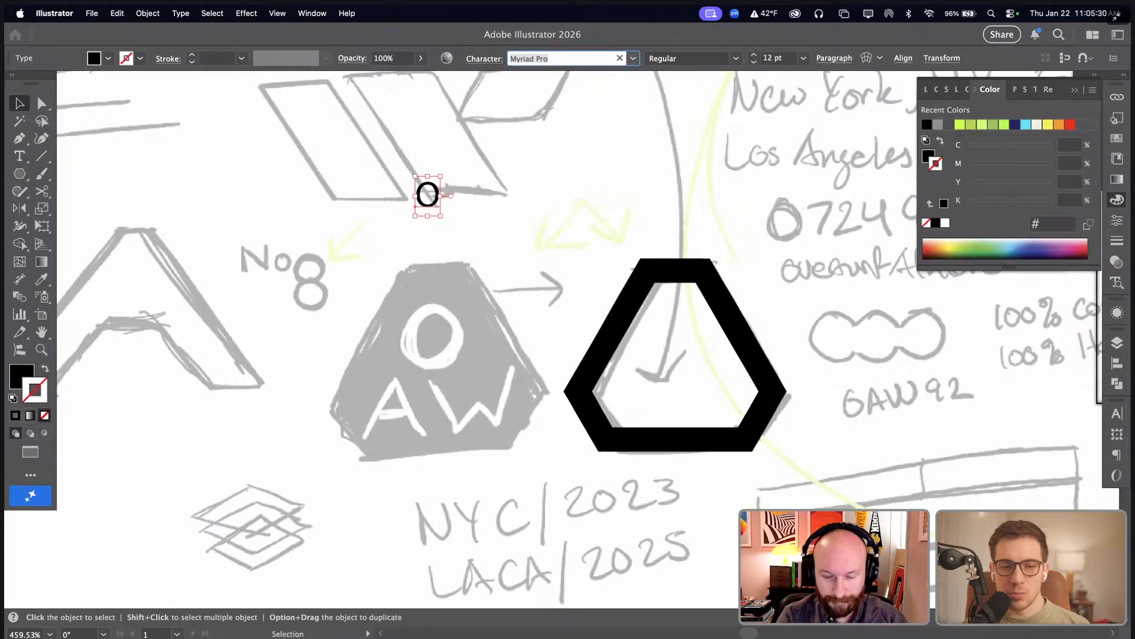
type("gotha")
key("BackSpace")
key("BackSpace")
key("BackSpace")
key("BackSpace")
key("BackSpace")
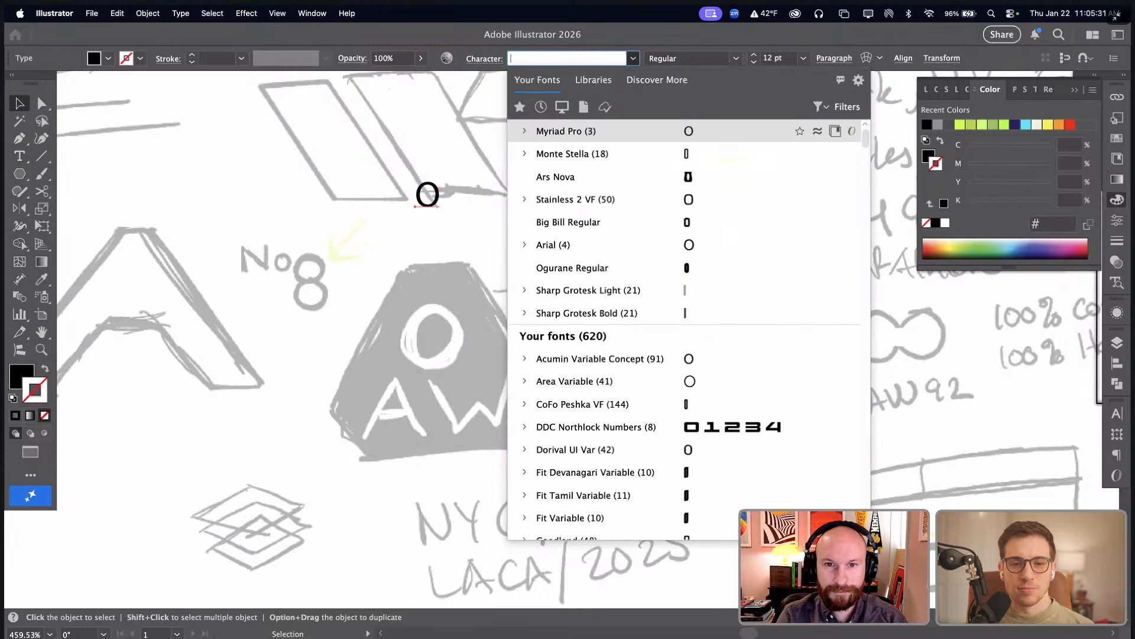
type("mon")
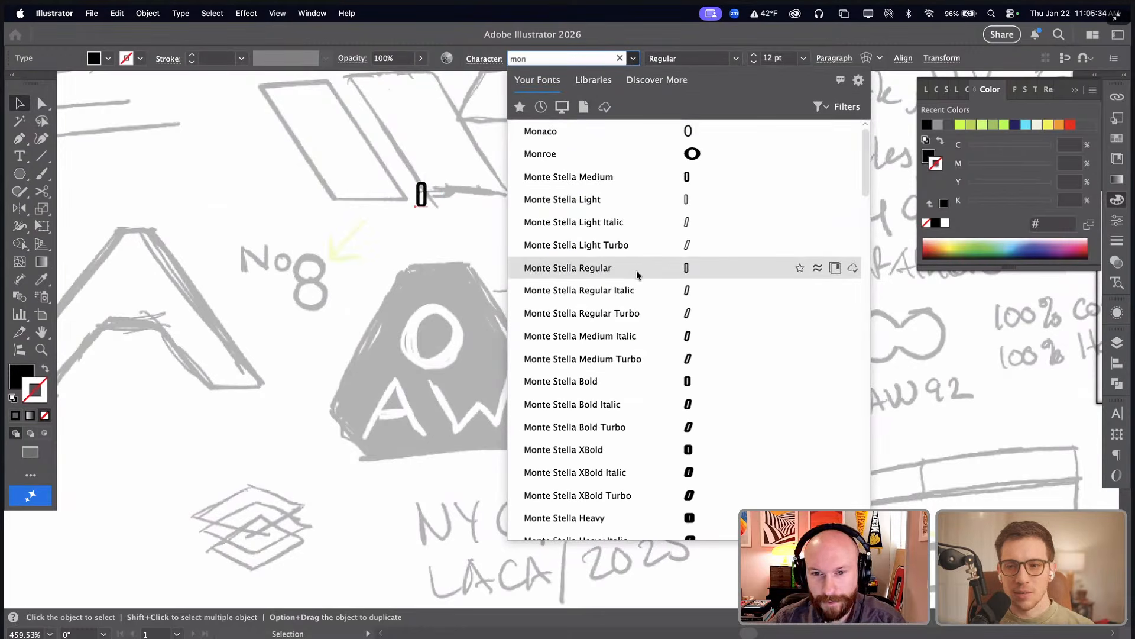
scroll(636, 271, "down", 6)
scroll(648, 312, "up", 4)
scroll(629, 271, "down", 3)
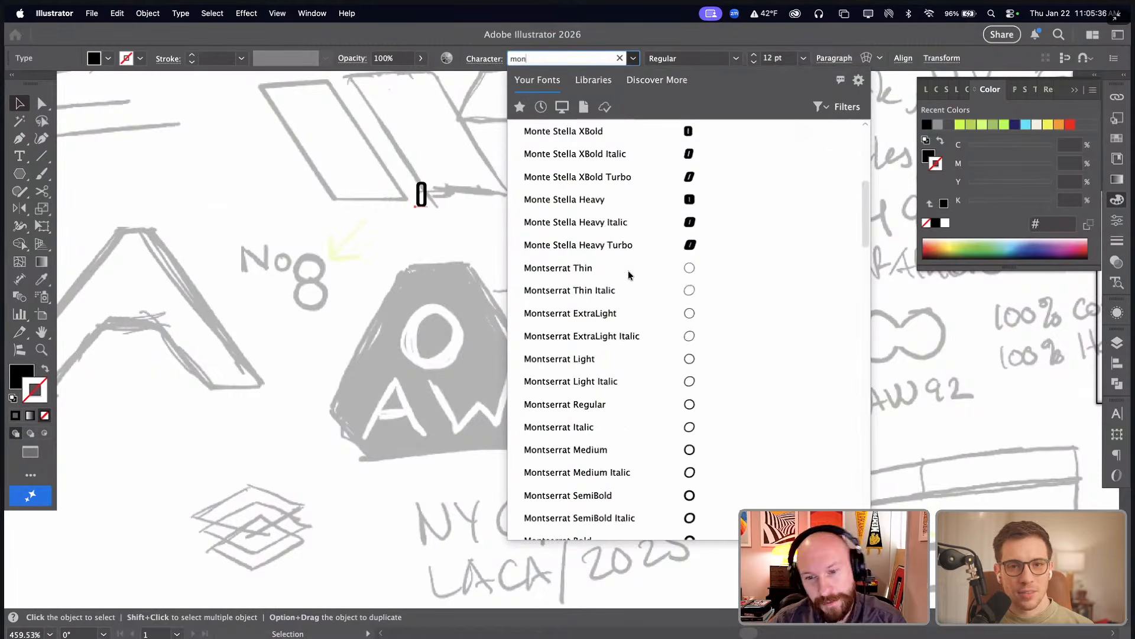
scroll(630, 275, "down", 5)
left_click(639, 267)
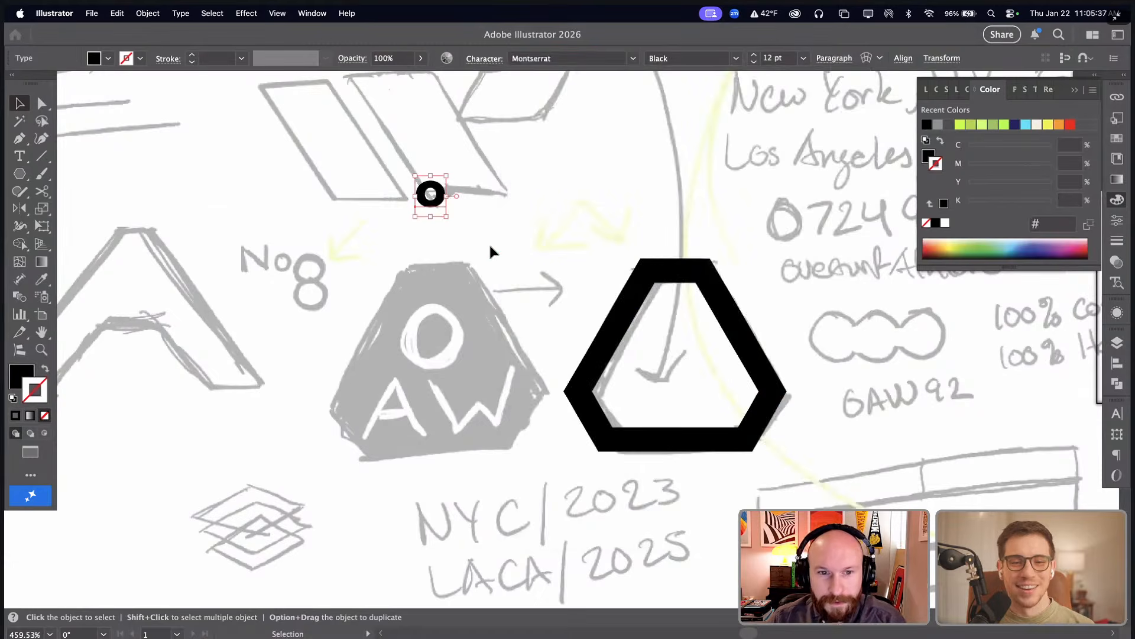
- Enlarge the O to about 20.4 pt in the triangle's upper half and place a copy below it changed to "A"
mouse_move(432, 212)
left_mouse_down()
mouse_move(683, 337)
mouse_move(676, 365)
left_mouse_up()
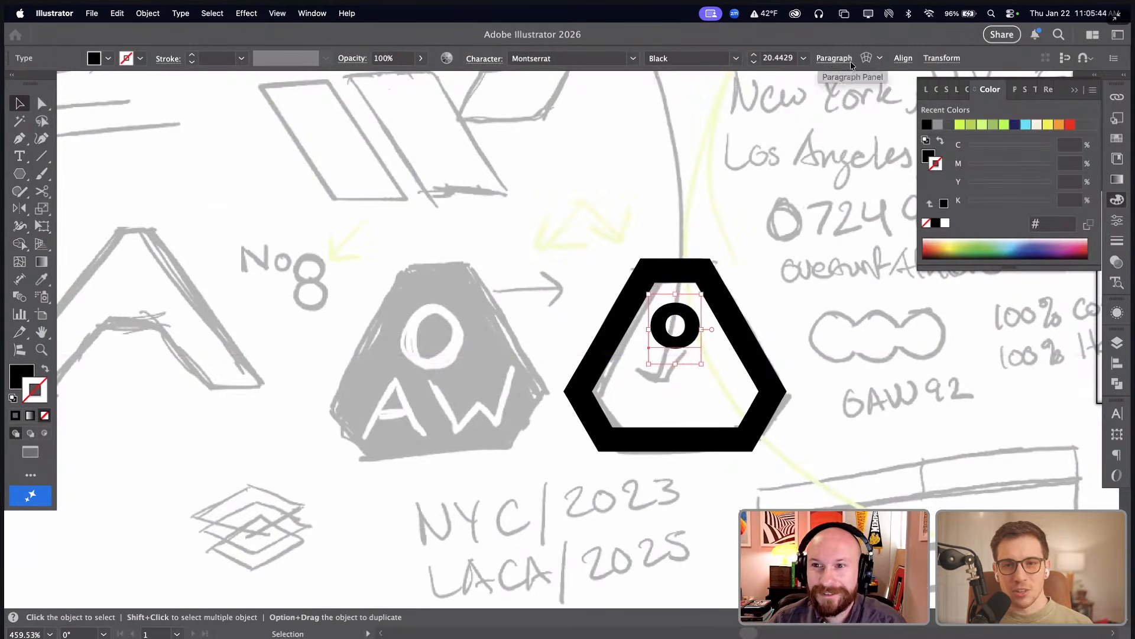
left_click_drag(676, 334, 677, 399)
double_click(675, 390)
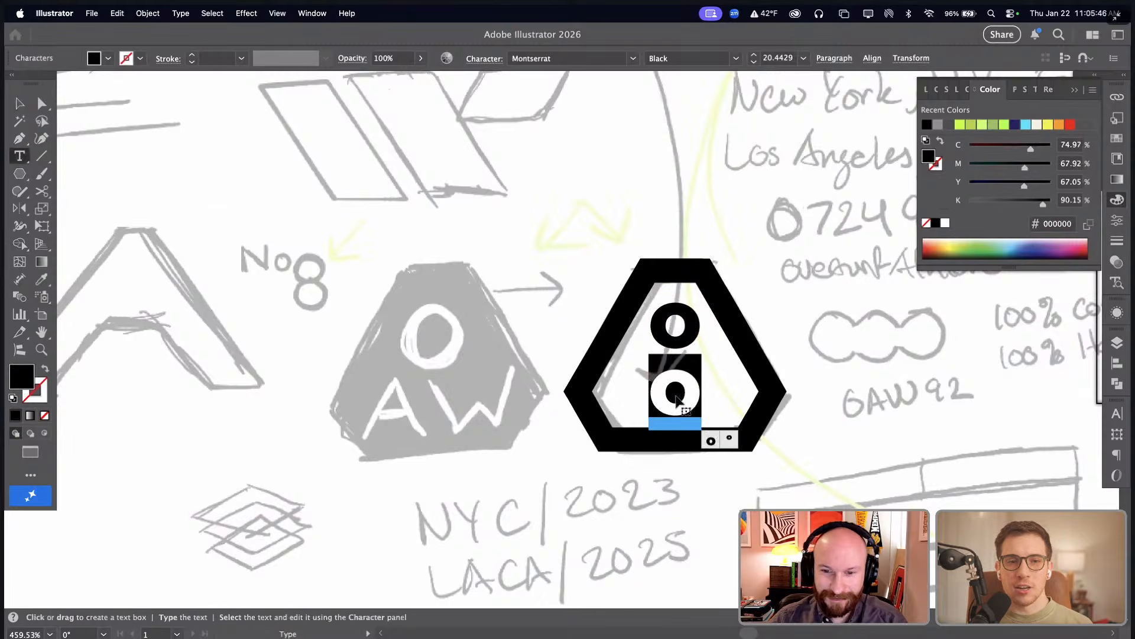
type("A")
left_click(20, 103)
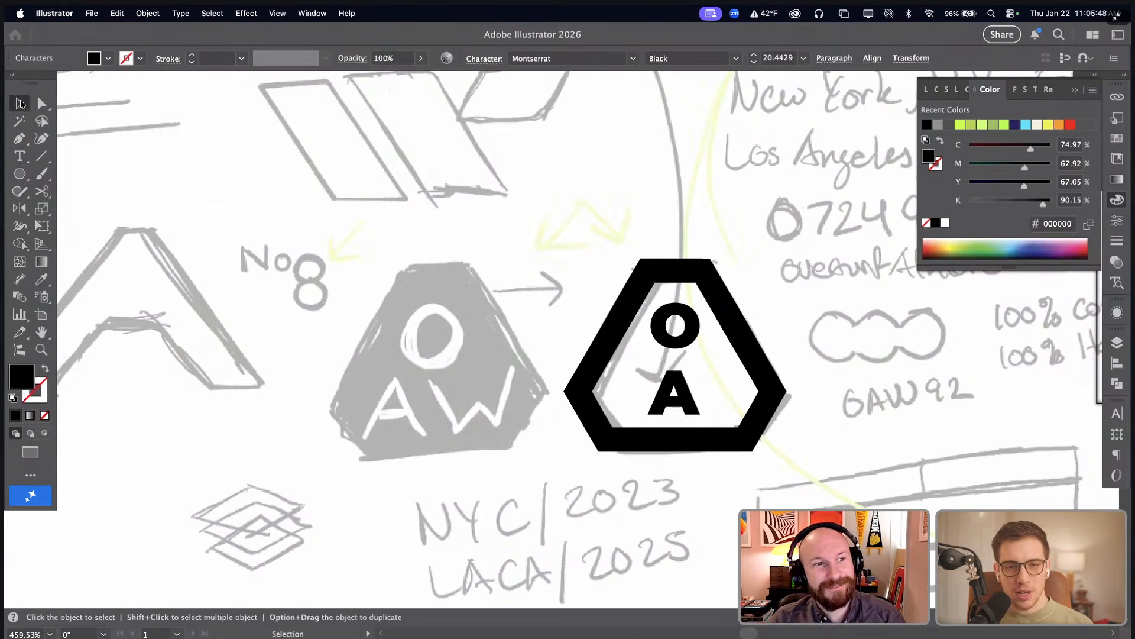
- Place the A at the triangle's lower left and put a copy changed to "W" beside it
left_click_drag(686, 403, 720, 403)
key("t")
double_click(708, 395)
type("W")
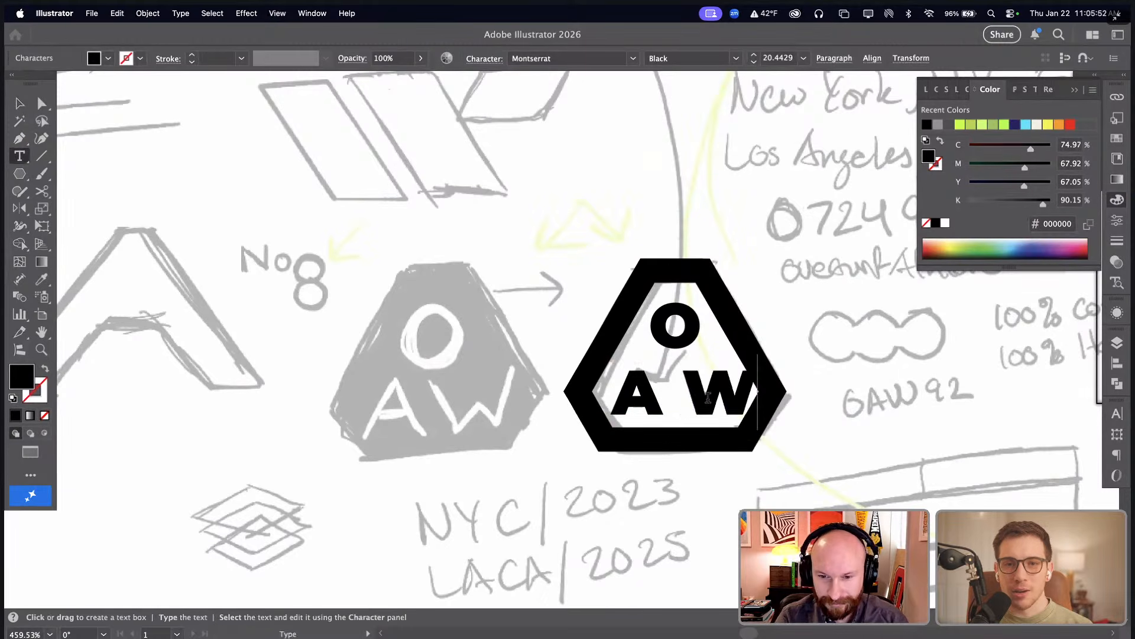
left_click(20, 104)
- Tighten the A and W into a pair and bring the pair and the O closer together inside the triangle
key("super+space")
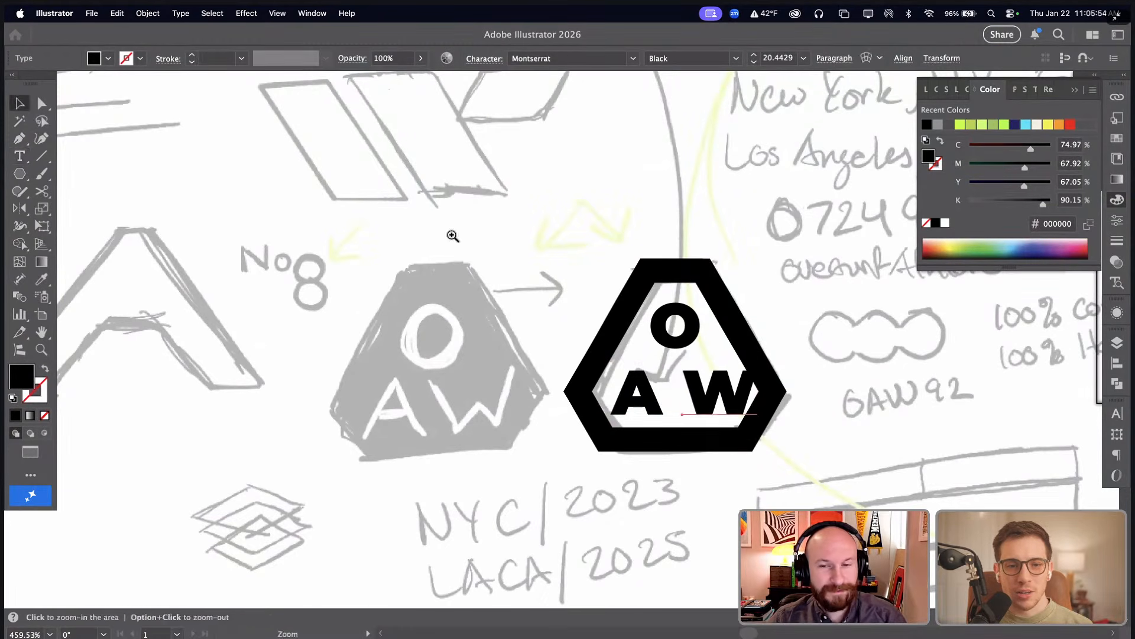
left_click_drag(502, 177, 835, 543)
left_click_drag(656, 381, 718, 435)
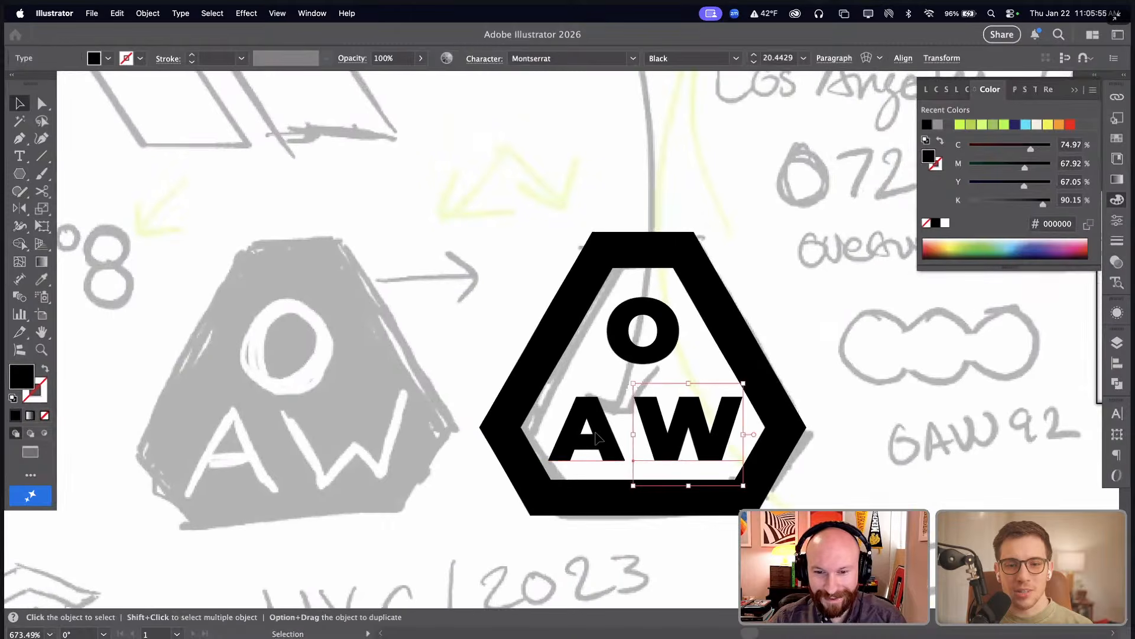
left_click_drag(595, 433, 607, 433)
left_click_drag(699, 435, 696, 423)
key("super+z")
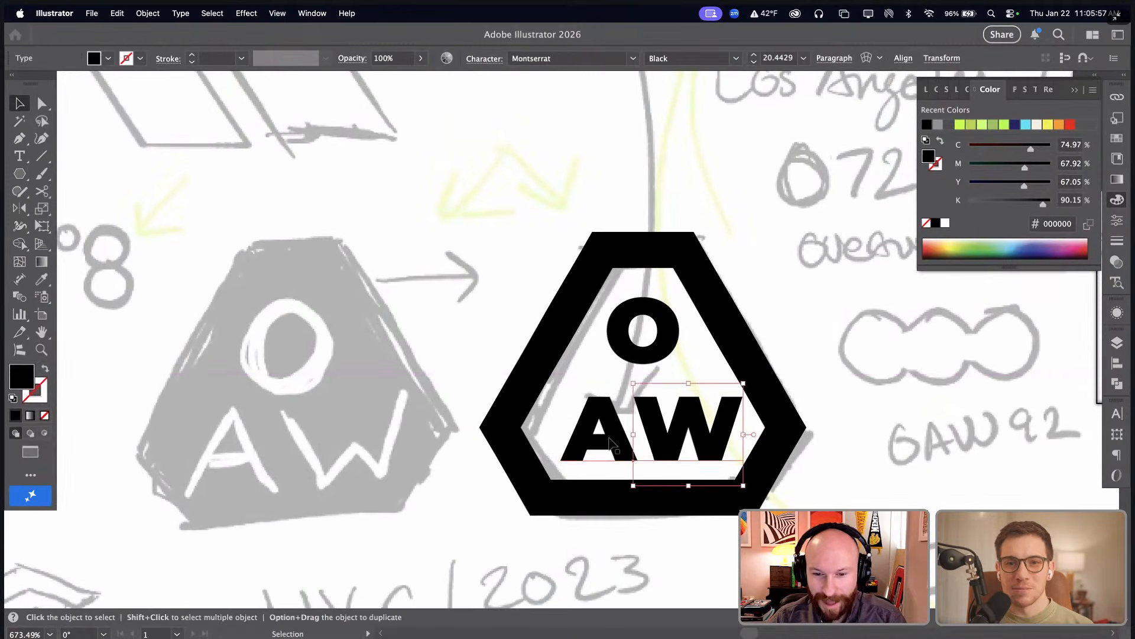
left_click(605, 431, "shift")
left_click_drag(605, 432, 601, 424)
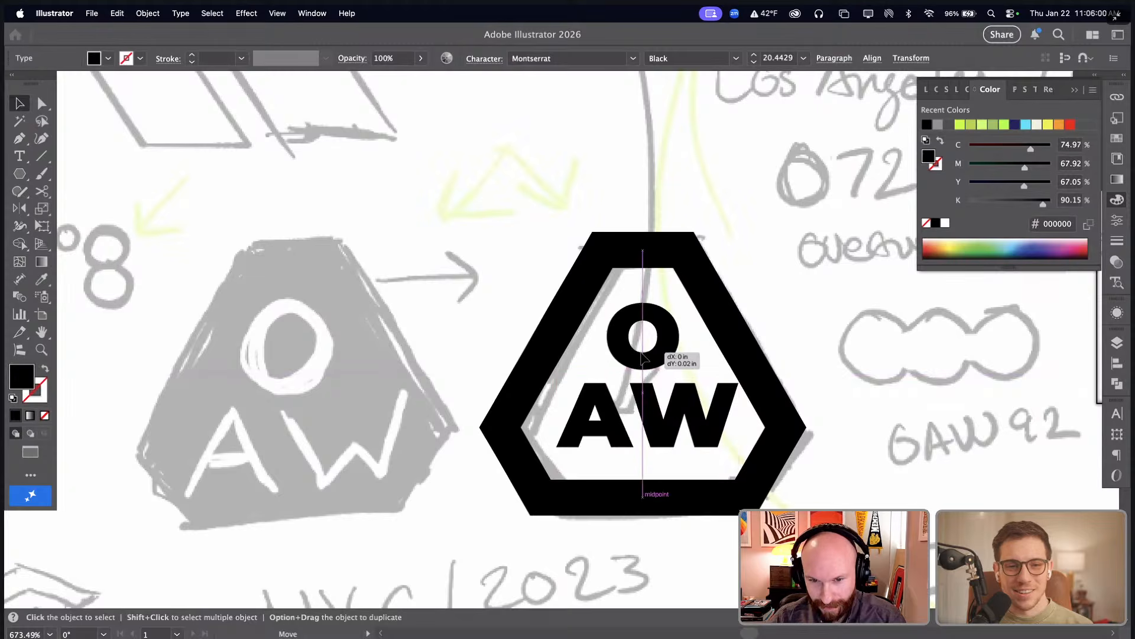
left_click_drag(641, 355, 642, 354)
- Enlarge the three letters to about 21.12 pt and reposition them inside the triangle outline
left_click_drag(551, 528, 549, 528)
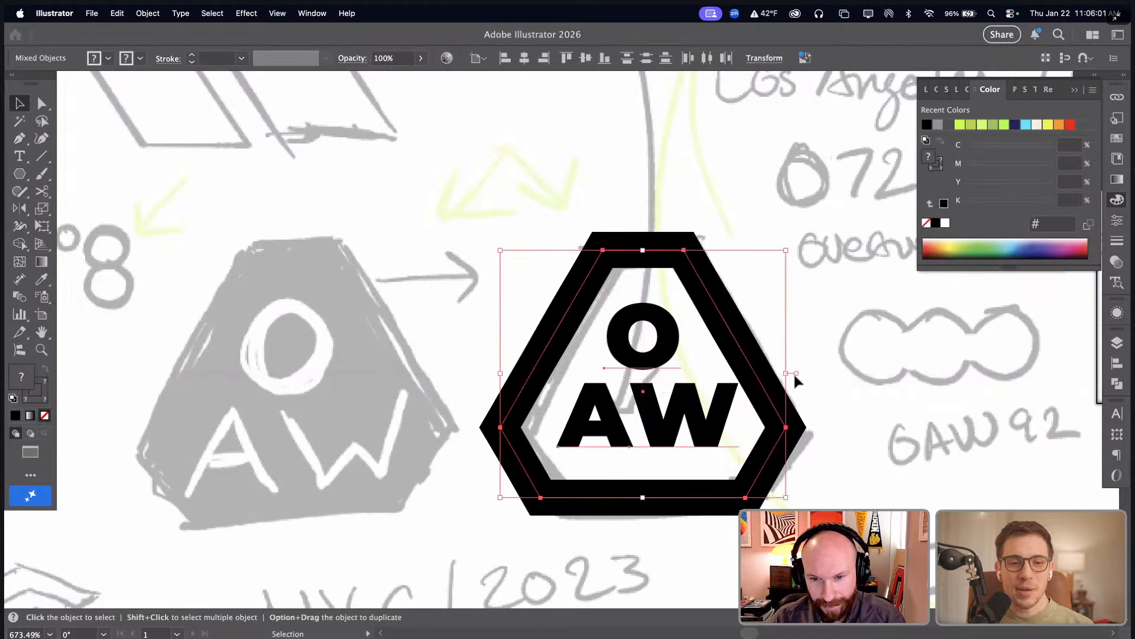
left_click(845, 404)
left_click(548, 514)
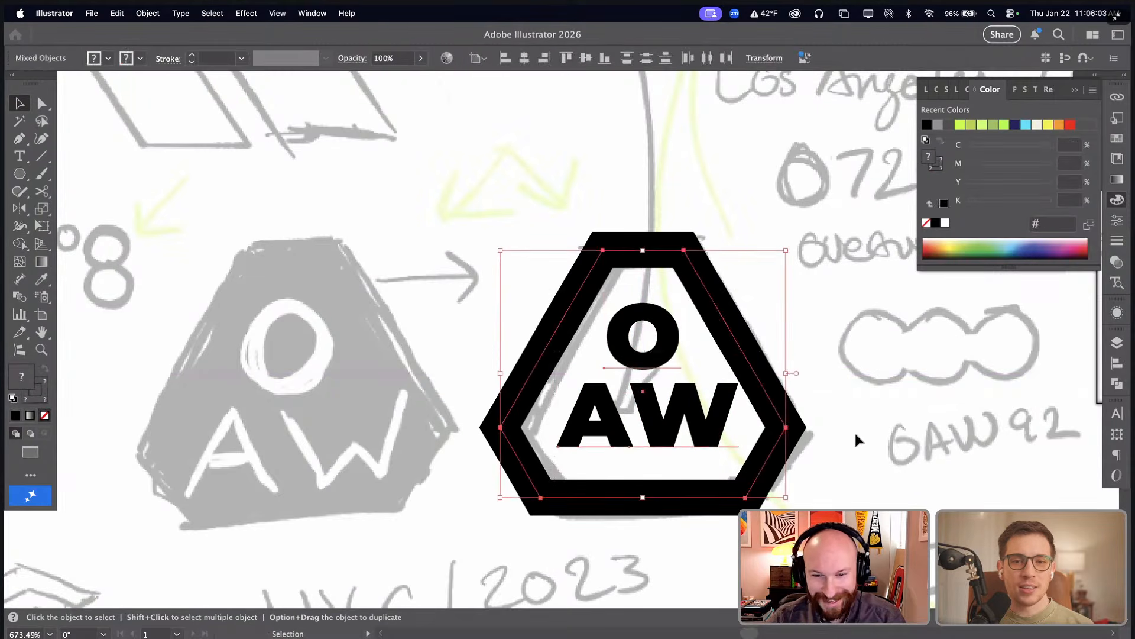
left_click(652, 298)
left_click_drag(649, 290, 648, 287)
left_click_drag(669, 426, 664, 436)
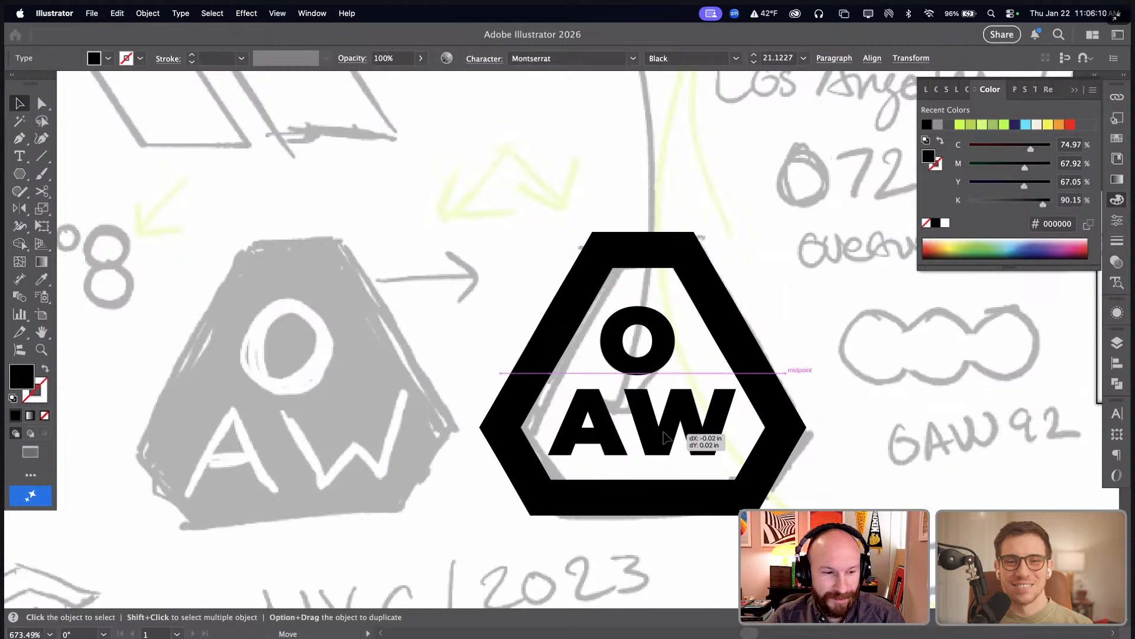
left_click_drag(664, 437, 592, 425)
- Fine-tune the positions and spacing of the O, A and W, and group the A with the W
left_click(794, 292)
left_click(681, 437)
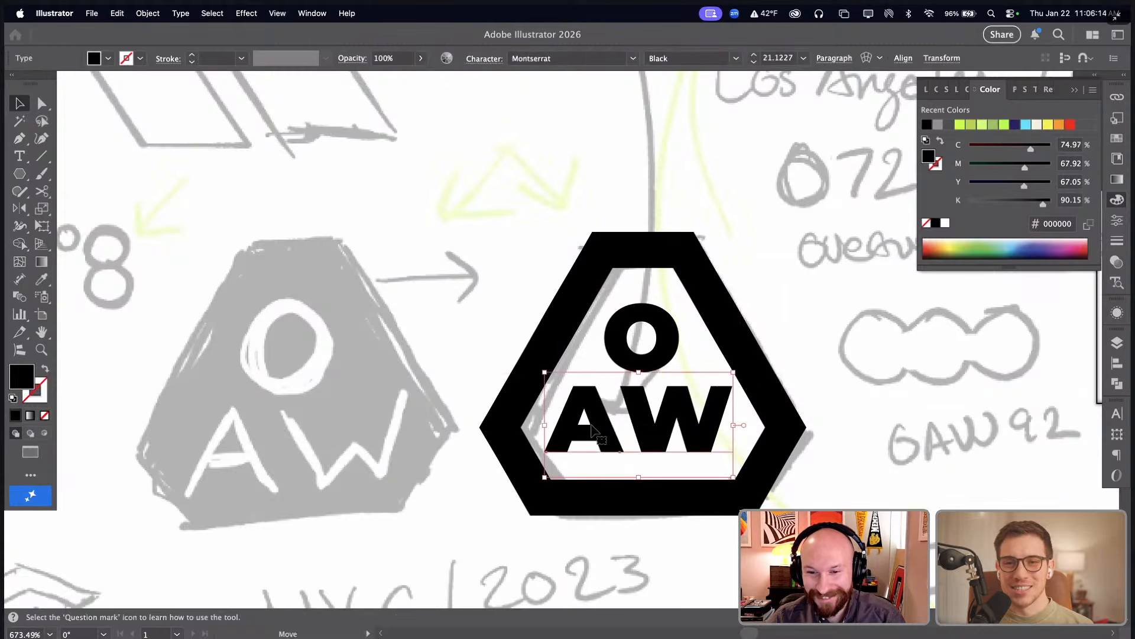
left_click(837, 321)
left_click_drag(671, 349, 663, 354)
left_click(812, 336)
left_click(846, 325)
left_click_drag(665, 425, 705, 416)
left_click_drag(588, 421, 592, 413)
left_click(691, 416, "shift")
key("super+g")
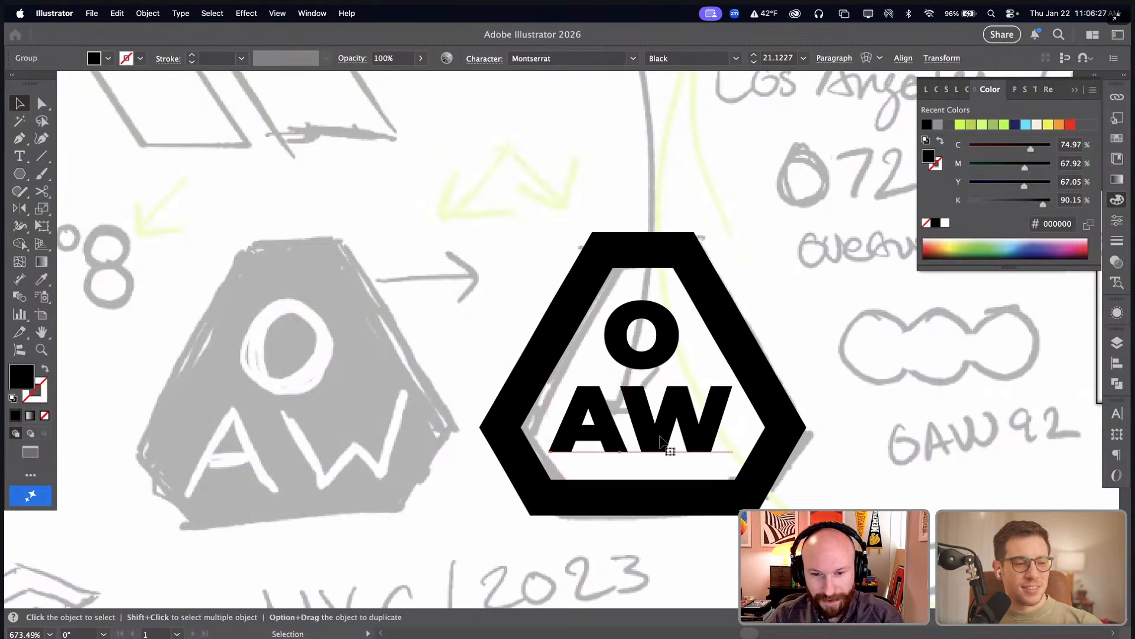
- Group the O with the AW pair and center the lettering horizontally on the triangle
left_click(641, 329, "shift")
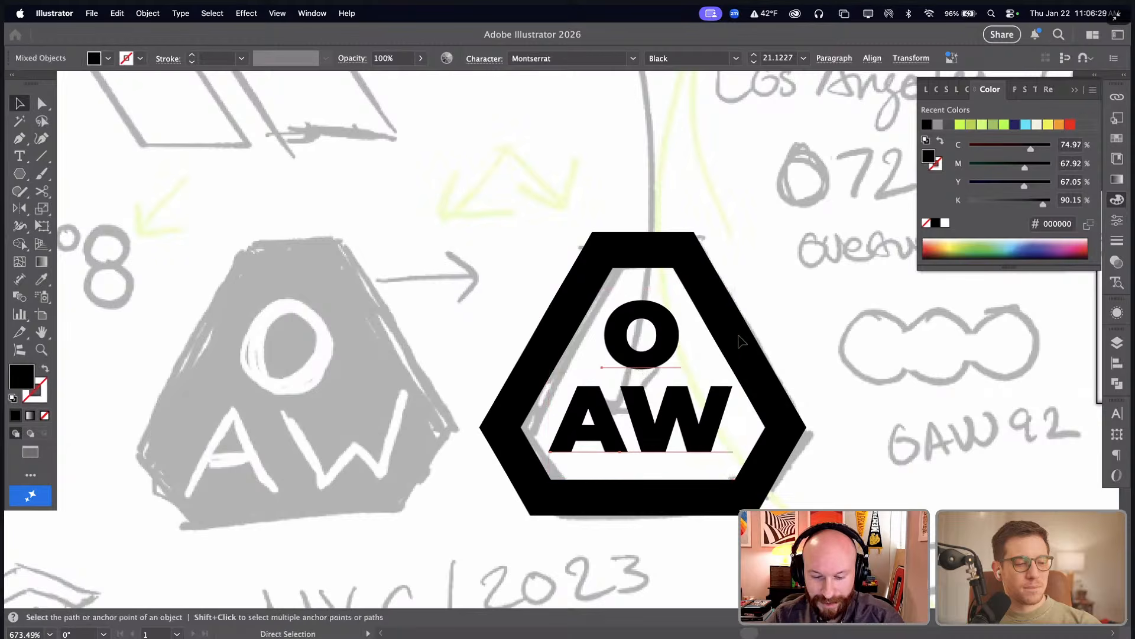
key("super+g")
left_click(573, 302, "shift")
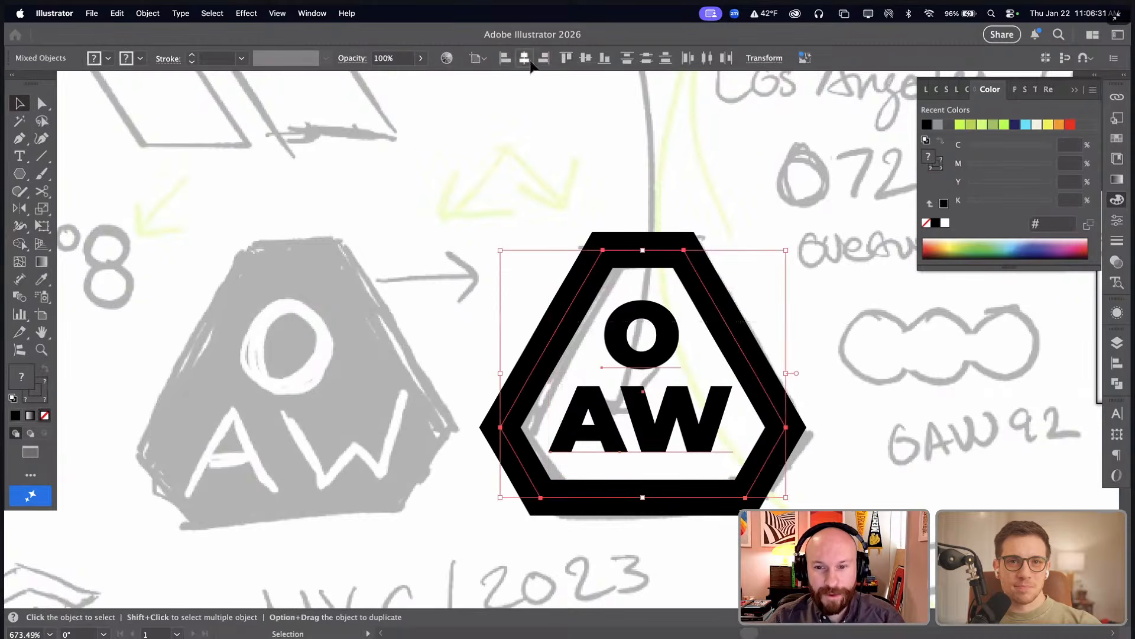
left_click(526, 59)
- Place a duplicate of the finished OAW triangle badge below the color swatches, leaving the original on the sketch
left_click_drag(371, 397, 692, 409)
key("super+minus")
key("super+minus")
key("super+minus")
key("super+minus")
key("super+minus")
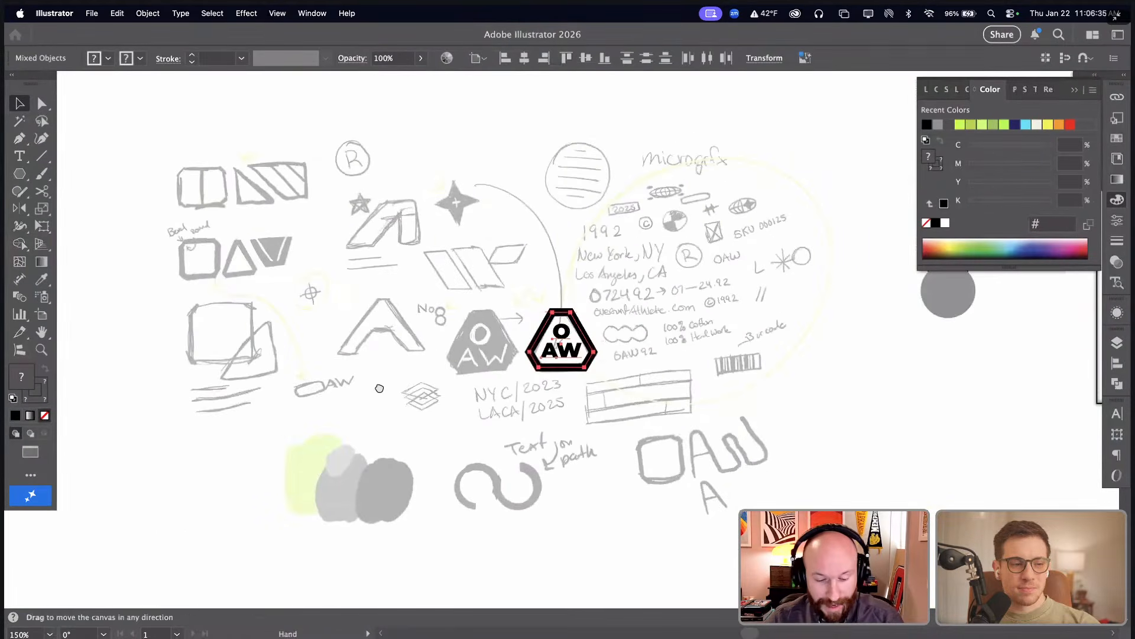
left_click_drag(649, 286, 487, 300)
left_click_drag(341, 369, 179, 421)
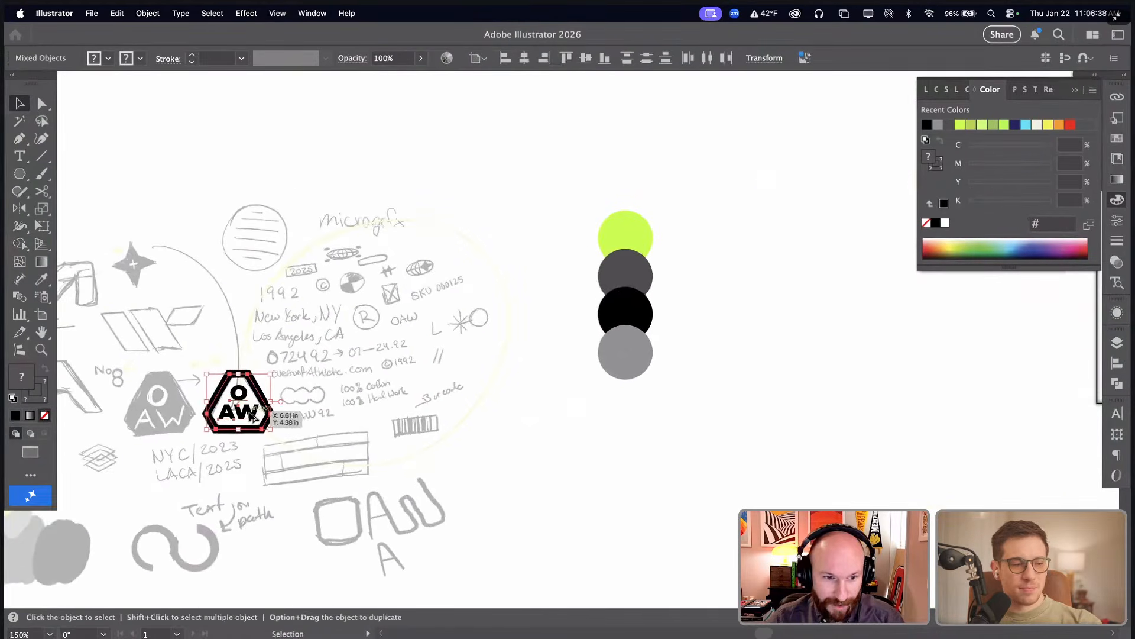
left_click_drag(250, 411, 680, 437)
left_click_drag(489, 404, 626, 405)
left_click(395, 424)
left_click_drag(409, 454, 476, 466)
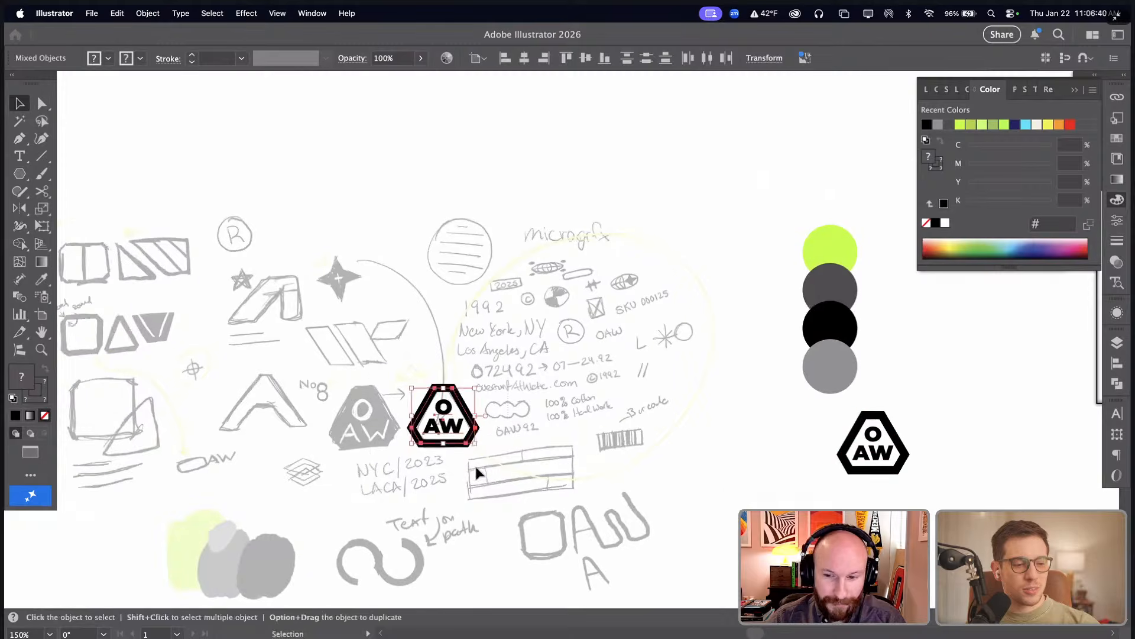
left_click(474, 464)
- Draw a black four-pointed star over the sketched sparkle and enlarge it to reach the sketch's points
left_click_drag(291, 433, 517, 406)
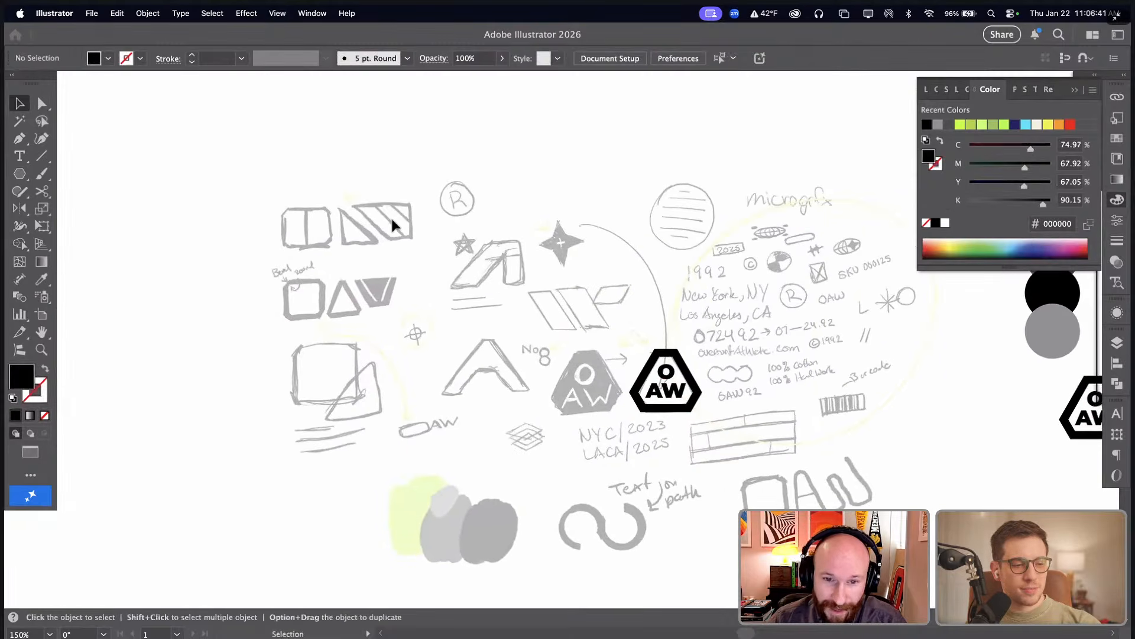
mouse_move(495, 194)
left_mouse_down()
mouse_move(632, 321)
mouse_move(576, 319)
left_mouse_up()
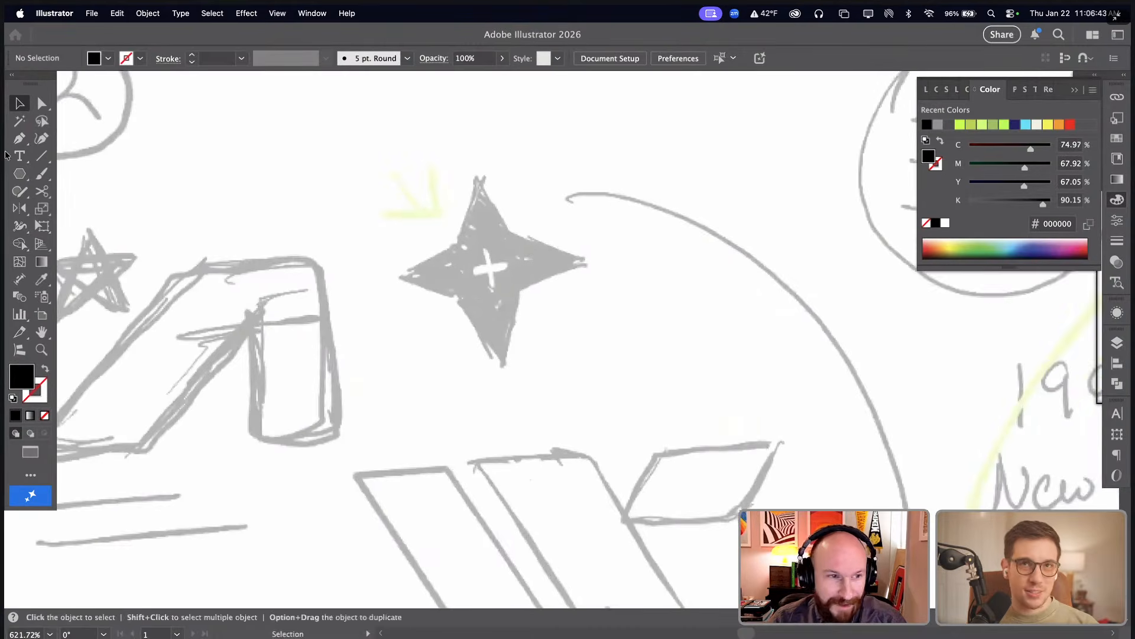
left_click_drag(23, 179, 142, 244)
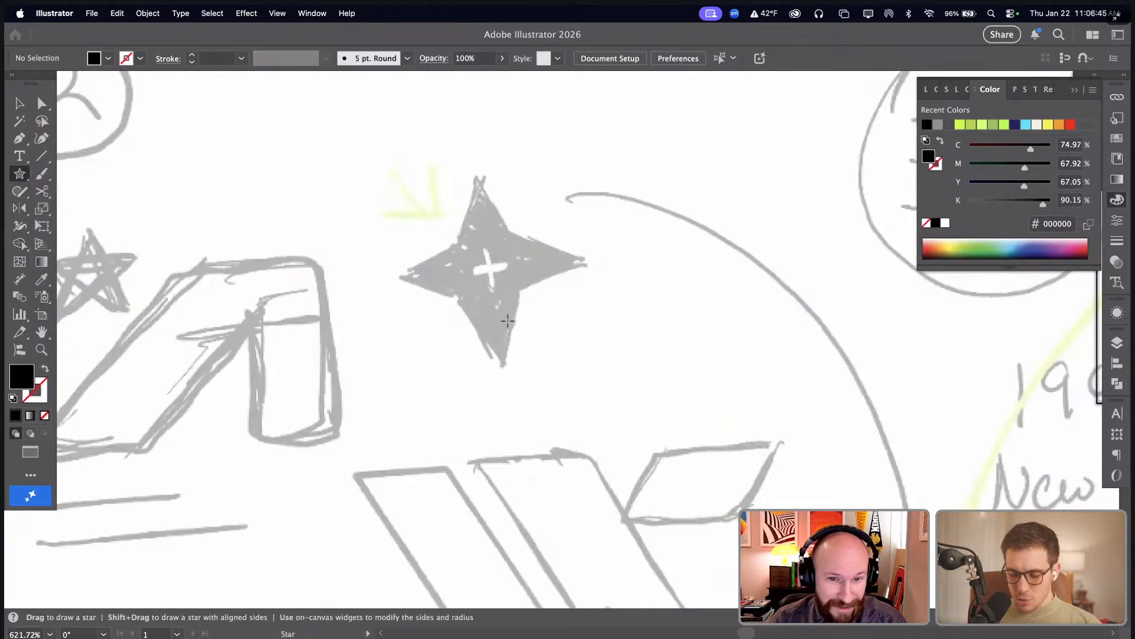
left_click_drag(458, 284, 521, 326)
key("Down")
key("v")
left_click_drag(471, 296, 505, 281)
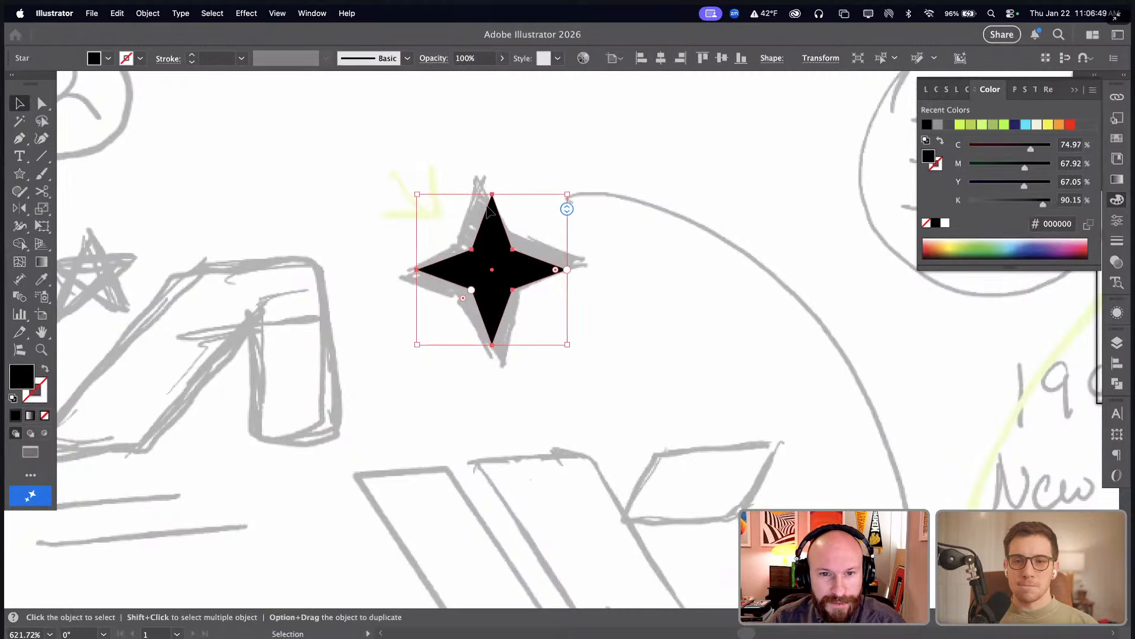
left_click_drag(568, 195, 586, 176)
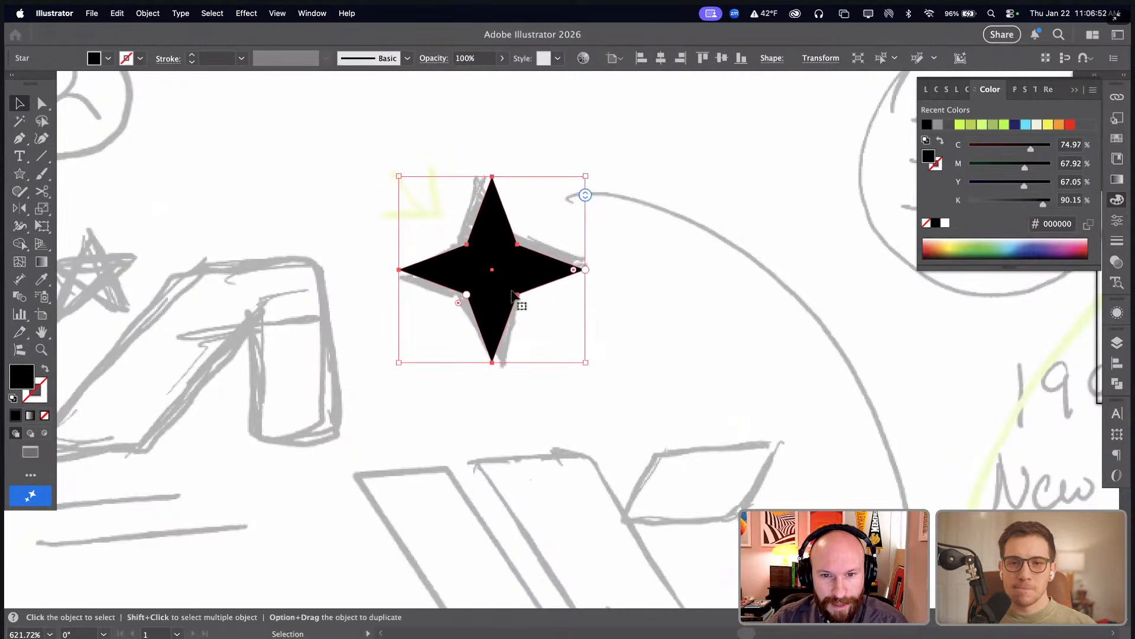
- Review the traced star and badge against the rest of the sketch and the color swatches
key("super+minus")
key("super+minus")
key("super+minus")
key("super+minus")
left_click_drag(562, 289, 333, 237)
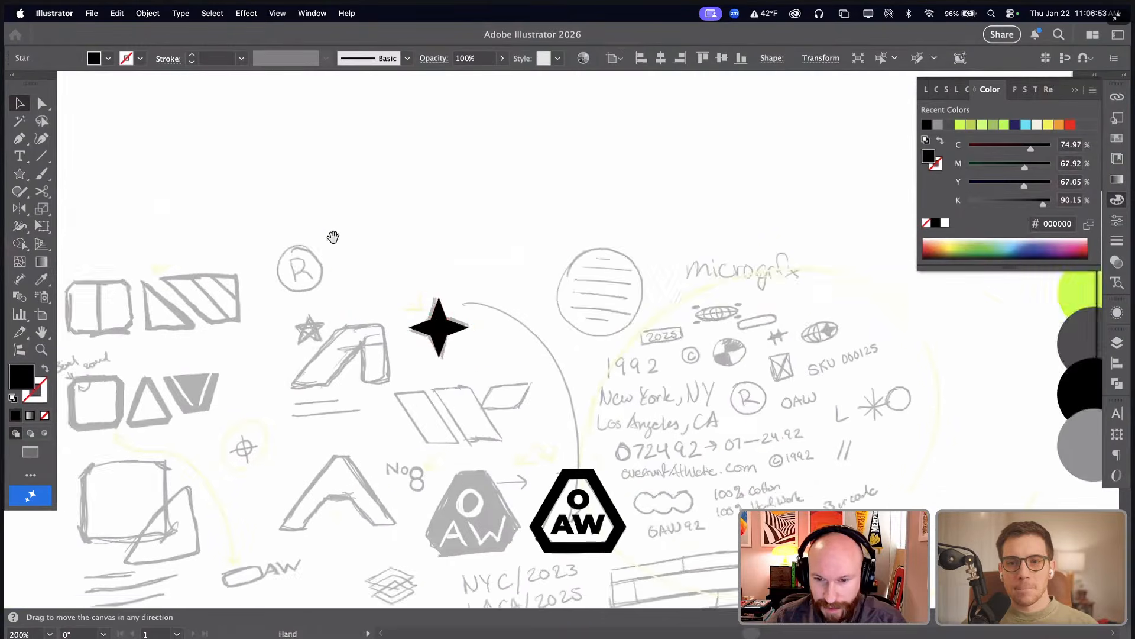
scroll(333, 236, "right", 10)
scroll(333, 236, "down", 3)
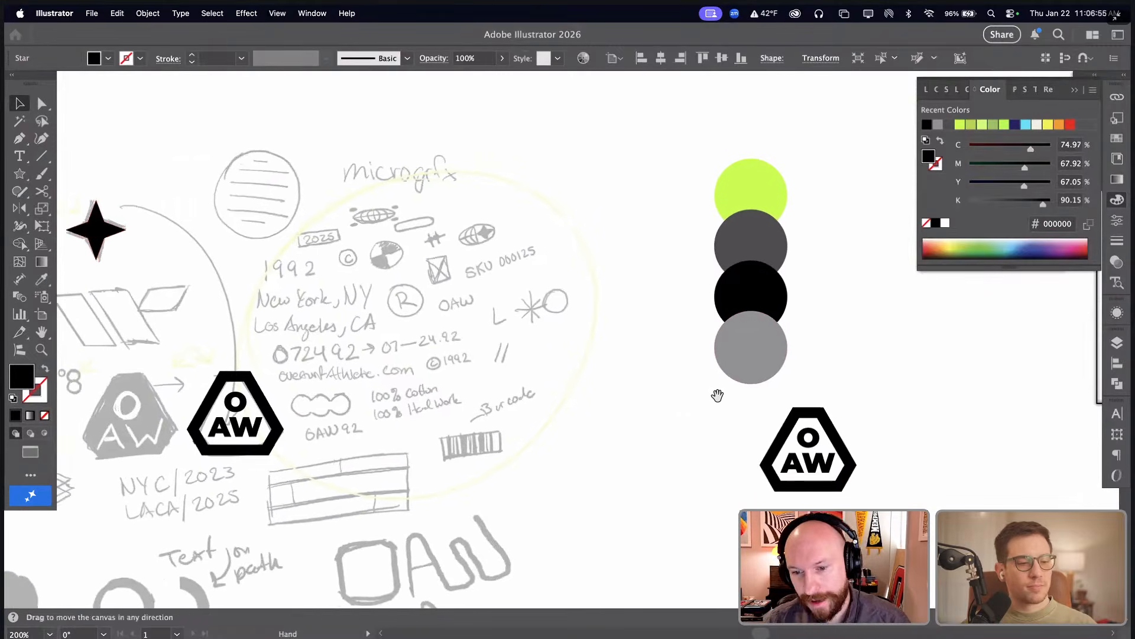
left_click_drag(672, 398, 877, 410)
left_click(485, 307)
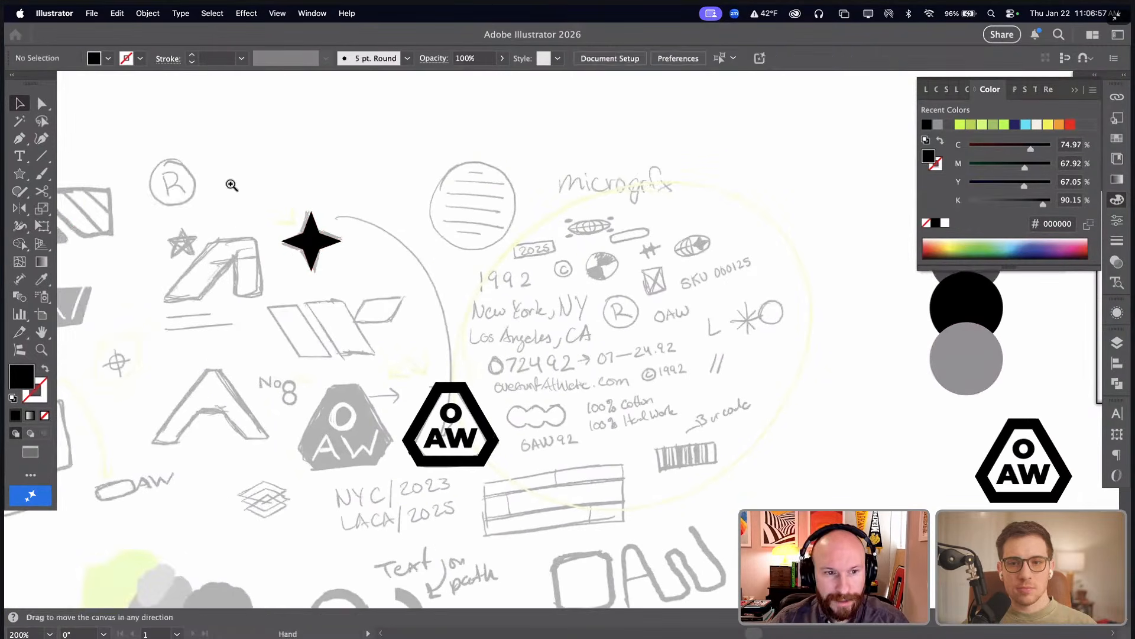
- Swap the four-pointed star's fill and stroke so only its black outline covers the sketched sparkle
left_click_drag(232, 185, 509, 320)
scroll(502, 325, "left", 4)
left_click(432, 313)
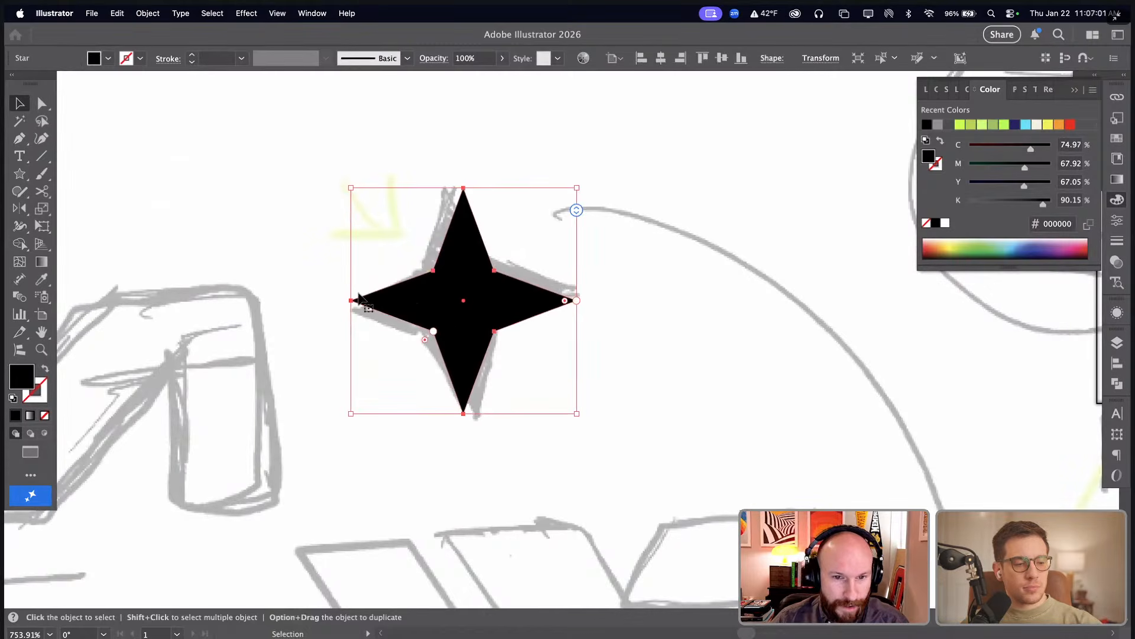
left_click_drag(364, 268, 712, 294)
key("shift+x")
left_click(712, 294)
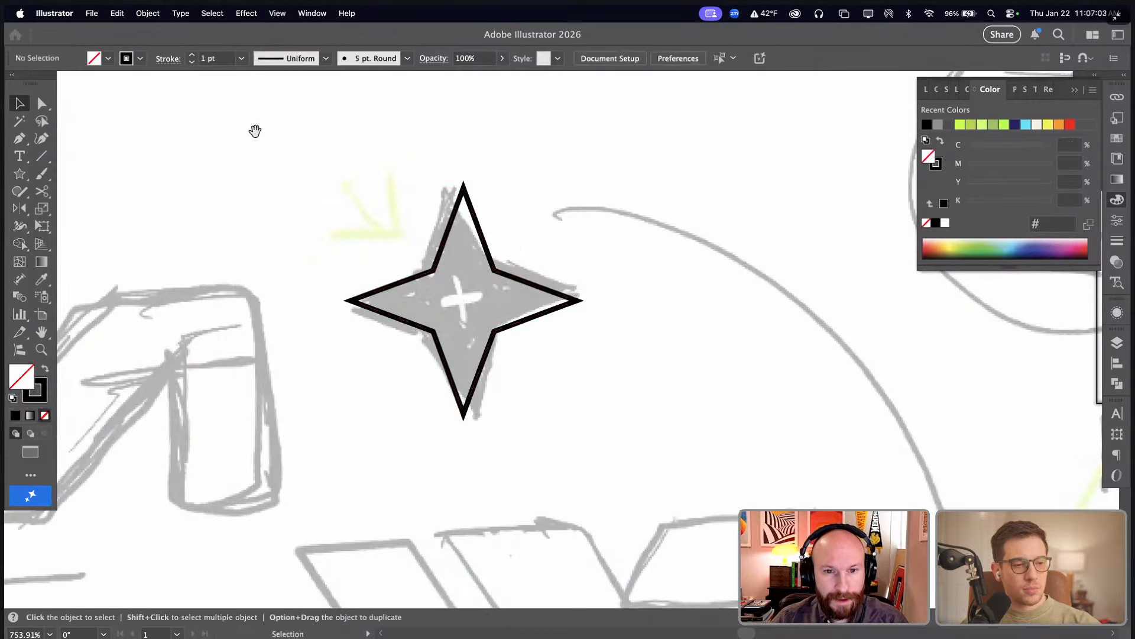
- Draw a short vertical line centered inside the star along the sketched plus mark
left_click_drag(262, 136, 768, 417)
key("backslash")
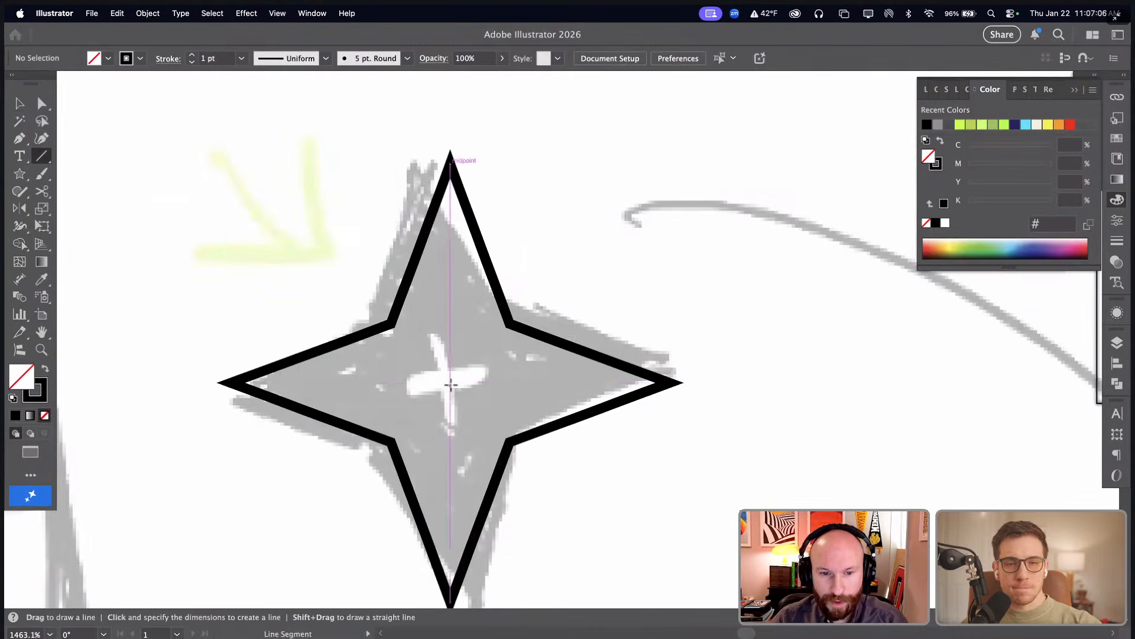
left_click_drag(450, 342, 389, 265)
key("v")
- Paste a copy of the short line in front and turn it horizontal to complete a plus at the star's center
key("super+c")
key("super+f")
key("super+minus")
key("super+minus")
key("super+minus")
key("super+minus")
key("super+minus")
key("super+minus")
key("super+minus")
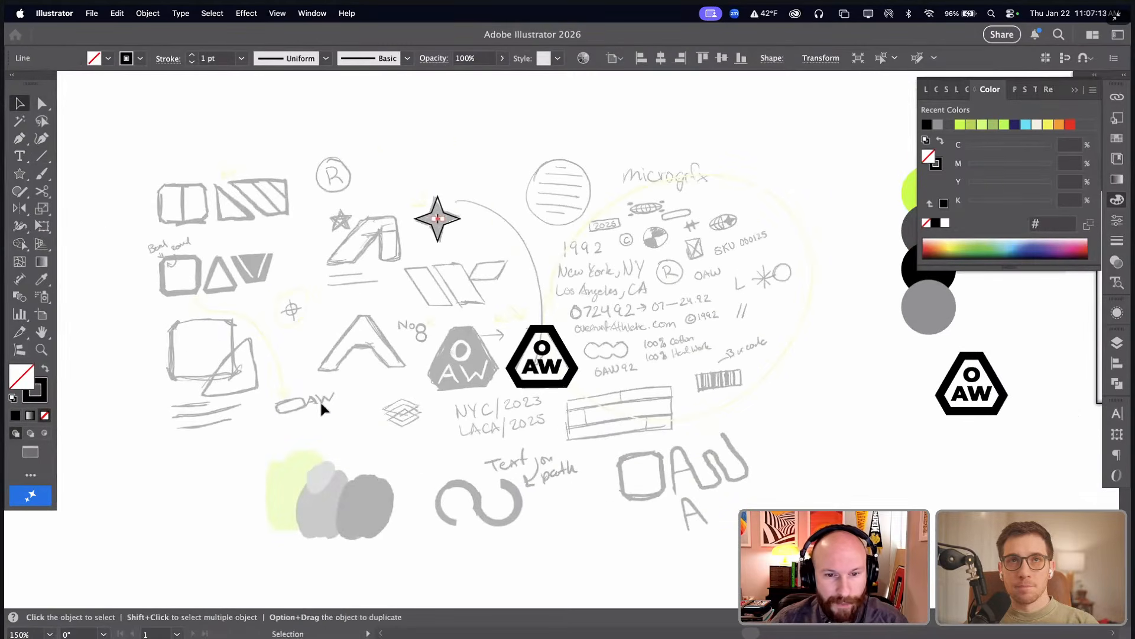
left_click_drag(381, 184, 651, 405)
key("super+minus")
key("super+minus")
key("super+minus")
key("super+minus")
key("super+minus")
key("super+minus")
left_click_drag(478, 224, 466, 242)
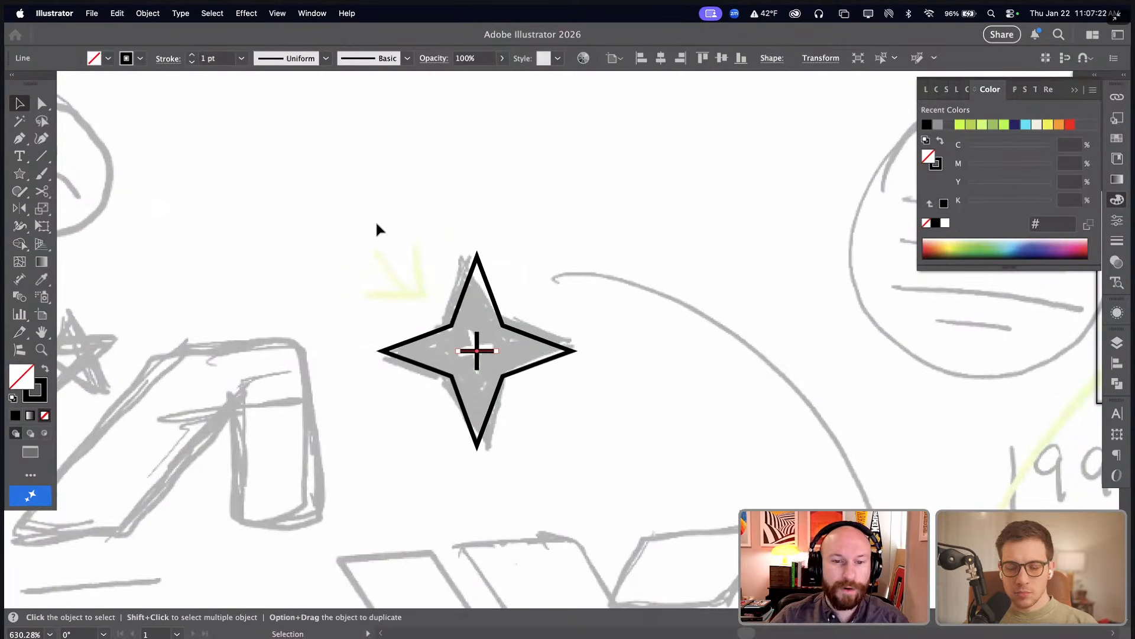
- Group the two lines of the plus and set their stroke color to white, ffffff
left_click(412, 272)
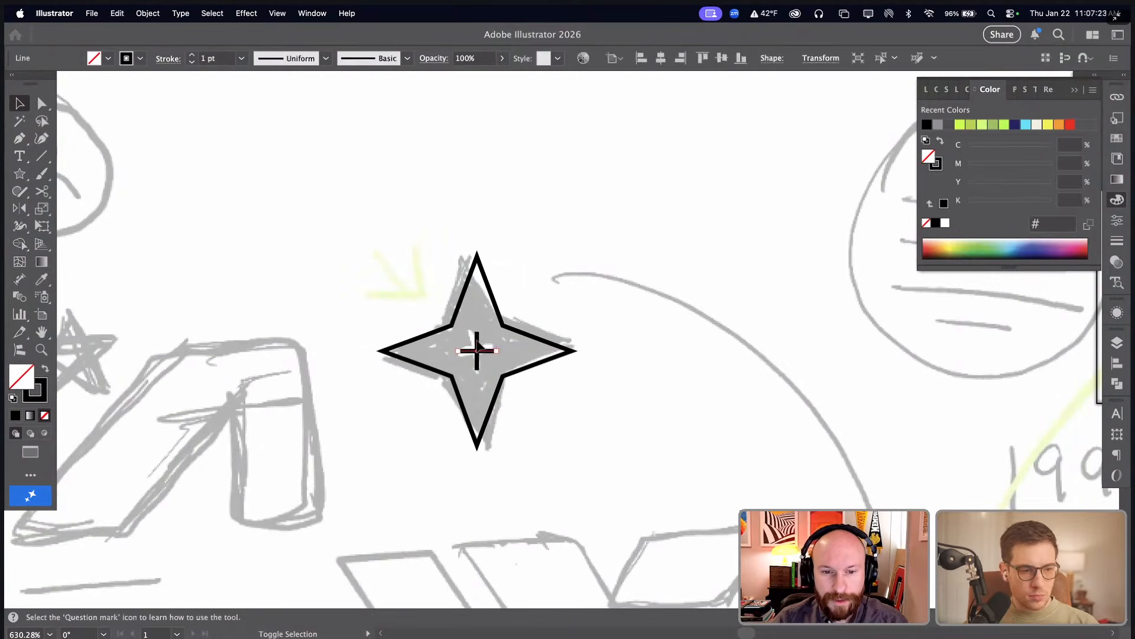
left_click(479, 350)
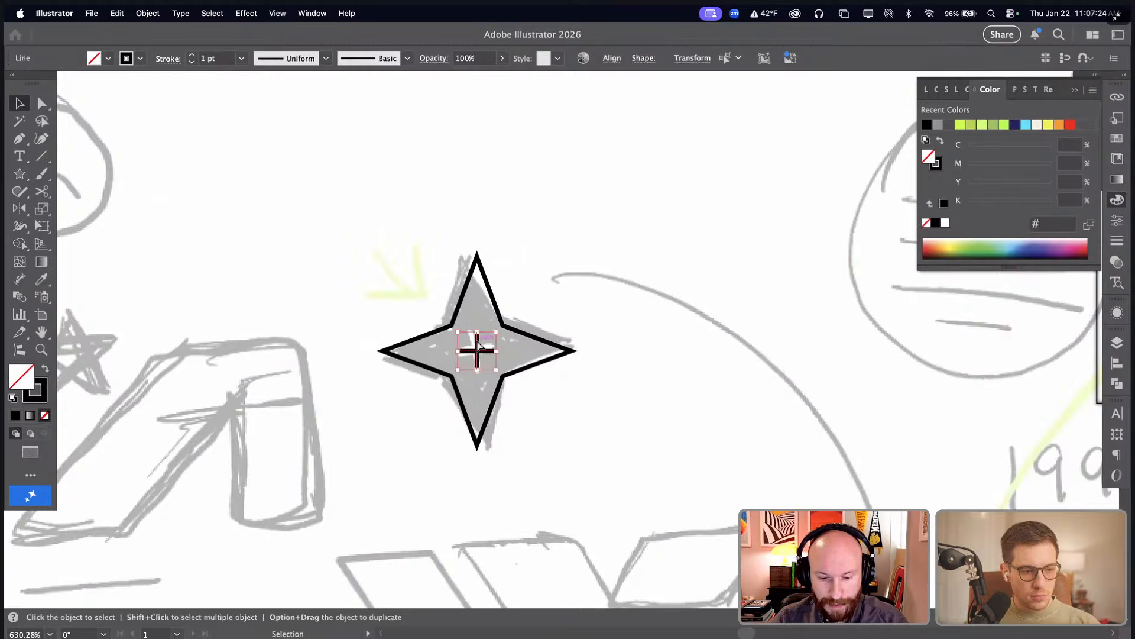
double_click(44, 388)
type("ffffff")
left_click(1001, 181)
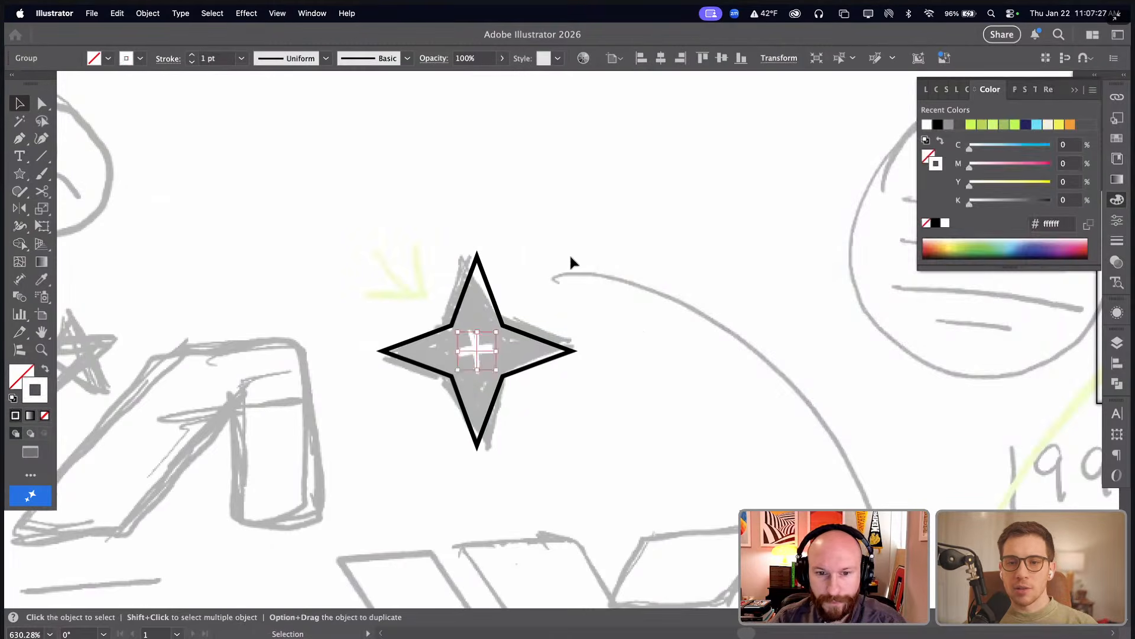
- Restore the star's solid black fill with no stroke and thicken the white plus at its center
left_click(569, 254)
left_click(541, 364)
key("shift+x")
left_click(545, 378)
left_click(484, 350)
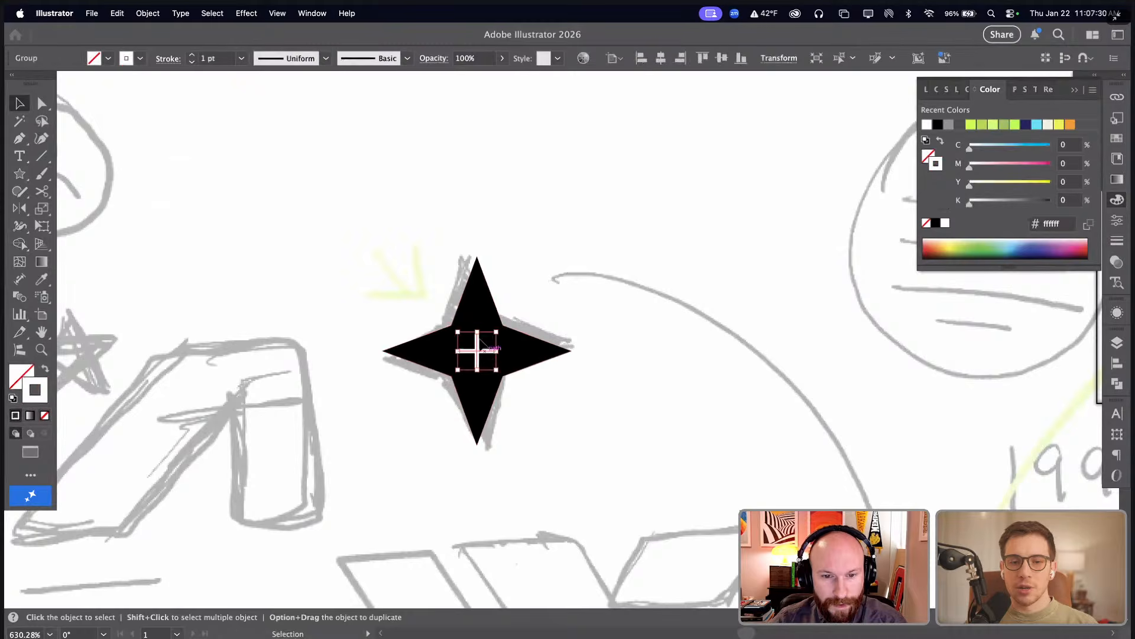
left_click_drag(302, 195, 650, 507)
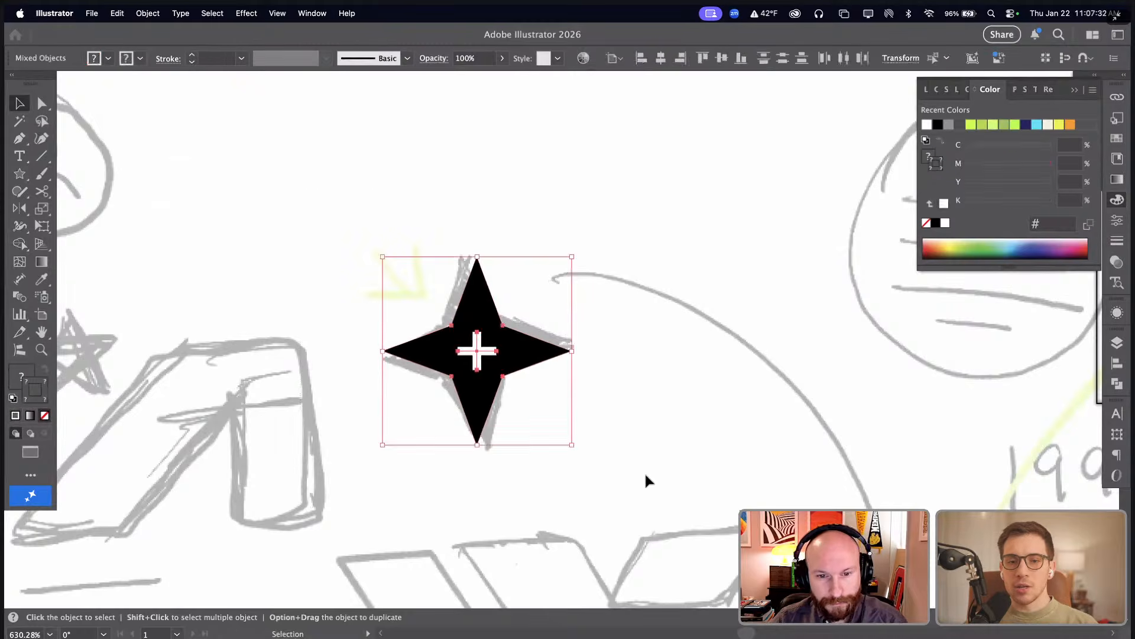
left_click(643, 471)
- Chamfer the star's four outer tips into flat ends, leaving the inner corners sharp
key("a")
left_click(485, 294)
left_click_drag(284, 172, 737, 540)
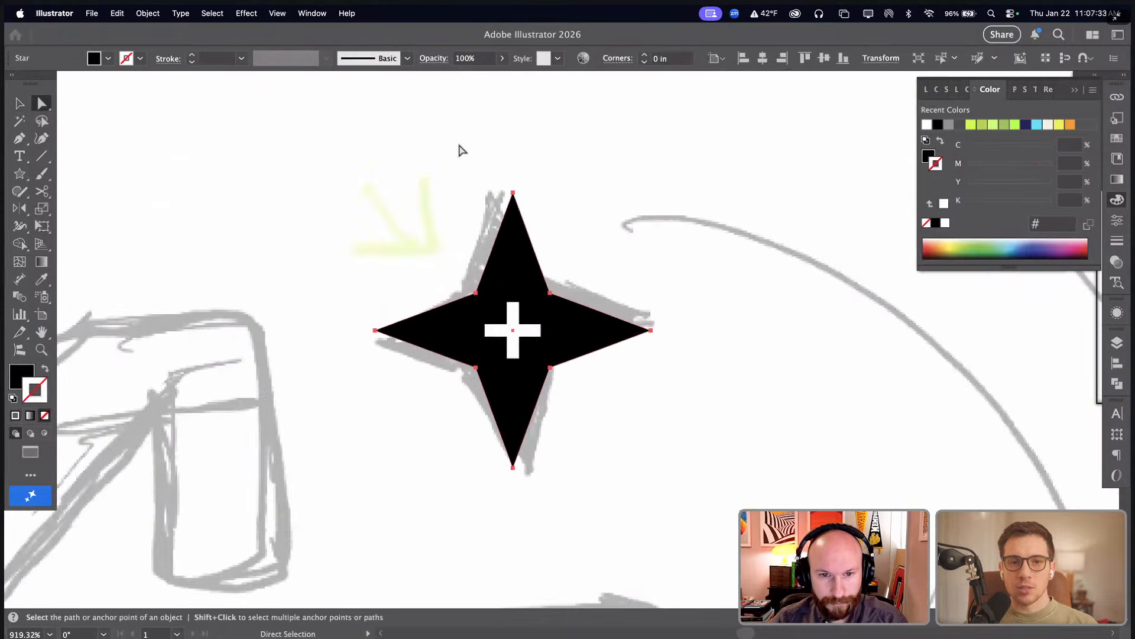
left_click_drag(459, 145, 556, 227)
left_click_drag(362, 285, 433, 385)
left_click_drag(467, 433, 575, 507)
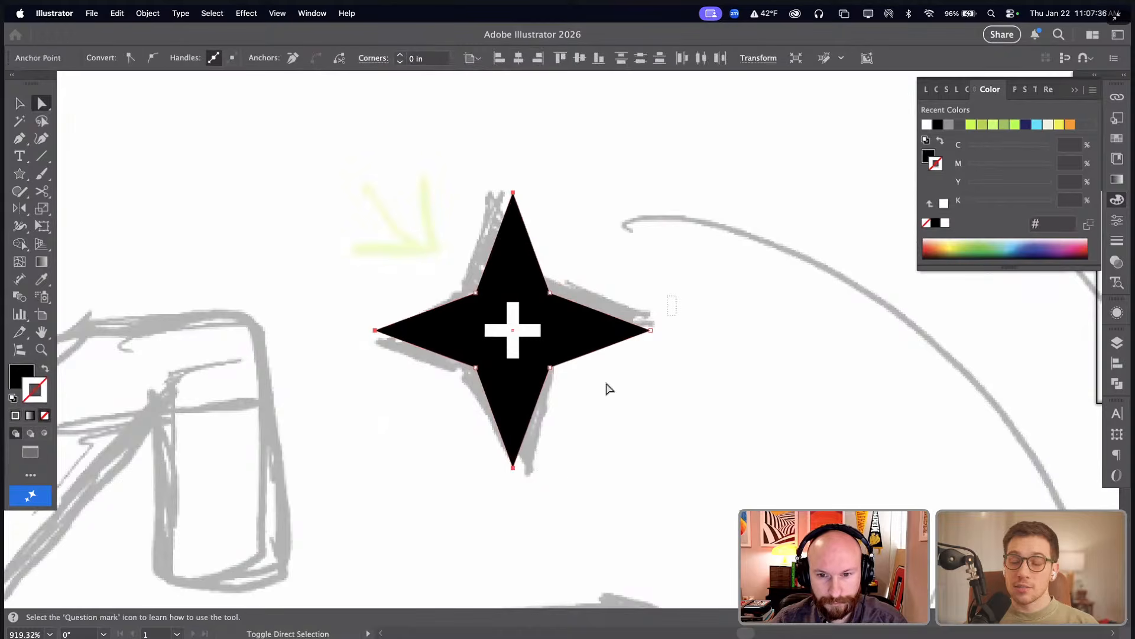
mouse_move(641, 335)
left_mouse_down()
mouse_move(615, 336)
mouse_move(648, 331)
left_mouse_up()
key("v")
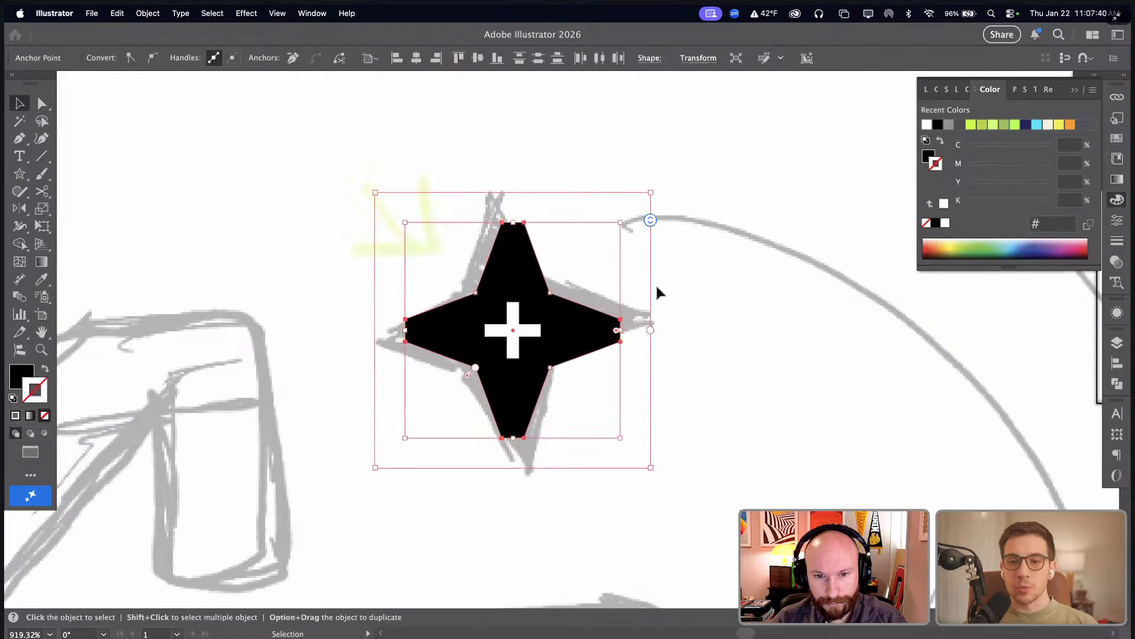
- Group the star with its plus and place a duplicate beside the badge copy near the color swatches
left_click(518, 414)
key("a")
key("super+minus")
key("super+minus")
key("super+minus")
key("super+minus")
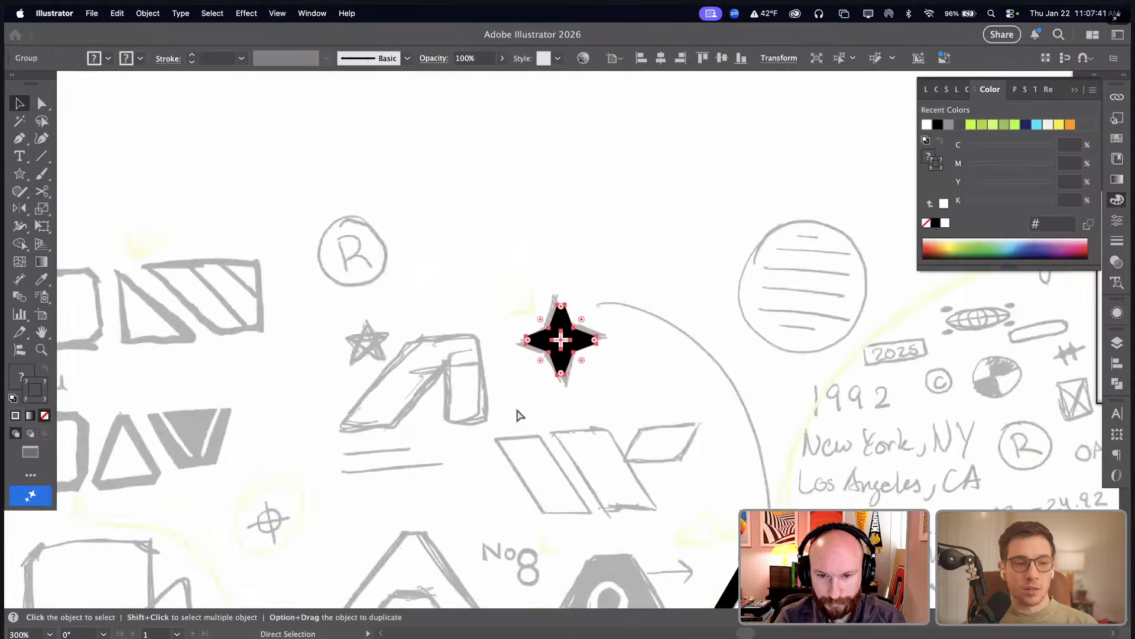
key("super+minus")
key("super+minus")
key("super+minus")
left_click_drag(644, 382, 417, 377)
left_click(414, 369)
left_click_drag(337, 340, 735, 447)
left_click_drag(743, 445, 756, 444)
left_click_drag(737, 445, 753, 444)
left_click(740, 507)
- Draw a wide black rectangle over the elongated O of the small sketched OAW wordmark
mouse_move(116, 259)
left_mouse_down()
mouse_move(354, 418)
mouse_move(577, 524)
left_mouse_up()
mouse_move(376, 297)
left_mouse_down()
mouse_move(350, 289)
mouse_move(376, 296)
mouse_move(445, 248)
left_mouse_up()
left_click_drag(325, 346, 643, 490)
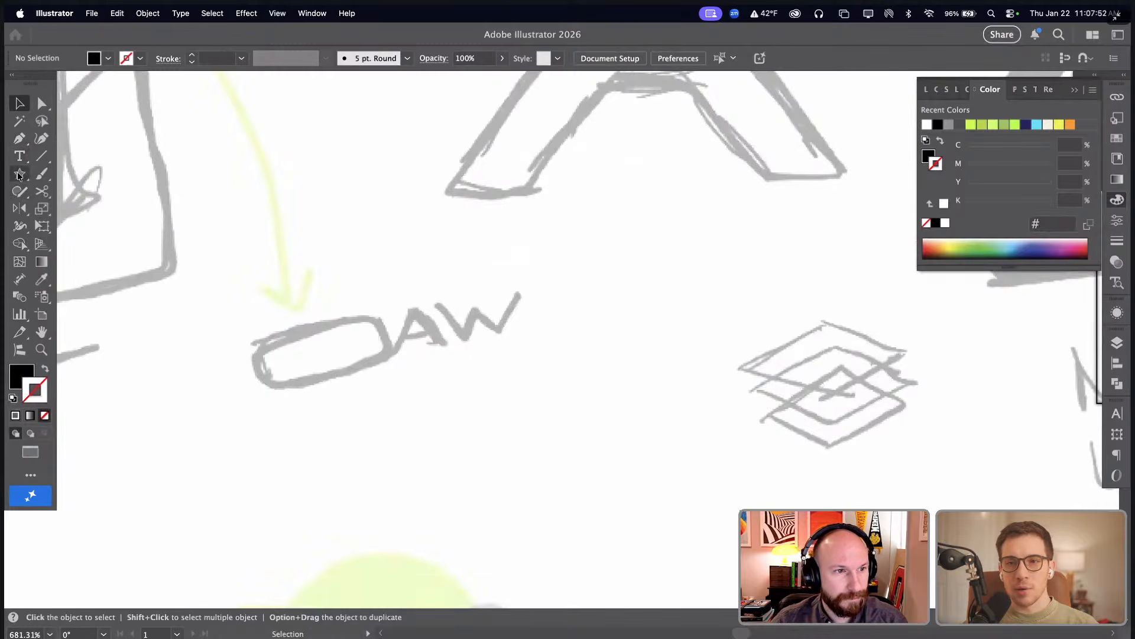
left_click_drag(20, 175, 67, 178)
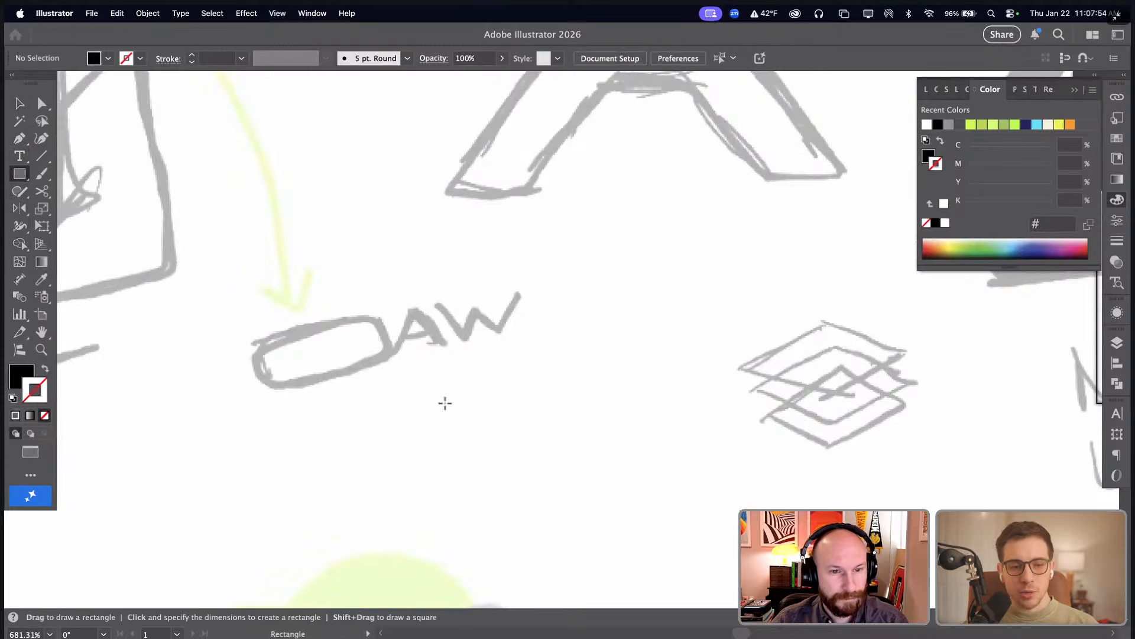
mouse_move(238, 331)
left_mouse_down()
mouse_move(517, 400)
mouse_move(424, 407)
left_mouse_up()
- Chamfer all four corners of the black rectangle and move it just below the sketched wordmark
key("a")
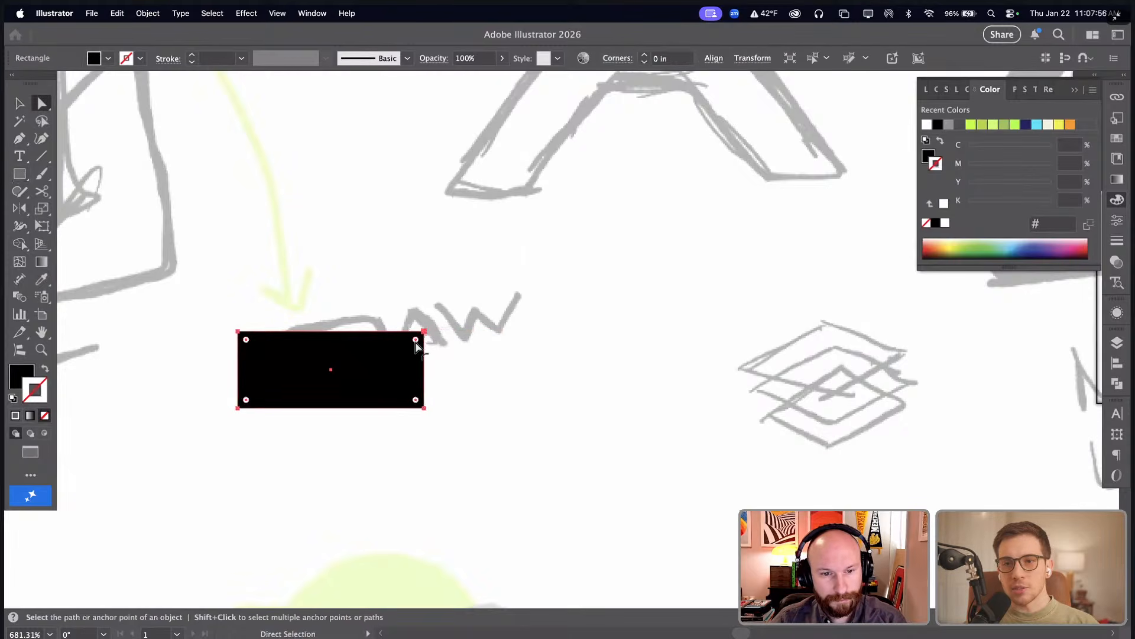
mouse_move(416, 341)
left_mouse_down()
mouse_move(399, 349)
mouse_move(416, 350)
left_mouse_up()
left_click(410, 346, "alt")
left_click(410, 347, "alt")
key("v")
left_click(512, 354)
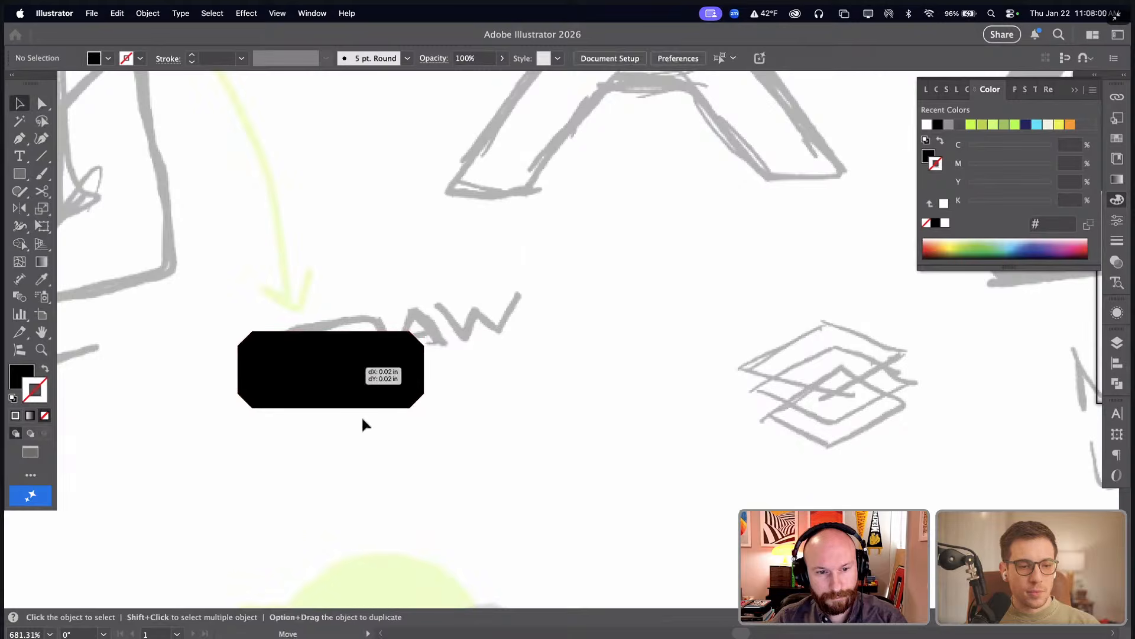
left_click_drag(363, 424, 363, 501)
left_click(464, 383)
- Draw a horizontal line centered inside the chamfered rectangle and give it a white 2 pt stroke
key("backslash")
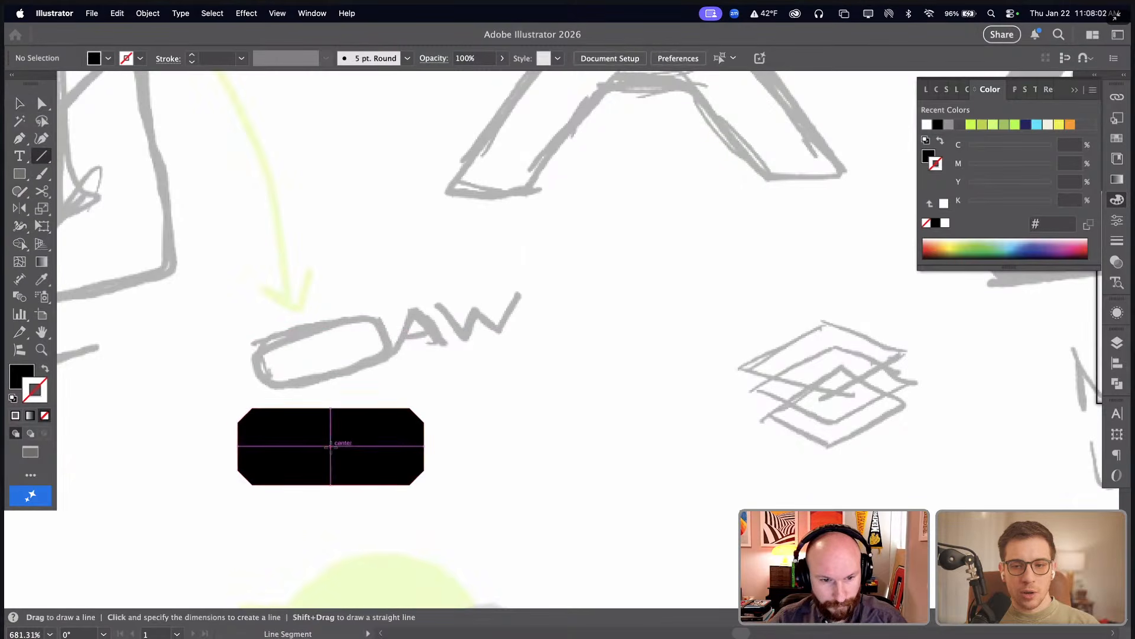
left_click_drag(331, 445, 387, 446)
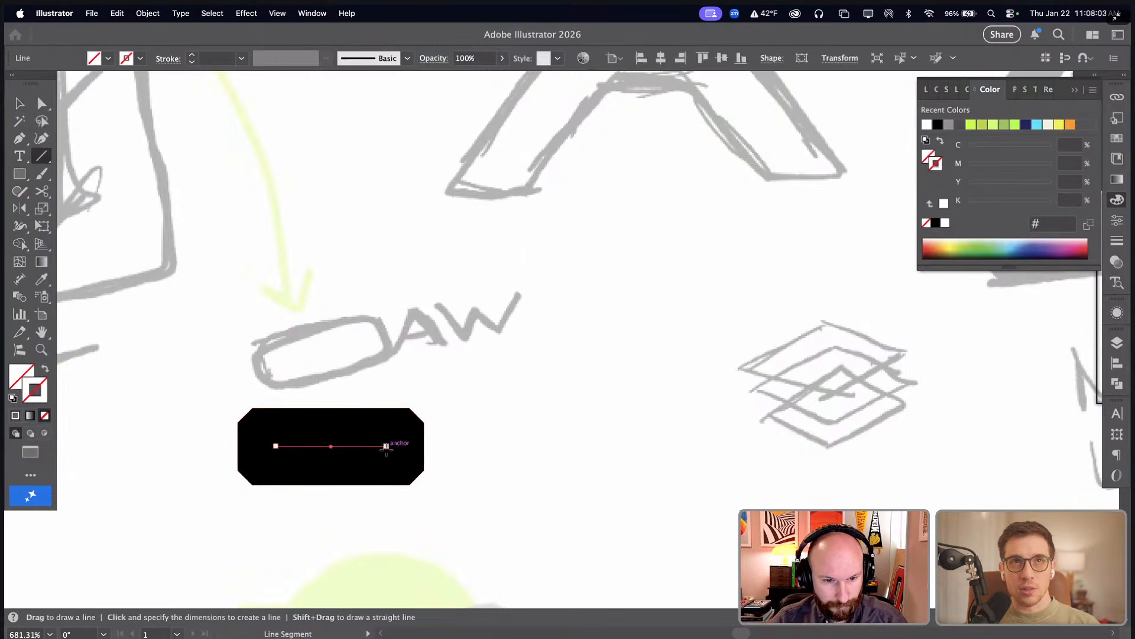
left_click(16, 416)
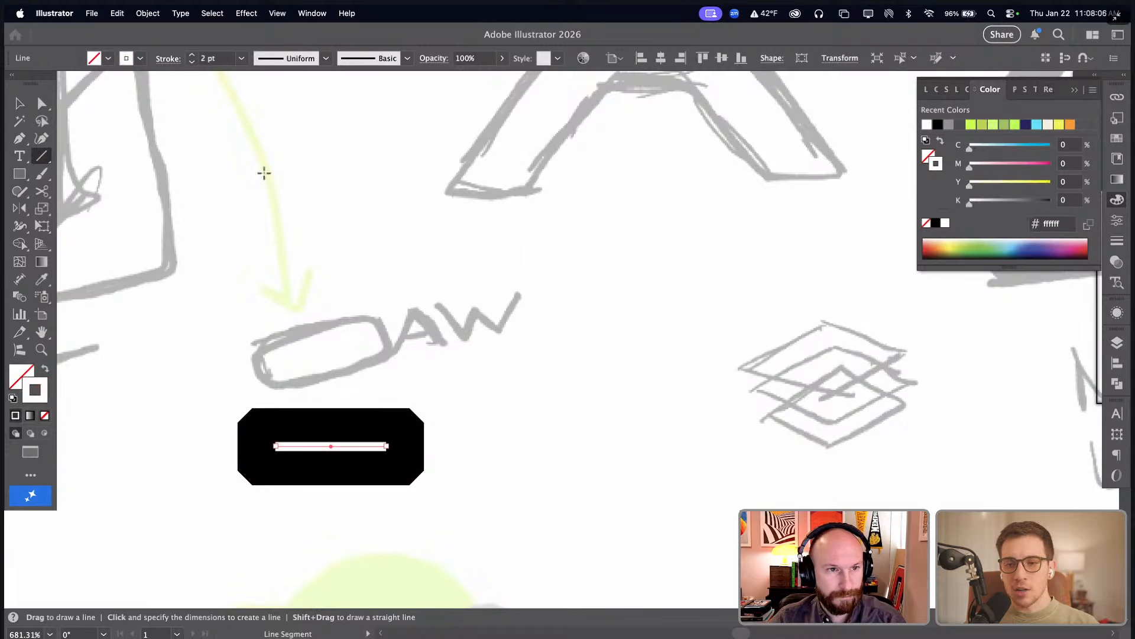
key("super+shift+a")
key("v")
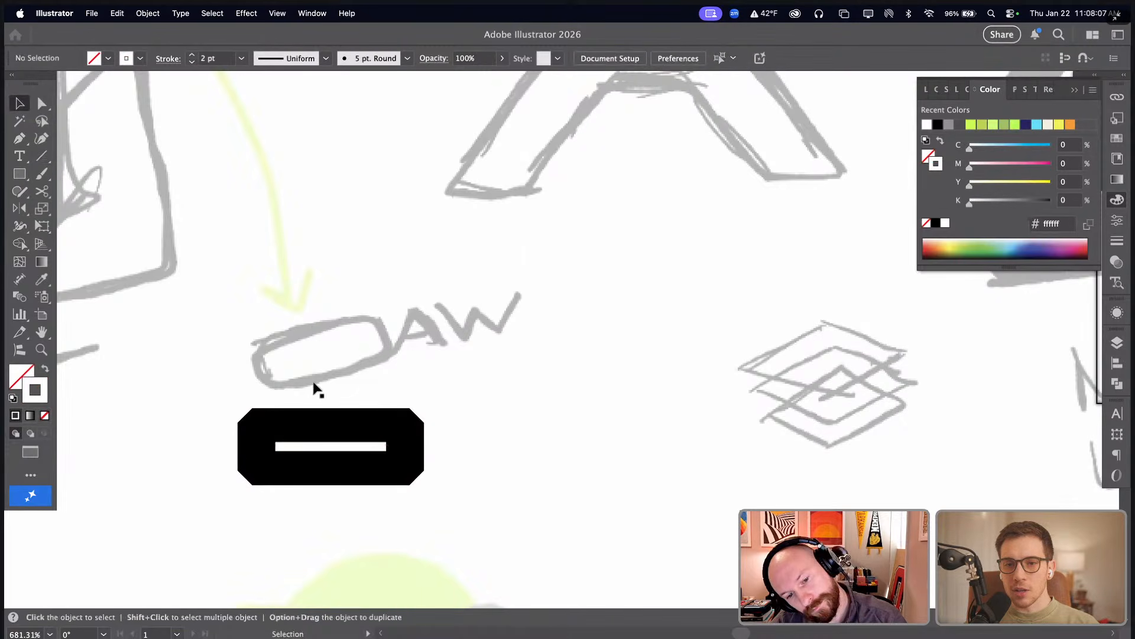
- Set the white center line's stroke weight to 3 pt and check the elongated O against the whole sketch
left_click(332, 447)
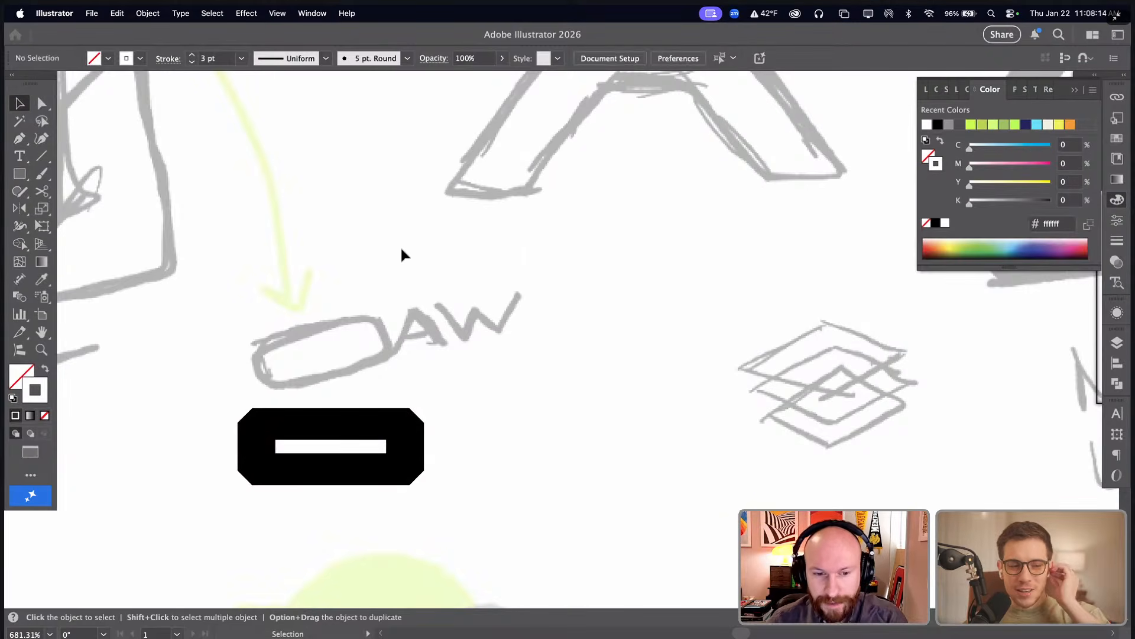
left_click_drag(278, 316, 471, 521)
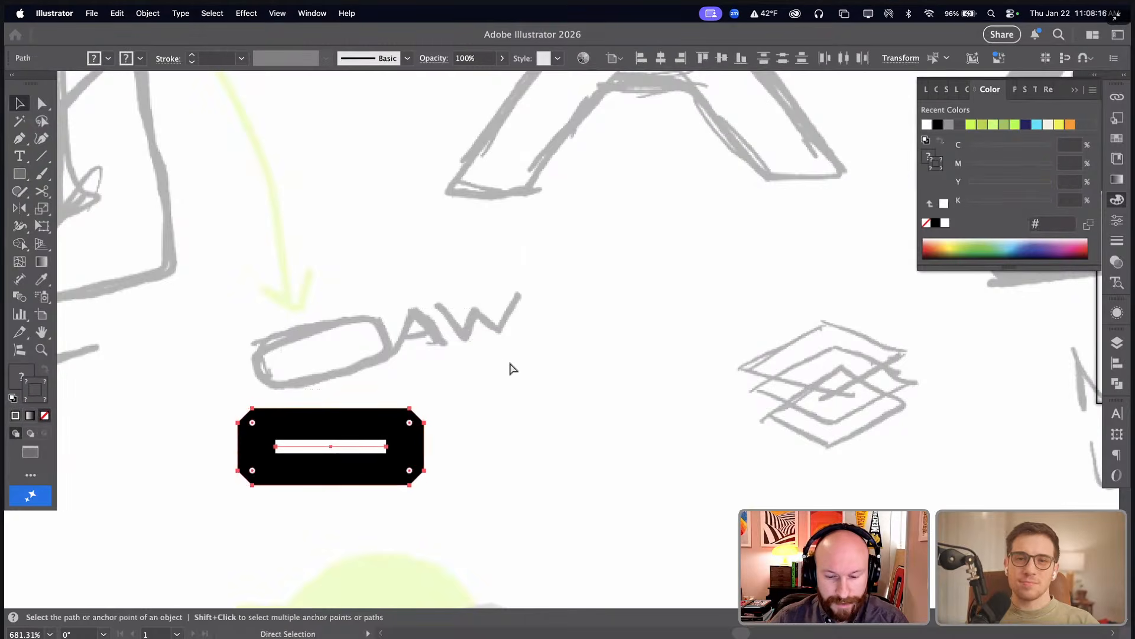
key("super+minus")
key("super+minus")
key("super+minus")
left_click_drag(559, 363, 327, 379)
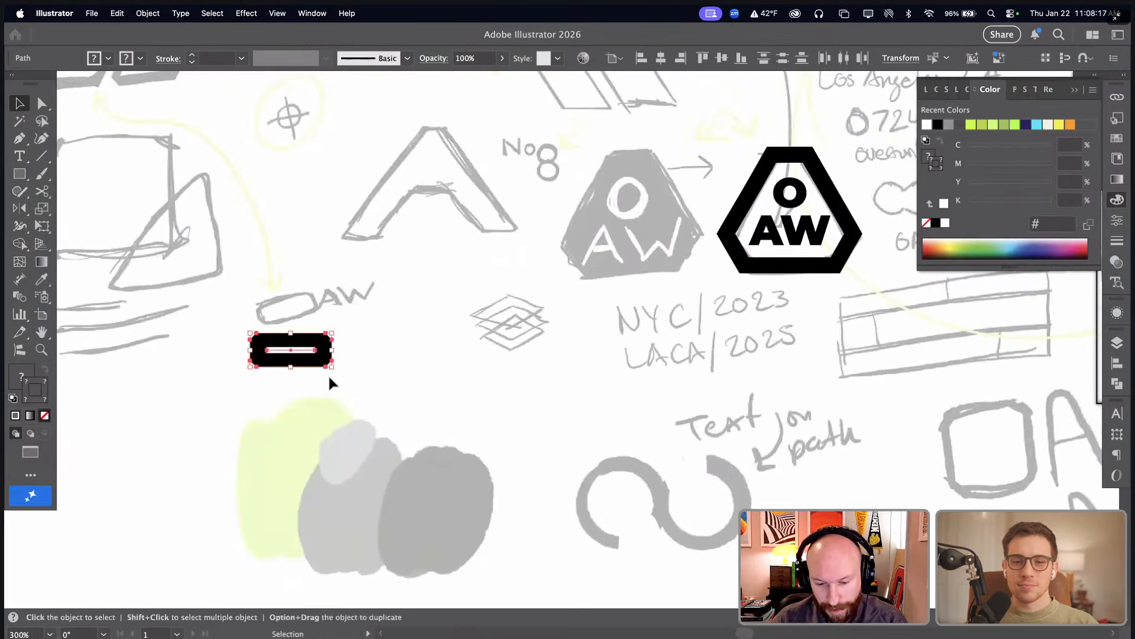
left_click(431, 429)
key("super+minus")
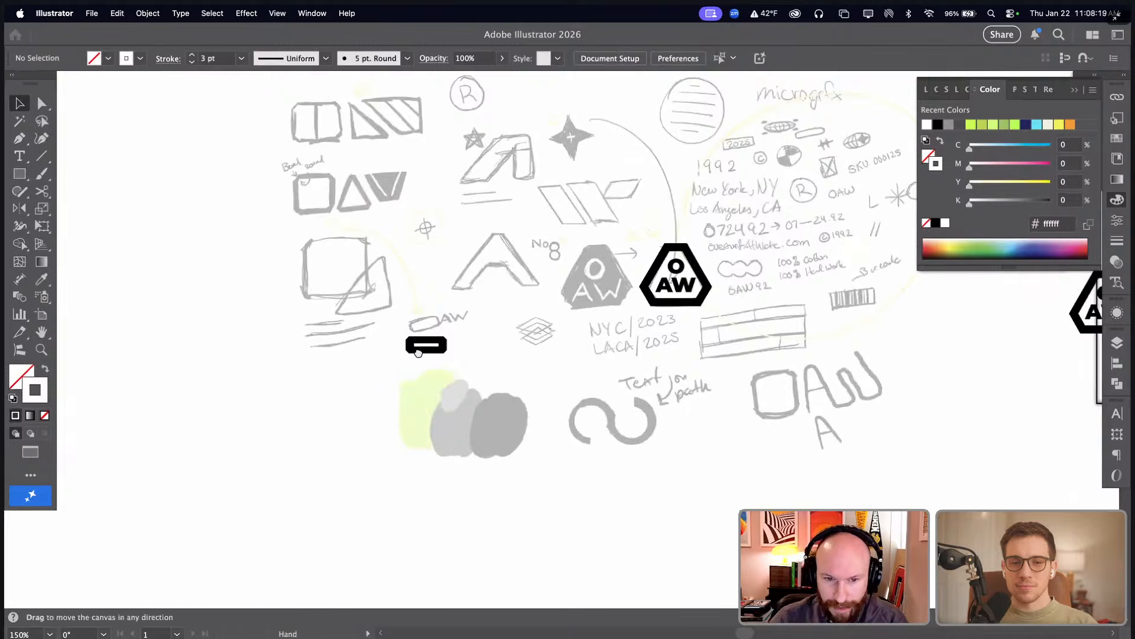
- Copy the Montserrat Black letter A from the triangle badge and place it directly after the elongated O shape
left_click_drag(420, 350, 161, 373)
left_click_drag(180, 241, 606, 395)
left_click_drag(582, 360, 649, 382)
key("a")
left_click(643, 329)
left_click_drag(273, 449, 529, 329)
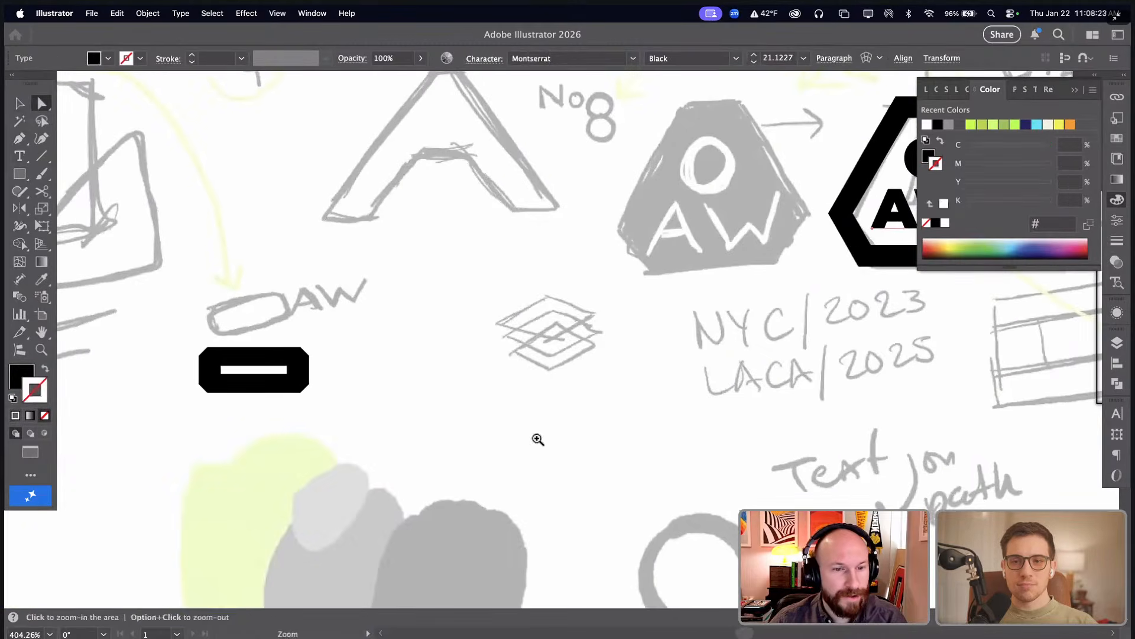
left_click_drag(538, 438, 156, 274)
key("super+v")
left_click_drag(550, 353, 538, 405)
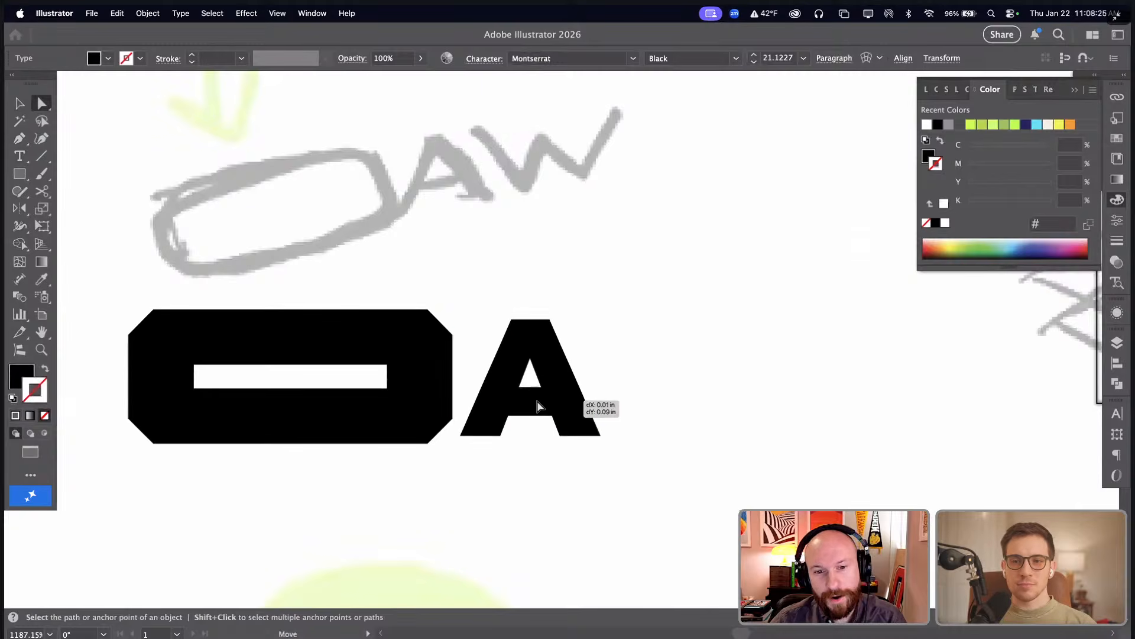
- Change the copied lettering beside the elongated O to read AW
double_click(537, 401)
key("super+a")
type("A")
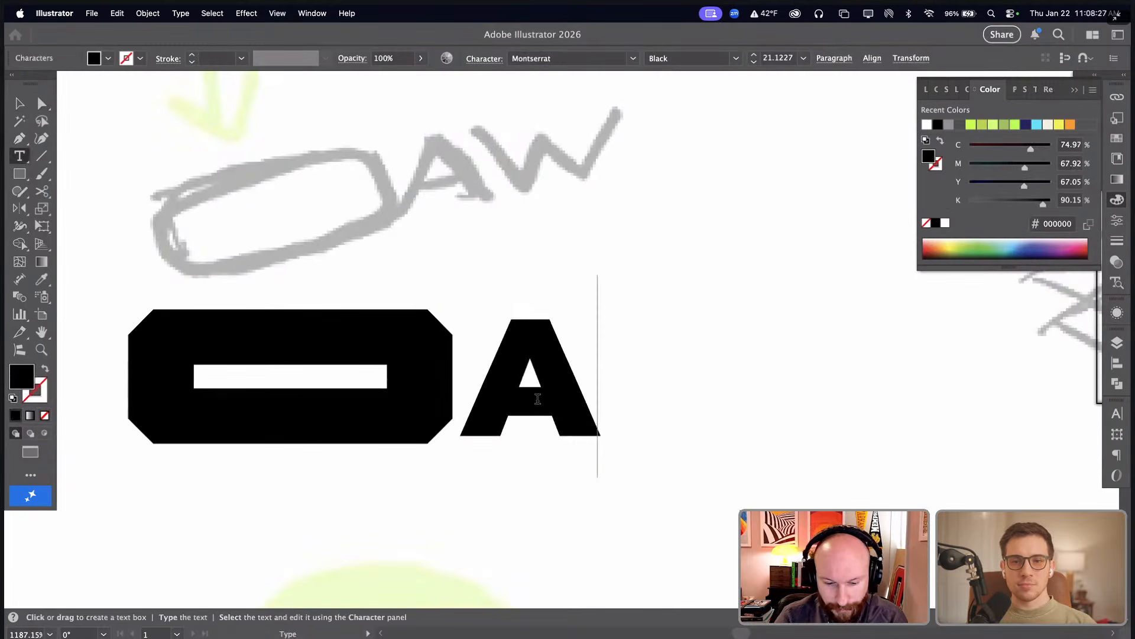
type("@")
key("BackSpace")
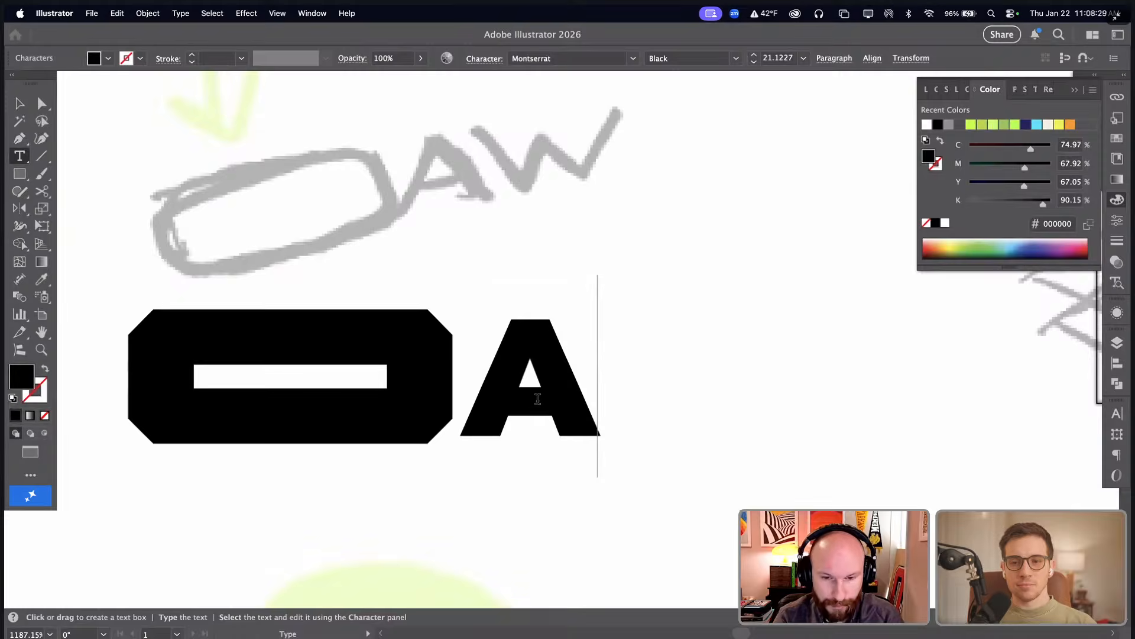
type("W")
key("Escape")
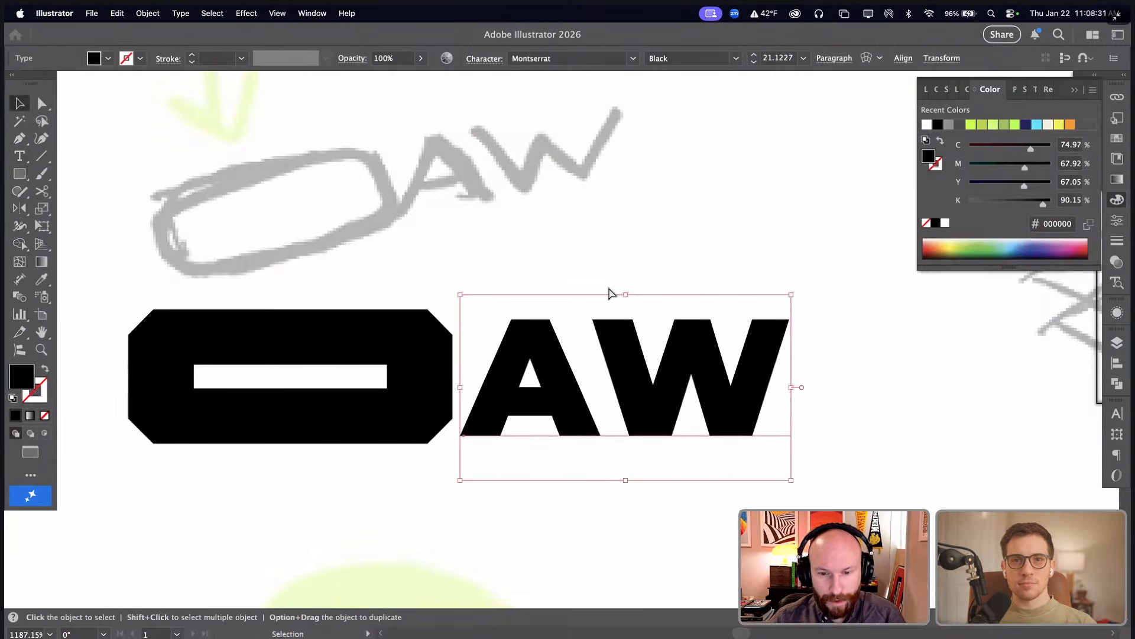
- Tighten the letter spacing between the A and W
key("alt+Left")
key("alt+Left")
key("alt+Left")
key("alt+Left")
key("super+minus")
key("super+minus")
key("super+minus")
key("super+minus")
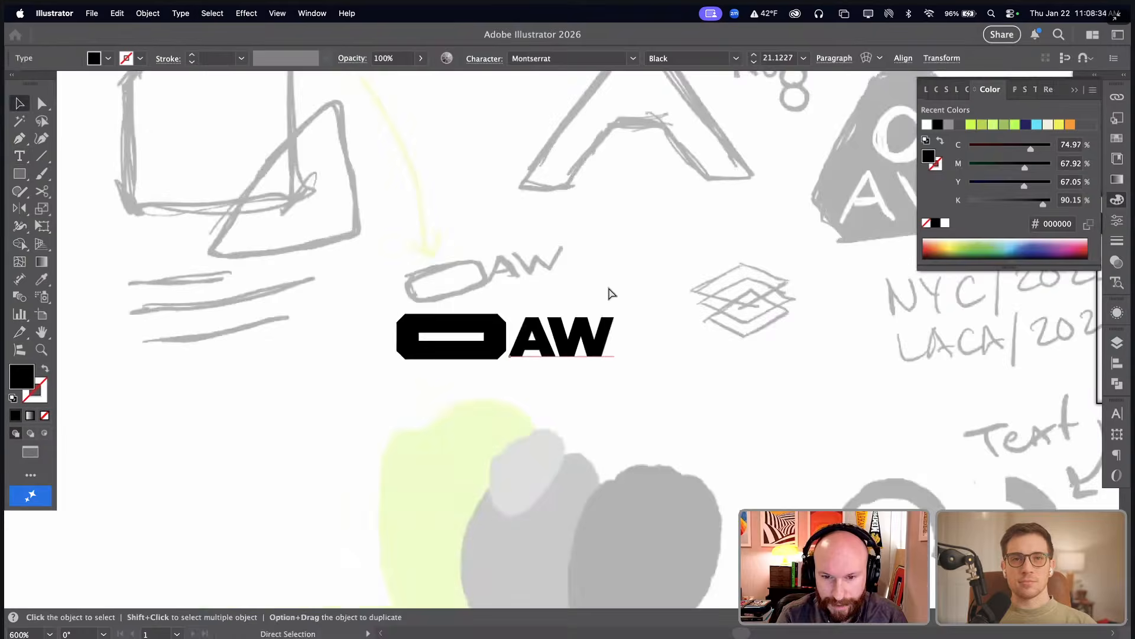
- Enlarge the AW lettering to the elongated O's full height and shift it to overlap the O's end
left_click_drag(400, 273, 815, 411)
left_click_drag(528, 349, 661, 375)
left_click(662, 375)
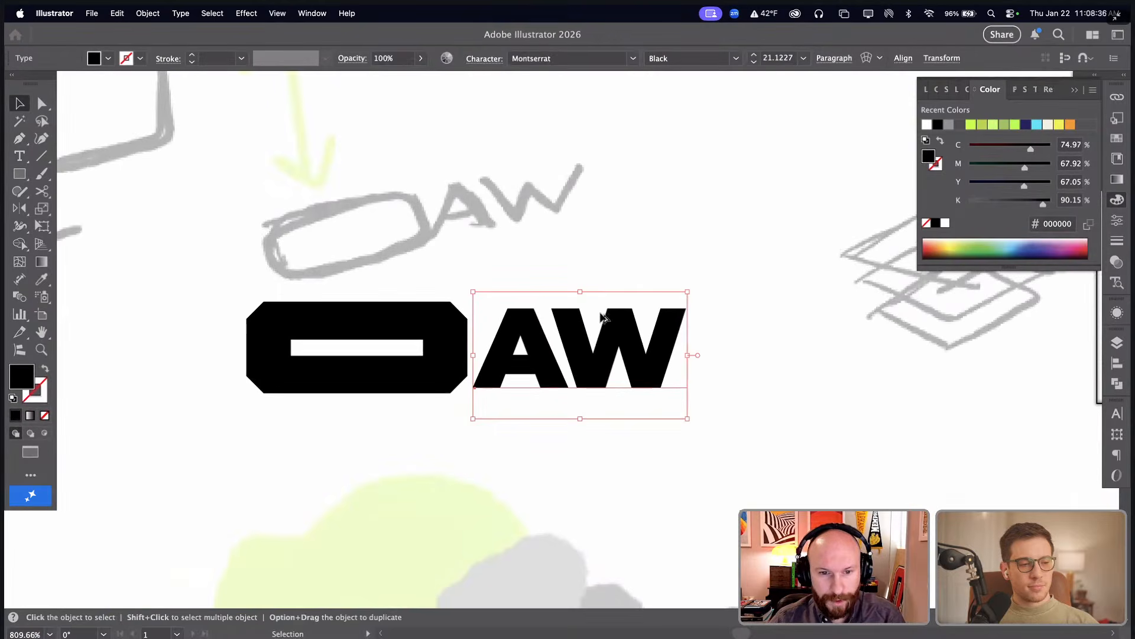
mouse_move(585, 294)
left_mouse_down()
mouse_move(587, 273)
mouse_move(583, 284)
left_mouse_up()
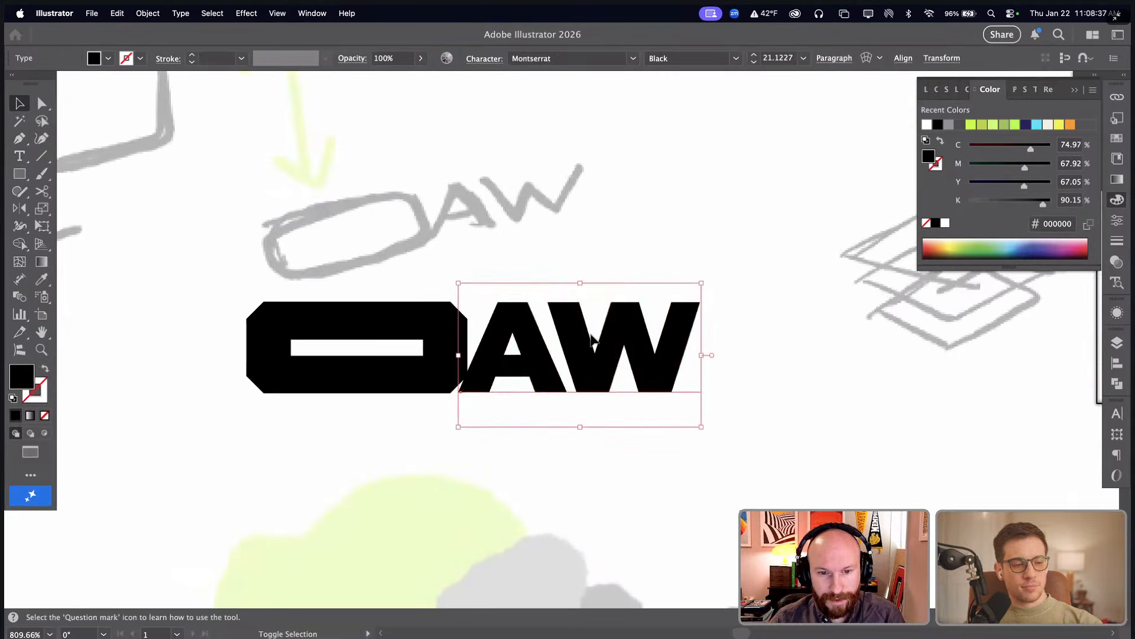
left_click_drag(592, 334, 574, 334)
left_click_drag(681, 286, 690, 283)
left_click_drag(624, 342, 663, 355)
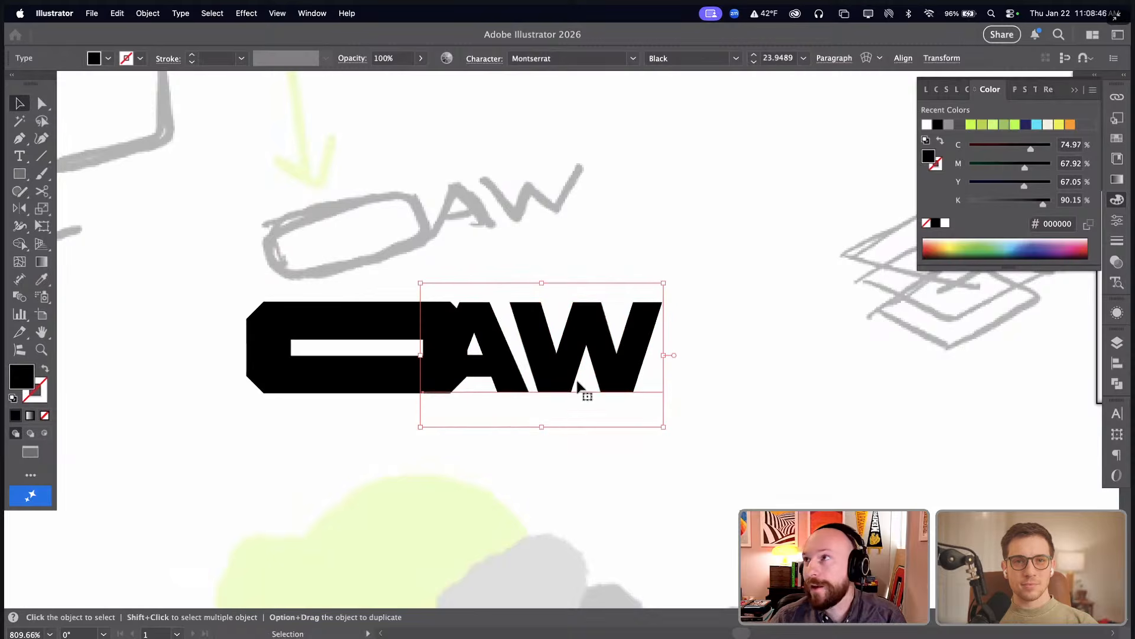
- Move the AW lettering directly after the elongated O without overlapping it, and group the O and lettering as one wordmark
left_click_drag(540, 379, 592, 383)
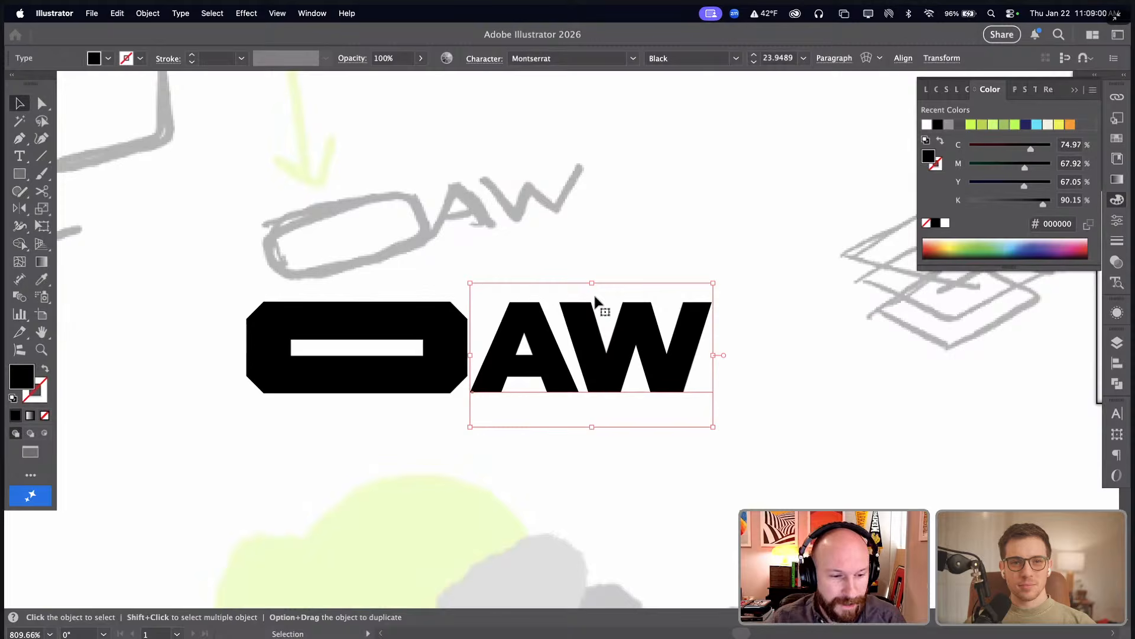
key("super+minus")
key("super+minus")
key("super+minus")
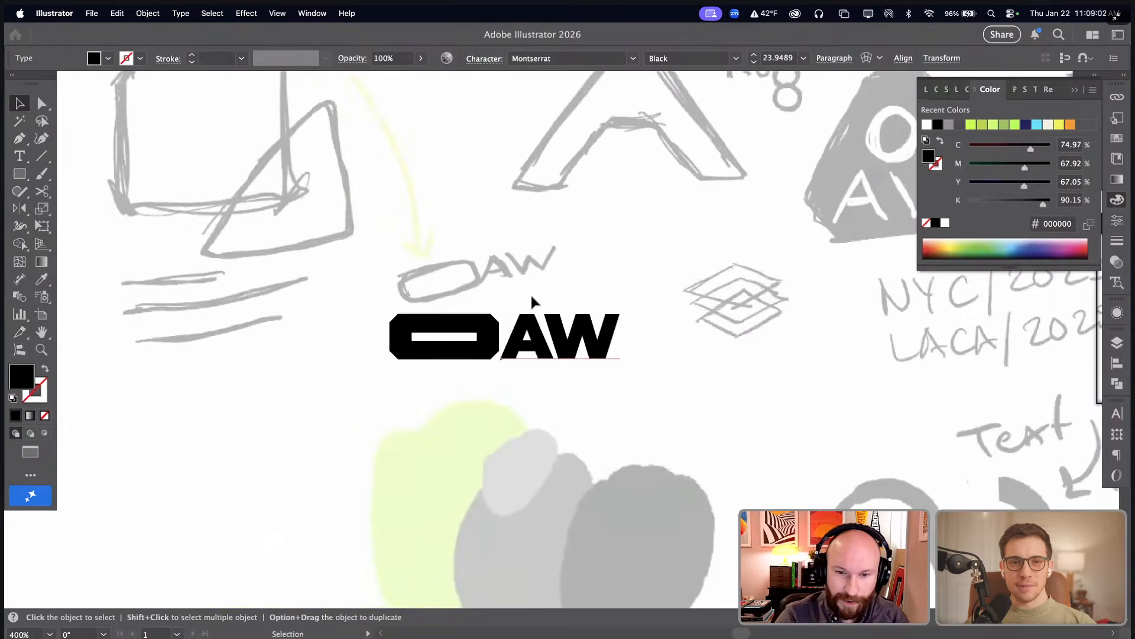
scroll(531, 300, "down", 2)
left_click_drag(427, 316, 434, 376)
left_click_drag(370, 298, 722, 413)
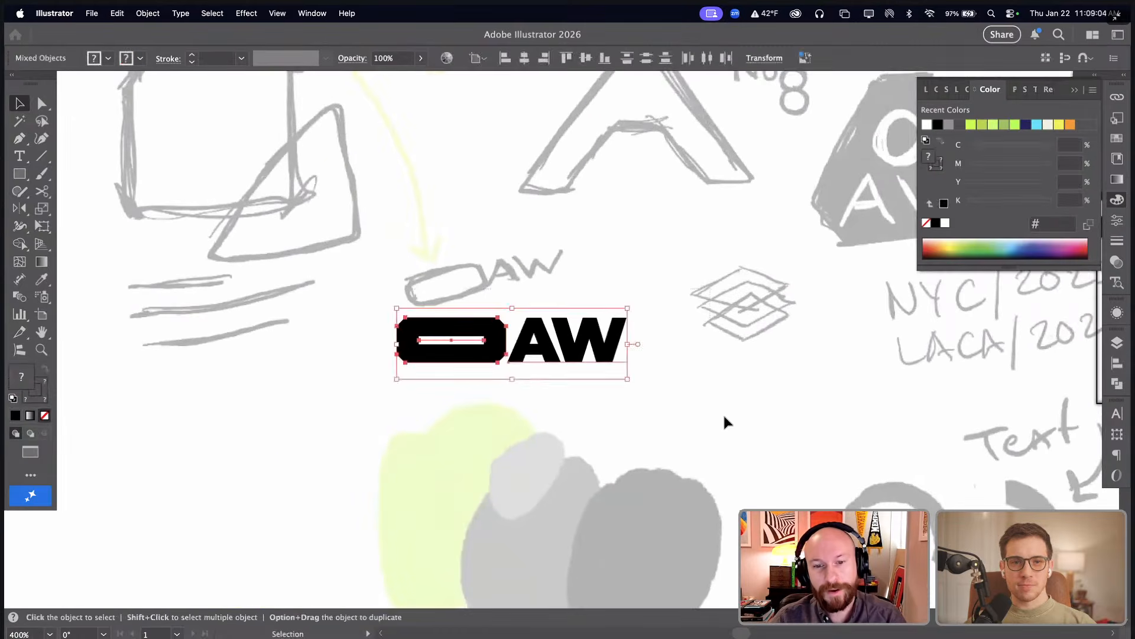
key("super+g")
- Copy the OAW wordmark to the finished artwork area, place it beneath the triangle badge and star, and enlarge it
key("super+minus")
key("super+minus")
key("super+minus")
scroll(347, 414, "right", 10)
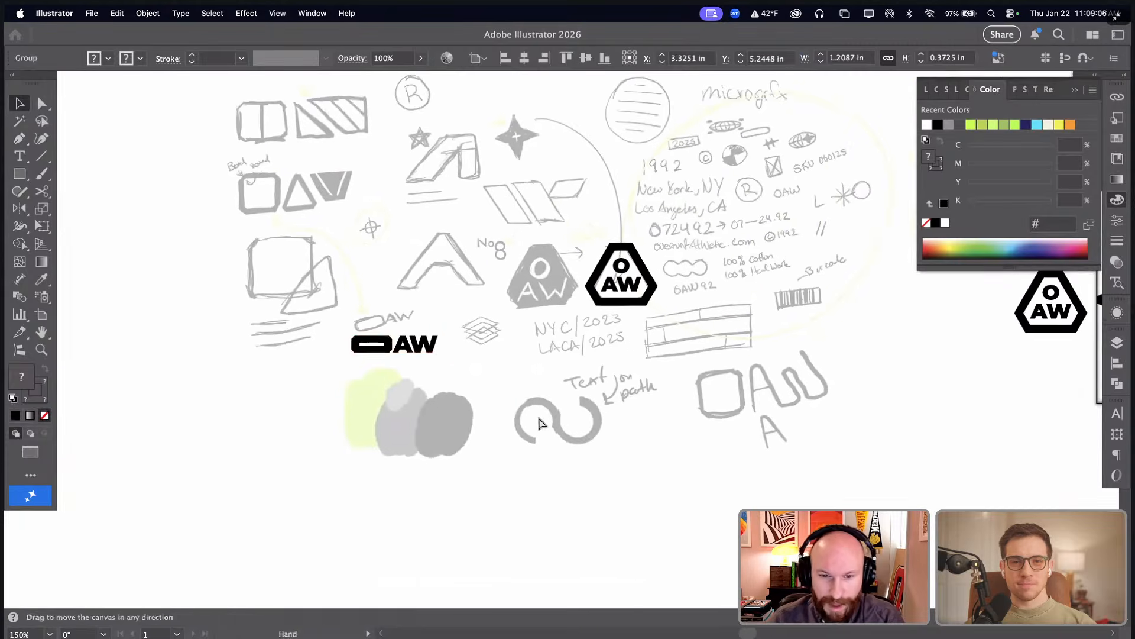
left_click_drag(430, 242, 757, 387)
key("super+v")
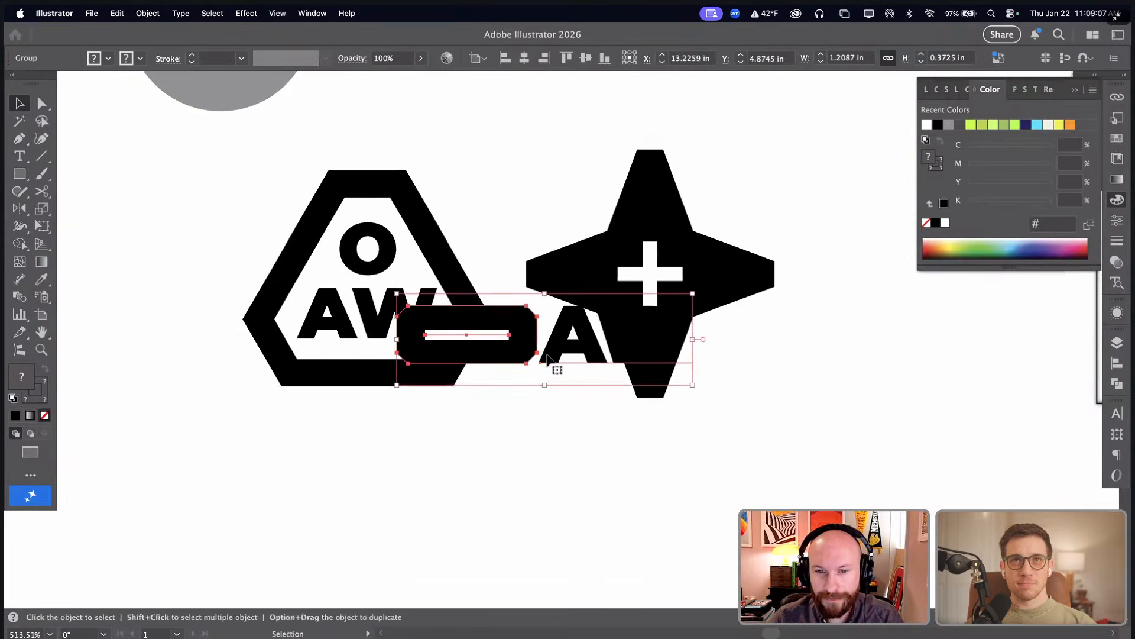
left_click_drag(563, 349, 541, 492)
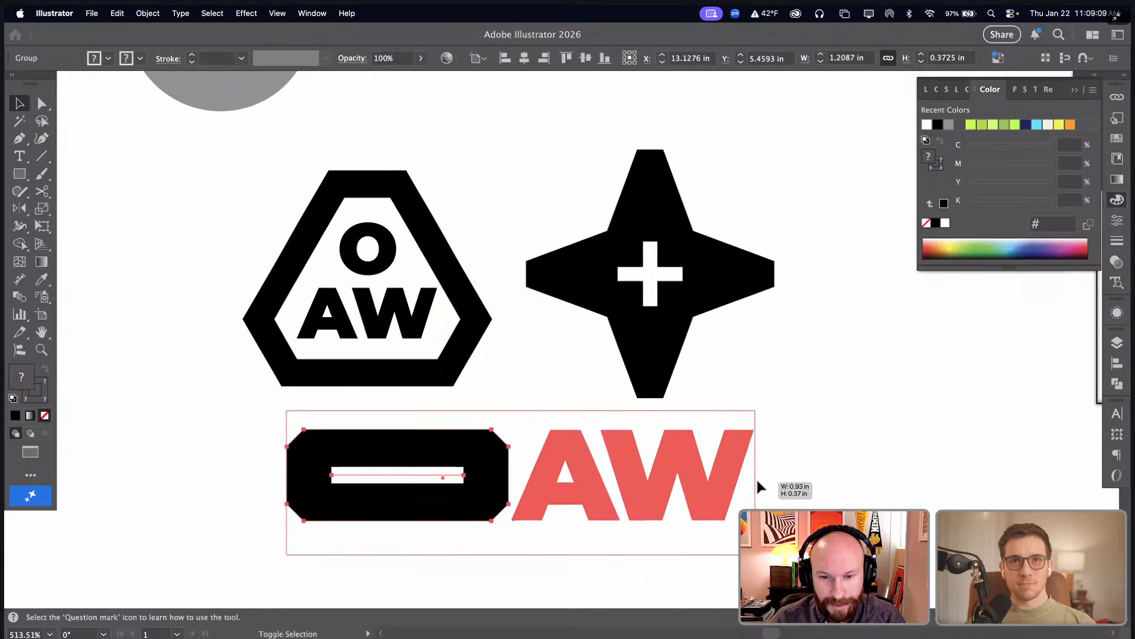
left_click(762, 391)
- Examine the sketch page for the remaining logo and badge ideas to trace
key("super+minus")
key("super+minus")
key("super+minus")
key("super+minus")
scroll(763, 387, "left", 10)
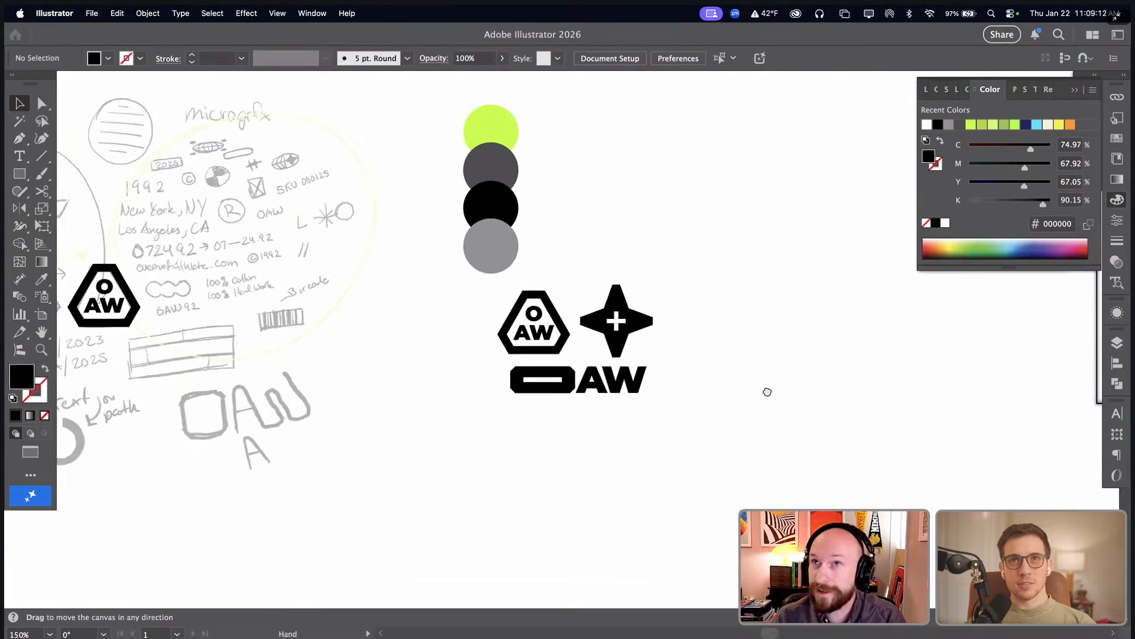
scroll(507, 342, "left", 5)
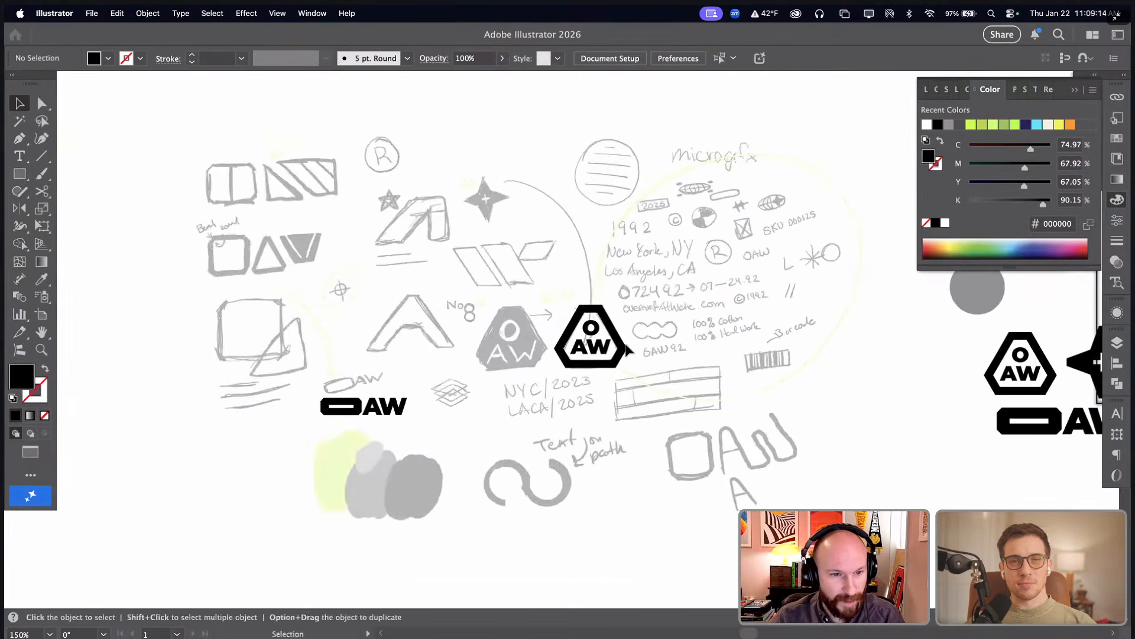
scroll(568, 346, "right", 1)
scroll(592, 351, "right", 5)
scroll(592, 352, "down", 2)
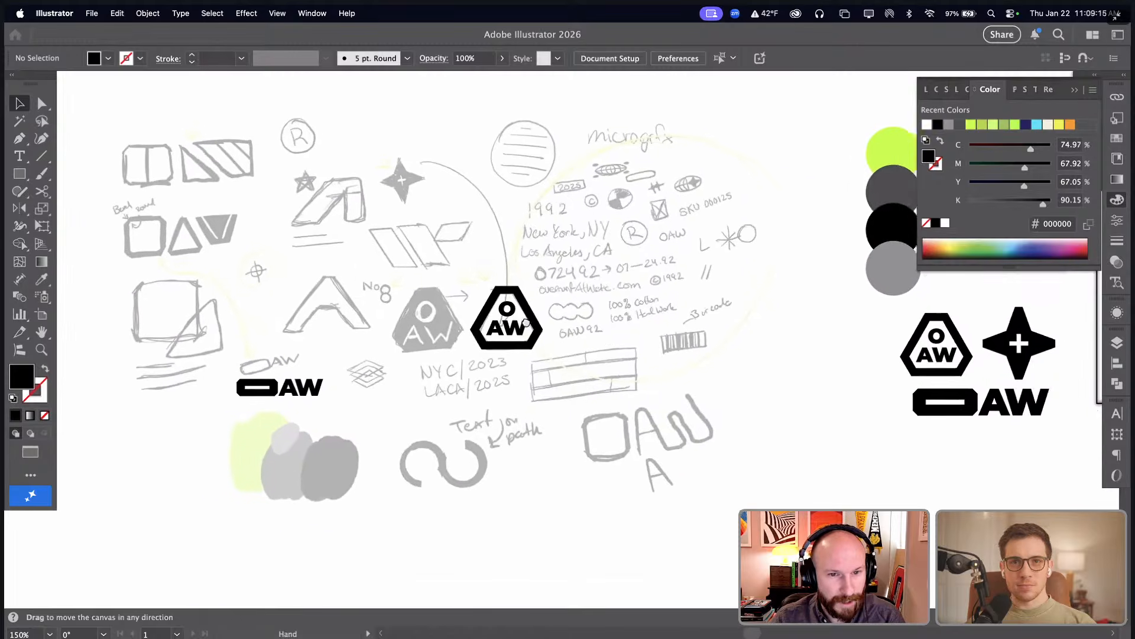
left_click_drag(572, 338, 561, 336)
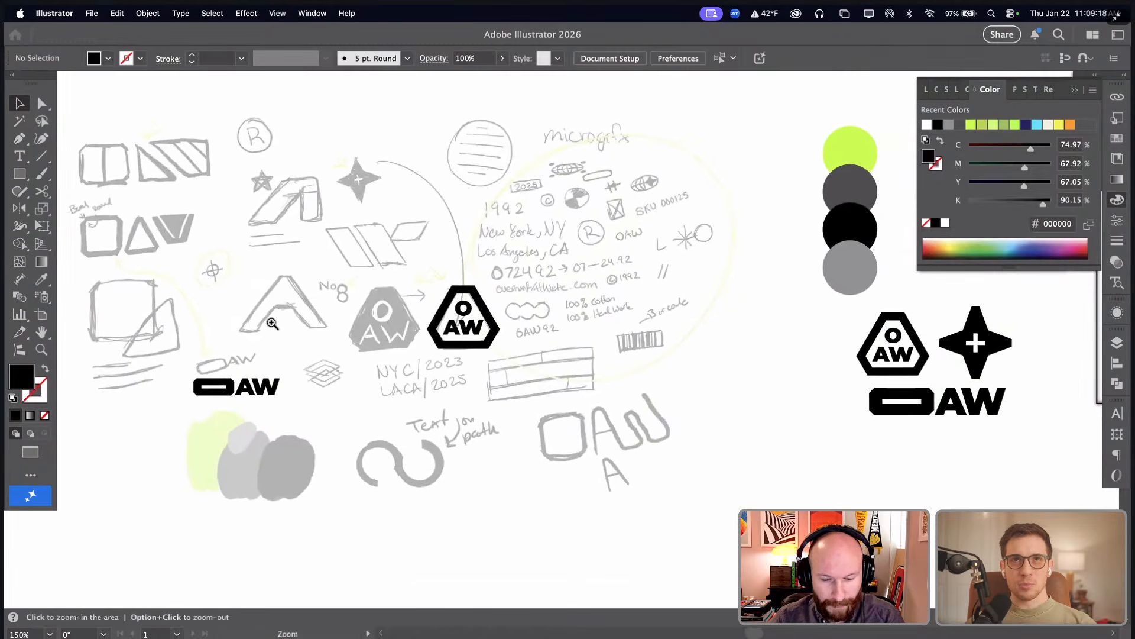
- Draw a square rotated 45 degrees over the stacked-diamonds sketch, with a black 1 pt stroke and no fill
left_click_drag(273, 323, 502, 408)
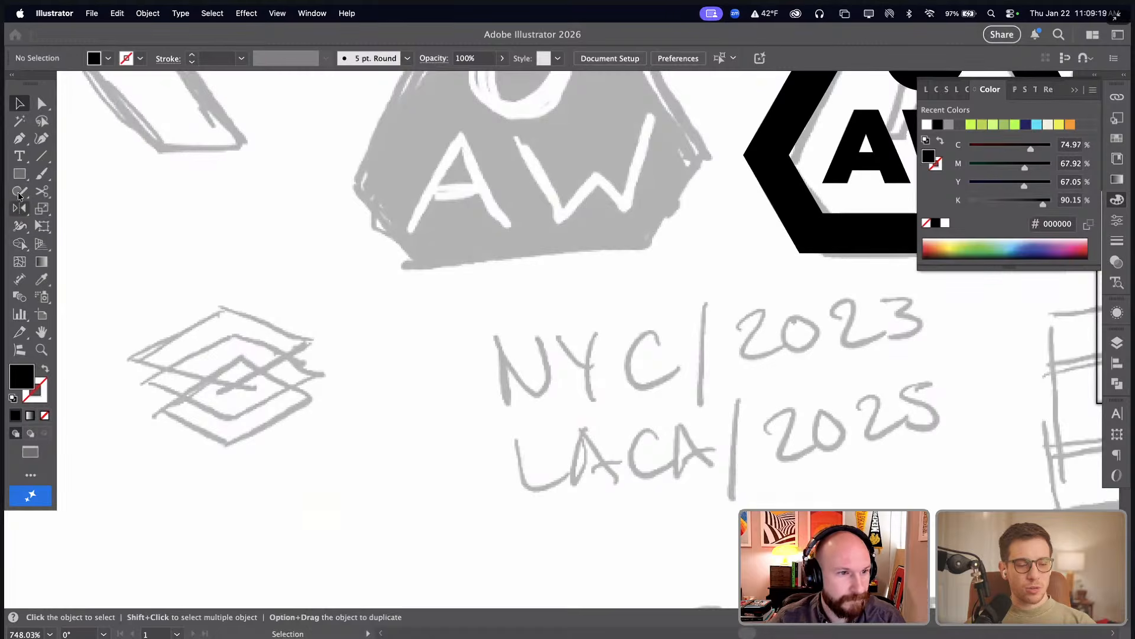
left_click(19, 173)
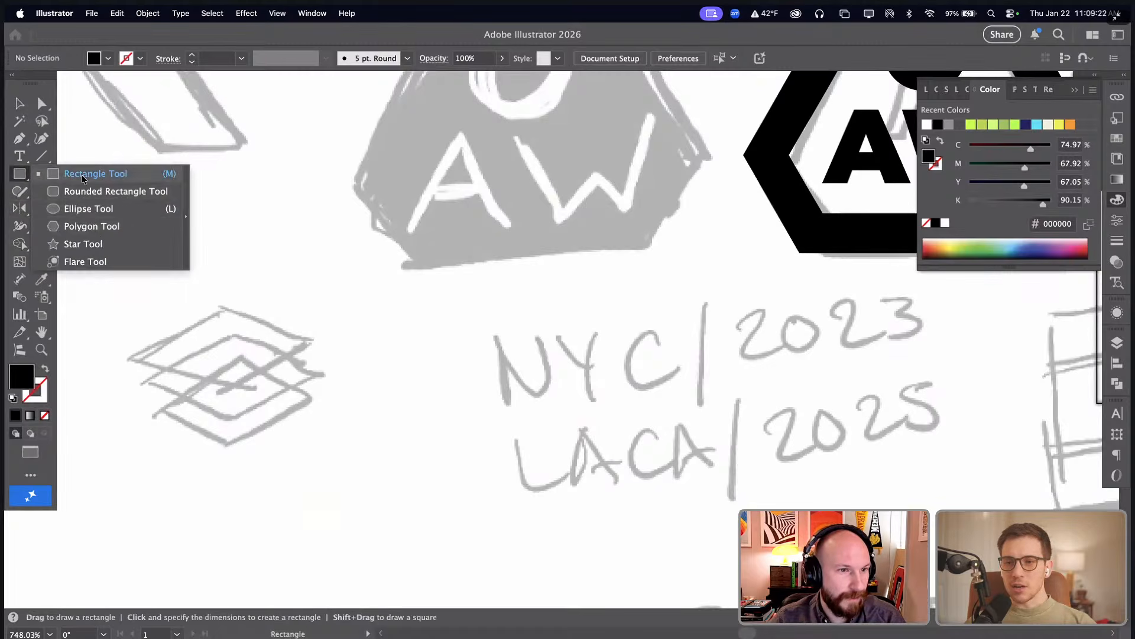
left_click(82, 175)
mouse_move(211, 281)
left_mouse_down()
mouse_move(317, 386)
mouse_move(362, 322)
mouse_move(357, 329)
left_mouse_up()
key("v")
key("shift+x")
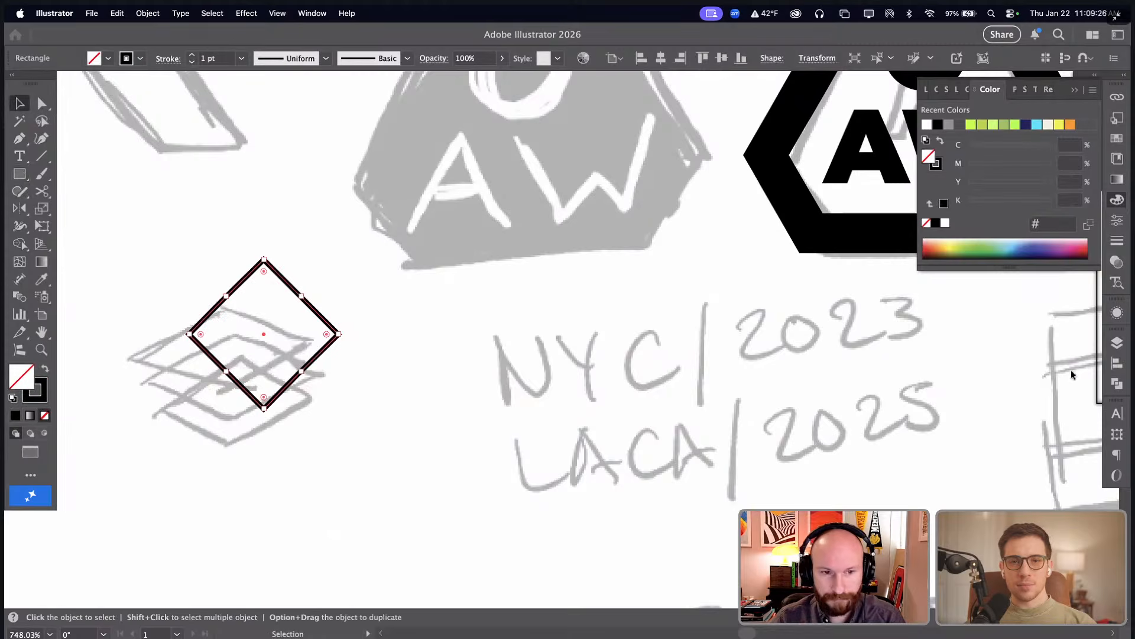
- Unite the rotated square with Pathfinder to reset its bounding box, and flatten it into a wide diamond matching the sketch
left_click(1115, 384)
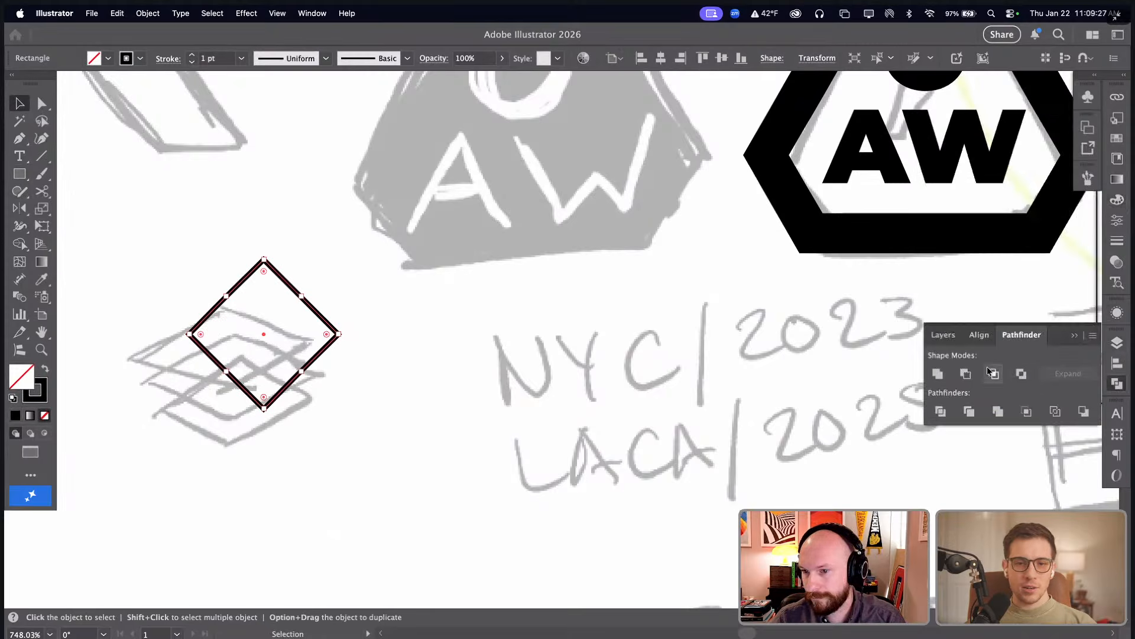
left_click(938, 374)
mouse_move(265, 260)
left_mouse_down()
mouse_move(279, 309)
mouse_move(241, 315)
left_mouse_up()
- Duplicate the flat diamond straight down twice at equal spacing, and group the three diamonds as a stack
mouse_move(300, 345)
left_mouse_down()
mouse_move(273, 327)
mouse_move(283, 357)
mouse_move(273, 356)
left_mouse_up()
left_click(266, 337)
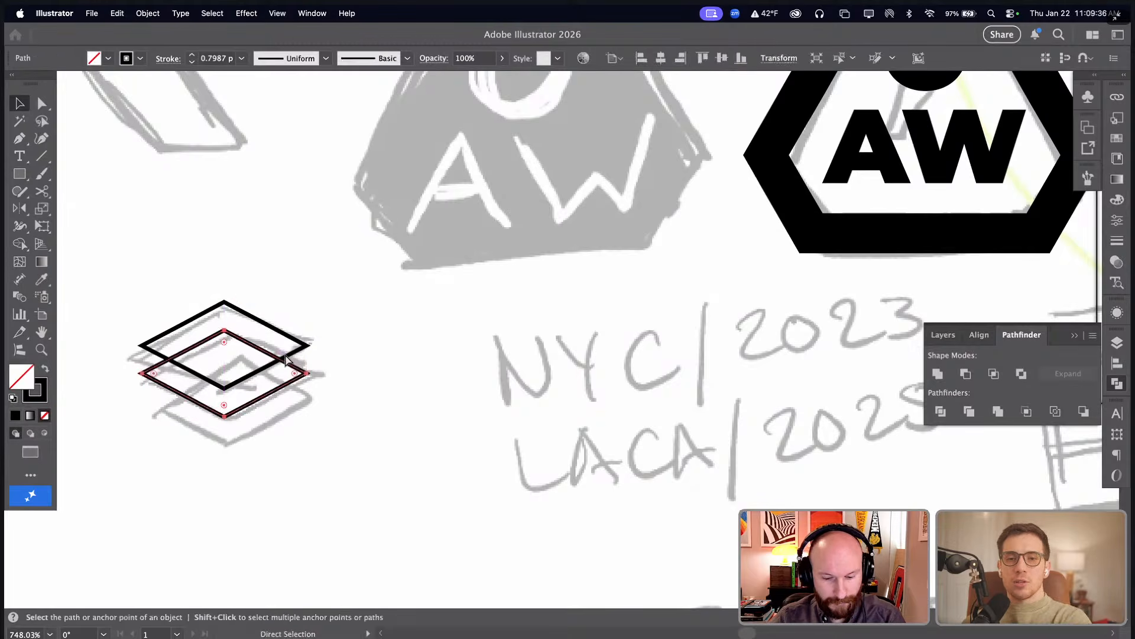
key("super+d")
left_click(338, 333)
key("super+a")
key("super+g")
- Move the diamond stack off the sketch to beneath the OAW wordmark in the finished artwork area, and enlarge it
key("super+minus")
key("super+minus")
key("super+minus")
key("super+minus")
key("super+minus")
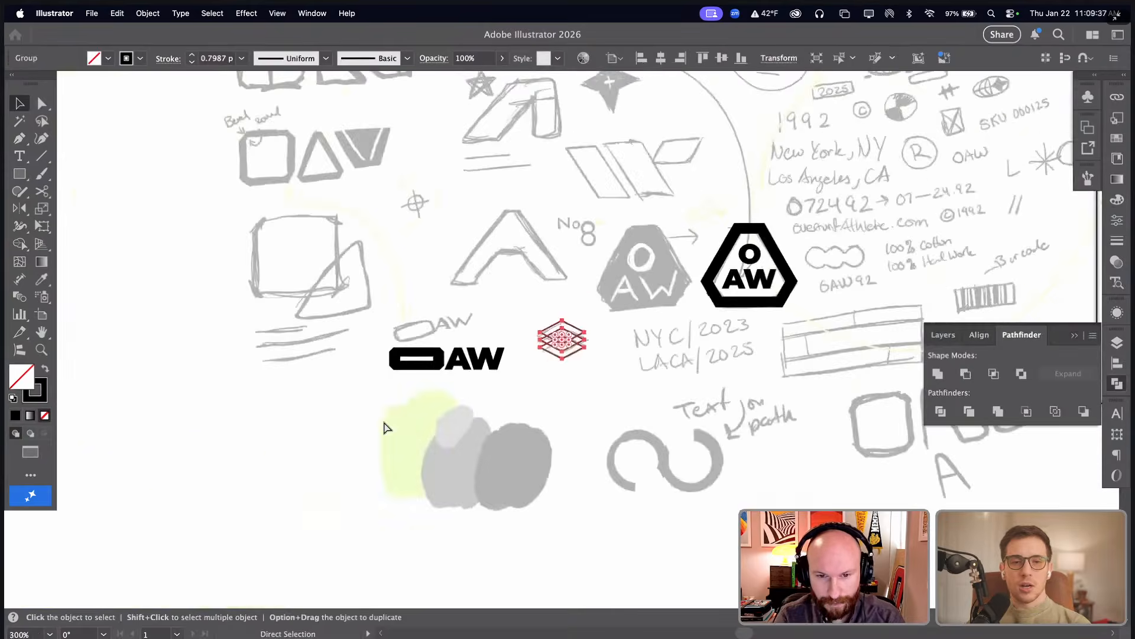
left_click_drag(535, 378, 382, 418)
mouse_move(223, 443)
left_mouse_down()
mouse_move(202, 448)
mouse_move(1005, 497)
mouse_move(847, 515)
mouse_move(873, 505)
mouse_move(826, 492)
left_mouse_up()
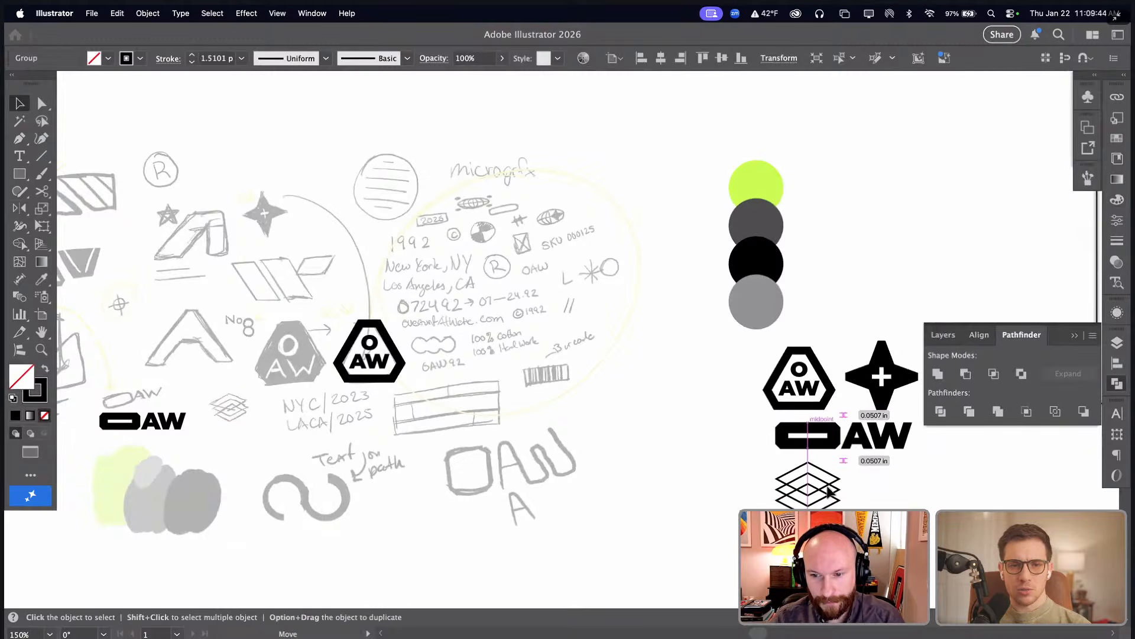
left_click(898, 487)
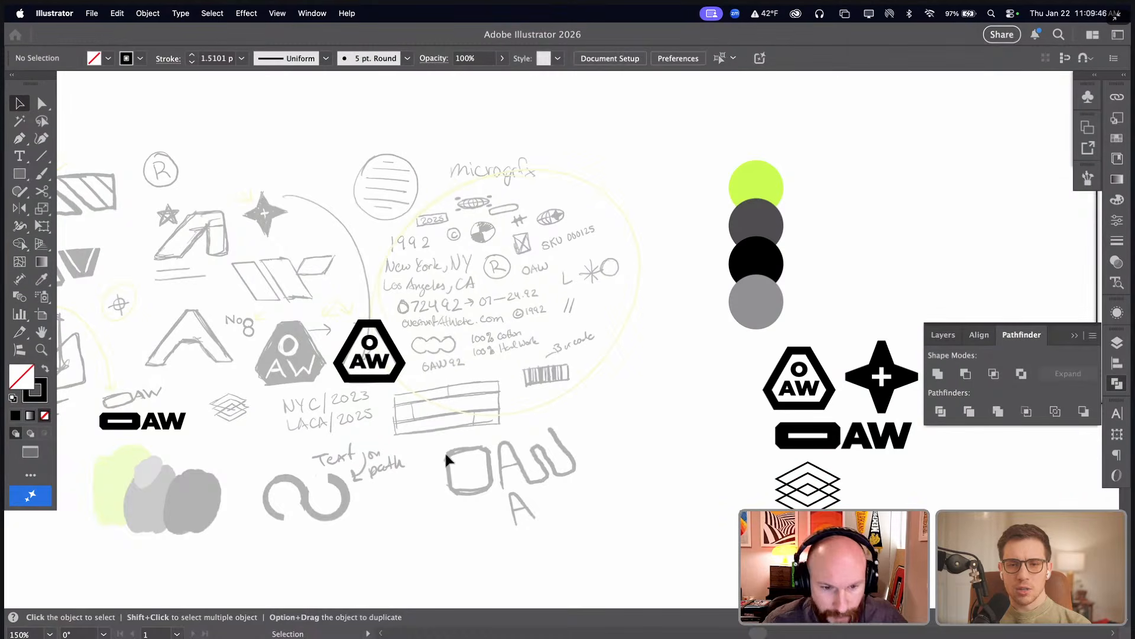
- Draw two equal unfilled circles touching side by side over the S-curve sketch labelled Text on path
key("space")
left_click_drag(470, 448, 467, 427)
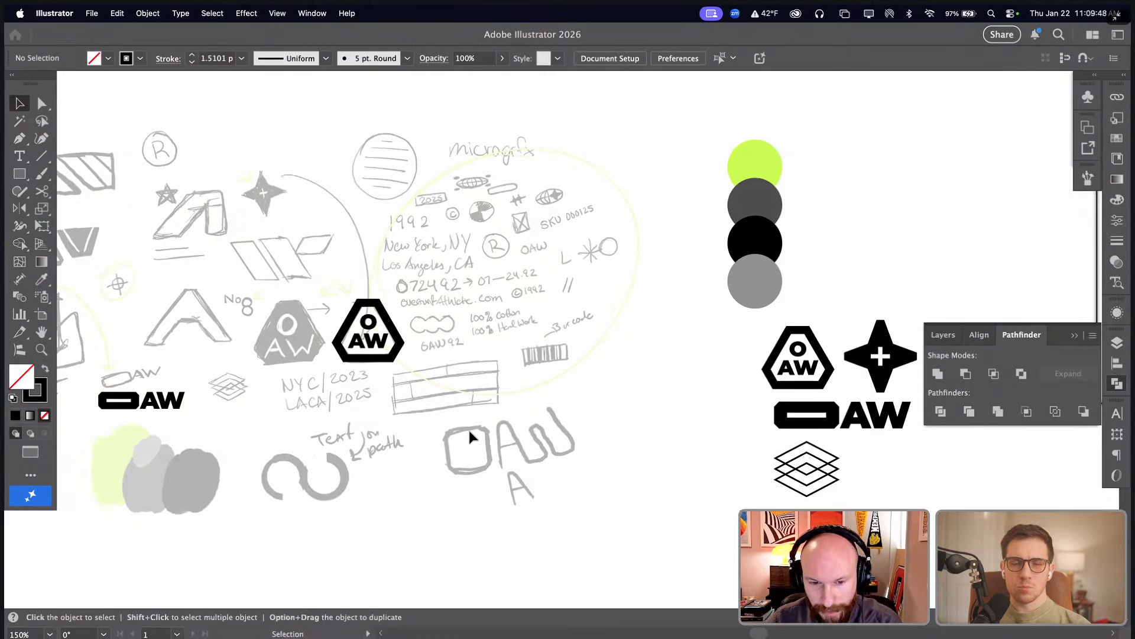
key("l")
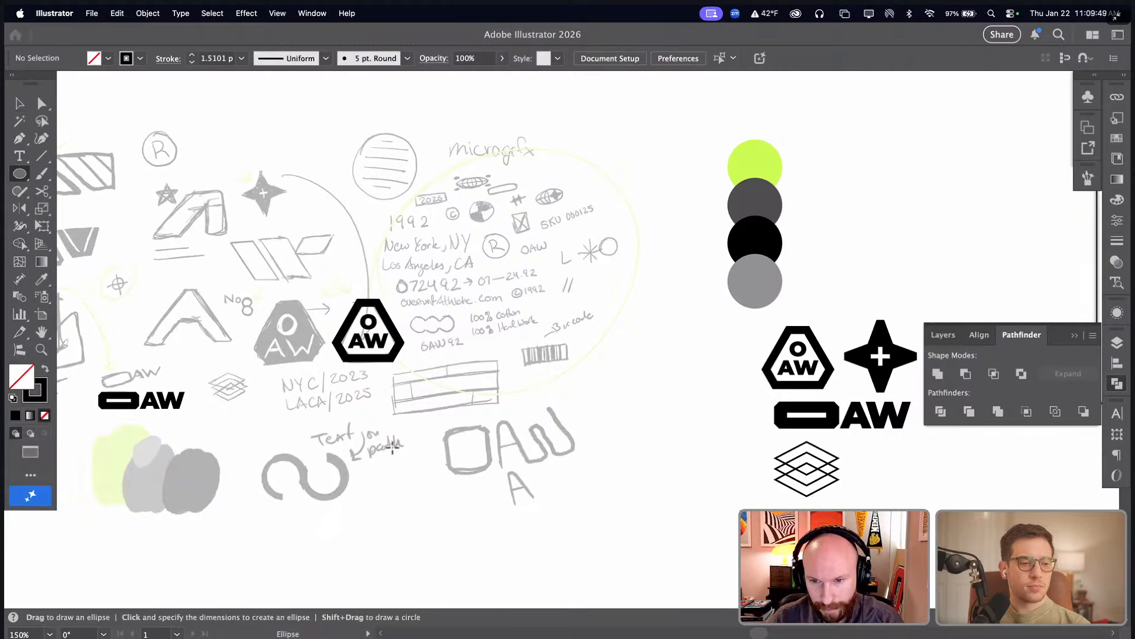
key("space")
left_click_drag(453, 460, 438, 459)
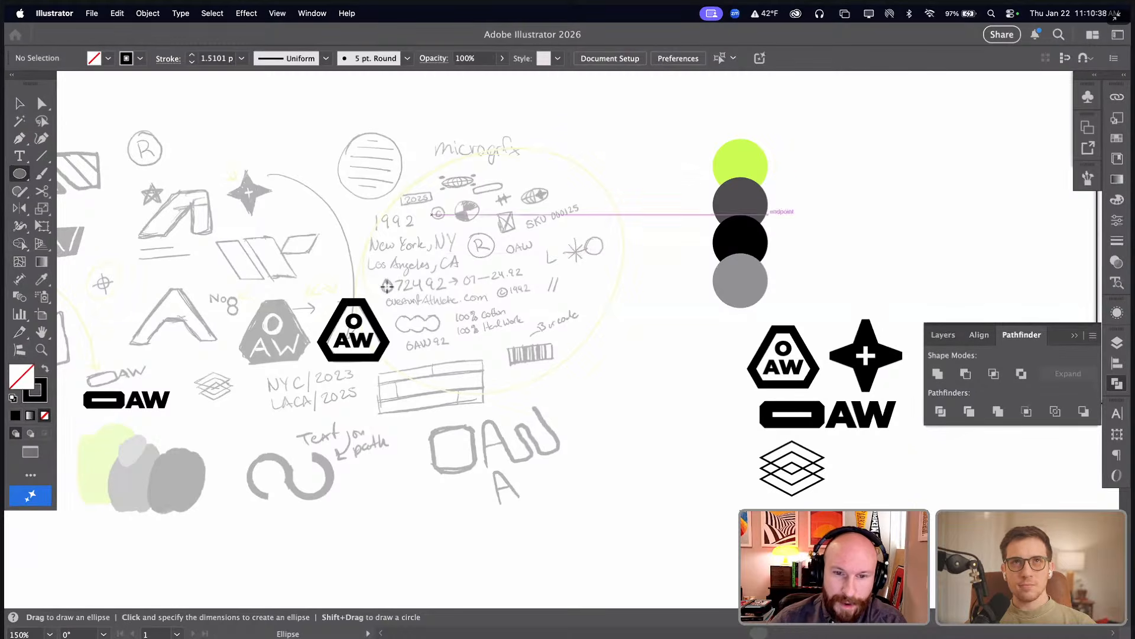
scroll(264, 413, "up", 5)
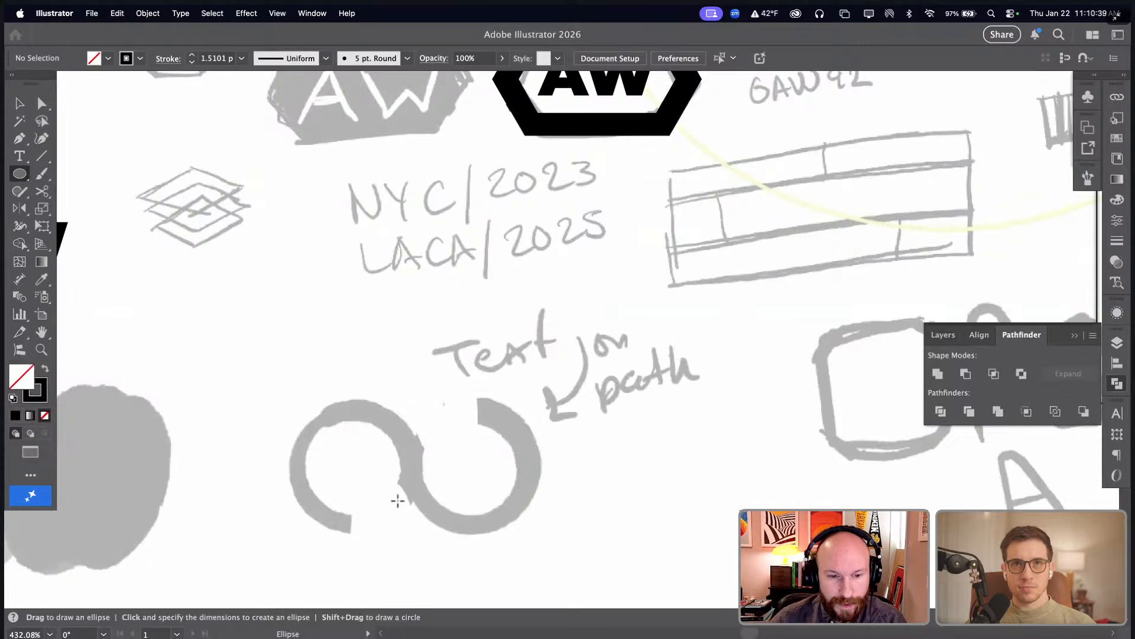
mouse_move(286, 407)
left_mouse_down()
mouse_move(408, 526)
mouse_move(414, 487)
mouse_move(536, 493)
left_mouse_up()
key("v")
key("shift+super+a")
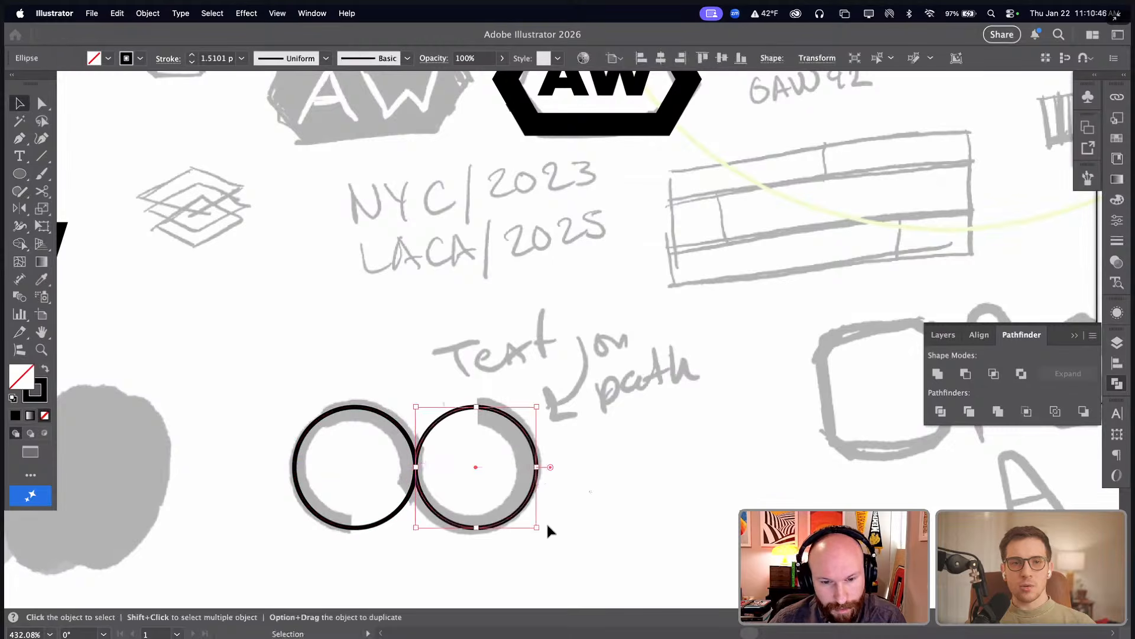
key("shift+super+a")
- Delete the right circle's upper-left quarter and the left circle's lower-right quarter, and join the remaining arcs into one S-curve
key("a")
left_click_drag(451, 424, 454, 428)
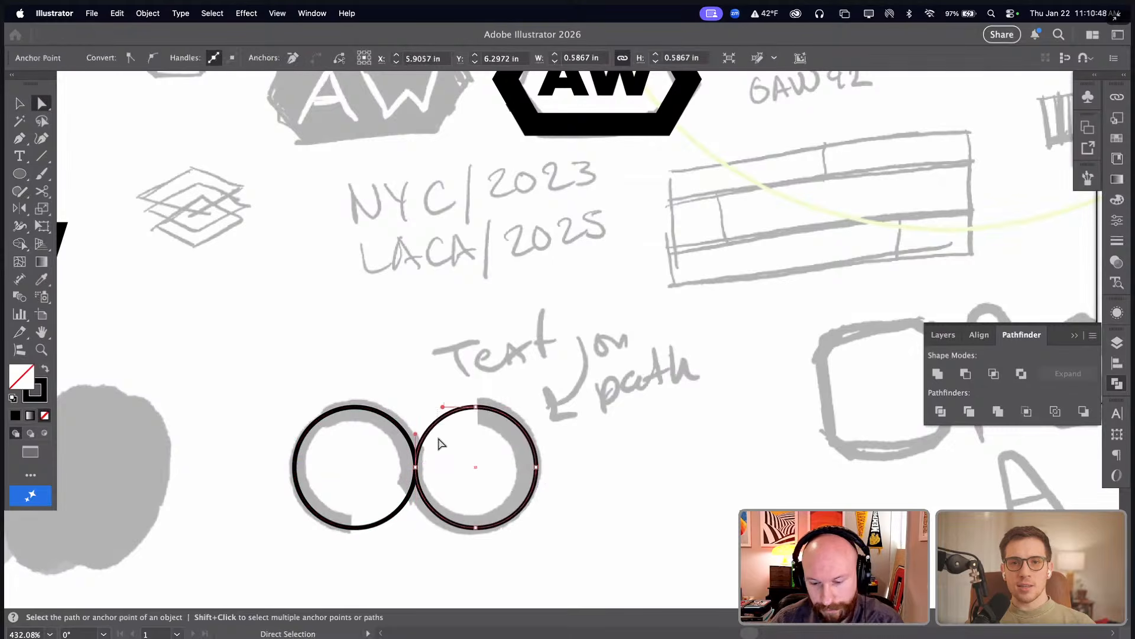
key("Delete")
left_click_drag(385, 558, 365, 502)
key("Delete")
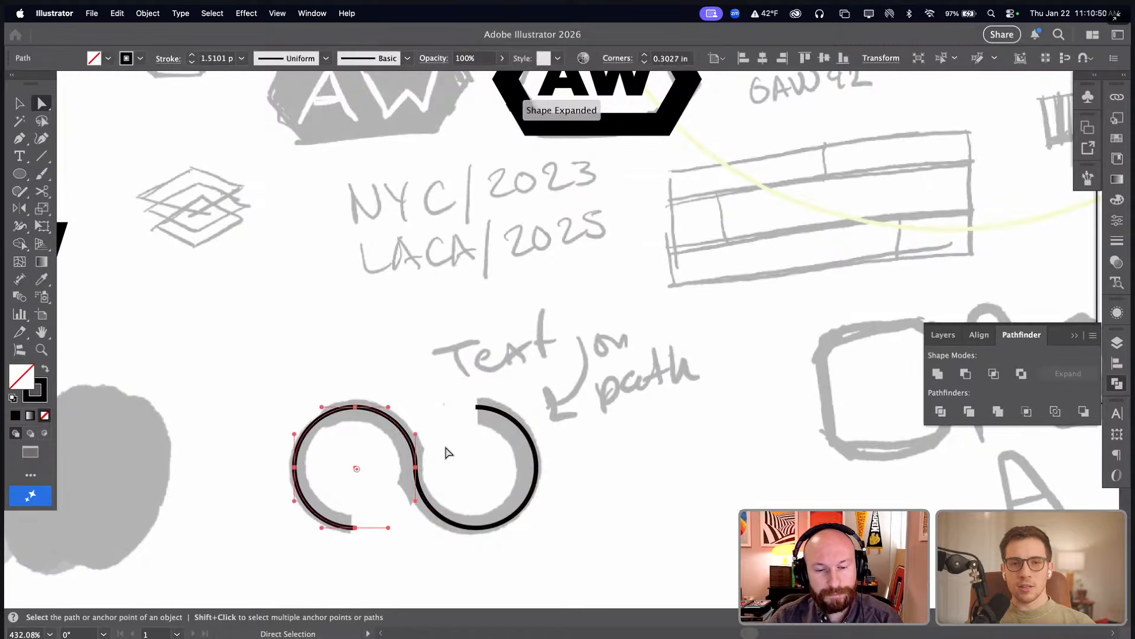
left_click_drag(441, 450, 400, 475)
key("super+j")
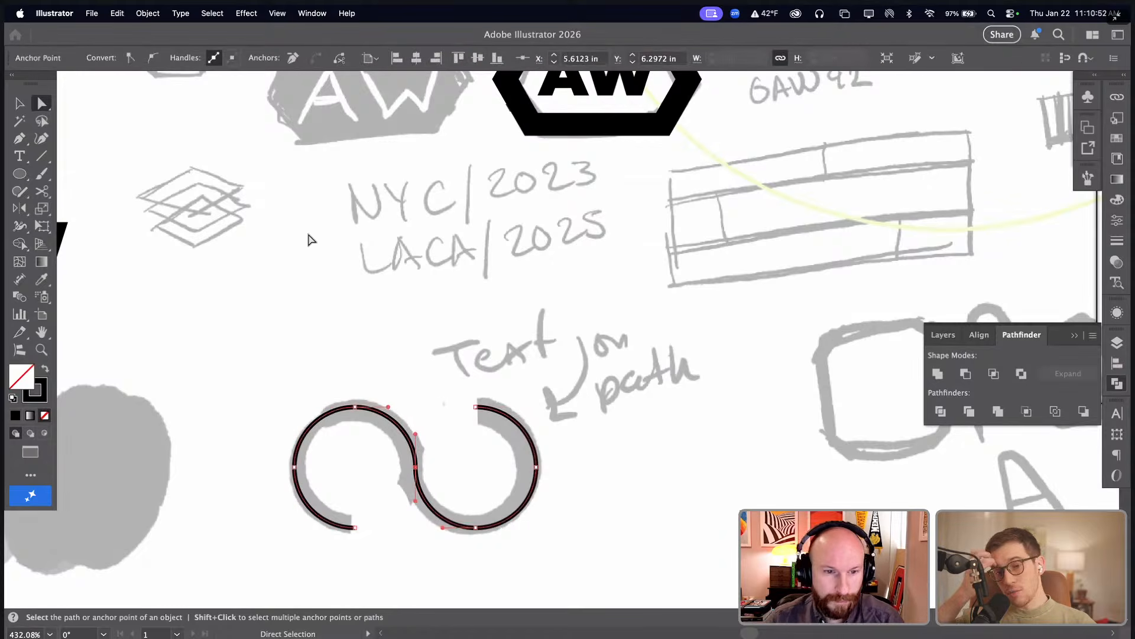
- Turn the S-curve into a type path with placeholder text, and move the text's start to the right arc's upper end
left_click(307, 239)
left_click(20, 156)
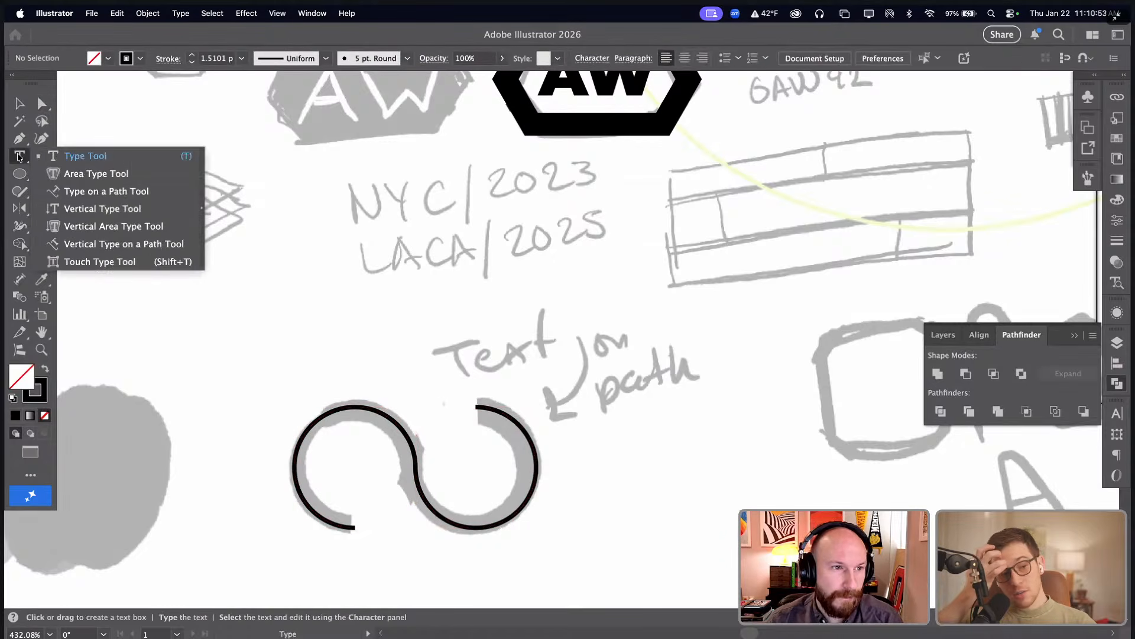
left_click(101, 188)
left_click(480, 406)
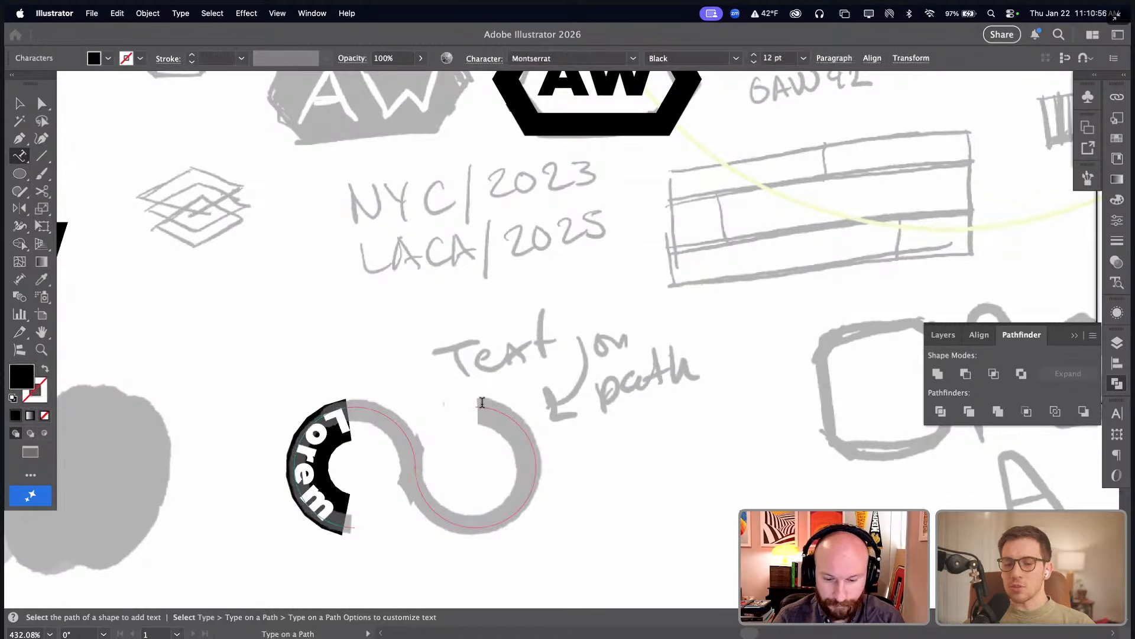
left_click(18, 105)
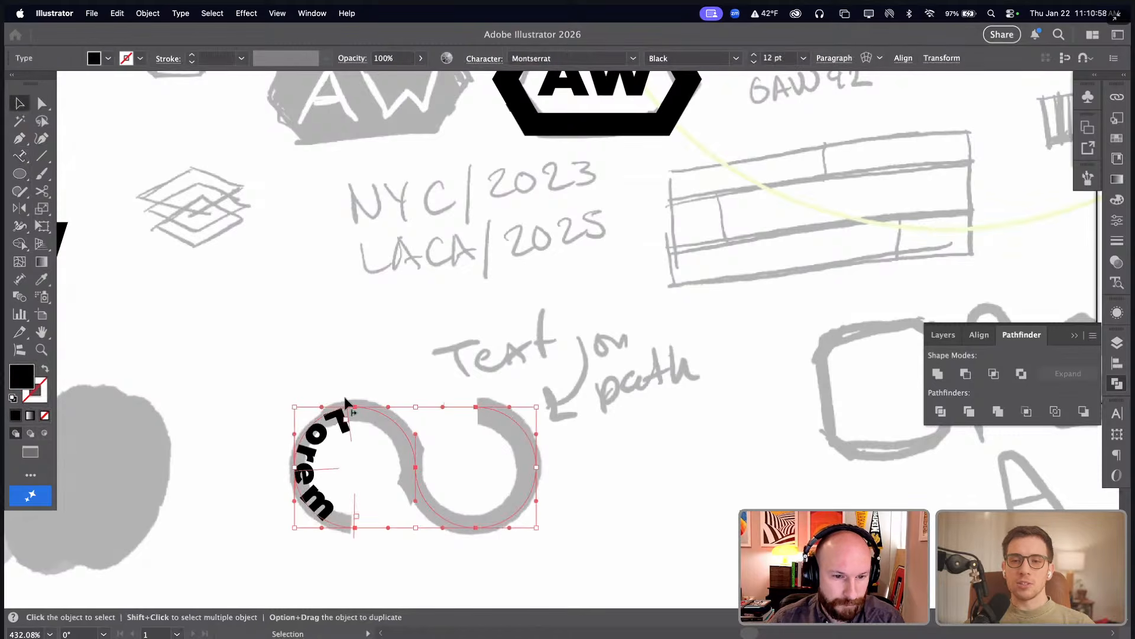
left_click_drag(347, 403, 476, 362)
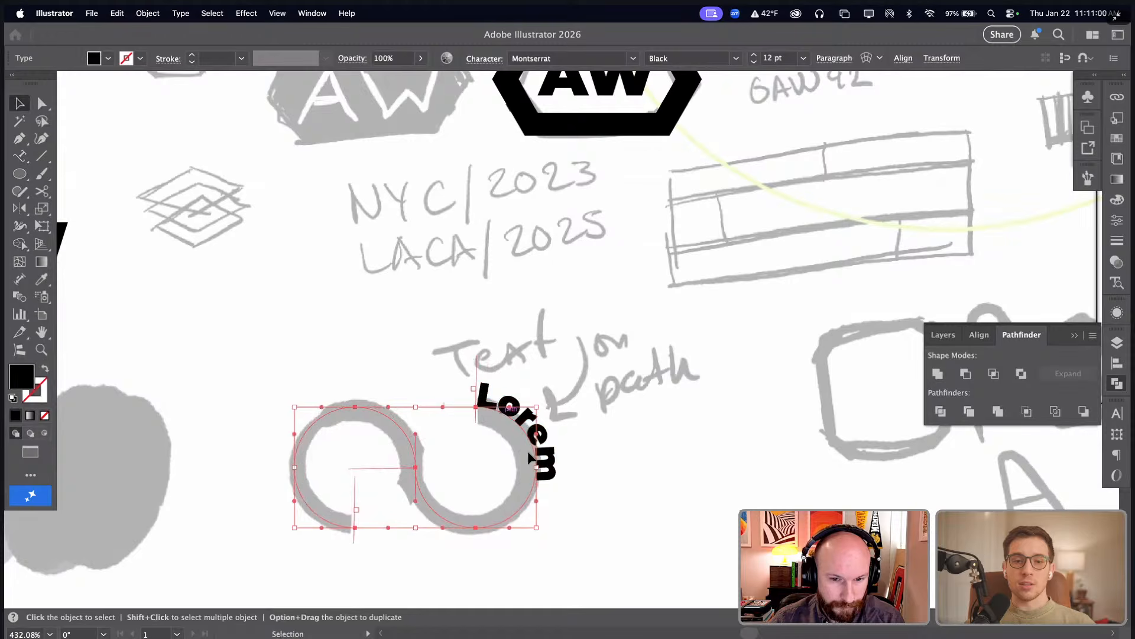
- Clear the placeholder text from the S-curve type path
double_click(553, 472)
key("super+a")
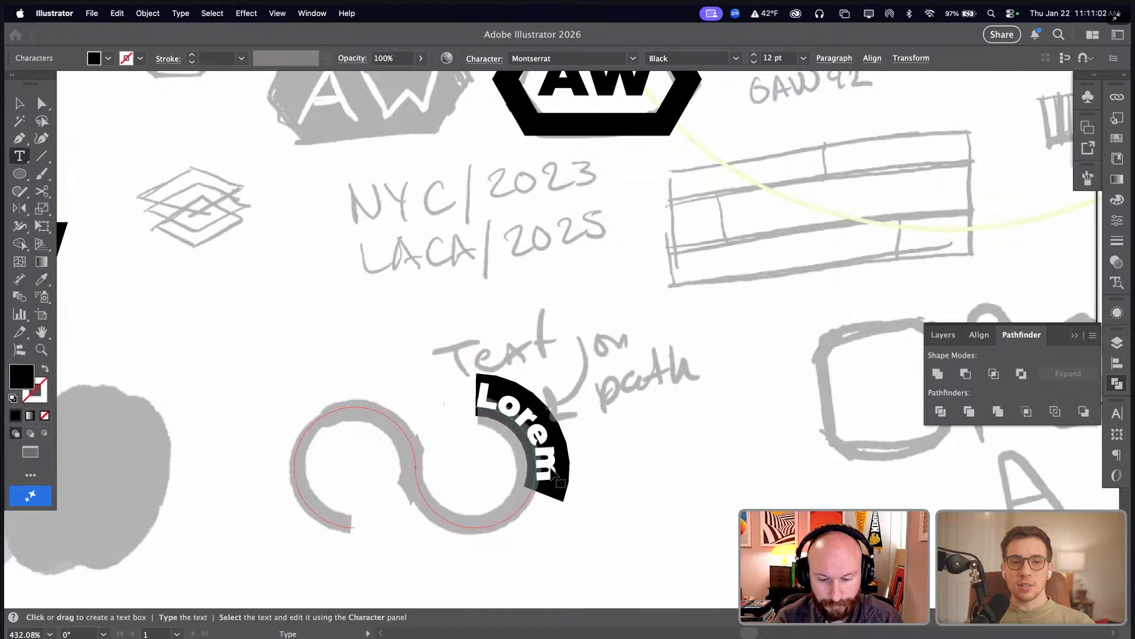
type("over")
key("BackSpace")
key("BackSpace")
key("BackSpace")
key("BackSpace")
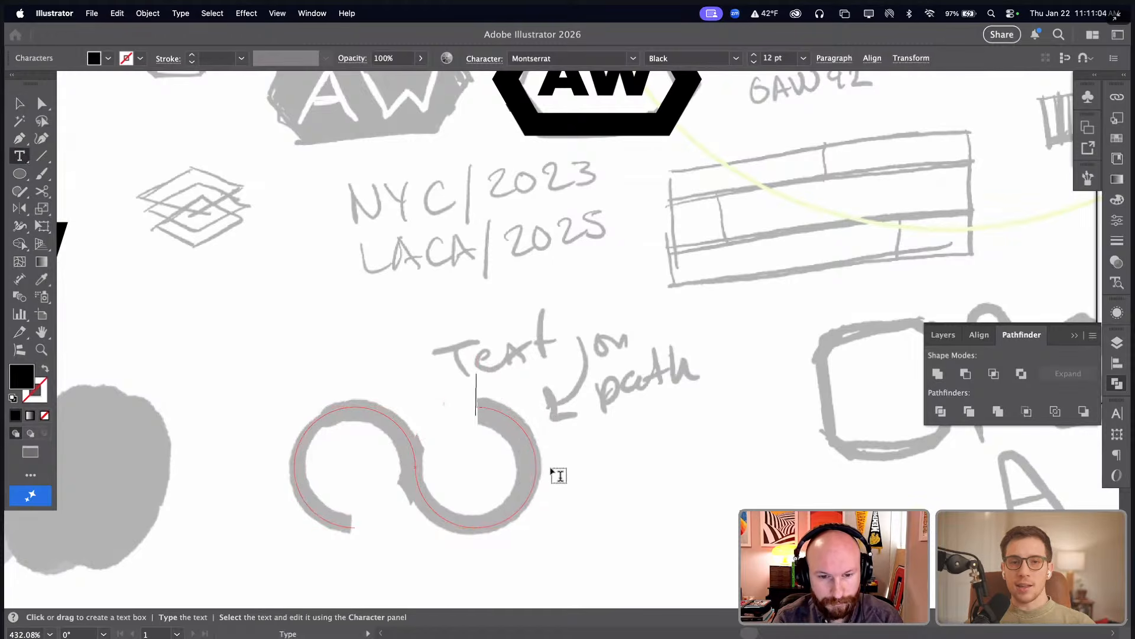
type("overtu")
key("BackSpace")
key("BackSpace")
key("BackSpace")
key("BackSpace")
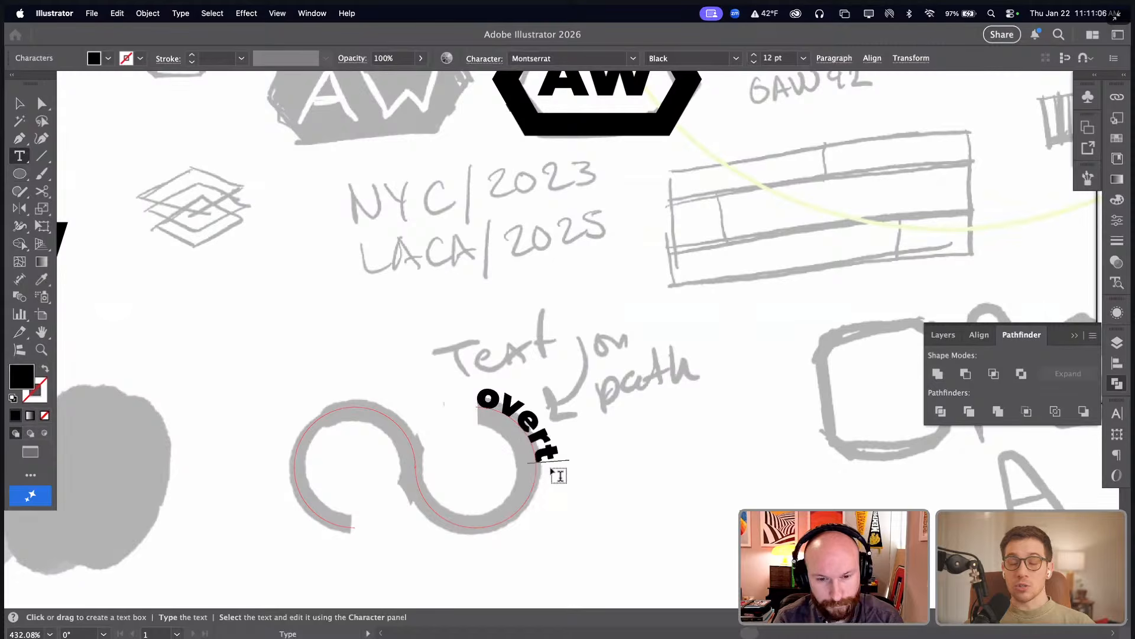
key("BackSpace")
key("BackSpace")
- Enter the text OVERTURF ATHLETIC ARCHIVE in capitals along the S-curve path
type("OVERTUR")
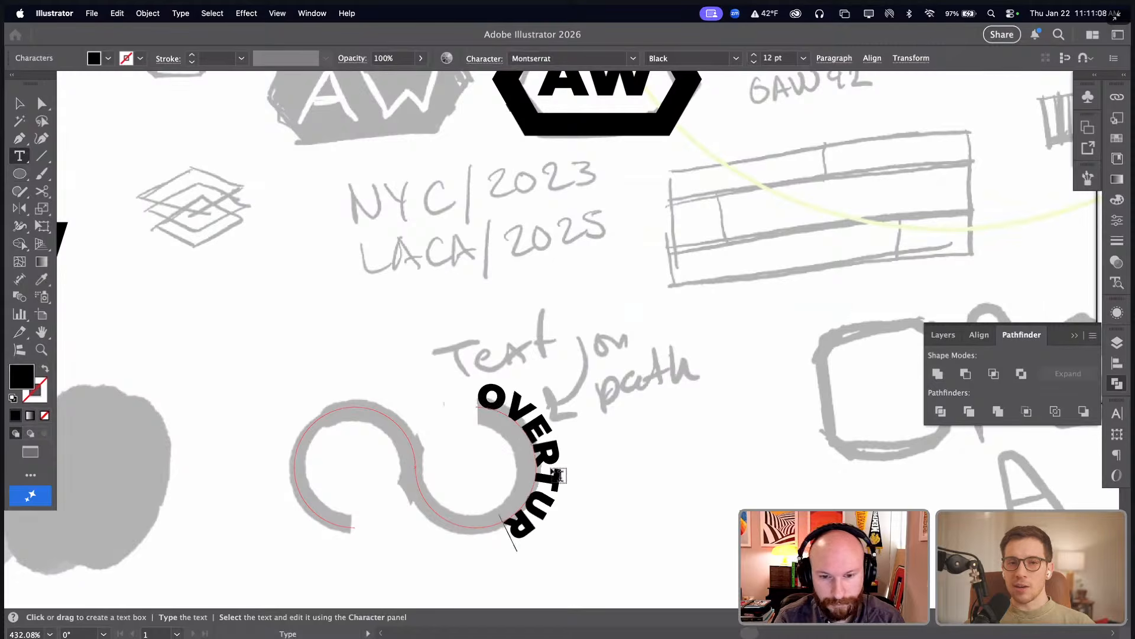
type("E ATHL")
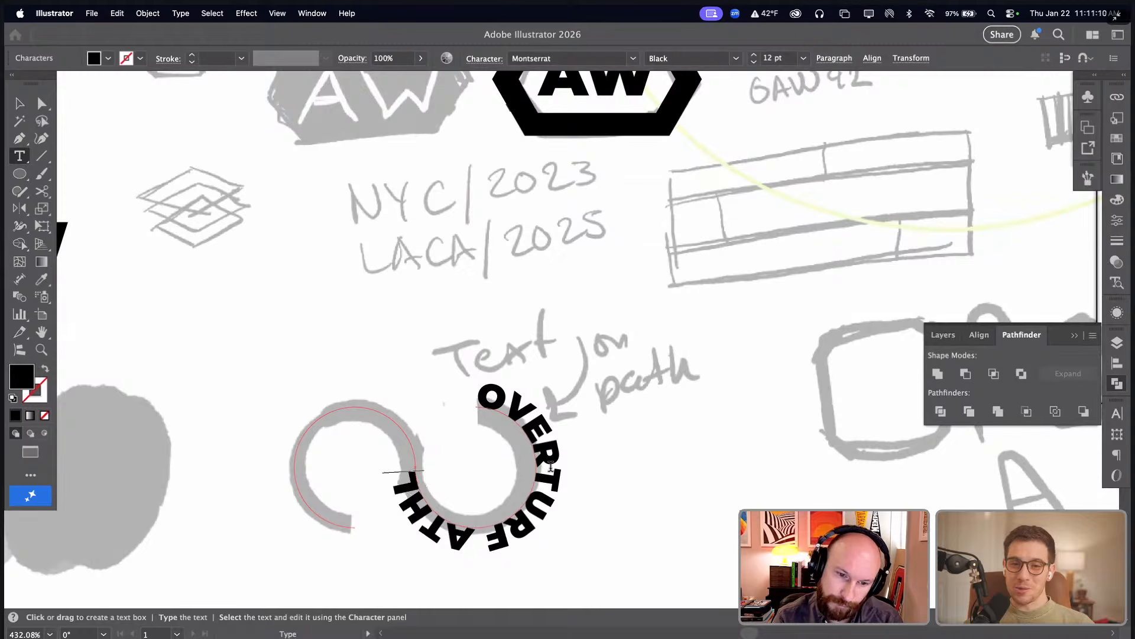
type("ETIC ARCH")
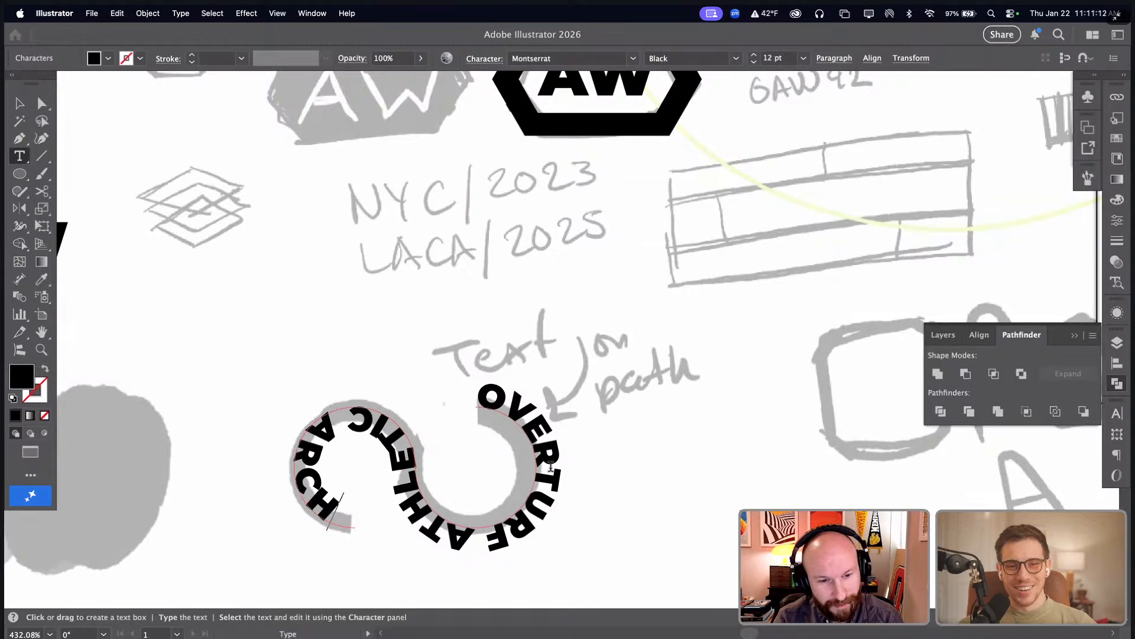
key("BackSpace")
key("BackSpace")
key("BackSpace")
key("BackSpace")
key("BackSpace")
key("super+a")
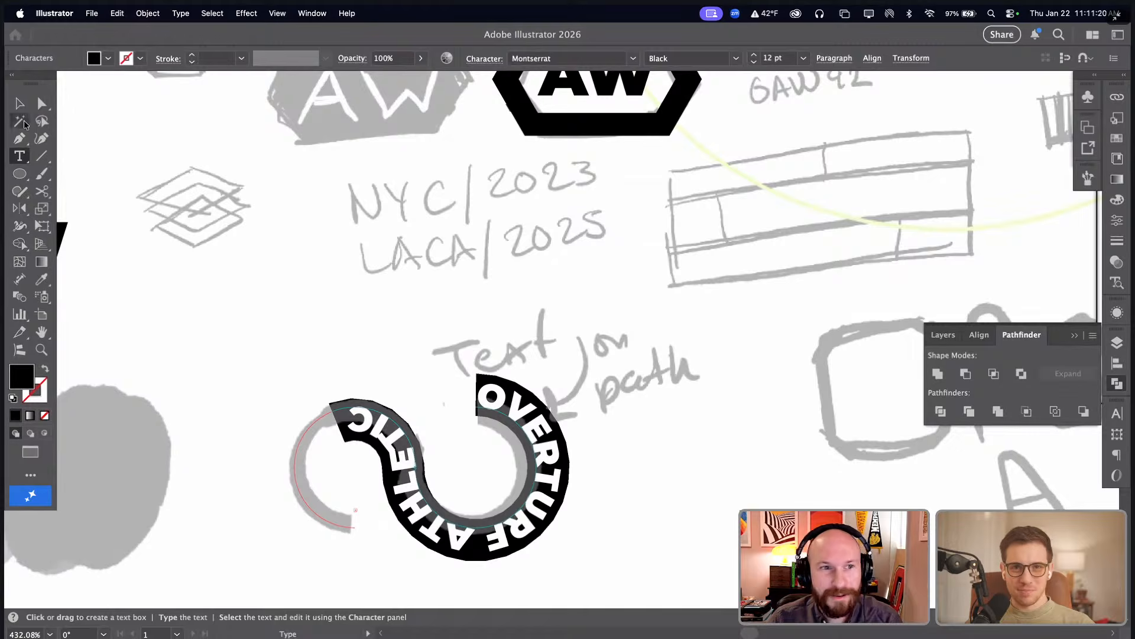
- Align the S-curve text to the centre of its path in the Type on a Path options
left_click(19, 104)
double_click(19, 156)
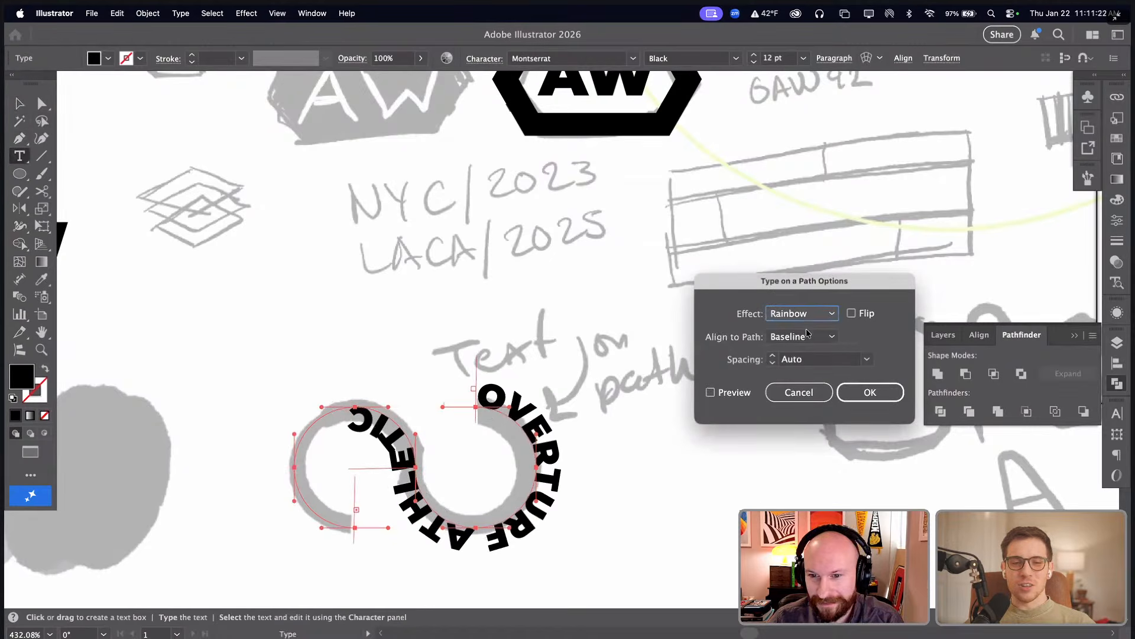
left_click(807, 336)
left_click(787, 382)
left_click(870, 392)
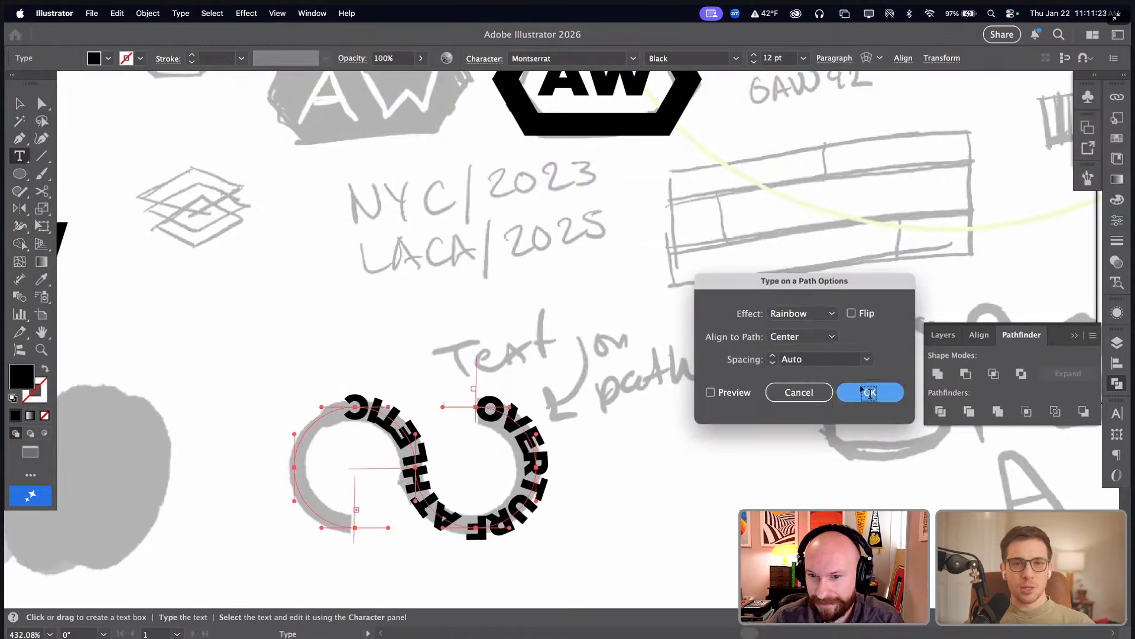
- Change the S-curve text's Montserrat weight to Medium
left_click(20, 101)
left_click(736, 59)
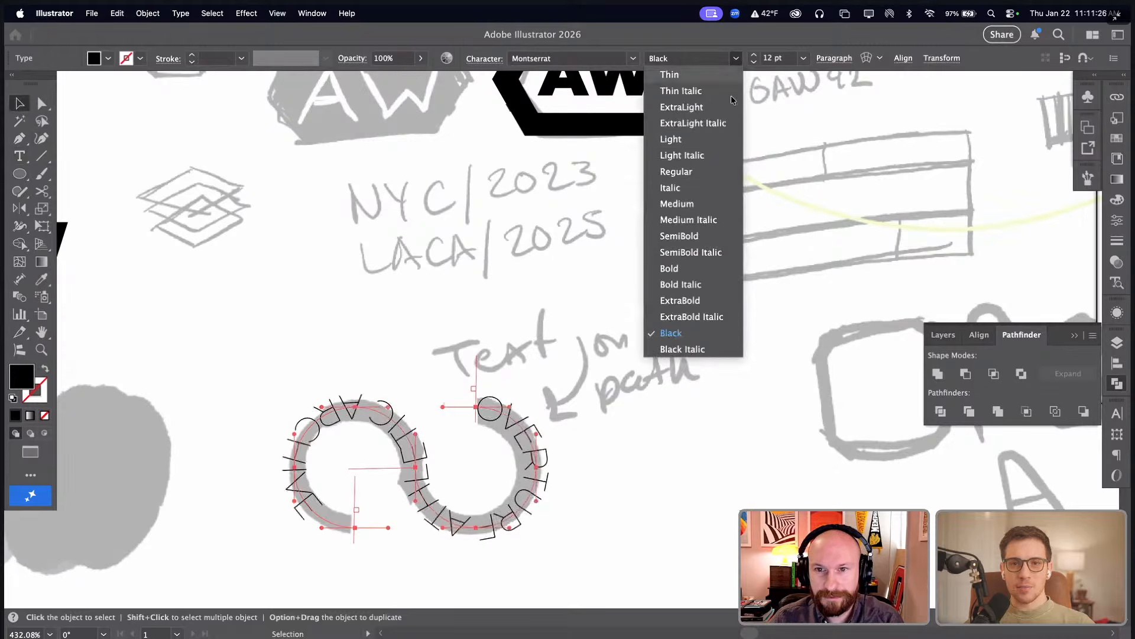
left_click(709, 208)
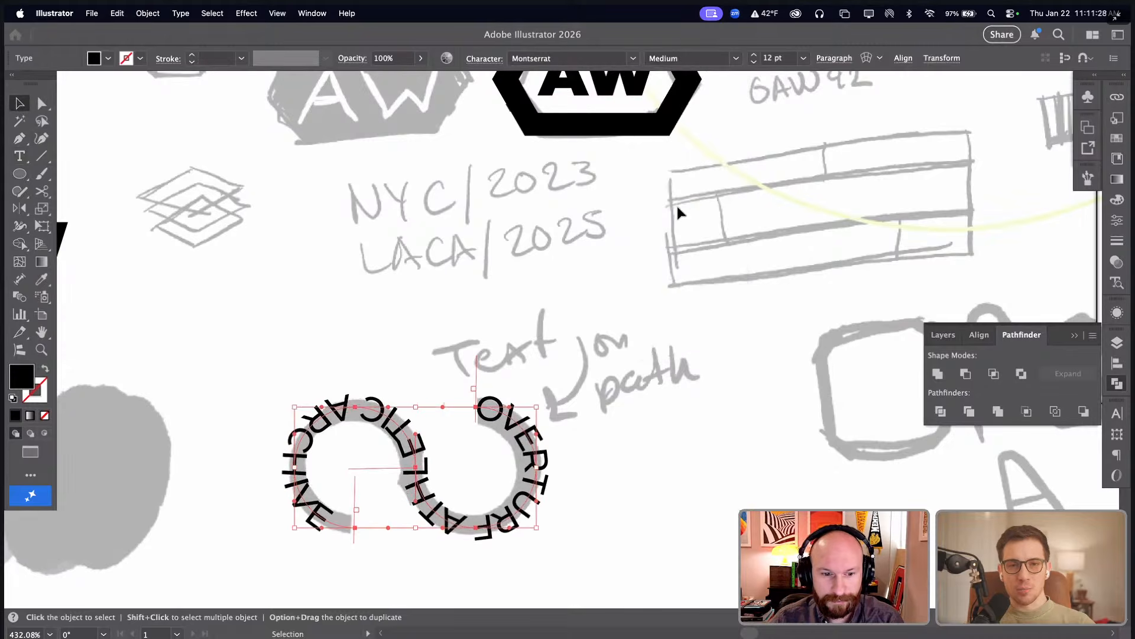
- Reduce the S-curve text to 10 pt and widen its tracking to fill the path
left_click(643, 249)
left_click(528, 452)
key("super+shift+comma")
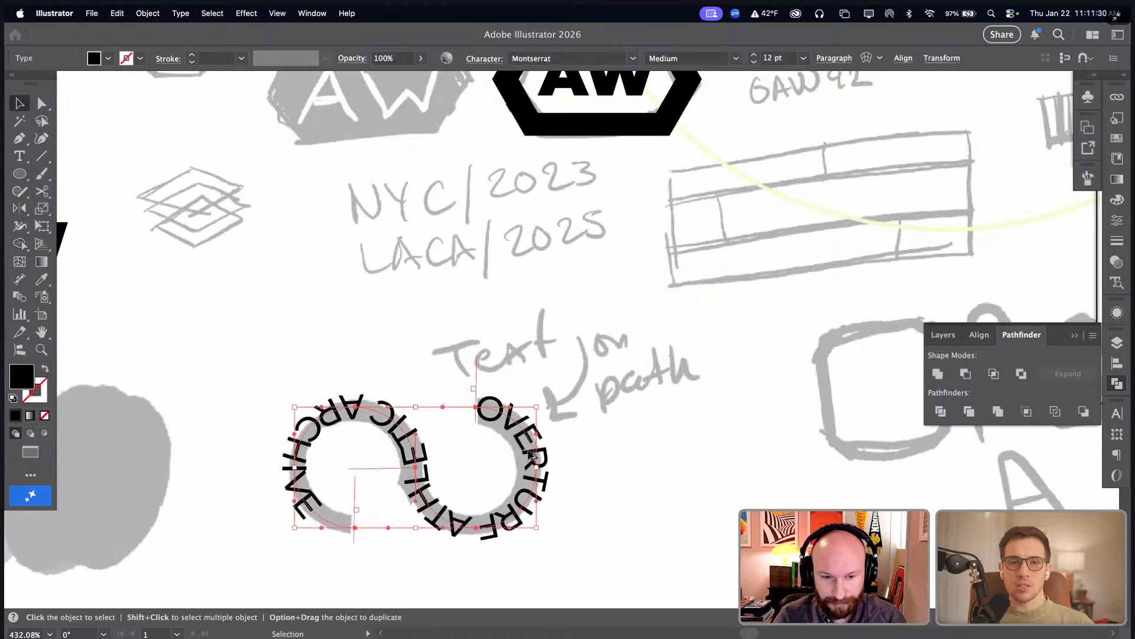
key("super+shift+period")
key("super+shift+period")
key("super+shift+period")
key("super+shift+comma")
key("super+shift+comma")
key("super+shift+comma")
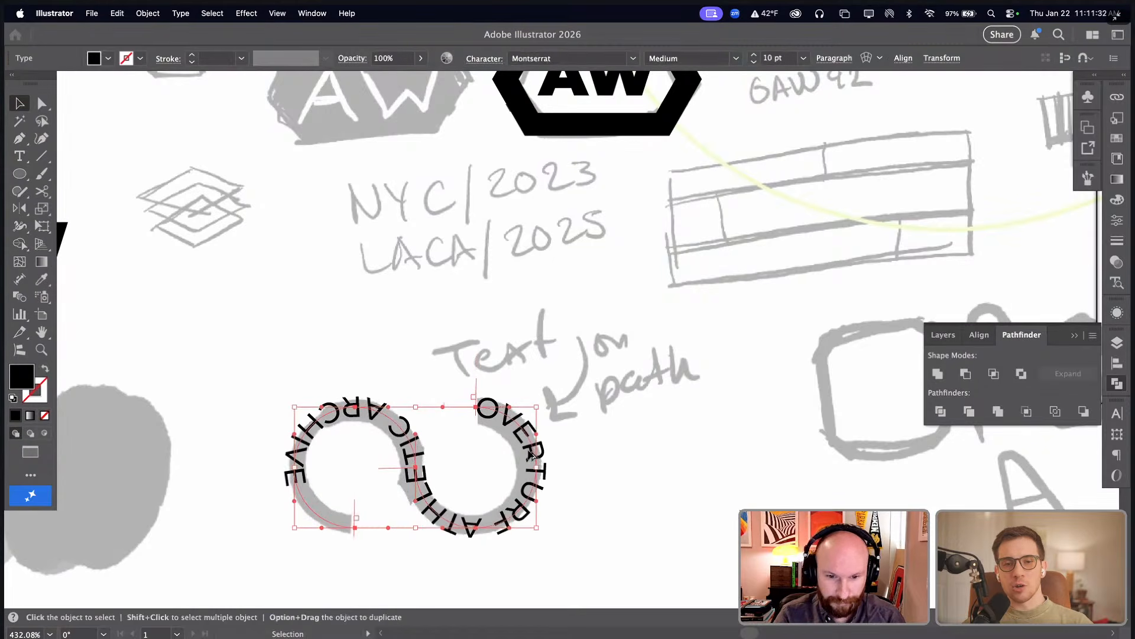
key("super+shift+comma")
key("super+shift+comma")
left_click(649, 482)
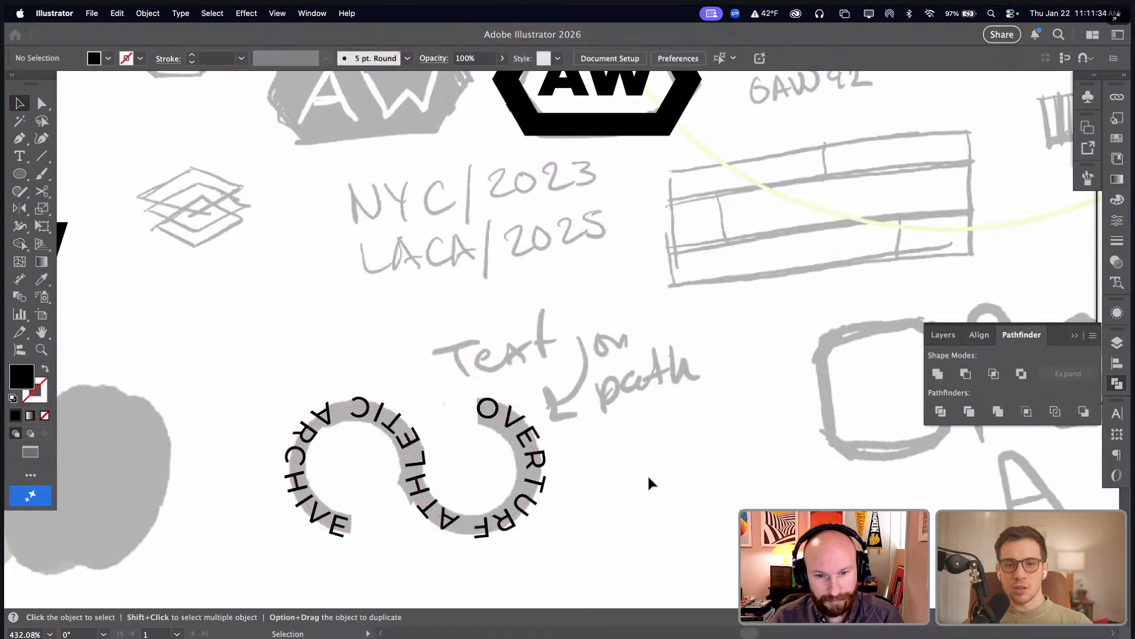
- Enlarge the S-curve text to 12 pt and tighten its tracking to fit the whole phrase on the path
left_click(551, 483)
key("super+shift+period")
key("super+shift+period")
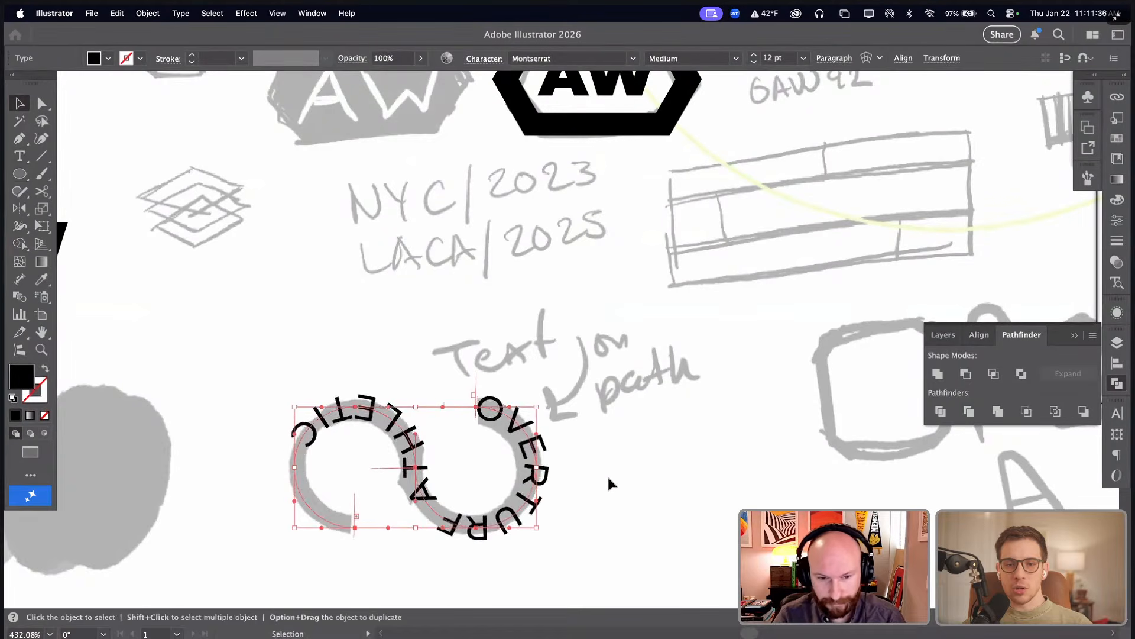
key("alt+Left")
key("alt+Left")
key("alt+Left")
key("alt+Left")
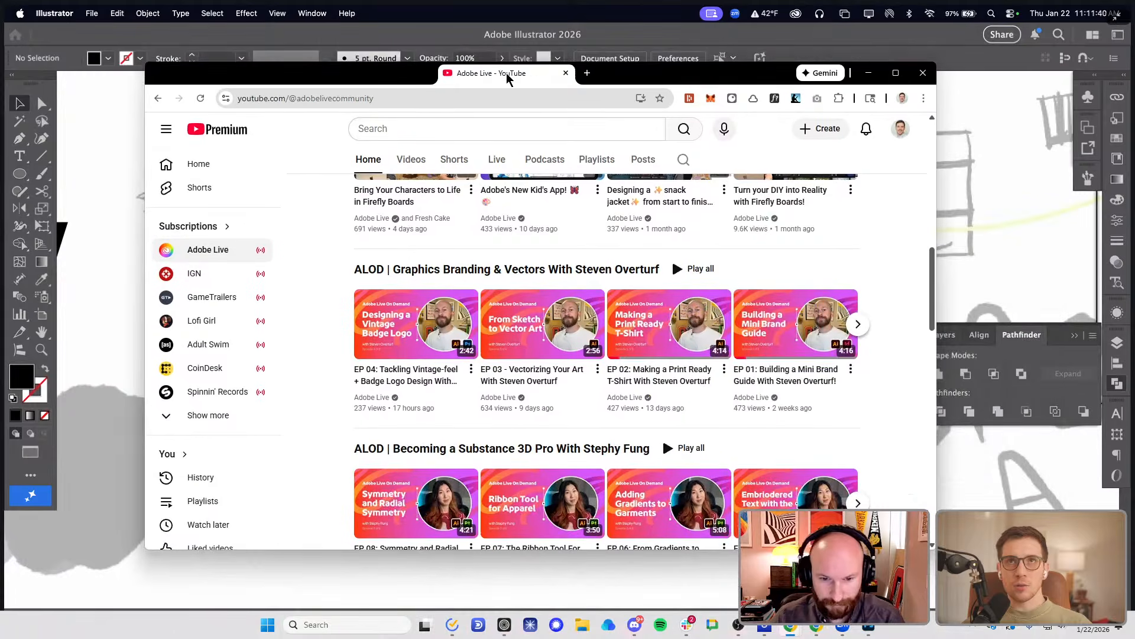
- Look through the Adobe Live YouTube channel's on-demand series on graphics branding and vectors
left_click(896, 78)
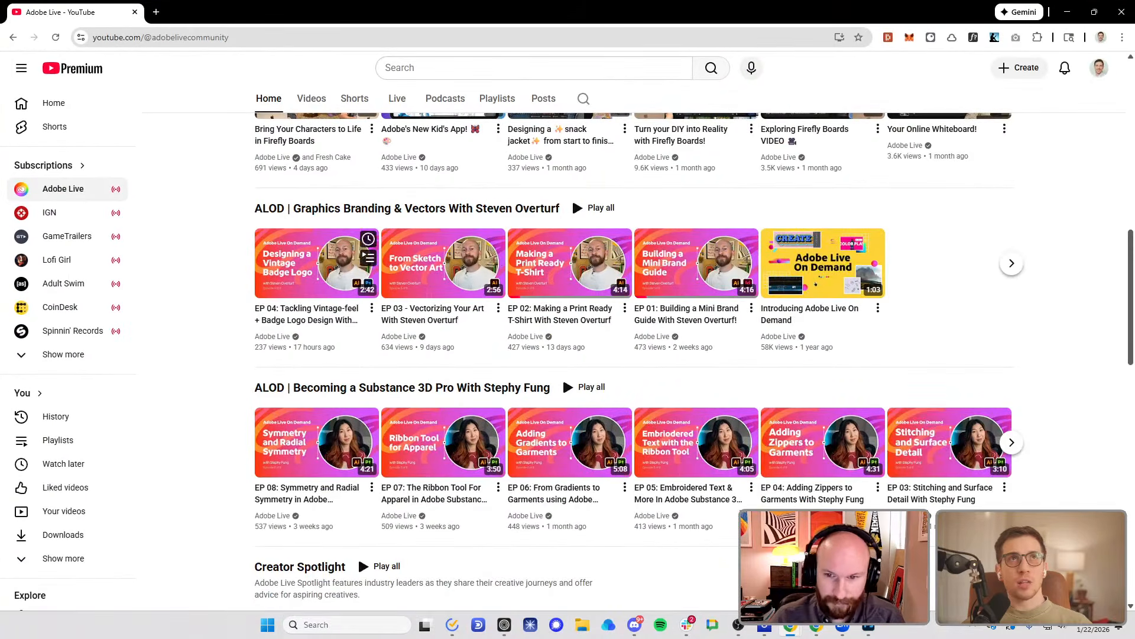
scroll(319, 261, "up", 6)
scroll(573, 523, "up", 5)
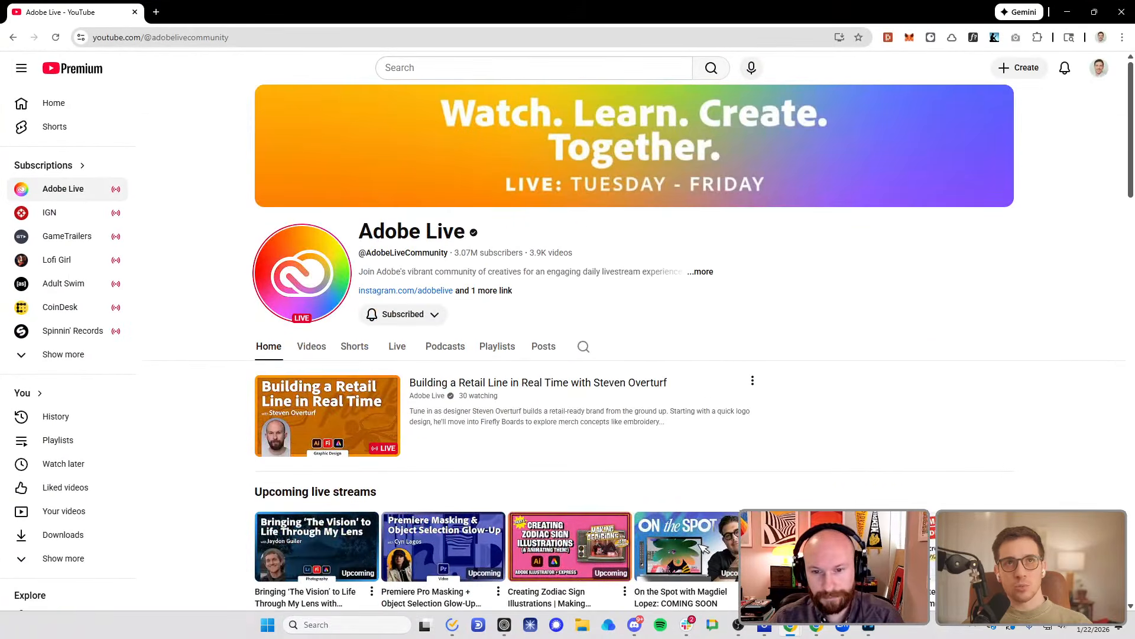
scroll(433, 524, "down", 9)
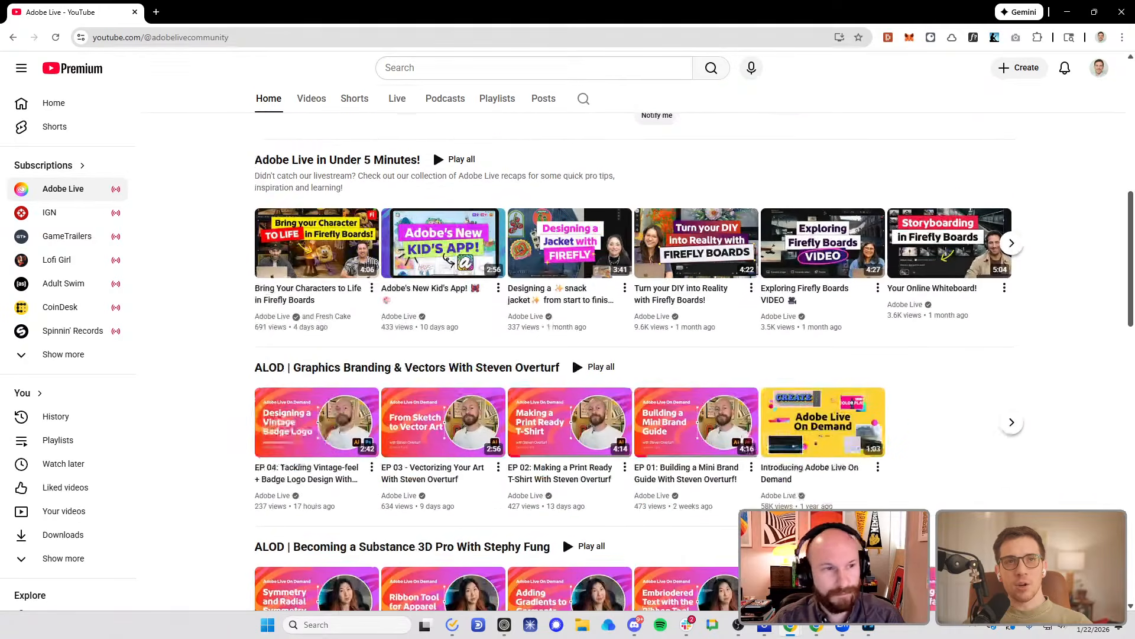
scroll(573, 356, "down", 2)
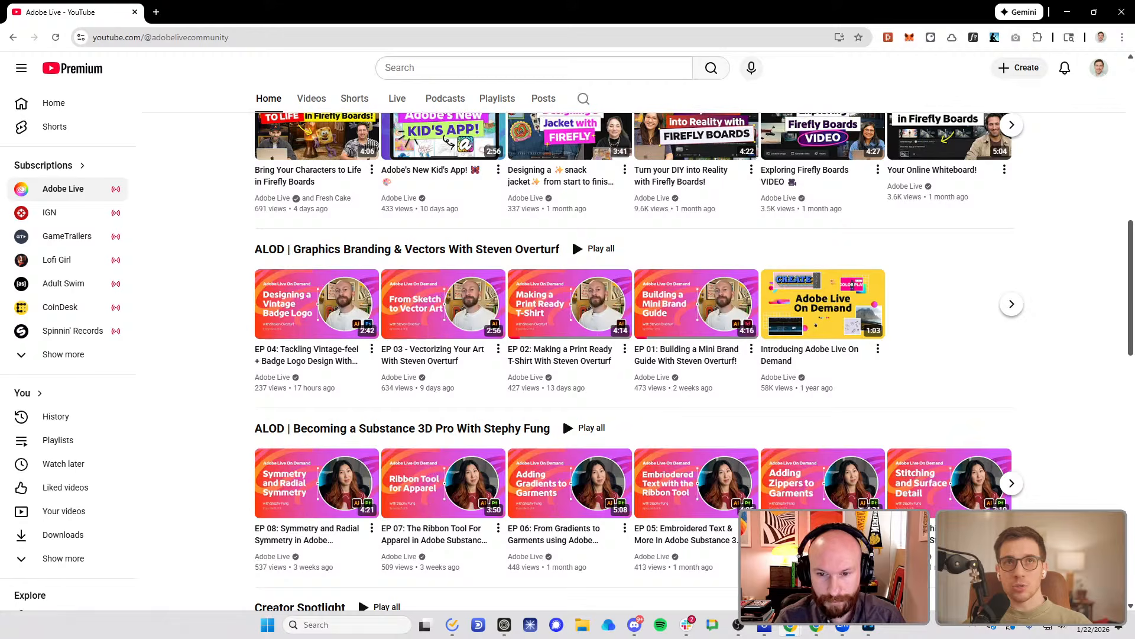
left_click(1094, 12)
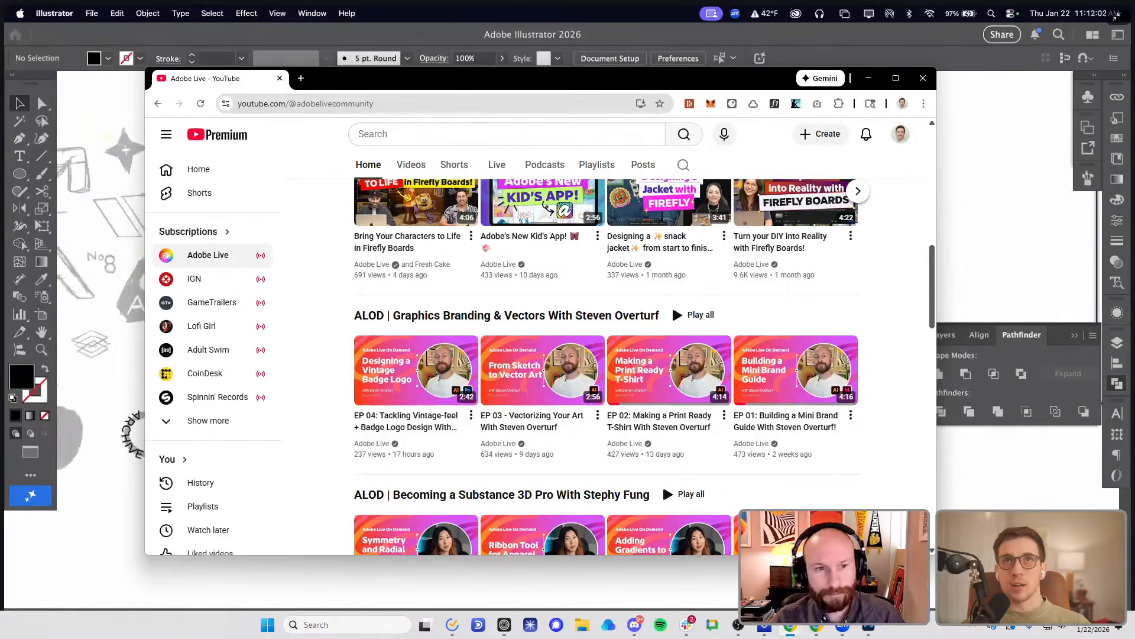
left_click_drag(513, 78, 665, 637)
- Return to Illustrator and draw a straight vertical line centred on the small crosshair sketch
left_click_drag(554, 301, 583, 304)
mouse_move(467, 303)
left_mouse_down()
mouse_move(596, 306)
mouse_move(593, 292)
left_mouse_up()
left_click_drag(189, 241, 324, 296)
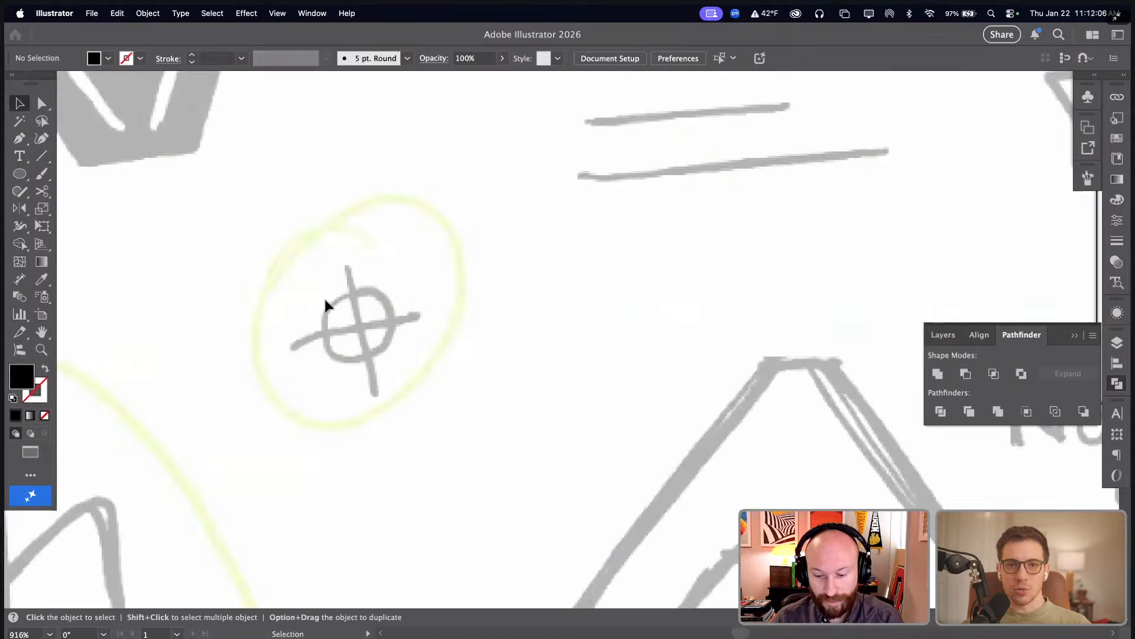
key("l")
key("backslash")
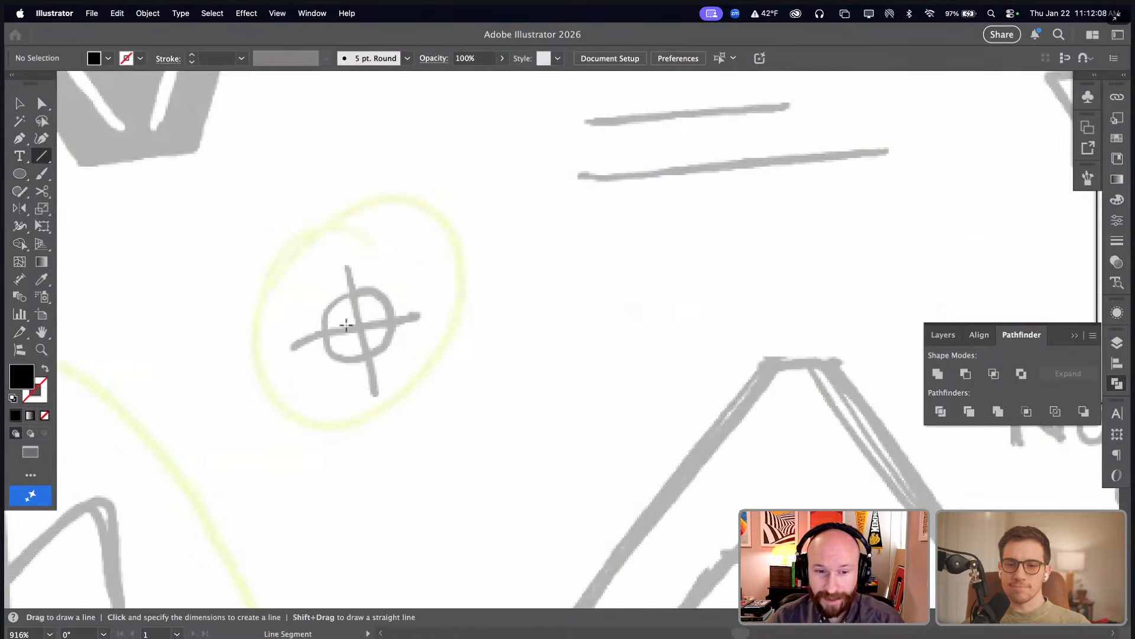
left_click_drag(358, 327, 375, 376)
- Try to sample a black stroke onto the vertical line with the Eyedropper
key("super+a")
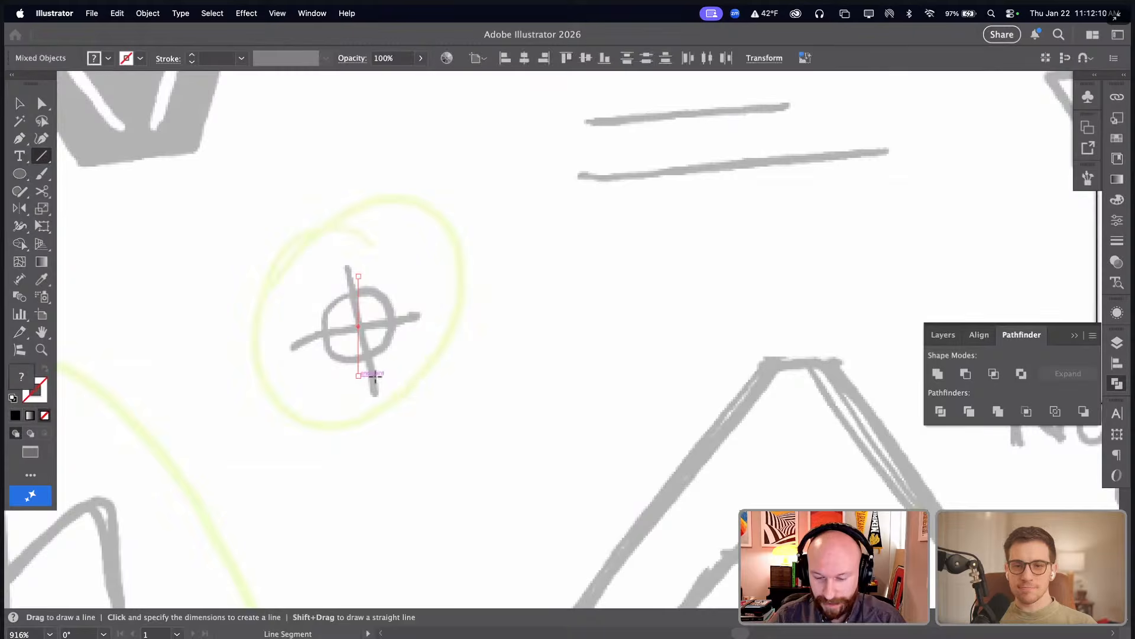
key("super+minus")
key("super+minus")
key("super+minus")
key("super+minus")
key("super+minus")
key("super+minus")
key("i")
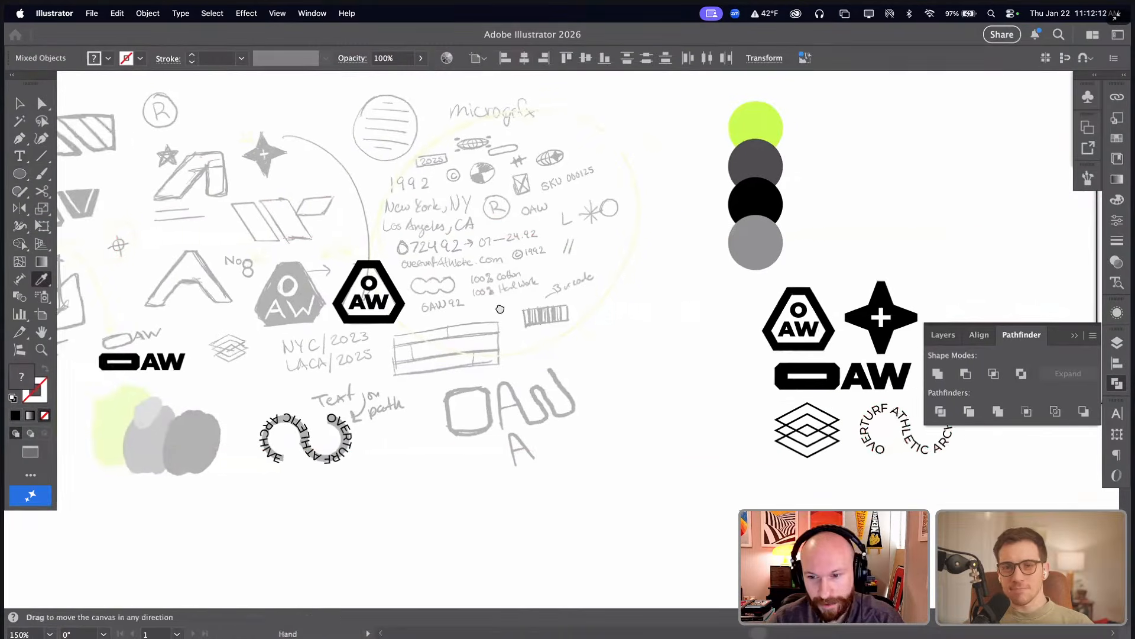
key("v")
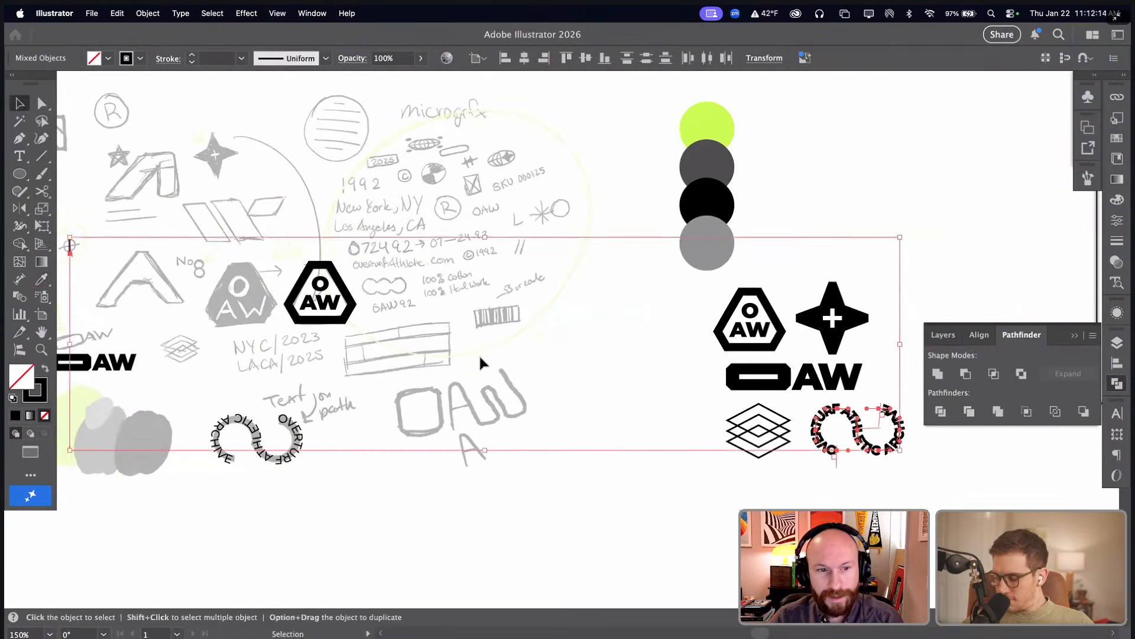
left_click(478, 354)
- Try to give the vertical crosshair line a black 000000 stroke through the Color Picker
left_click_drag(388, 343, 514, 362)
left_click_drag(172, 239, 229, 290)
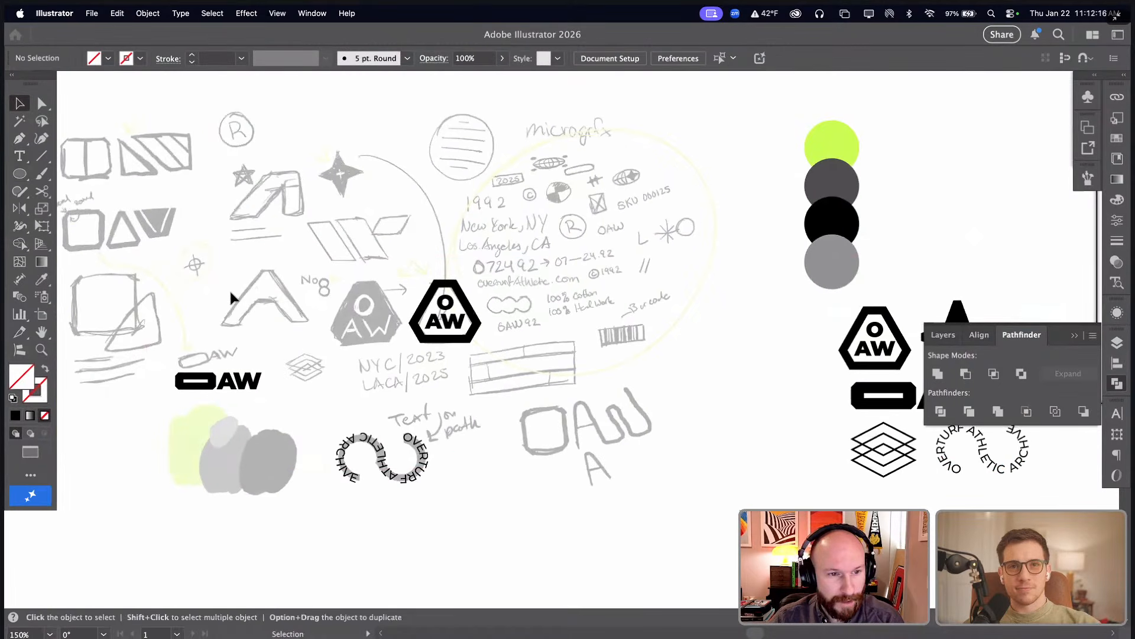
double_click(37, 400)
key("Caps_Lock")
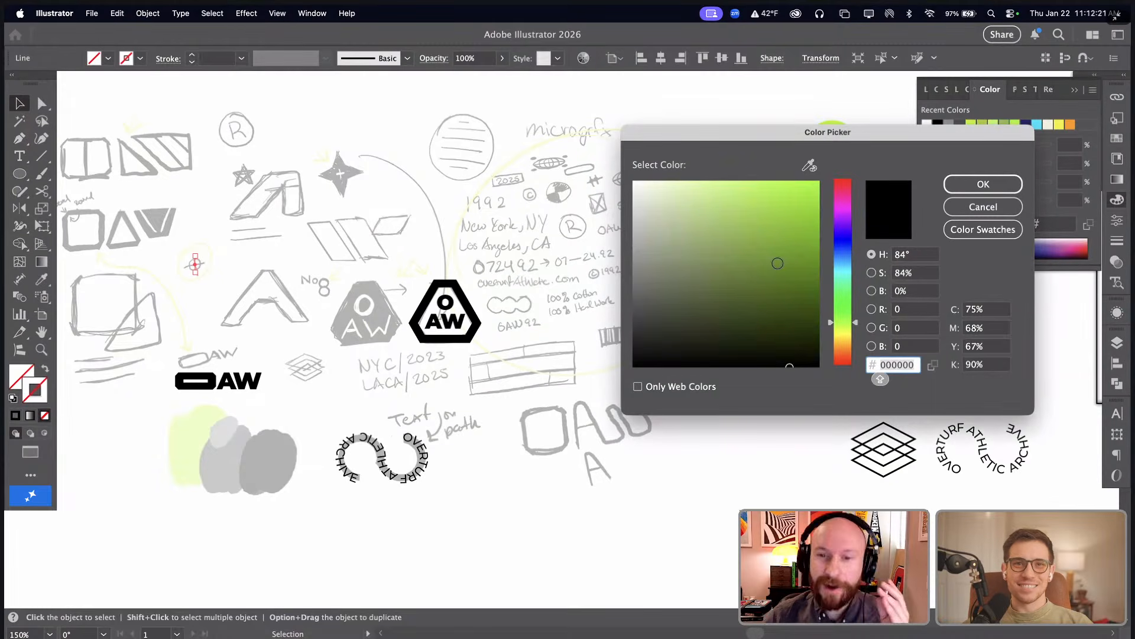
left_click_drag(707, 288, 567, 374)
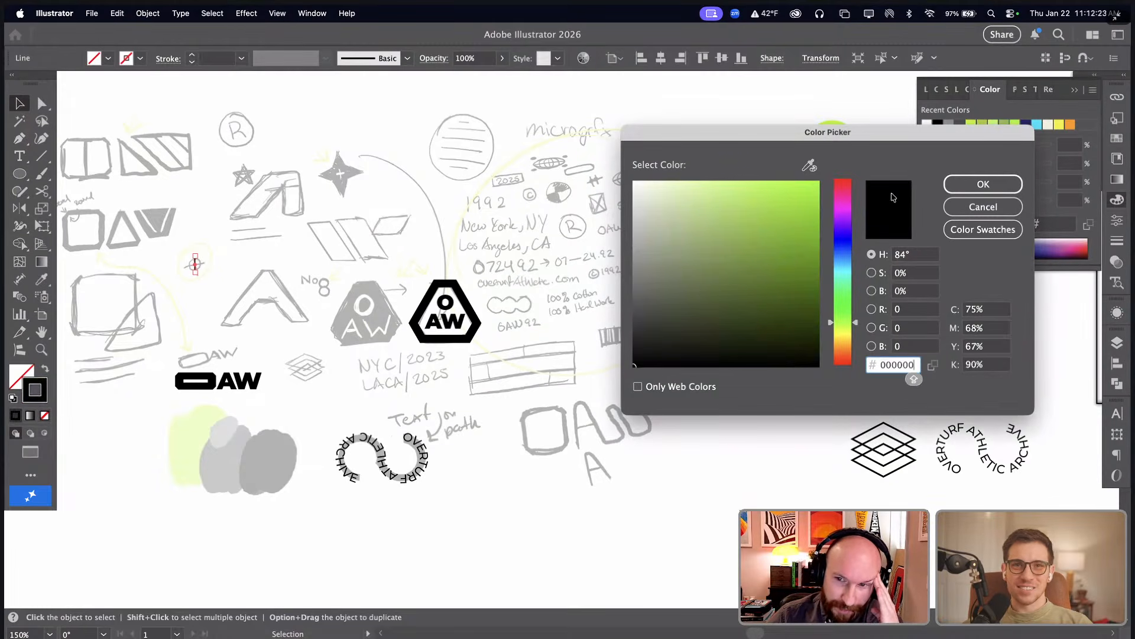
left_click(970, 188)
left_click(469, 238)
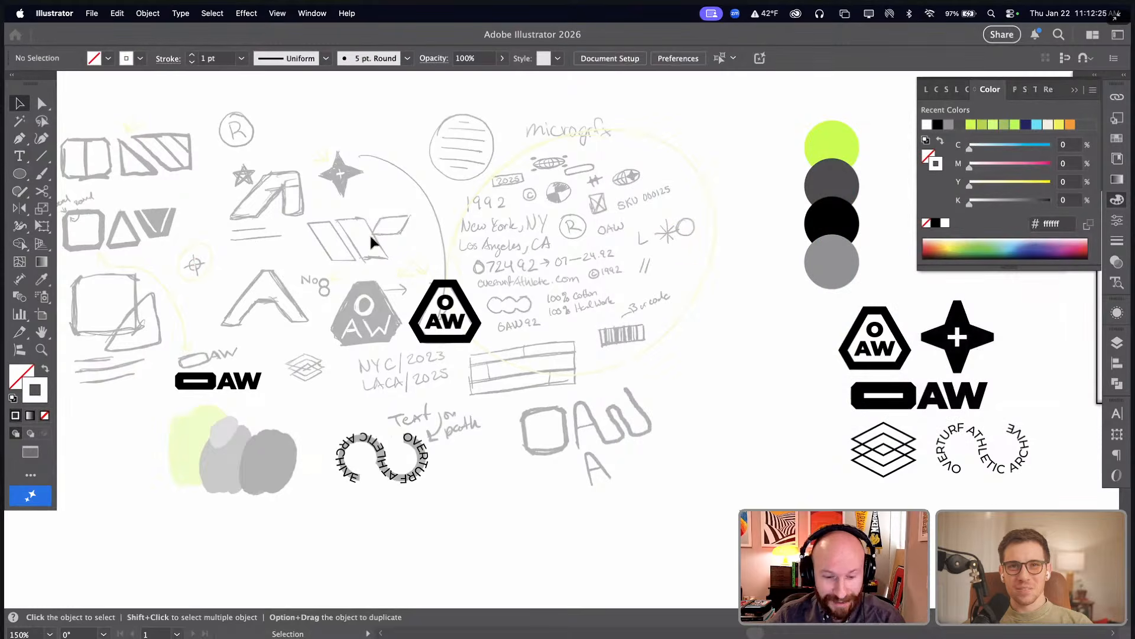
- Set the stroke colour of the vertical line over the crosshair sketch to 000000
scroll(145, 248, "up", 5)
left_click_drag(501, 280, 299, 370)
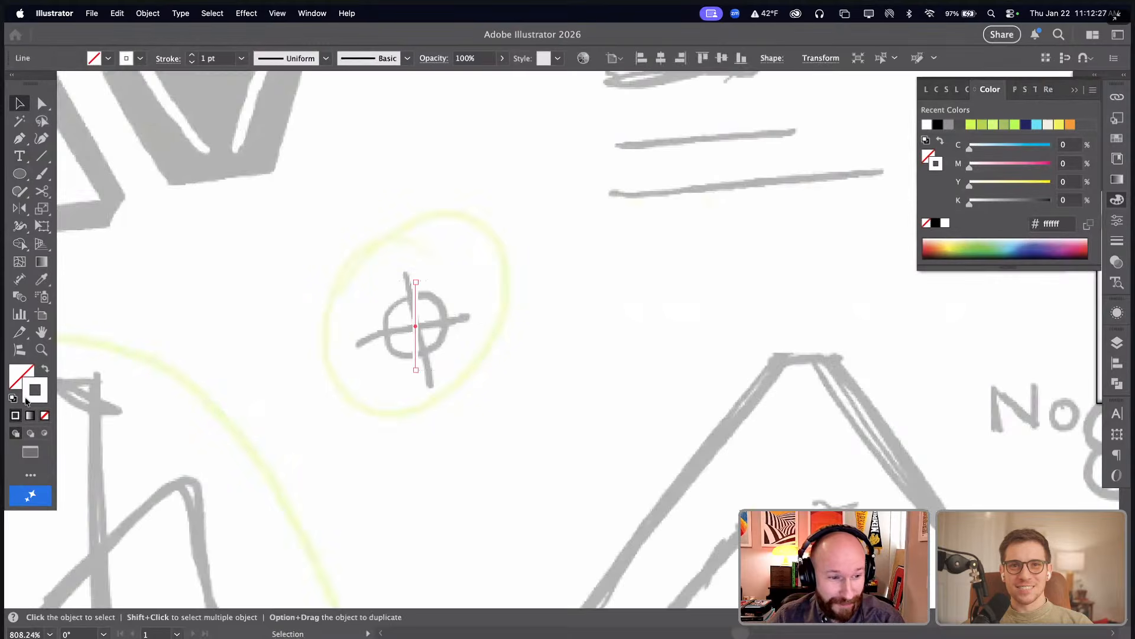
type("000000")
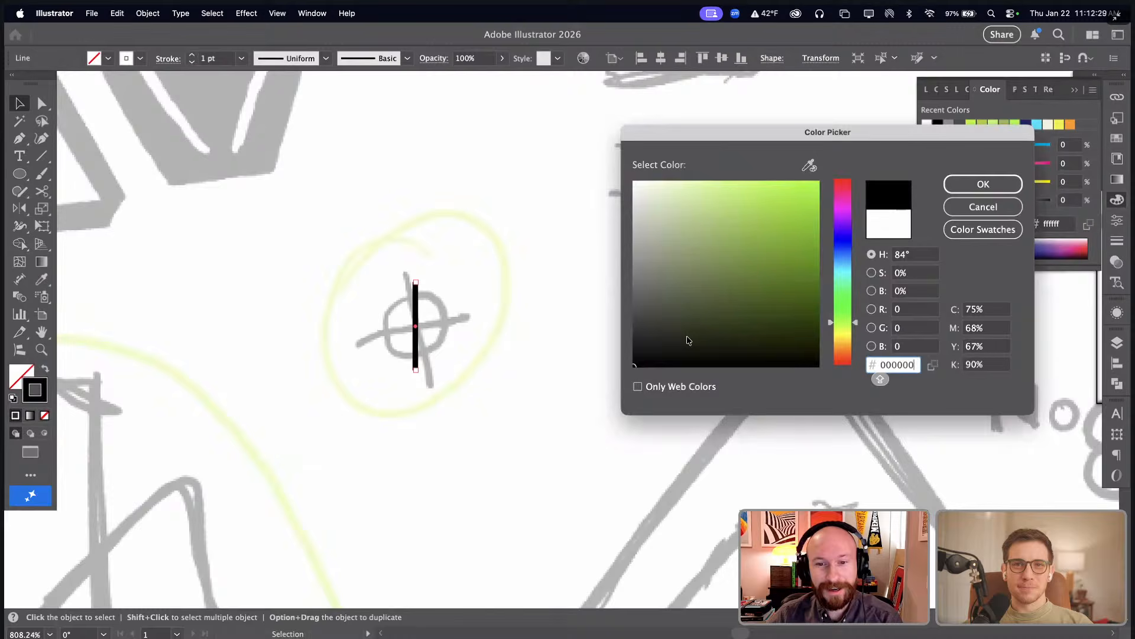
left_click(975, 184)
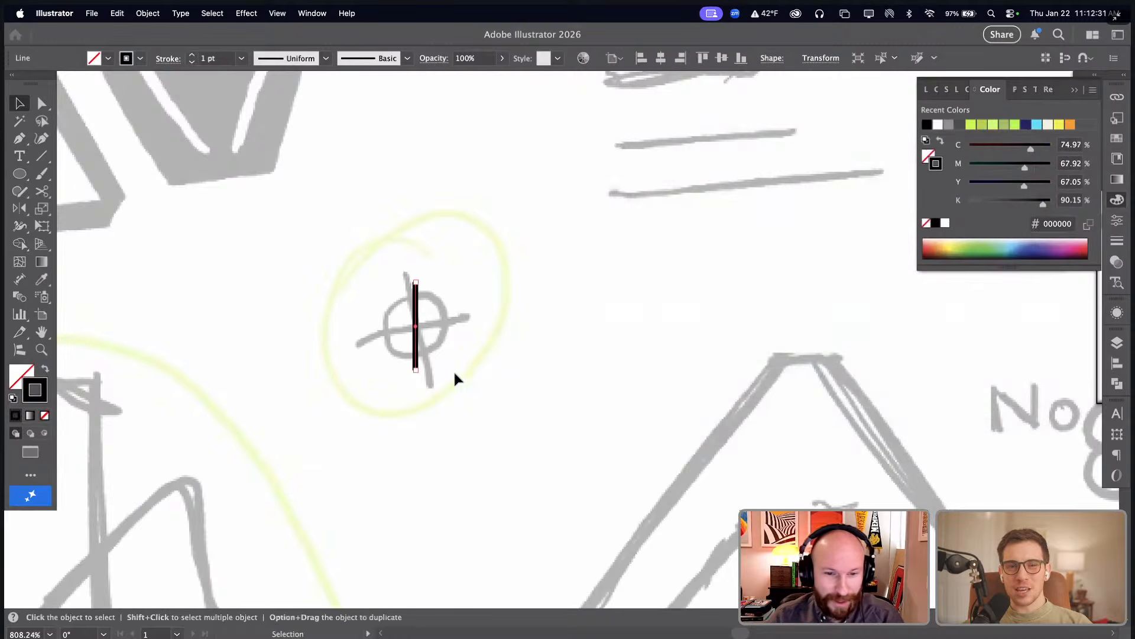
- Duplicate the line in place, rotate the copy to horizontal, and draw an unfilled black-stroked circle centred on the crossing
key("super+c")
key("super+f")
left_click_drag(418, 374, 447, 334)
left_click(540, 308)
key("l")
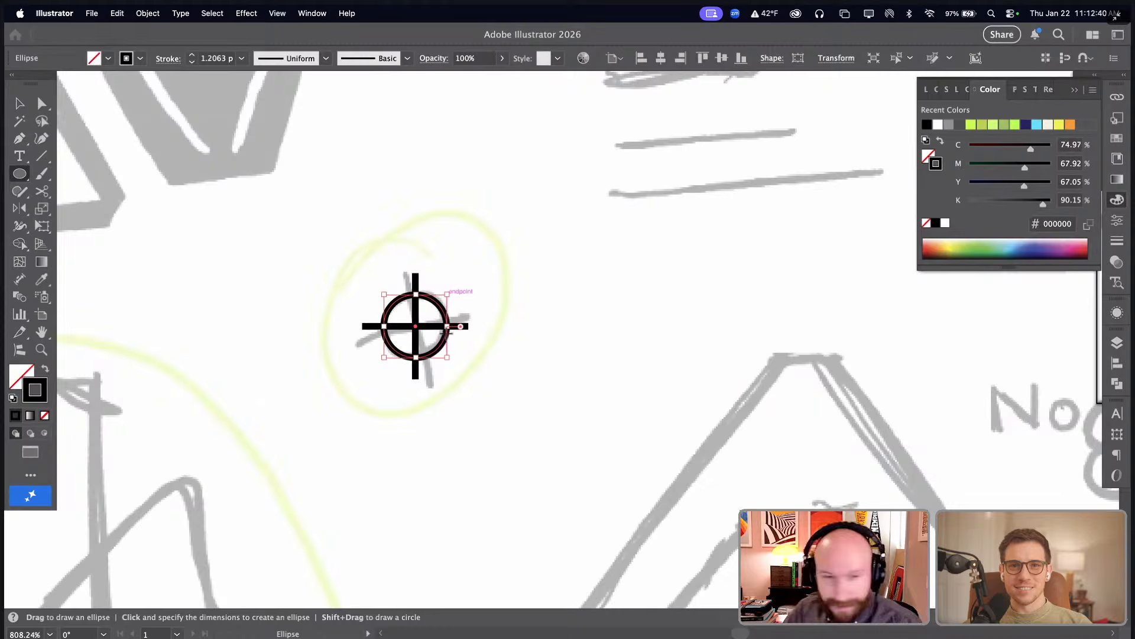
- Group the crosshair's lines and circle, and place the crosshair at the star's lower right, above the OAW wordmark, among the finished marks
key("v")
left_click_drag(487, 279, 367, 351)
key("super+g")
scroll(369, 356, "left", 5)
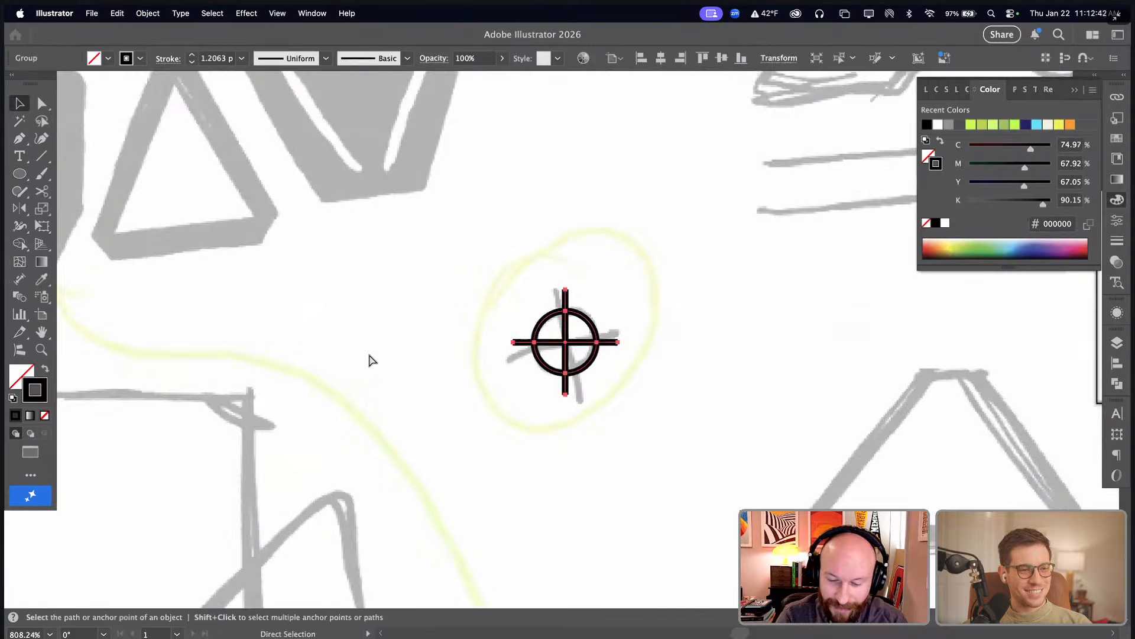
key("super+minus")
key("super+minus")
key("super+minus")
key("super+minus")
key("super+minus")
key("super+minus")
left_click(526, 367)
left_click_drag(609, 373, 331, 334)
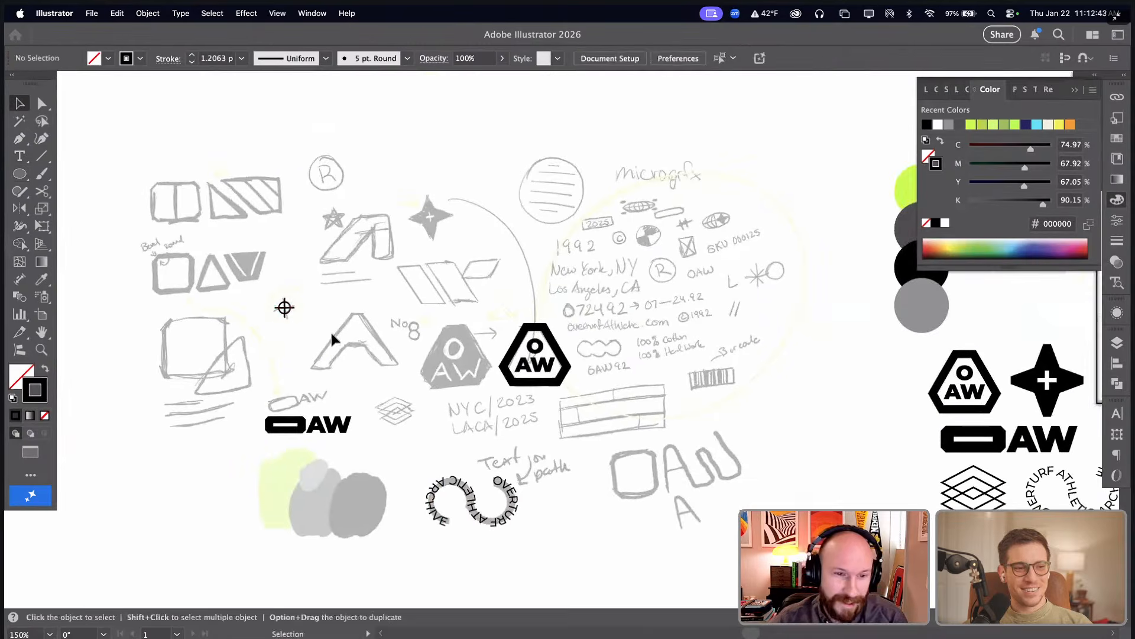
left_click_drag(1011, 406, 715, 375)
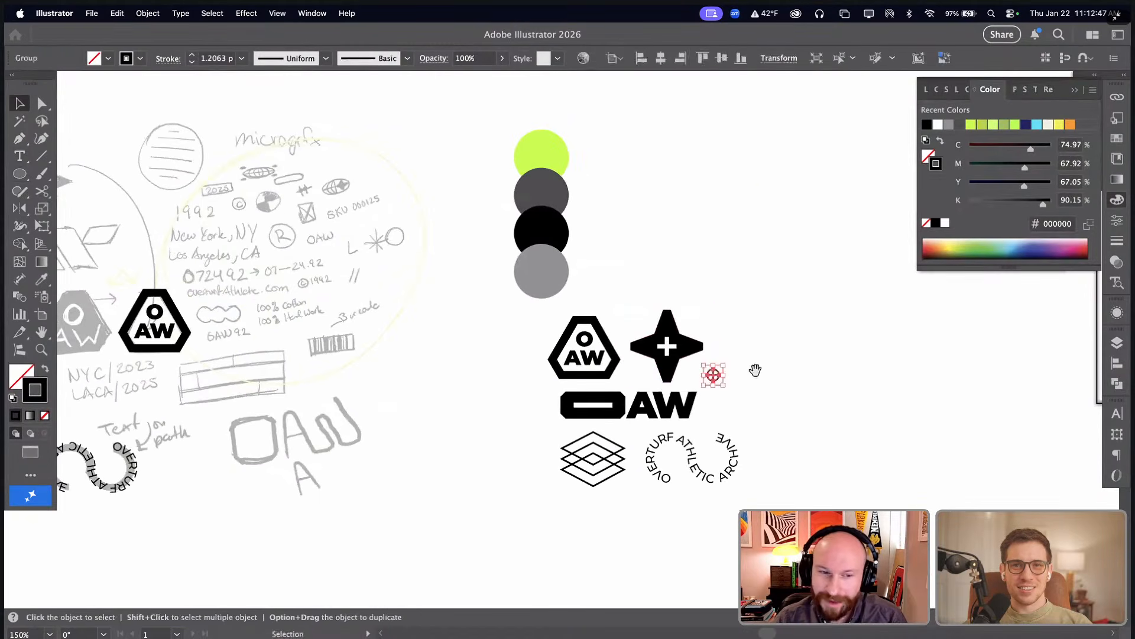
left_click(756, 370)
left_click_drag(512, 334, 577, 338)
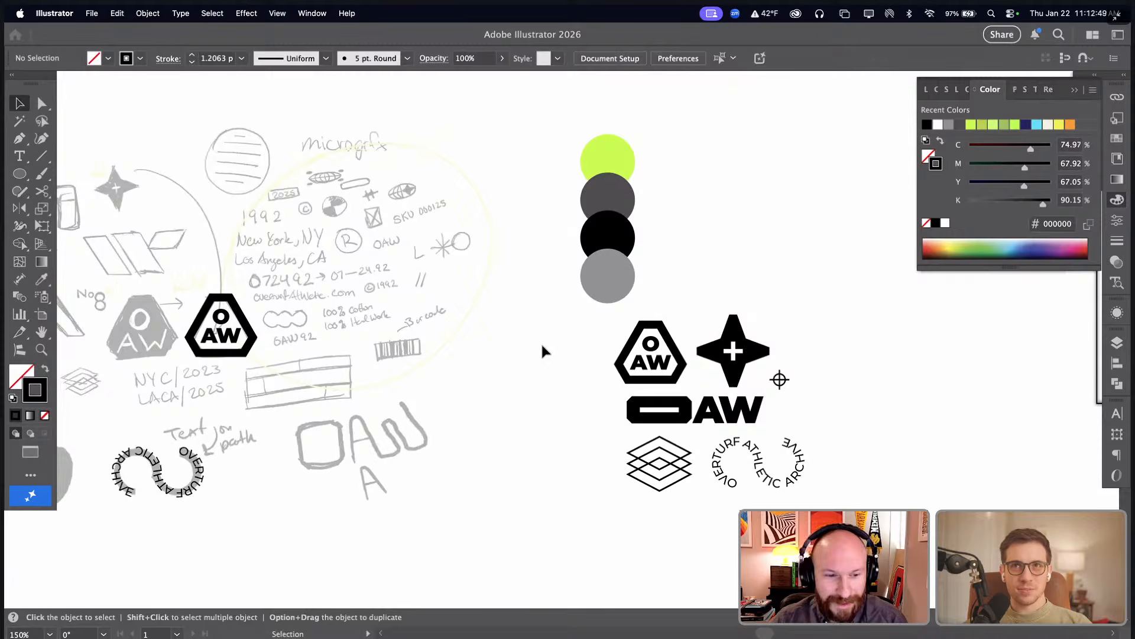
- Create a ® text symbol, enlarge it, and place it at the star's upper right, above the crosshair
left_click_drag(480, 346, 563, 366)
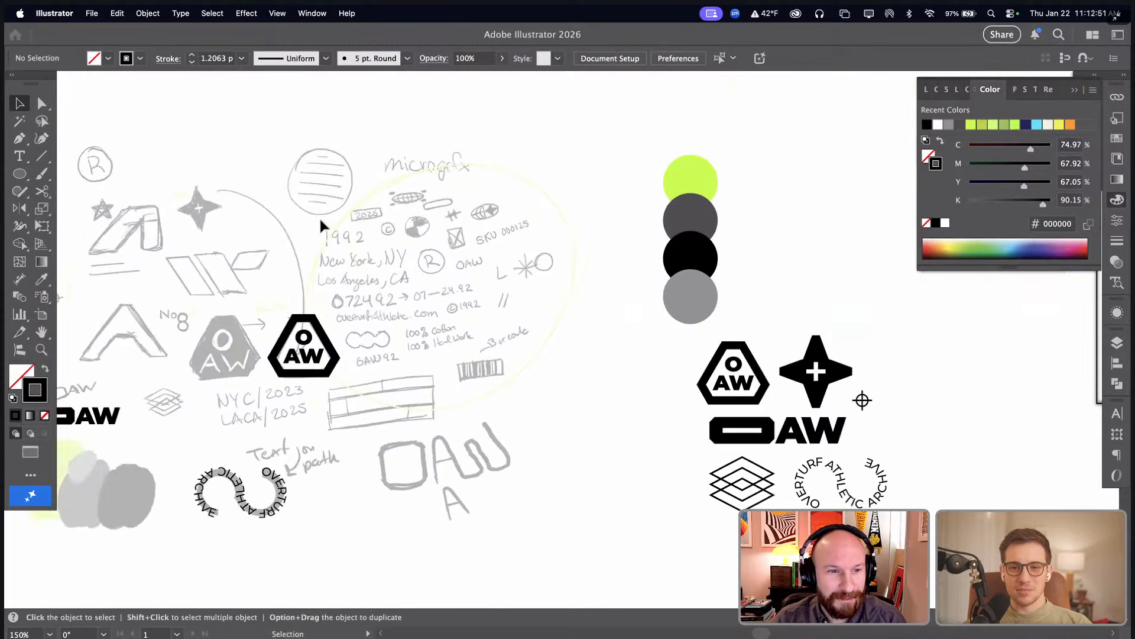
left_click_drag(318, 216, 520, 228)
key("t")
left_click(259, 188)
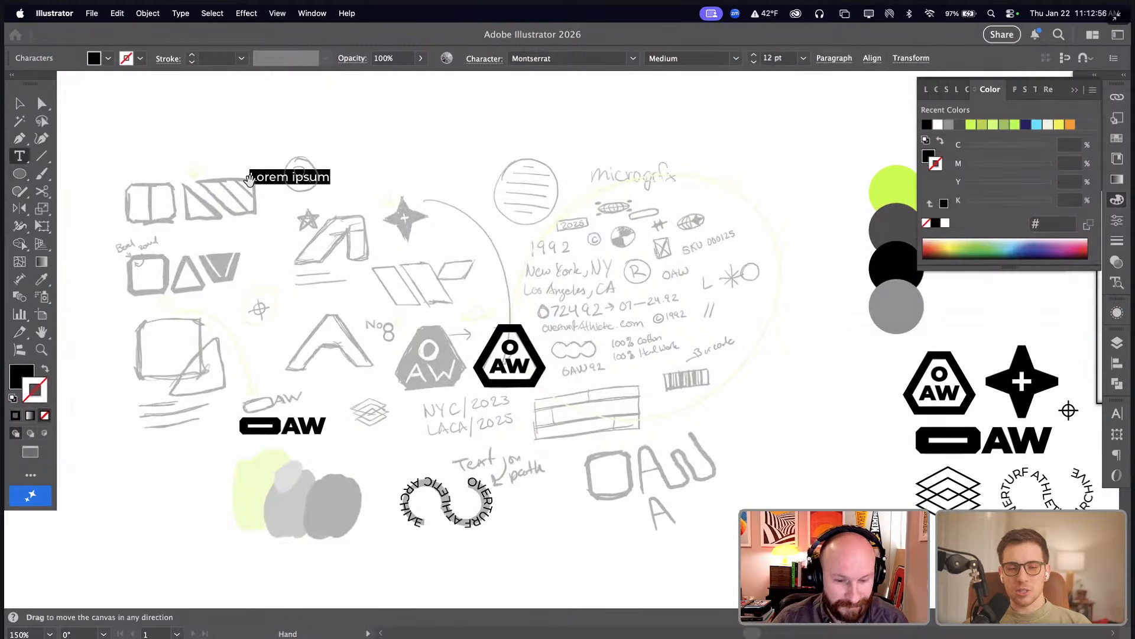
type("®")
left_click(18, 105)
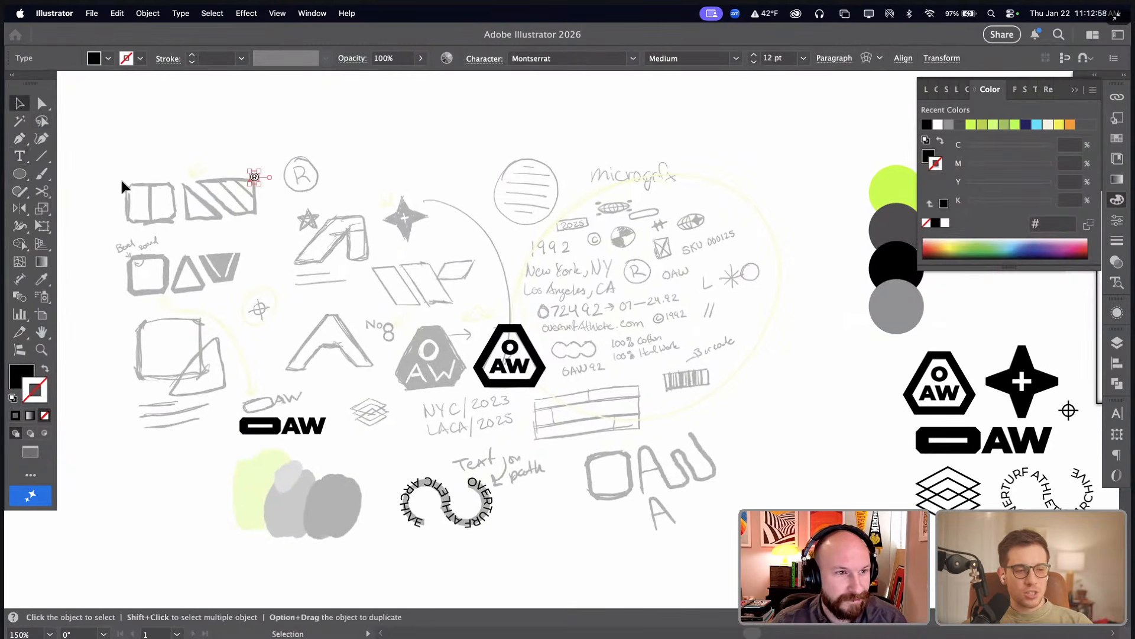
mouse_move(269, 192)
left_mouse_down()
mouse_move(283, 204)
mouse_move(257, 187)
mouse_move(299, 184)
mouse_move(981, 464)
mouse_move(1080, 435)
mouse_move(1079, 366)
left_mouse_up()
left_click_drag(588, 286, 357, 283)
- Add the text "New York, NY" in Montserrat Medium and fit it at about 13.93 pt over its handwritten sketch line
left_click_drag(270, 238, 482, 391)
left_click_drag(480, 306, 457, 369)
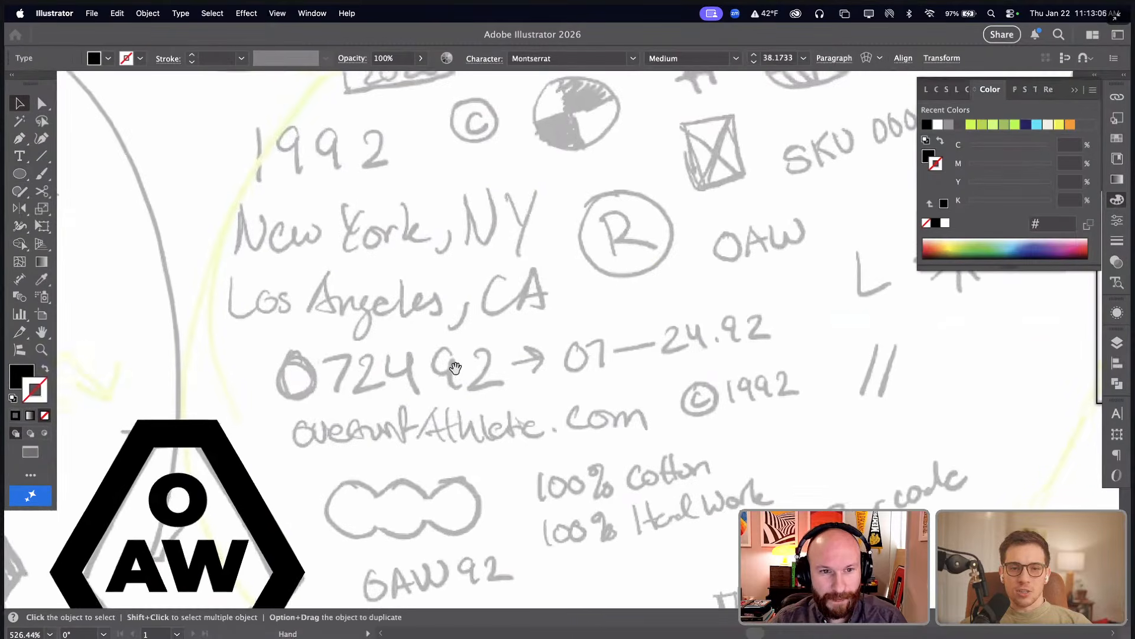
key("t")
left_click(321, 215)
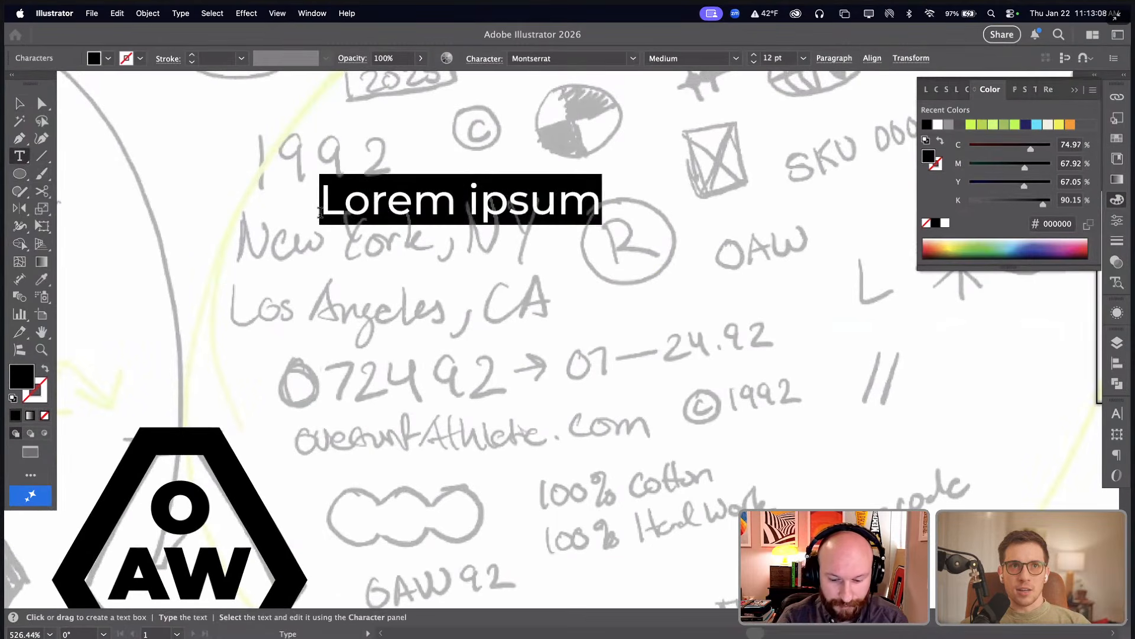
type("New York, ")
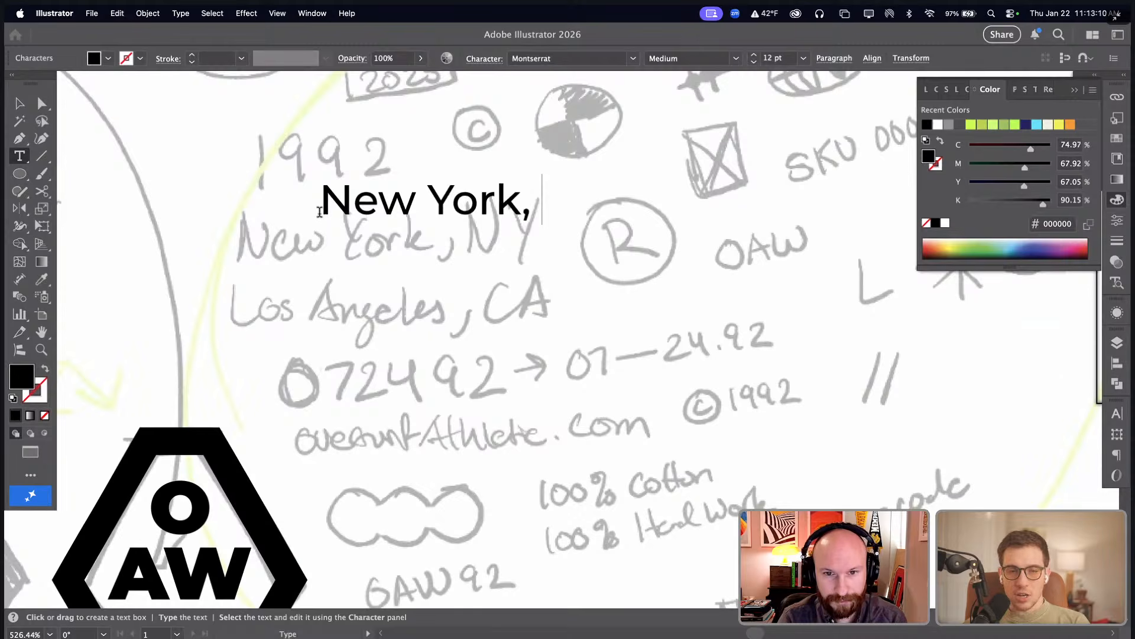
type("NY")
left_click(21, 99)
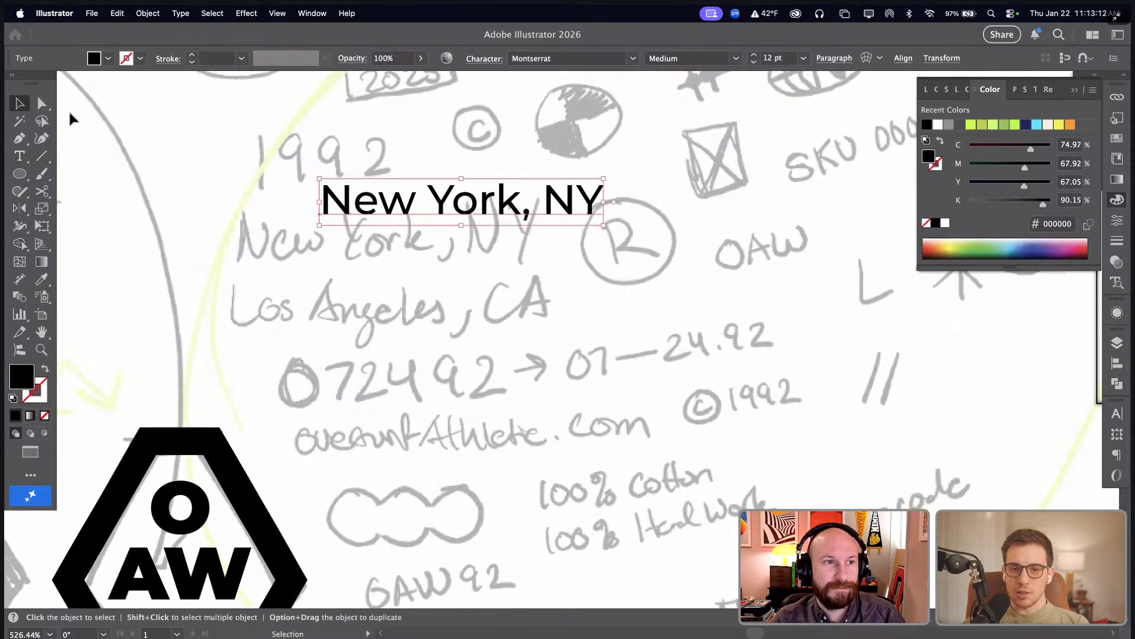
left_click_drag(410, 199, 326, 236)
left_click_drag(520, 240, 566, 241)
- Duplicate the "New York, NY" line straight below and change the copy's text to "Los Angeles, CA"
left_click_drag(507, 238, 507, 306)
double_click(507, 305)
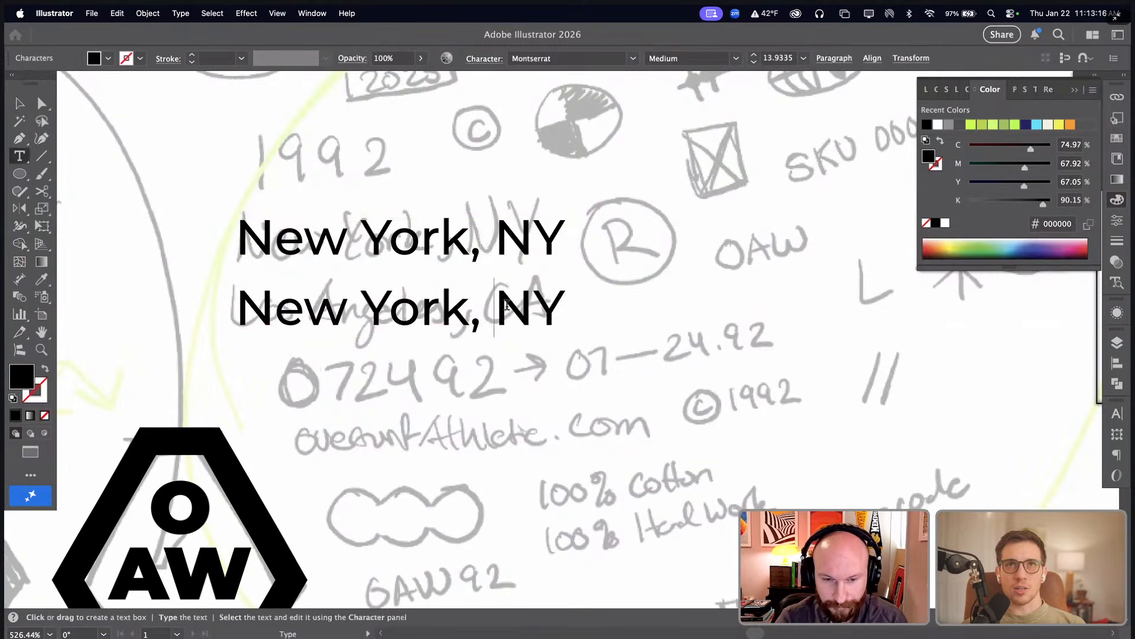
key("super+a")
type("Los Ang")
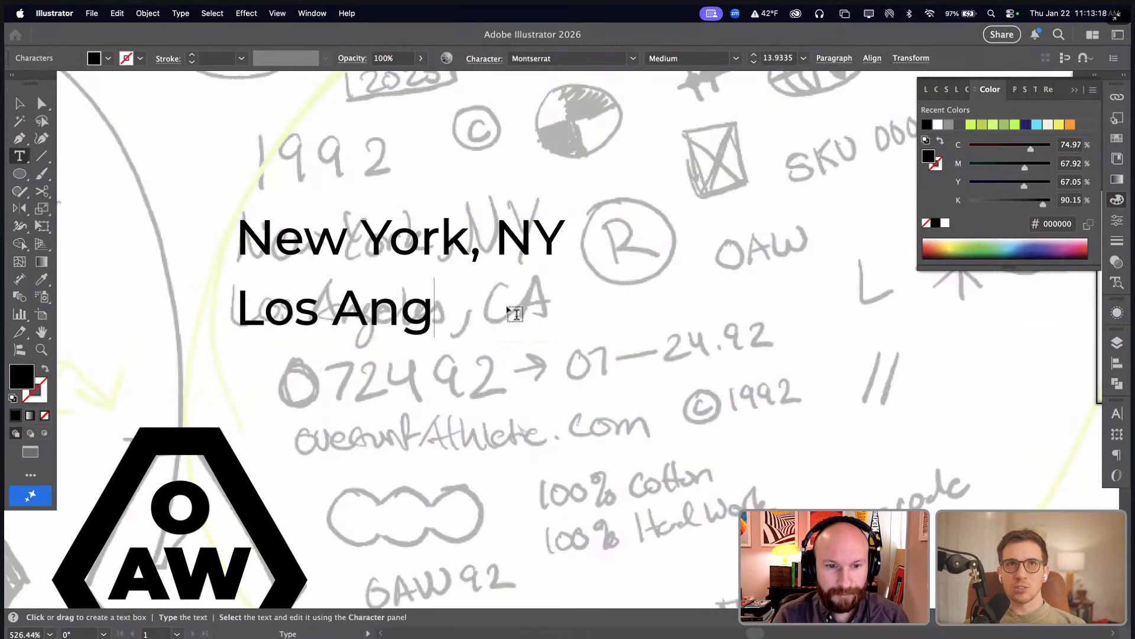
type("eles, CA")
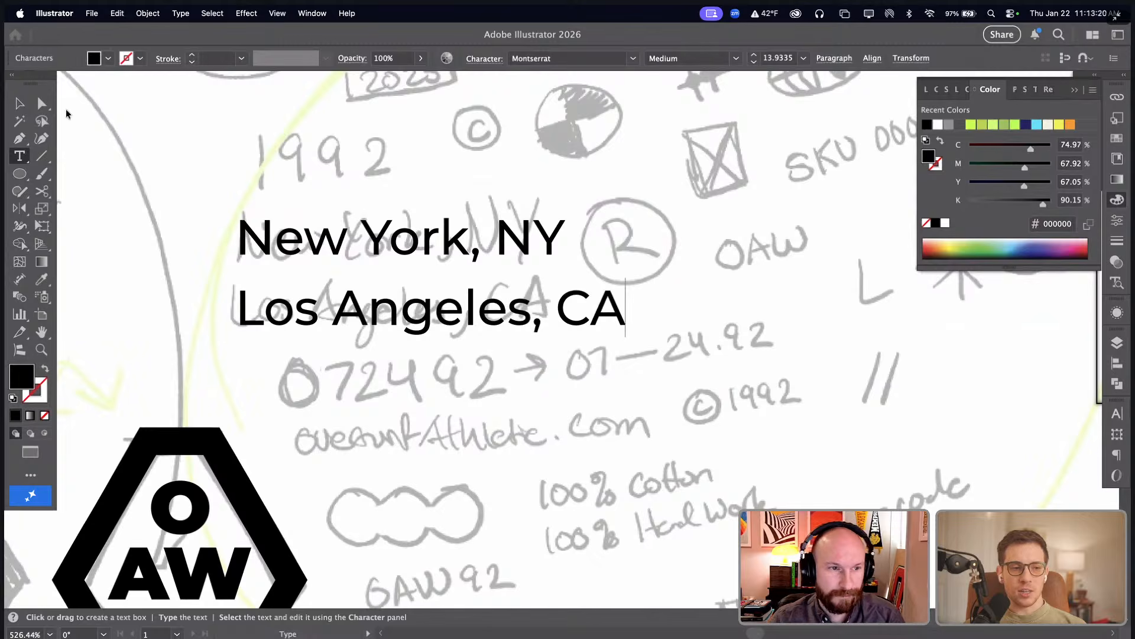
left_click(21, 104)
- Duplicate the "Los Angeles, CA" line below itself and change the copy's text to "072492"
left_click_drag(414, 312, 424, 395)
double_click(424, 395)
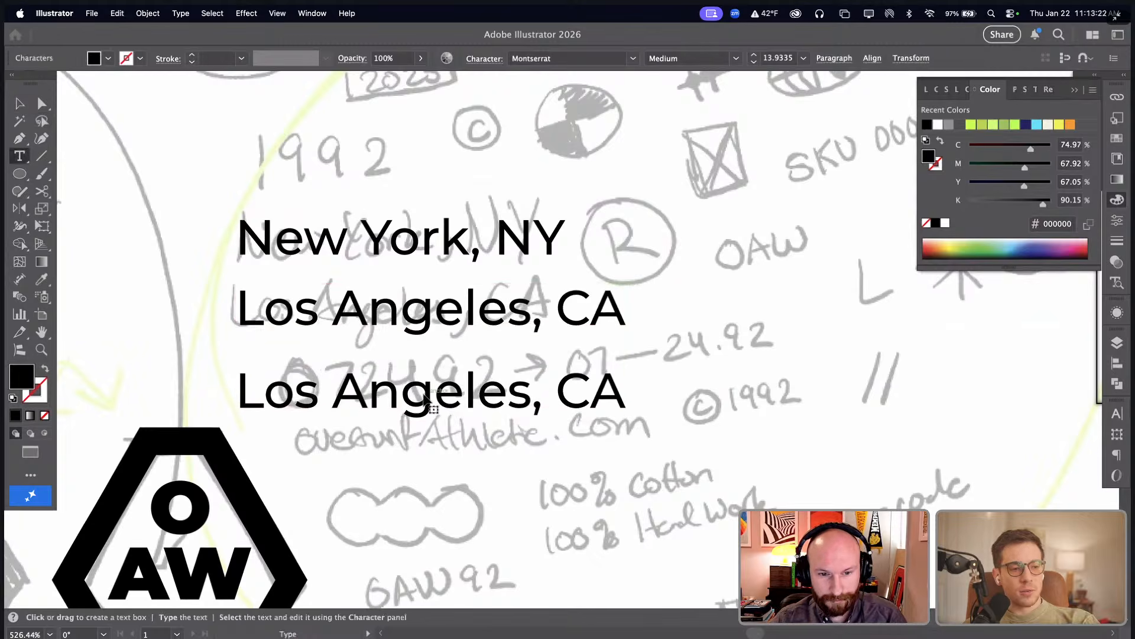
key("super+a")
type("07")
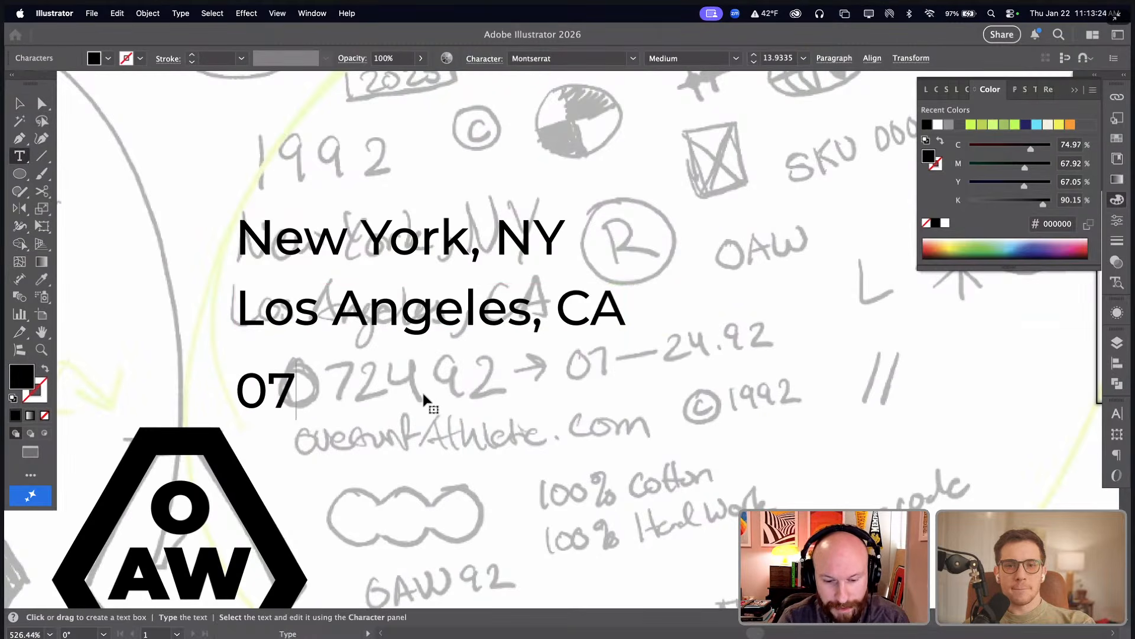
type("2492")
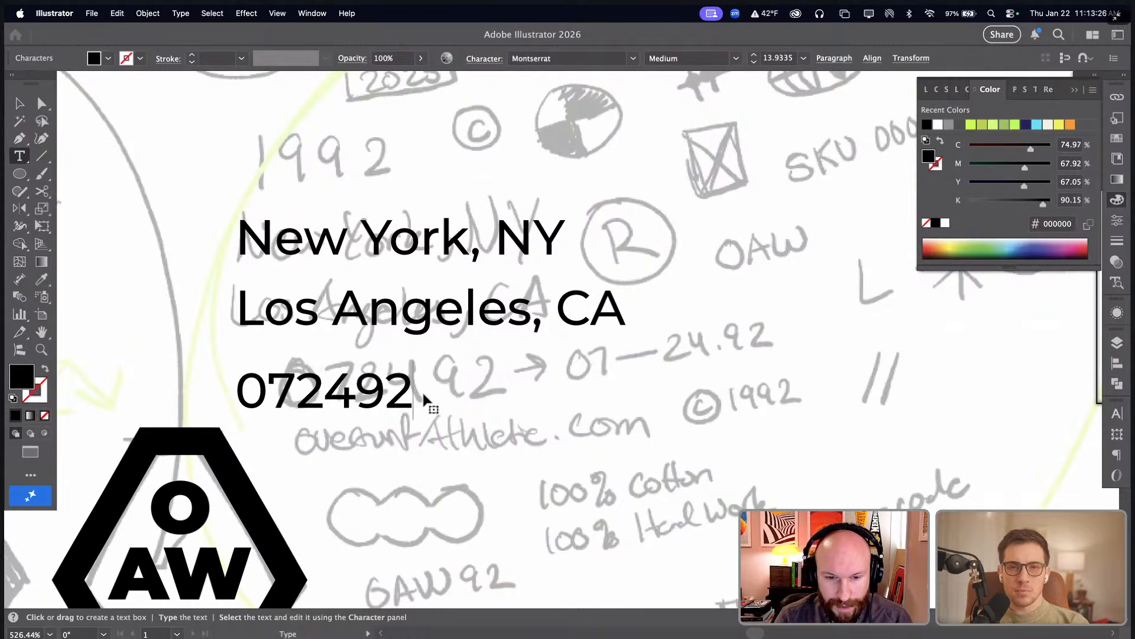
key("Escape")
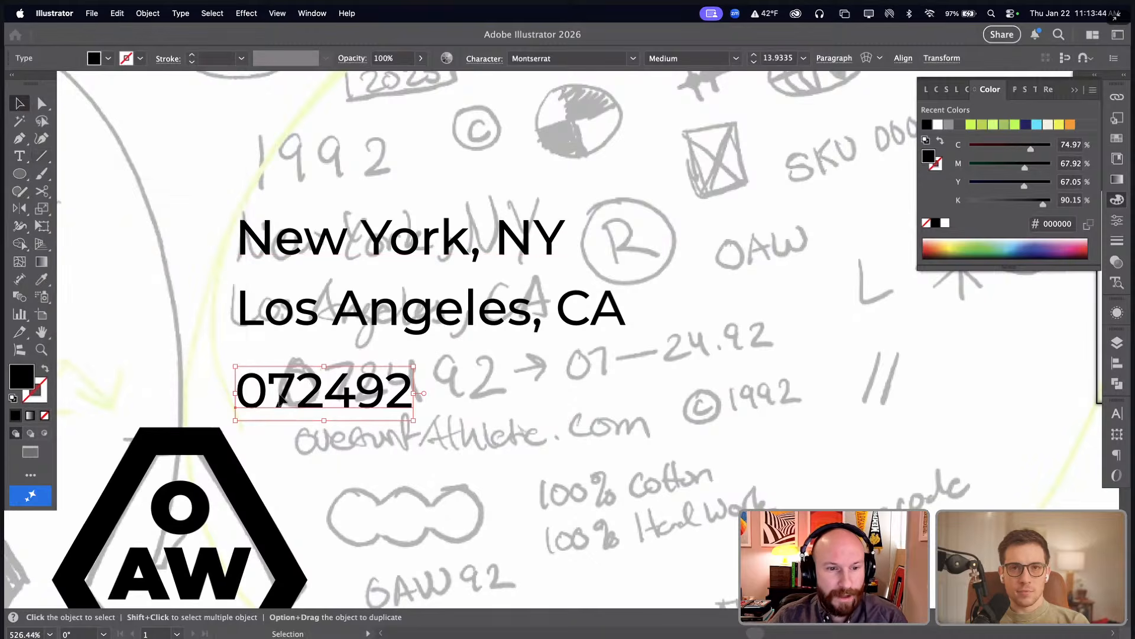
- Move the "072492" and "Los Angeles, CA" lines up to tighten the spacing beneath "New York, NY"
left_click_drag(281, 395, 280, 370)
left_click(304, 320, "shift")
left_click_drag(304, 320, 304, 302)
- Move the three text lines off the sketch to the blank area above the finished badge and star
left_click(495, 371)
key("super+minus")
key("super+minus")
key("super+minus")
key("space")
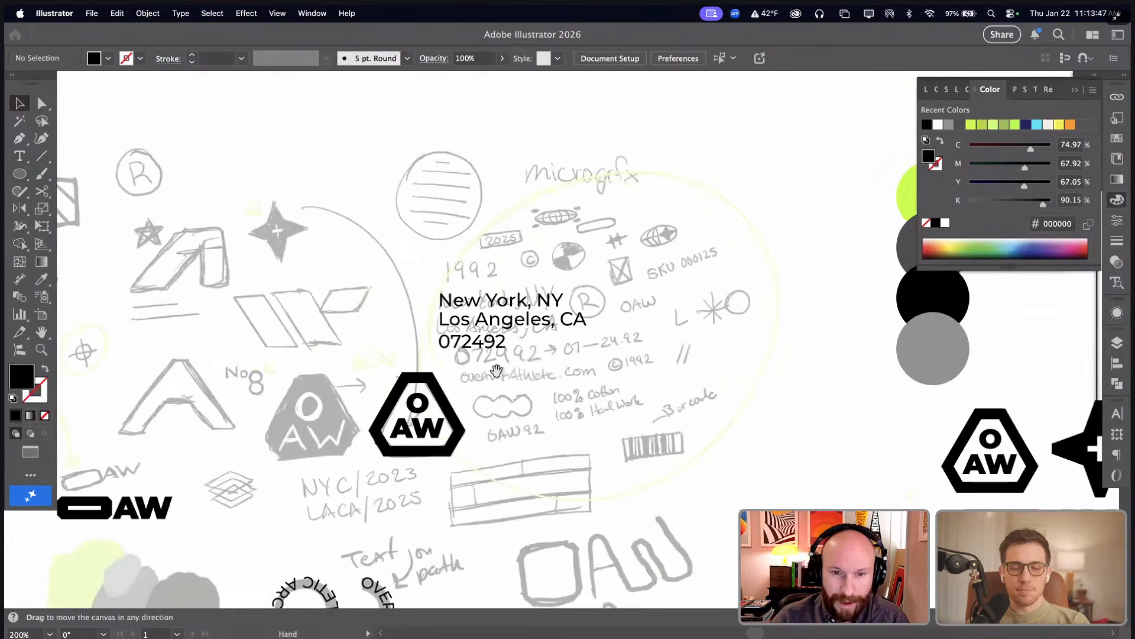
left_click_drag(496, 371, 232, 293)
left_click_drag(223, 177, 718, 257)
key("space")
key("space")
left_click_drag(598, 208, 748, 222)
left_click(465, 242)
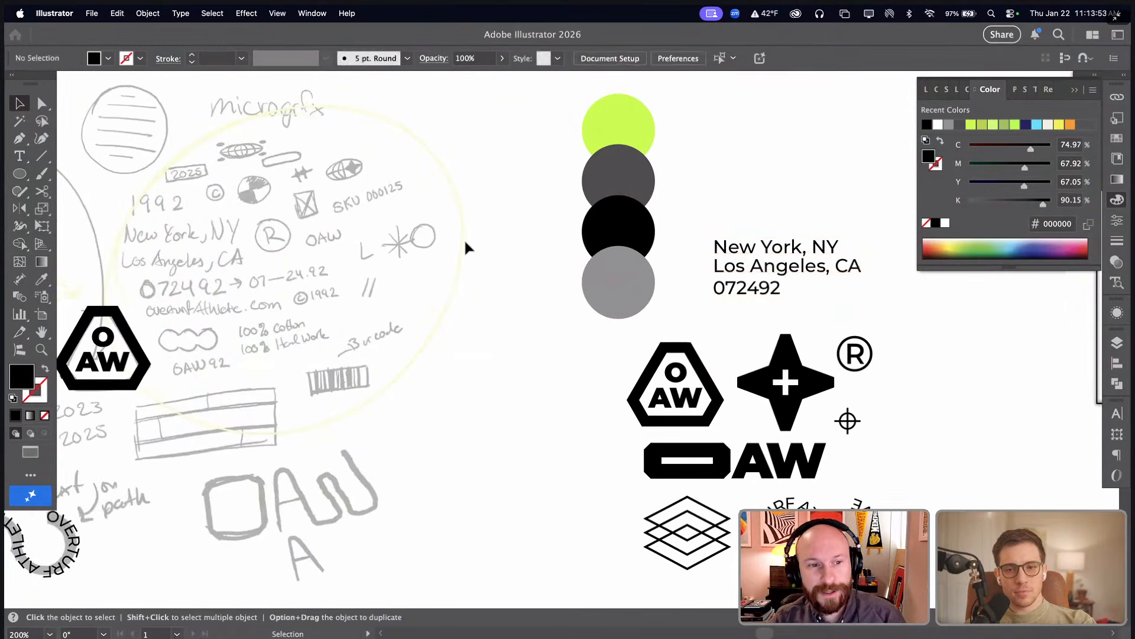
- Draw a wide ellipse beside the three text lines, with no fill and a 1 pt black stroke
key("space")
left_click_drag(467, 246, 399, 263)
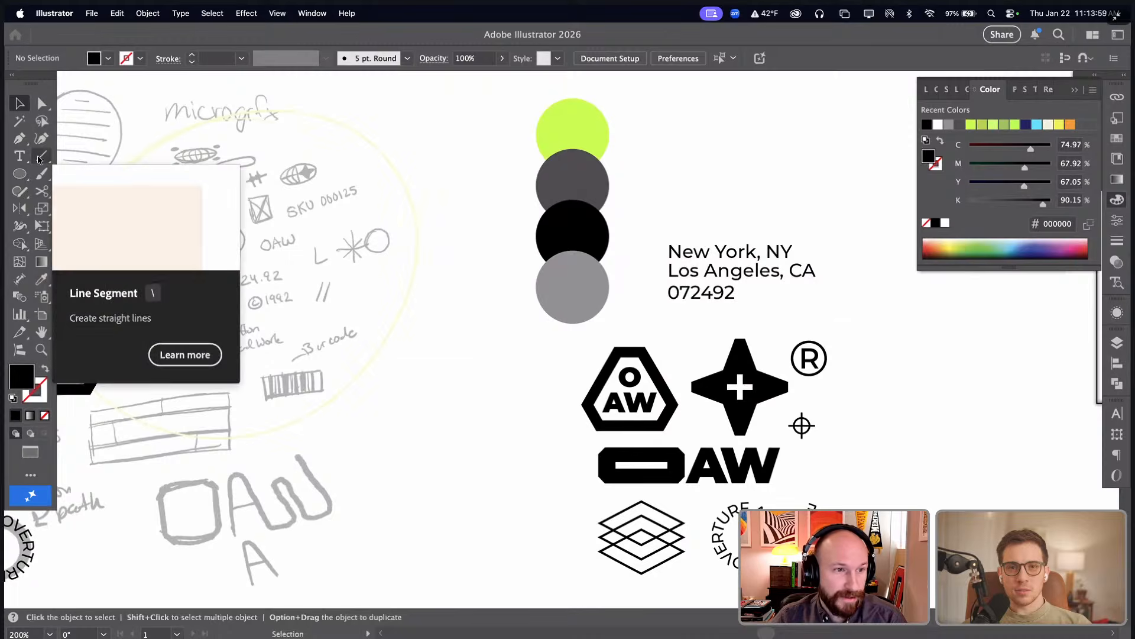
left_click_drag(19, 174, 73, 210)
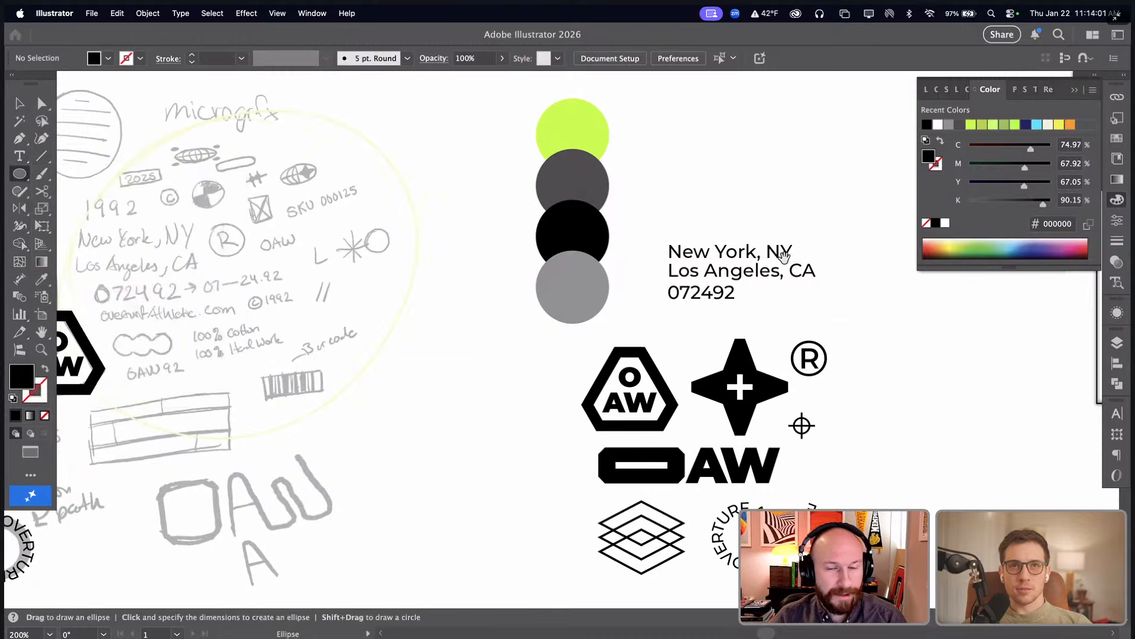
scroll(1035, 272, "up", 5)
left_click_drag(598, 260, 837, 351)
key("v")
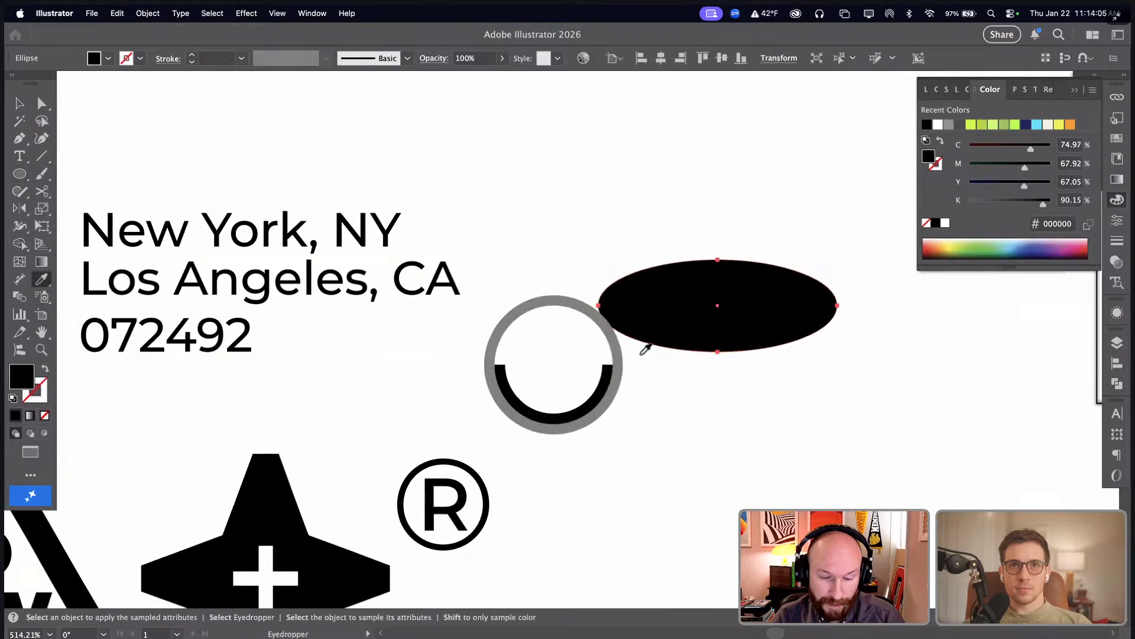
key("shift+x")
left_click_drag(738, 266, 690, 239)
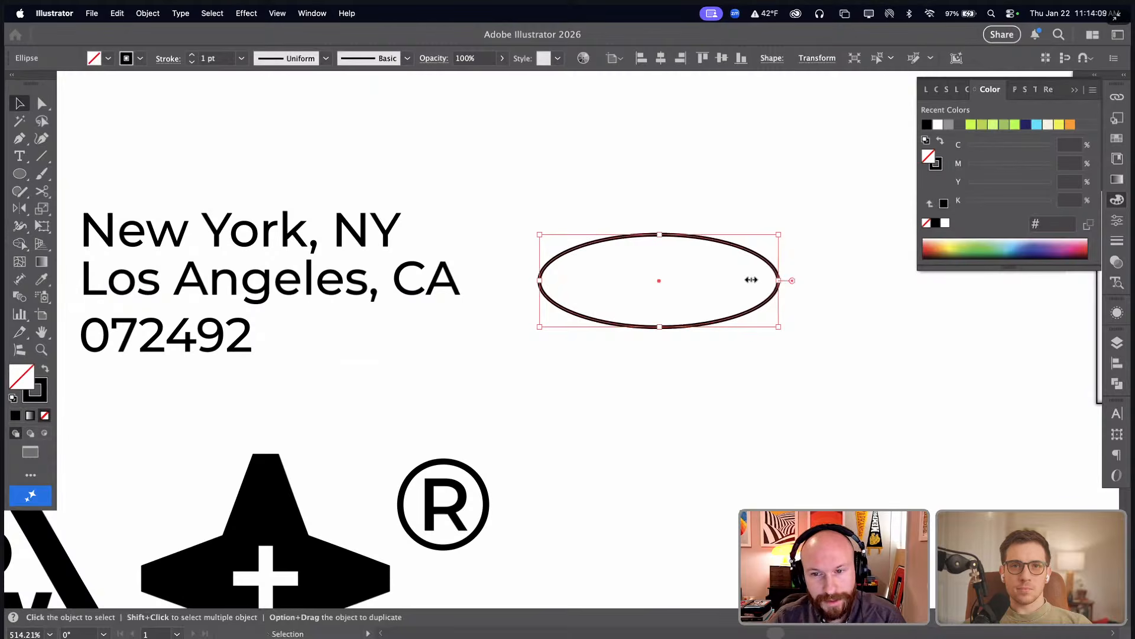
- Nest two progressively narrower, equally tall copies inside the ellipse on the same centre, and match their stroke weights
mouse_move(751, 280)
left_mouse_down()
mouse_move(765, 281)
mouse_move(718, 280)
left_mouse_up()
key("super+c")
key("super+f")
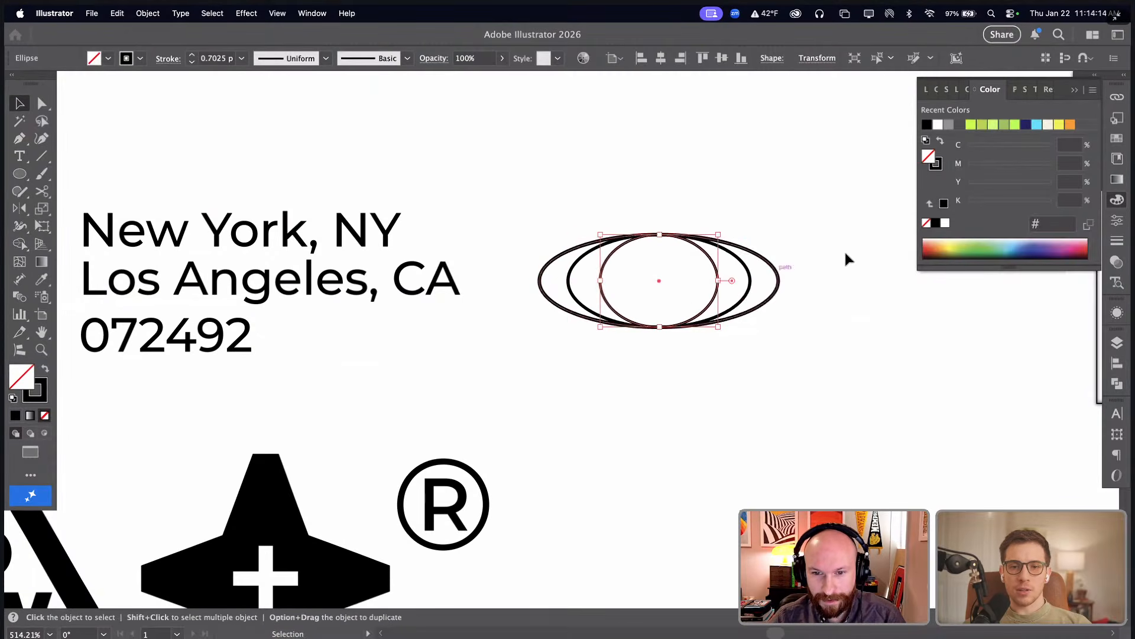
left_click_drag(846, 254, 646, 314)
key("i")
mouse_move(582, 638)
left_mouse_down()
mouse_move(578, 358)
mouse_move(481, 49)
mouse_move(518, 320)
left_mouse_up()
left_click(747, 293)
- Draw a vertical 0.8725 pt line through the centre of the nested ellipses, from their top to their bottom
key("v")
left_click(763, 347)
key("backslash")
left_click_drag(660, 235, 660, 327)
key("v")
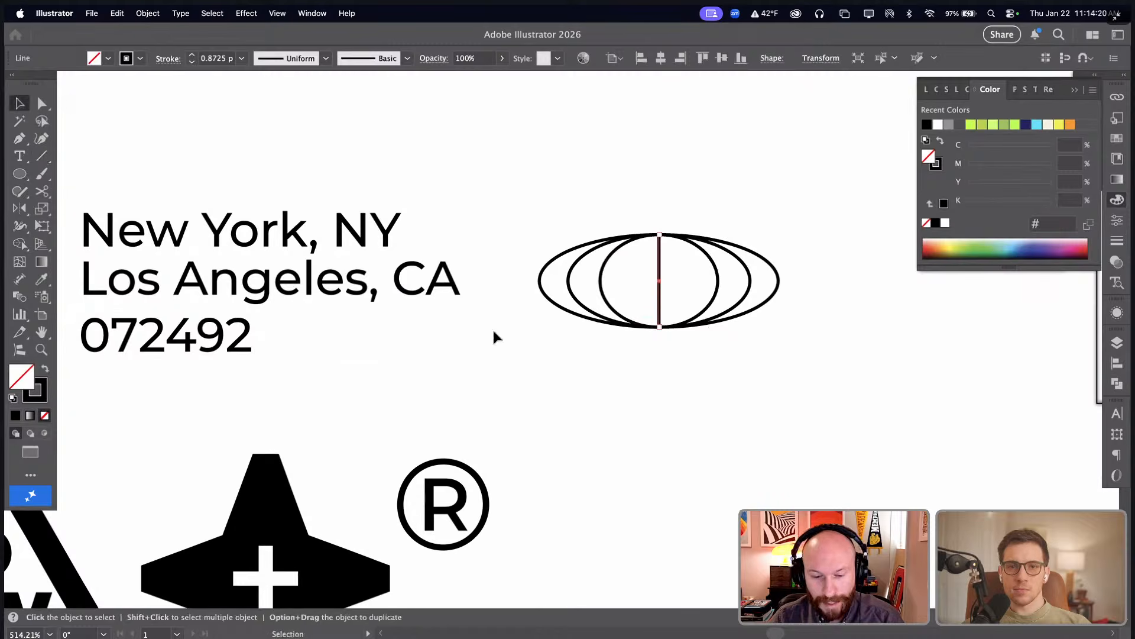
- Add a 12 pt ® in Montserrat Medium as point text above and left of the nested ellipses
left_click(19, 156)
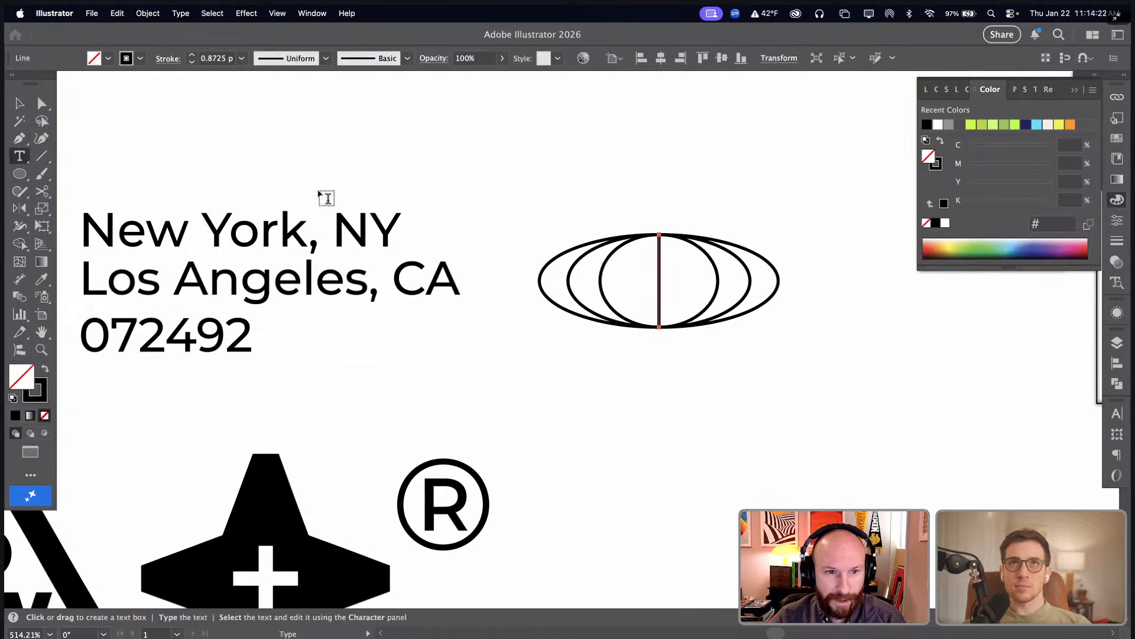
left_click(484, 185)
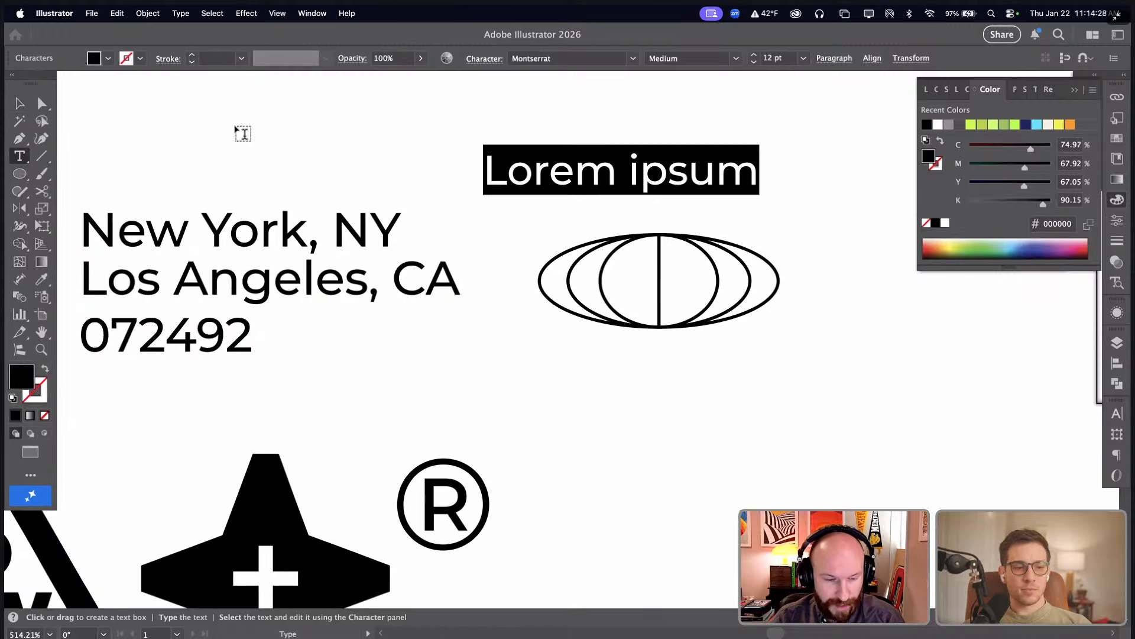
key("space")
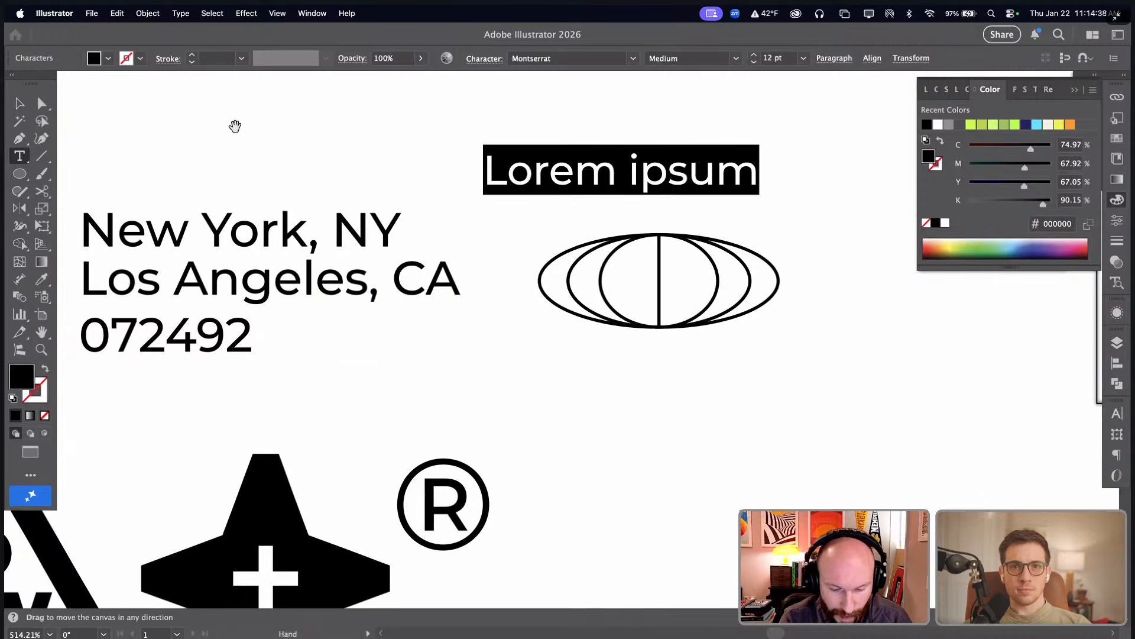
type("®")
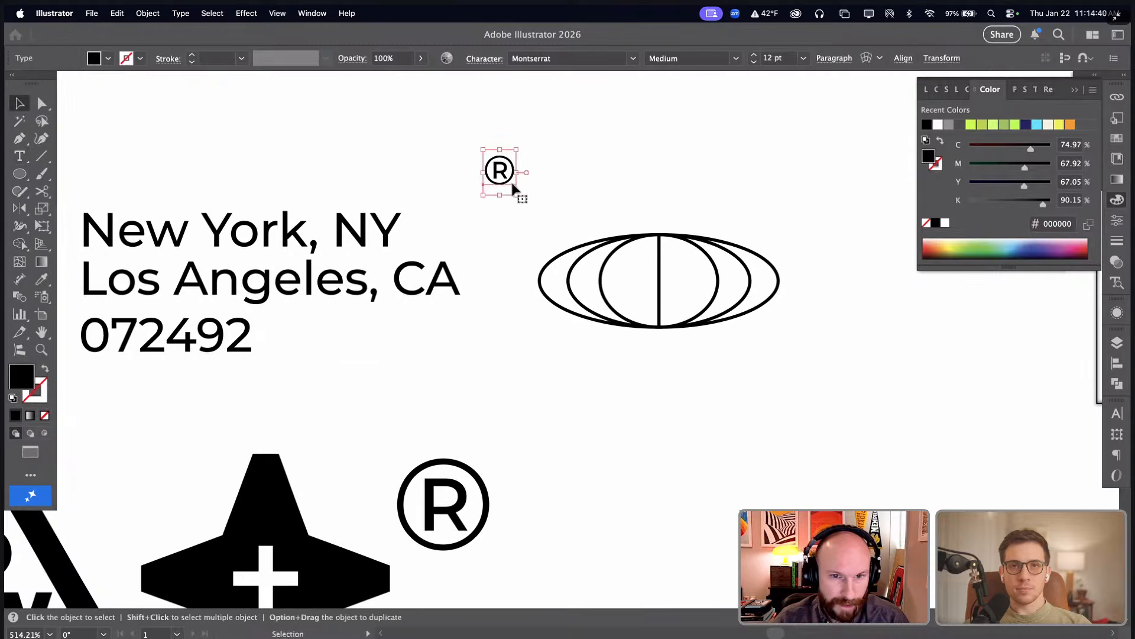
left_click_drag(512, 185, 477, 184)
- Try out the symbols ™ and ¡™£¢∞§¶•ª in the text after the small ®
left_click(477, 172)
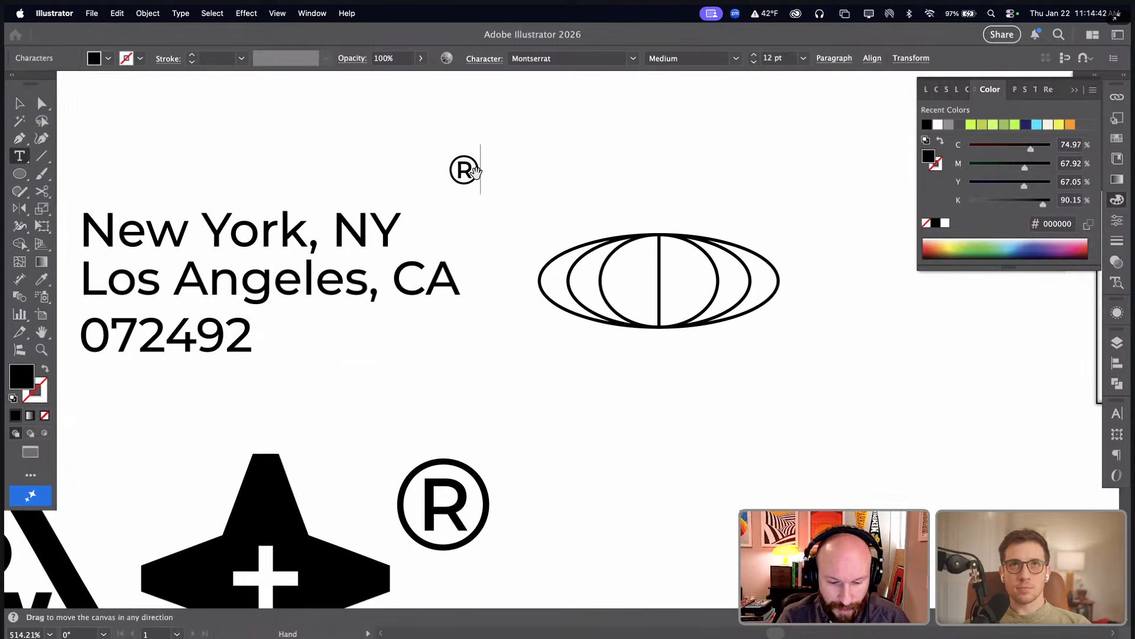
type("™")
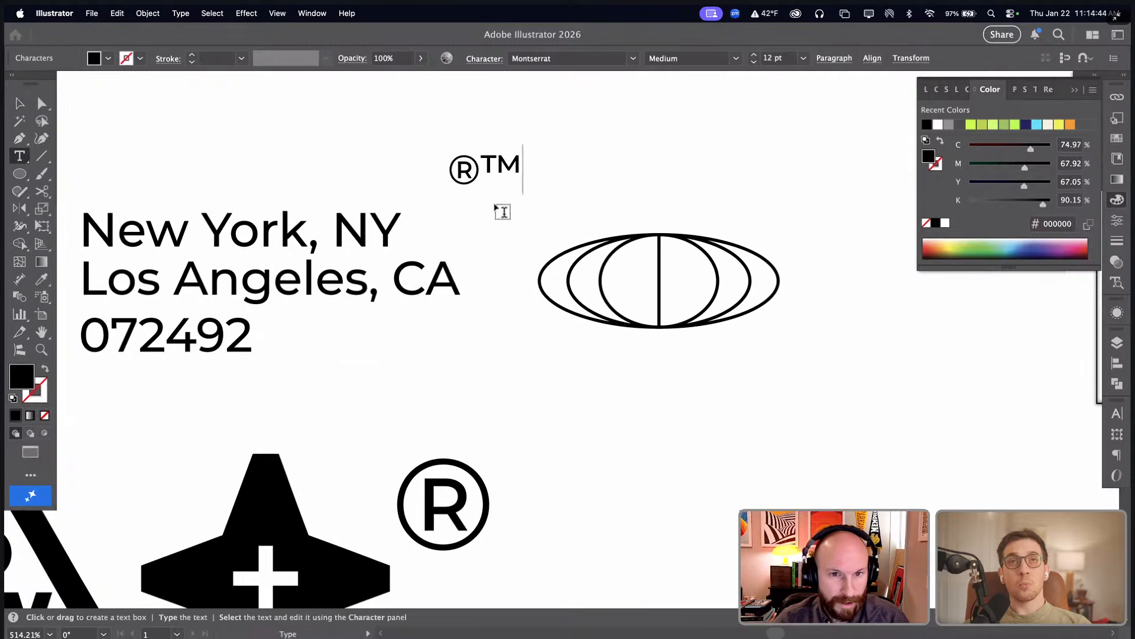
type("ç")
key("BackSpace")
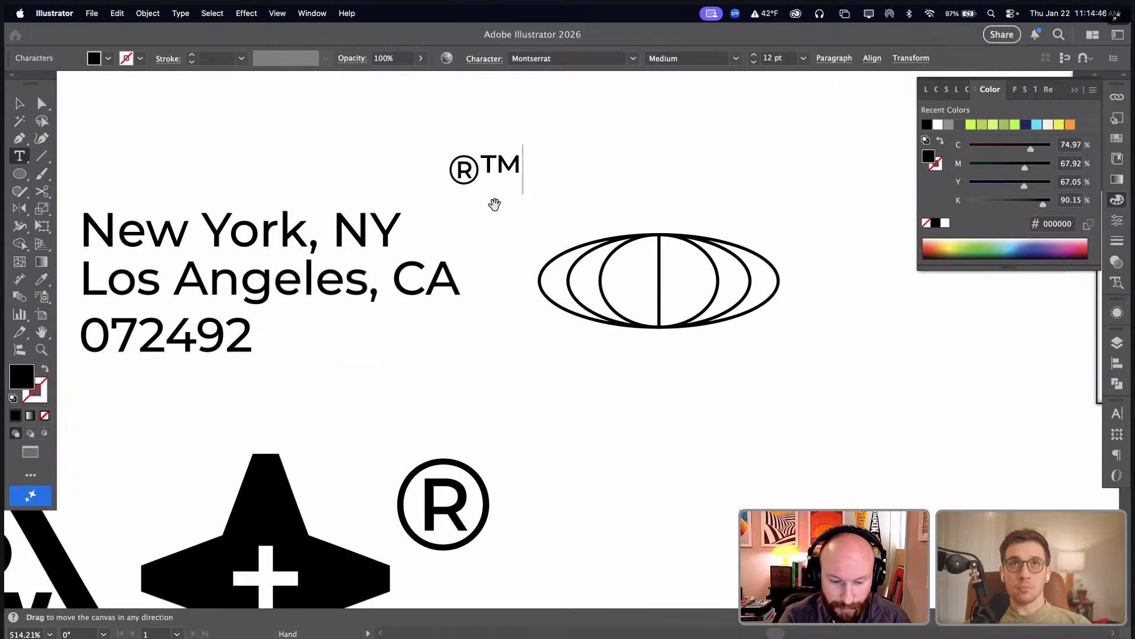
type("¡™£¢∞§¶•ª")
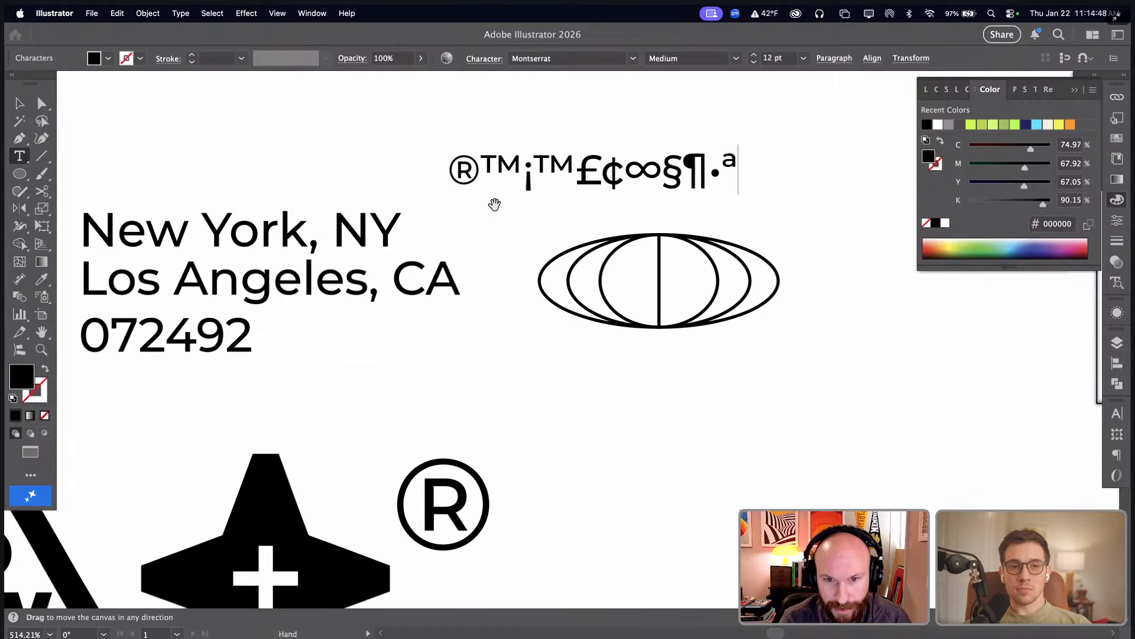
key("BackSpace")
key("BackSpace")
key("BackSpace")
key("BackSpace")
key("BackSpace")
key("BackSpace")
key("BackSpace")
key("BackSpace")
key("BackSpace")
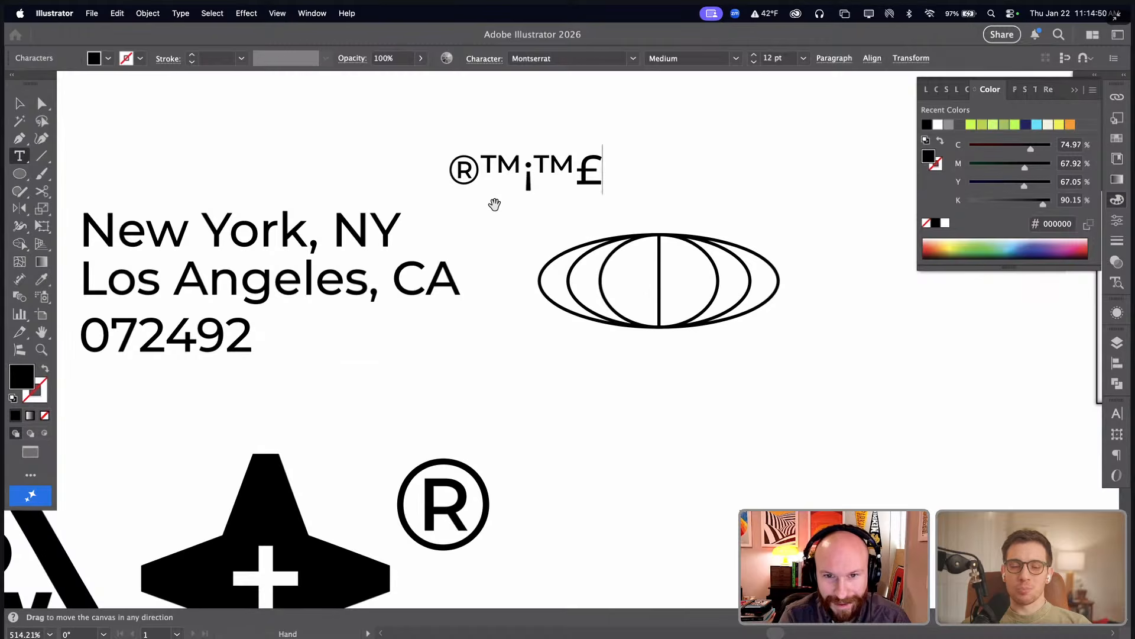
- Try out the symbols åœ∑´®†¥¨ˆøπ after the ®™ text and delete them
type("åœ∑´®†¥¨ˆøπ")
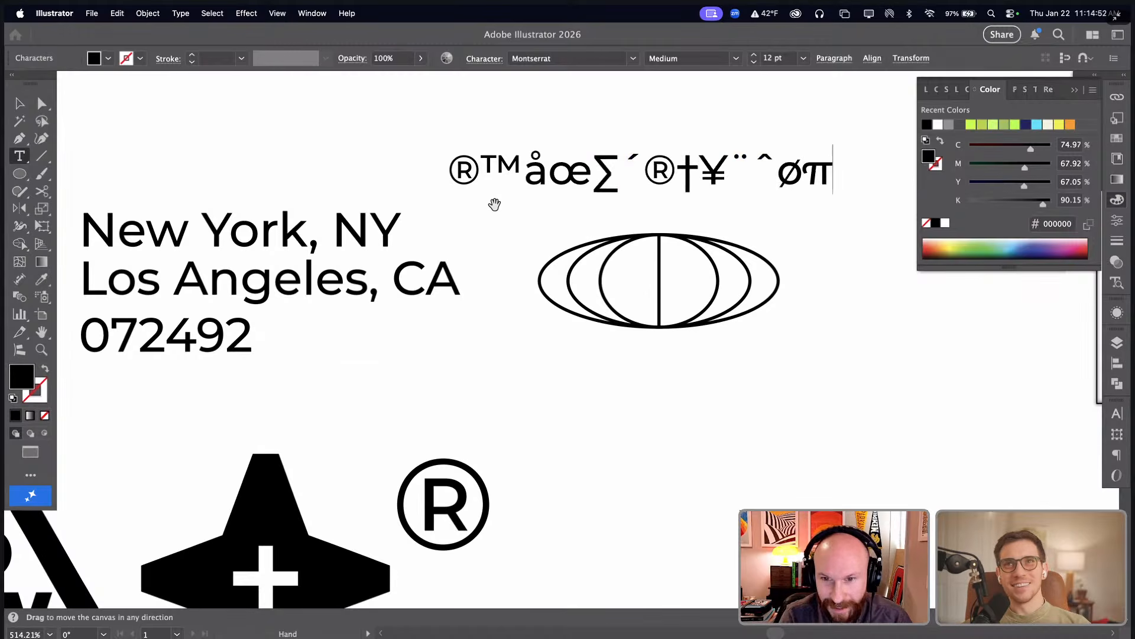
key("BackSpace")
key("BackSpace")
key("BackSpace")
key("BackSpace")
key("BackSpace")
key("BackSpace")
key("BackSpace")
key("BackSpace")
key("BackSpace")
key("BackSpace")
key("BackSpace")
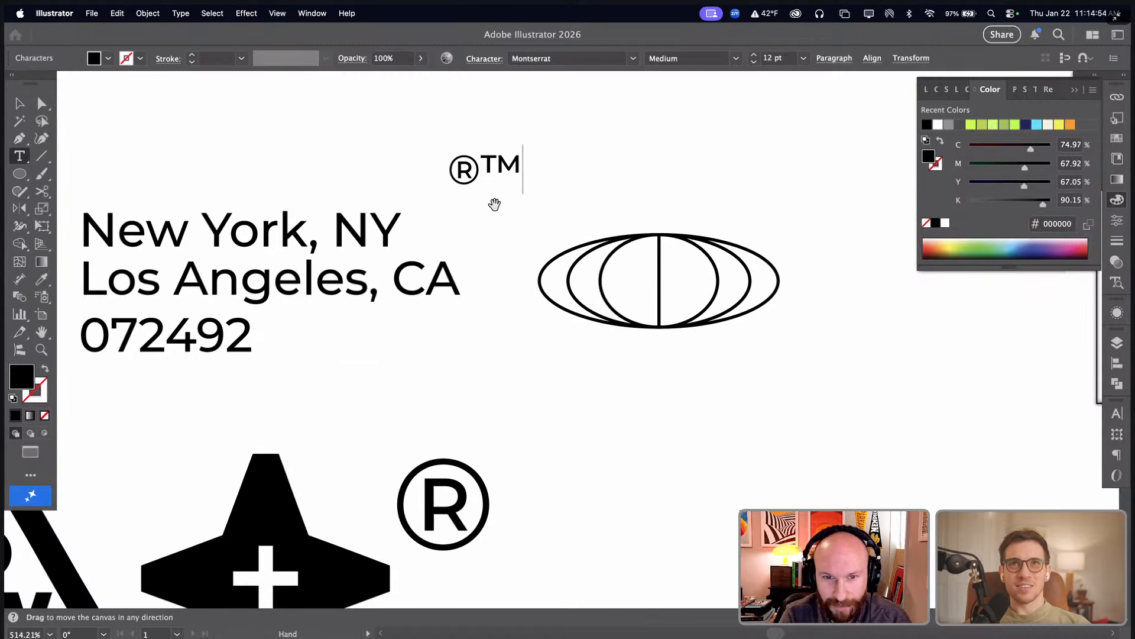
- Try out more special characters such as åß∂ƒ©˙∆˚¬ and delete everything after the small ®
type("åß∂ƒ©˙∆˚¬")
key("BackSpace")
key("BackSpace")
key("BackSpace")
key("BackSpace")
key("BackSpace")
key("BackSpace")
key("BackSpace")
key("BackSpace")
key("BackSpace")
key("BackSpace")
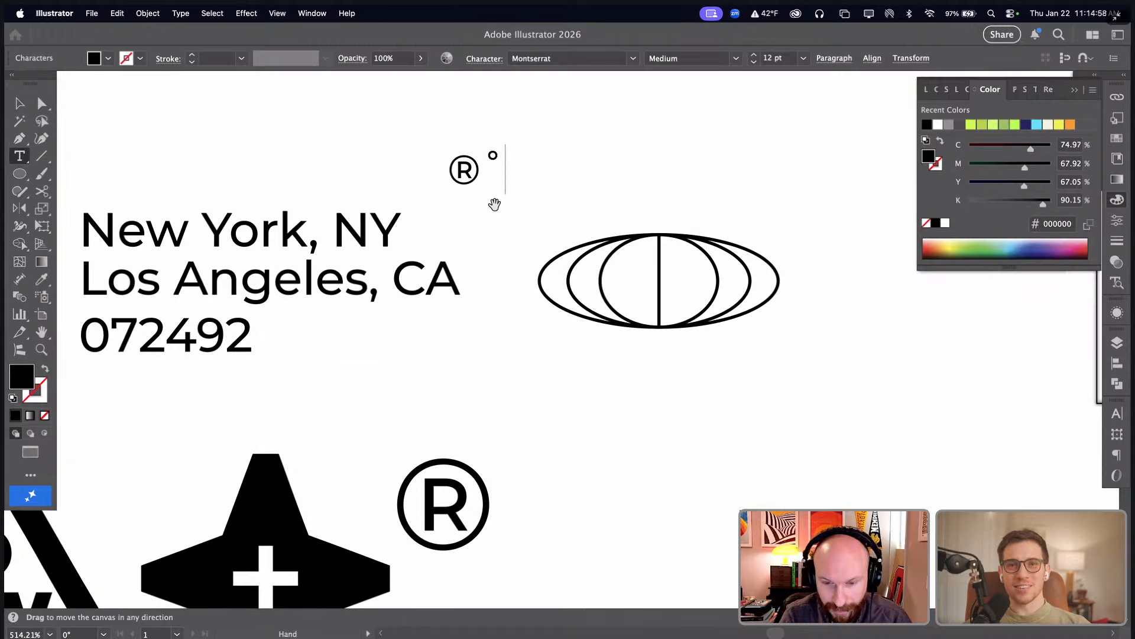
type("∆")
key("BackSpace")
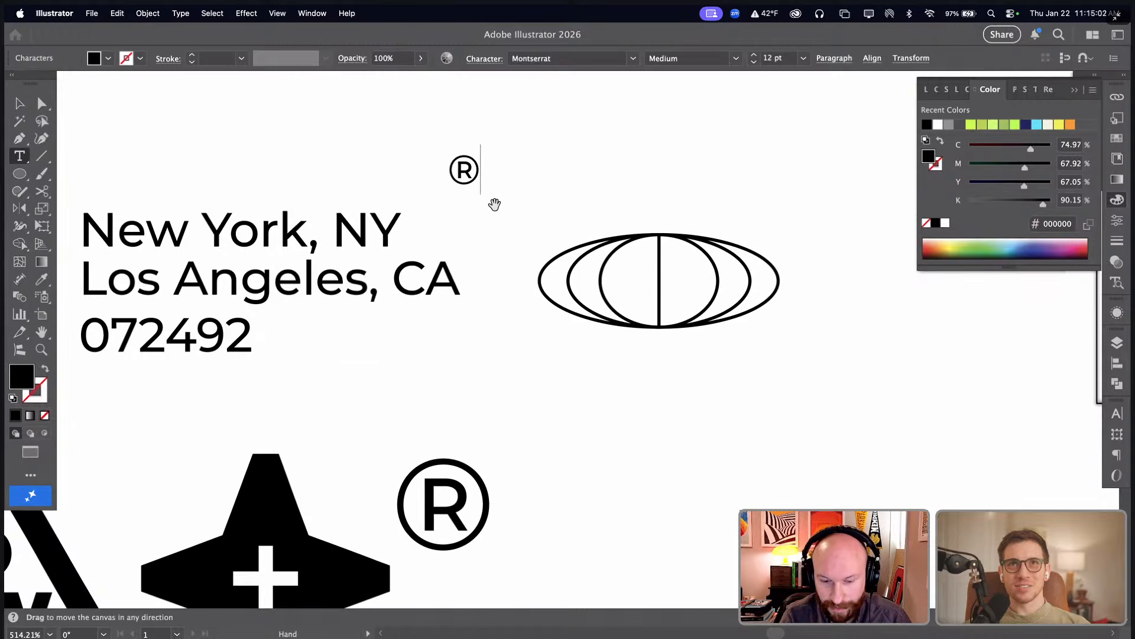
- Try out the special characters åß∂ƒ©˙˙˙ after the small ® and delete them again
type("åß∂ƒ©˙˙˙")
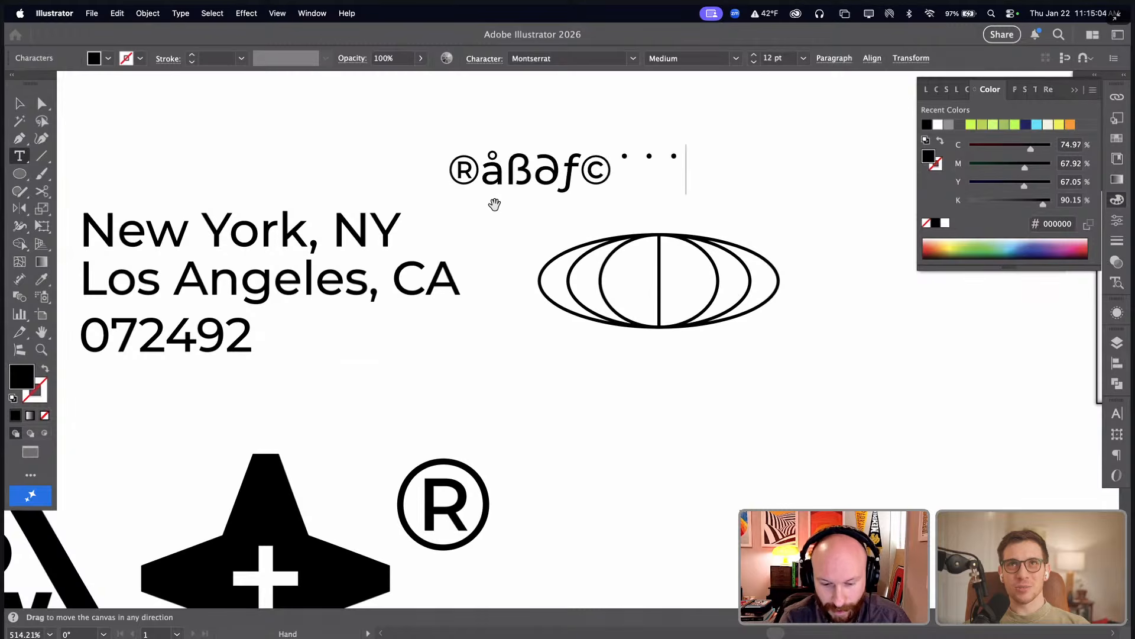
key("BackSpace")
key("BackSpace")
key("BackSpace")
key("BackSpace")
key("BackSpace")
key("BackSpace")
key("BackSpace")
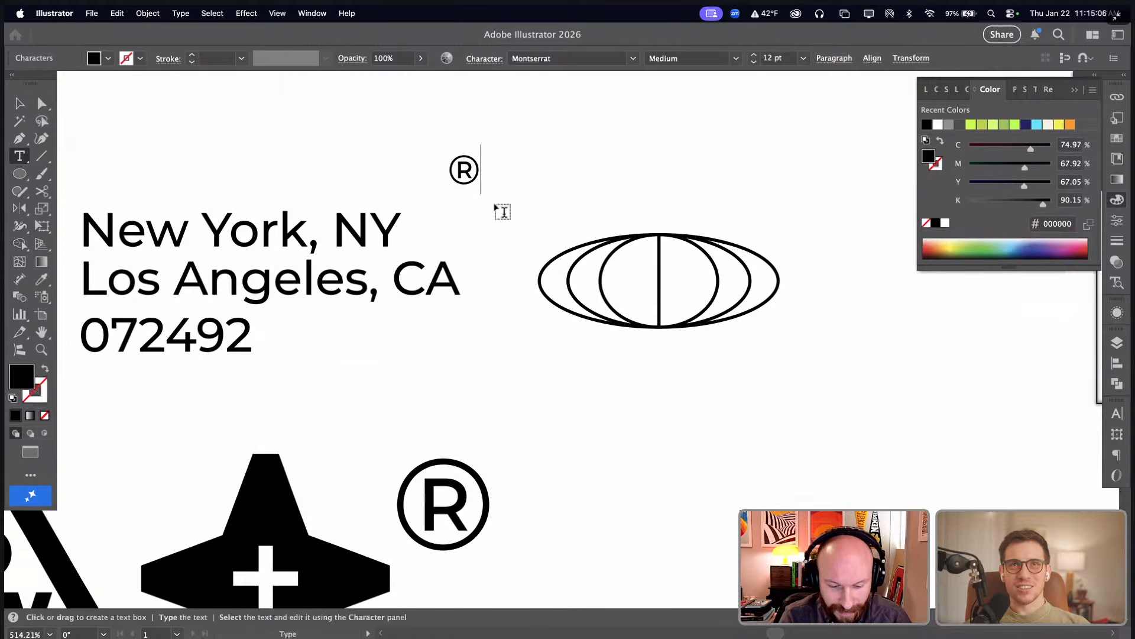
- Add © and ™ after the small ® so the line reads ®©™, and move it slightly up and left
type("©")
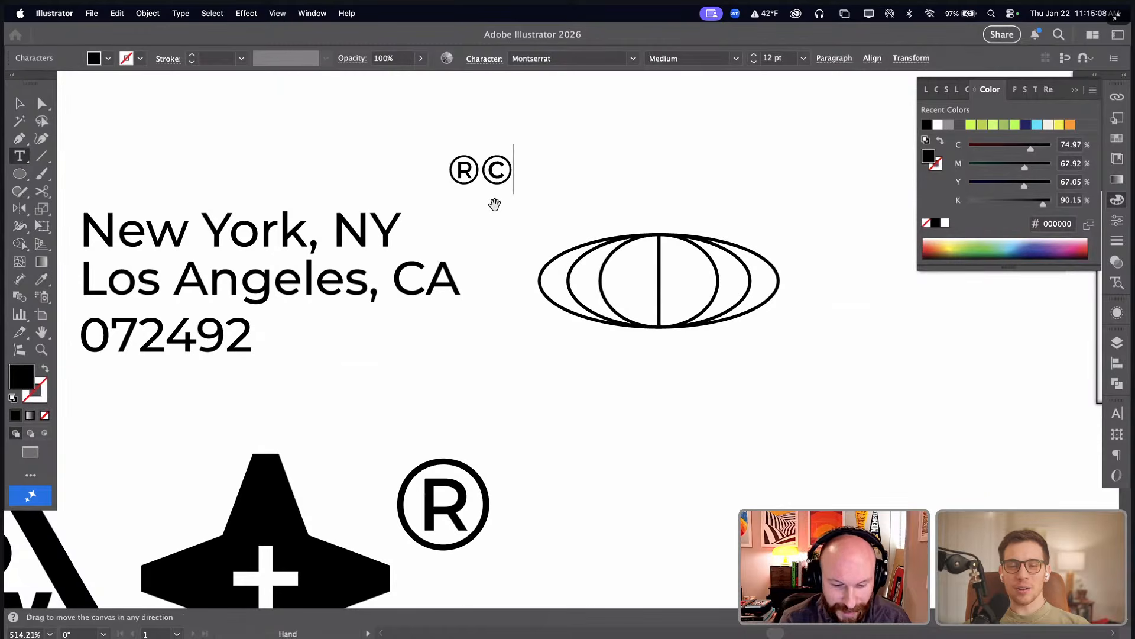
type("™")
key("Escape")
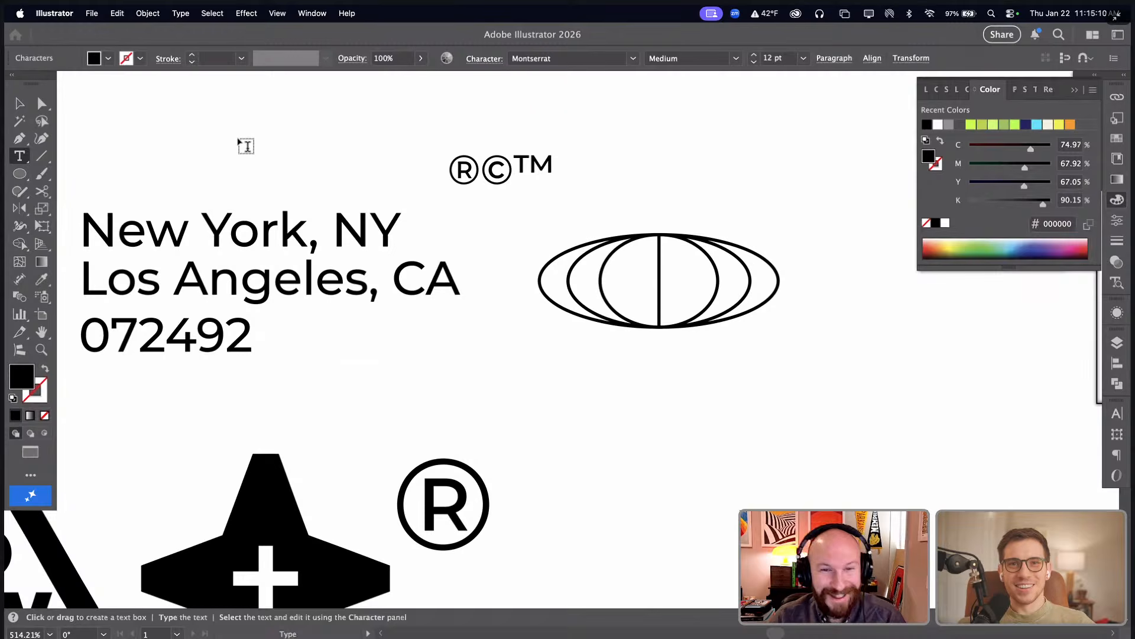
left_click(19, 103)
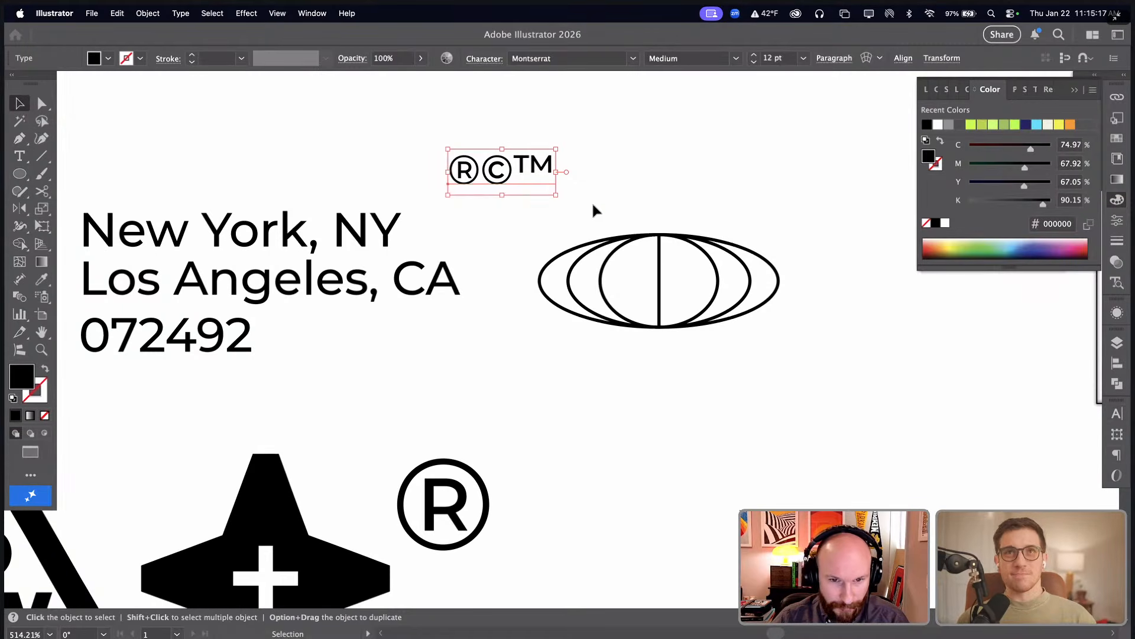
left_click_drag(519, 163, 444, 136)
- Narrow the two inner ellipses of the nested-ellipse icon slightly, keeping them centred on the vertical line
key("super+minus")
key("super+minus")
key("super+minus")
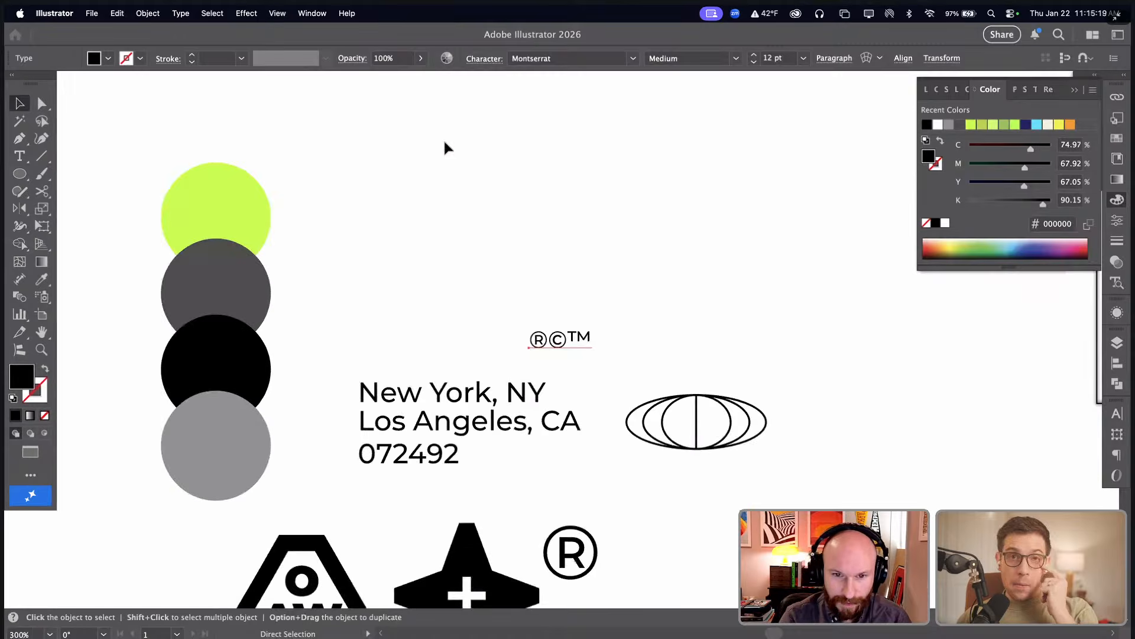
scroll(528, 342, "down", 4)
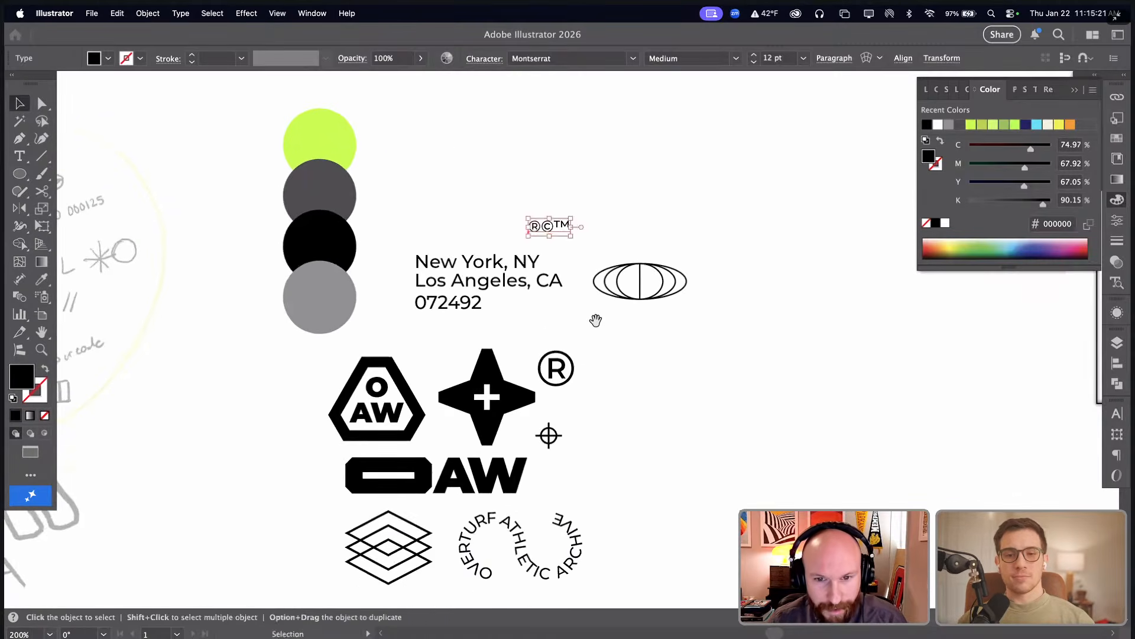
left_click_drag(616, 361, 633, 348)
left_click(710, 297)
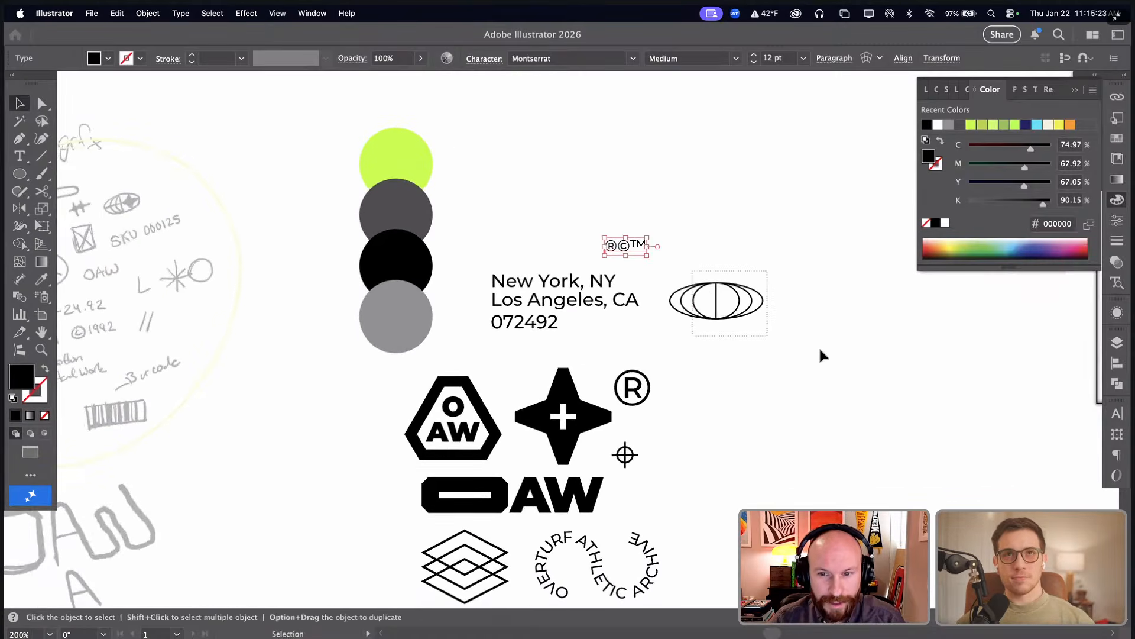
left_click(820, 355)
left_click_drag(565, 243, 860, 399)
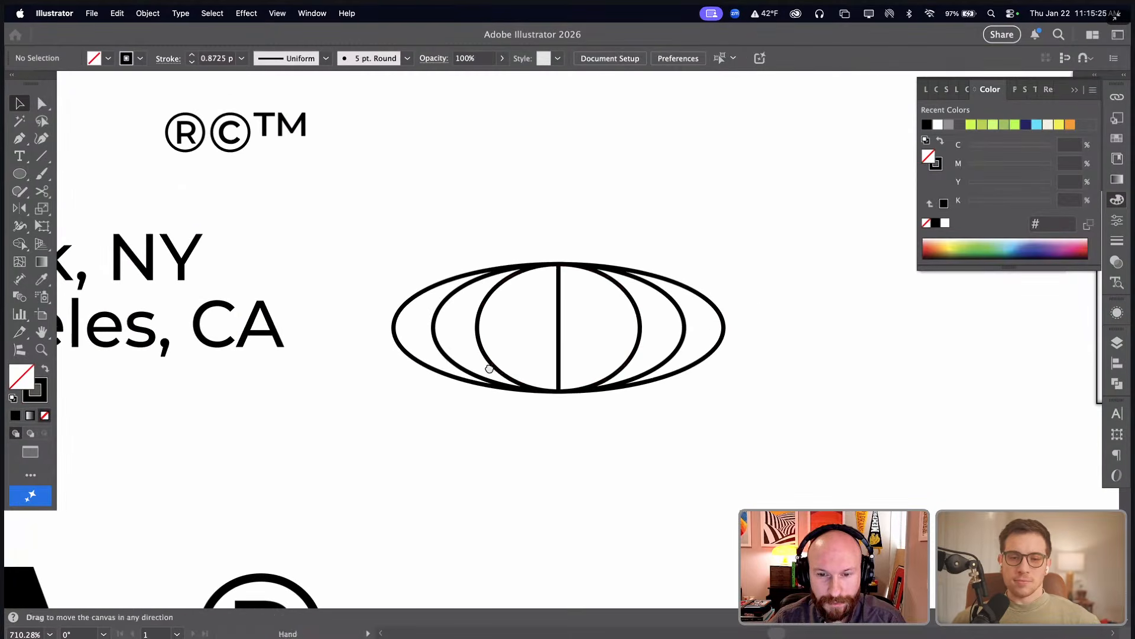
left_click_drag(491, 367, 578, 262)
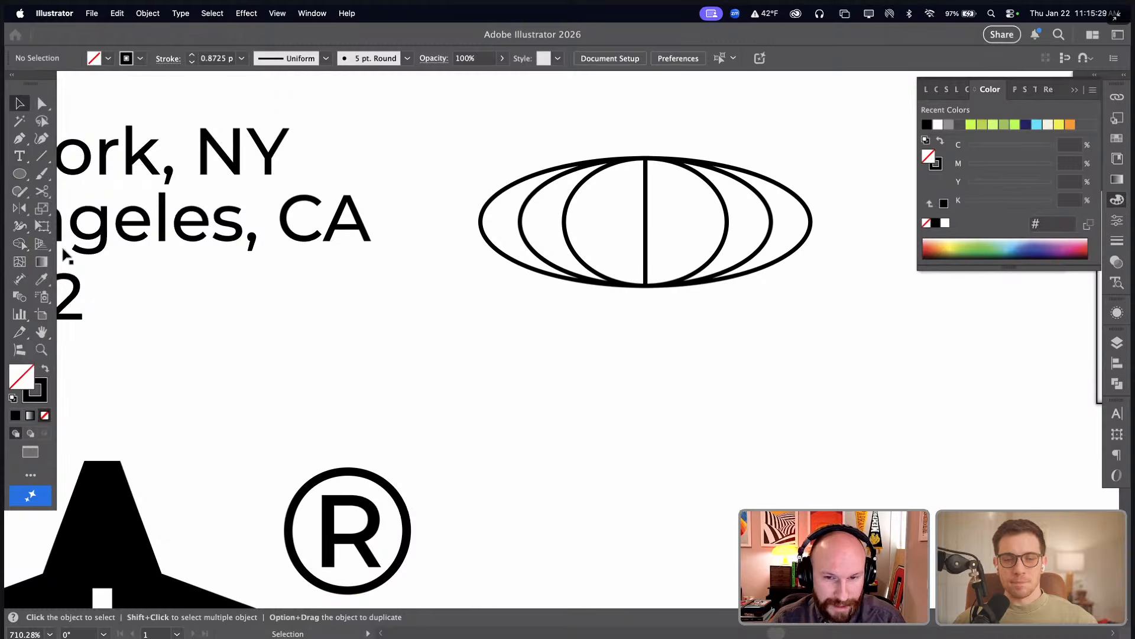
left_click(572, 240)
left_click_drag(563, 223, 528, 225)
- Match the stroke of all the nested ellipses and the vertical line to 0.8258 pt with the Eyedropper
left_click_drag(491, 91, 822, 386)
key("i")
left_click(700, 262)
key("super+shift+a")
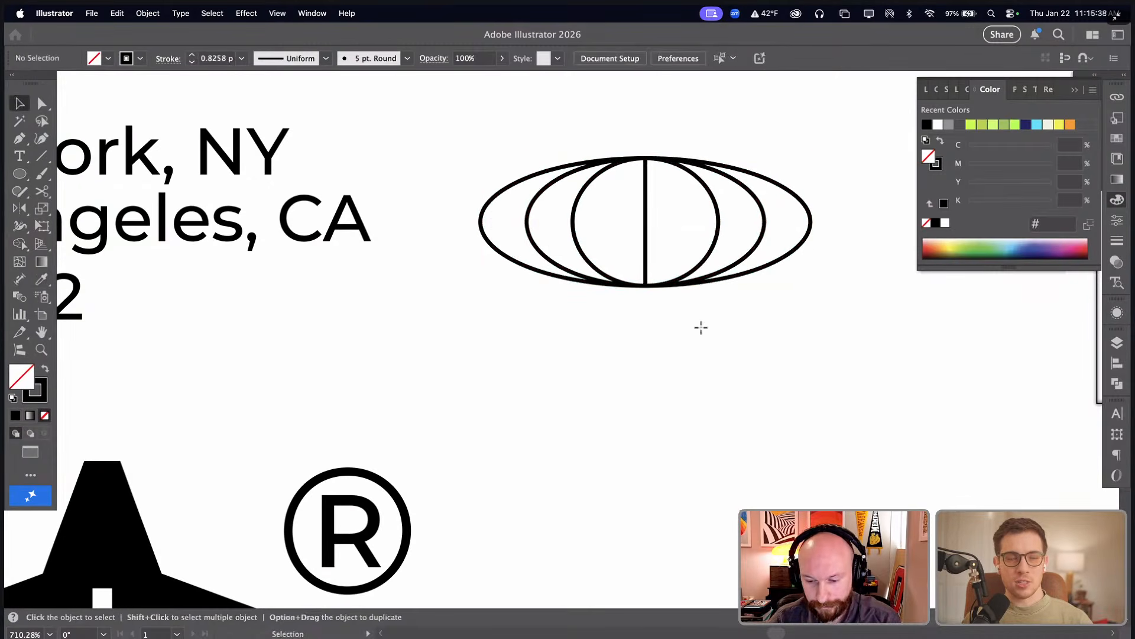
- Draw a horizontal line through the middle of the nested ellipses, spanning the full width of the outer one
key("backslash")
left_click_drag(481, 221, 811, 222)
key("v")
key("super+shift+a")
- Group the nested ellipses and their two crossing lines into one globe object
key("super+minus")
key("super+minus")
key("super+minus")
key("super+minus")
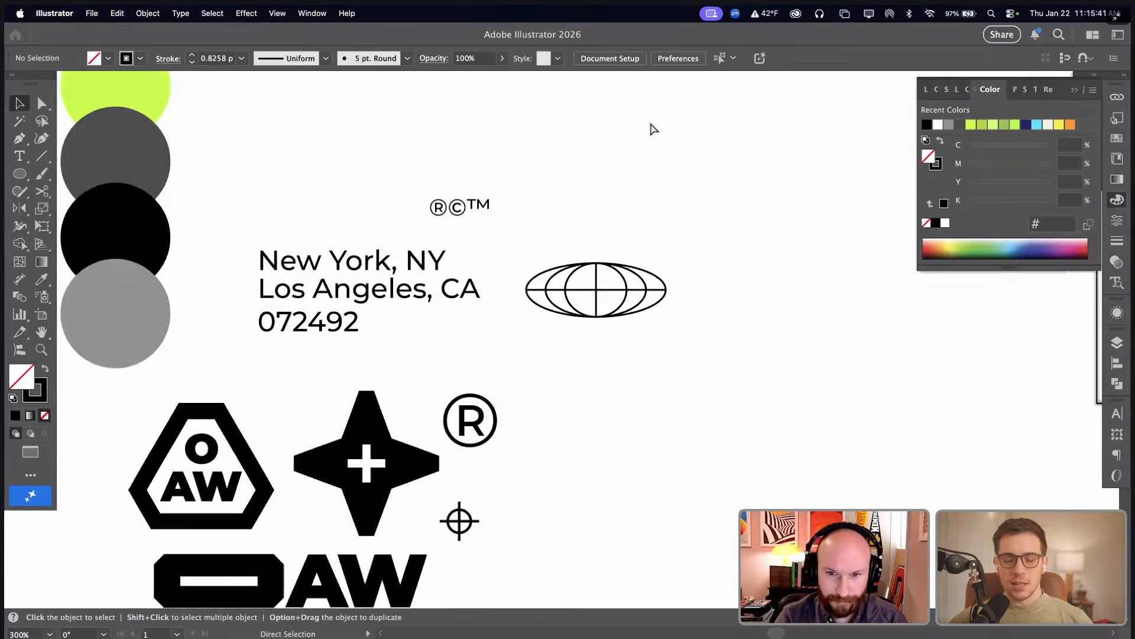
left_click_drag(294, 256, 398, 237)
left_click_drag(862, 241, 780, 253)
left_click_drag(770, 254, 893, 340)
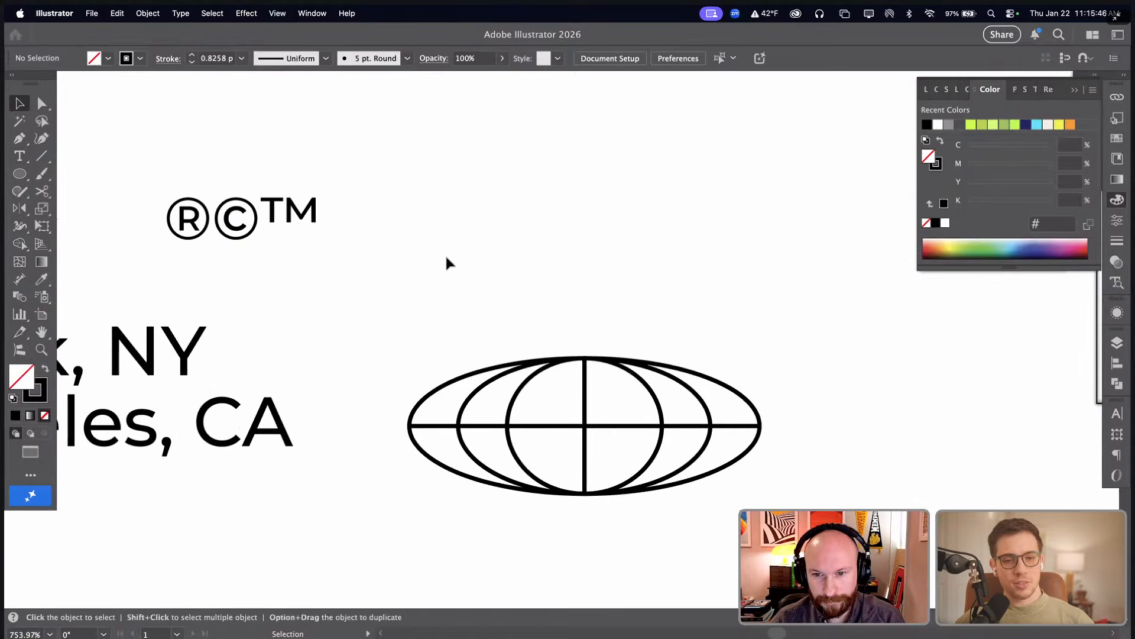
left_click_drag(467, 352, 752, 514)
key("super+g")
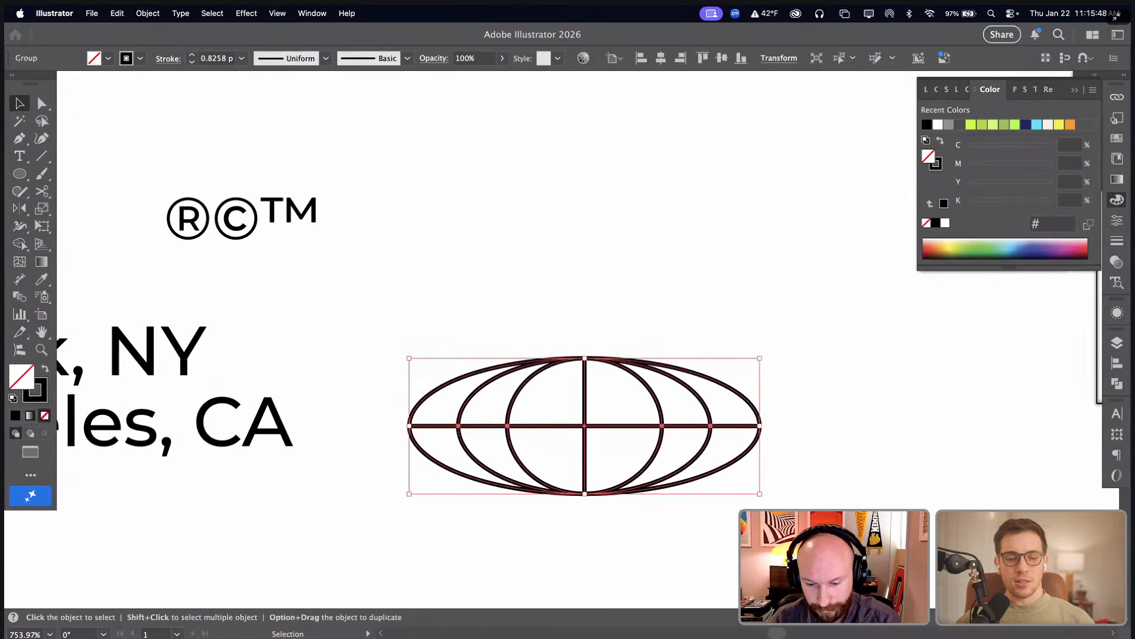
- Draw a black-filled, unstroked ellipse about 0.16 × 0.07 in and copy it so one sits at each corner of the globe
key("l")
mouse_move(408, 321)
left_mouse_down()
mouse_move(466, 347)
mouse_move(448, 518)
left_mouse_up()
key("shift+x")
key("v")
left_click(507, 336)
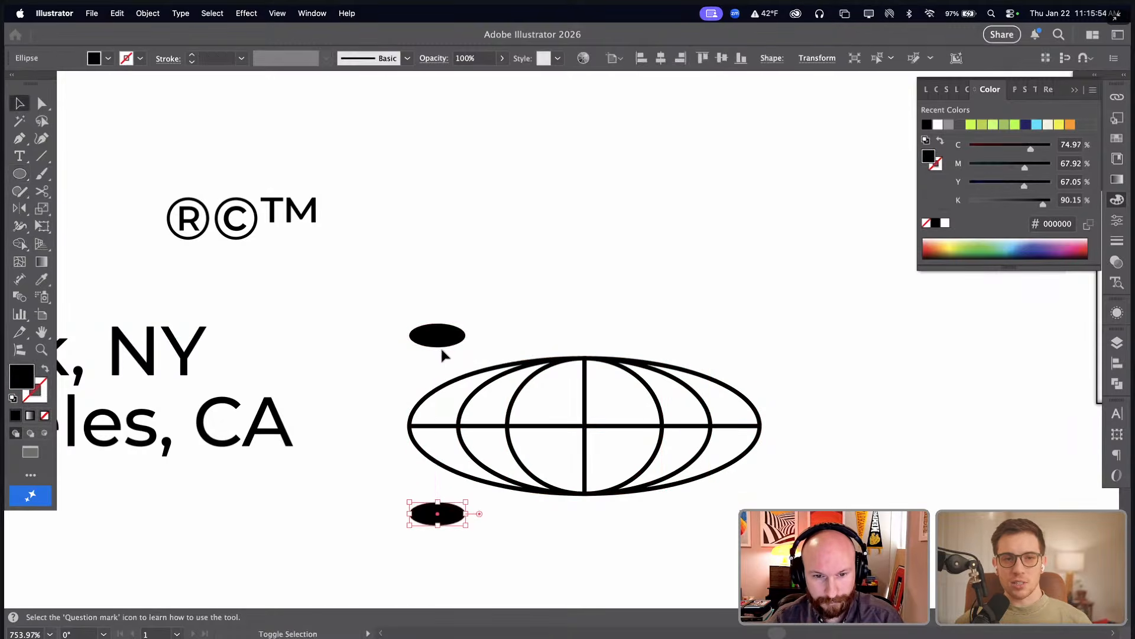
left_click(442, 340, "shift")
left_click_drag(441, 340, 735, 357)
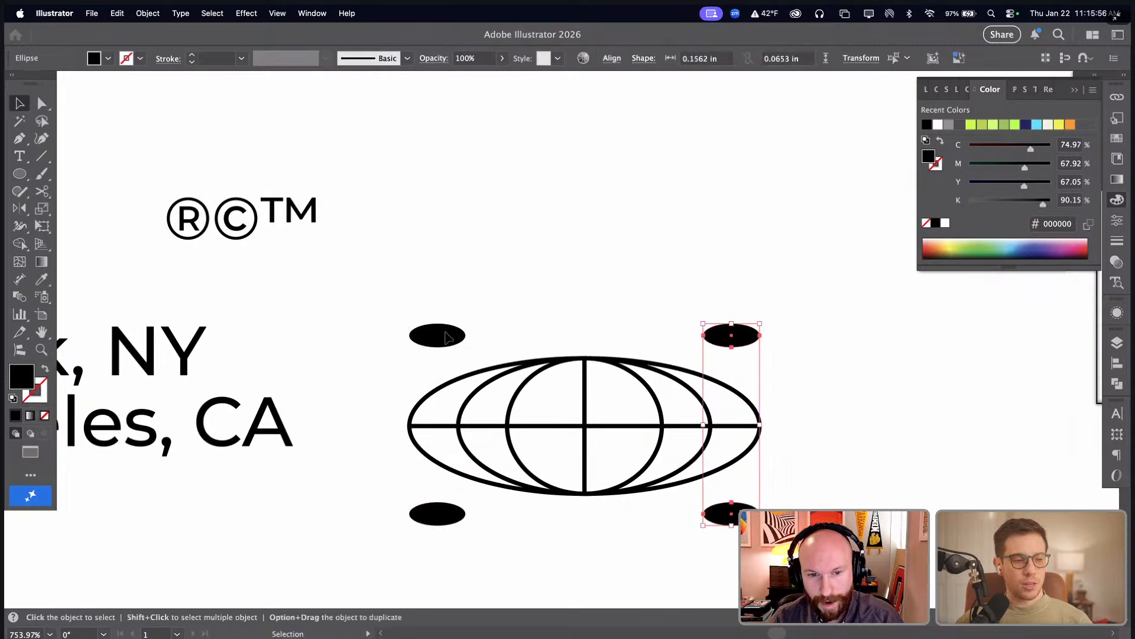
- Group the four small black ellipses around the globe
left_click_drag(350, 305, 765, 358)
left_click_drag(824, 504, 414, 554)
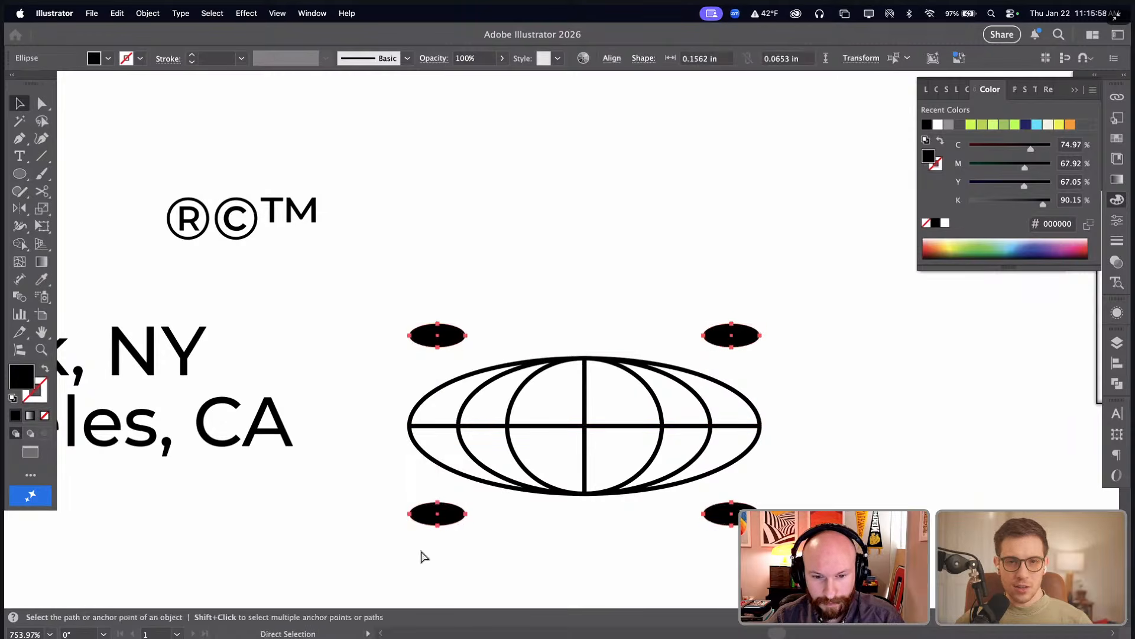
key("super+g")
- Centre the corner-ellipse group and the globe vertically using Align to Selection, and group them together
left_click_drag(372, 295, 758, 537)
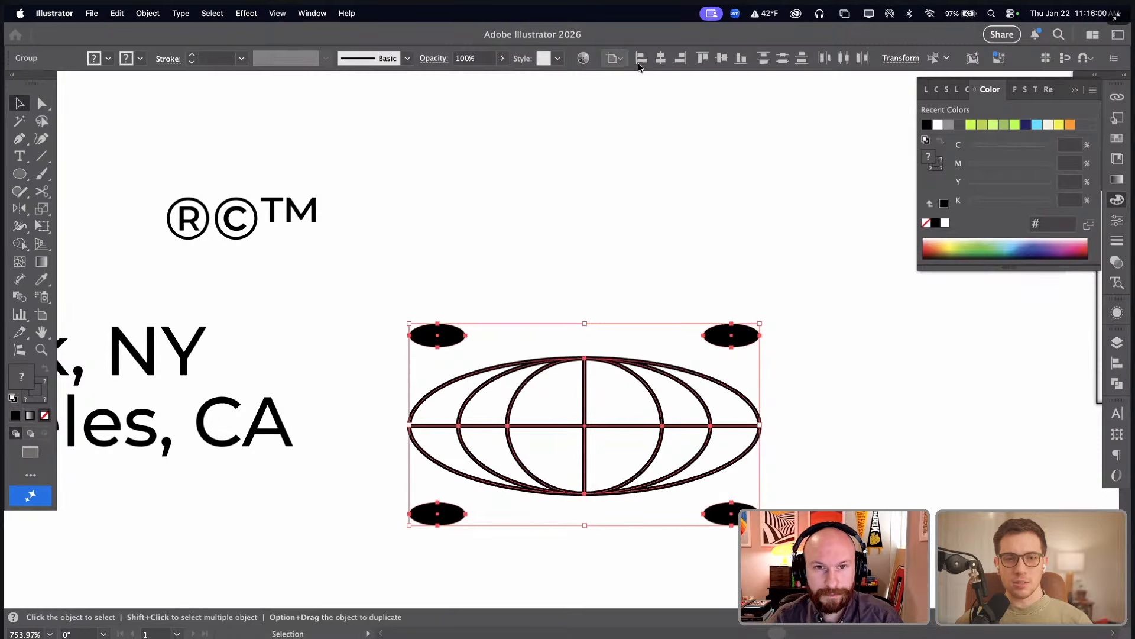
left_click(722, 61)
key("super+z")
left_click(612, 62)
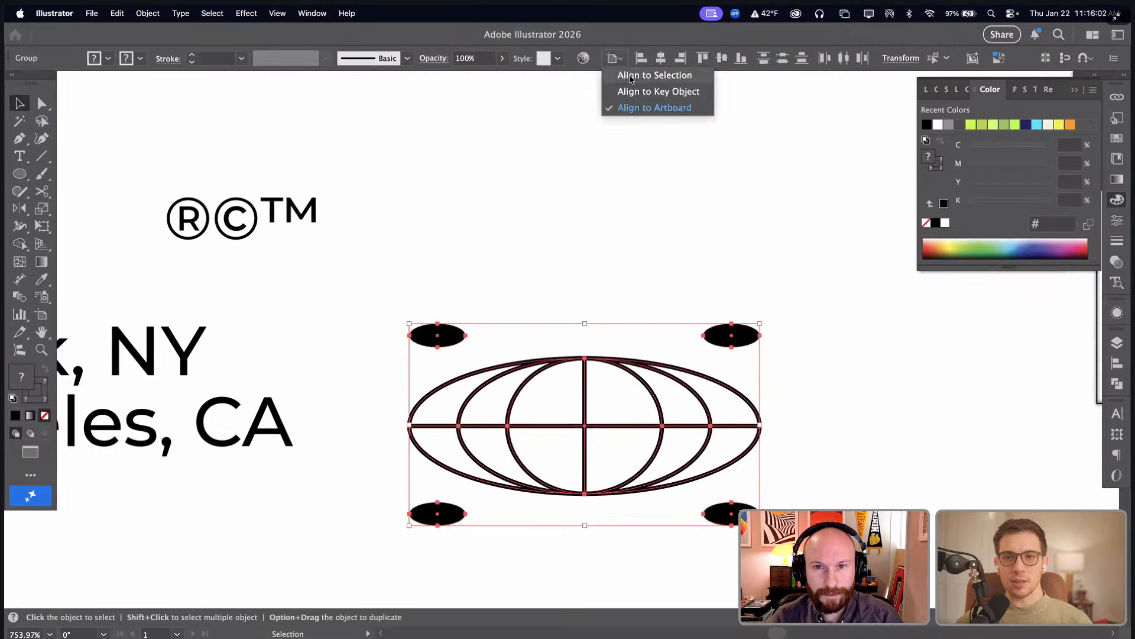
left_click(646, 73)
left_click(723, 117)
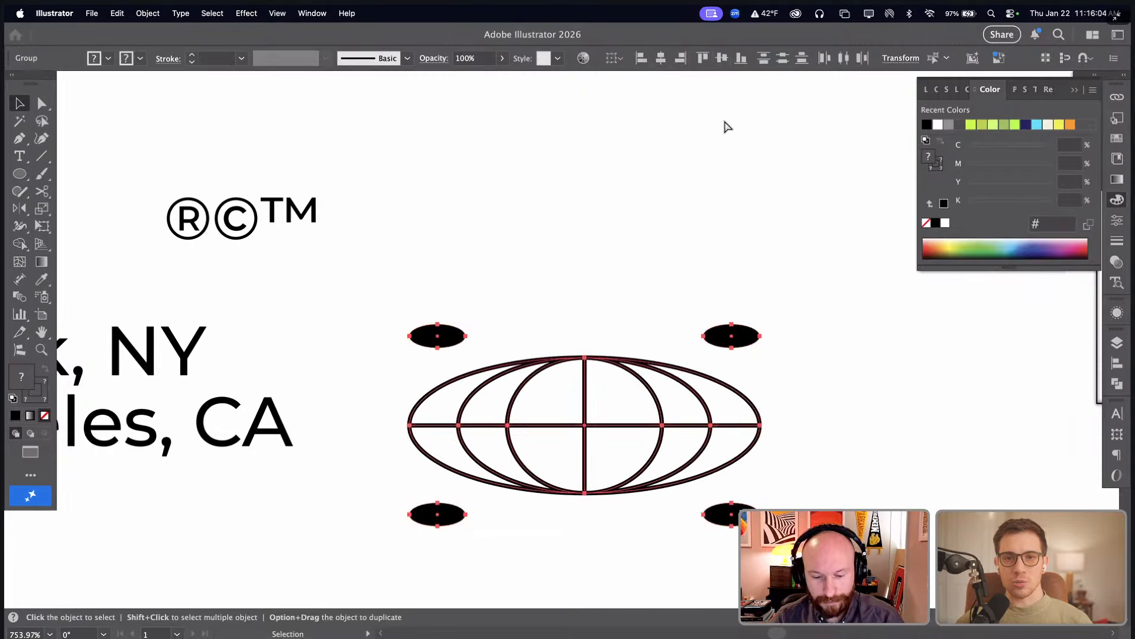
- Increase the stroke of the globe's lines to 2 pt, leaving the four corner ellipses as they are
key("super+minus")
key("super+minus")
key("super+minus")
key("super+minus")
key("super+minus")
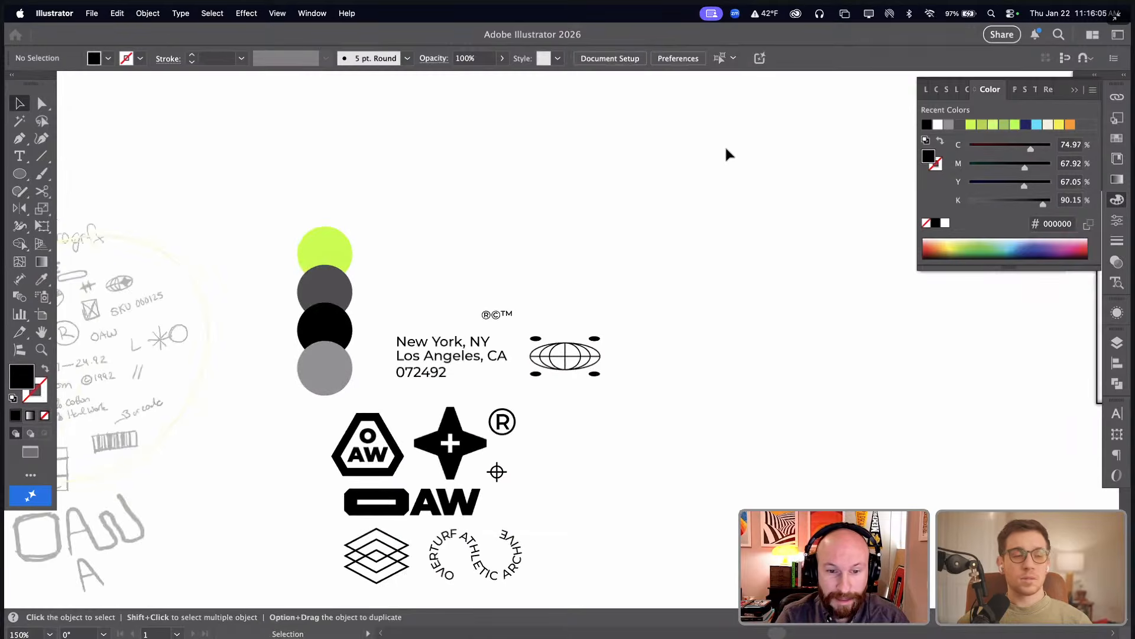
key("super+space")
left_click_drag(360, 256, 730, 429)
left_click_drag(655, 431, 607, 429)
left_click(710, 376)
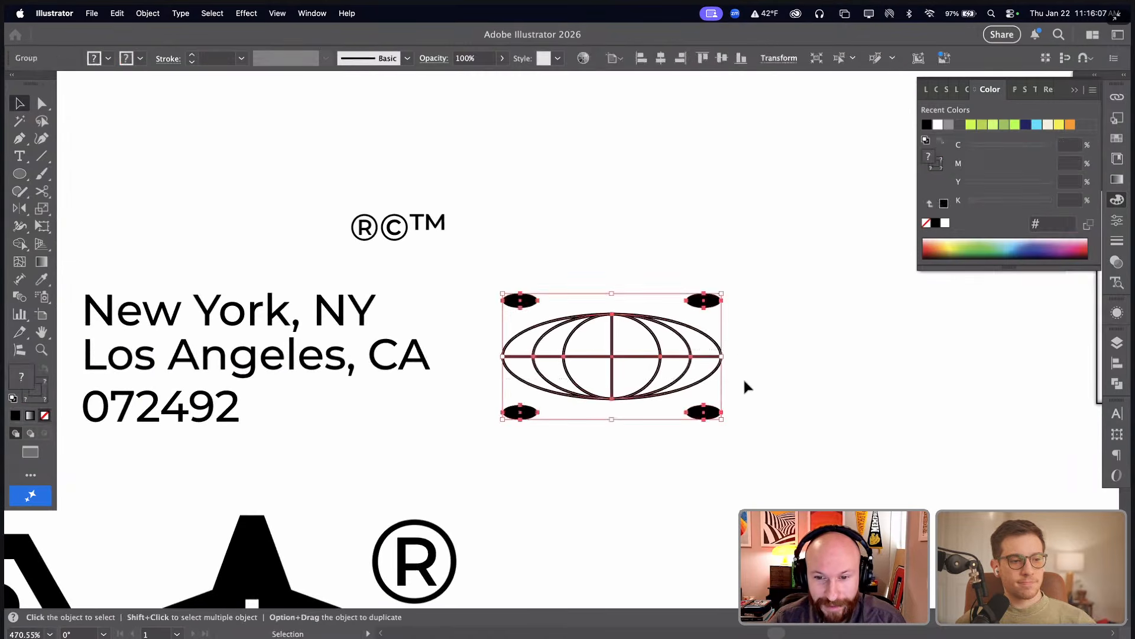
scroll(746, 361, "up", 1)
left_click(747, 356)
key("a")
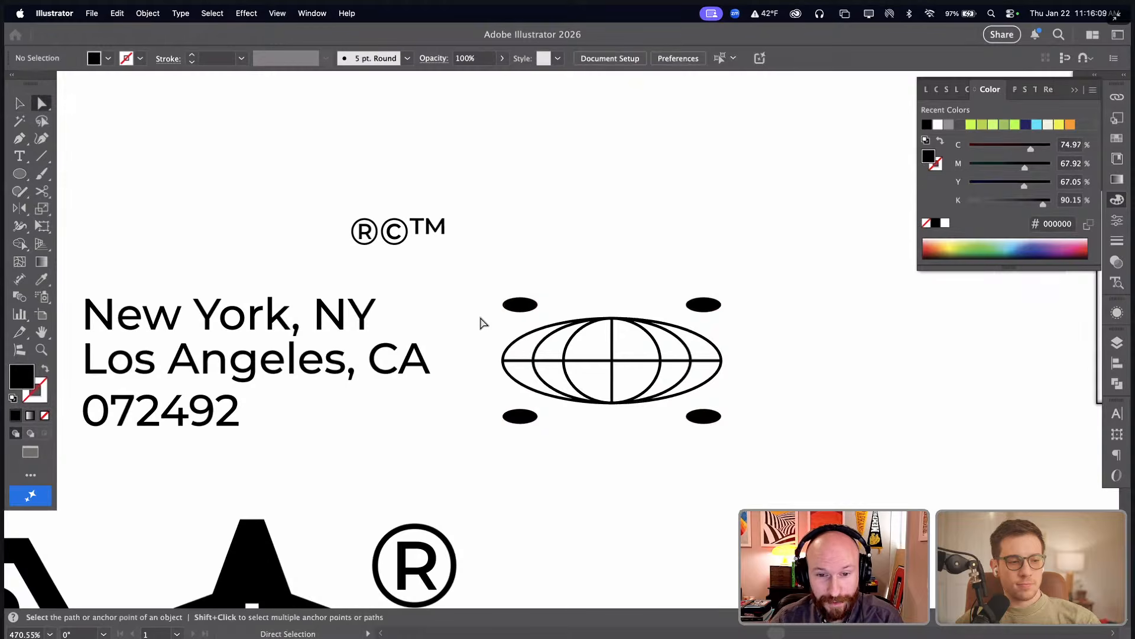
left_click_drag(733, 384, 741, 409)
left_click(190, 55)
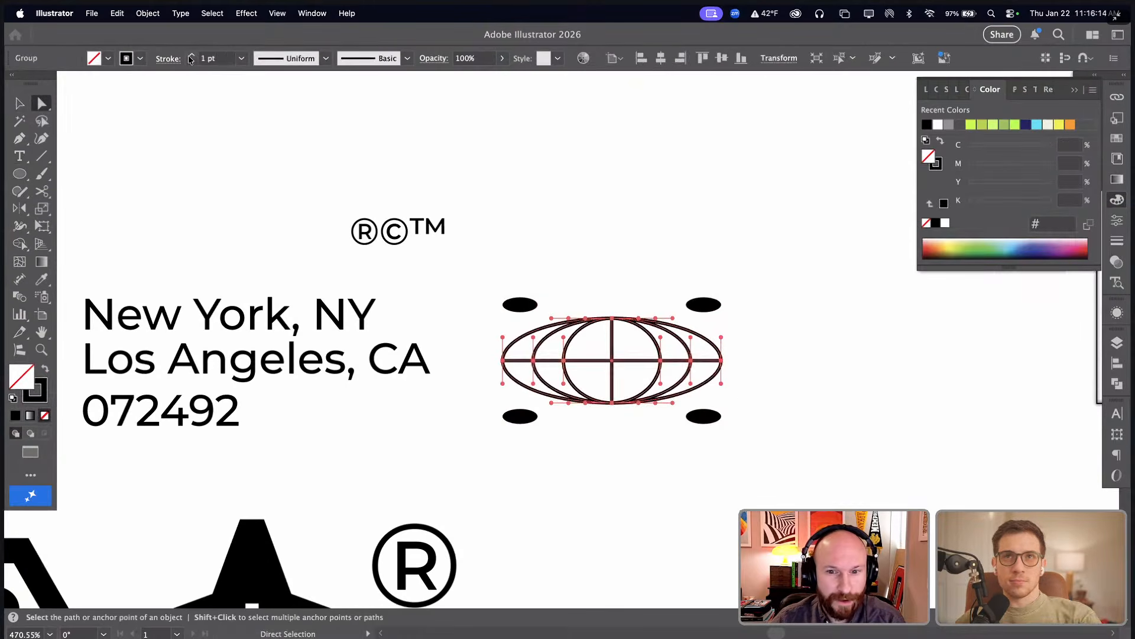
left_click(190, 56)
key("v")
left_click(492, 211)
- Move the two city lines and the number line together up and closer to the colour circles
left_click_drag(436, 230, 841, 467)
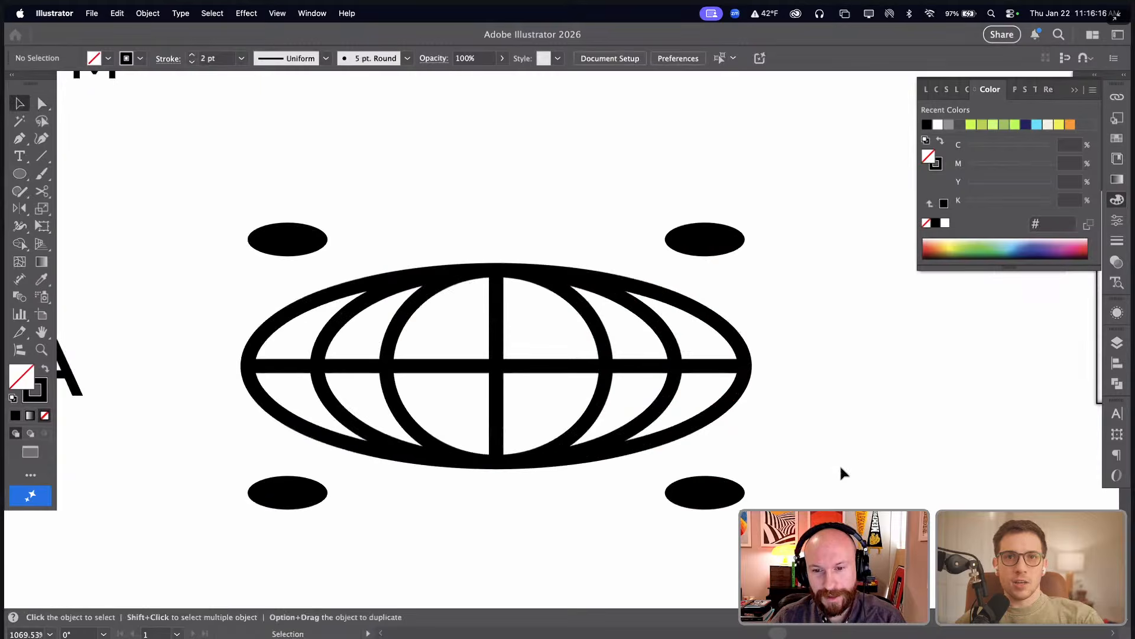
key("super+minus")
key("super+minus")
key("super+minus")
key("super+minus")
key("super+minus")
key("super+minus")
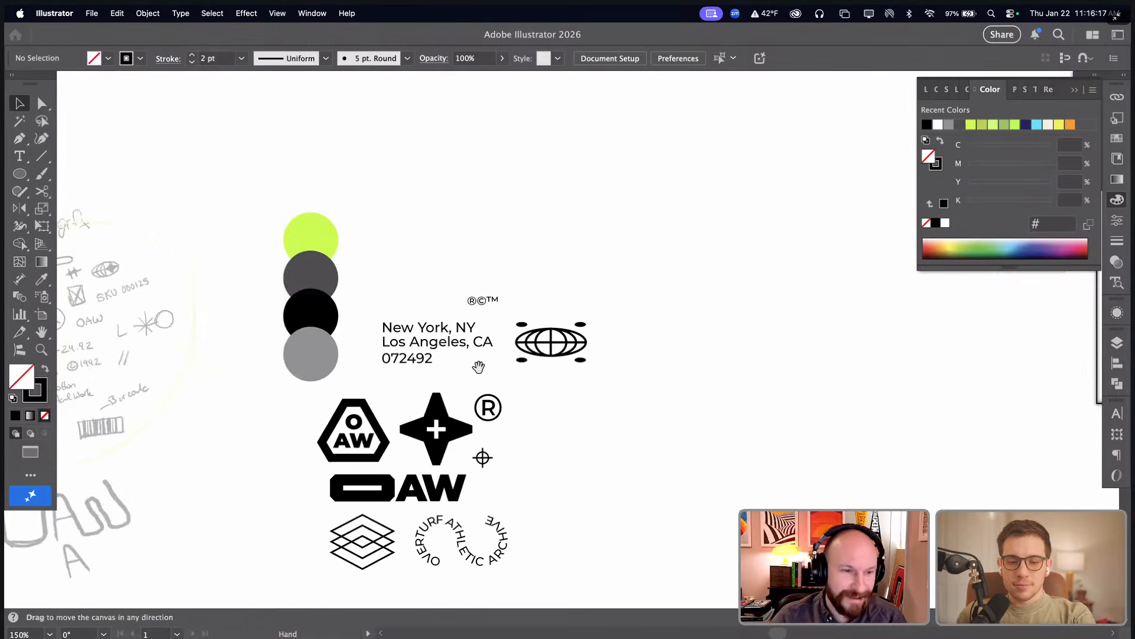
left_click_drag(476, 367, 613, 374)
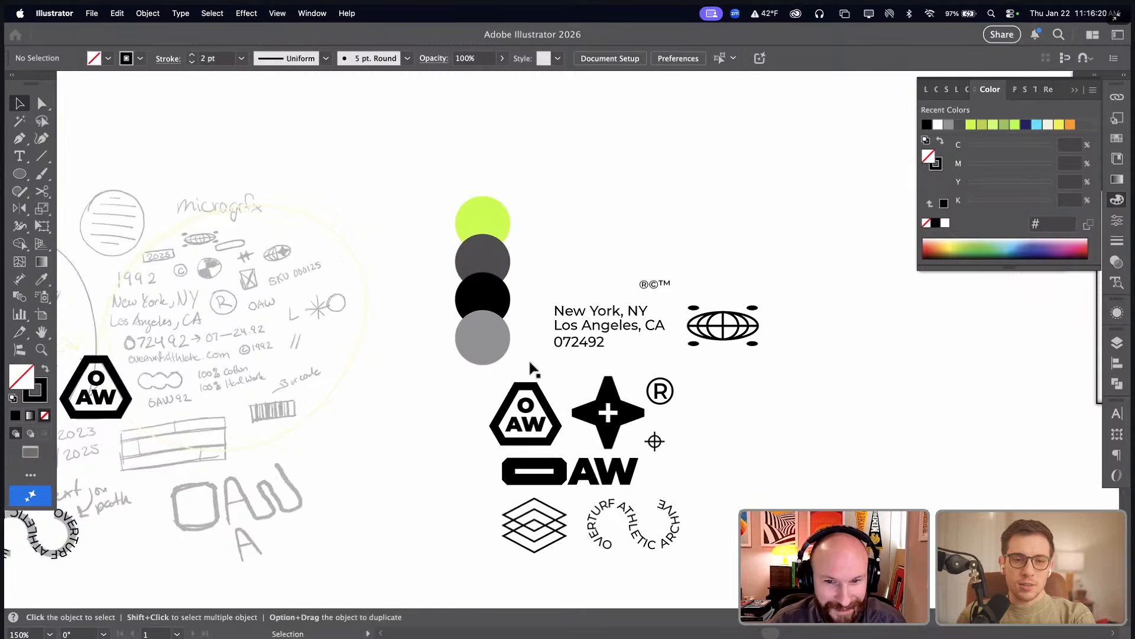
left_click_drag(397, 293, 807, 437)
left_click_drag(692, 372, 479, 427)
left_click_drag(402, 259, 644, 383)
left_click_drag(572, 310, 511, 108)
left_click(502, 178)
- Copy the number line straight down and change the copy's text to overturfathletic.com
left_click_drag(421, 171, 422, 278)
key("t")
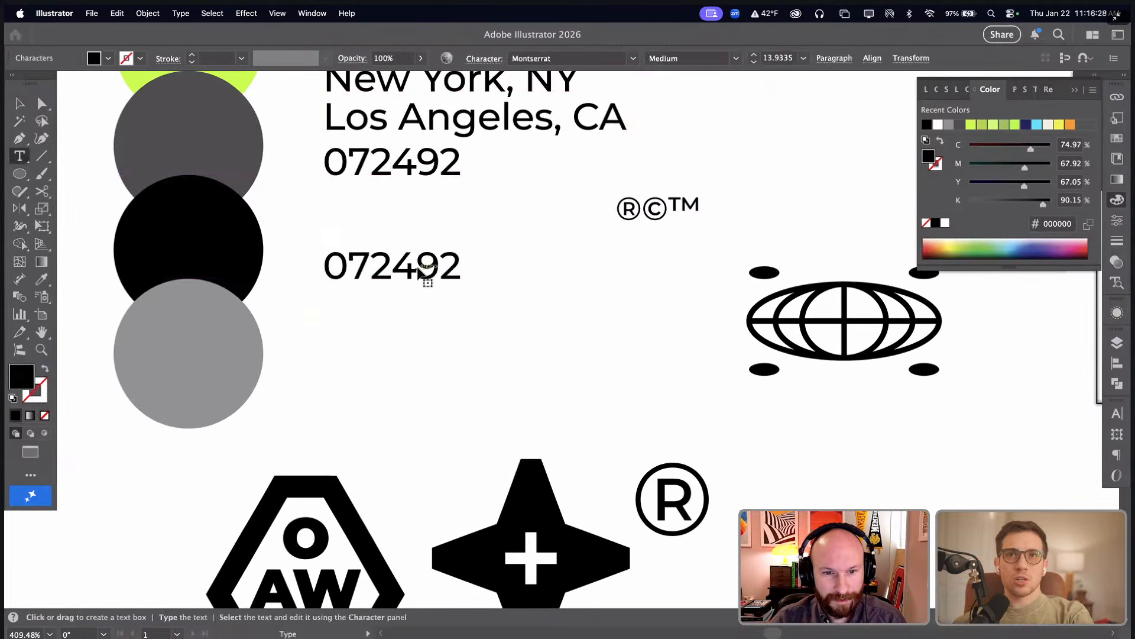
double_click(422, 274)
type("overturf")
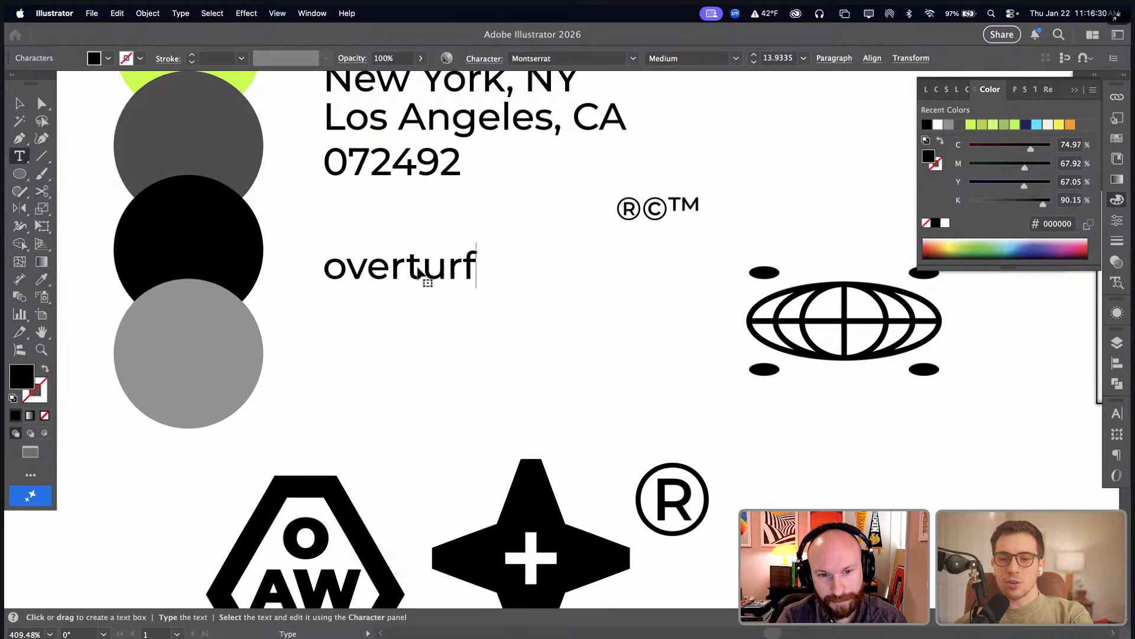
type("athletic")
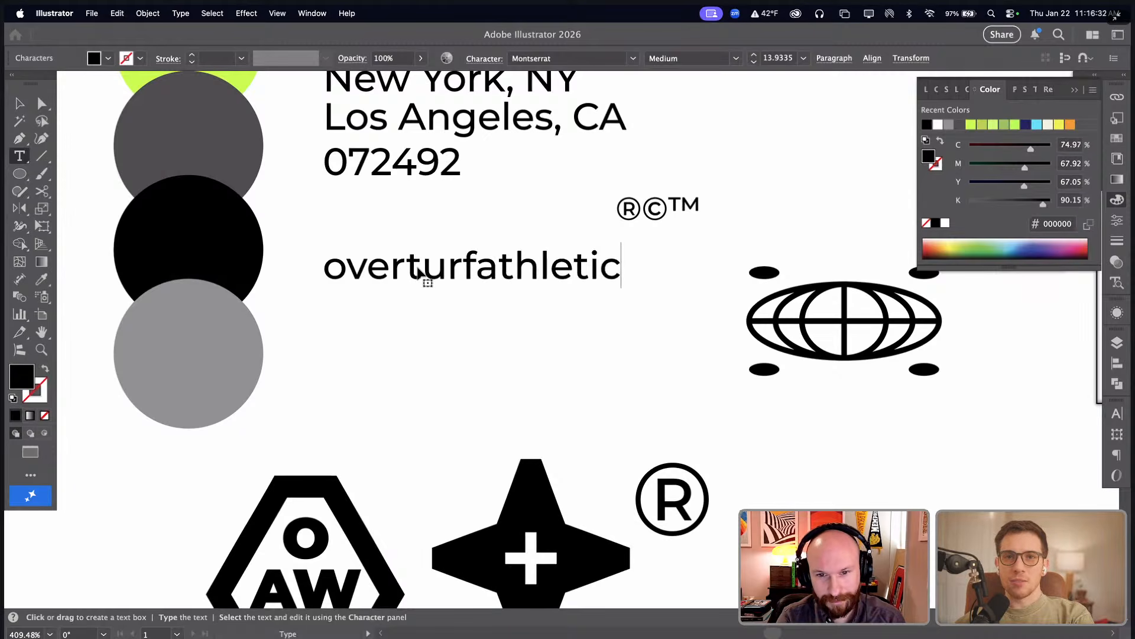
type(".com")
left_click(18, 104)
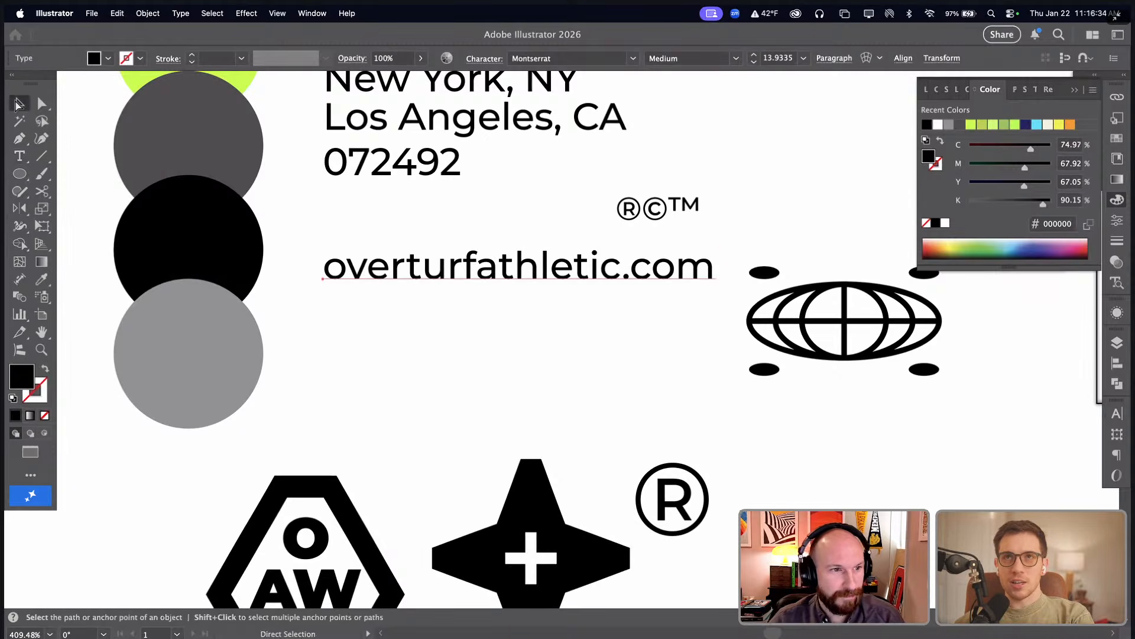
- Copy the web address line straight down and replace its text with two lines, 100% Cotton and 100% Hardwork
key("super+minus")
key("super+minus")
key("super+minus")
key("space")
left_click_drag(434, 454, 503, 385)
left_click_drag(728, 264, 714, 302)
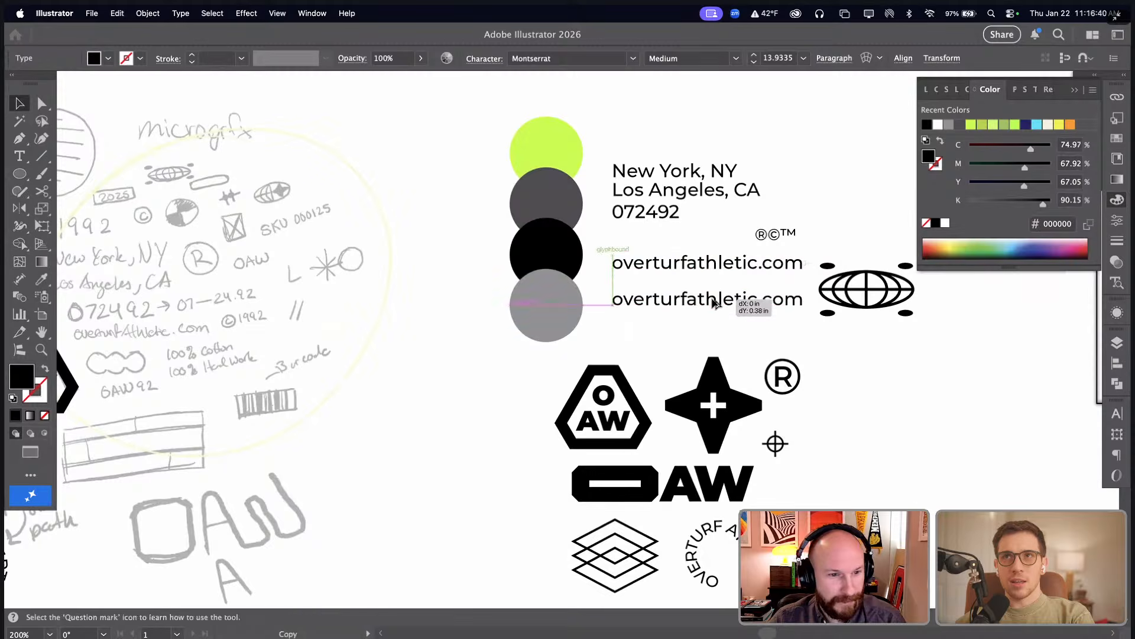
double_click(712, 300)
key("super+a")
type("1")
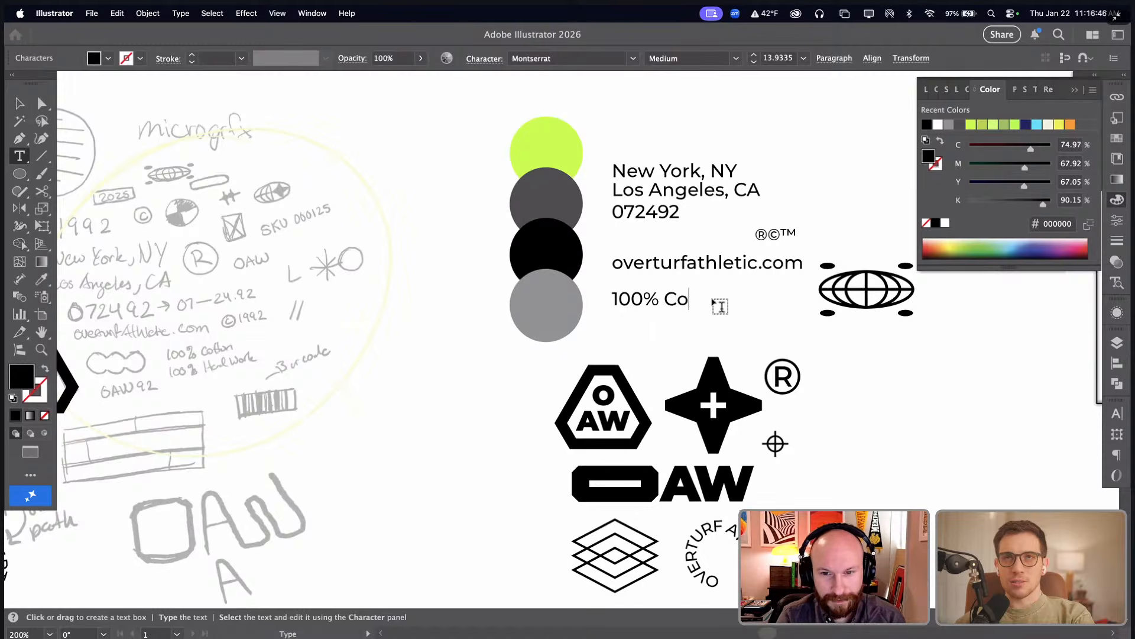
type("00% Cotton ")
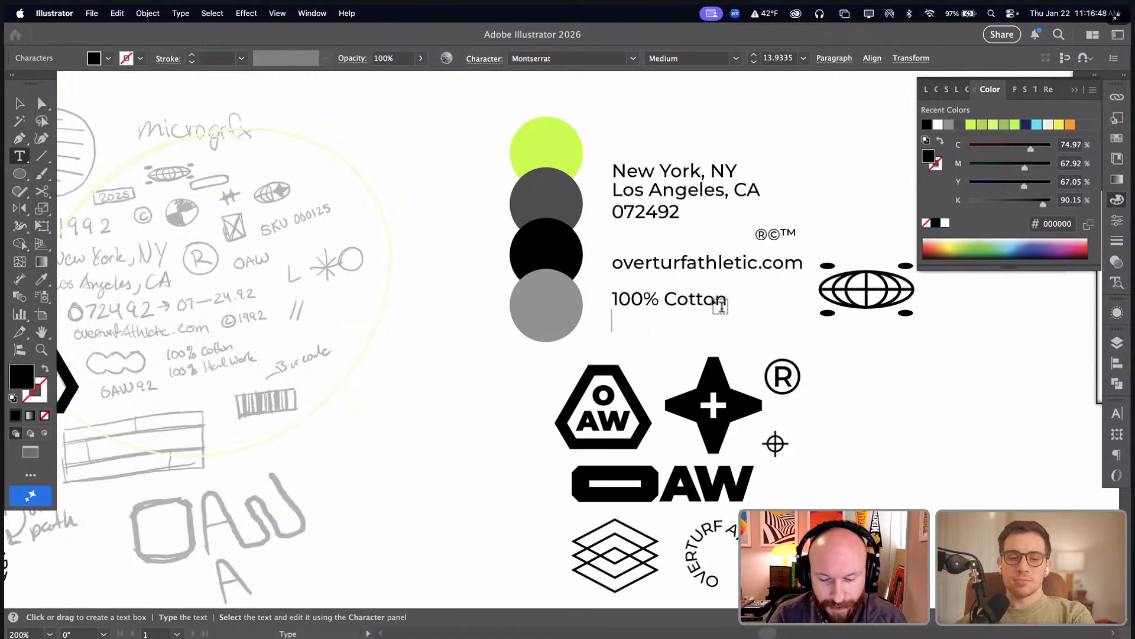
type("100% Hardwork")
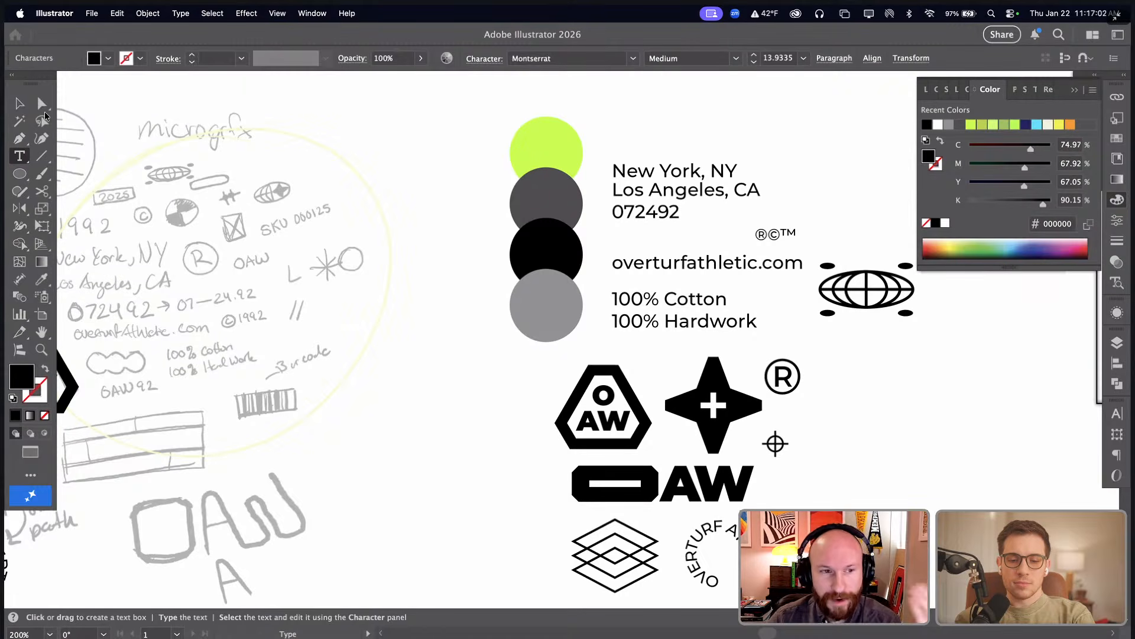
- Move the ®©™ line up above the city lines and shift the column of colour circles down beside the text
left_click(19, 105)
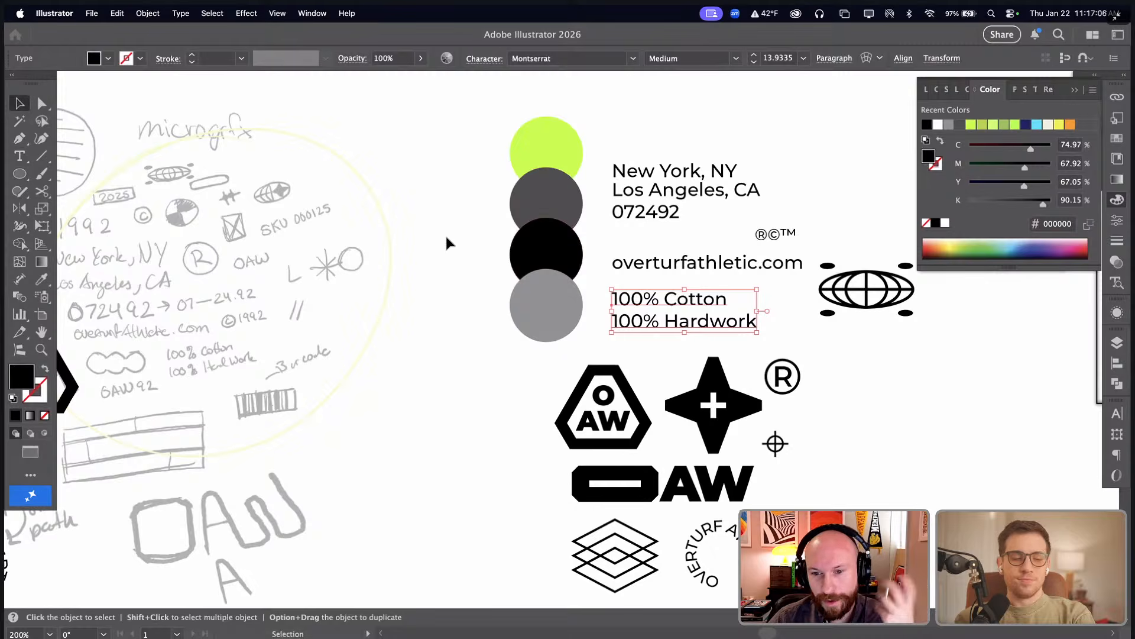
left_click(439, 256)
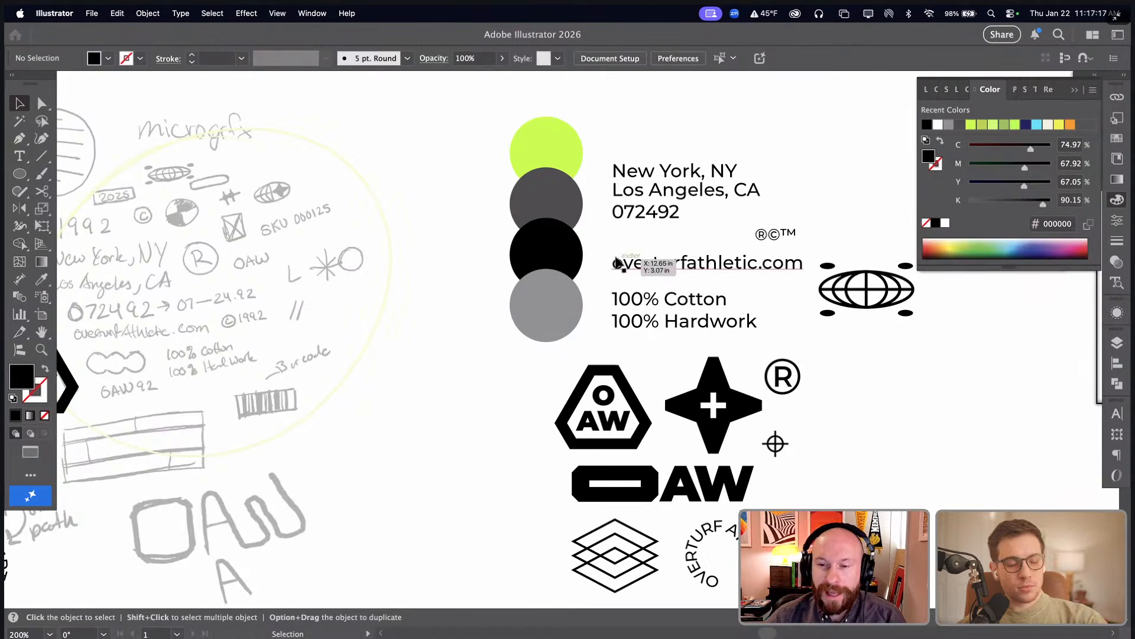
left_click_drag(806, 103, 766, 95)
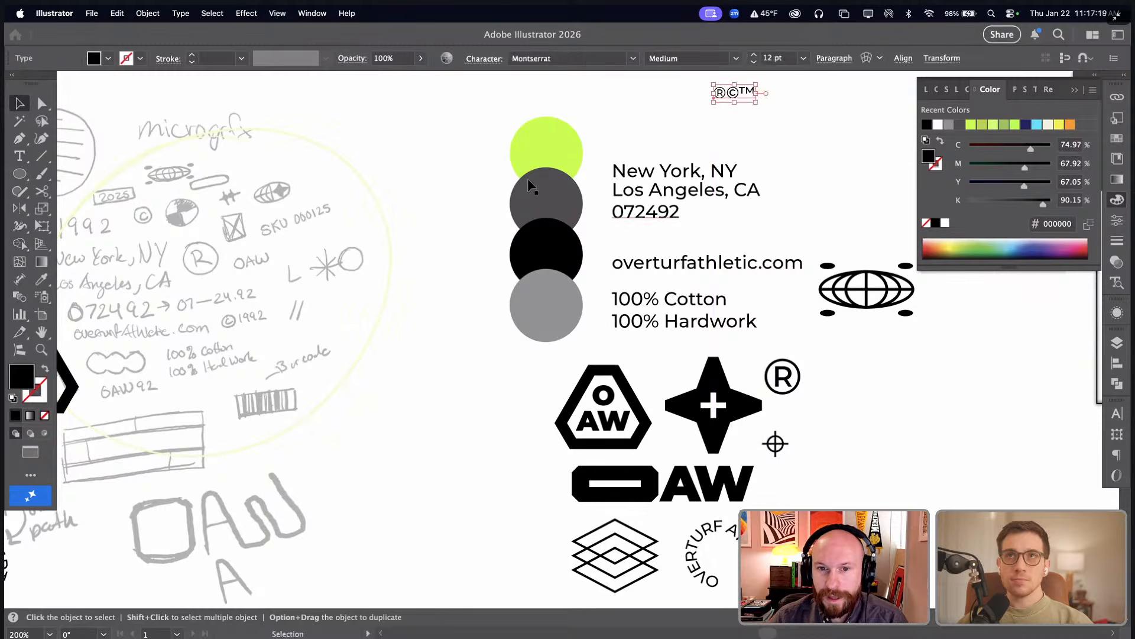
left_click_drag(549, 314, 552, 331)
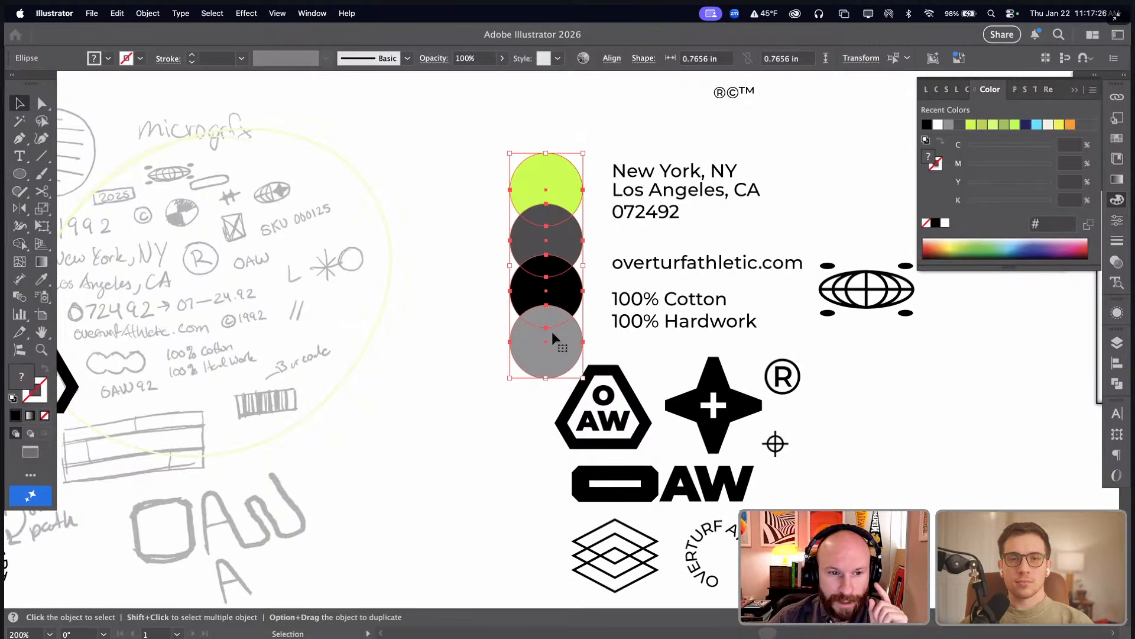
left_click(448, 358)
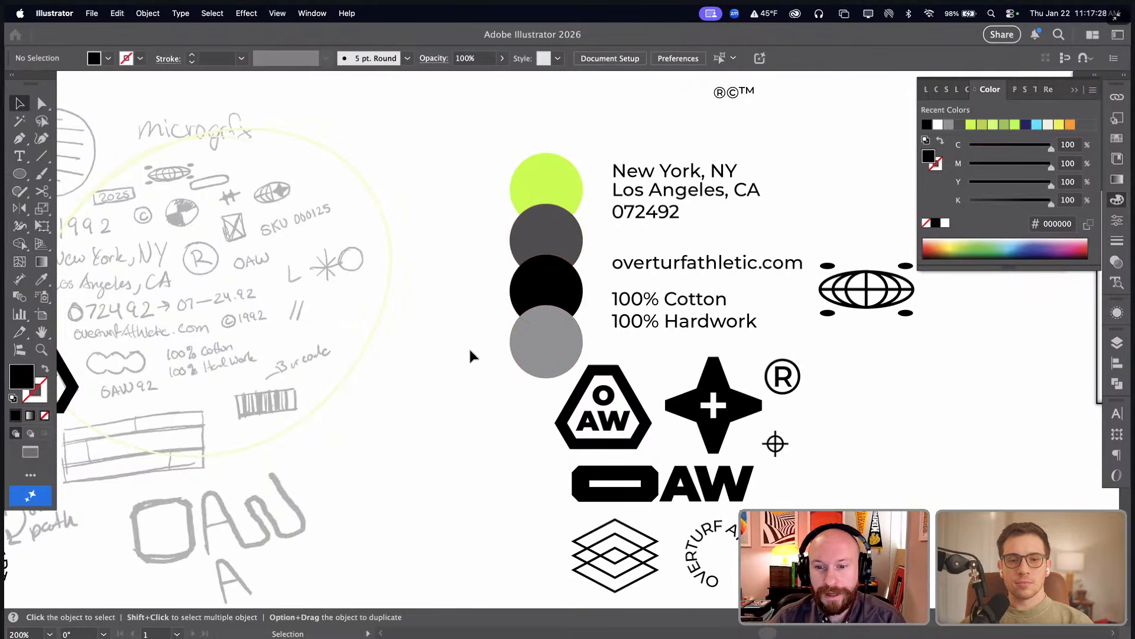
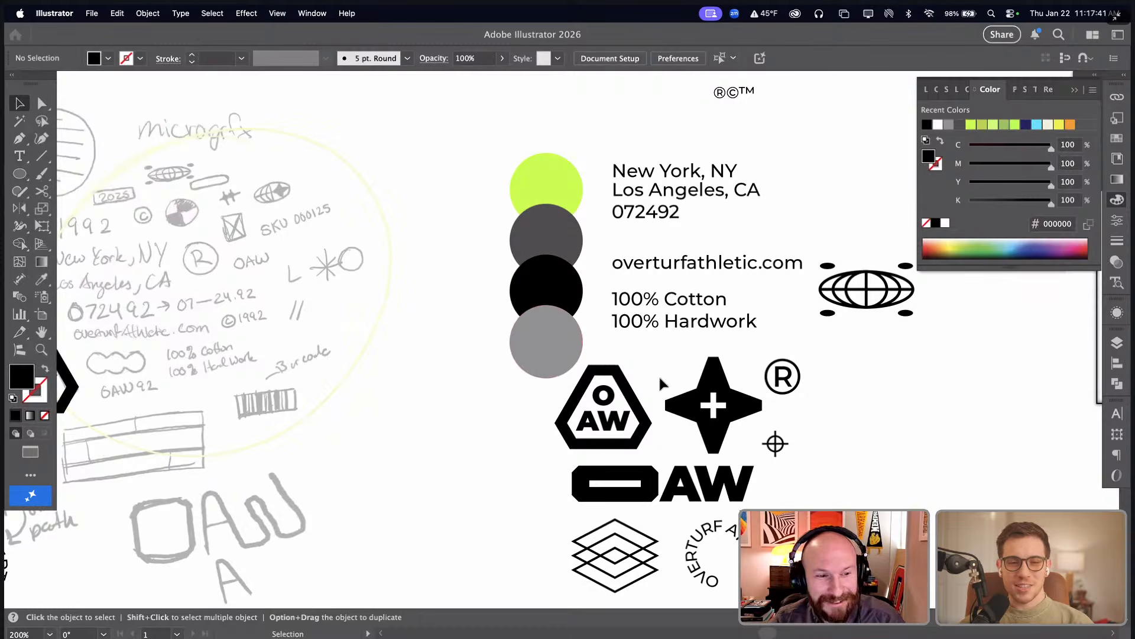
- Draw a black circle about 0.41 in wide and repeat it sideways to form a row of three overlapping circles
key("l")
left_click_drag(824, 404, 897, 426)
key("v")
key("super+d")
left_click_drag(964, 403, 818, 446)
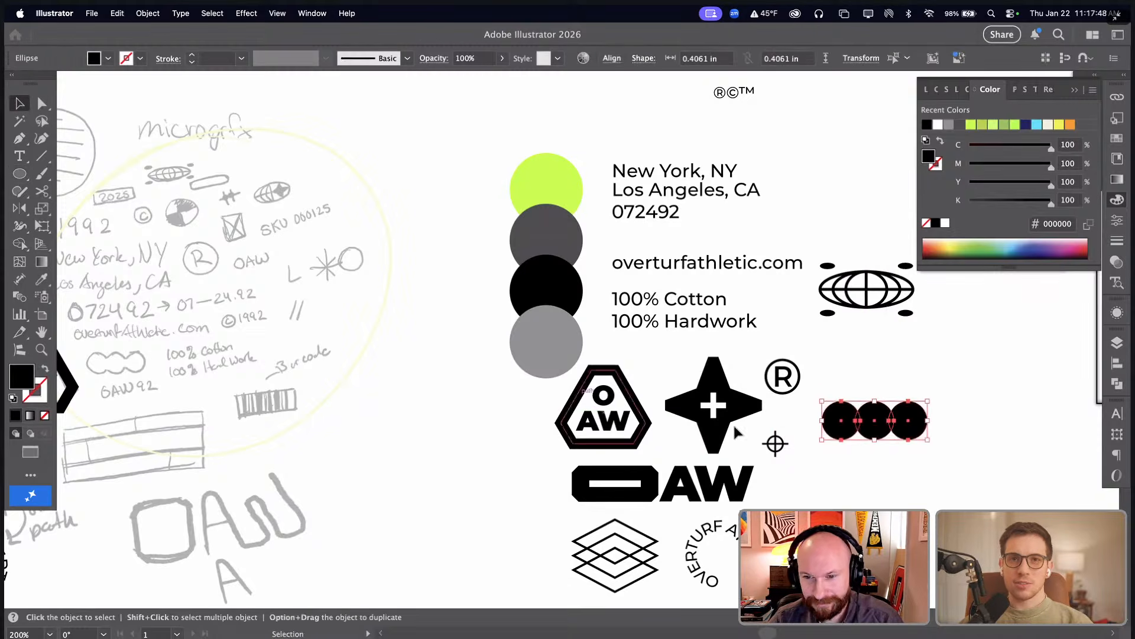
- Unite the three overlapping circles into one shape and turn it into an unfilled 2 pt black outline
left_click(1117, 382)
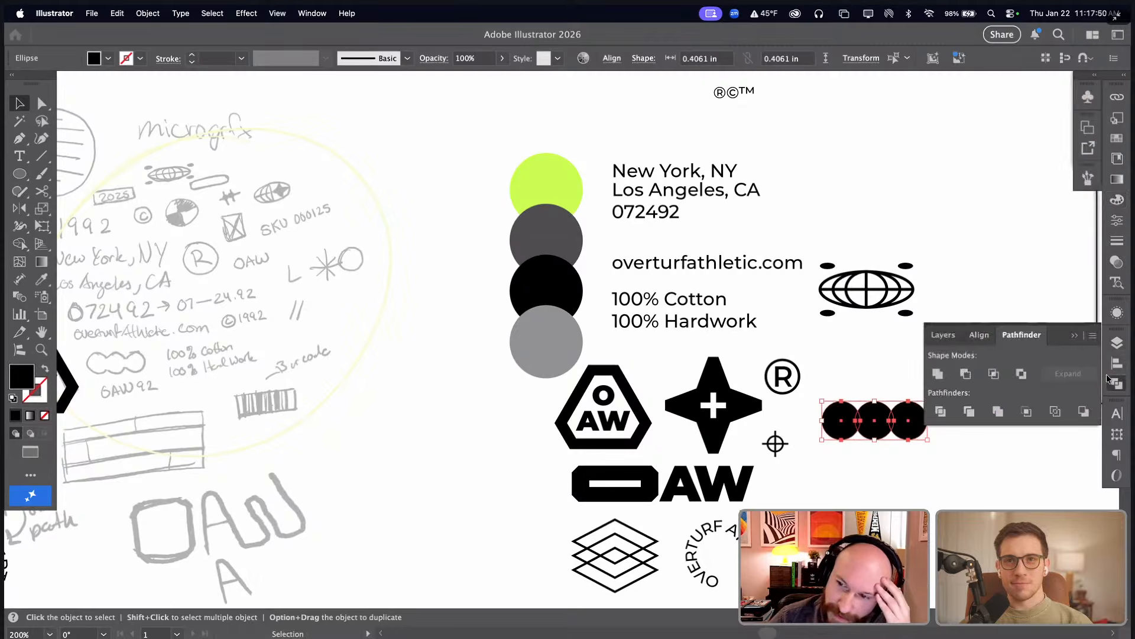
left_click(944, 372)
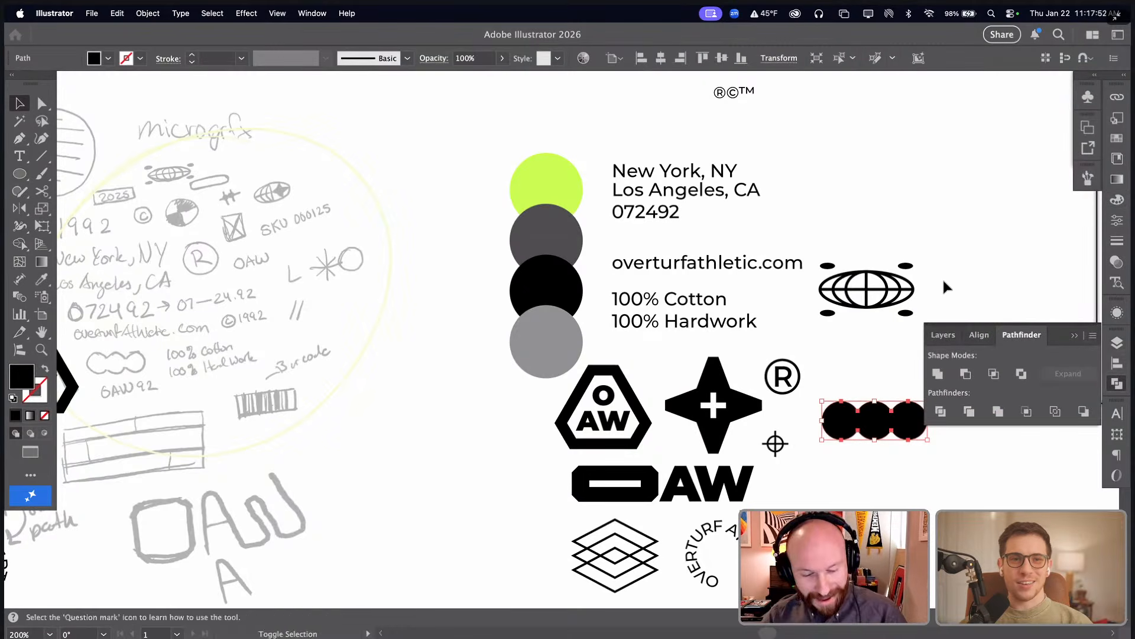
key("shift+x")
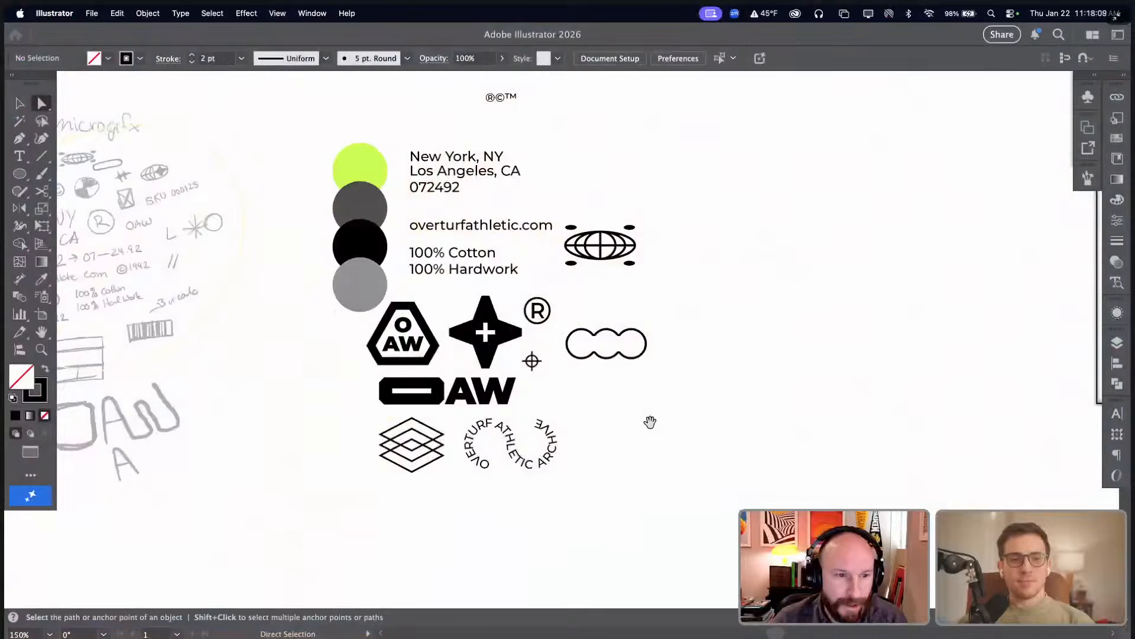
- Move the three-lobed outline slightly down and closer to the crosshair mark
scroll(634, 434, "left", 5)
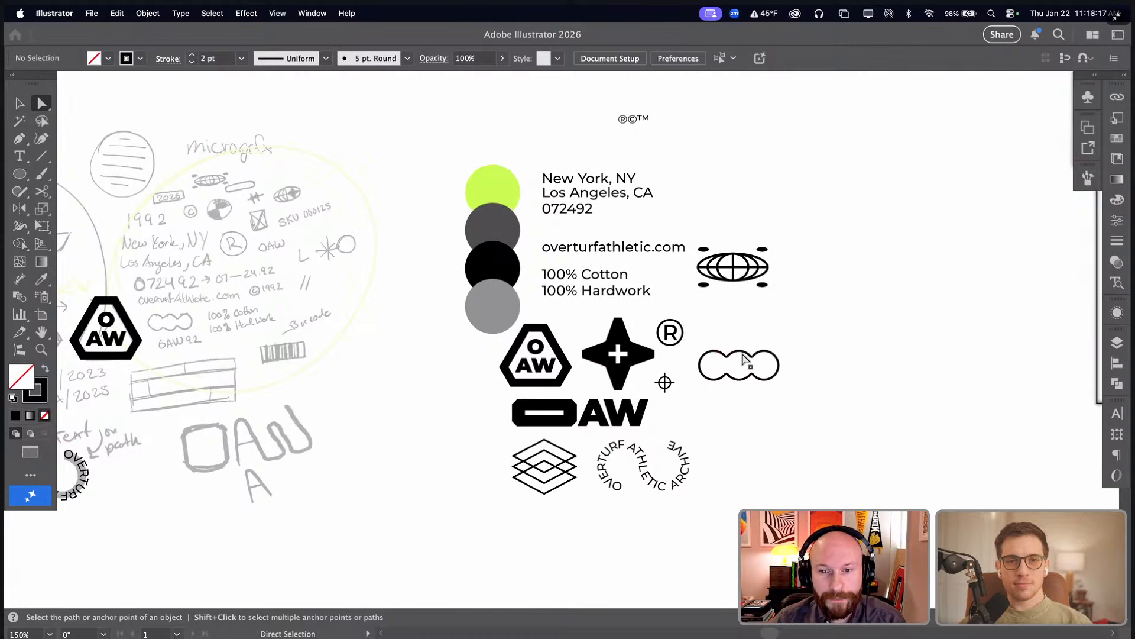
key("v")
left_click_drag(744, 359, 739, 377)
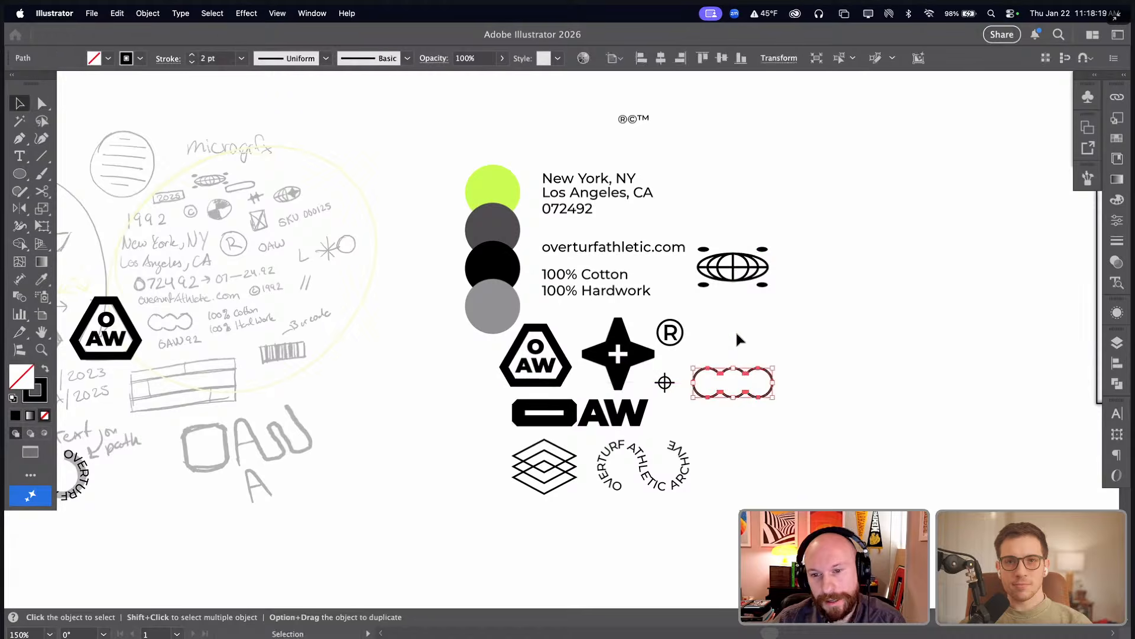
left_click(737, 335)
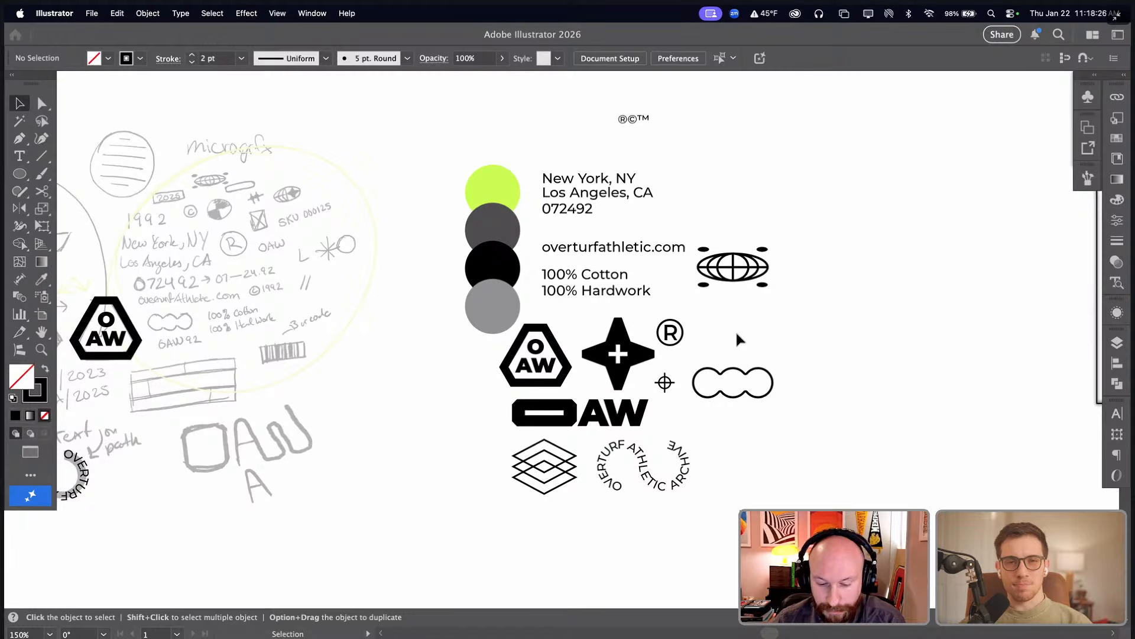
- Draw a narrow upright rectangle between the globe and the three-lobed outline, filled black without a stroke, as a barcode bar
key("m")
left_click_drag(392, 172, 851, 443)
left_click_drag(791, 421, 714, 425)
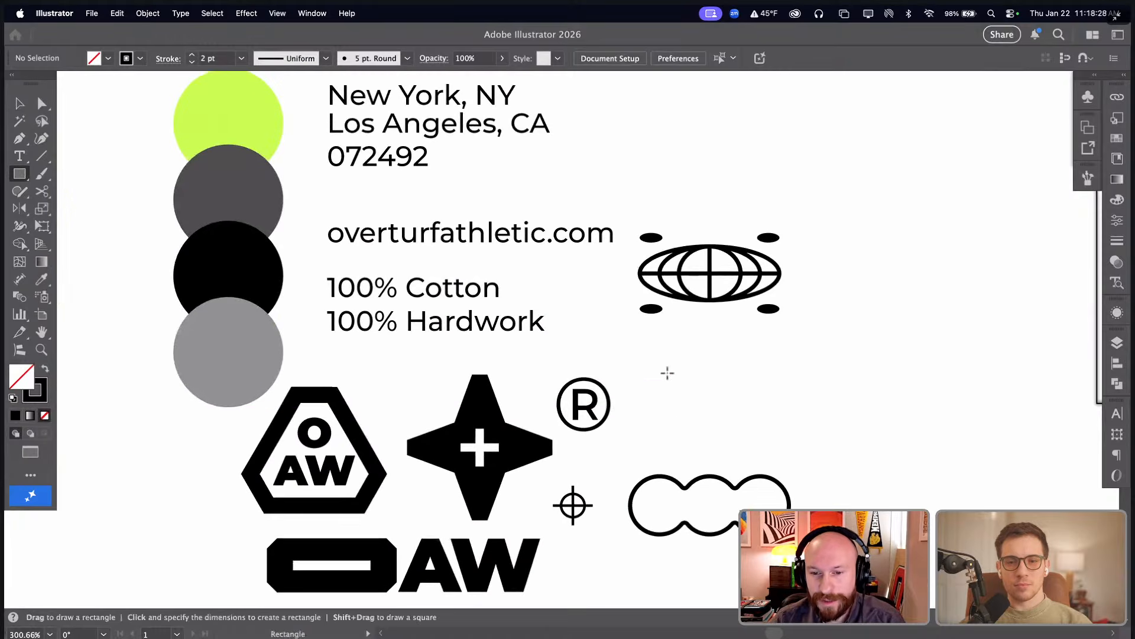
left_click_drag(663, 372, 676, 430)
key("shift+x")
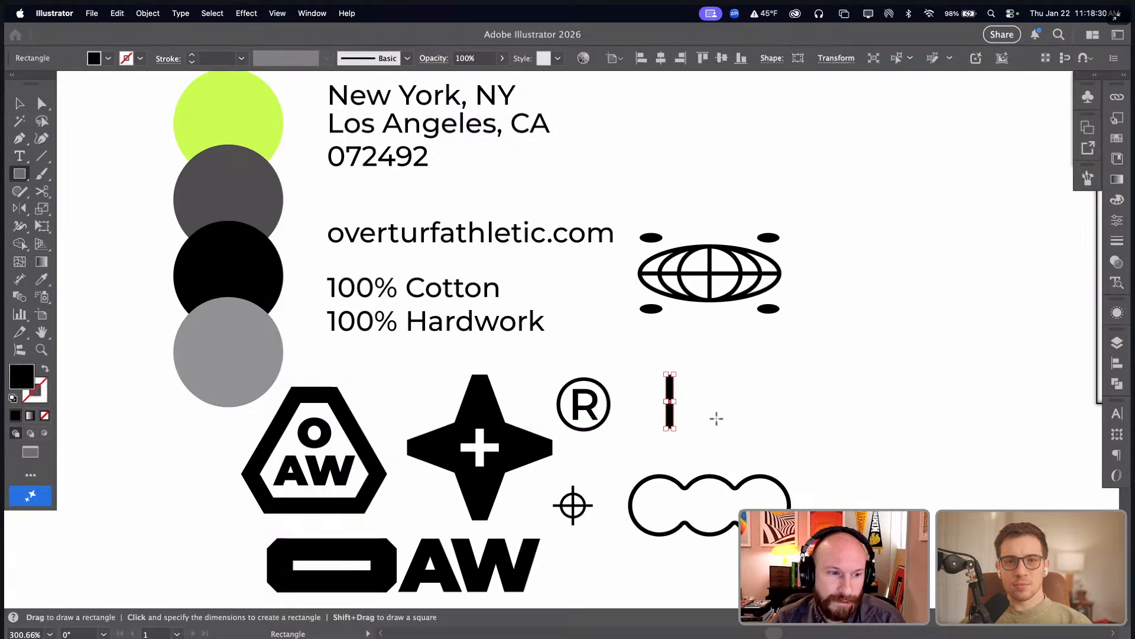
- Copy the bar sideways and vary the widths to make a row of four thick and thin bars
key("v")
left_click(723, 414)
left_click_drag(786, 396, 822, 477)
left_click_drag(511, 376, 545, 409)
left_click_drag(563, 404, 633, 413)
left_click(630, 414)
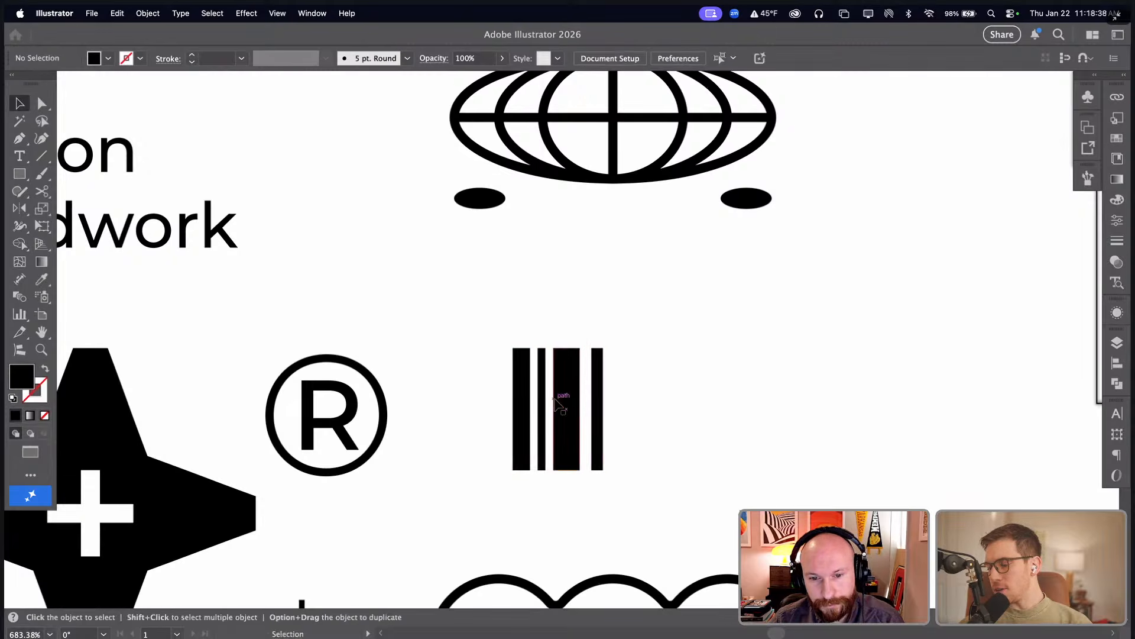
- Extend the barcode to seven bars with three more thin copies, making the last one the narrowest
left_click_drag(541, 404, 638, 432)
left_click(649, 420)
left_click(652, 434)
left_click_drag(695, 472, 769, 521)
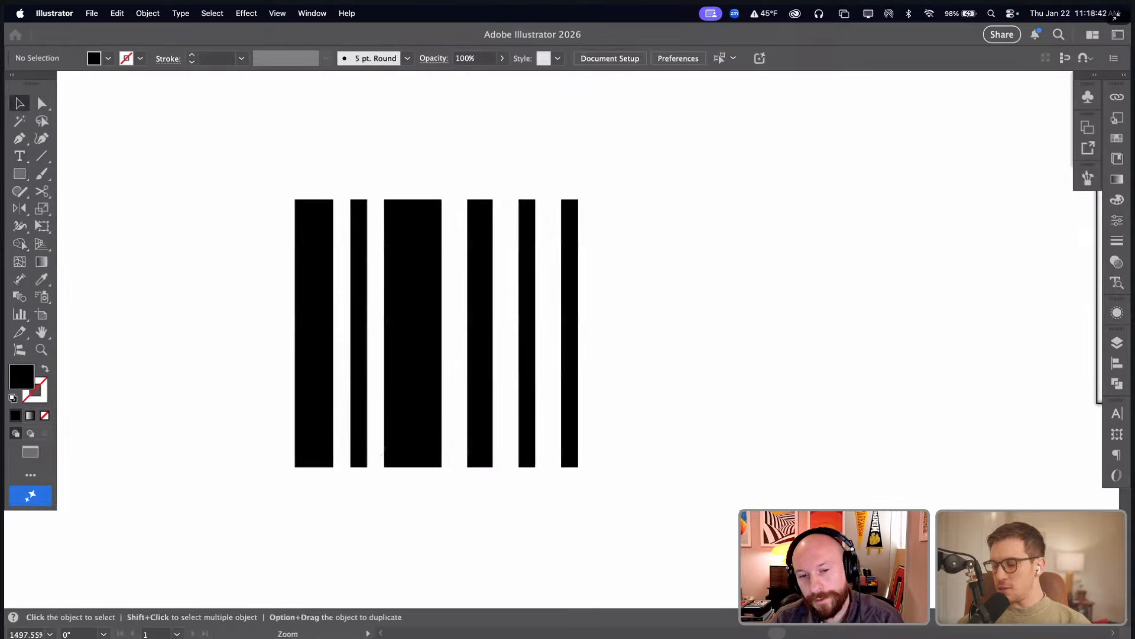
left_click_drag(579, 374, 605, 335)
- Duplicate all seven bars, mirror the copy horizontally and place it directly after the original bars
left_click_drag(677, 338, 285, 428)
left_click_drag(320, 430, 649, 434)
left_click_drag(935, 473, 659, 192)
left_click_drag(659, 265, 651, 265)
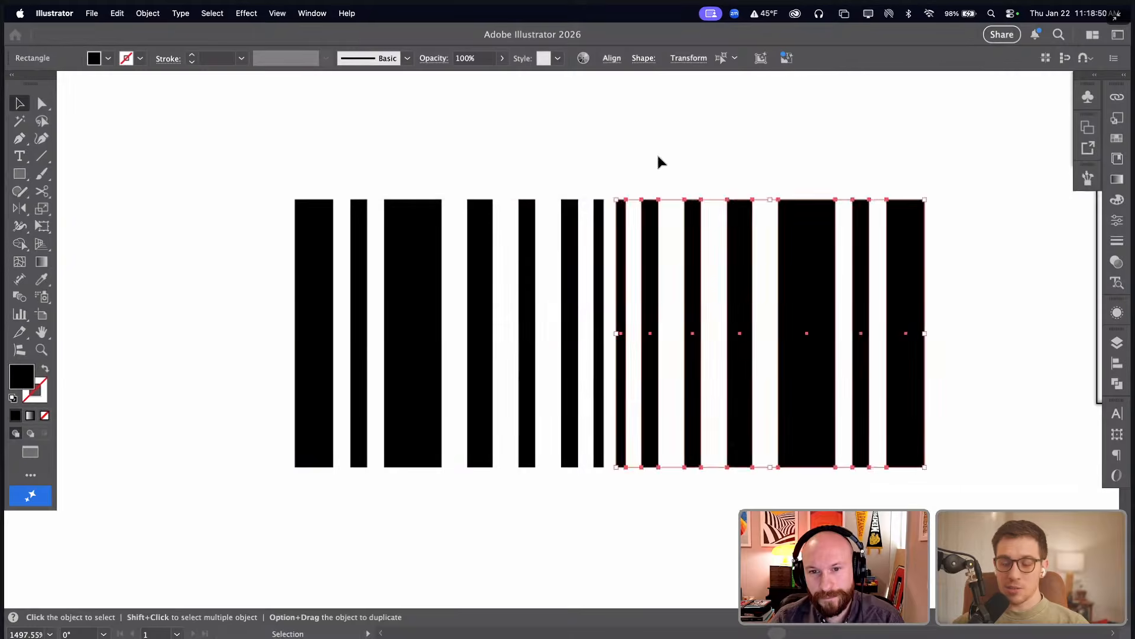
- Vary the mirrored half by shifting one thin bar, adding a narrower bar next to it and widening its thickest bar
left_click(657, 154)
mouse_move(691, 230)
left_mouse_down()
mouse_move(676, 229)
mouse_move(705, 246)
left_mouse_up()
left_click(655, 117)
left_click(817, 271)
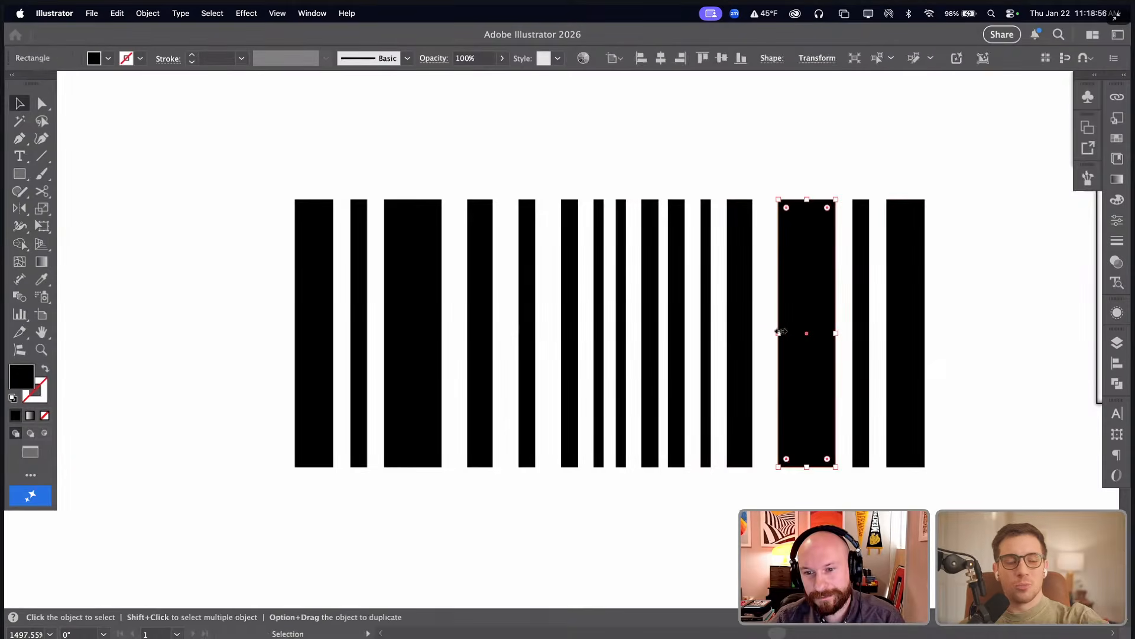
left_click_drag(778, 332, 842, 333)
- Group all the bars of the barcode
left_click_drag(220, 152, 964, 480)
key("super+g")
left_click(1006, 478)
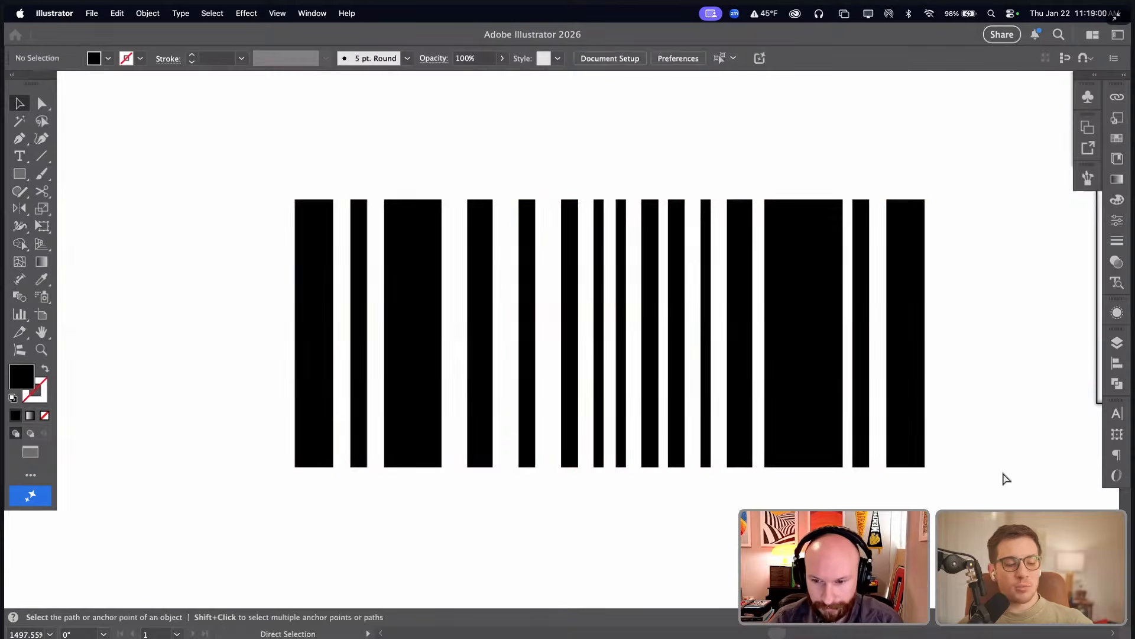
- Draw a small black circle about 0.24 in wide to the right of the globe icon
key("super+minus")
key("super+minus")
key("super+minus")
key("super+minus")
key("super+minus")
key("super+minus")
key("super+minus")
scroll(826, 393, "left", 5)
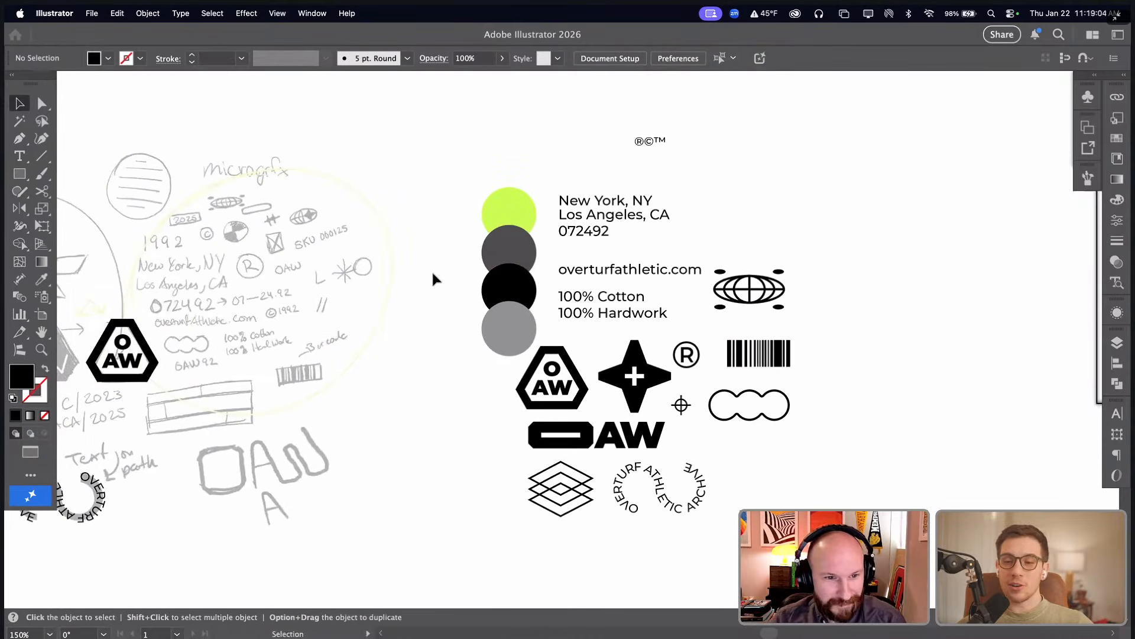
left_click_drag(573, 202, 923, 442)
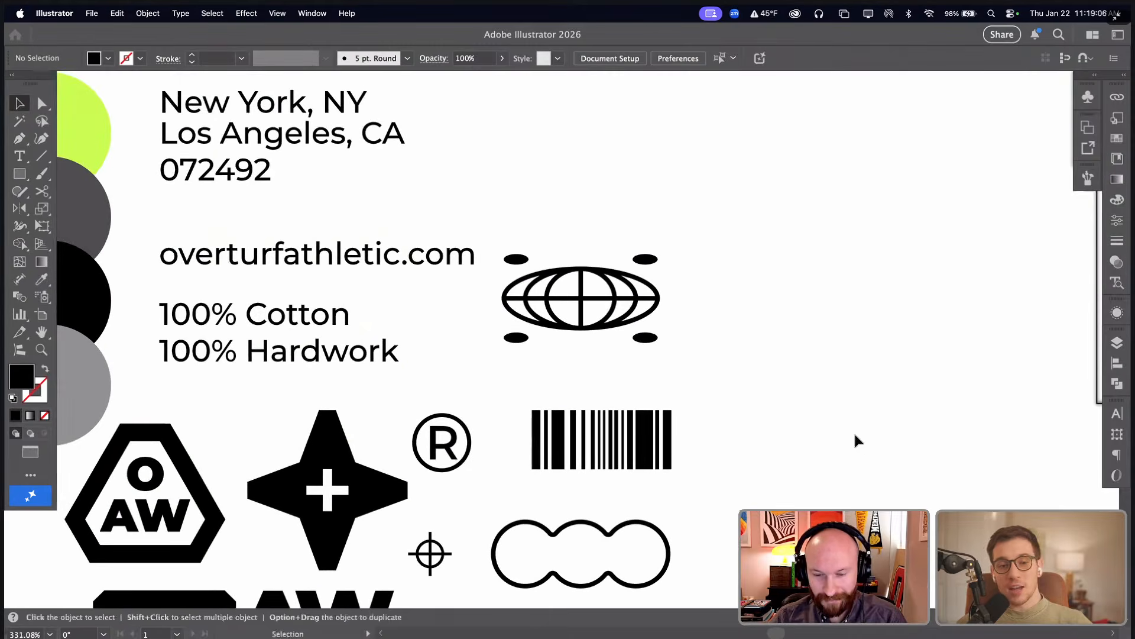
key("l")
left_click_drag(712, 299, 743, 333)
key("v")
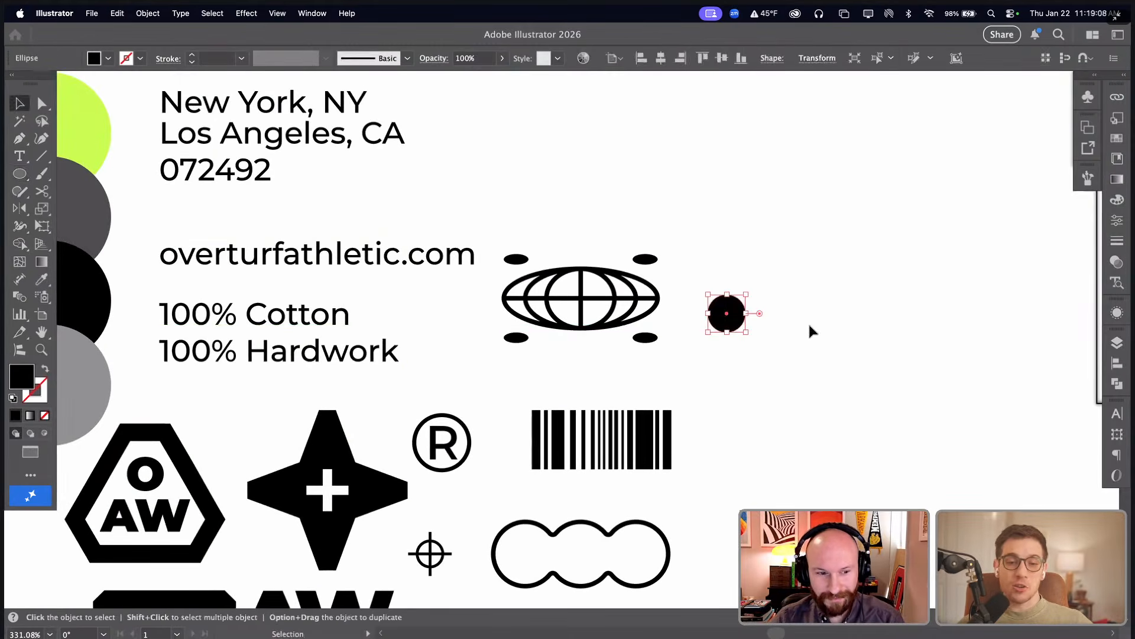
left_click(768, 307)
- Draw a vertical and a horizontal line crossing at the small circle's centre and extending past its edges
key("backslash")
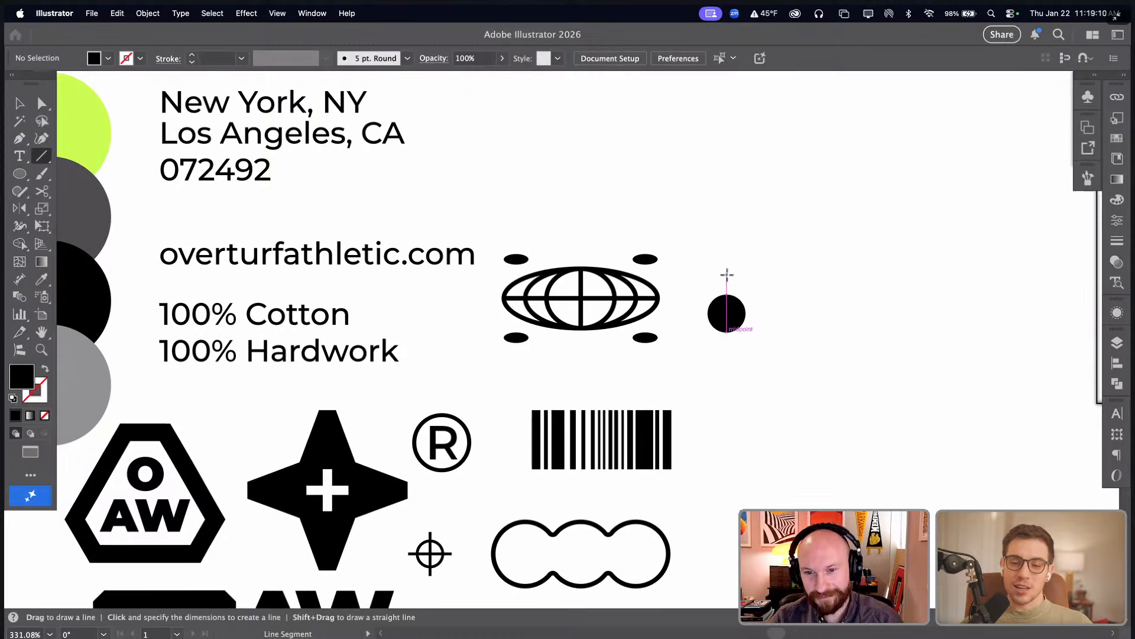
left_click_drag(726, 274, 727, 359)
scroll(455, 203, "up", 5)
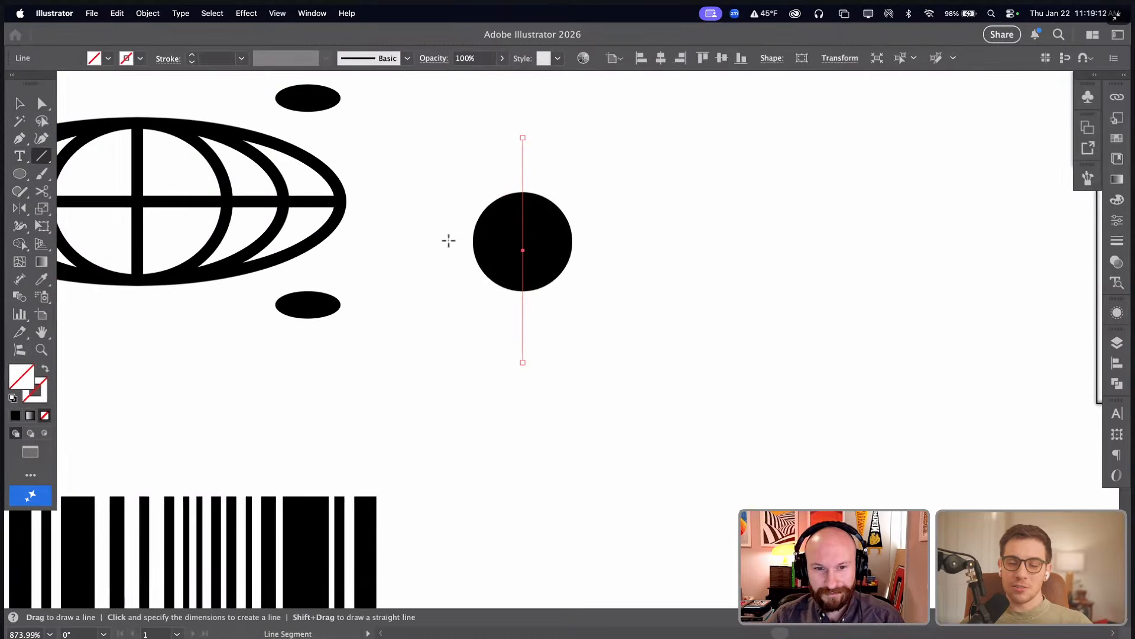
left_click_drag(448, 241, 595, 241)
key("v")
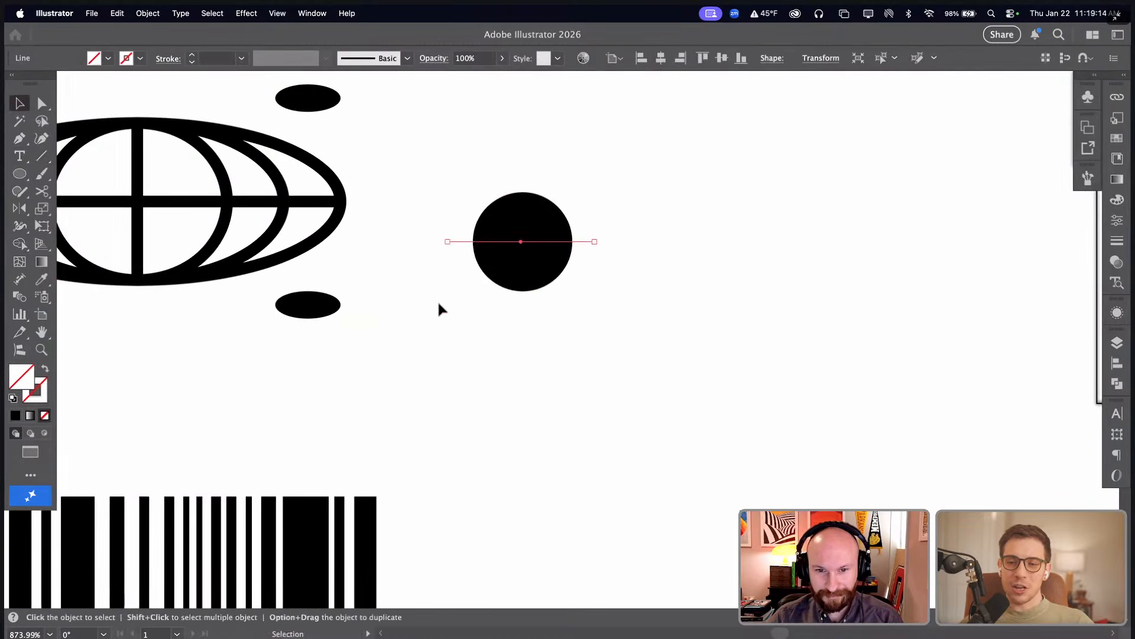
- Divide the small circle into four quarters along the two crossing lines
left_click_drag(438, 303, 526, 224)
left_click(1118, 383)
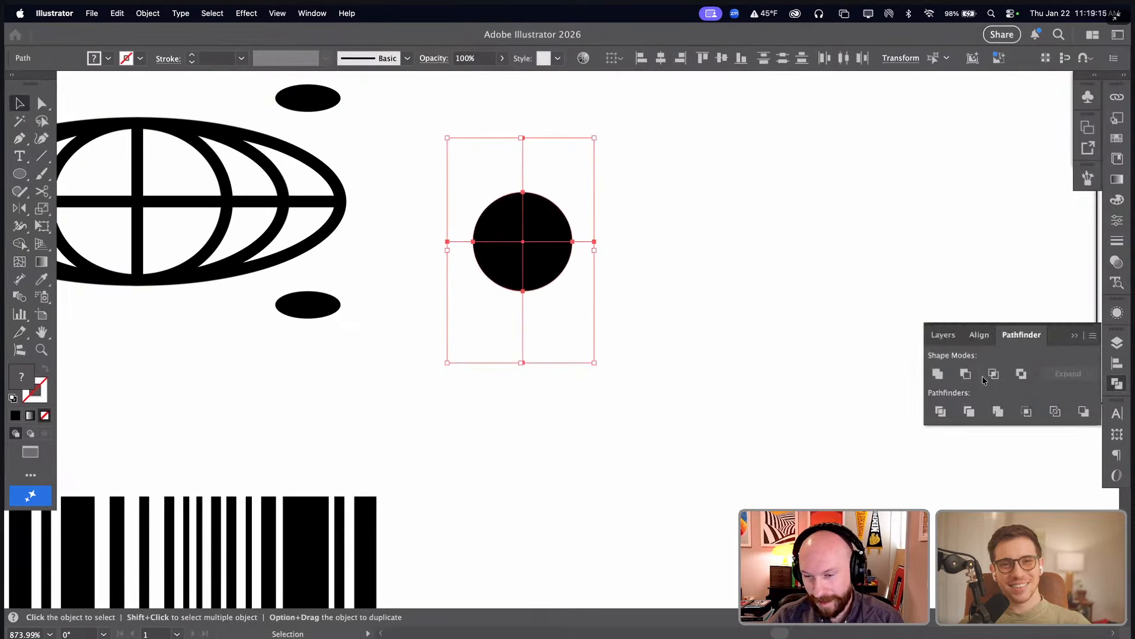
left_click(941, 411)
- Restyle the divided circle's quarters with no fill and a 2 pt black stroke
key("i")
key("super+minus")
key("super+minus")
key("super+minus")
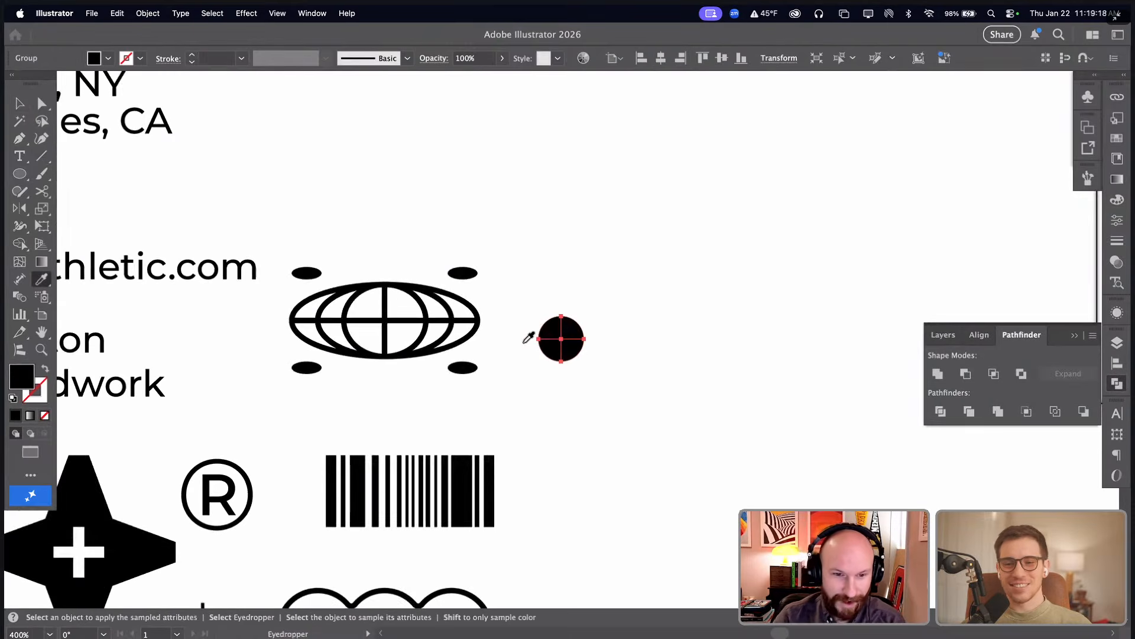
key("x")
left_click(622, 315)
- Fill the circle's upper-right and lower-left quarters with black
left_click_drag(559, 336, 633, 384)
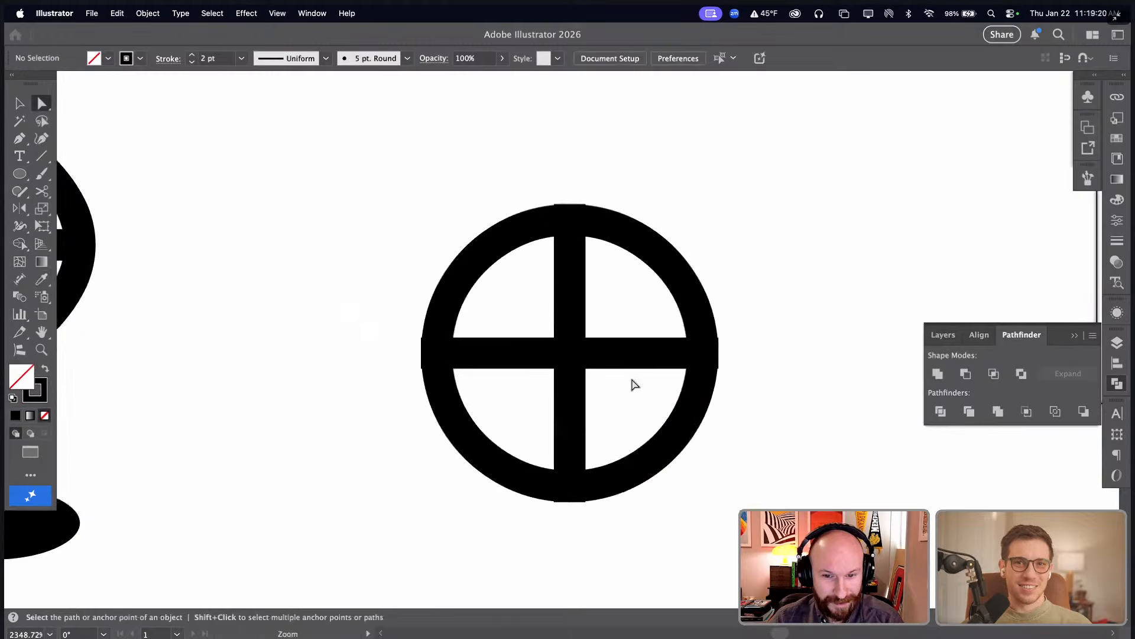
left_click(668, 299)
left_click(512, 446, "shift")
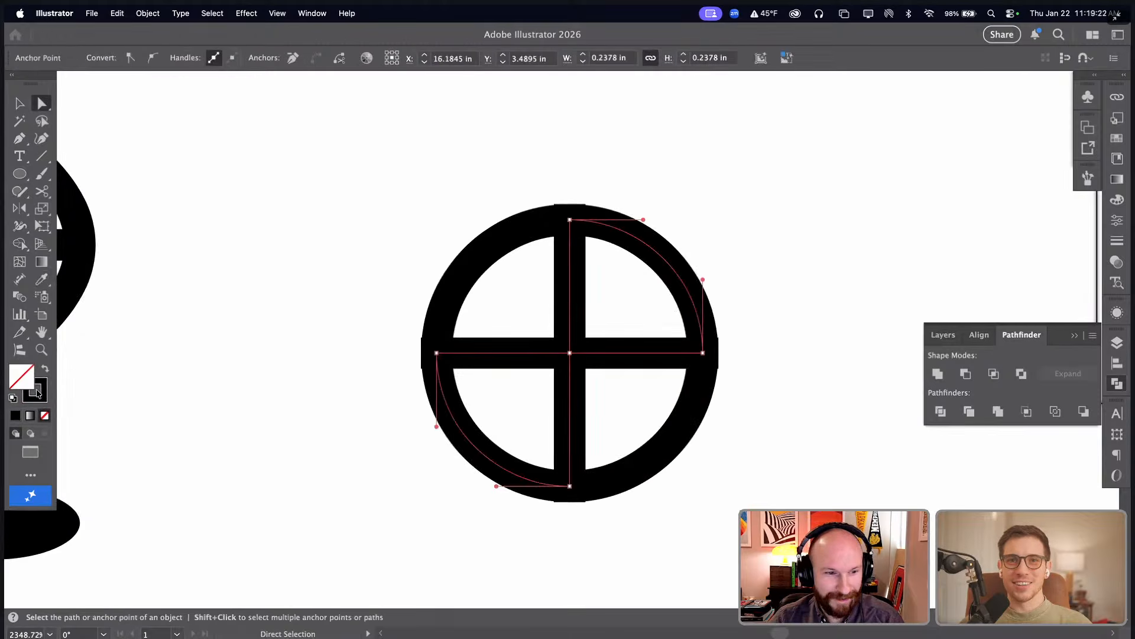
left_click_drag(28, 382, 25, 379)
- Reduce the stroke of the whole quartered circle to 1 pt
key("v")
left_click_drag(346, 324, 752, 506)
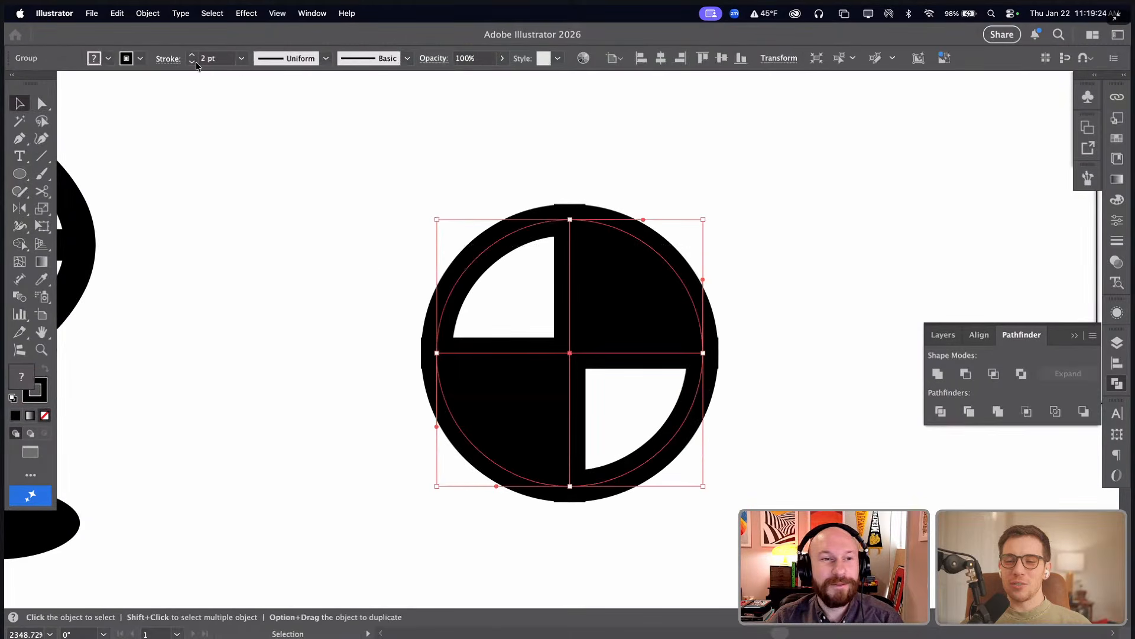
left_click(192, 61)
left_click(260, 126)
- Review the finished vector marks against the sketch's micrographics
key("minus")
key("super+minus")
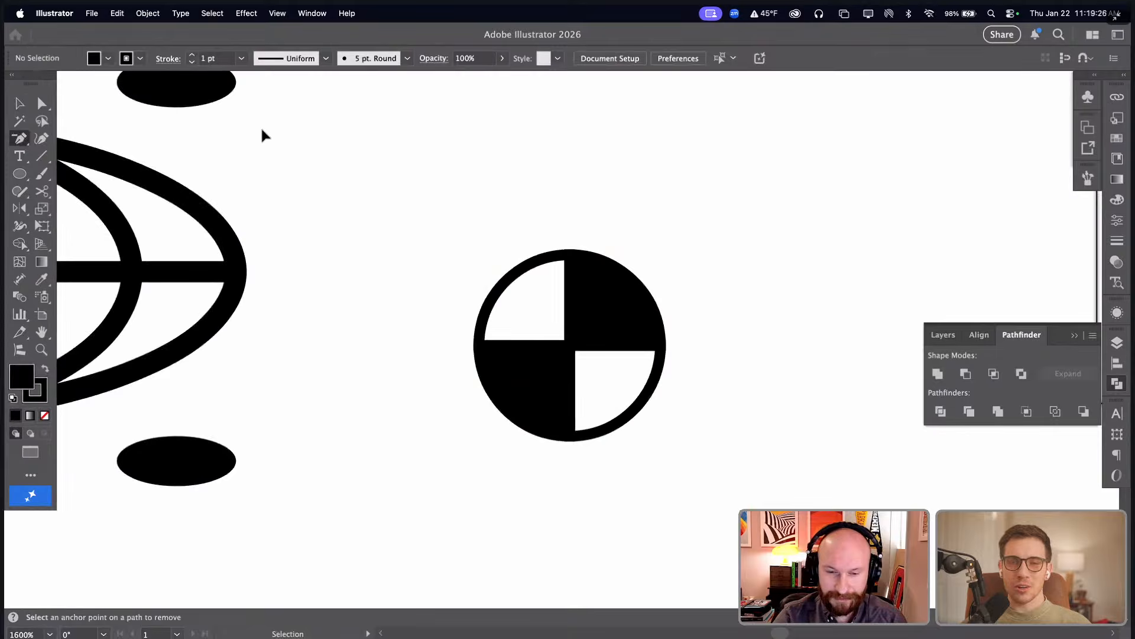
key("super+minus")
key("super+minus")
key("super+minus")
key("super+minus")
key("super+minus")
key("super+minus")
key("super+minus")
key("super+minus")
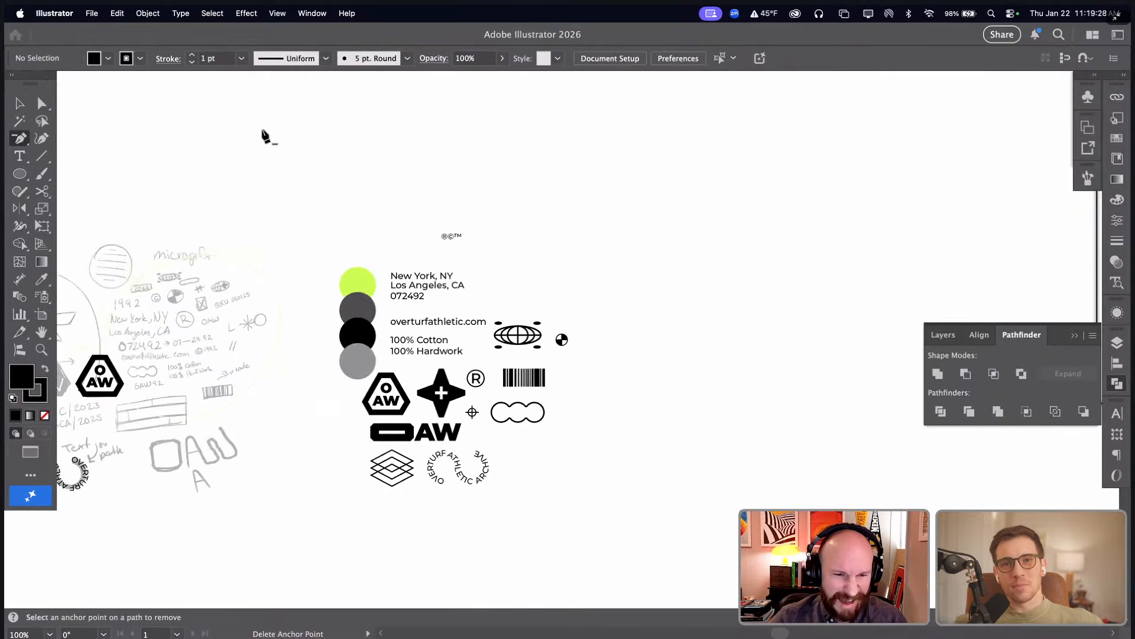
left_click_drag(469, 253, 553, 228)
key("v")
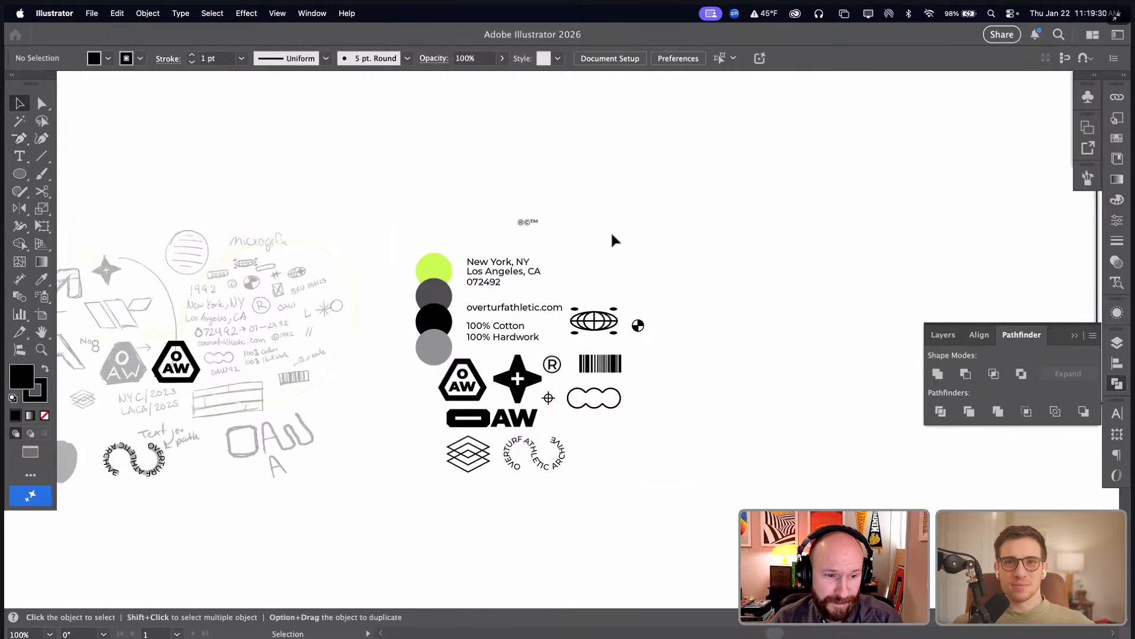
scroll(725, 421, "up", 5)
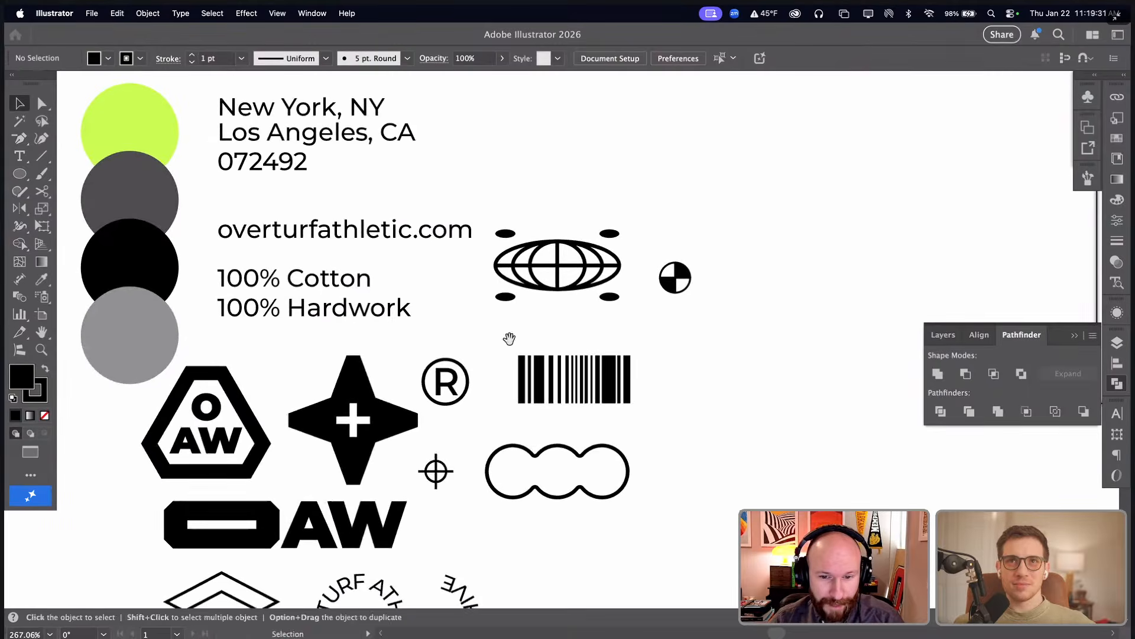
- Examine the bars and gaps of the vector barcode up close
left_click_drag(491, 338, 742, 451)
left_click_drag(509, 328, 617, 347)
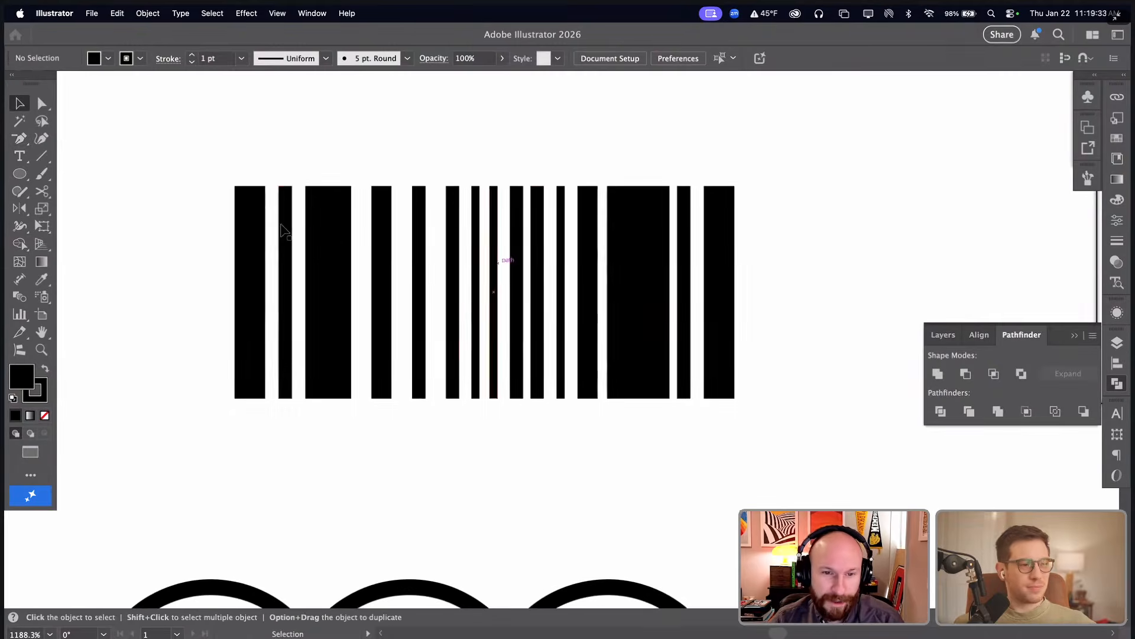
left_click(338, 241)
left_click(811, 296)
key("cmd+minus")
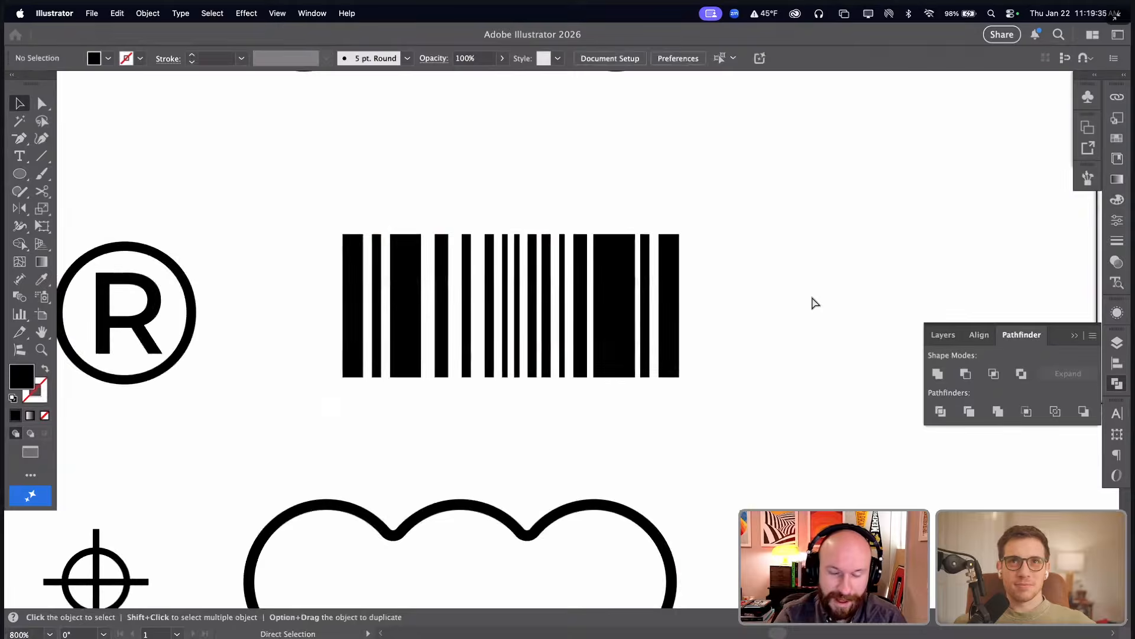
key("super+minus")
key("super+minus")
key("super+minus")
key("super+minus")
- Move the quartered circle icon between the registered mark and the crosshair
left_click_drag(680, 320, 788, 324)
left_click_drag(735, 264, 623, 370)
left_click(765, 317)
left_click_drag(731, 263, 719, 396)
key("t")
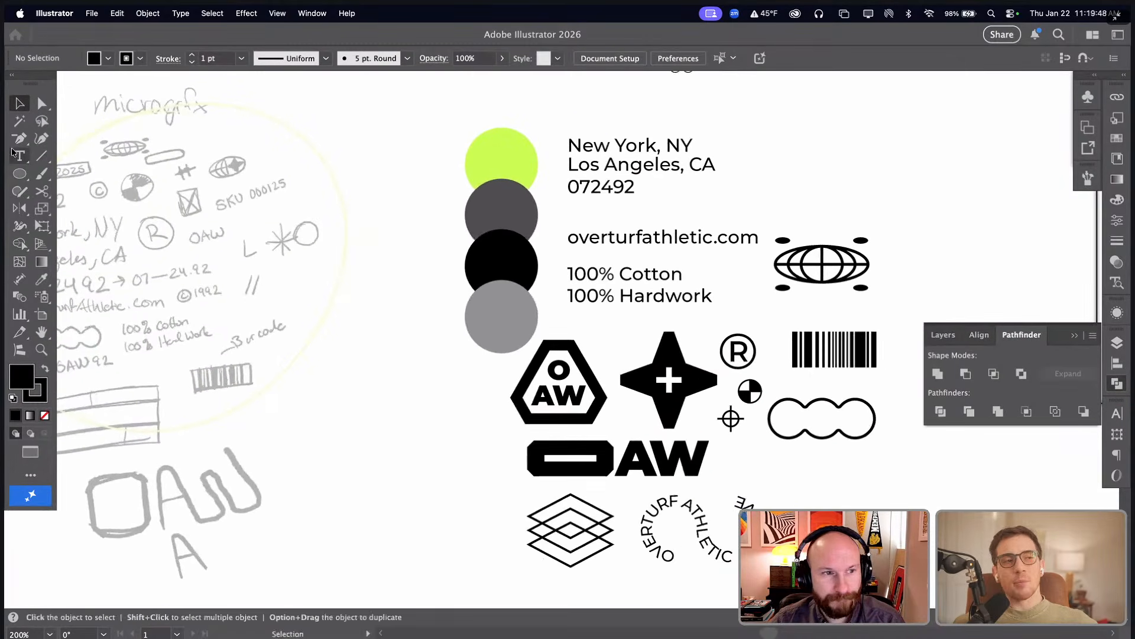
left_click(801, 186)
type("//")
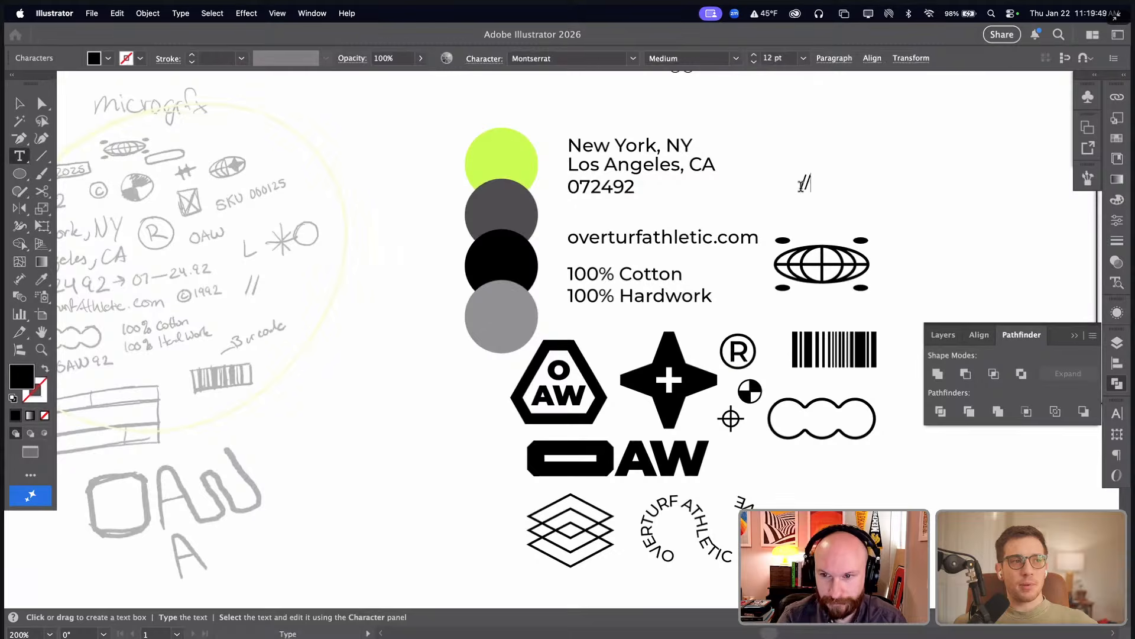
left_click(20, 103)
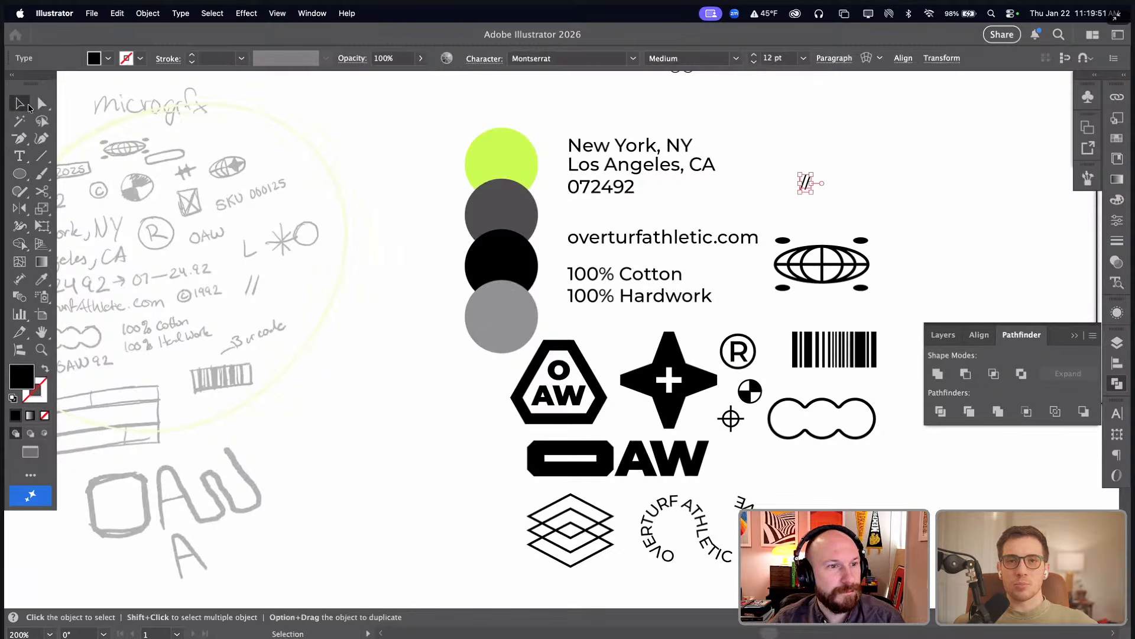
left_click(723, 140)
left_click_drag(735, 135, 682, 143)
left_click_drag(481, 125, 530, 136)
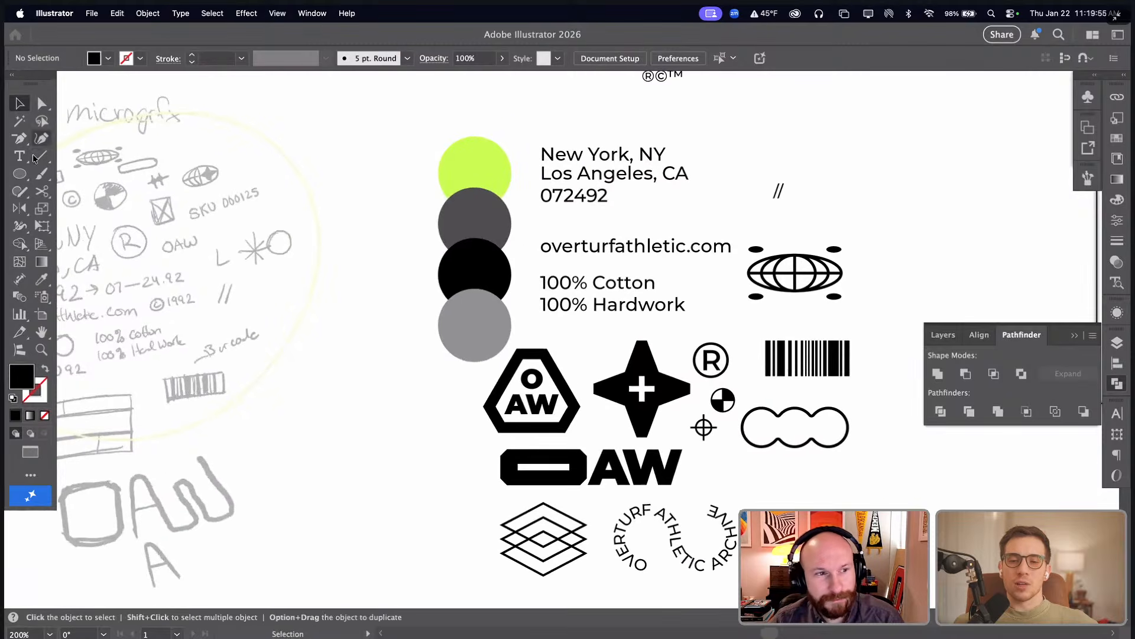
left_click_drag(902, 261, 918, 257)
left_click_drag(844, 185, 867, 196)
key("Delete")
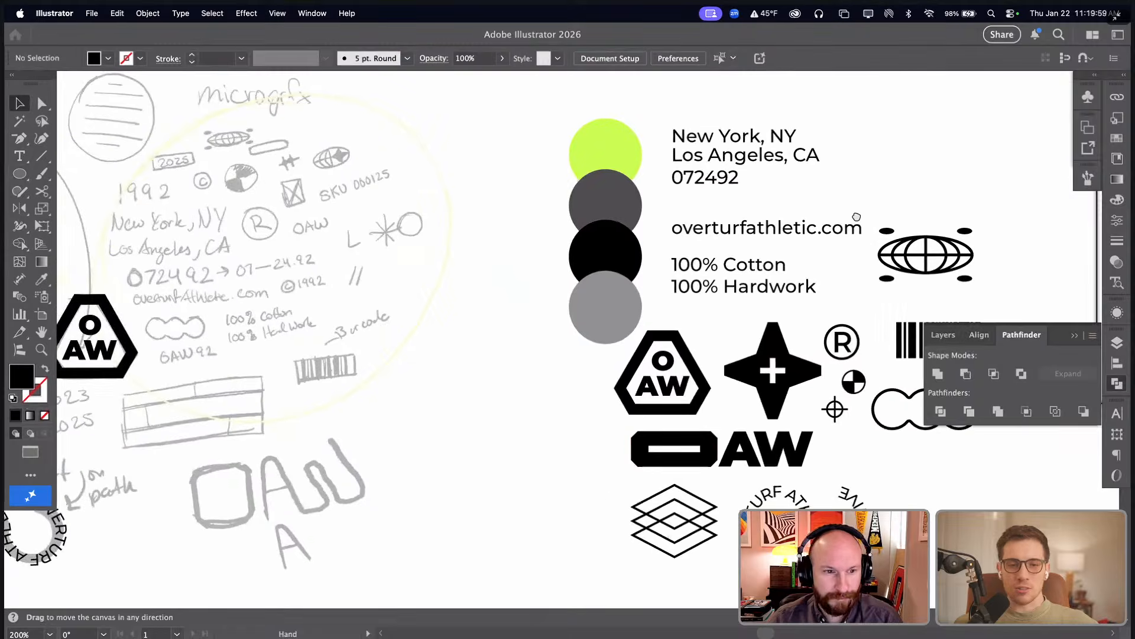
- Set the stroke of the stacked diamonds mark to 2 pt
left_click_drag(688, 548, 689, 550)
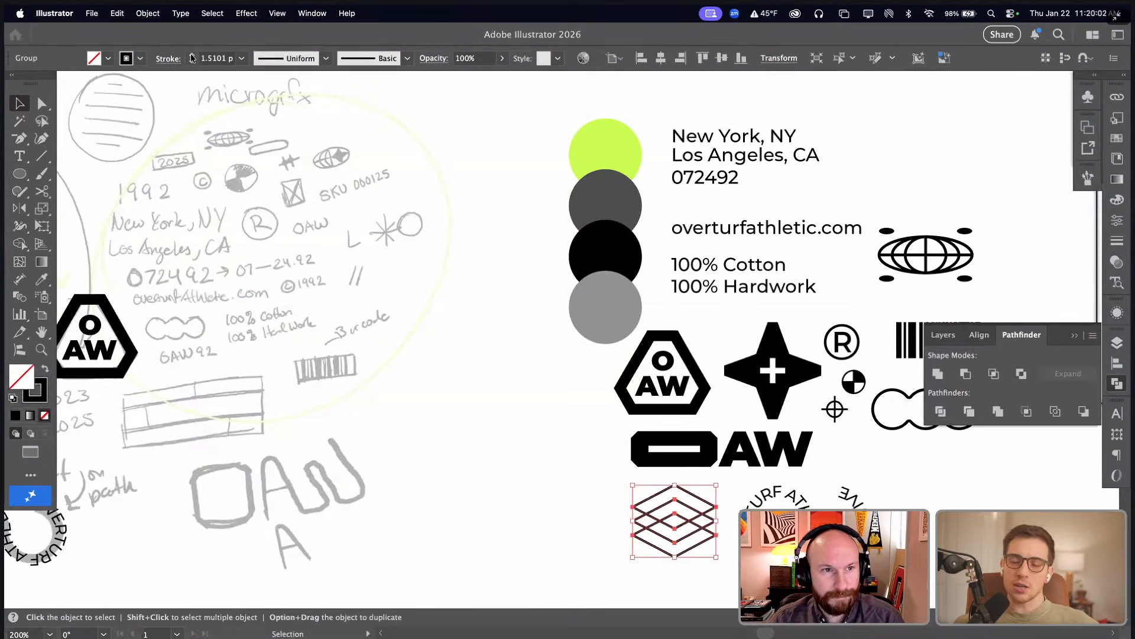
left_click(191, 55)
left_click_drag(569, 443, 802, 542)
mouse_move(590, 481)
left_mouse_down()
mouse_move(654, 426)
mouse_move(638, 404)
left_mouse_up()
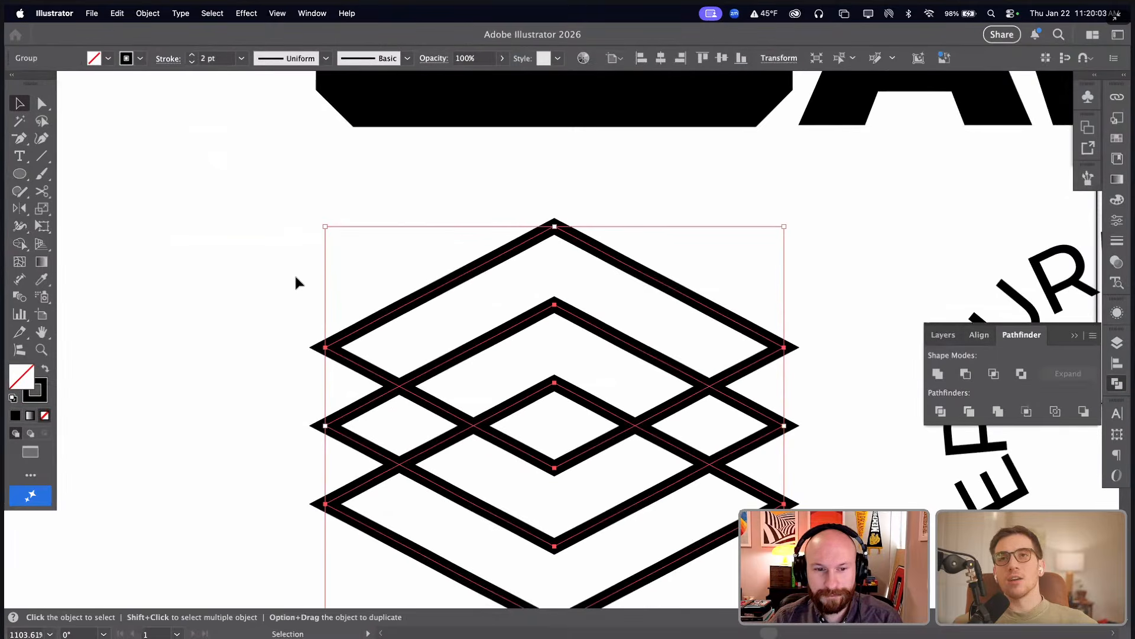
- Chamfer the left and right corners of all three stacked diamonds by about 0.03 in
left_click_drag(272, 269, 380, 573)
left_click_drag(835, 305, 717, 577)
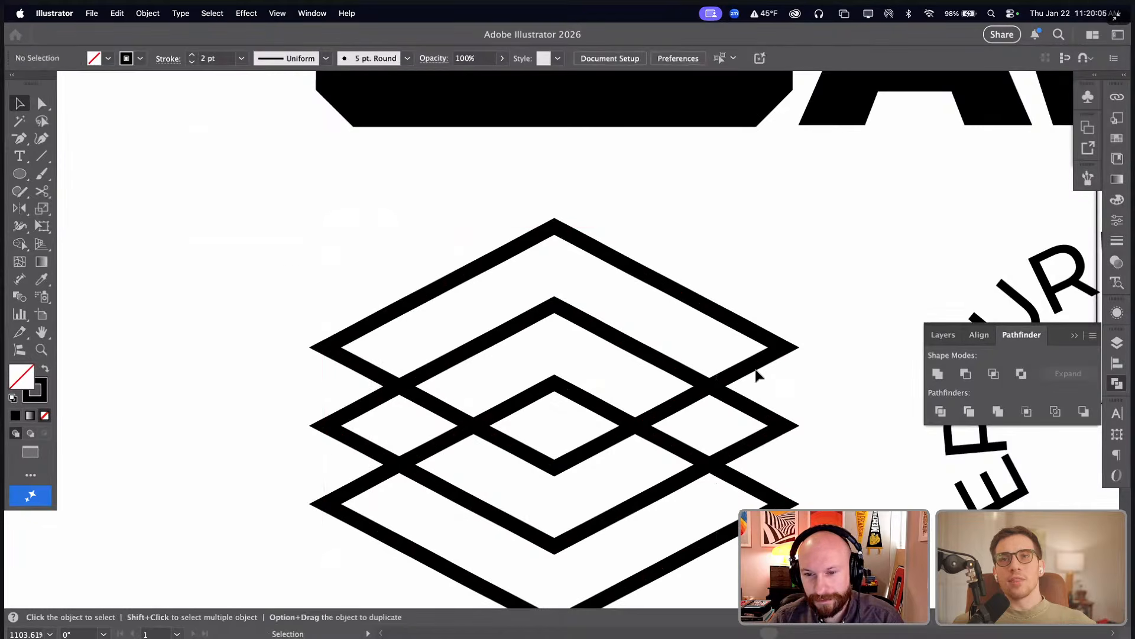
key("a")
left_click_drag(830, 305, 768, 517)
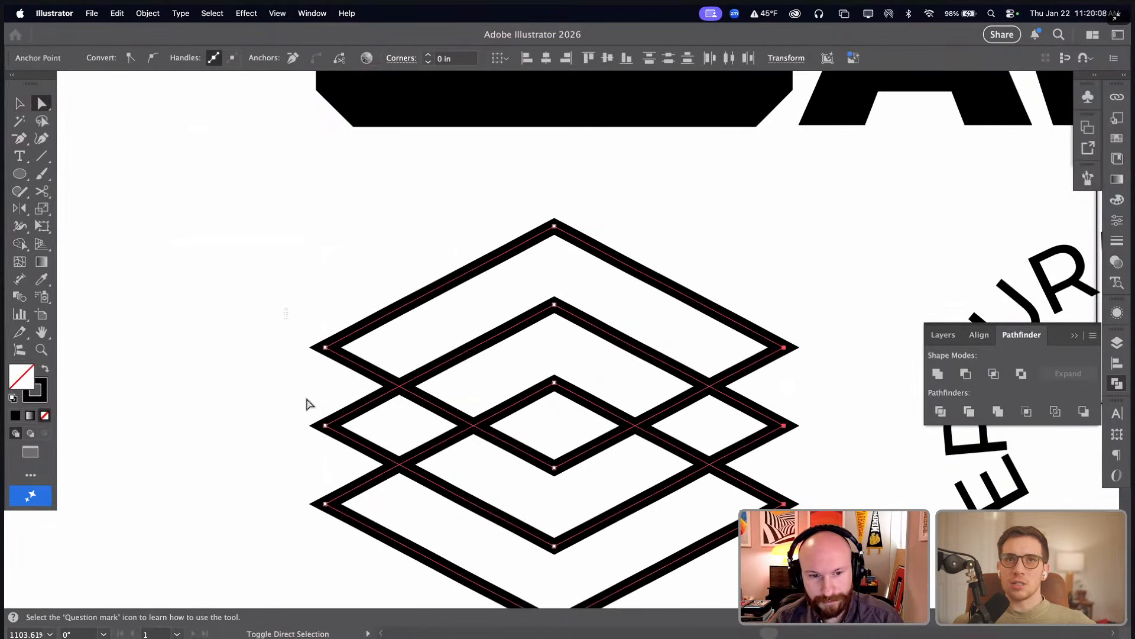
left_click_drag(285, 307, 367, 545)
left_click_drag(337, 352, 359, 348)
left_click(356, 348, "alt")
left_click(356, 348, "alt")
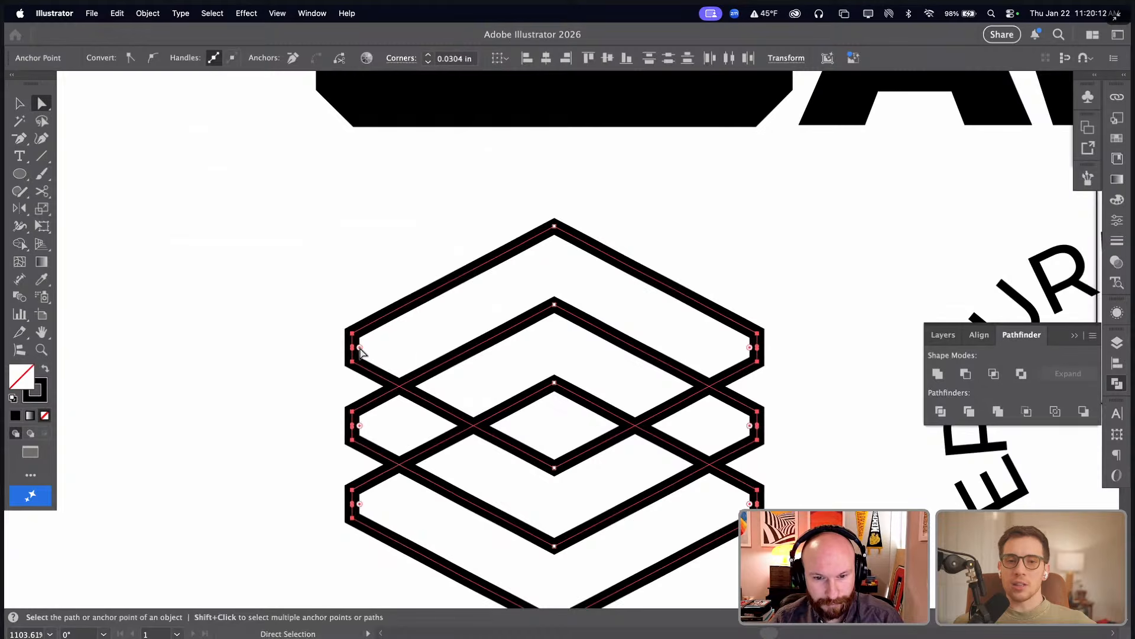
left_click(768, 274)
key("super+minus")
key("super+minus")
key("super+minus")
key("super+minus")
key("super+minus")
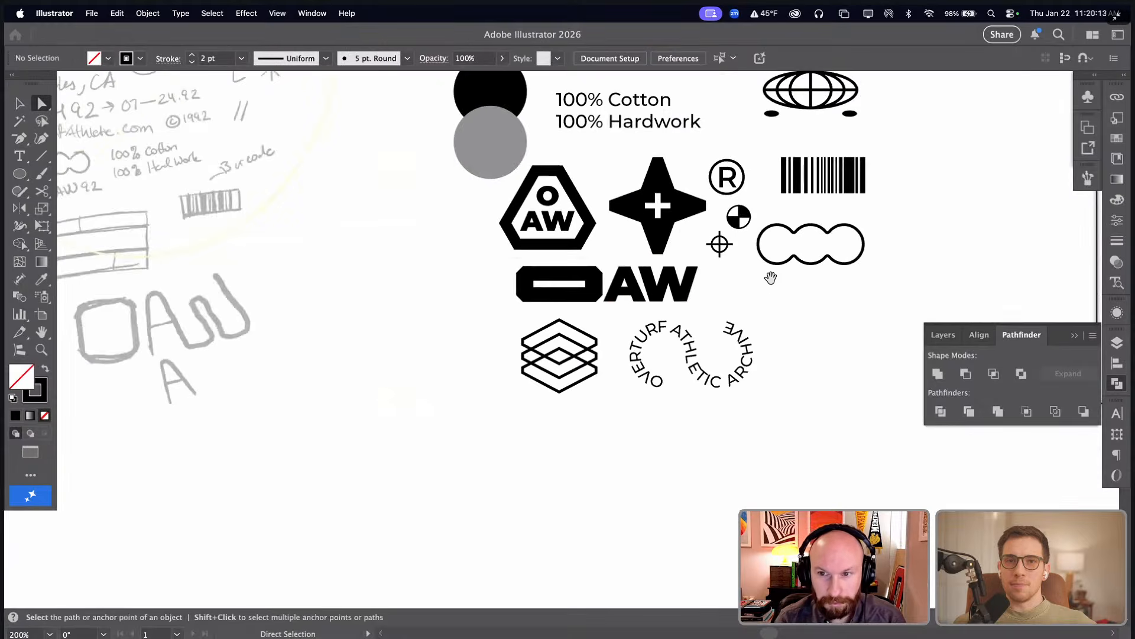
- Add the letter L as a separate 12 pt Montserrat Medium text and place it above the globe
left_click_drag(666, 284, 771, 426)
left_click_drag(703, 407, 756, 403)
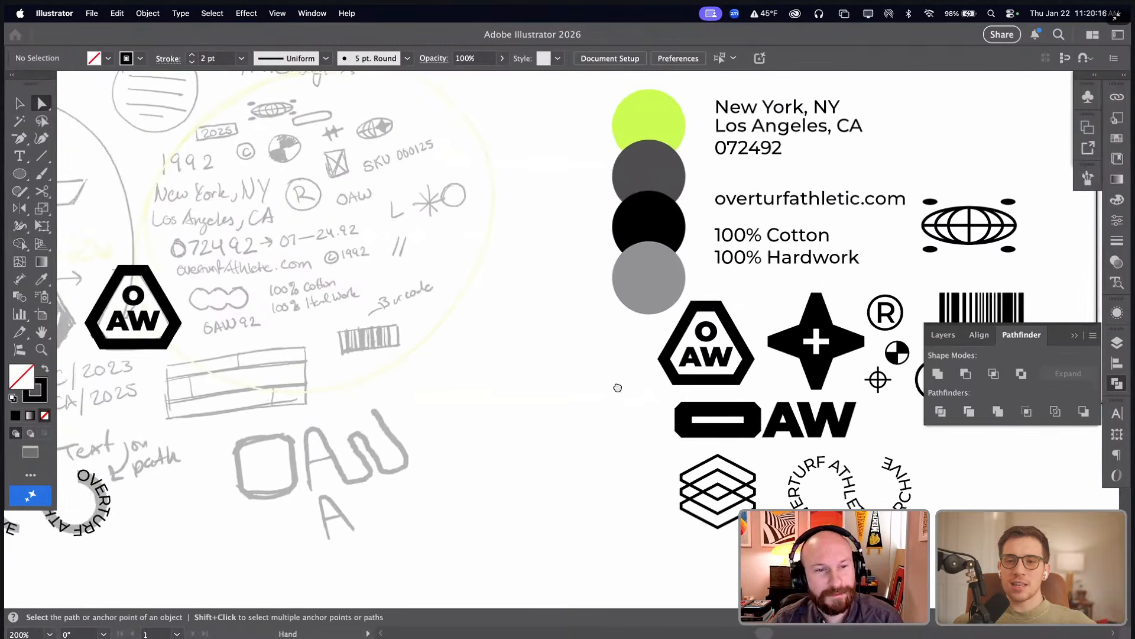
mouse_move(618, 388)
left_mouse_down()
mouse_move(624, 401)
mouse_move(609, 401)
left_mouse_up()
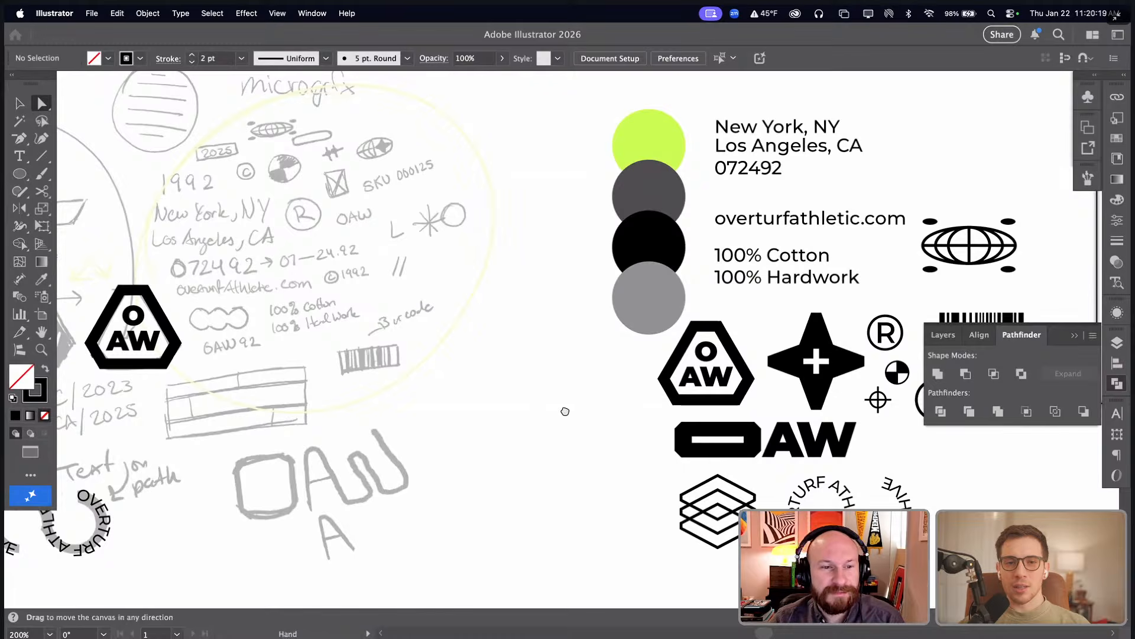
left_click_drag(599, 408, 489, 423)
key("t")
left_click(427, 402)
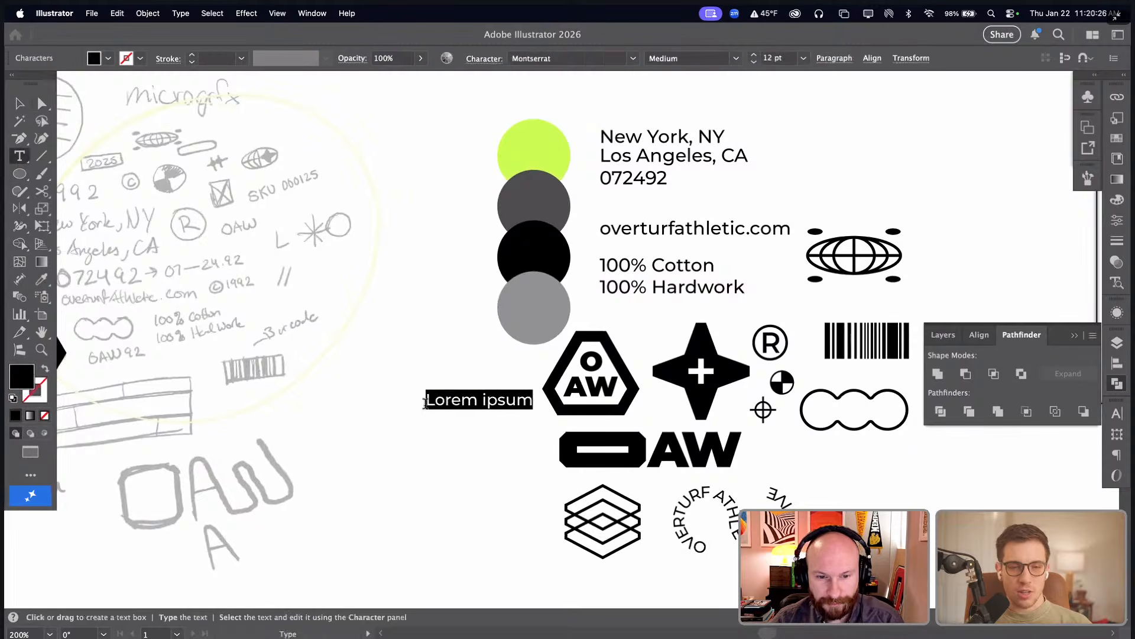
key("BackSpace")
key("Escape")
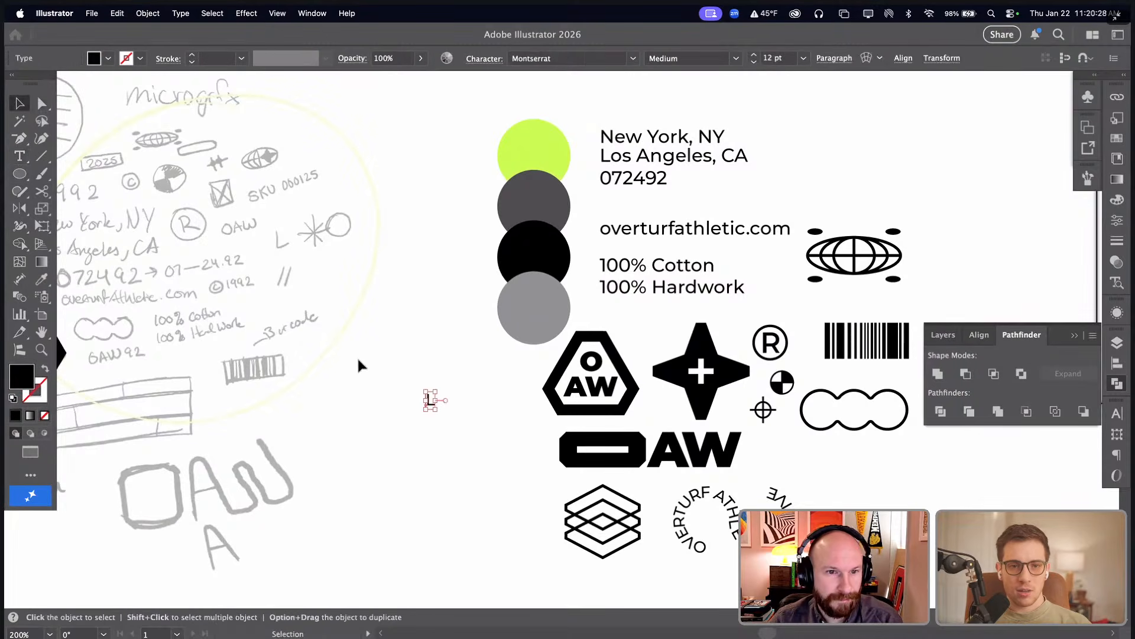
left_click_drag(431, 401, 826, 201)
left_click(865, 188)
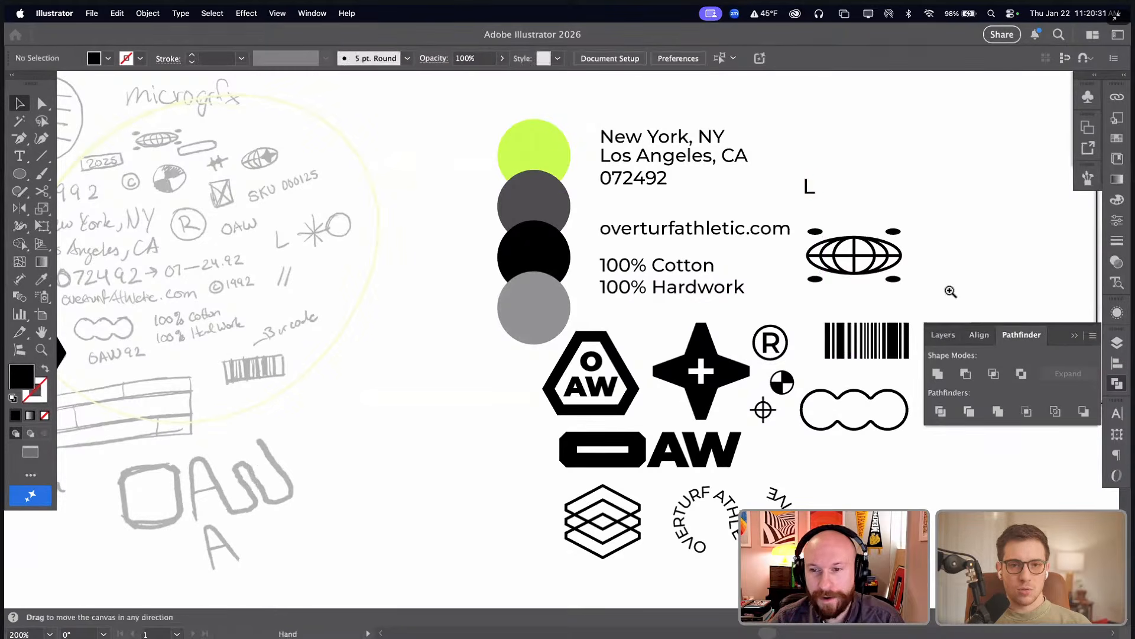
- Draw a short vertical line to the right of the letter L, slightly taller than the letter
left_click_drag(951, 291, 734, 139)
key("backslash")
left_click_drag(524, 247, 528, 277)
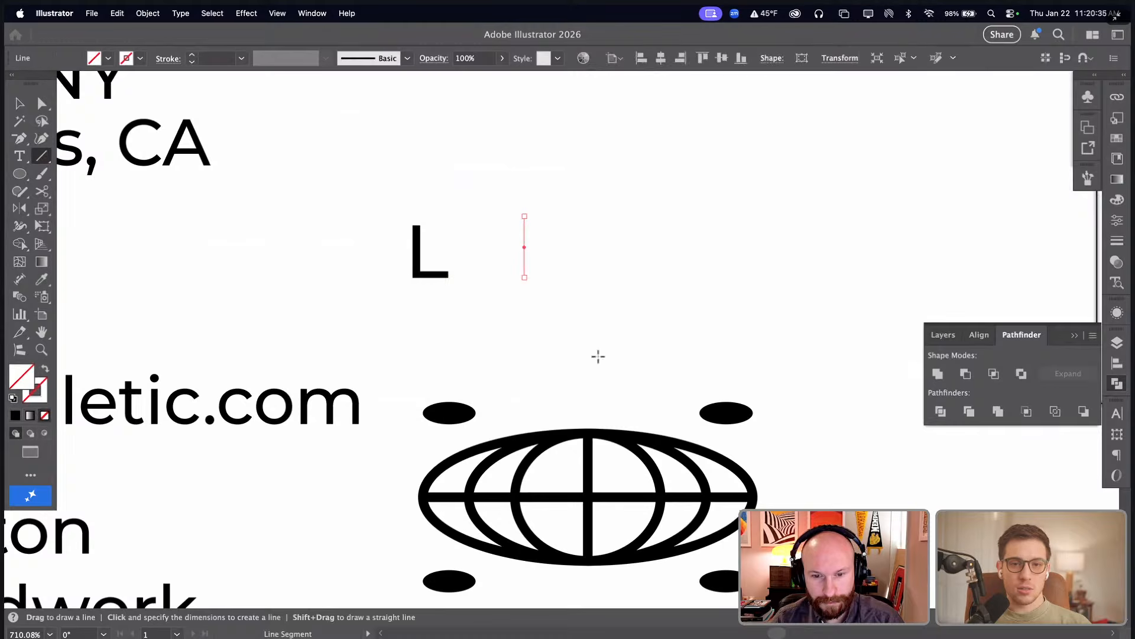
- Copy the globe's black stroke style to the vertical line and reduce its stroke to 1 pt
key("i")
left_click(642, 478)
key("v")
left_click(533, 264)
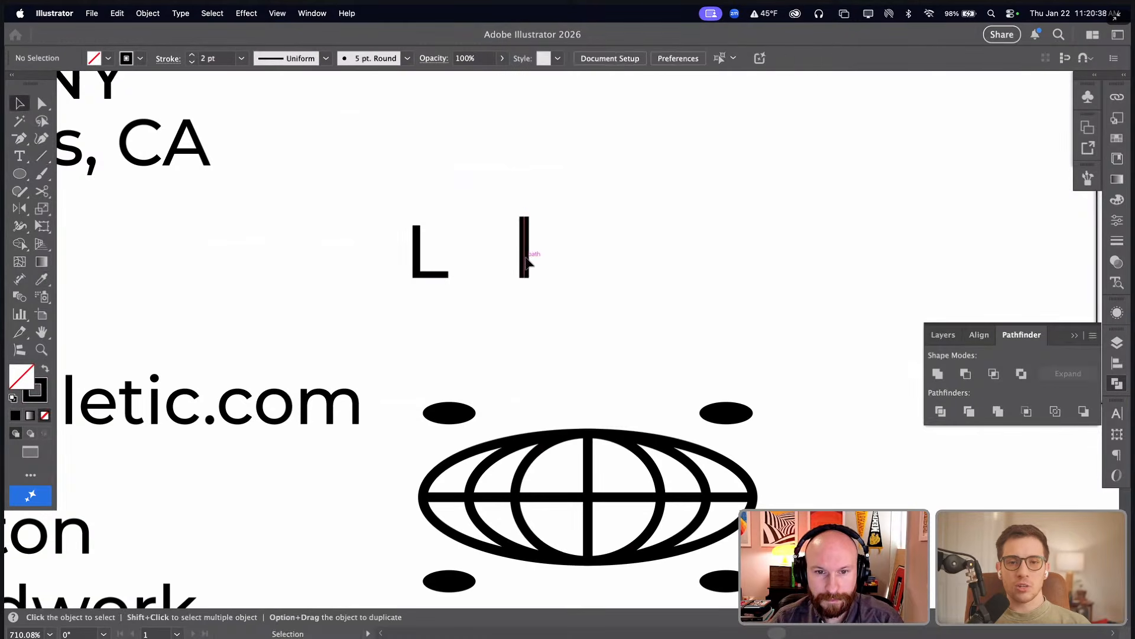
left_click(526, 261)
left_click(242, 58)
left_click(266, 124)
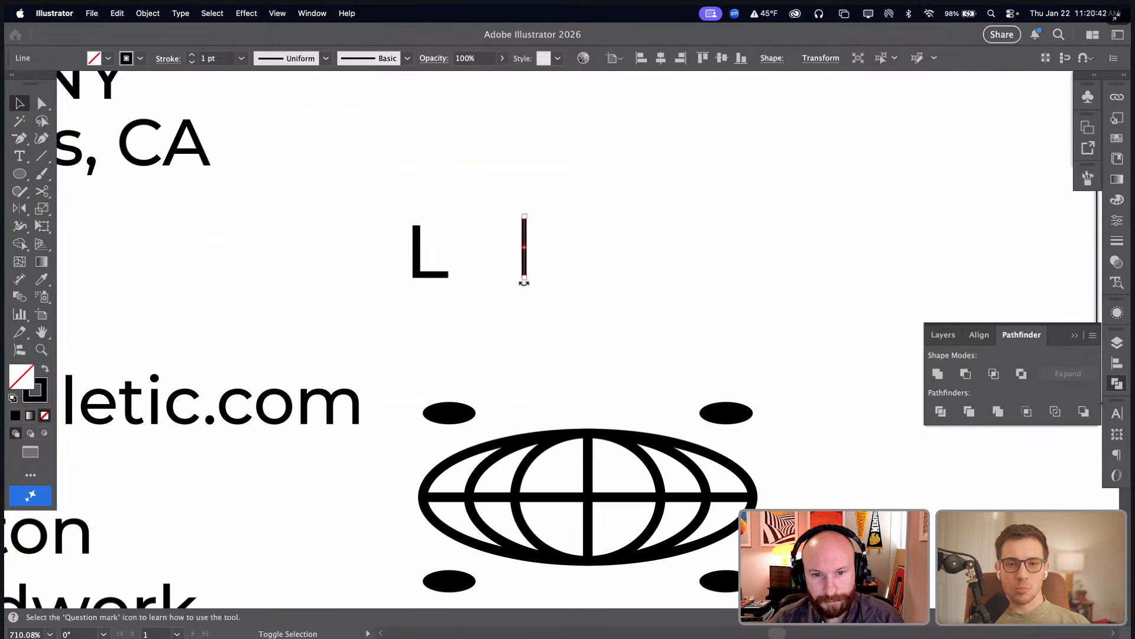
- Build an eight-armed asterisk from rotated copies of the line, crossing at its centre
left_click_drag(524, 284, 482, 272)
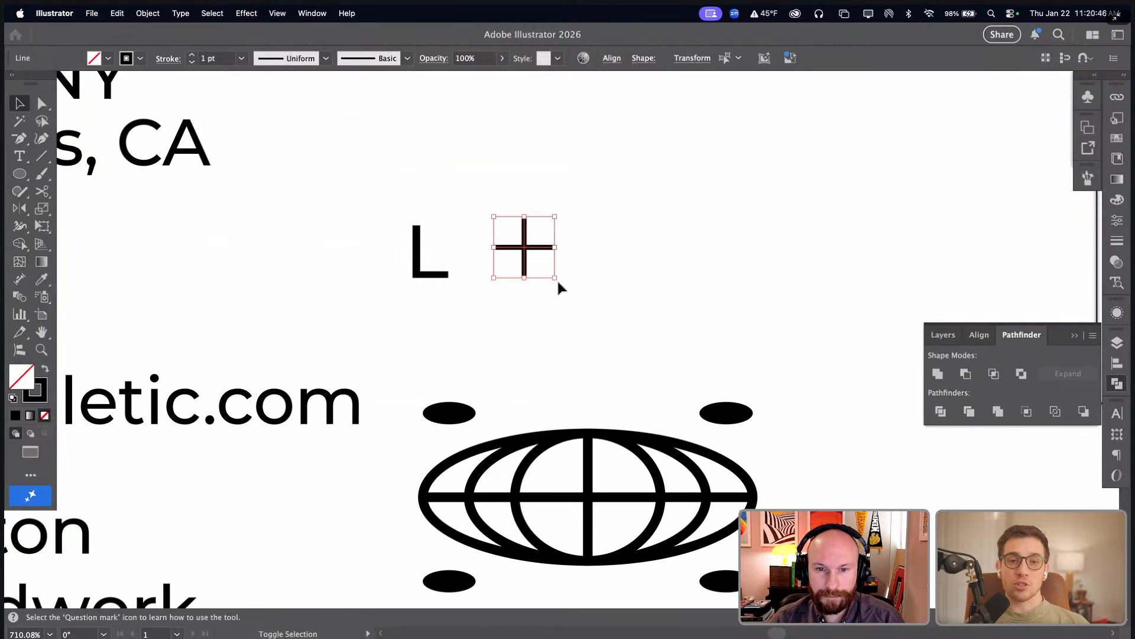
left_click_drag(559, 283, 607, 268)
left_click(601, 236)
- Draw an unfilled circle beside the asterisk and give it the same 1 pt black stroke
key("l")
key("v")
key("super+shift+a")
key("i")
key("v")
- Group the asterisk and the circle into one mark
left_click_drag(485, 193, 623, 336)
key("super+g")
key("super+minus")
key("super+minus")
key("super+minus")
key("super+minus")
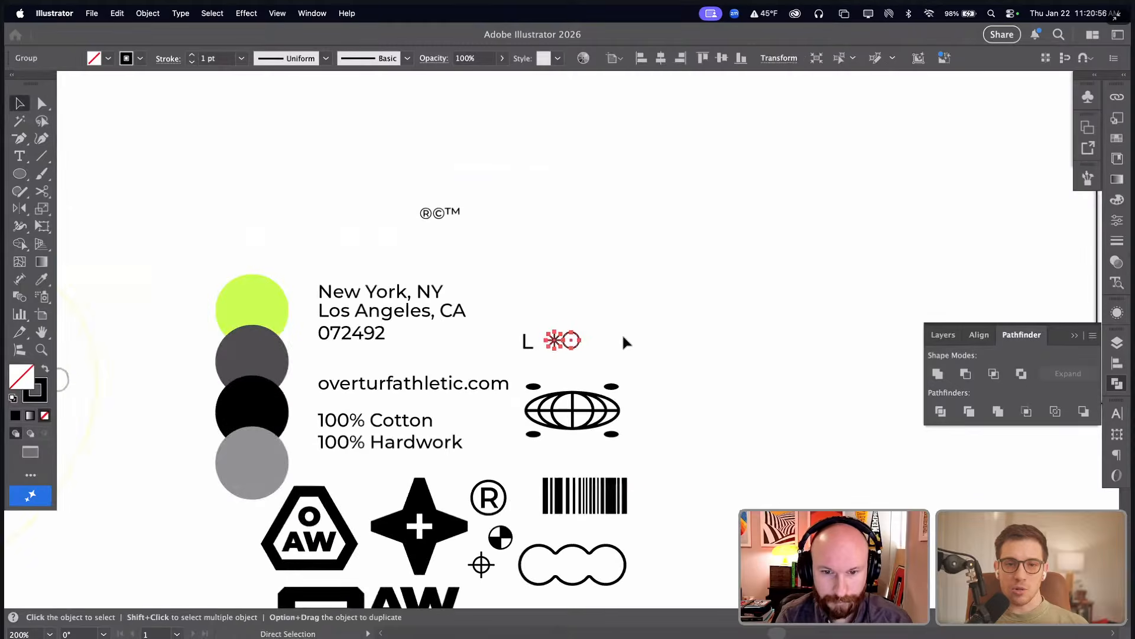
key("super+shift+a")
- Move the row with the L, asterisk and circle slightly closer to the globe
mouse_move(692, 309)
left_mouse_down()
mouse_move(670, 301)
mouse_move(761, 255)
mouse_move(948, 242)
left_mouse_up()
left_click(744, 282)
key("space")
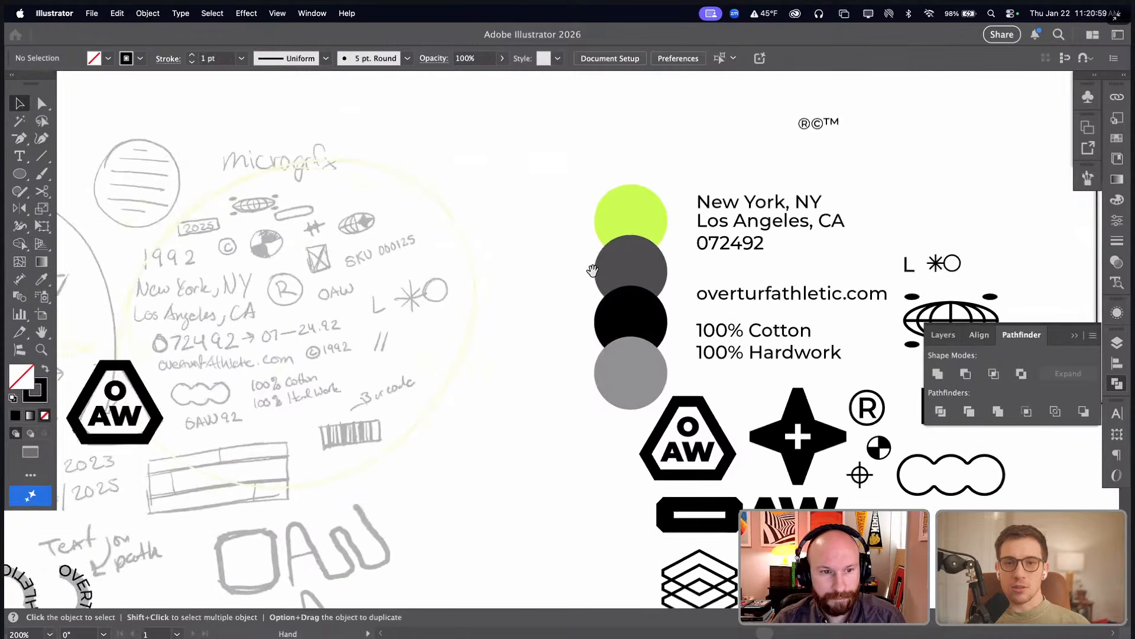
- Increase the stroke of the three-circle outline below the barcode to 4 pt
mouse_move(594, 269)
left_mouse_down()
mouse_move(552, 246)
mouse_move(575, 243)
mouse_move(525, 236)
left_mouse_up()
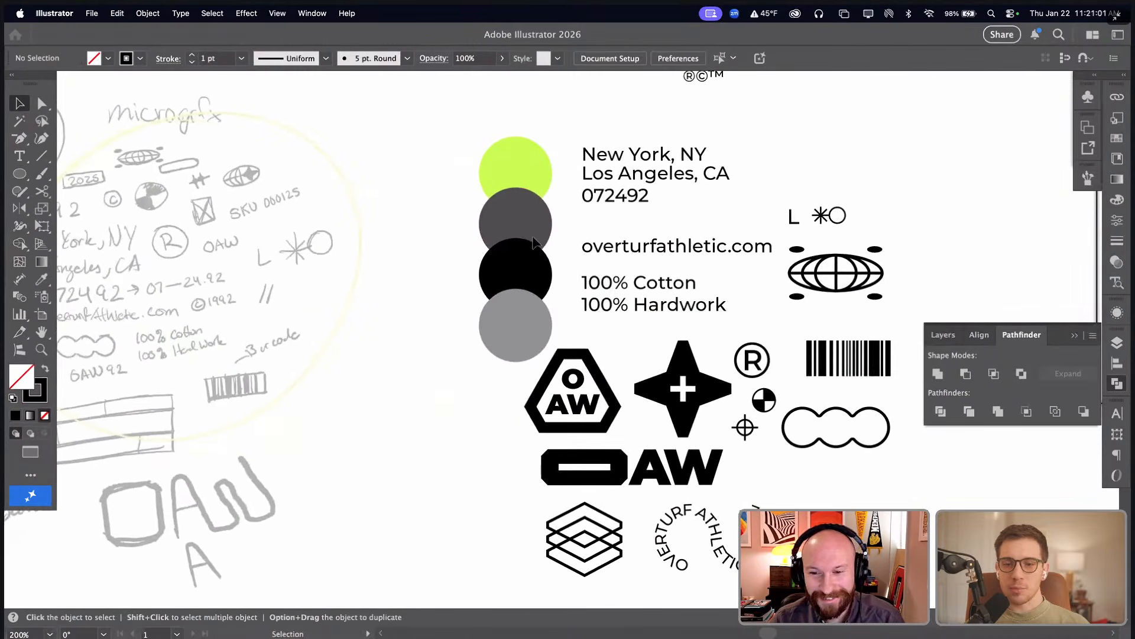
left_click_drag(851, 428, 672, 354)
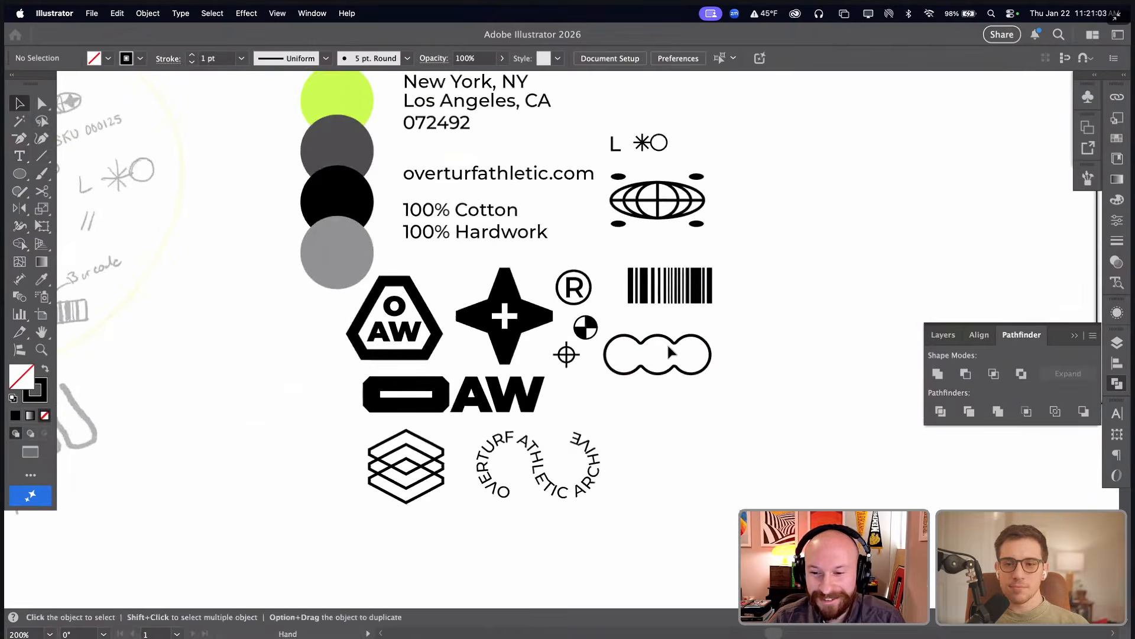
left_click(700, 372)
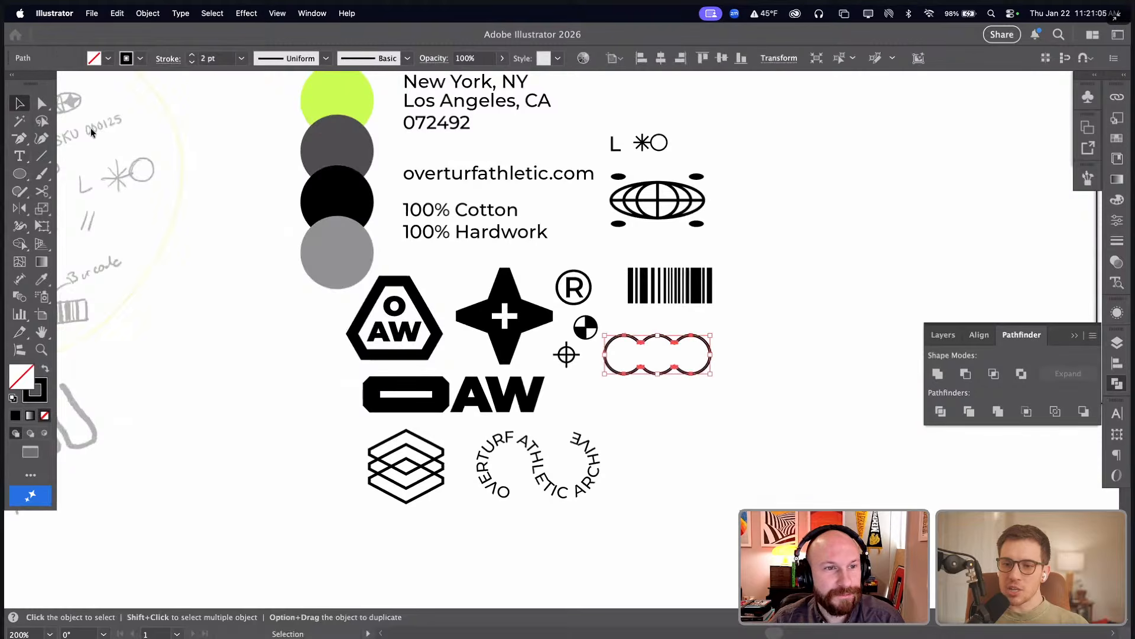
left_click(168, 58)
key("ctrl+Left")
left_click(197, 77)
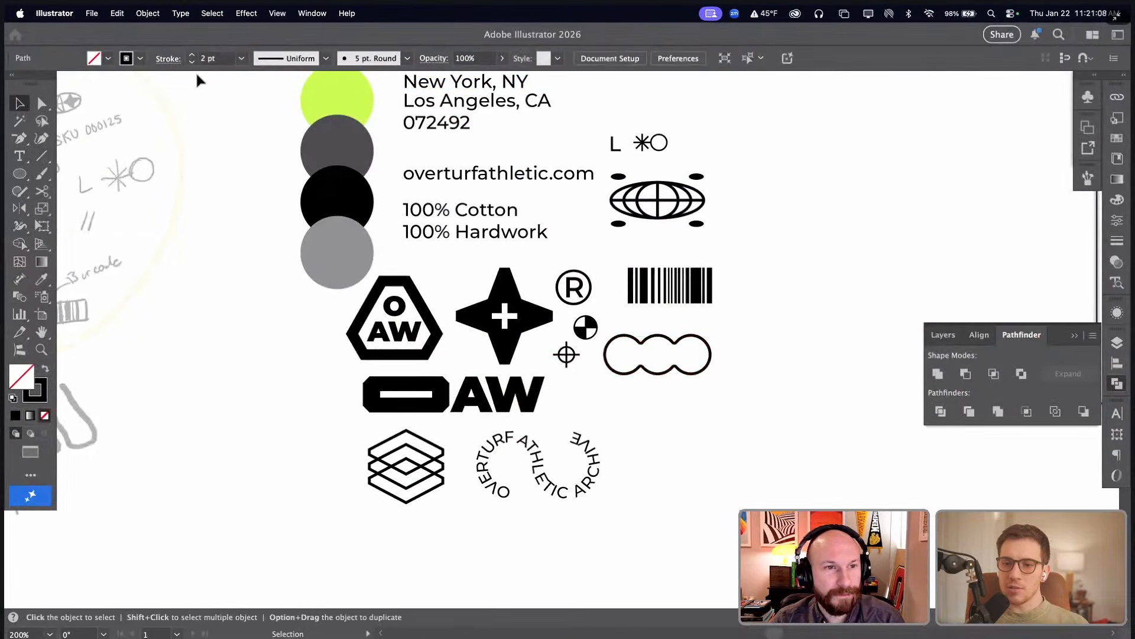
left_click(169, 59)
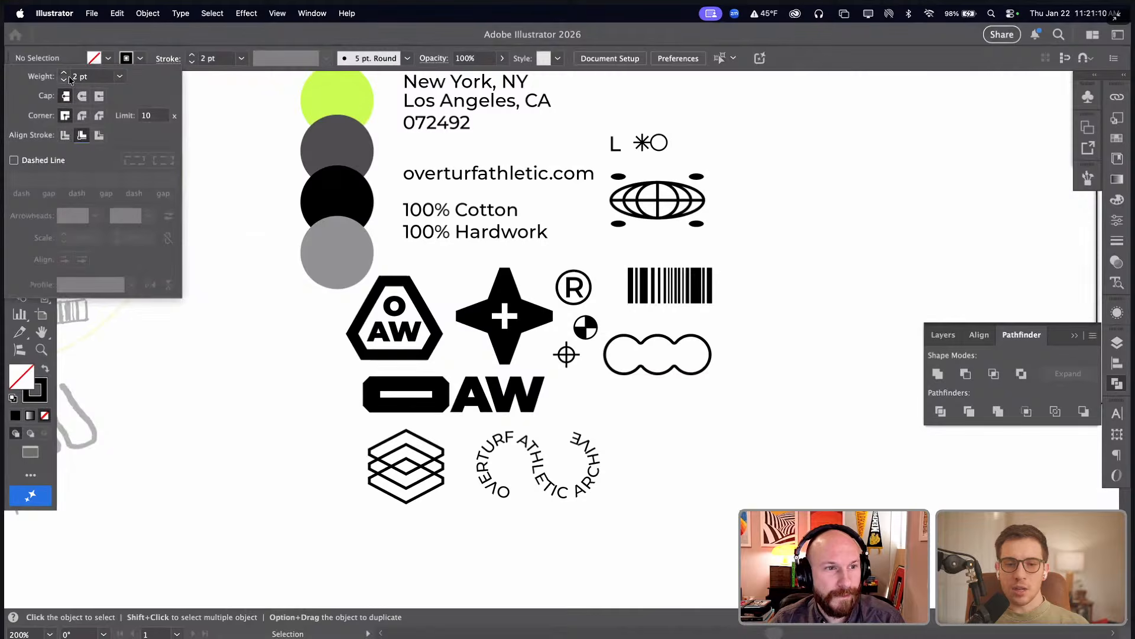
left_click(670, 374)
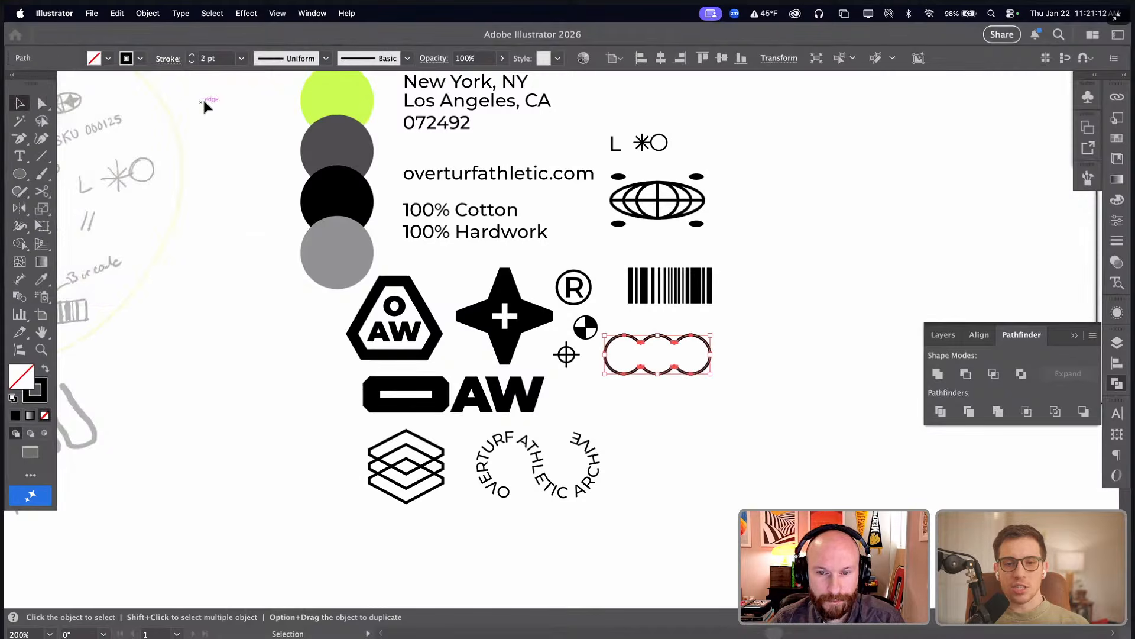
left_click(192, 56)
left_click(192, 56)
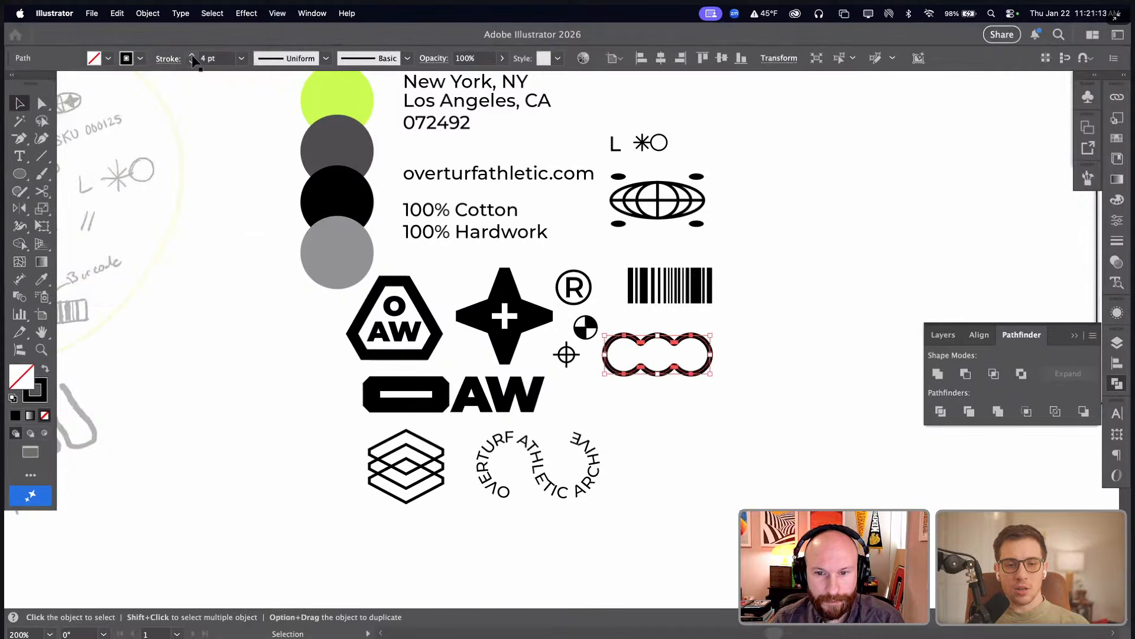
left_click(702, 424)
- Duplicate the heavy AW text, place the copy below the three-circle outline and change its text to "O"
left_click_drag(461, 250, 846, 466)
left_click_drag(271, 314, 331, 350)
left_click_drag(308, 460, 315, 397)
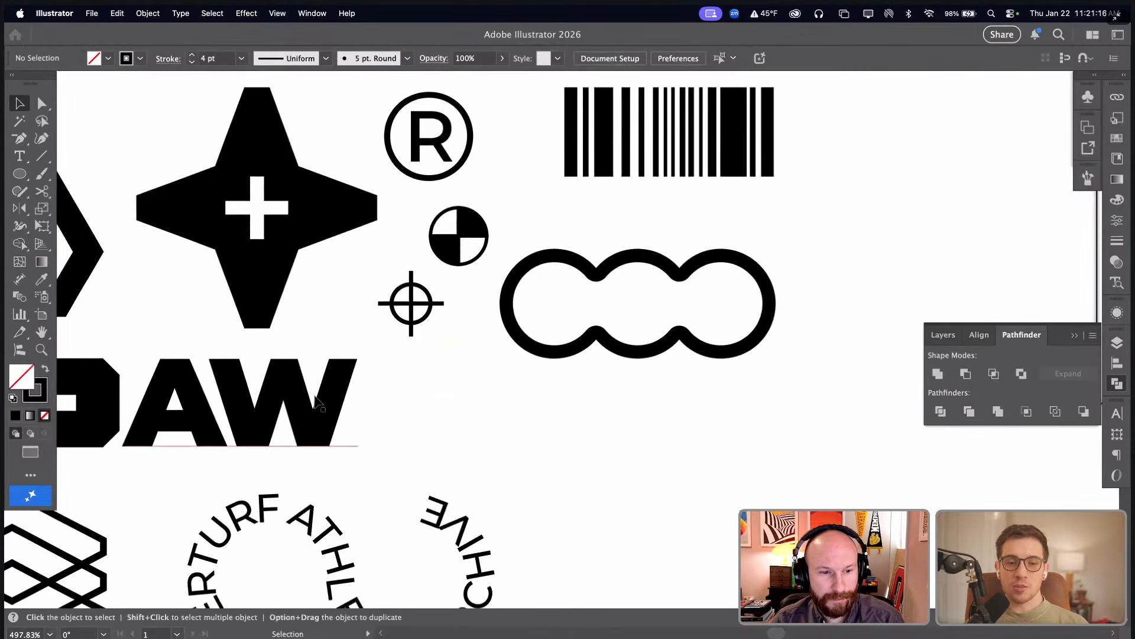
left_click(320, 402)
key("super+c")
key("super+v")
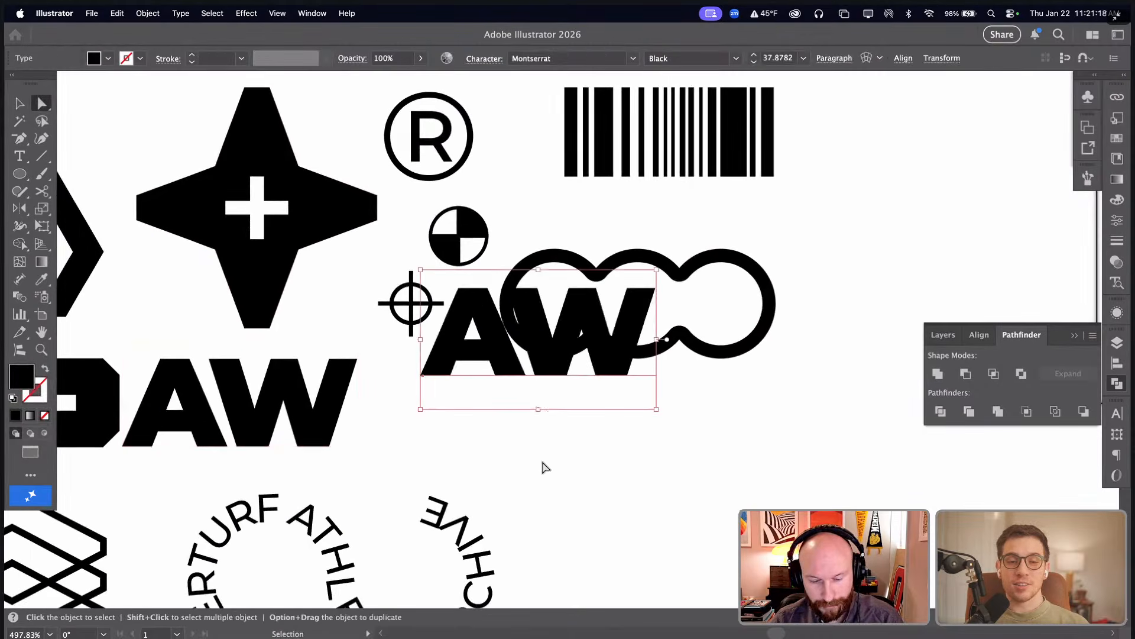
left_click_drag(550, 385, 634, 482)
double_click(633, 482)
type("O")
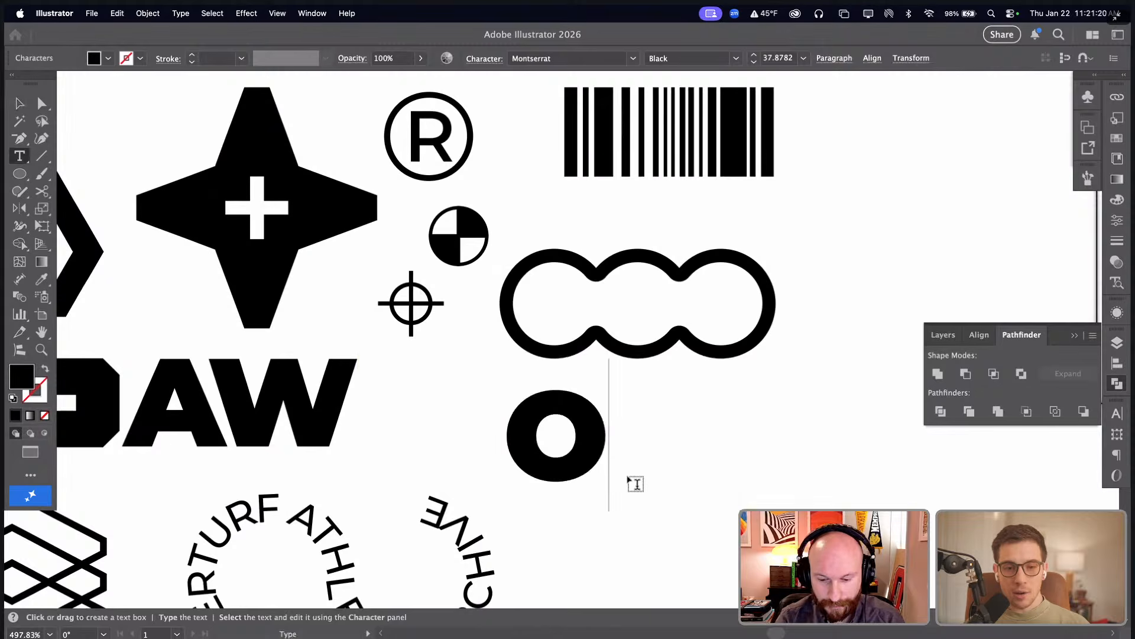
- Change the O to Montserrat SemiBold, scale it to about 19.66 pt and centre it inside the outline's first circle
left_click(19, 99)
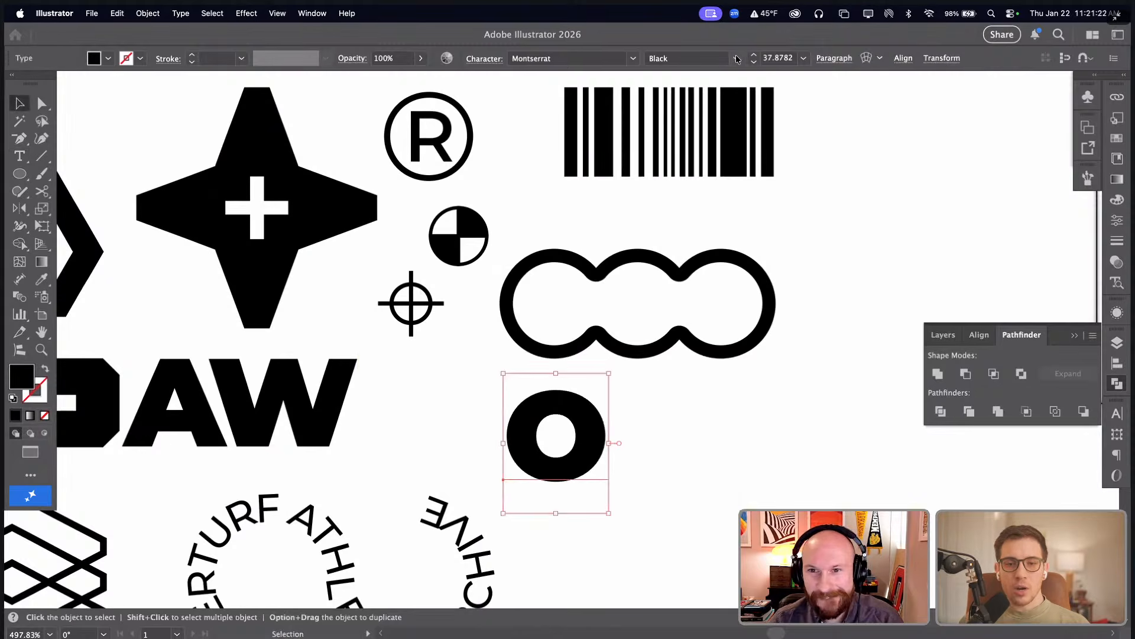
left_click(736, 58)
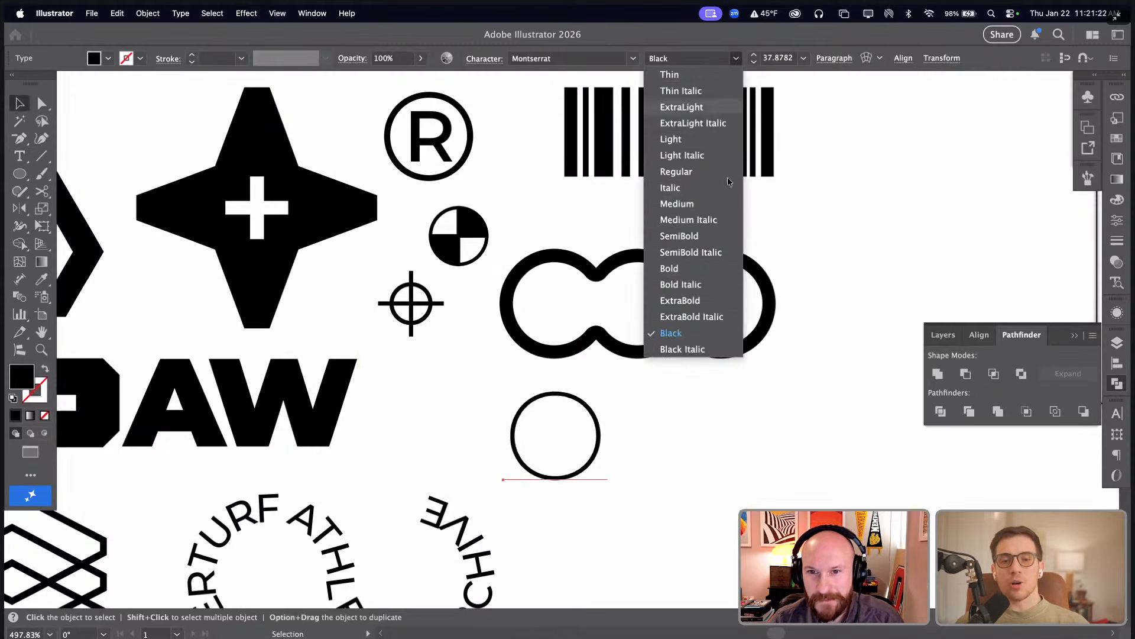
left_click(719, 237)
left_click_drag(611, 445, 557, 330)
left_click(457, 178)
left_click_drag(473, 201, 851, 421)
left_click_drag(756, 388, 757, 380)
- Copy the O horizontally into the middle circle and change the copy to "A"
left_click_drag(302, 327, 506, 327)
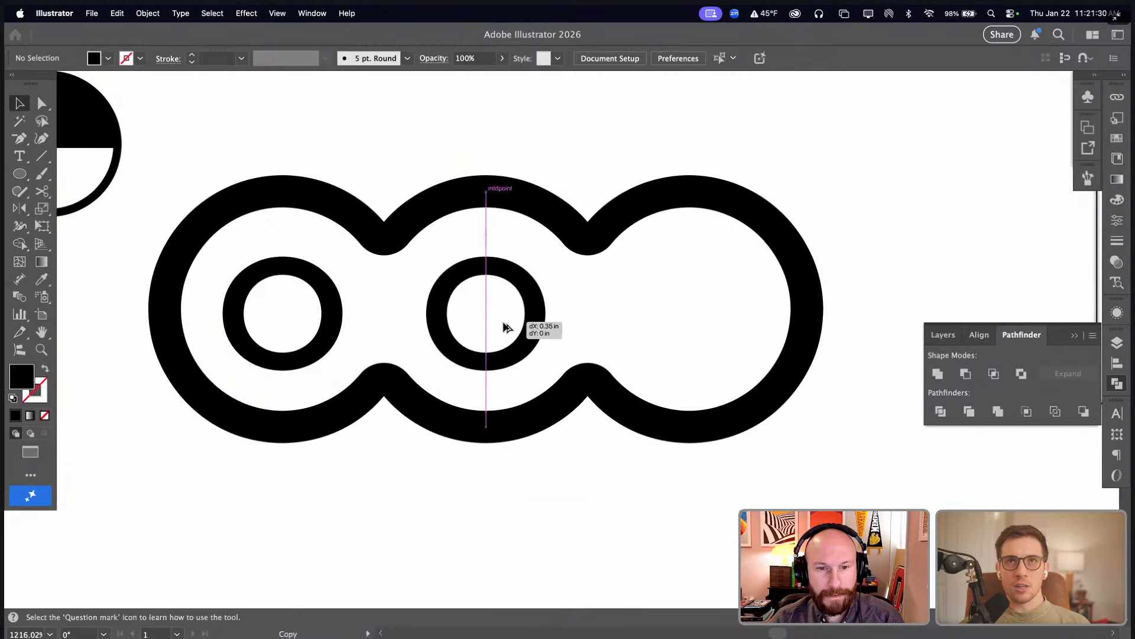
key("t")
double_click(501, 318)
type("A")
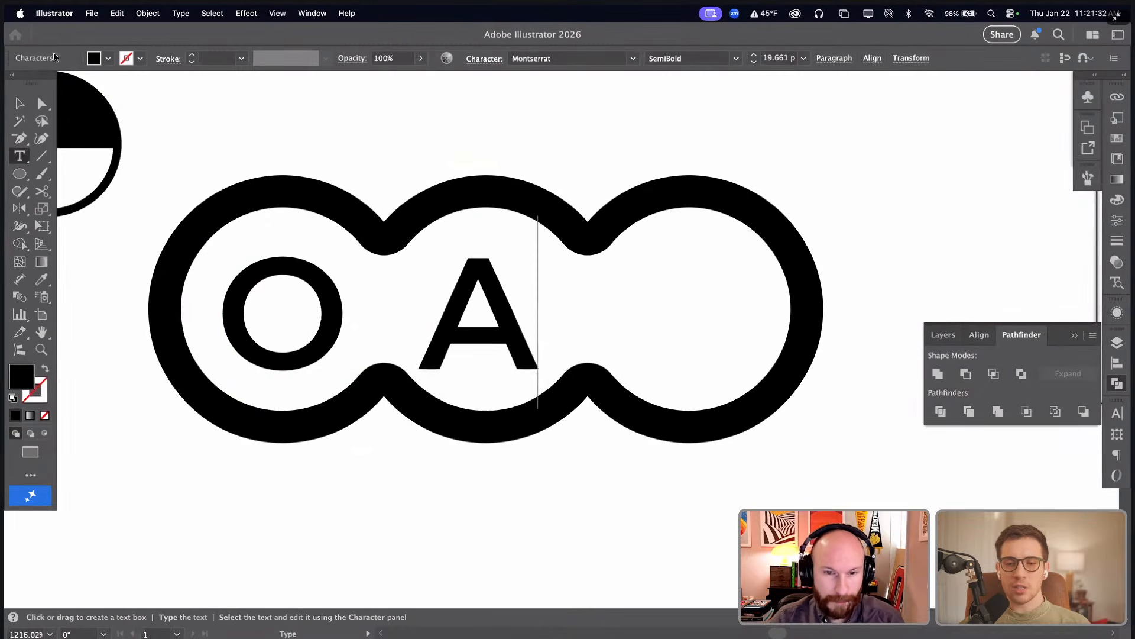
key("Escape")
- Copy the A into the third circle, change it to "W" and centre it there
left_click_drag(478, 315, 695, 334)
key("t")
double_click(694, 332)
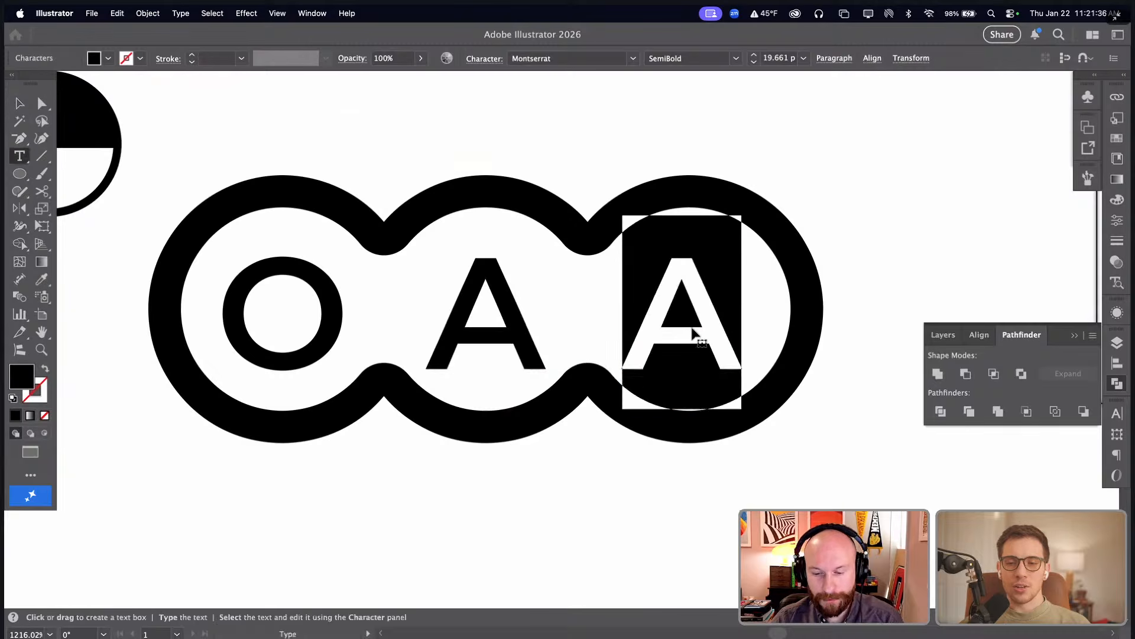
type("W")
left_click(20, 106)
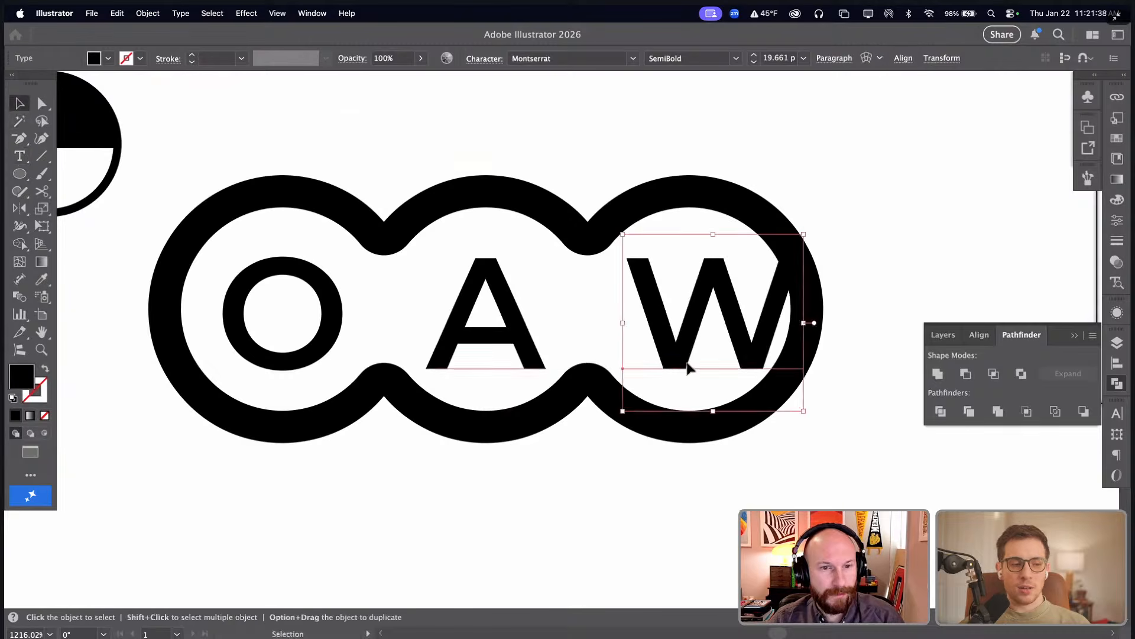
left_click_drag(709, 350, 688, 349)
- Reduce the font size of the letters O, A and W together to about 15.66 pt
left_click(504, 344, "shift")
left_click(293, 317, "shift")
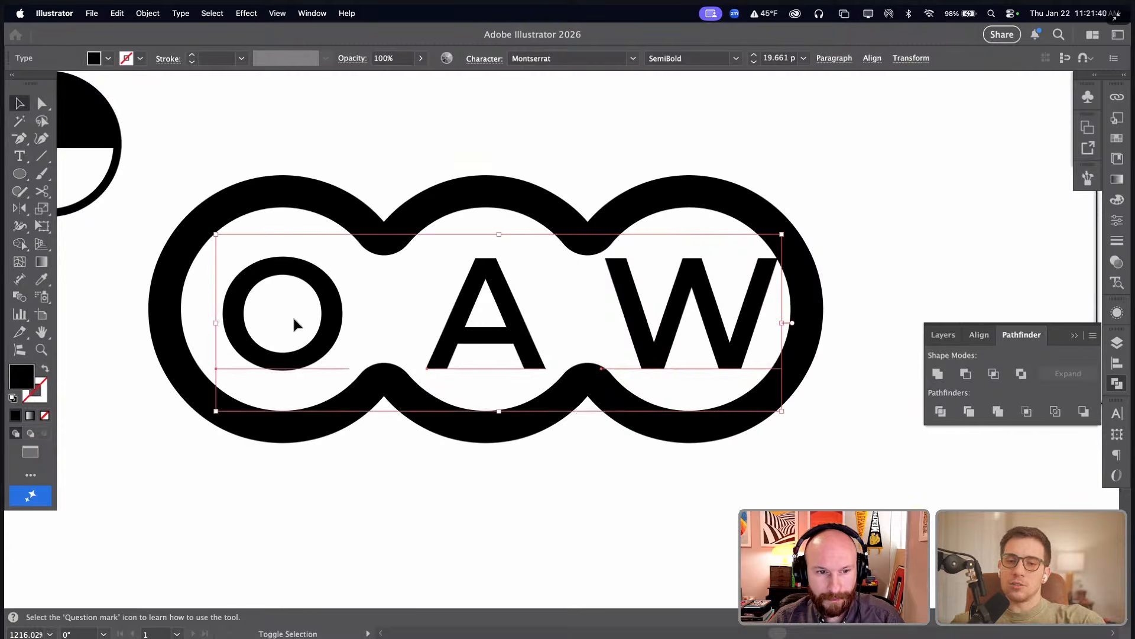
key("shift+super+comma")
key("shift+super+comma")
left_click(512, 532)
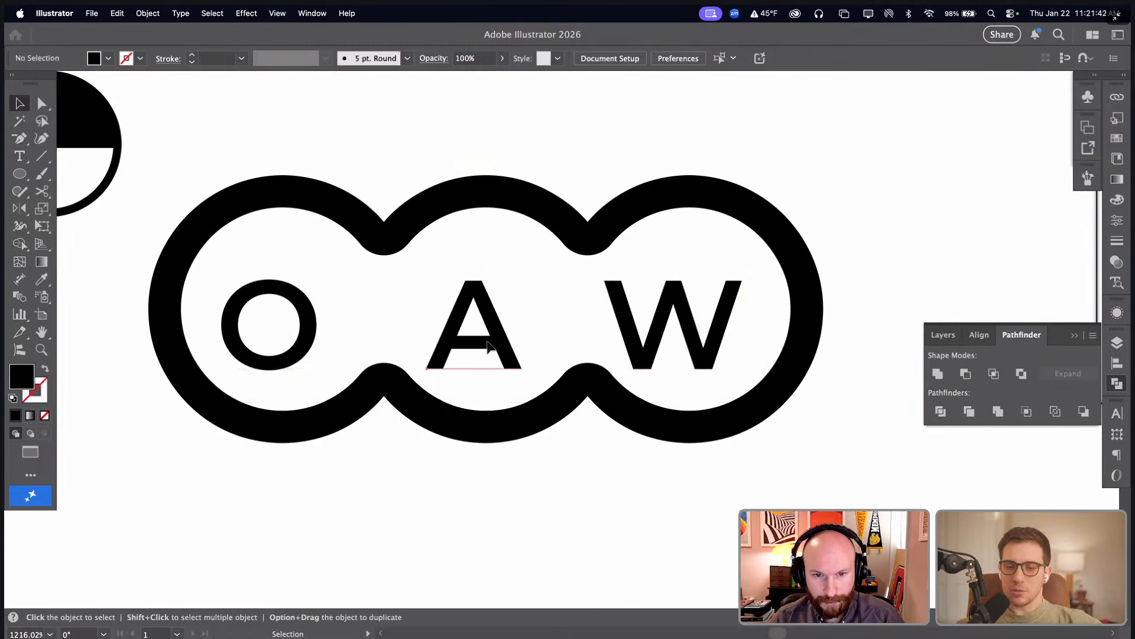
- Recentre the letters A, O and W within their respective circles
mouse_move(506, 346)
left_mouse_down()
mouse_move(520, 324)
mouse_move(537, 324)
mouse_move(504, 328)
left_mouse_up()
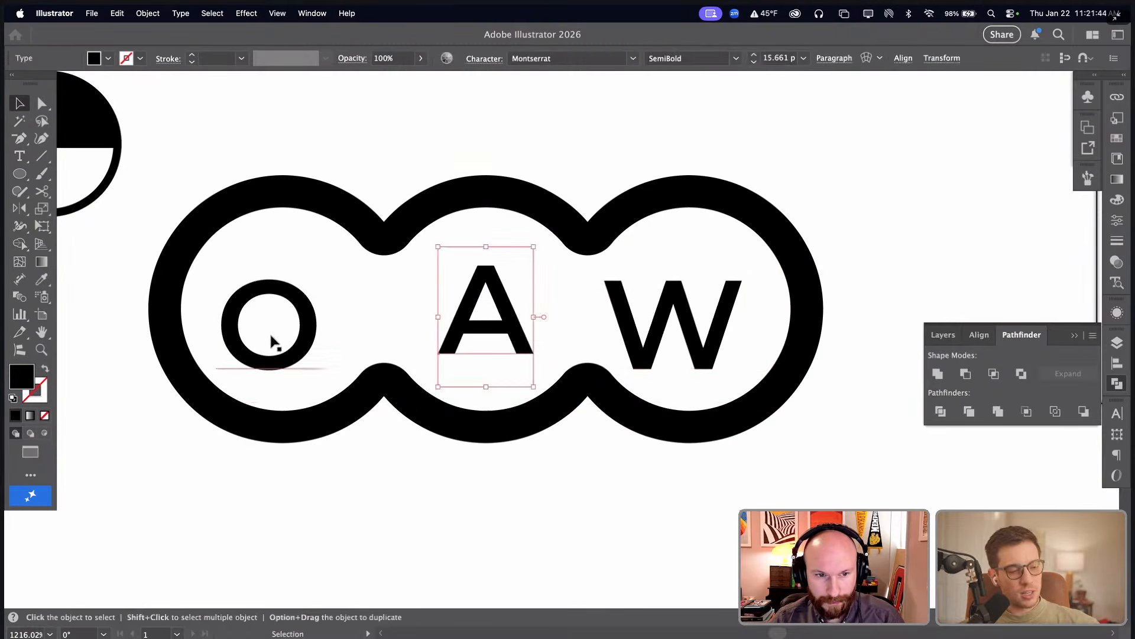
left_click_drag(269, 329, 285, 315)
left_click_drag(723, 324, 775, 317)
- Group the letters O, A and W with the three-circle outline as one badge
left_click_drag(248, 137, 813, 558)
key("super+g")
key("super+shift+a")
key("super+minus")
key("super+minus")
key("super+minus")
key("super+minus")
key("super+minus")
key("super+minus")
key("super+minus")
key("super+minus")
key("super+minus")
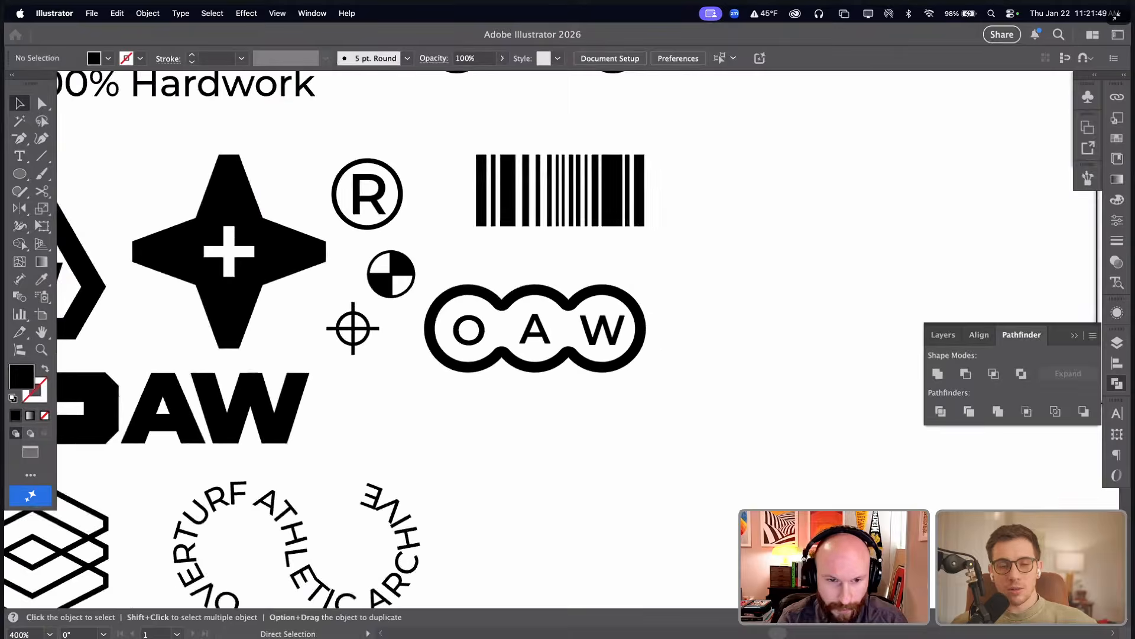
- Examine the pencil sketches and compare them with the finished vector micrographics
mouse_move(88, 198)
left_mouse_down()
mouse_move(223, 226)
mouse_move(647, 473)
left_mouse_up()
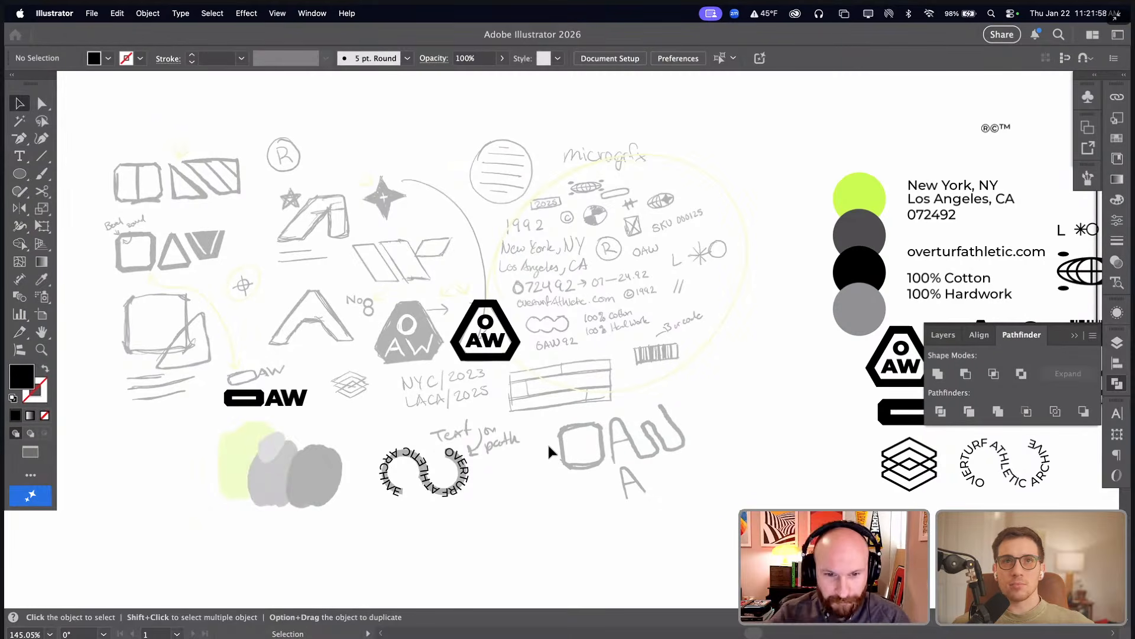
scroll(556, 422, "down", 1)
scroll(556, 422, "left", 1)
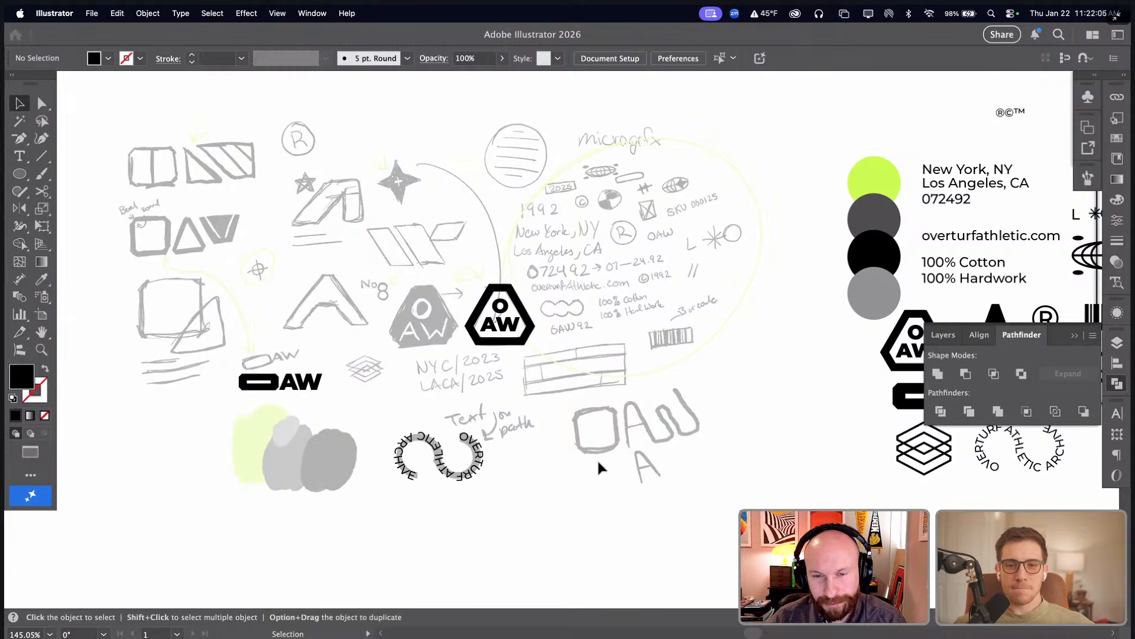
scroll(583, 456, "down", 1)
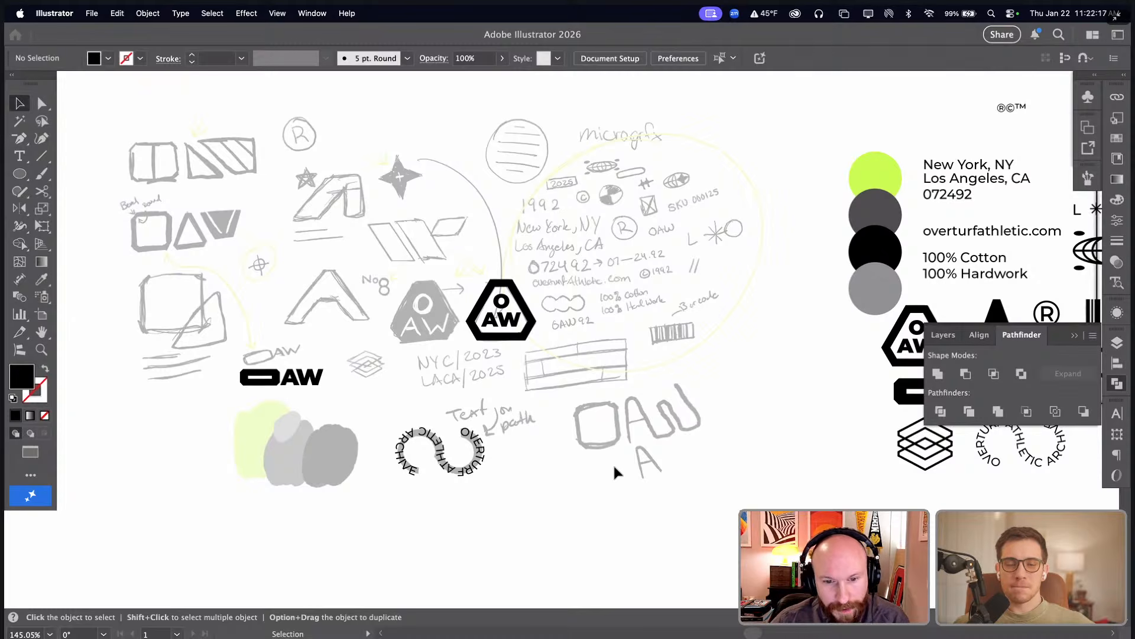
left_click_drag(665, 468, 632, 467)
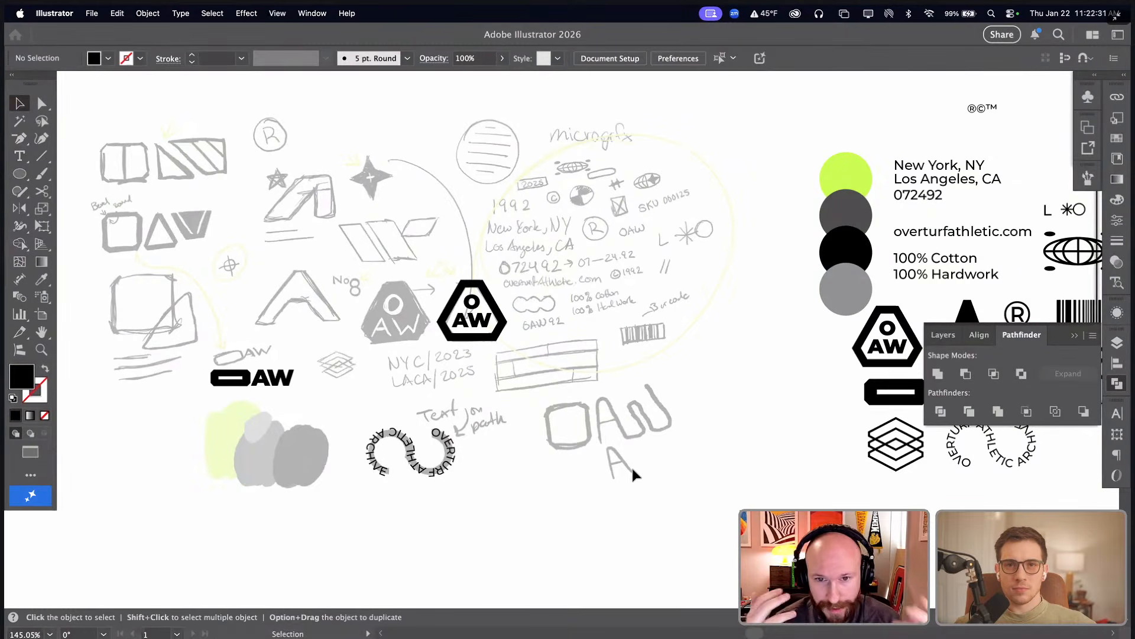
left_click_drag(632, 469, 477, 469)
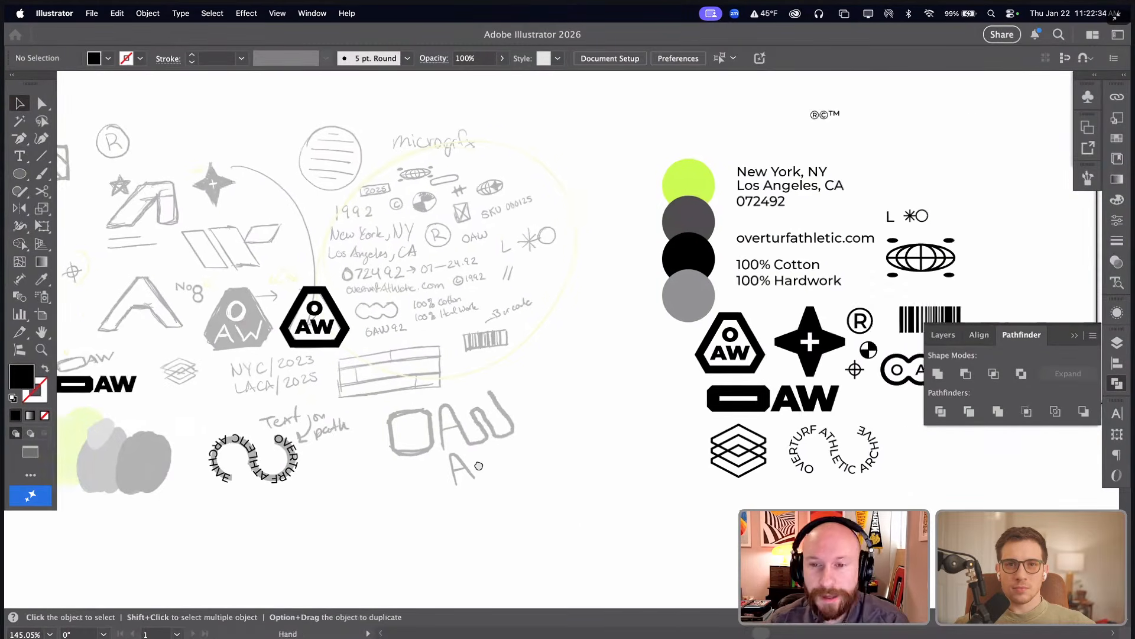
left_click_drag(573, 465, 444, 468)
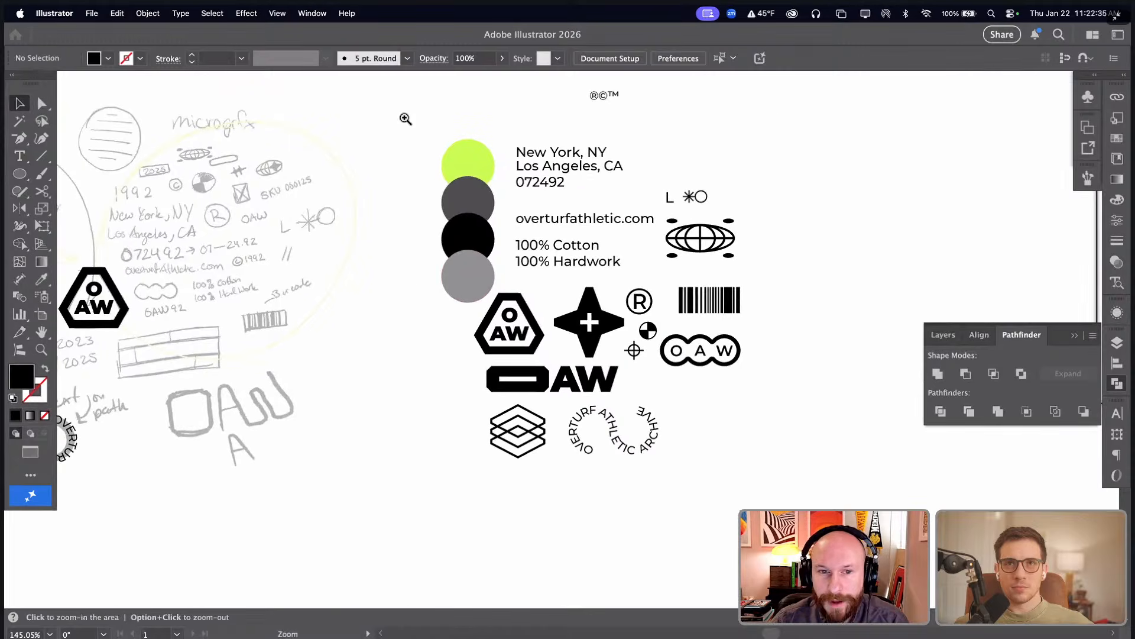
- Move the column of four colour circles slightly left, away from the text and badges
left_click_drag(408, 109, 874, 500)
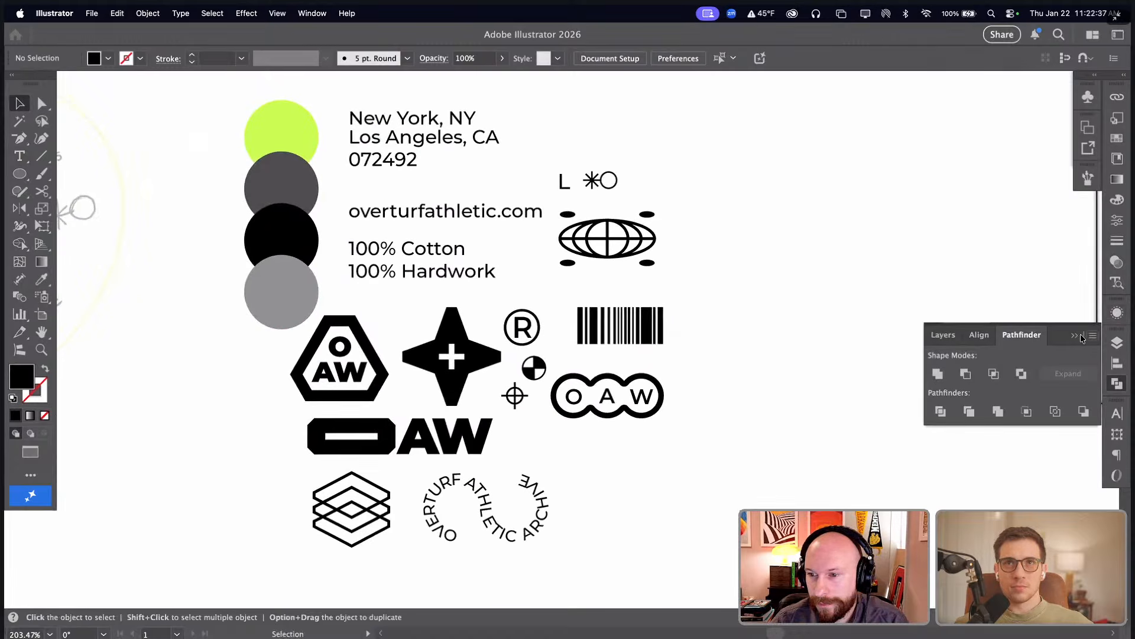
left_click_drag(932, 303, 939, 295)
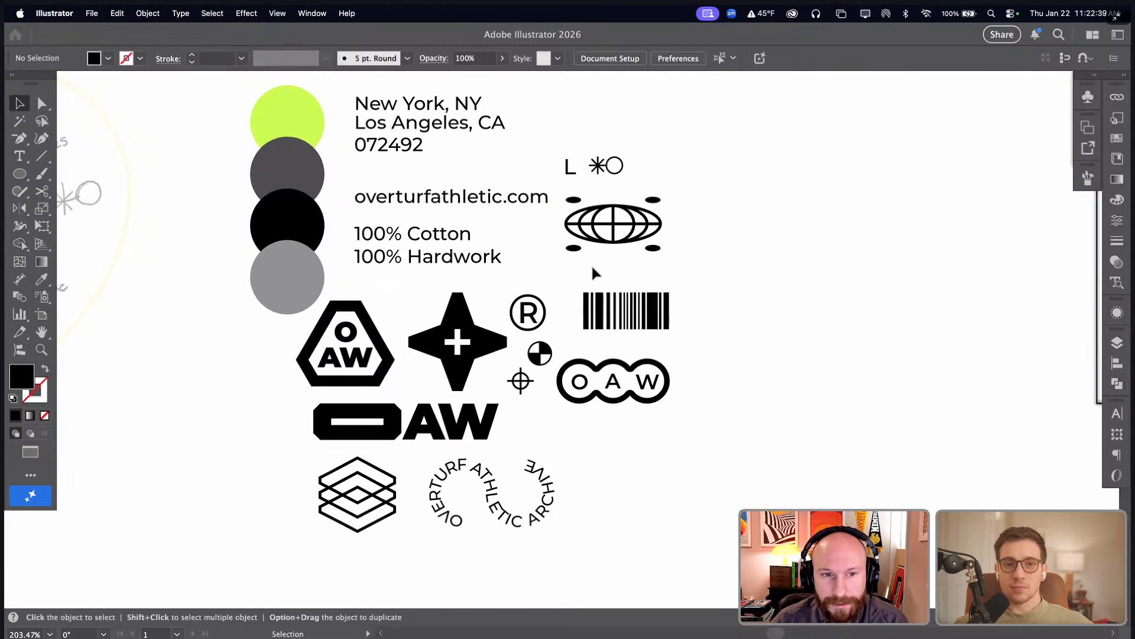
left_click_drag(282, 279, 278, 279)
left_click(662, 251)
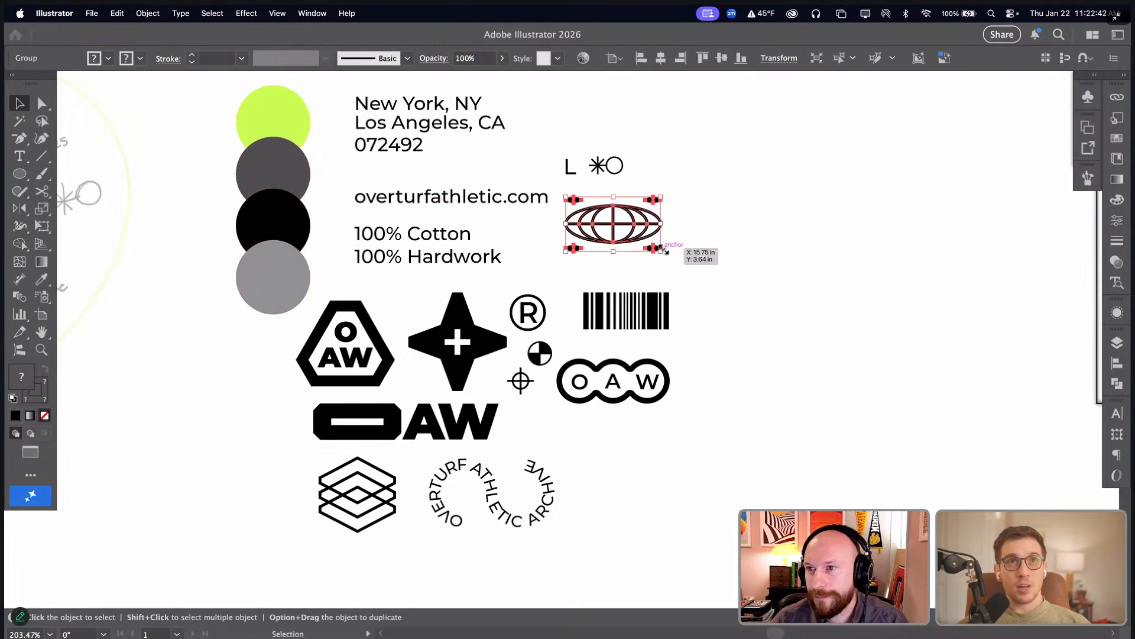
left_click(811, 264)
- Switch to Discord and maximize the window showing the Adobe Live Server
key("super")
key("super")
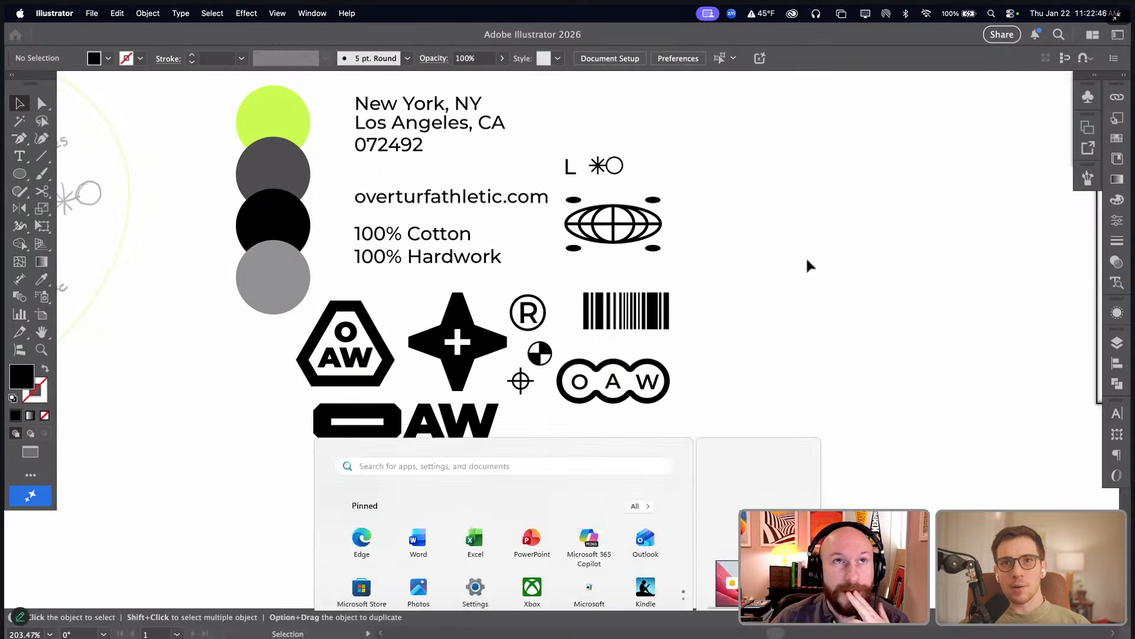
left_click(238, 187)
left_click_drag(748, 638, 727, 108)
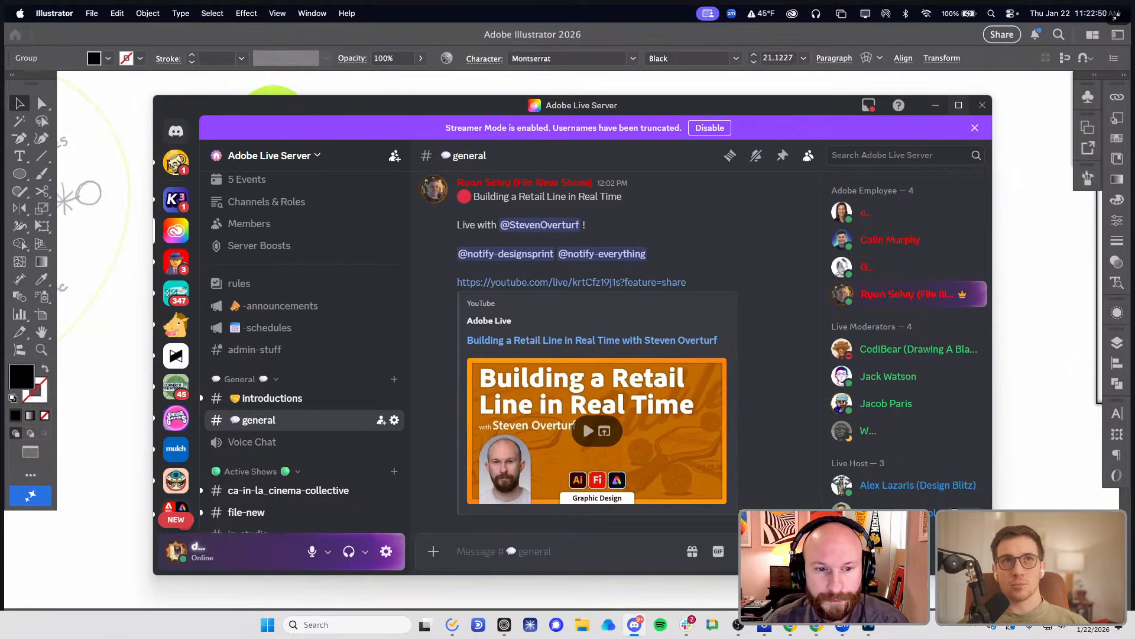
left_click(958, 105)
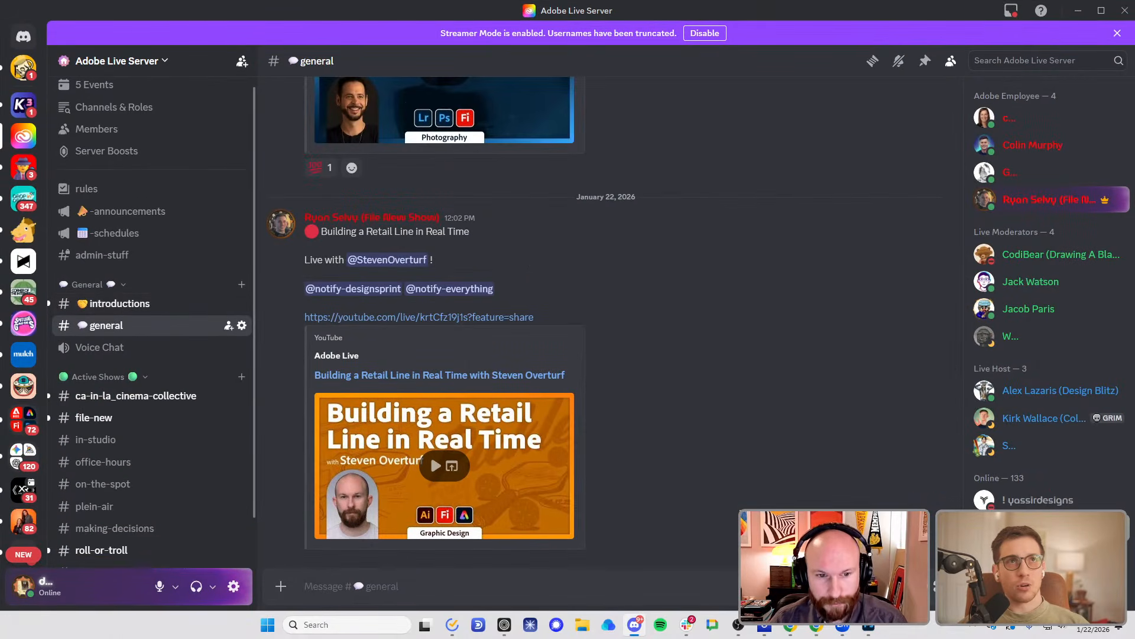
- View the weekly show schedule in the schedules channel, checking the general channel in between
scroll(195, 304, "up", 1)
left_click(148, 244)
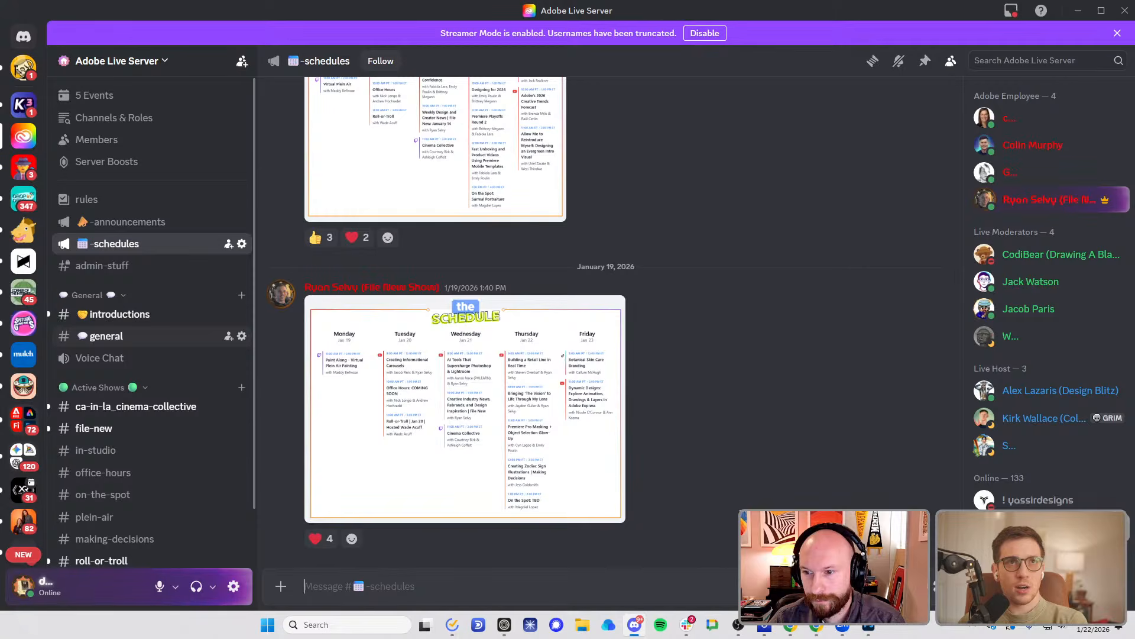
left_click(107, 336)
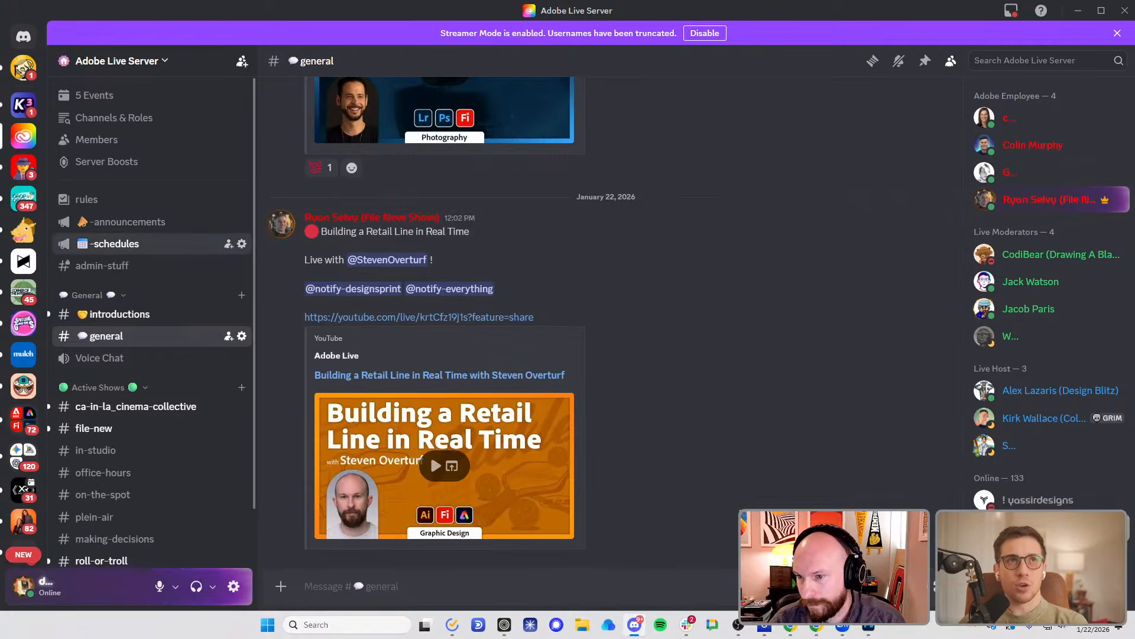
left_click(116, 244)
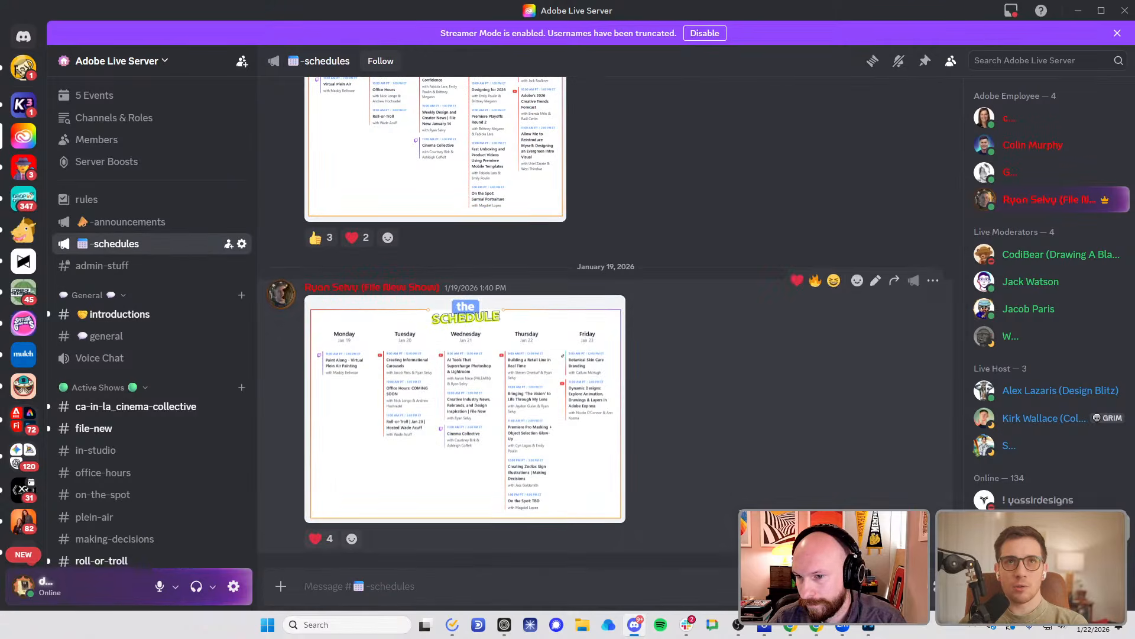
- Enlarge the January 19 schedule image and examine the Thursday and Friday shows up close
left_click(464, 408)
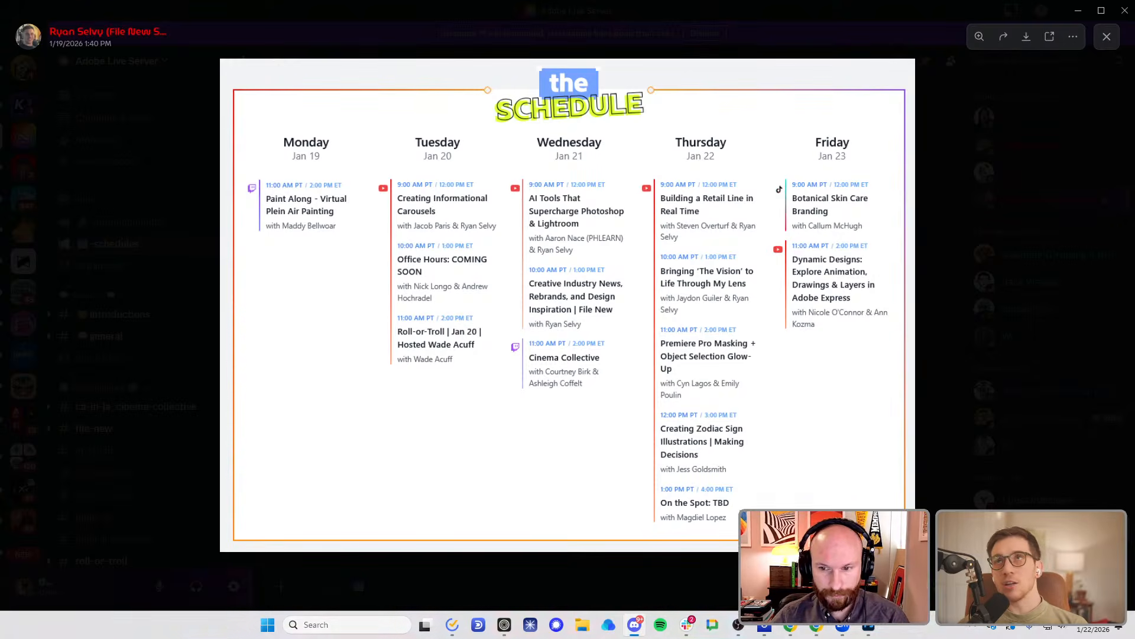
left_click(768, 196)
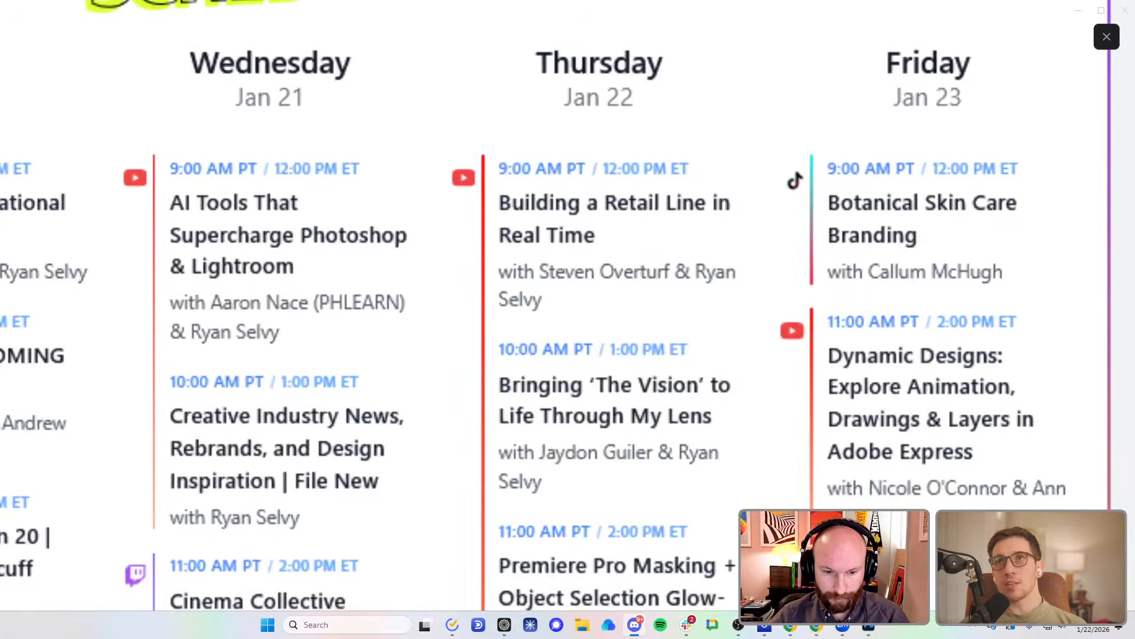
left_click_drag(768, 196, 769, 246)
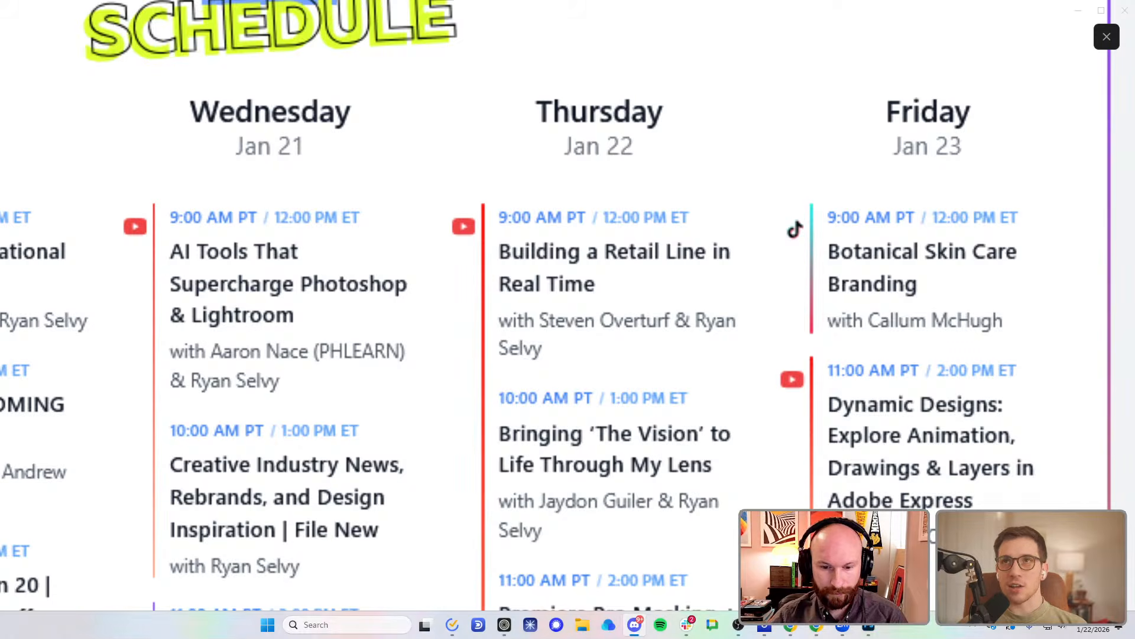
left_click(768, 162)
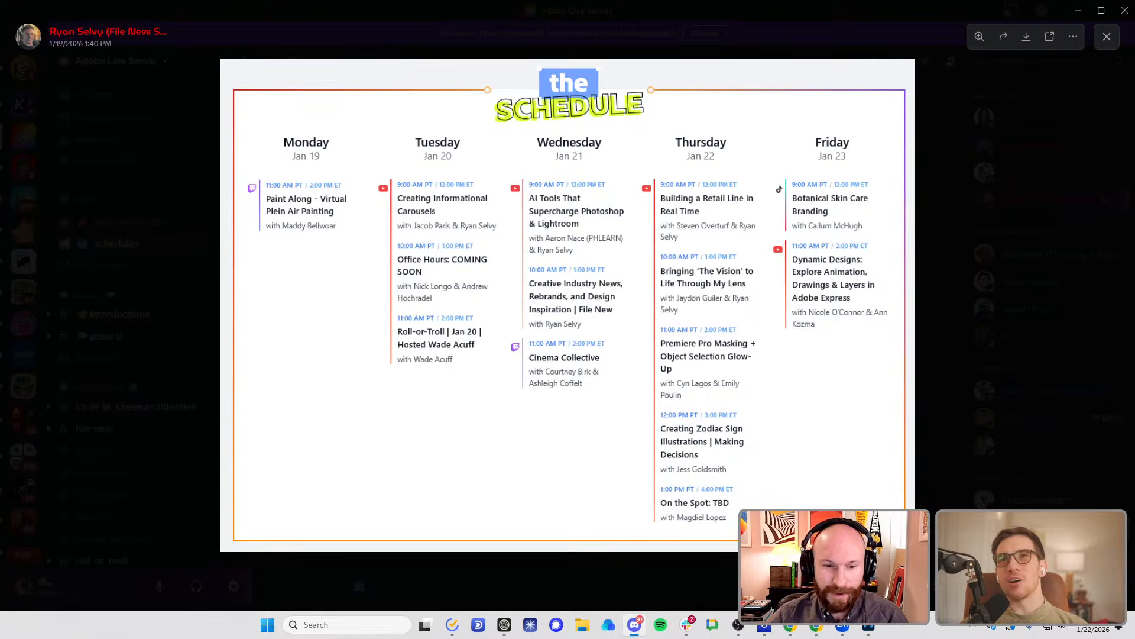
left_click(769, 290)
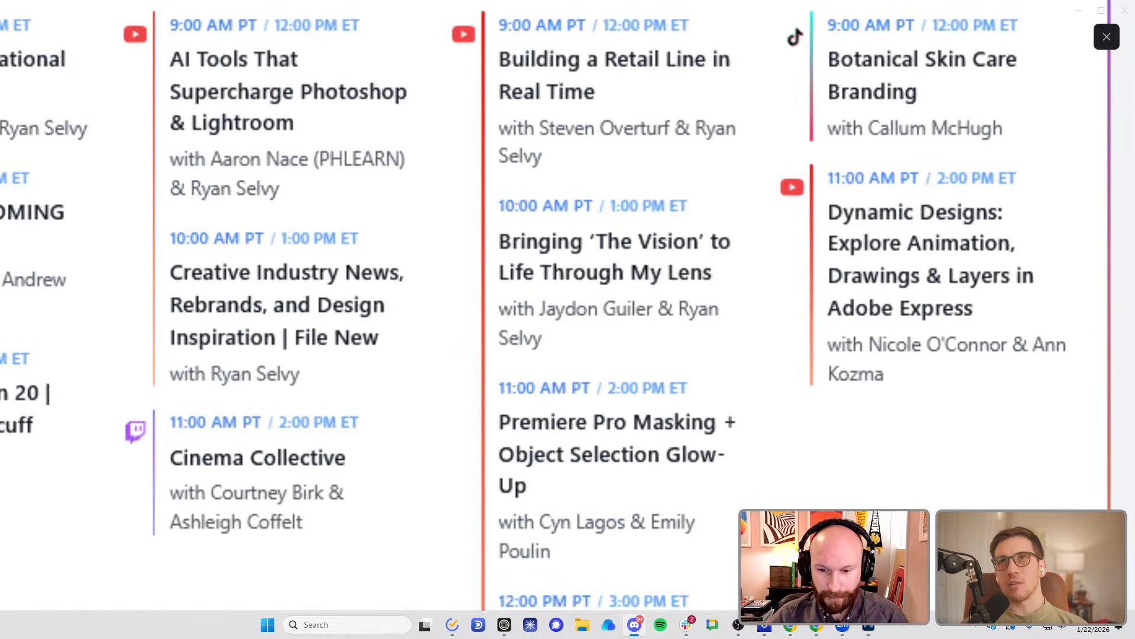
left_click(769, 291)
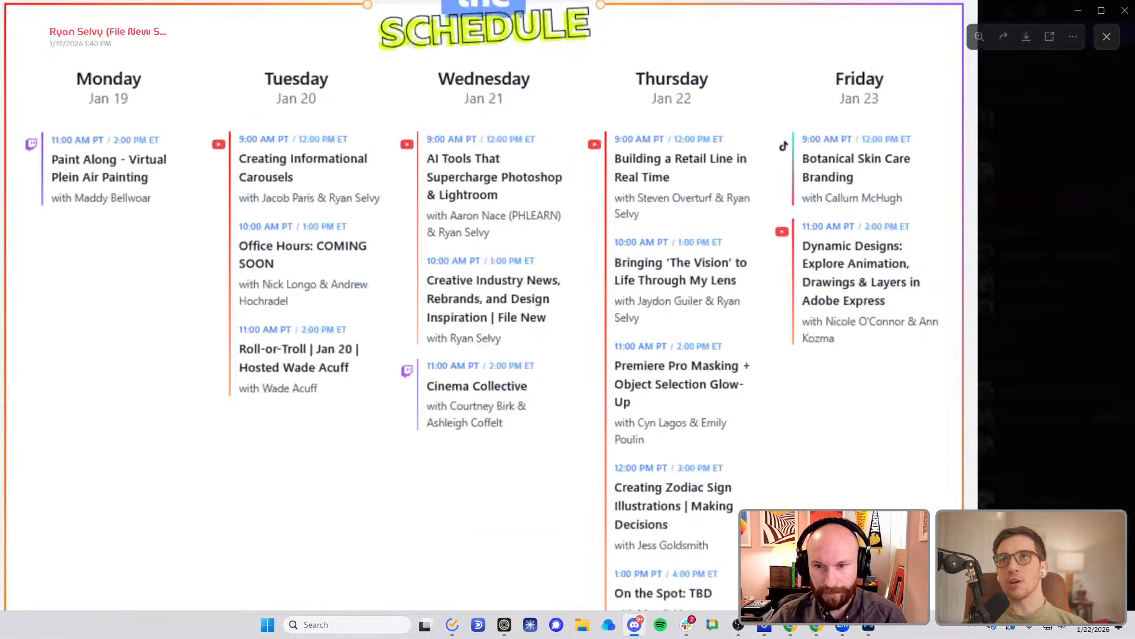
- Minimize the Discord window to return to the Firefly board and deselect the white logo artwork
left_click(1101, 11)
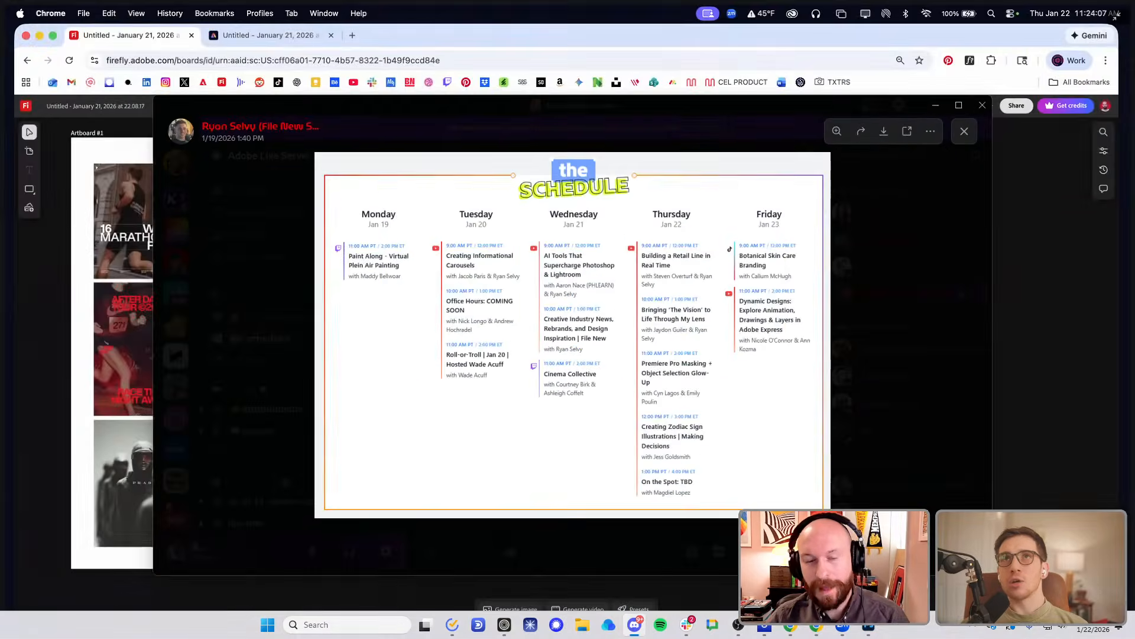
key("super+Down")
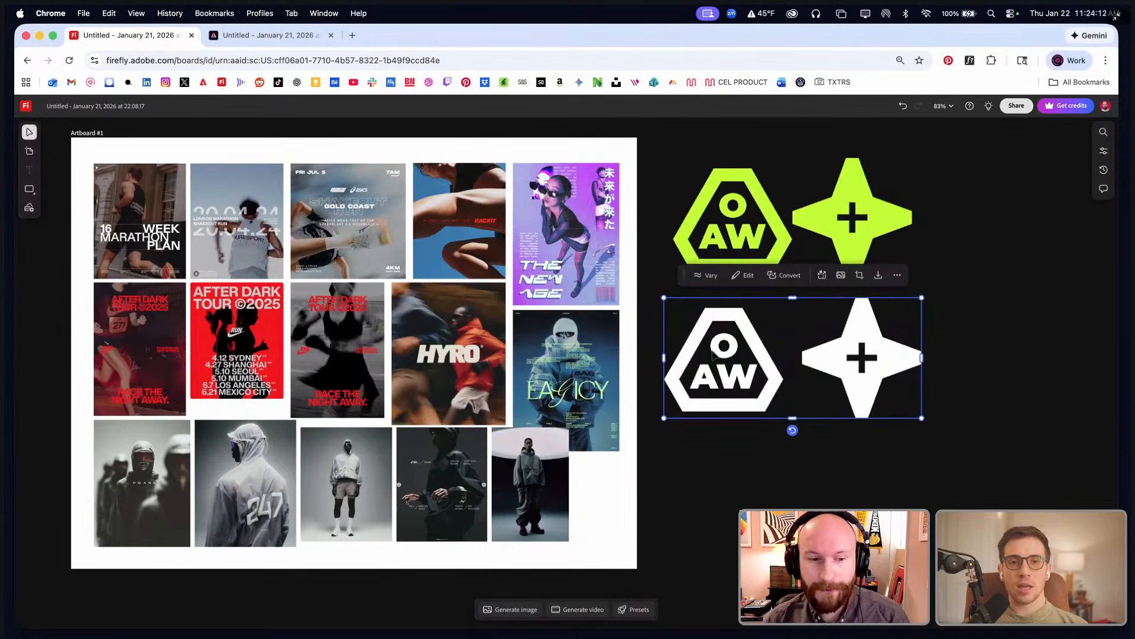
left_click(725, 483)
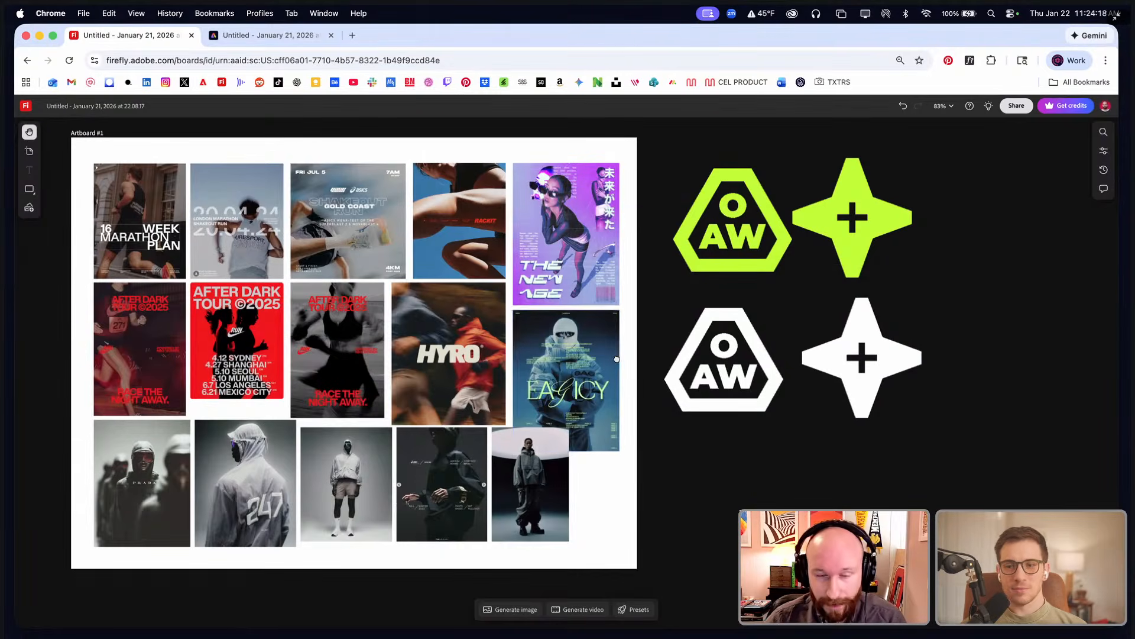
- Start an image generation prompt on the Firefly board with Gemini 3 (w/ Nano Banana Pro) as the model
scroll(609, 357, "right", 2)
scroll(609, 357, "down", 4)
scroll(609, 356, "up", 4)
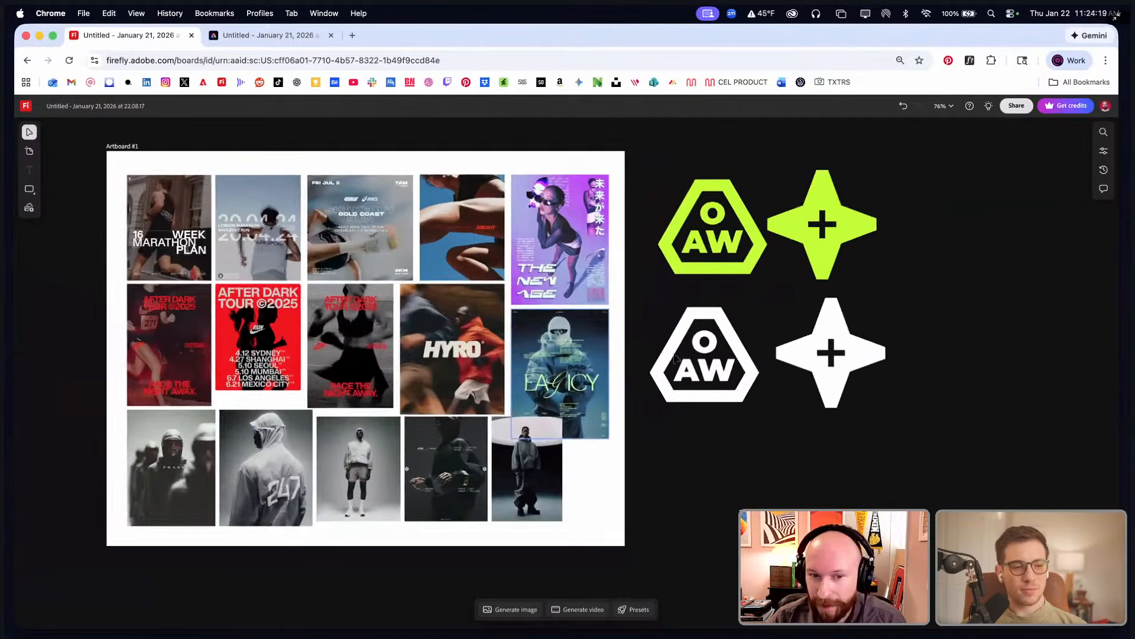
scroll(638, 340, "right", 2)
scroll(627, 343, "left", 5)
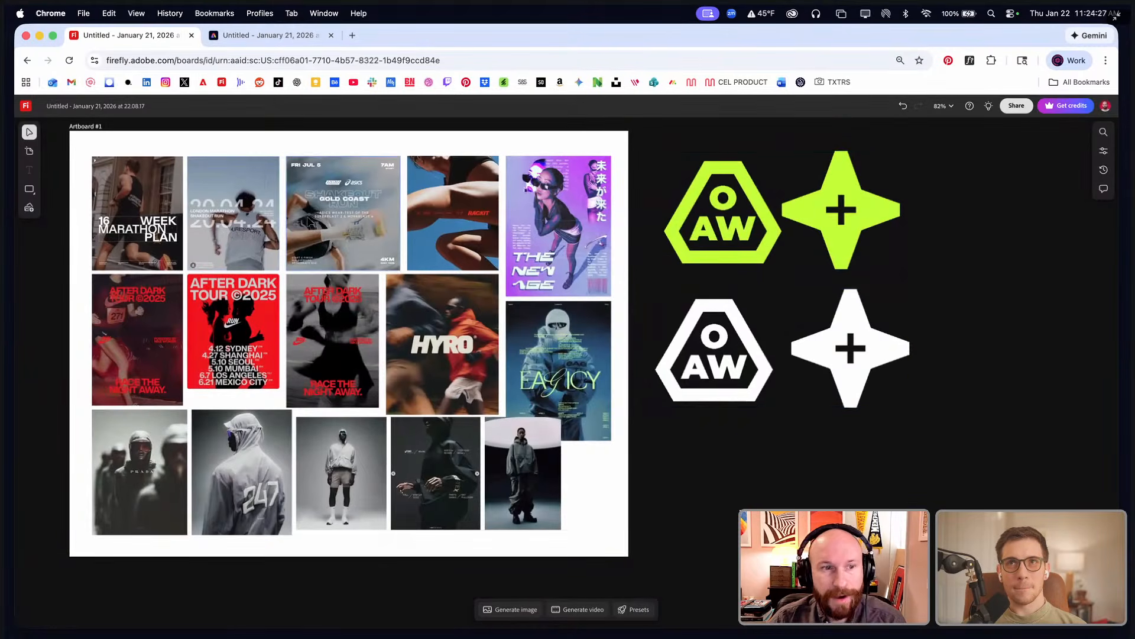
scroll(465, 313, "up", 1)
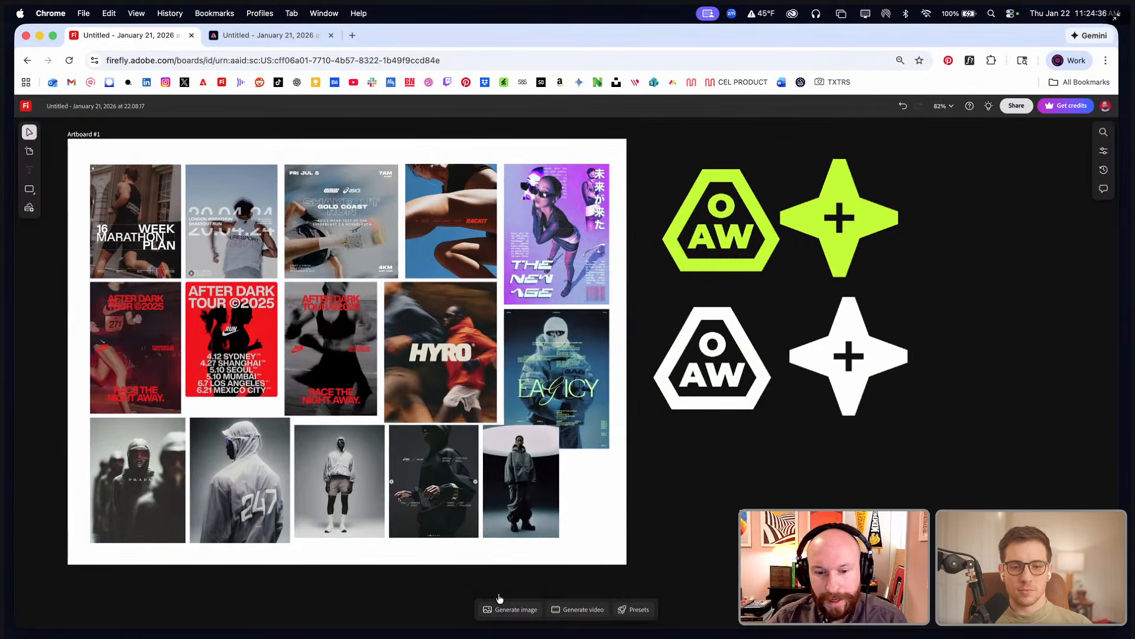
left_click(509, 609)
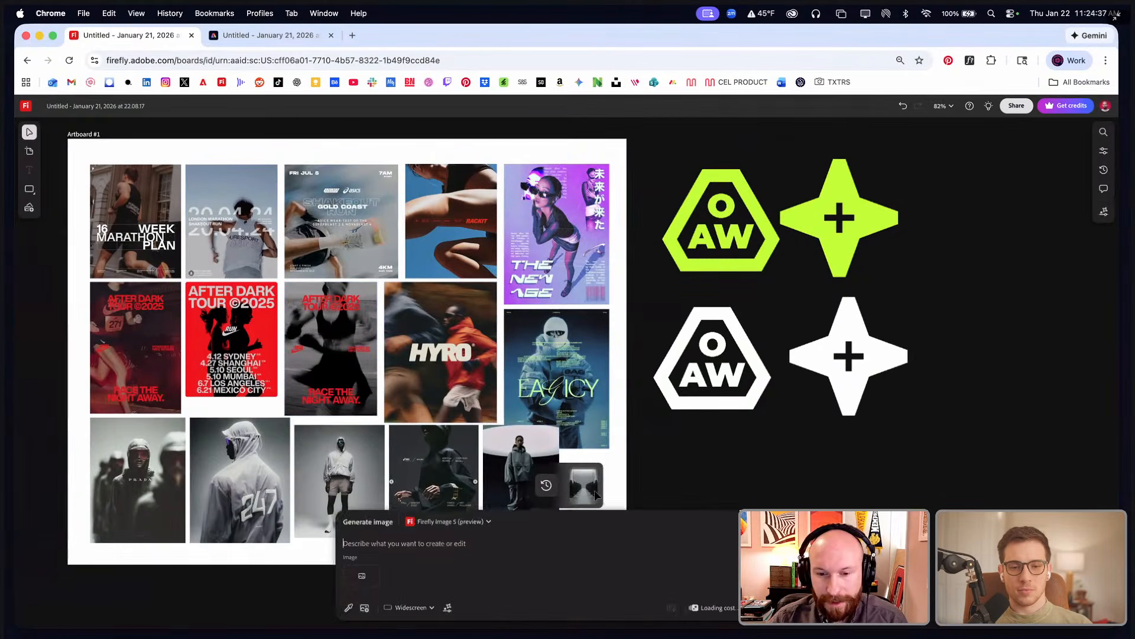
left_click(489, 523)
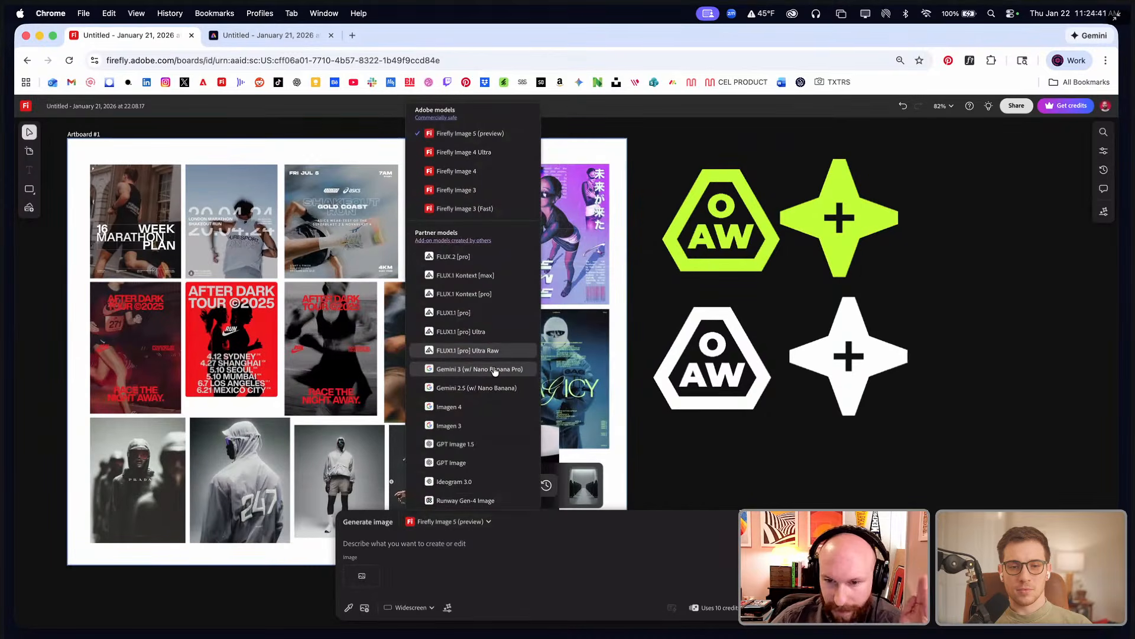
left_click(495, 373)
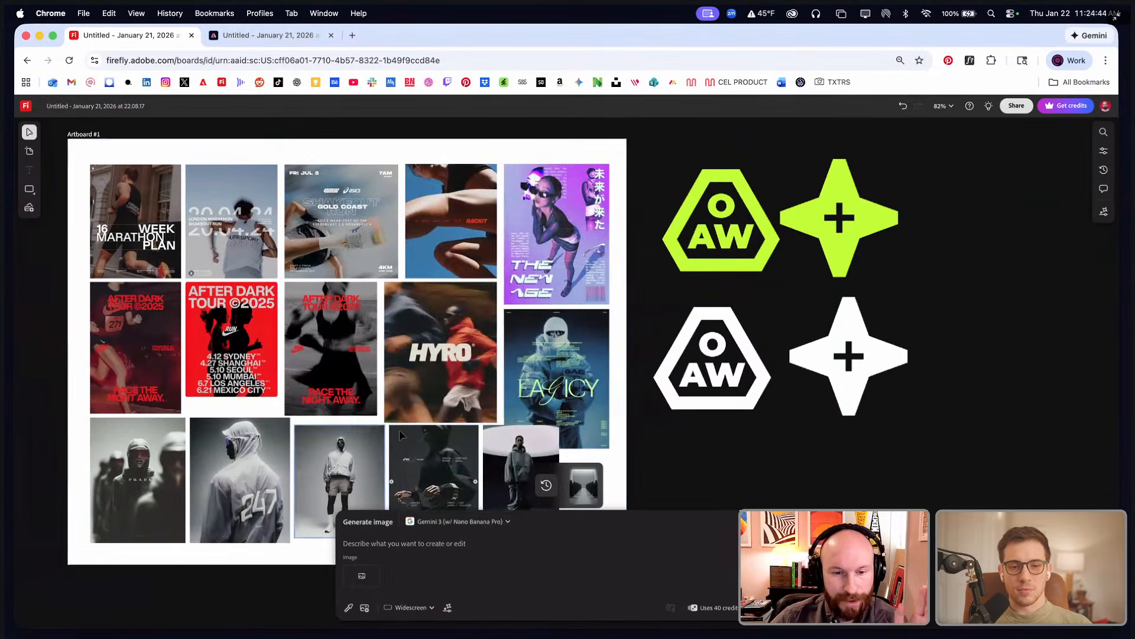
scroll(399, 428, "down", 2)
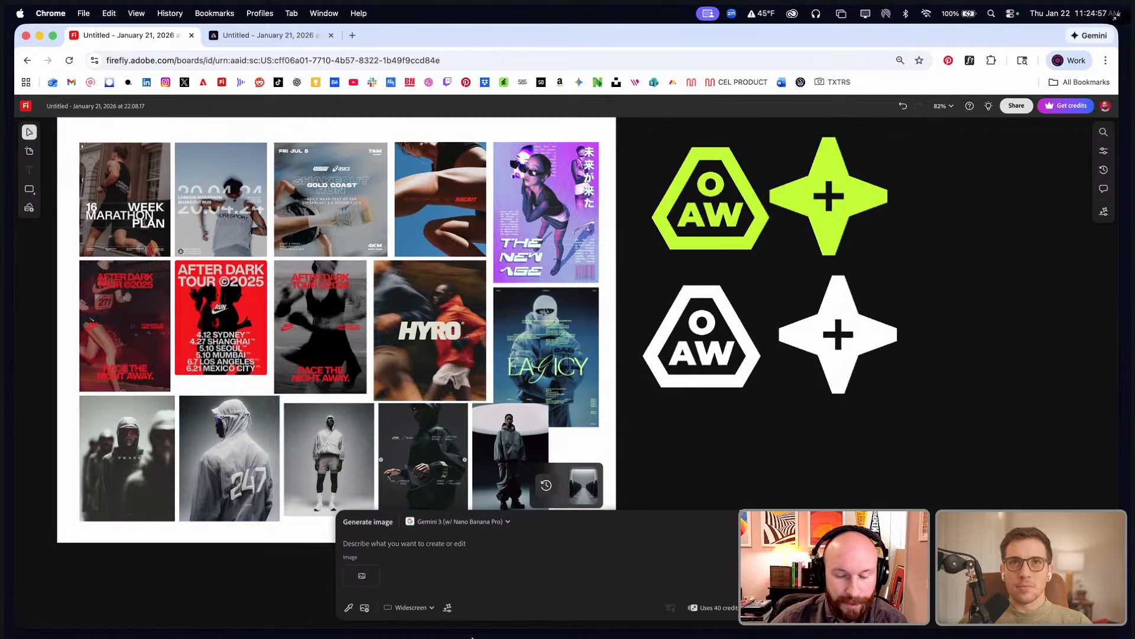
- Switch to Illustrator and open the 00_ODS library, collapse the Overturf Athletic Archive group, and browse to the Apparel templates
mouse_move(524, 630)
left_click(582, 613)
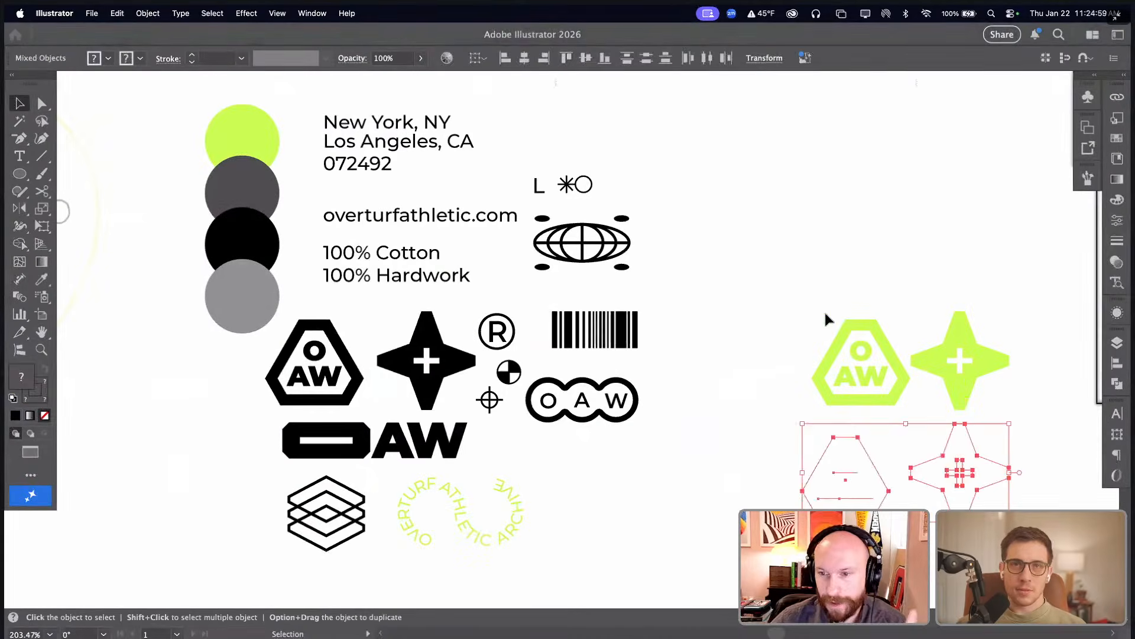
left_click(1117, 158)
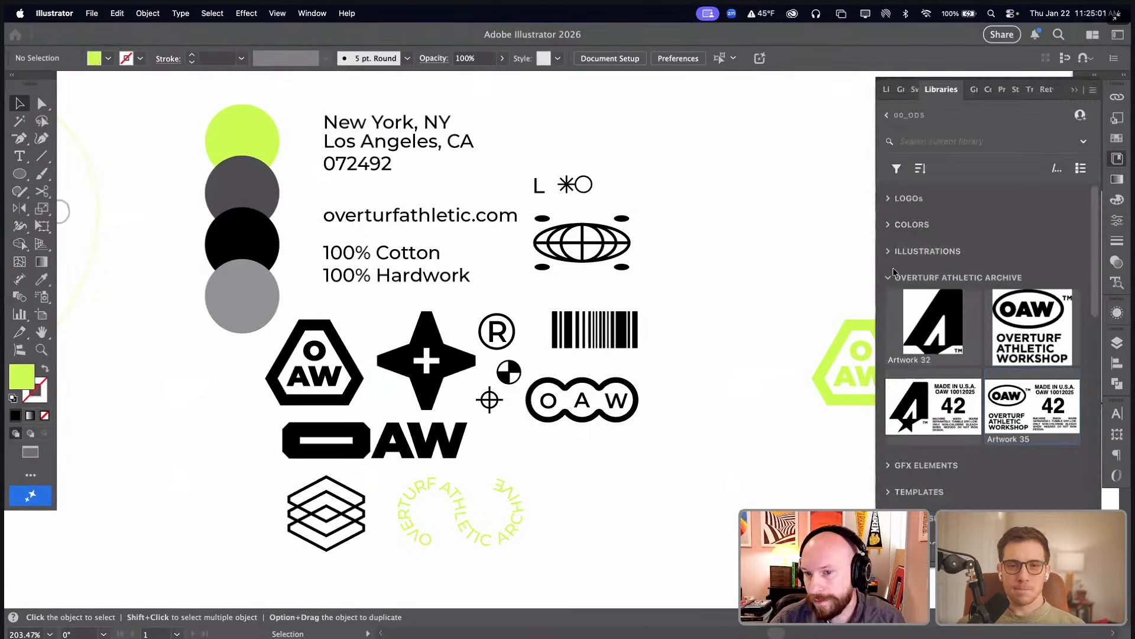
left_click(888, 278)
scroll(956, 415, "down", 5)
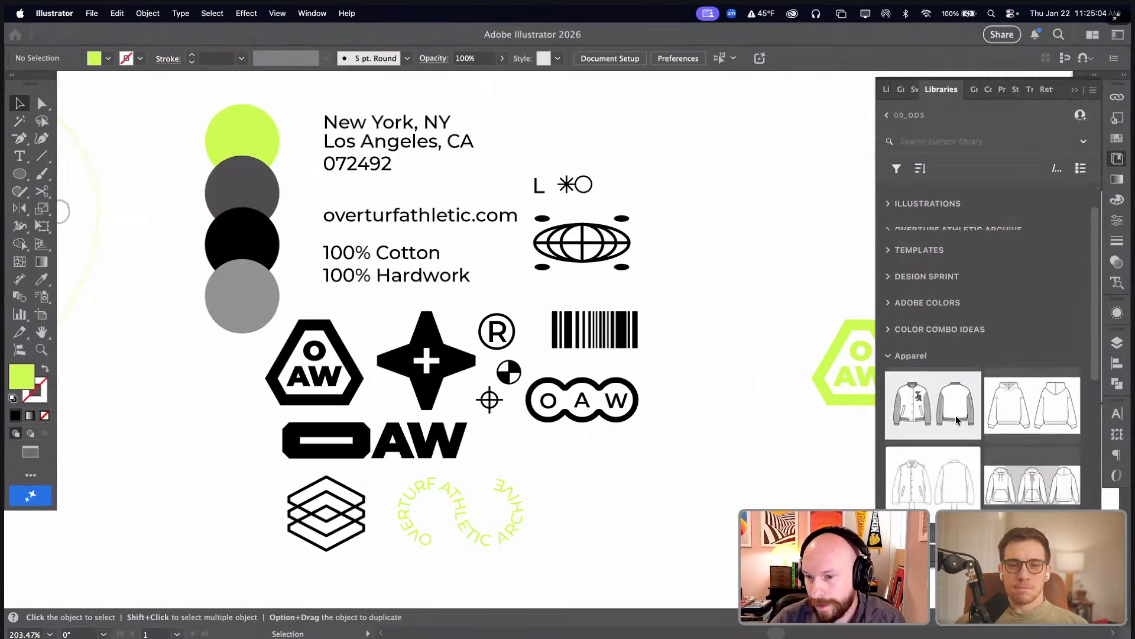
scroll(955, 414, "down", 2)
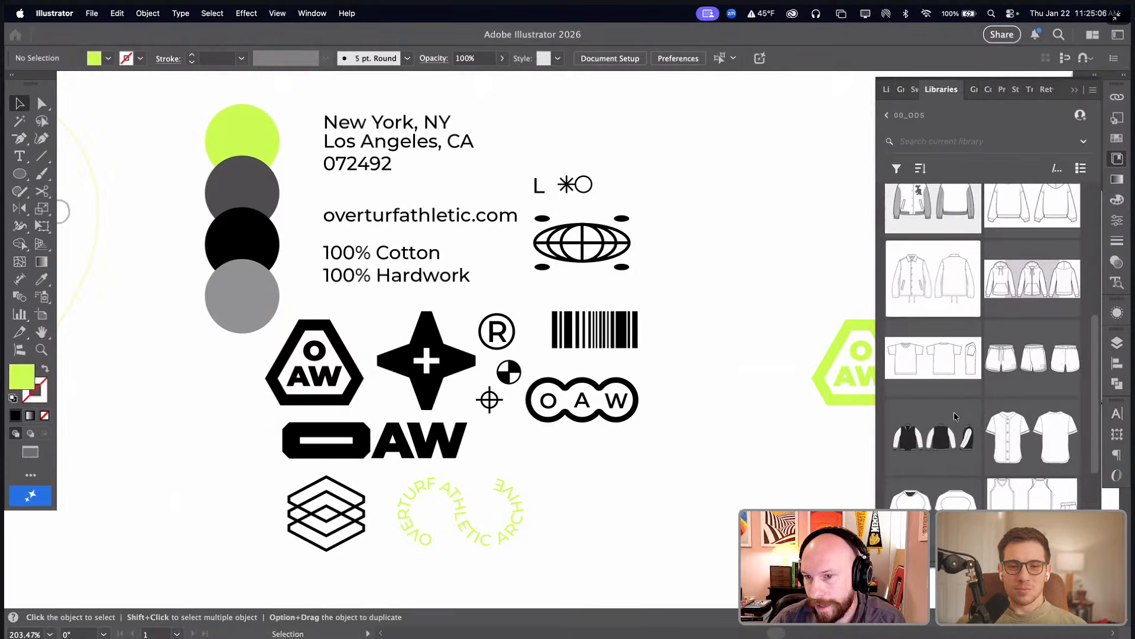
- Place the Coach Jacket template from the library on the canvas below the three-circle O A W badge and deselect it
left_click_drag(942, 267, 810, 467)
left_click_drag(776, 422, 800, 492)
scroll(1001, 471, "down", 5)
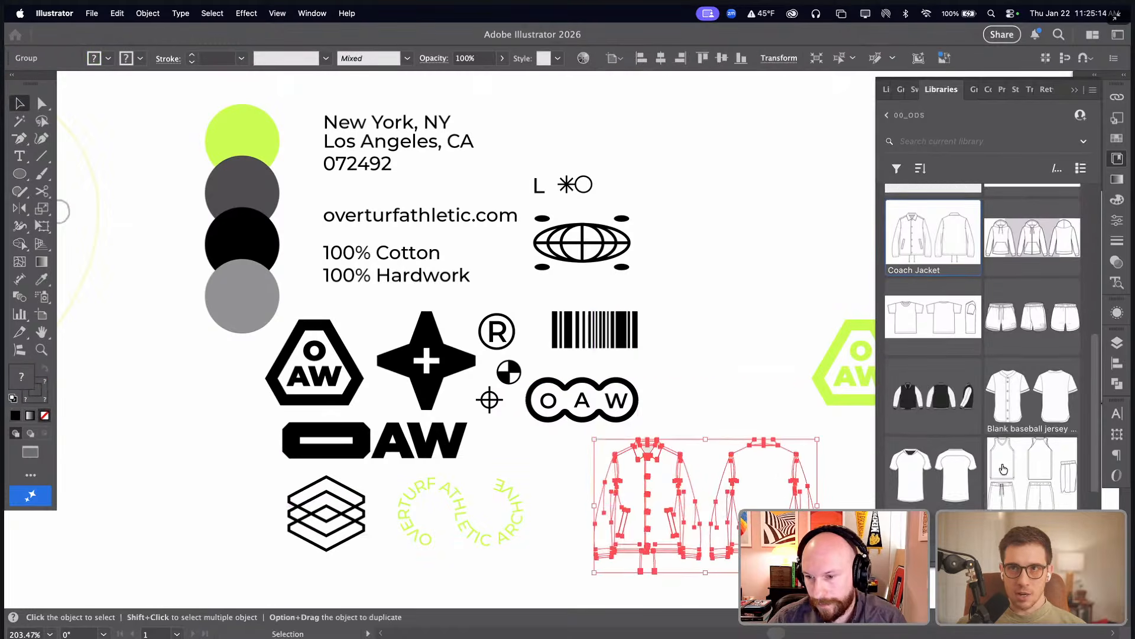
left_click(772, 379)
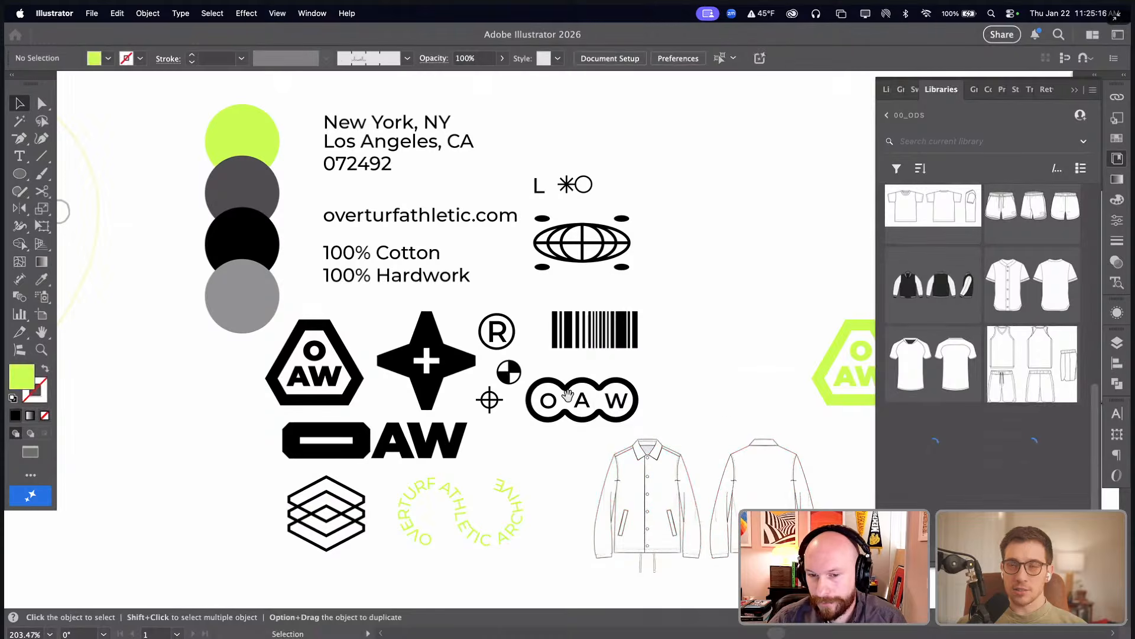
- Inspect the coach jacket's front and back views up close and collapse the Libraries panel
key("z")
left_click_drag(808, 563, 573, 408)
key("a")
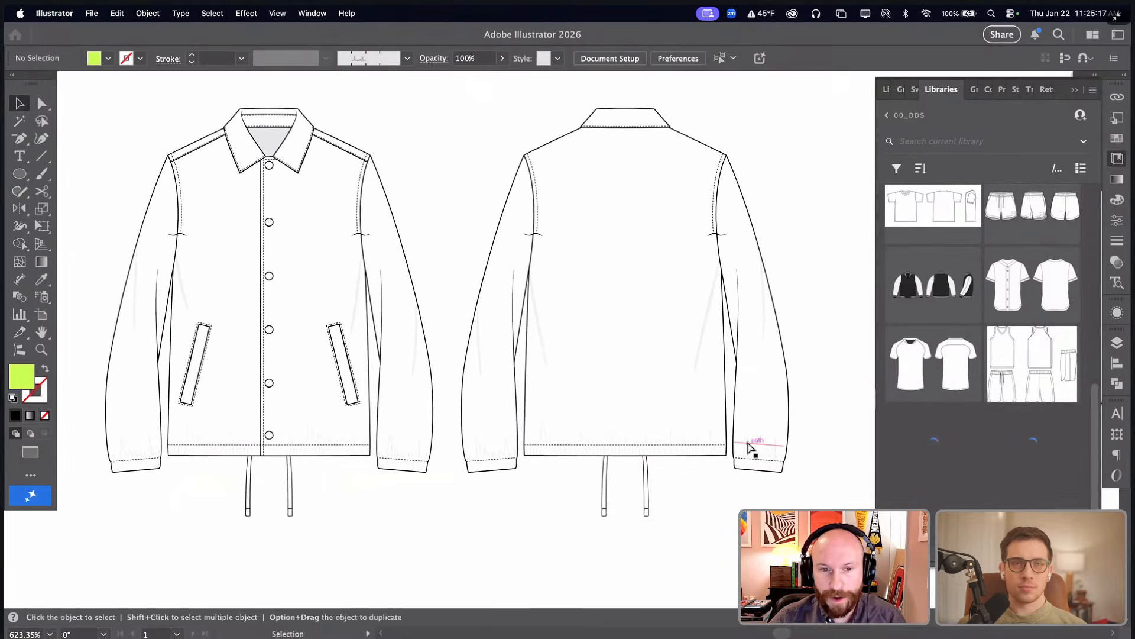
key("super+minus")
left_click_drag(709, 441, 749, 464)
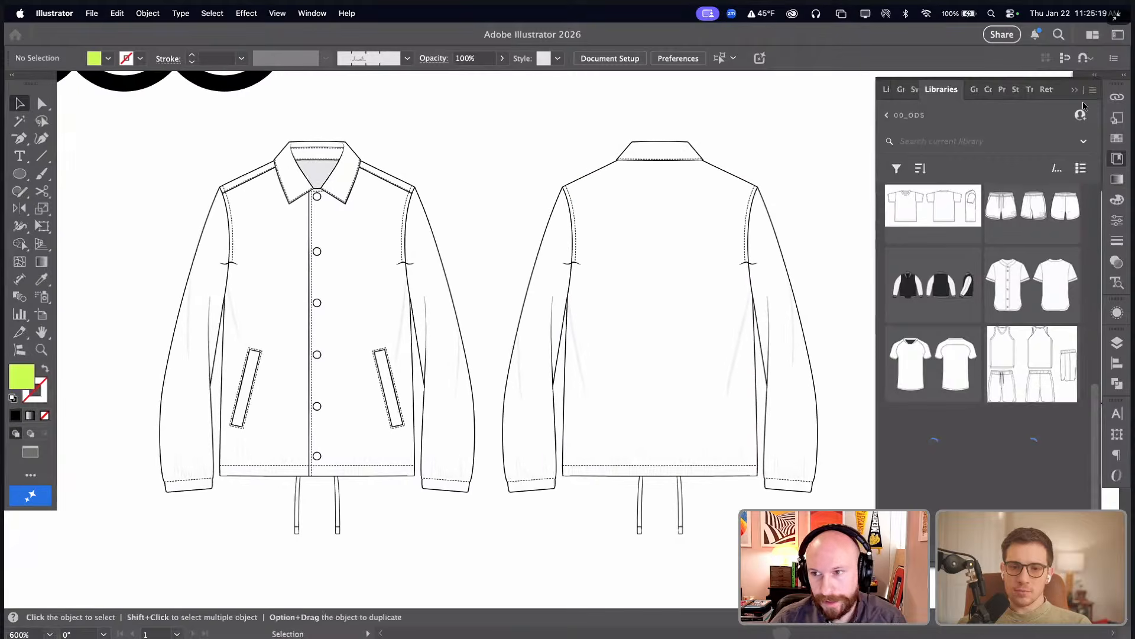
left_click(1077, 91)
scroll(819, 198, "left", 2)
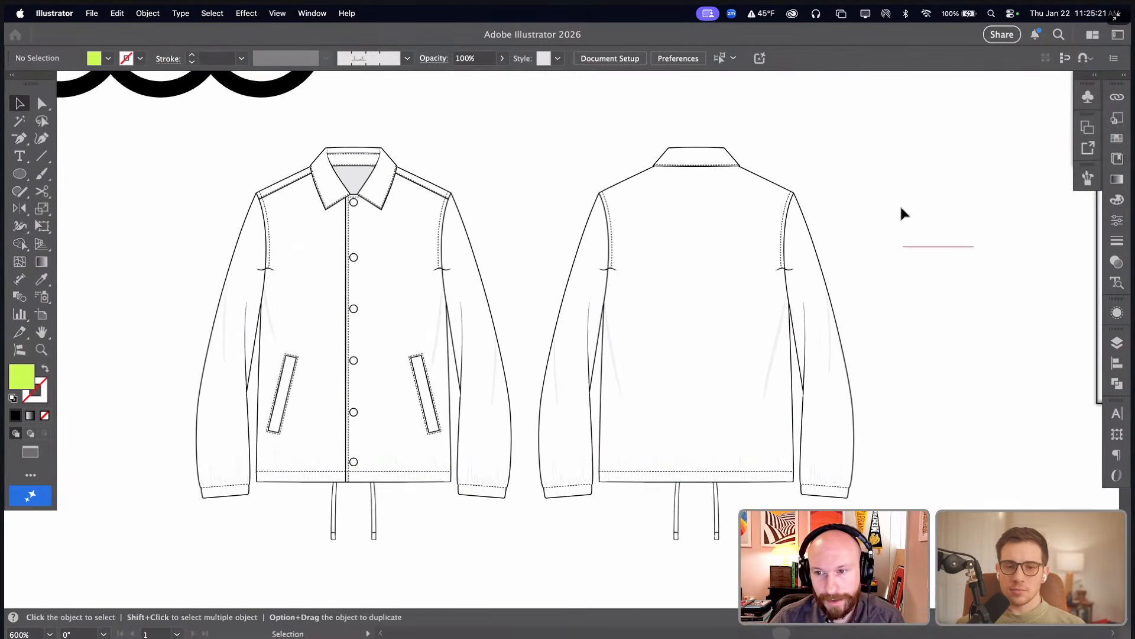
- Select the coach jacket together with the lime green star and open the advanced Recolor Artwork options for them
key("super+minus")
left_click_drag(722, 284, 658, 289)
left_click_drag(566, 349, 463, 412)
left_click(924, 142, "shift")
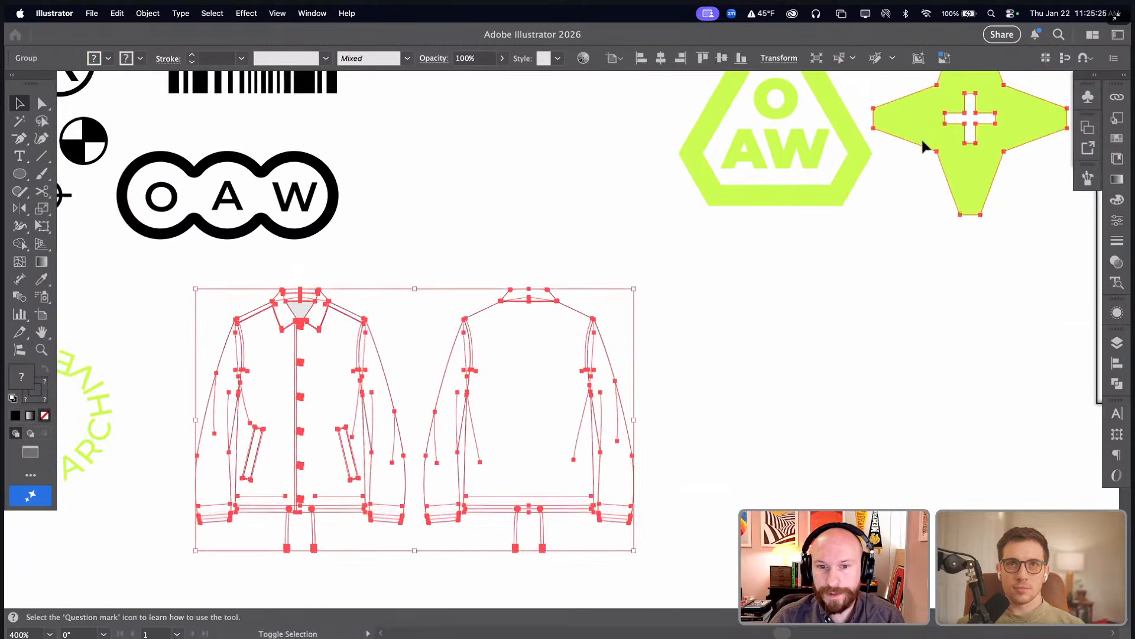
left_click(583, 58)
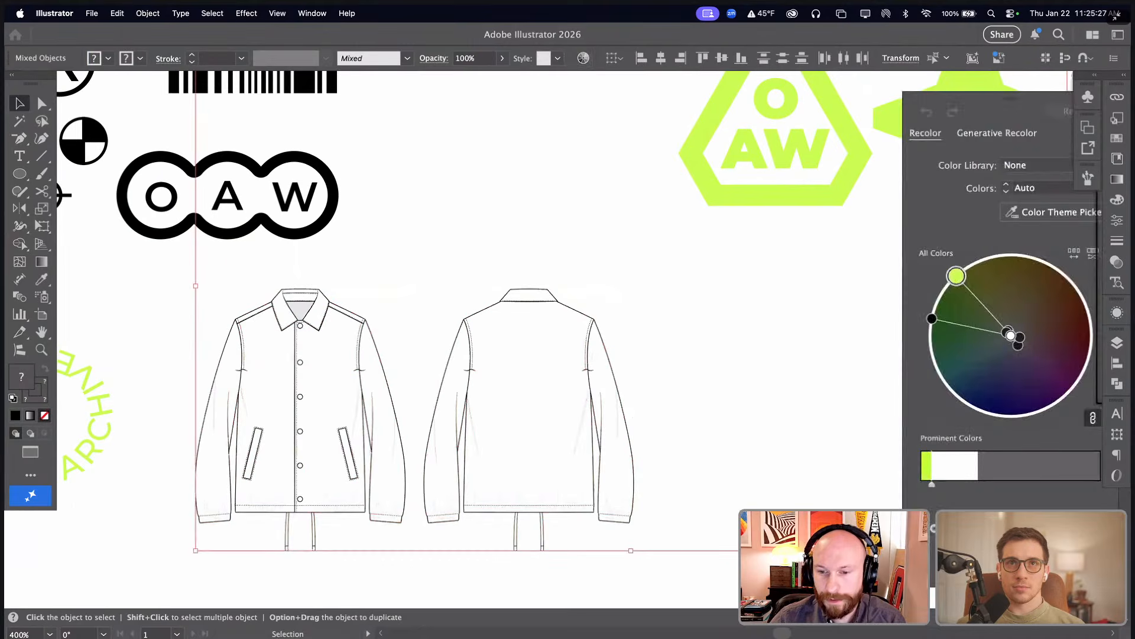
left_click(959, 570)
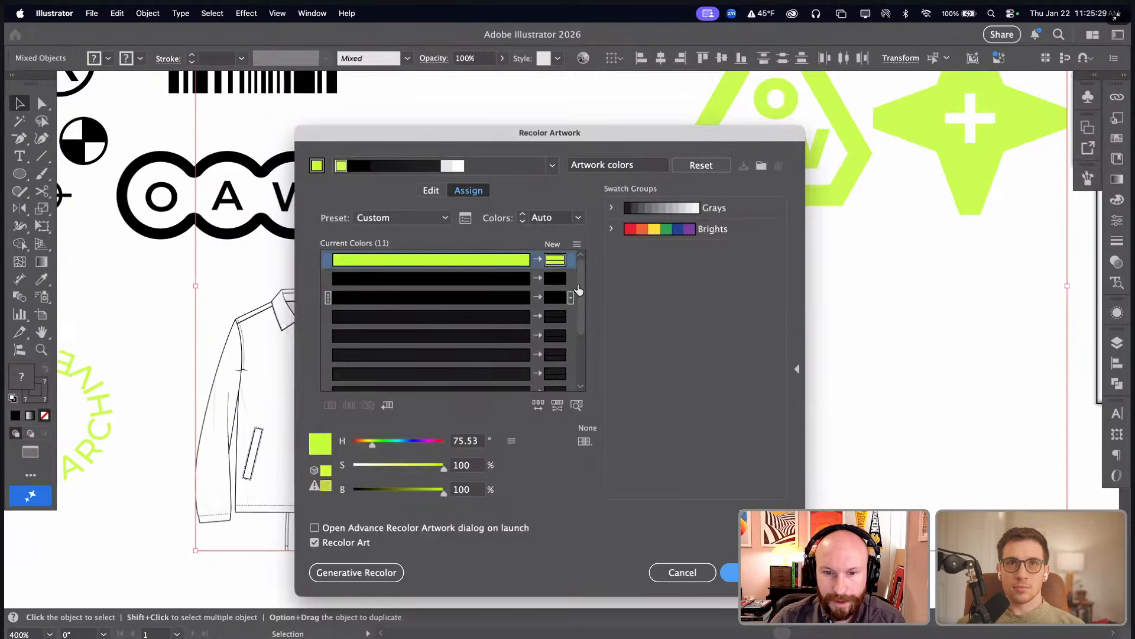
- Assign lime green to the jacket's light grey and move the Recolor Artwork dialog clear of the jacket front
left_click_drag(529, 280, 554, 345)
scroll(551, 334, "down", 5)
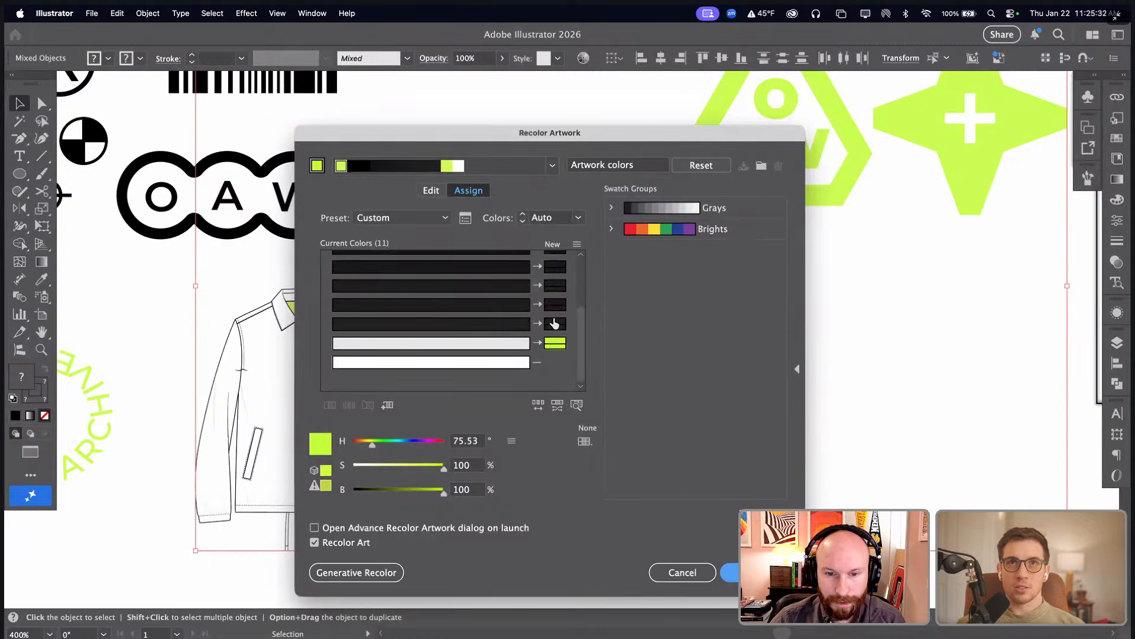
left_click_drag(577, 136, 771, 130)
scroll(710, 309, "up", 5)
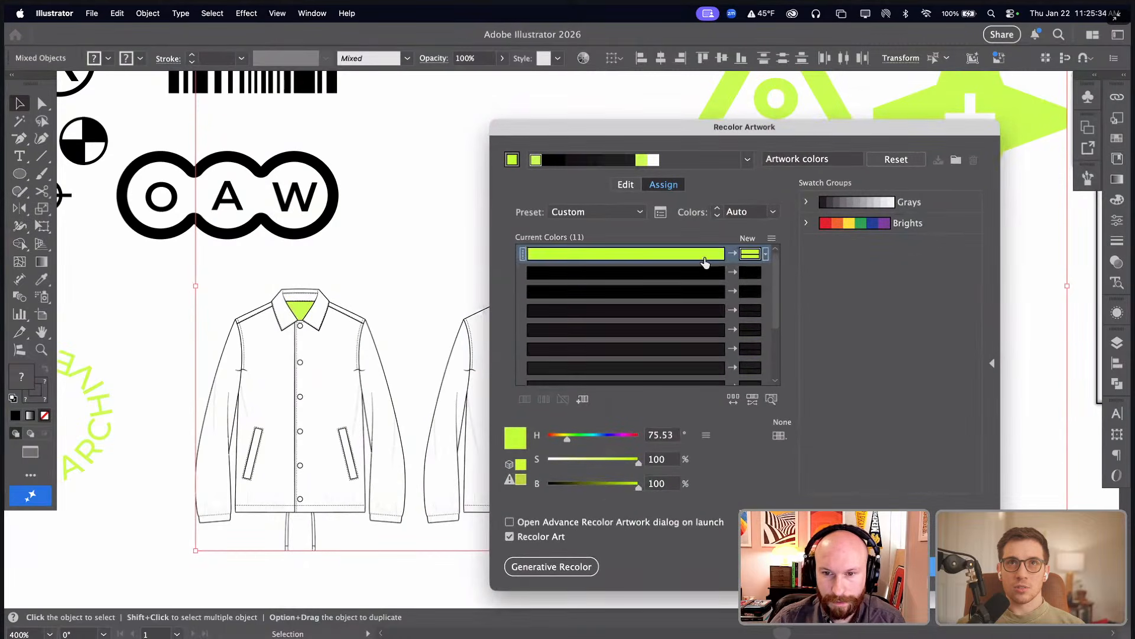
- Assign lime green to the jacket's white as well and apply the recolor to the artwork
scroll(714, 292, "down", 5)
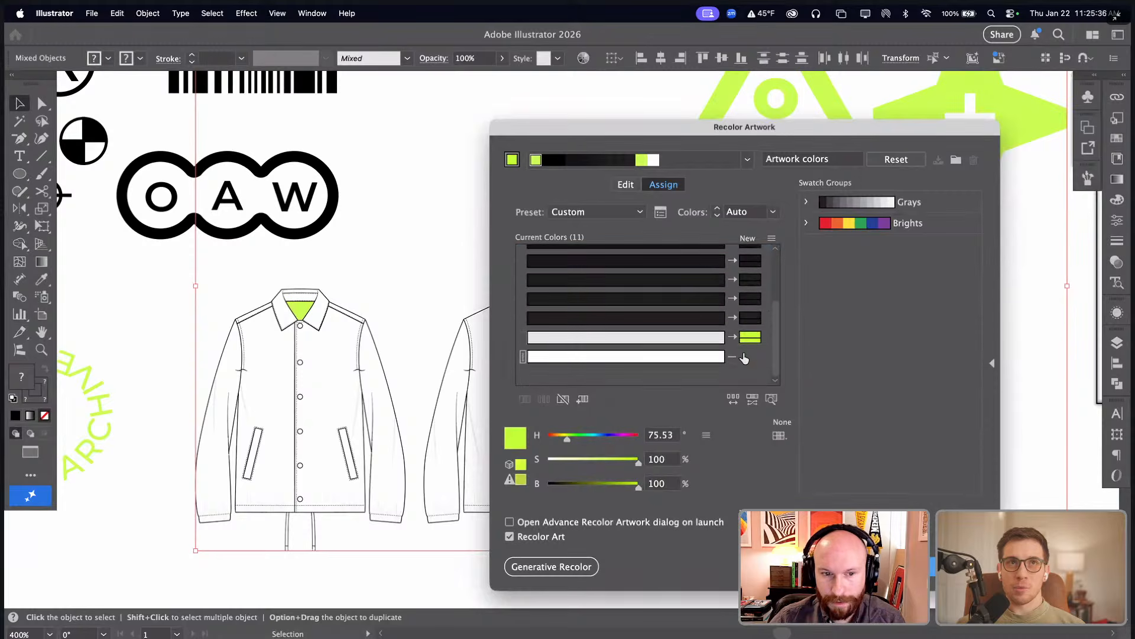
scroll(710, 262, "up", 5)
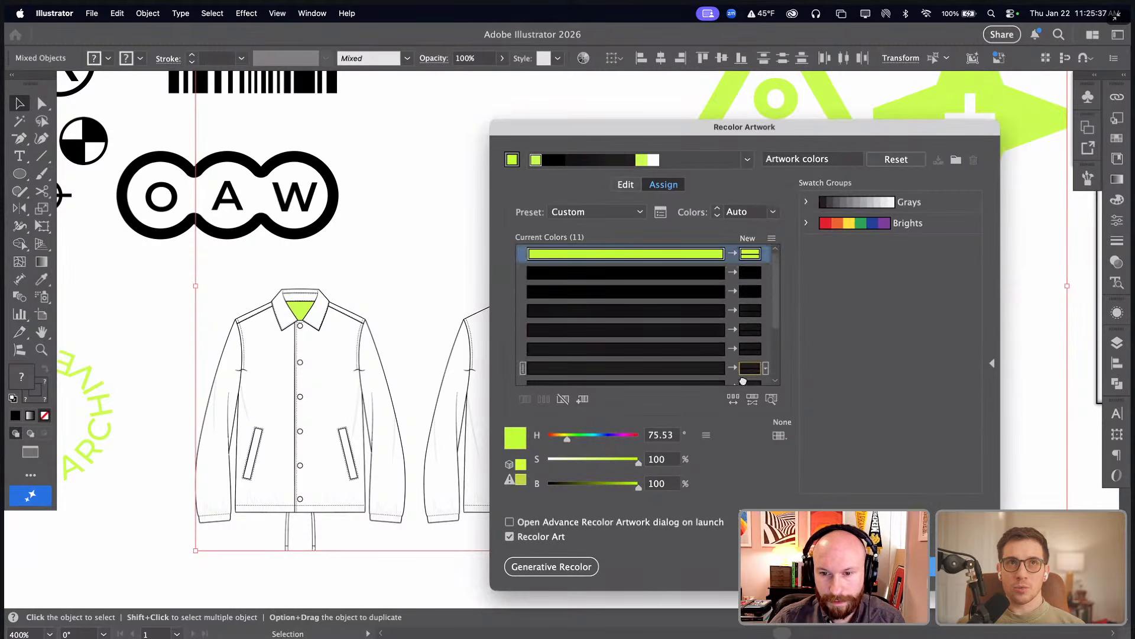
scroll(713, 307, "down", 5)
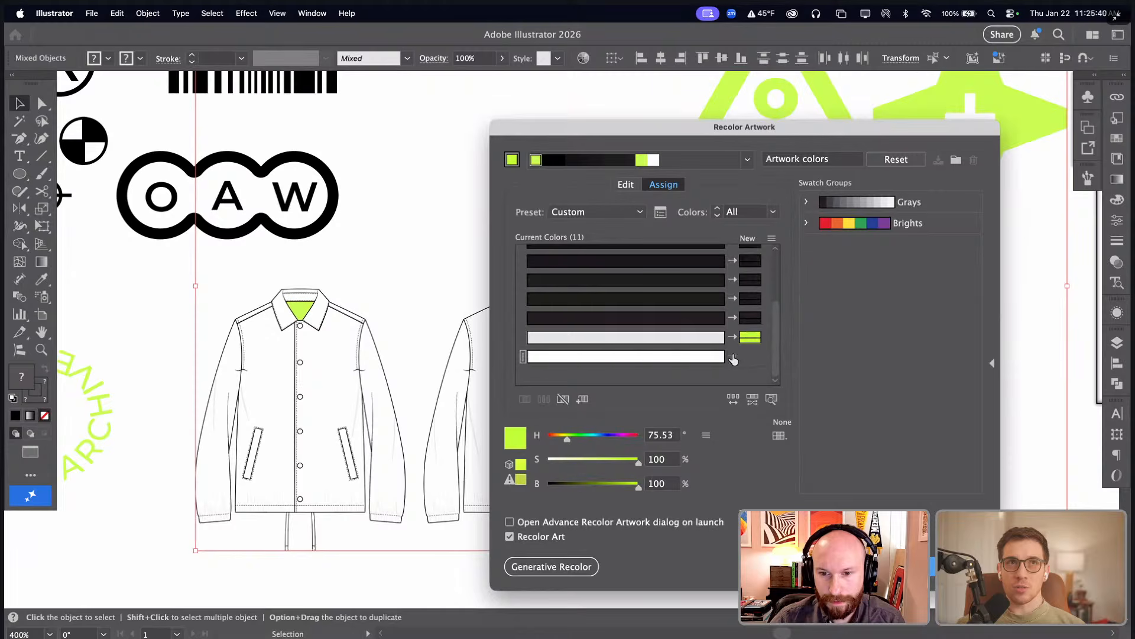
left_click(733, 359)
left_click(793, 380)
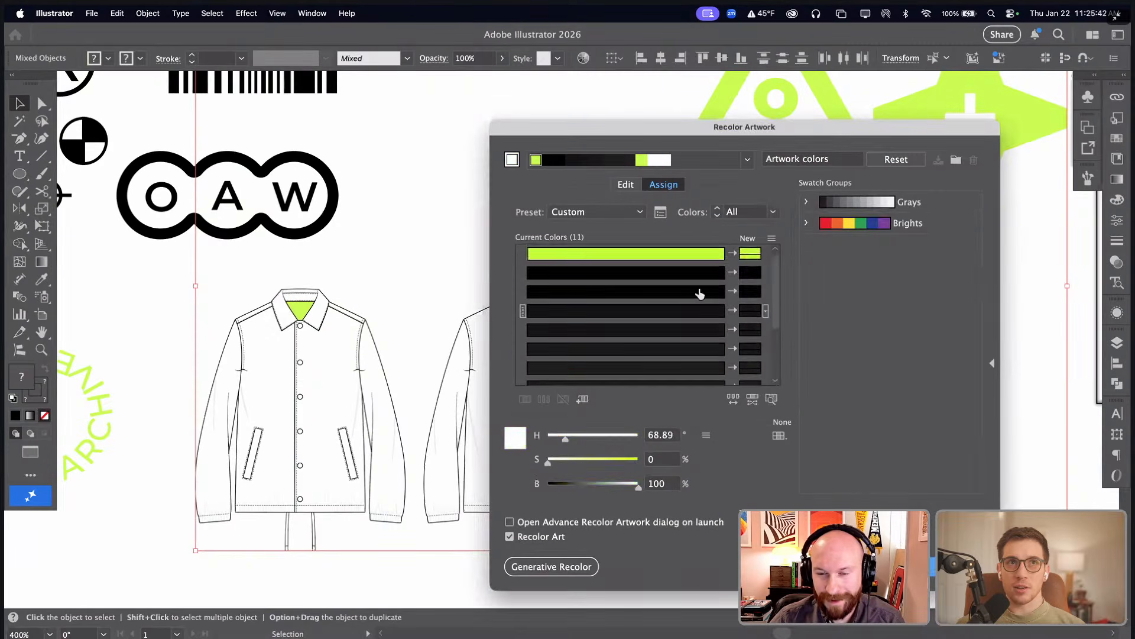
left_click(699, 257)
scroll(732, 317, "down", 5)
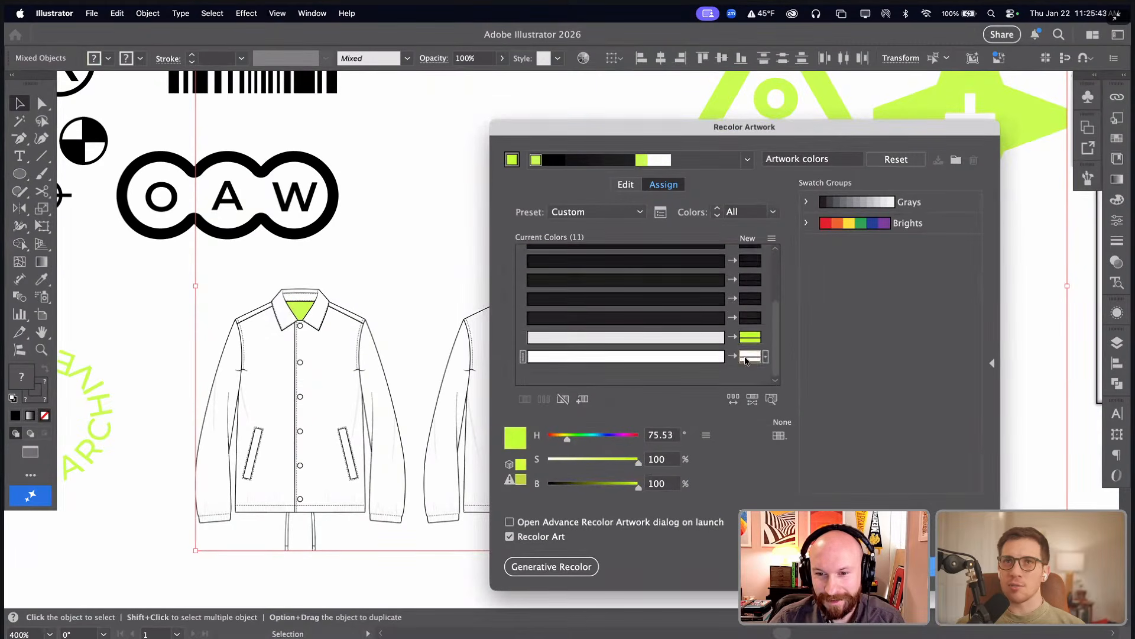
scroll(708, 314, "up", 5)
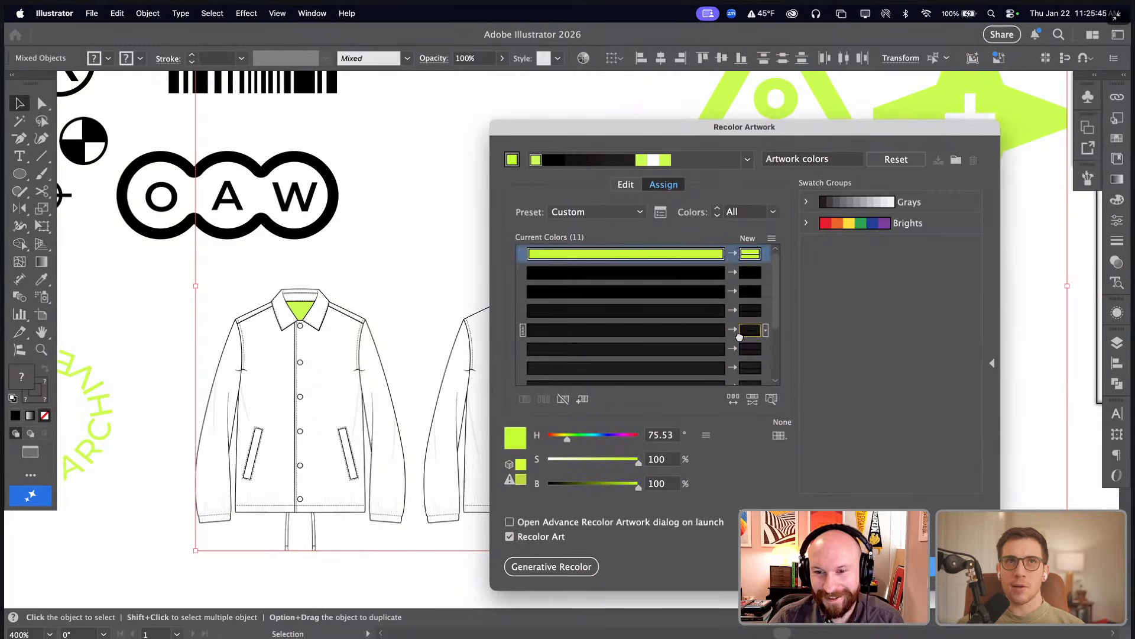
scroll(739, 337, "down", 5)
left_click_drag(739, 337, 748, 357)
key("Return")
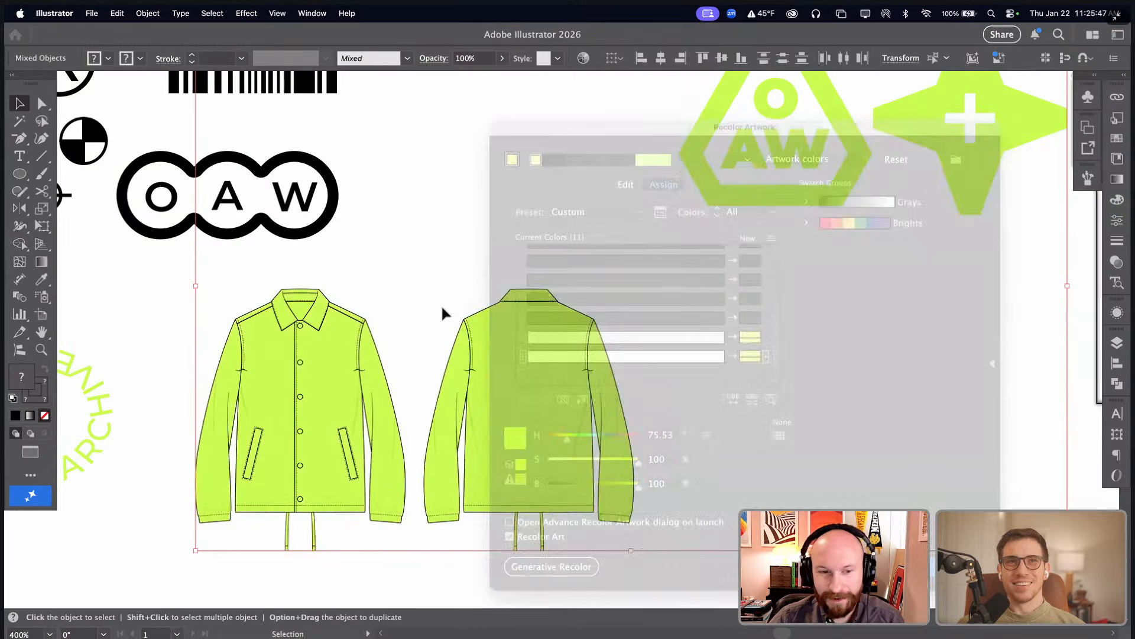
- Duplicate the lime green coach jacket's front and back views directly below the original
scroll(558, 286, "down", 5)
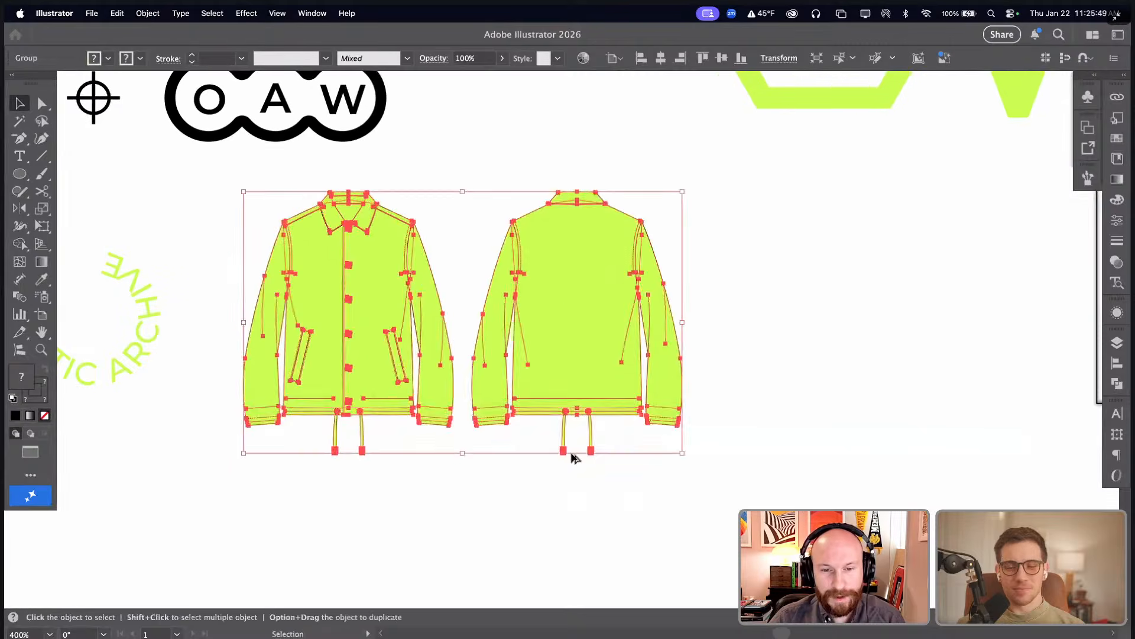
left_click_drag(572, 282, 573, 453)
key("super+z")
left_click_drag(647, 229, 682, 97)
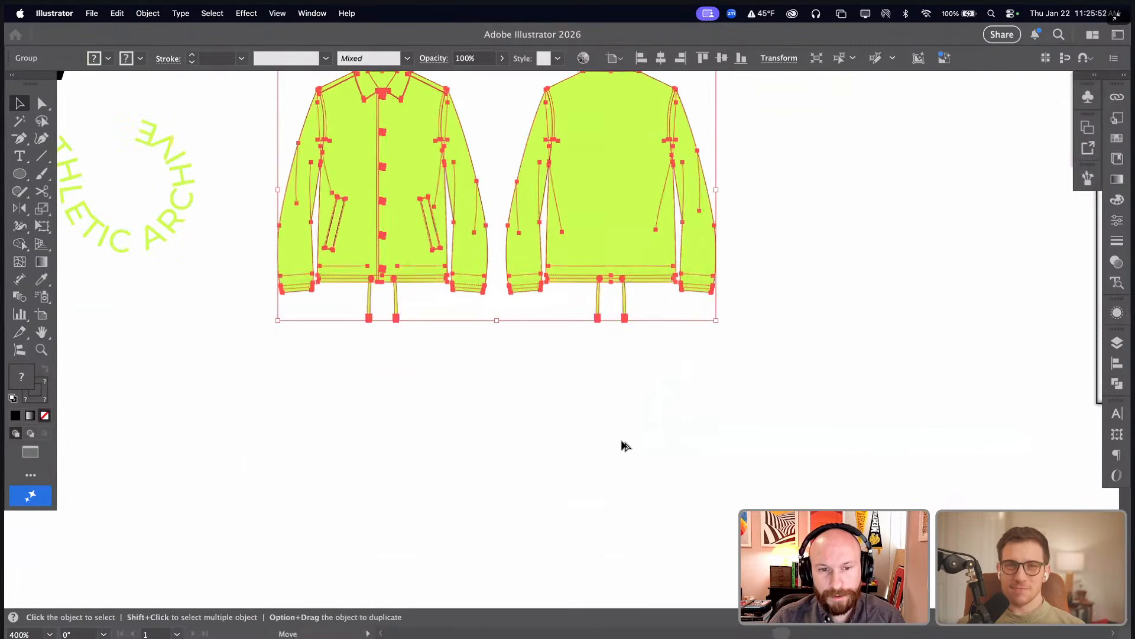
left_click_drag(626, 445, 626, 517)
- Recolor the duplicate jacket's lime green to dark grey with the advanced Recolor Artwork options
left_click(750, 347)
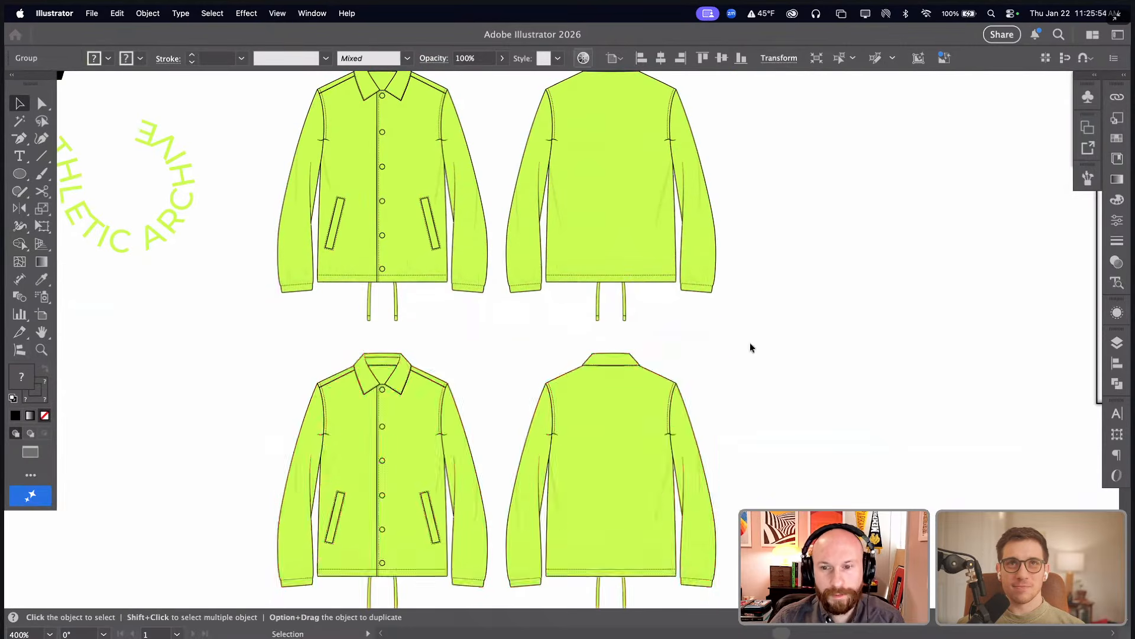
left_click(905, 566)
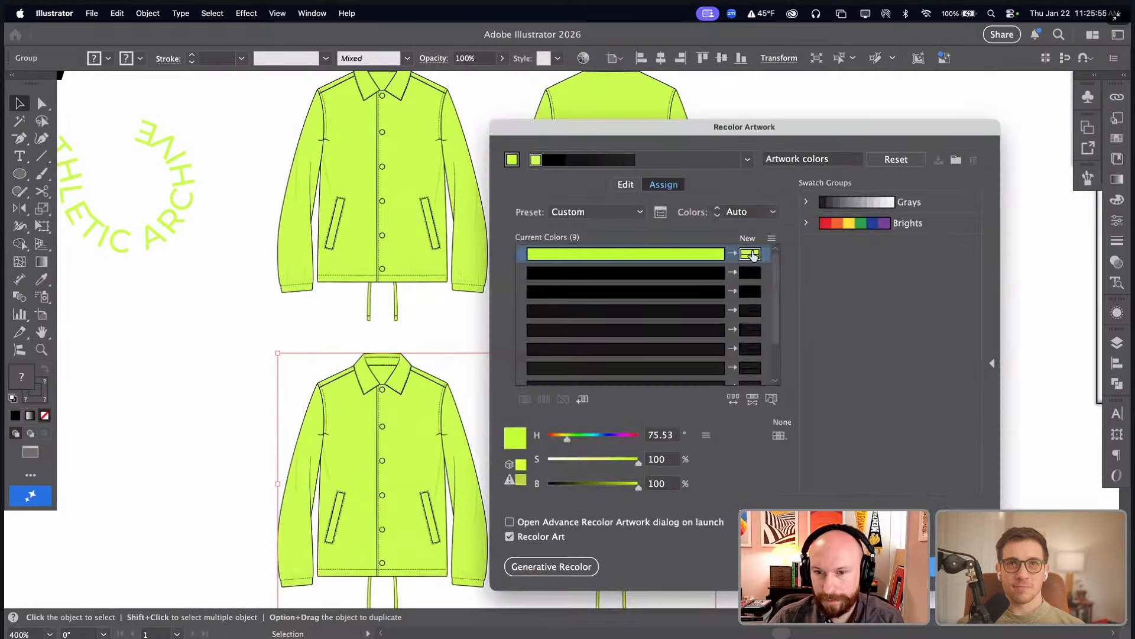
left_click(750, 254)
mouse_move(598, 485)
left_mouse_down()
mouse_move(568, 485)
mouse_move(546, 461)
mouse_move(575, 487)
left_mouse_up()
left_click(934, 561)
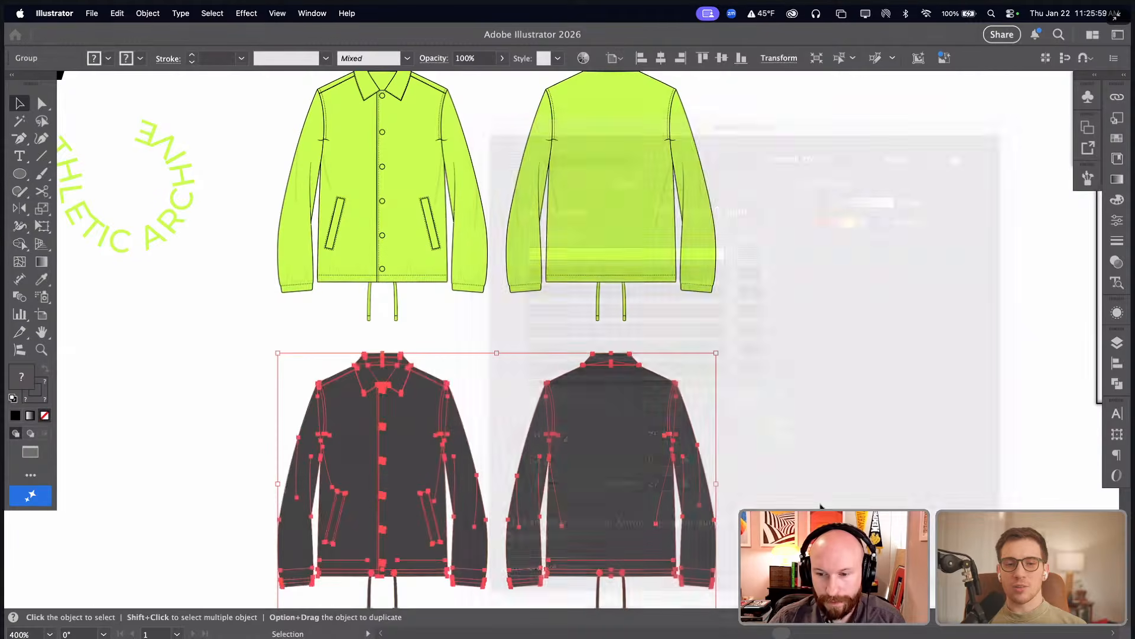
- Copy the dark grey jacket onto the Firefly board in Chrome, beside the lime green star
key("super+Tab")
left_click(873, 437)
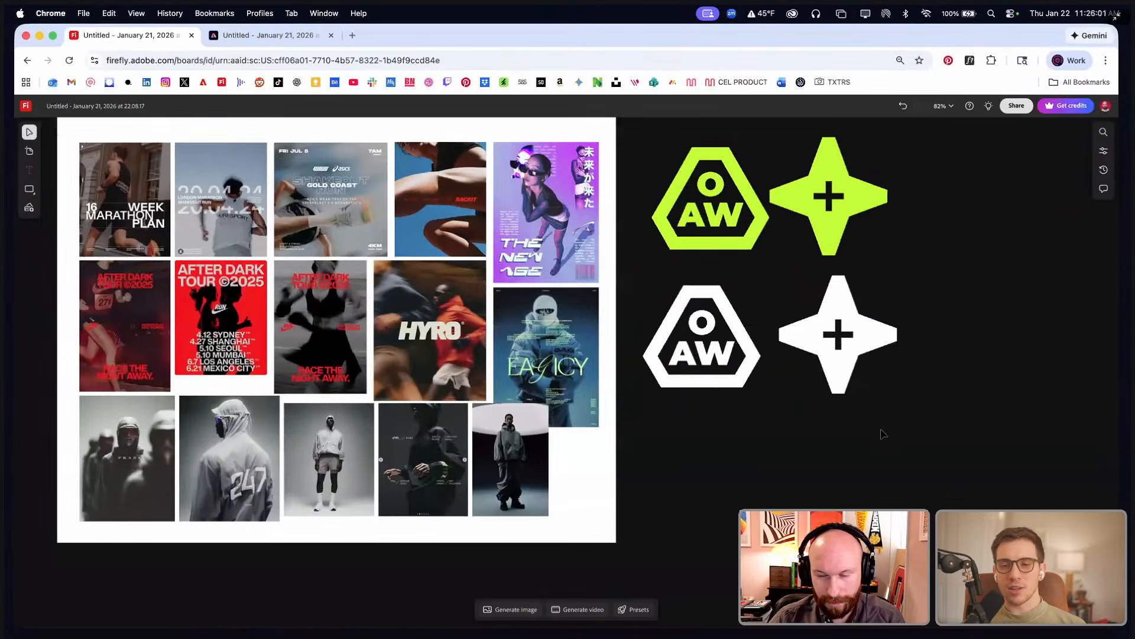
key("super+v")
mouse_move(547, 340)
left_mouse_down()
mouse_move(998, 272)
mouse_move(1026, 214)
left_mouse_up()
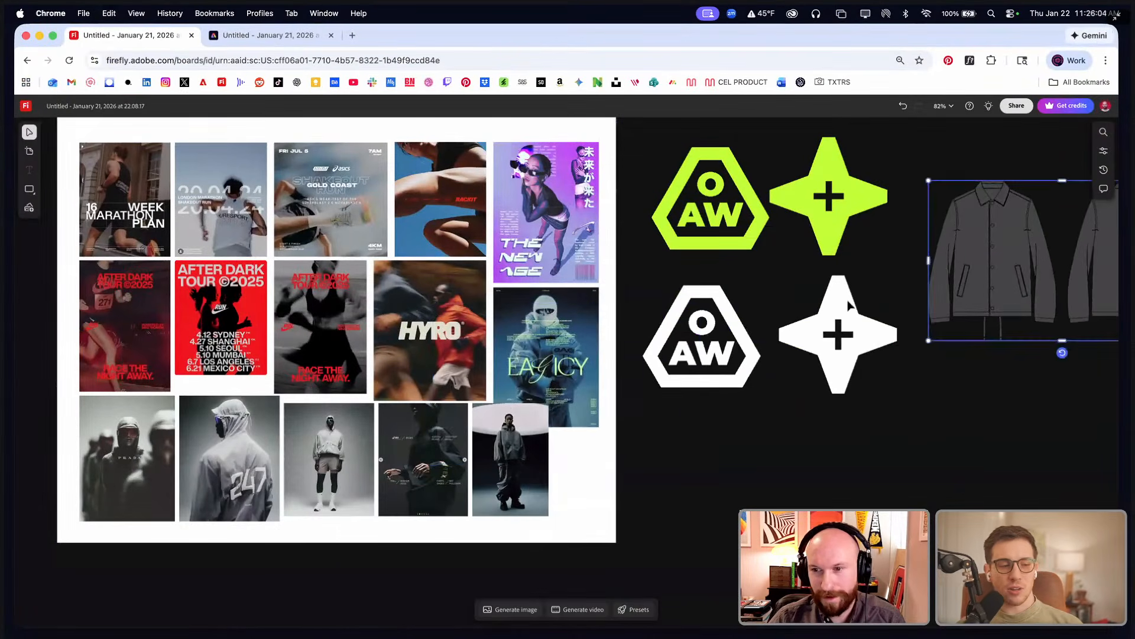
- Copy the lime green jacket from Illustrator onto the Firefly board in Chrome, below the dark grey jacket
key("super+Tab")
left_click(656, 263)
key("super+c")
key("super+Tab")
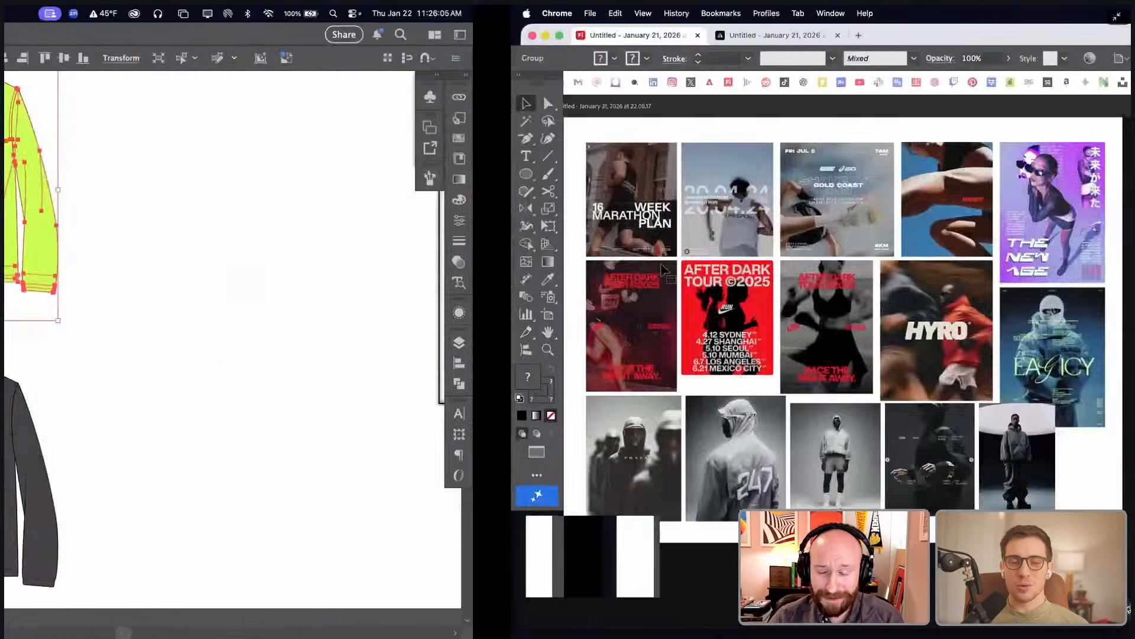
key("super+v")
left_click_drag(582, 391, 1045, 423)
scroll(888, 406, "right", 5)
left_click_drag(889, 406, 903, 429)
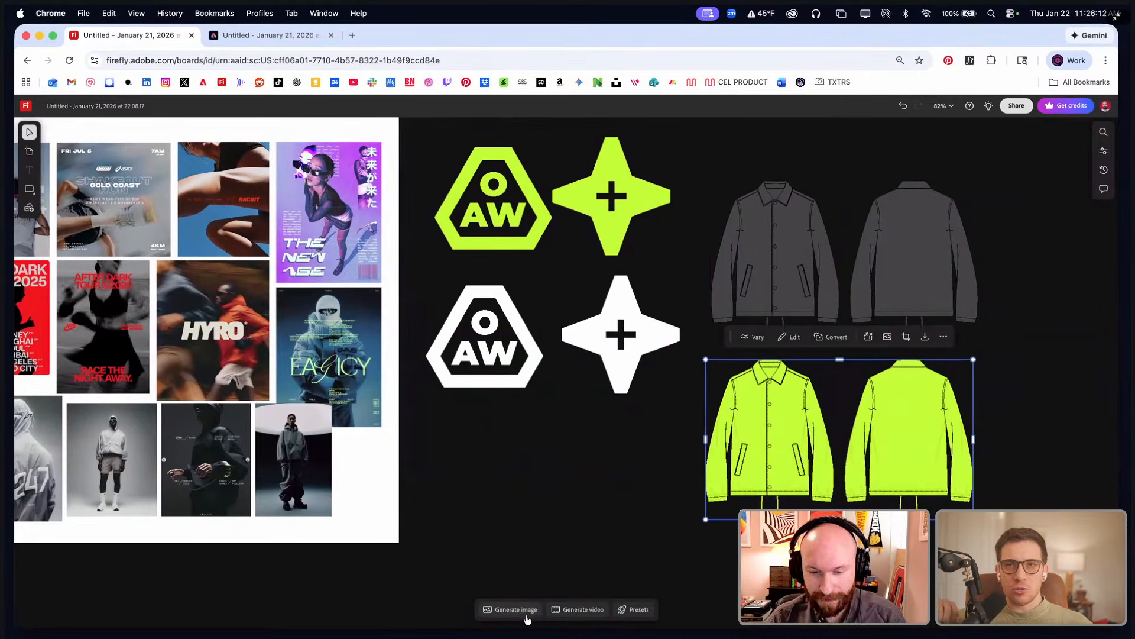
- Start a new image generation on the board with the Portrait aspect ratio
left_click(502, 617)
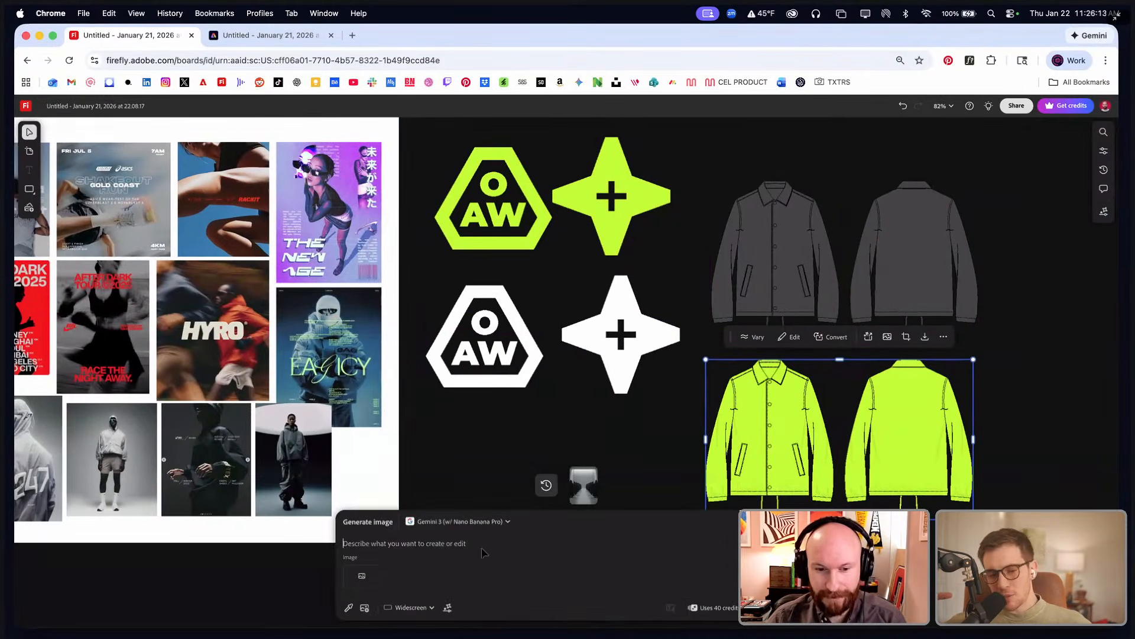
left_click(414, 607)
left_click(422, 567)
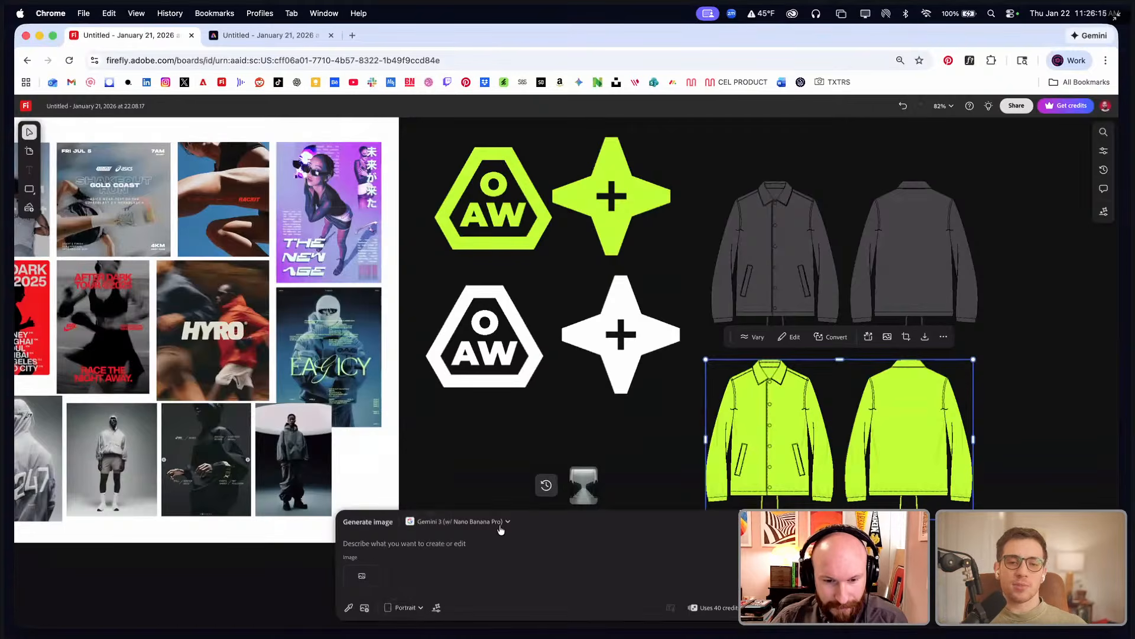
- Begin the image prompt with "Create a" and review the available generation models
left_click(487, 544)
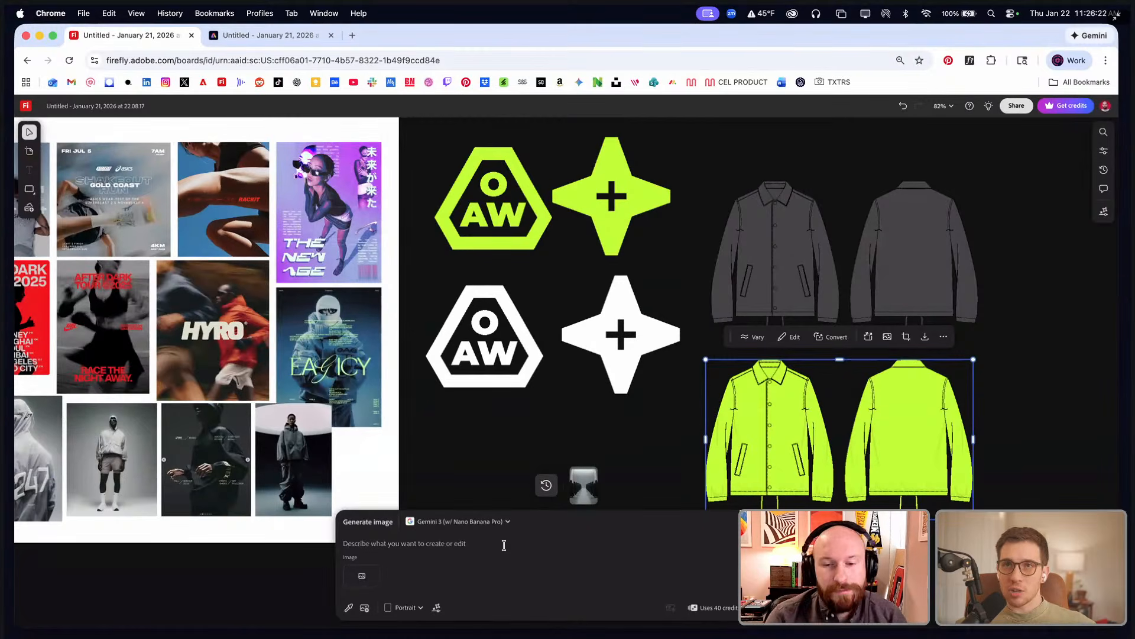
type("Create")
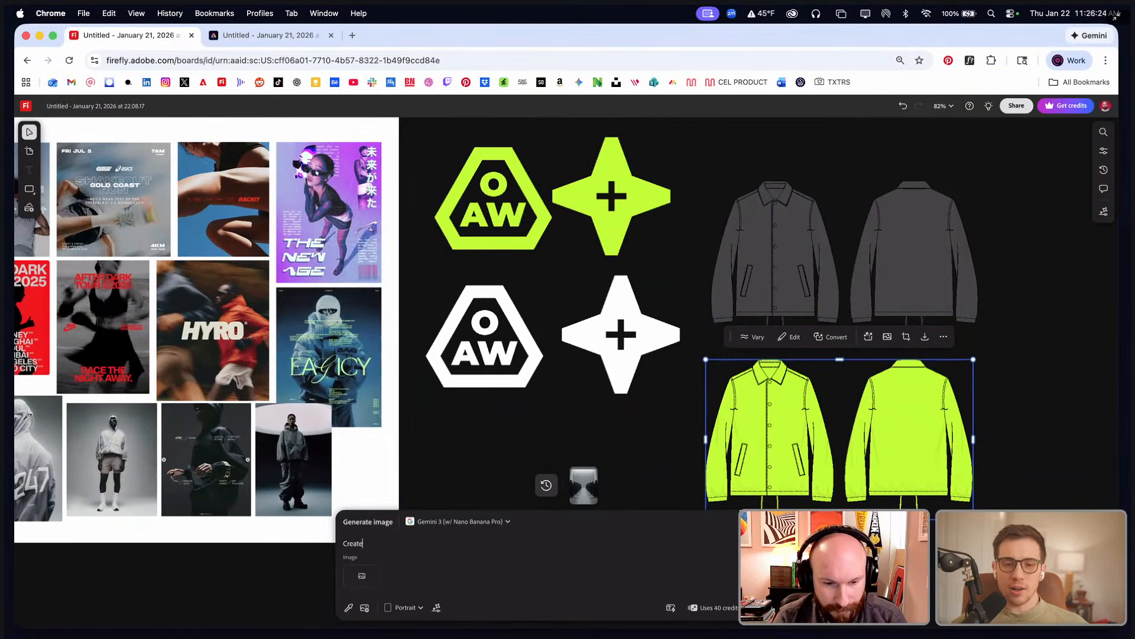
type(" a")
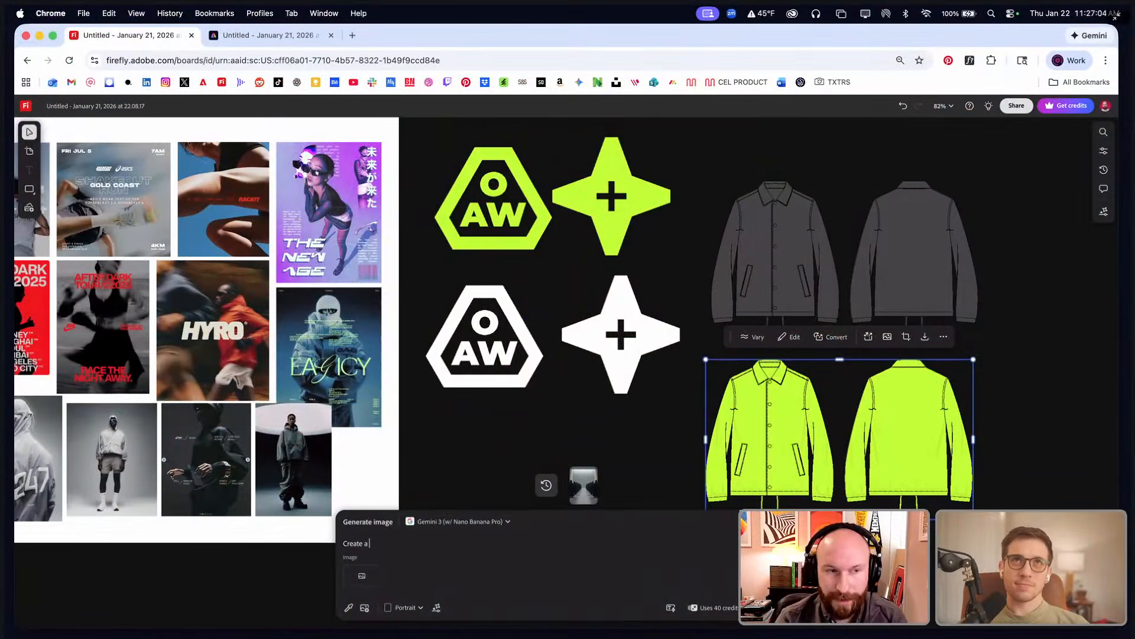
left_click(488, 527)
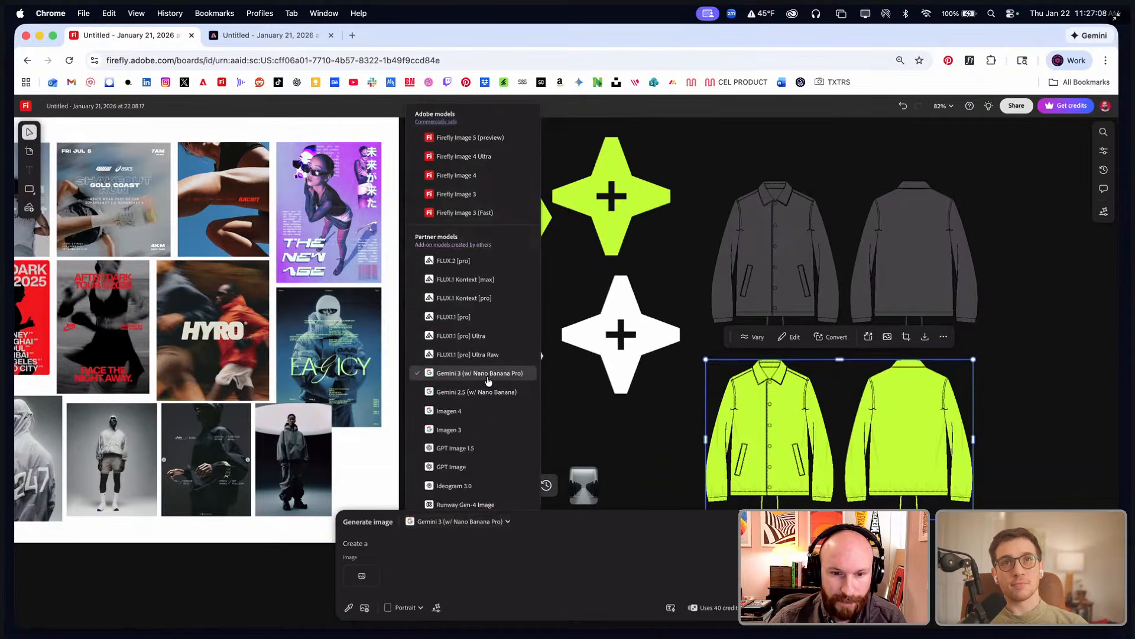
left_click(413, 542)
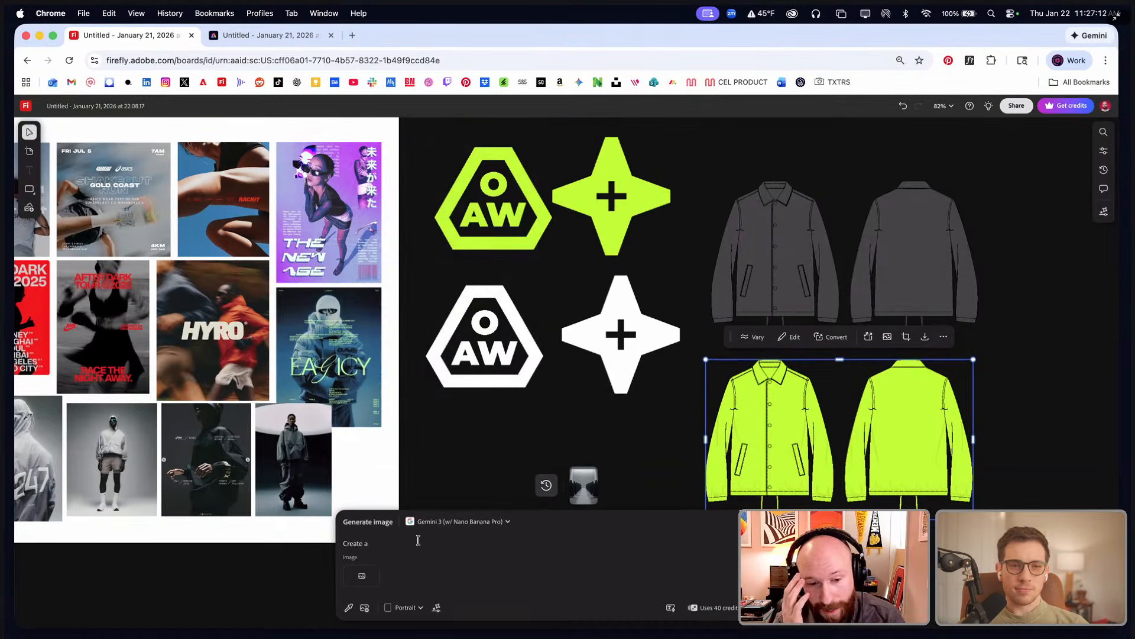
- Continue the image prompt with "high end fashion studio photography shoot, with a"
scroll(218, 480, "left", 5)
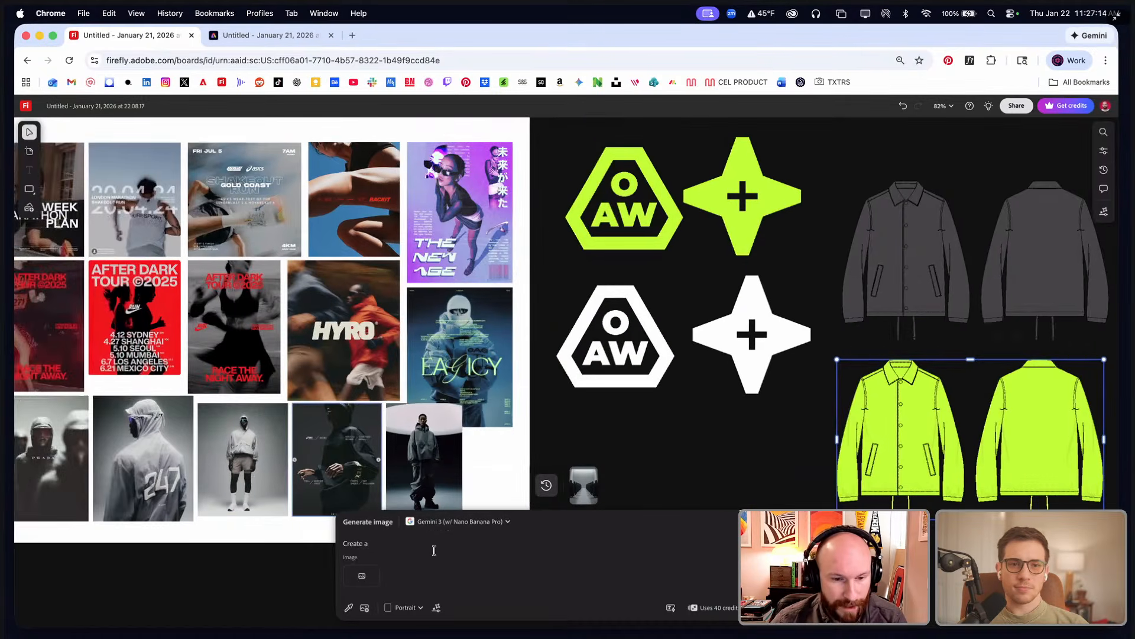
type("high end")
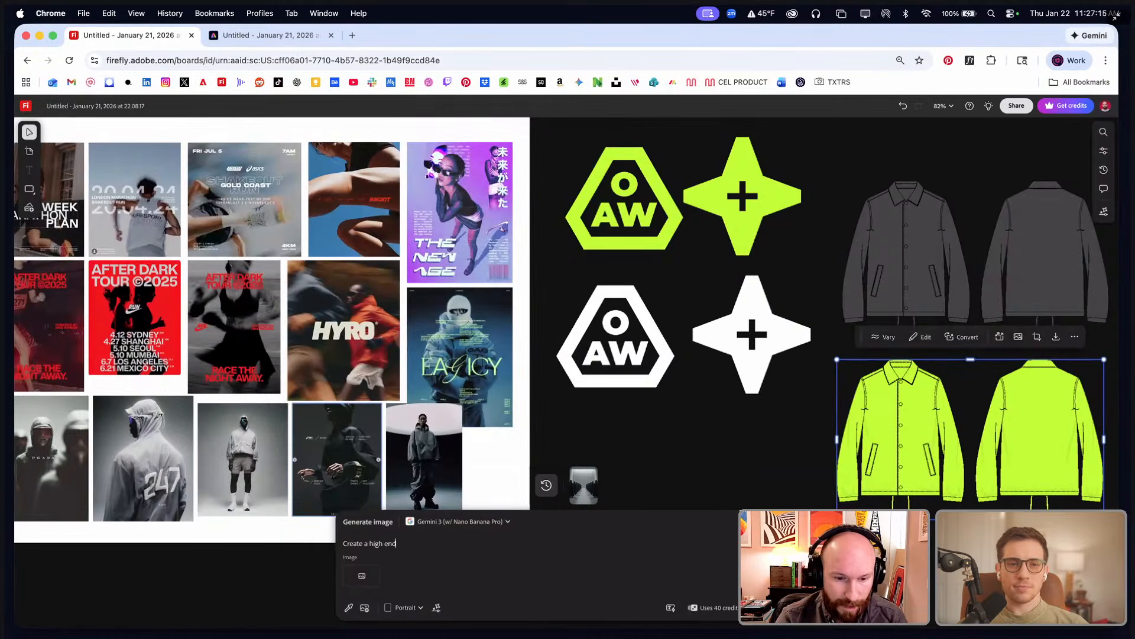
type(" fashion")
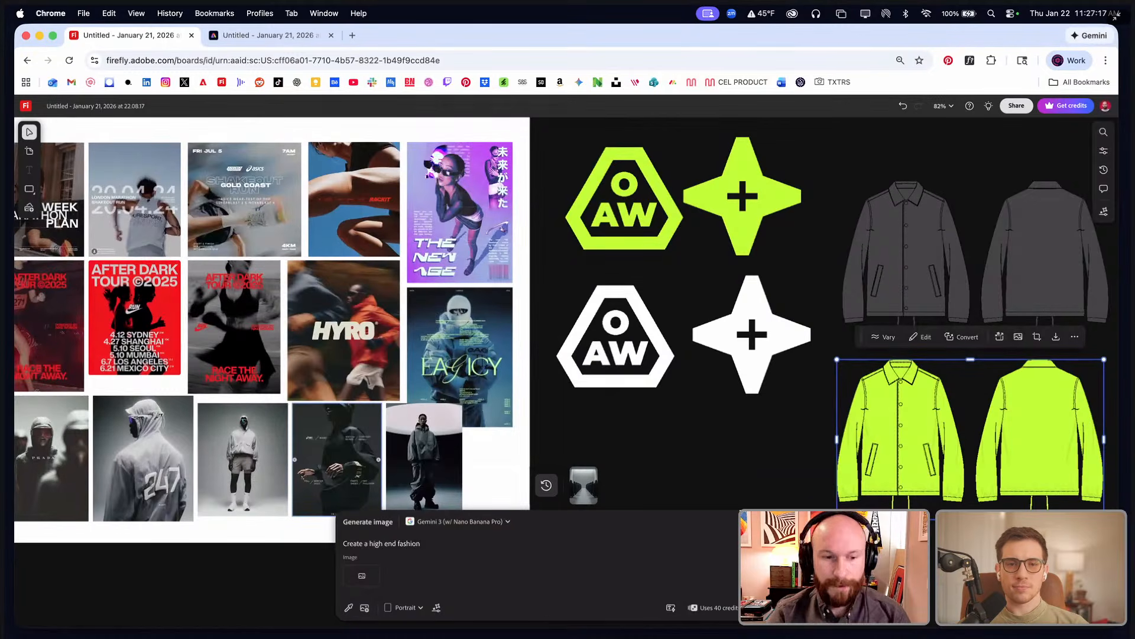
type(" studio")
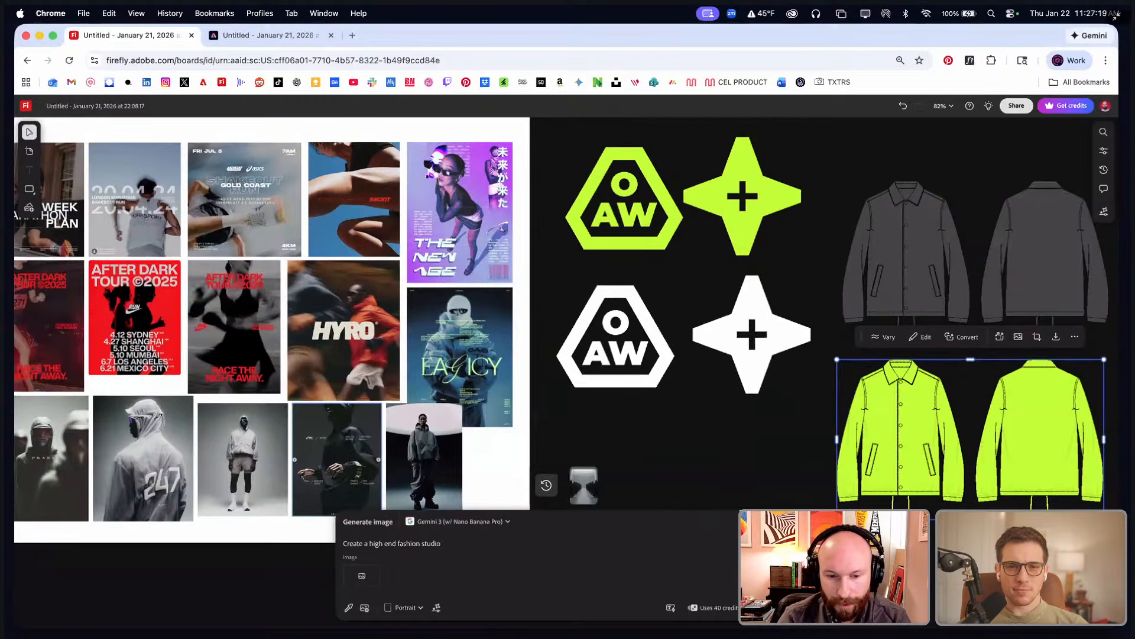
type(" photograhy")
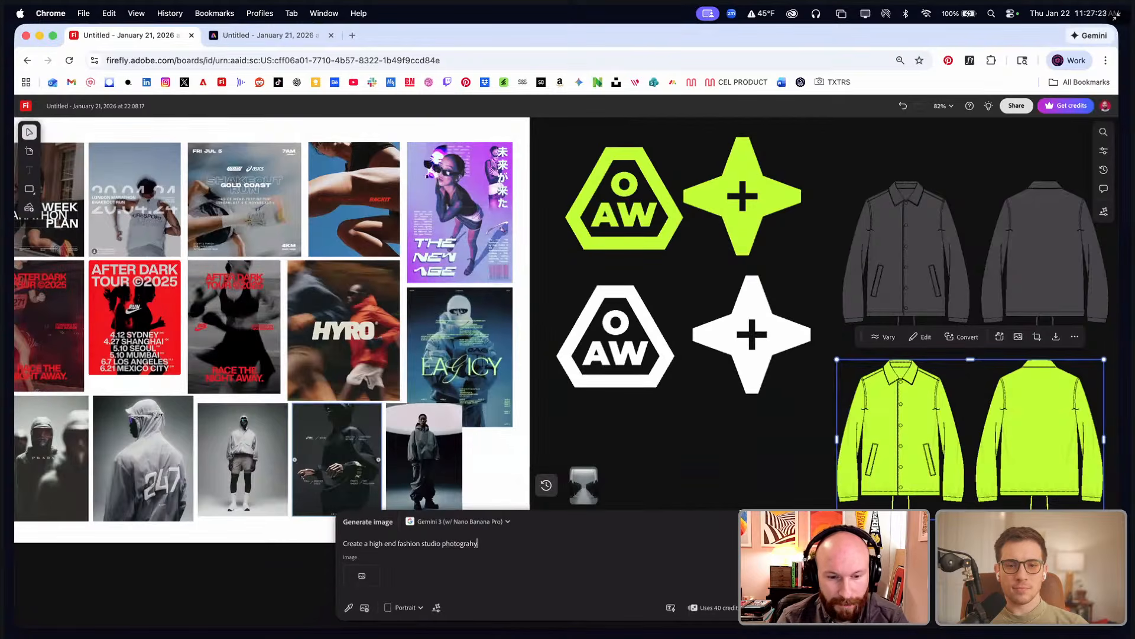
key("BackSpace")
key("BackSpace")
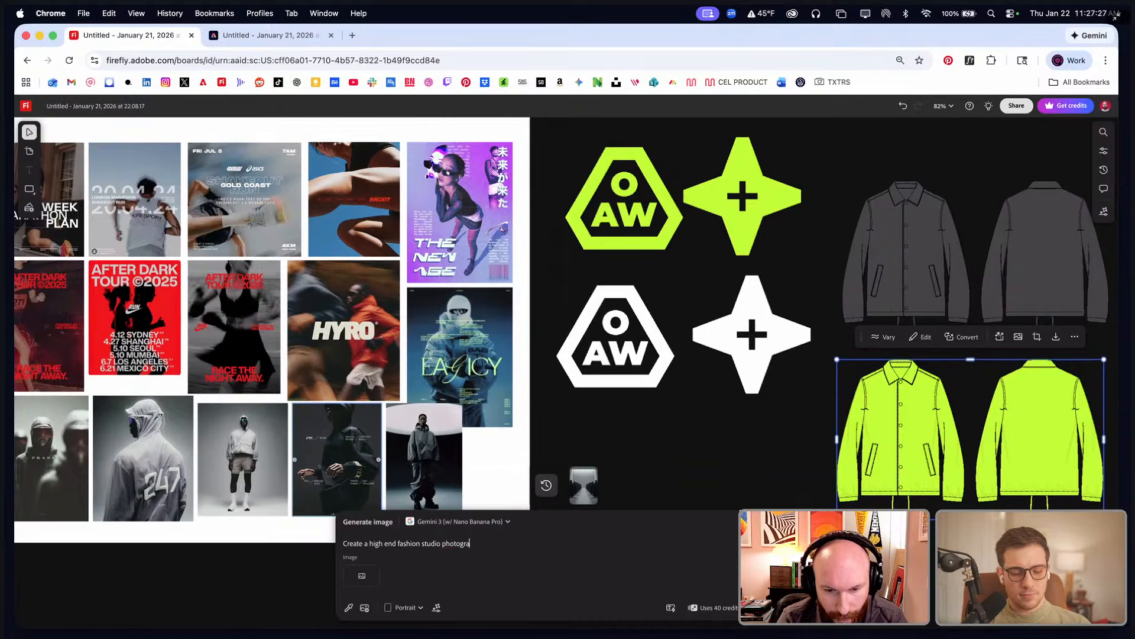
type("raphy shoot, with a a")
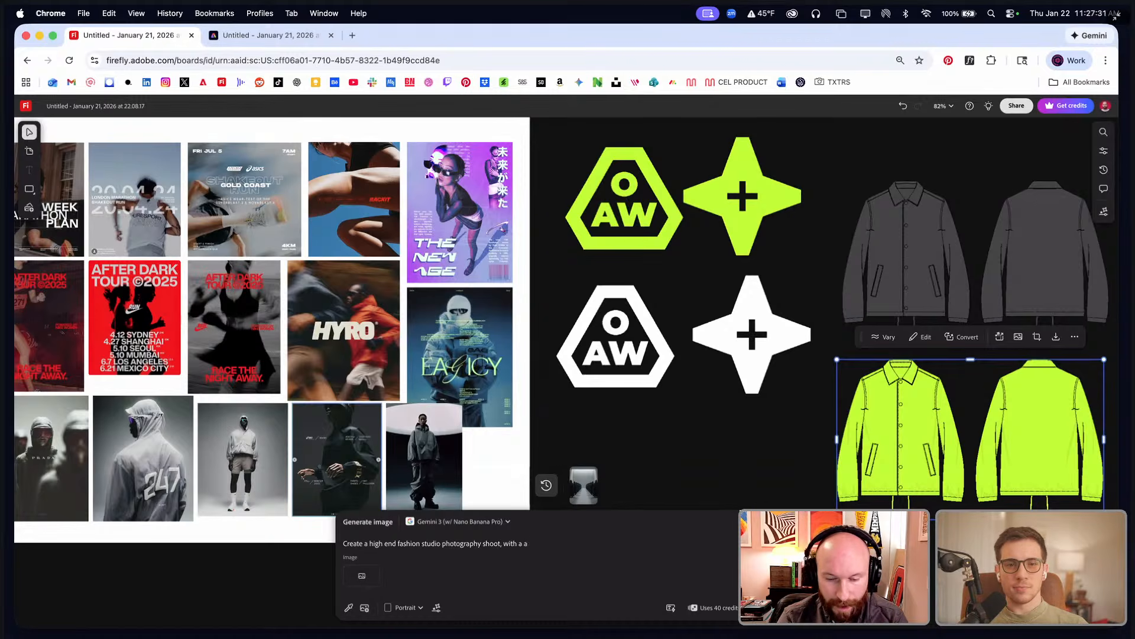
- Continue the image prompt with "male model facing backwards wearing the jacket attached."
type("male")
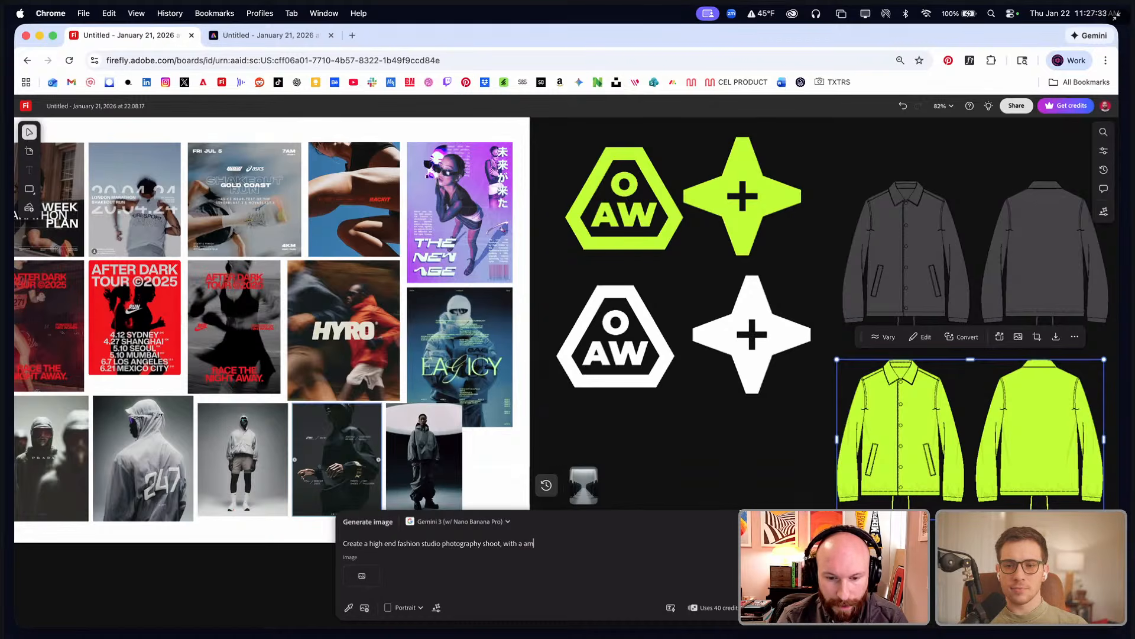
key("BackSpace")
key("BackSpace")
type("male model")
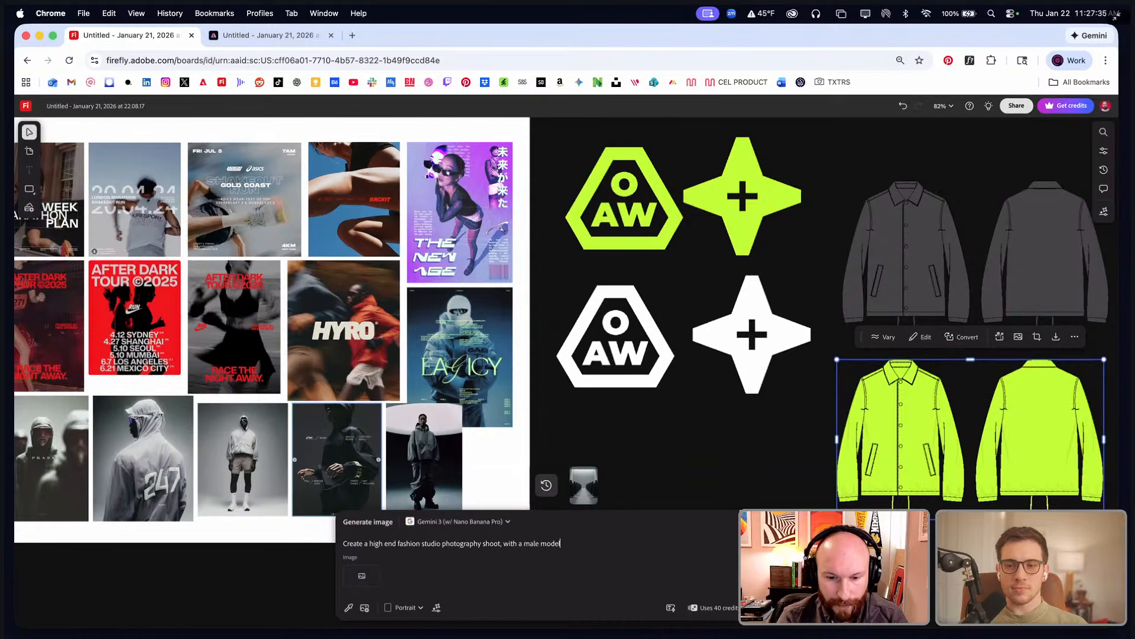
type(" facing bac")
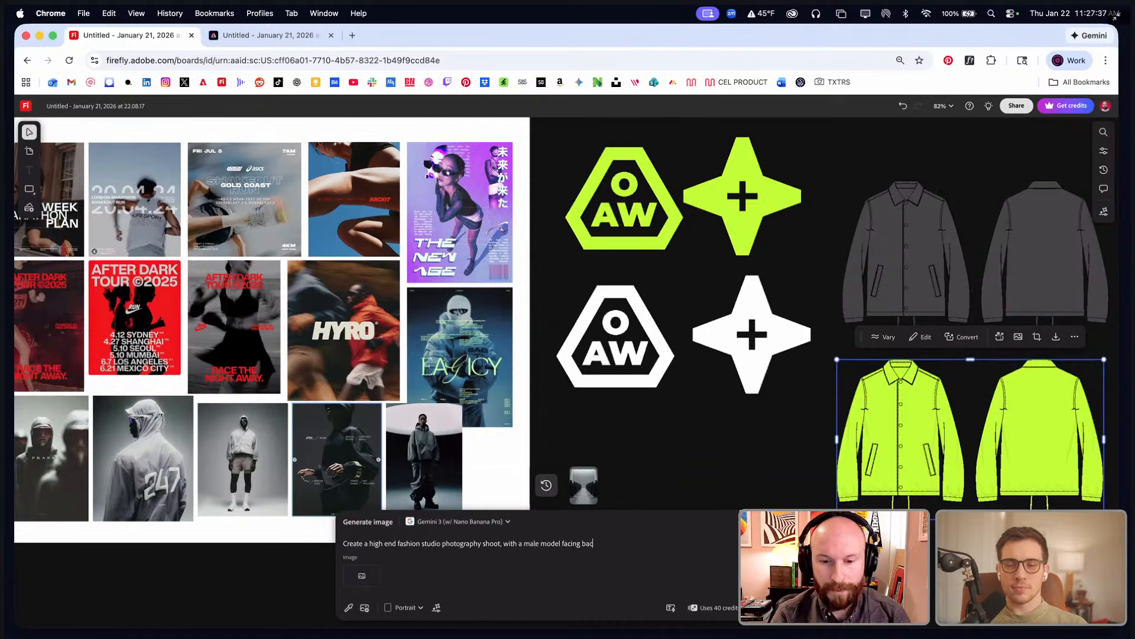
type("kwards we")
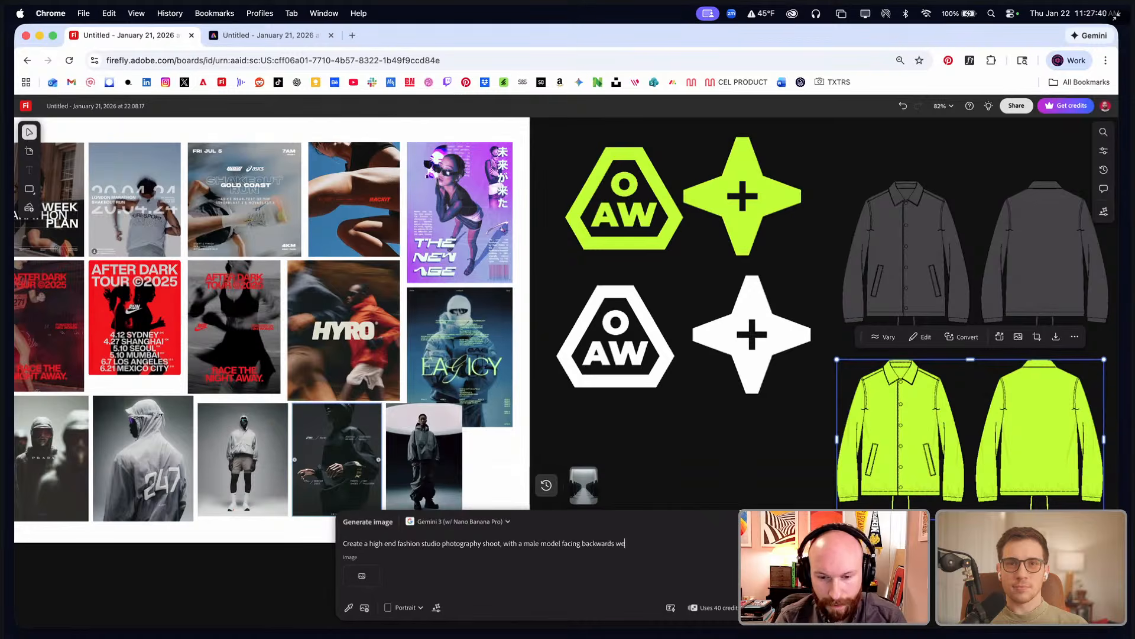
type("aring the ")
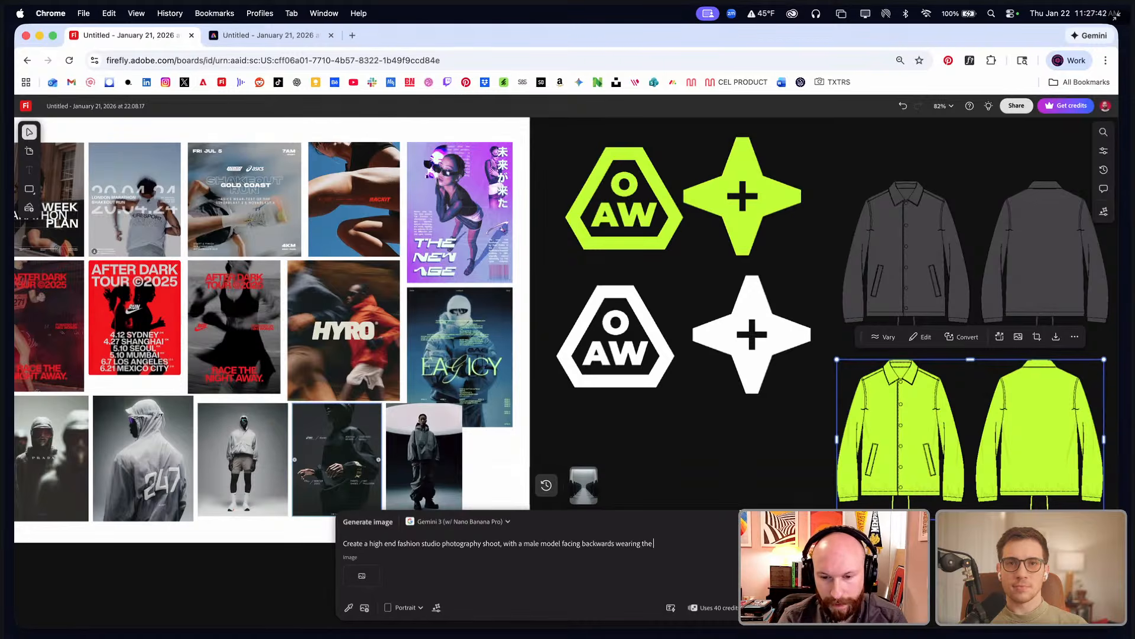
type("jacket attached.")
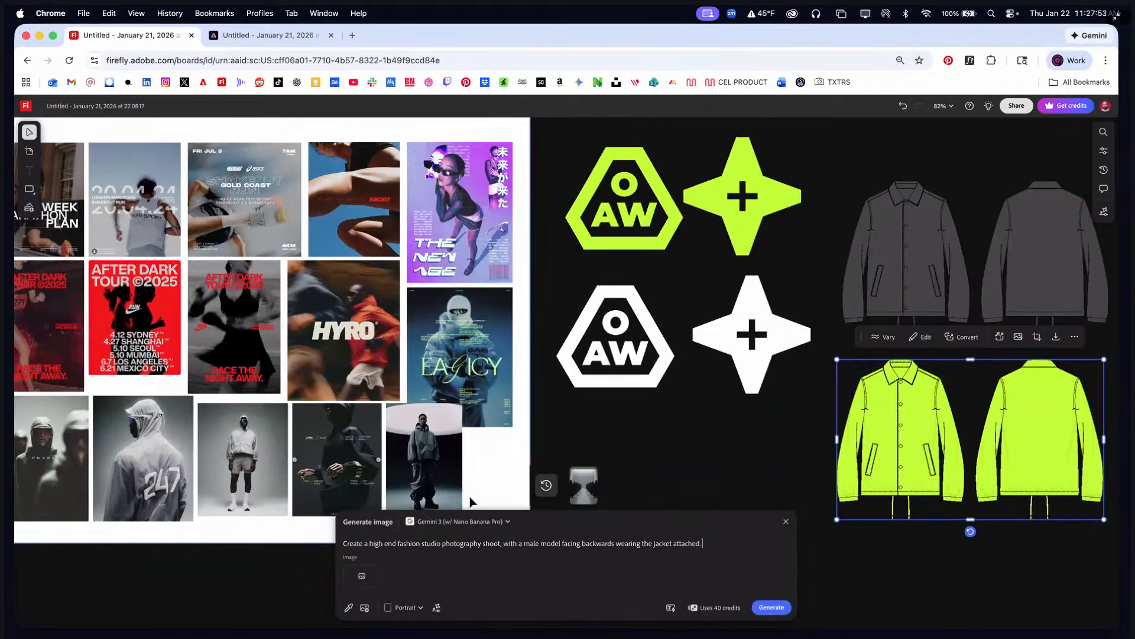
- Add "the logo on the garment being 3M reflective and the lighting is cinematic." to the image prompt
type("the logo on the garment being")
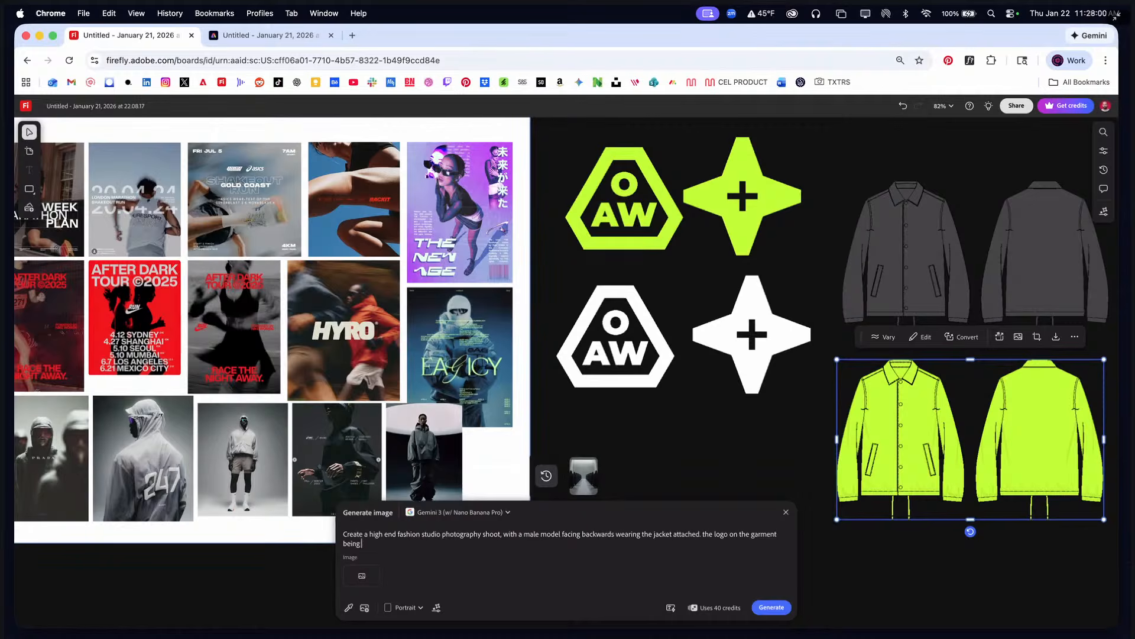
type(" 3M reflective and the lighting is c")
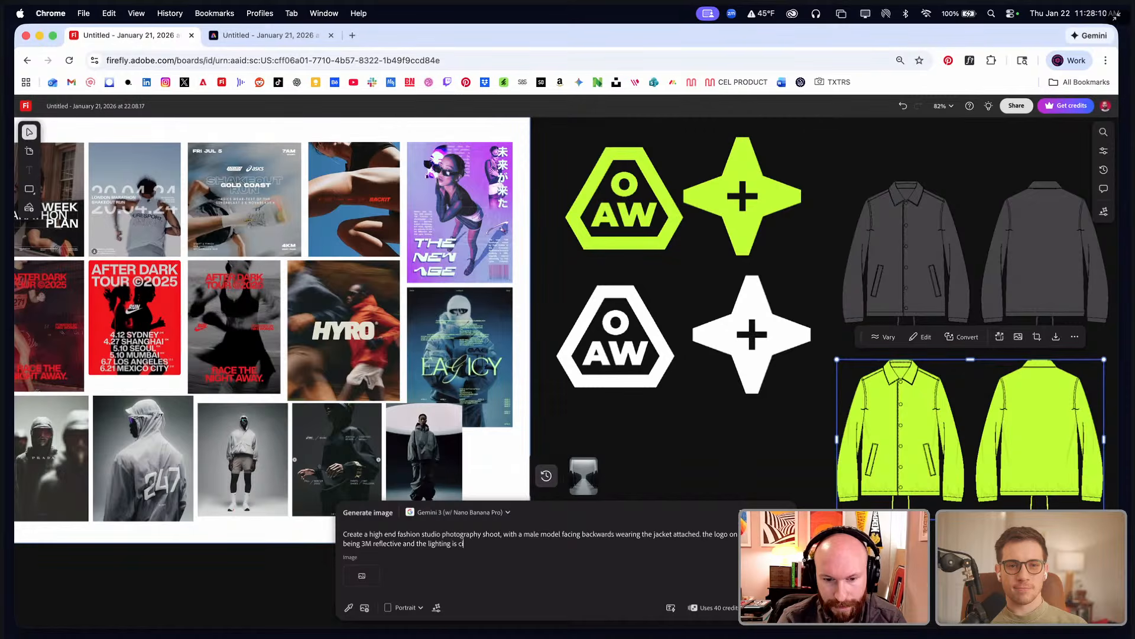
type("inemeatic")
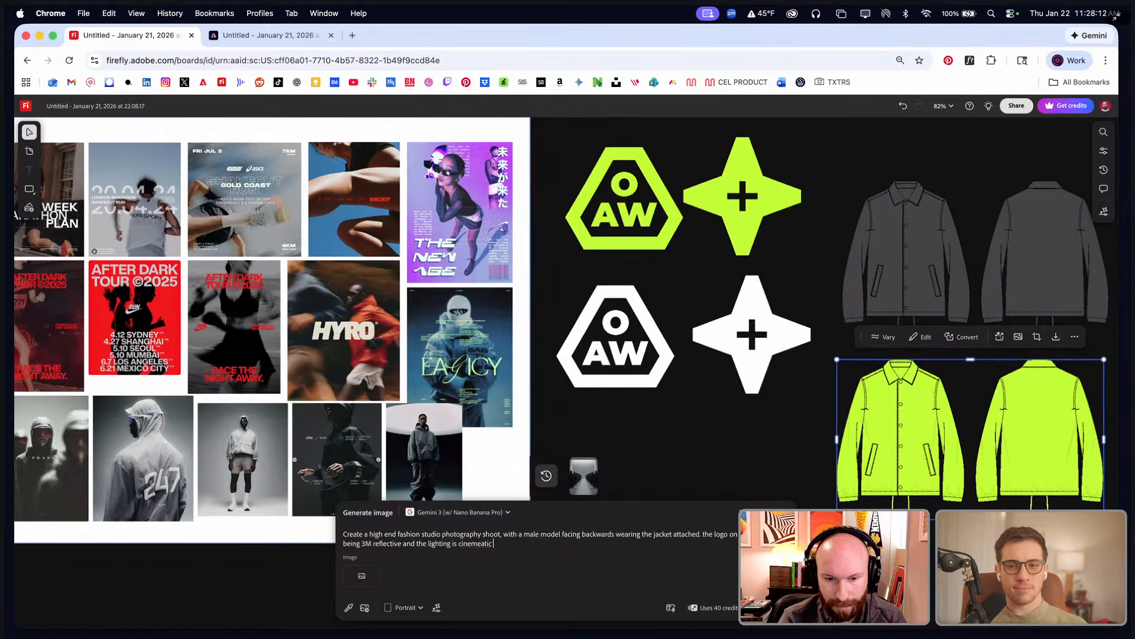
left_click(480, 544)
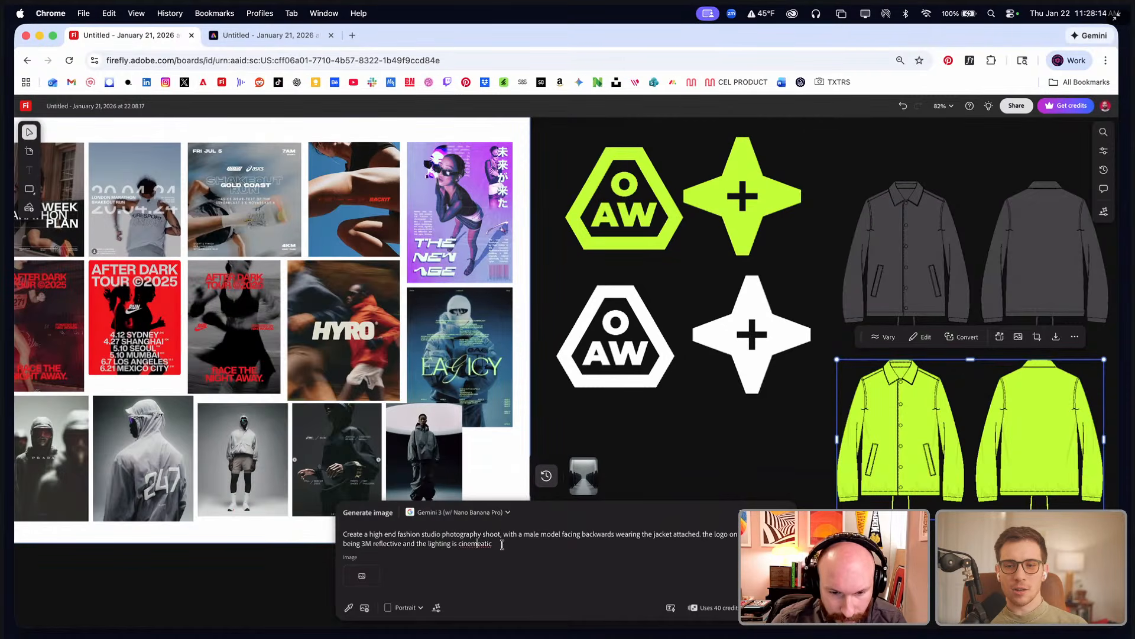
key("BackSpace")
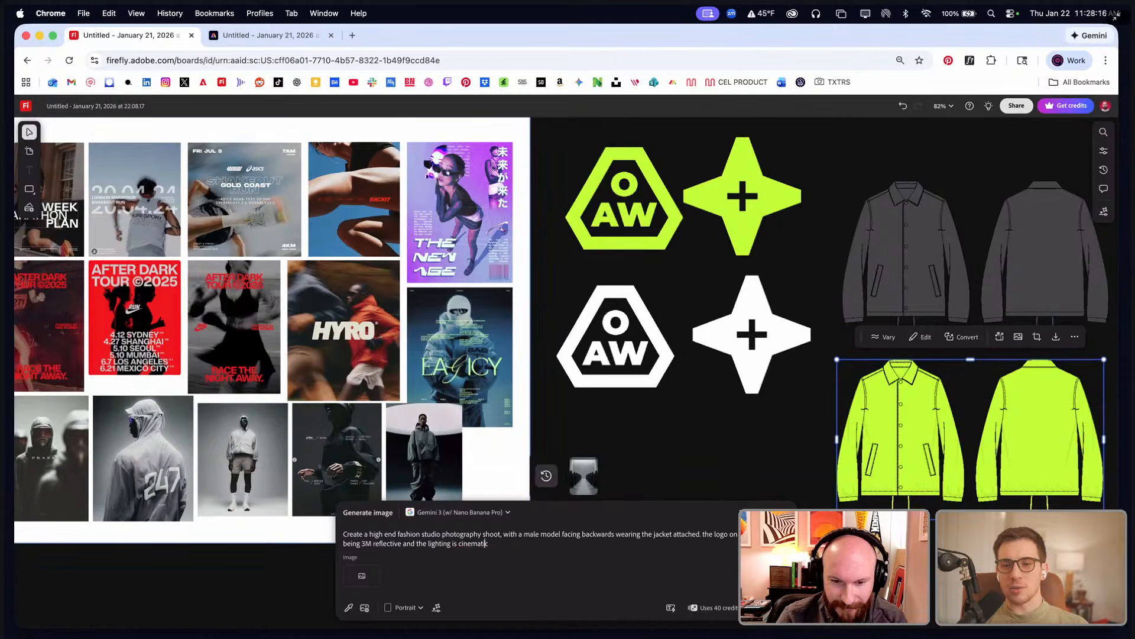
left_click(489, 543)
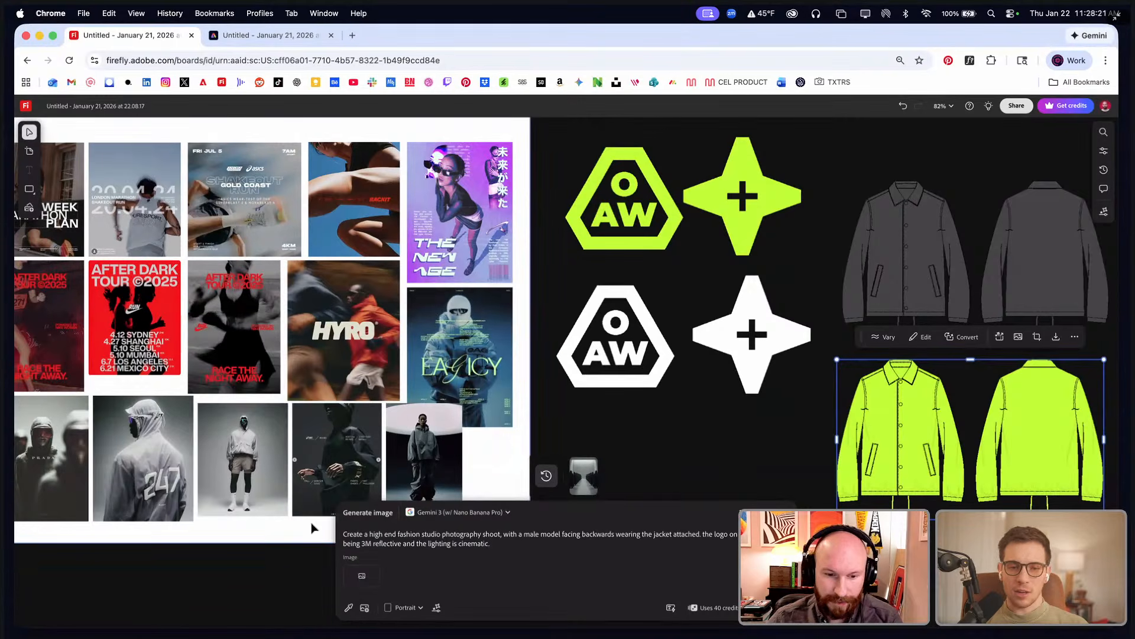
- Attach the lime green jacket and the white logos from the board as reference images and generate the image
left_click(349, 607)
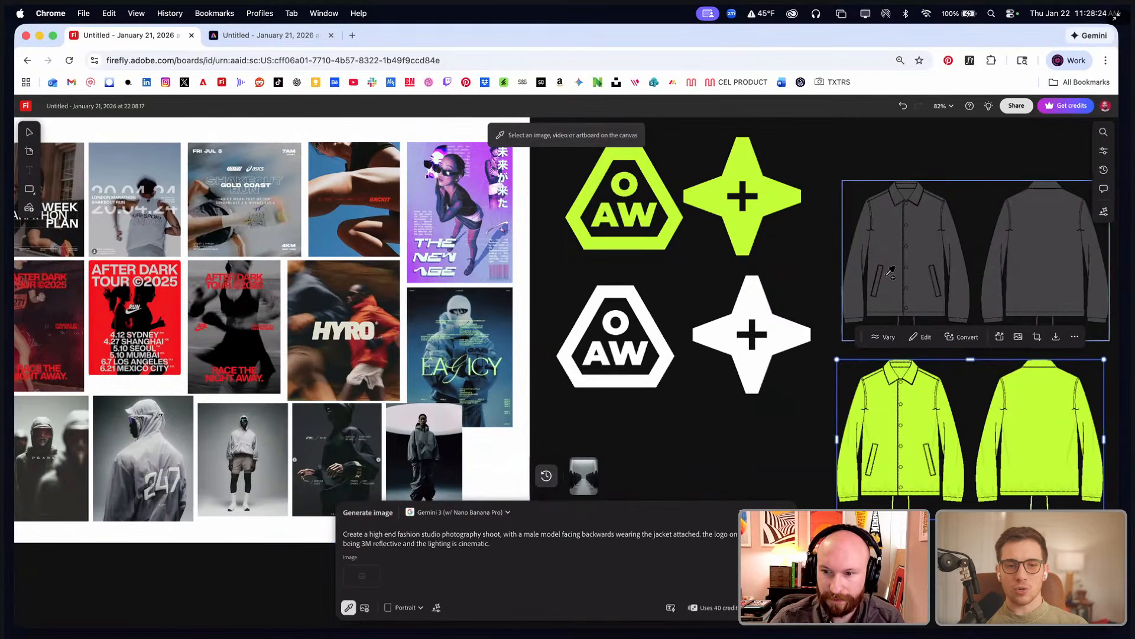
left_click(889, 414)
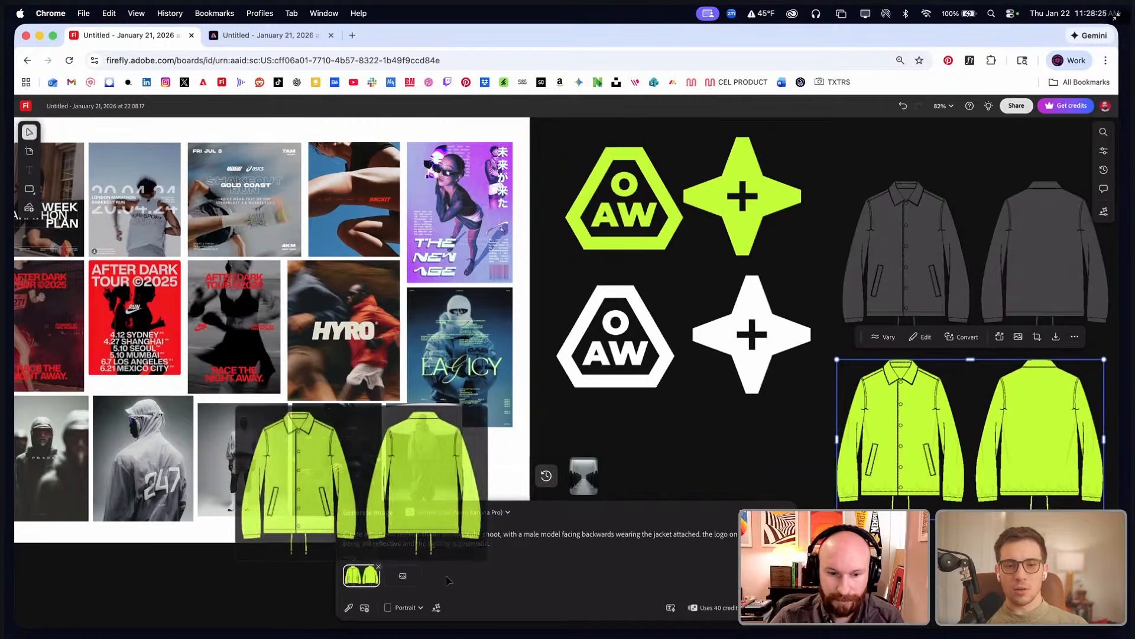
left_click(407, 576)
left_click(630, 382)
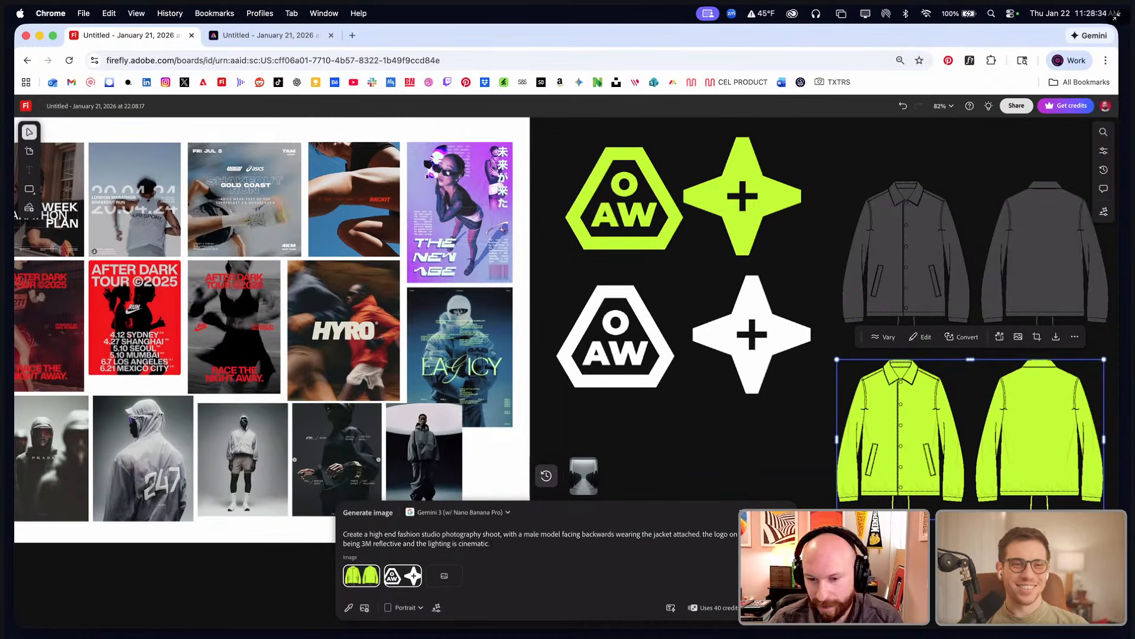
left_click(769, 607)
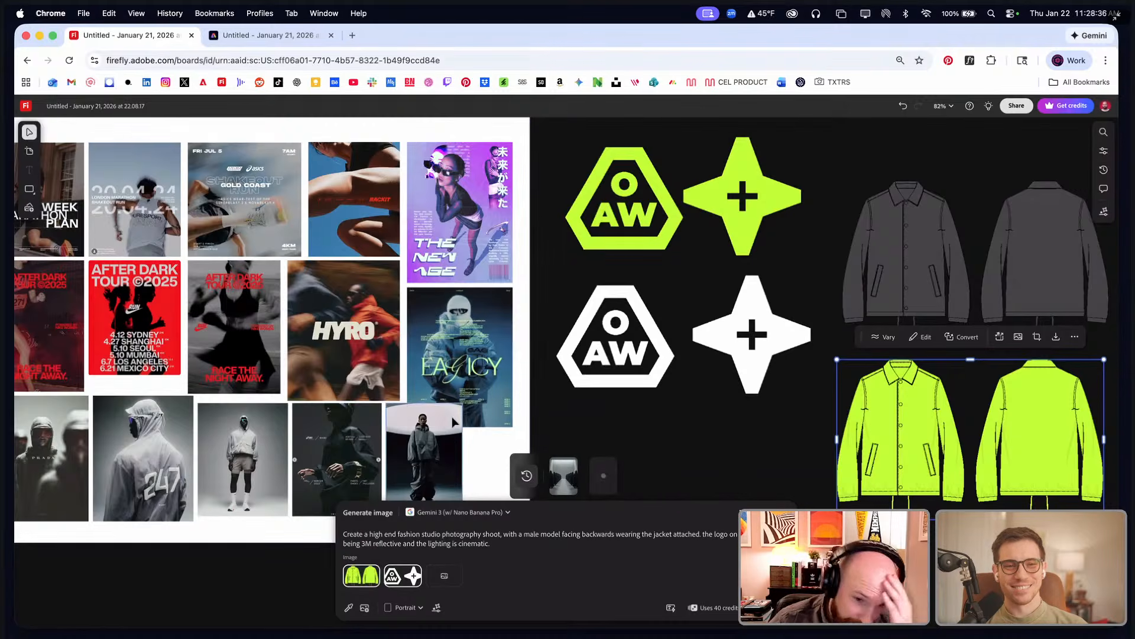
- Replace the lime green jacket reference with the dark grey jacket and generate another image from the same prompt
scroll(452, 464, "down", 1)
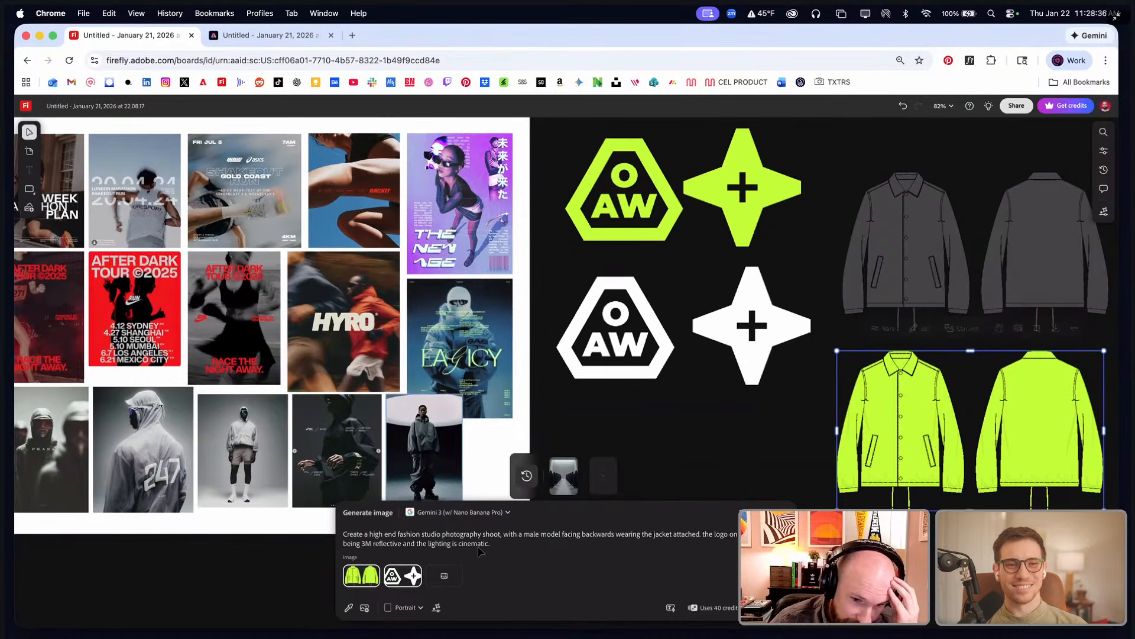
left_click(378, 567)
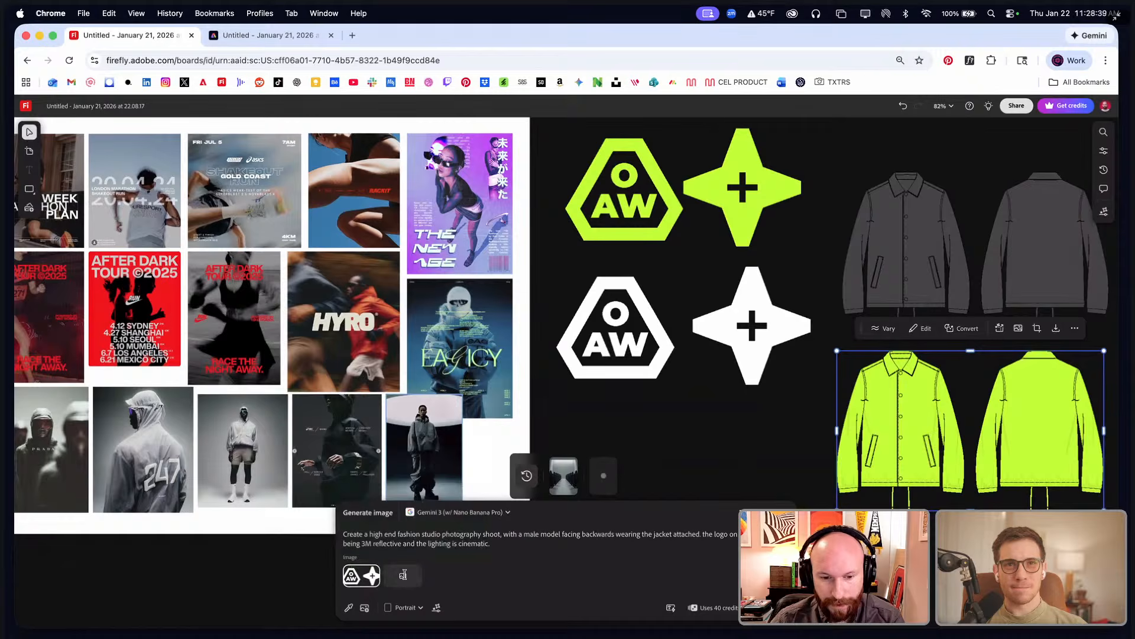
left_click(348, 607)
left_click(899, 260)
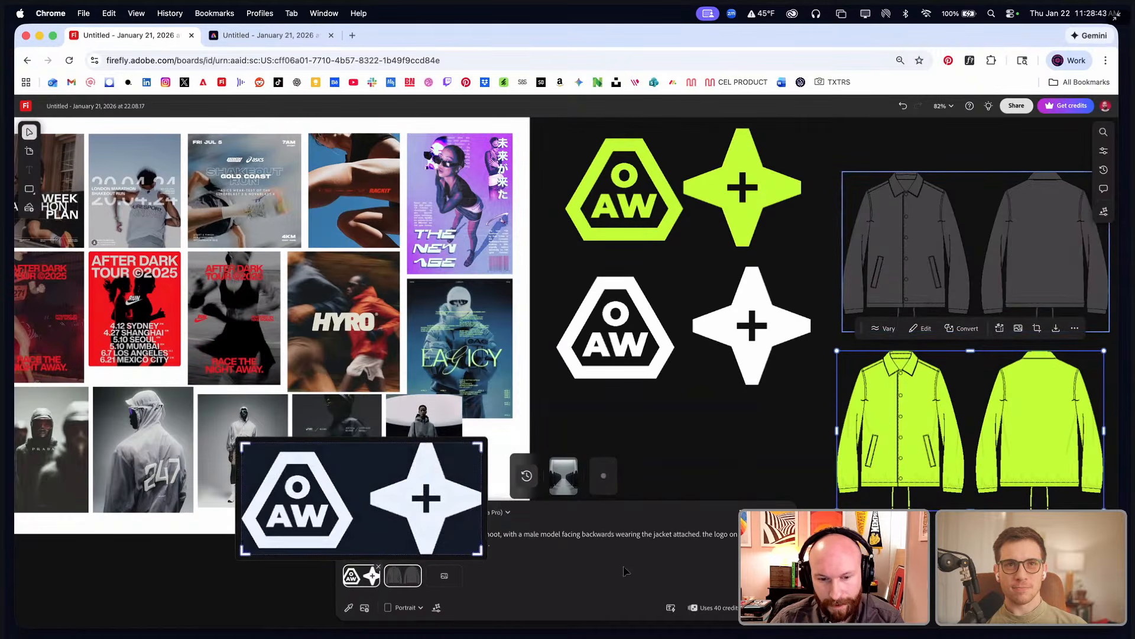
left_click(515, 545)
- Append "close up photo of the jacket on the art/logo." to the end of the image prompt
scroll(400, 416, "left", 1)
scroll(400, 416, "up", 1)
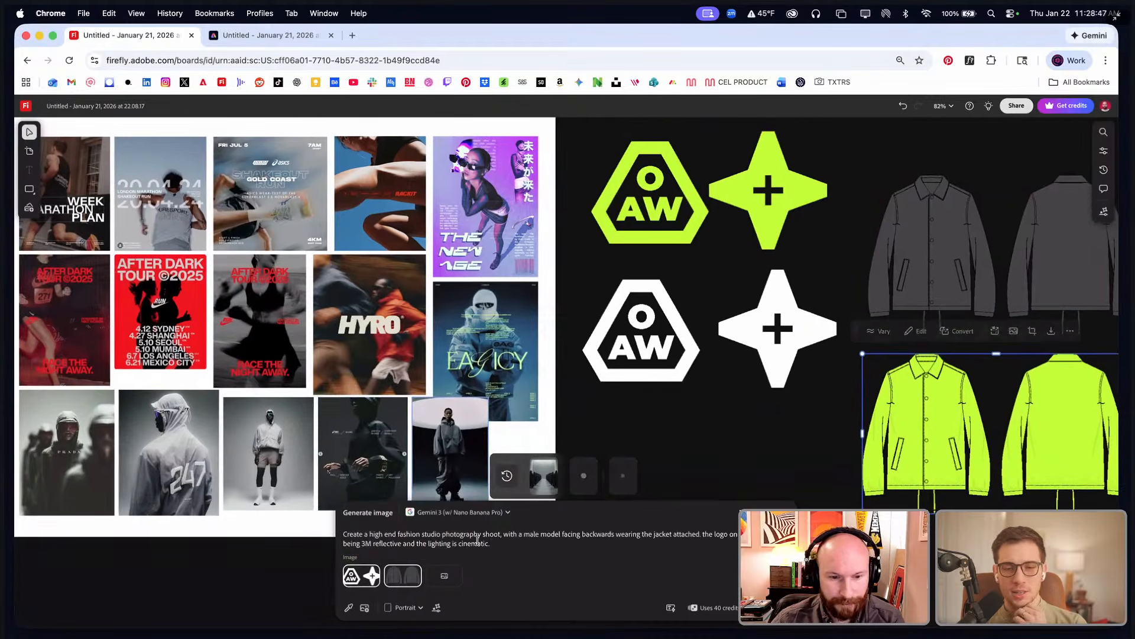
type("close up")
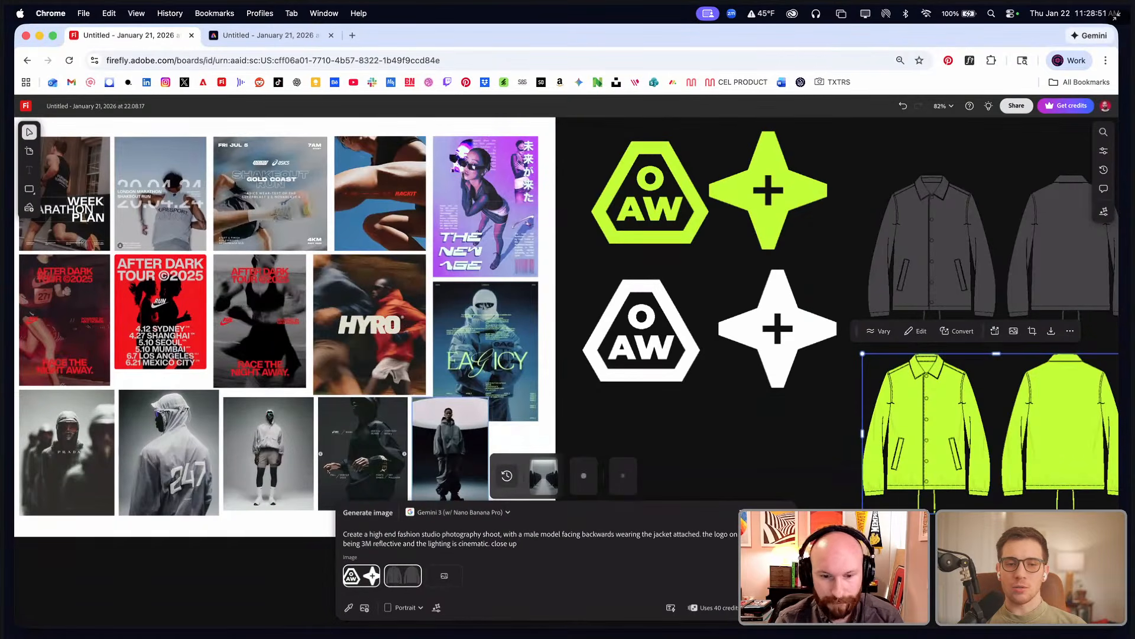
type(" photo ofh")
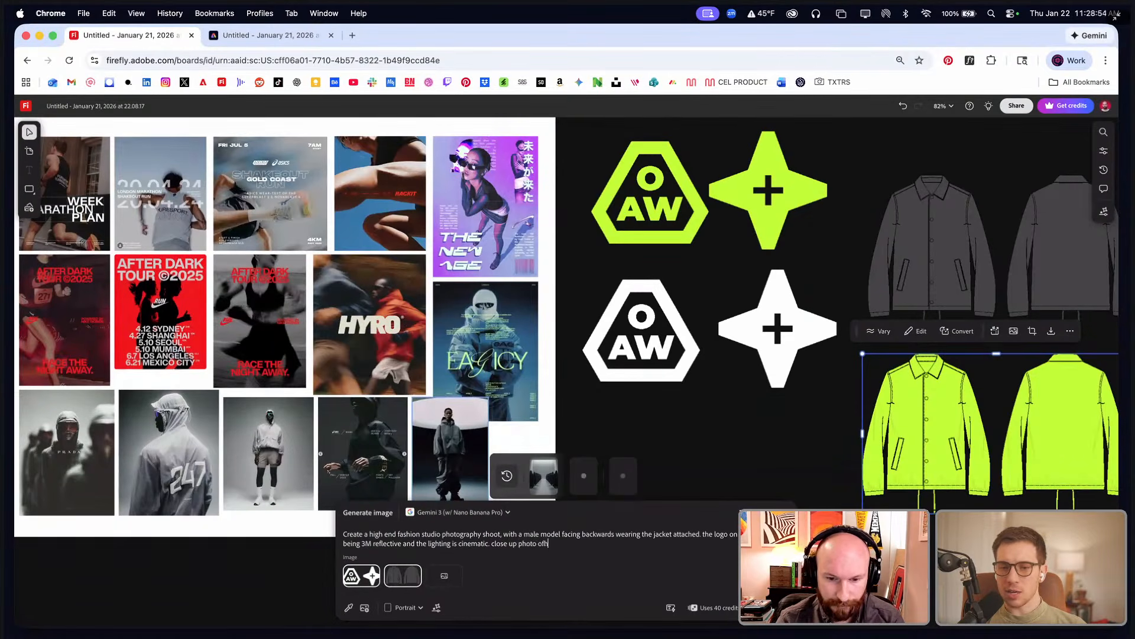
key("BackSpace")
type("the jacke")
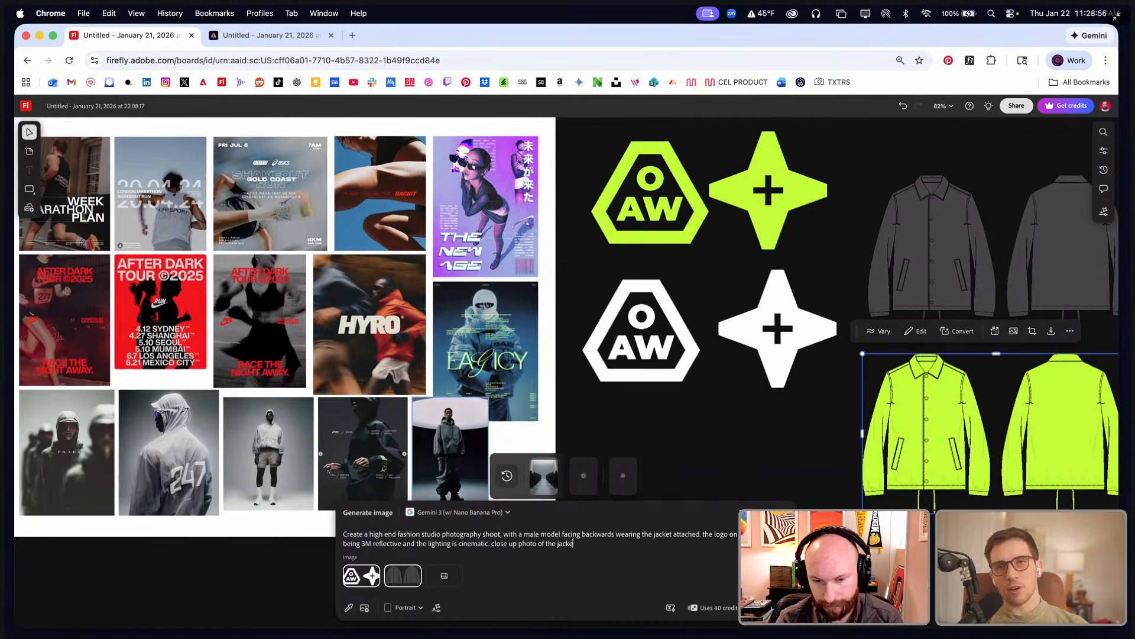
type("t on")
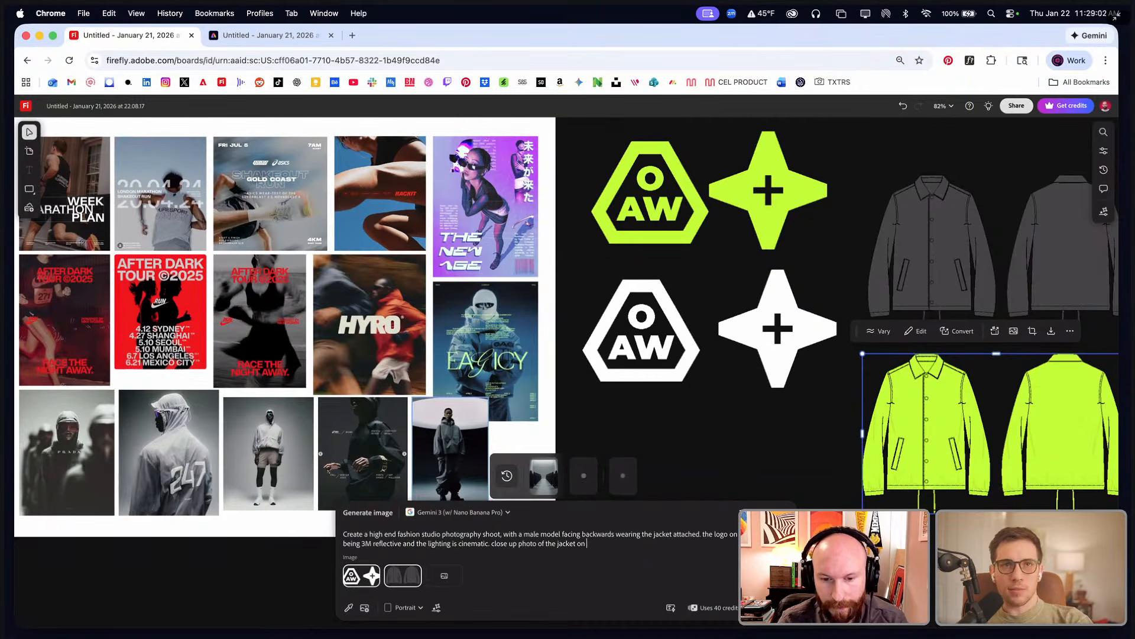
type("the art")
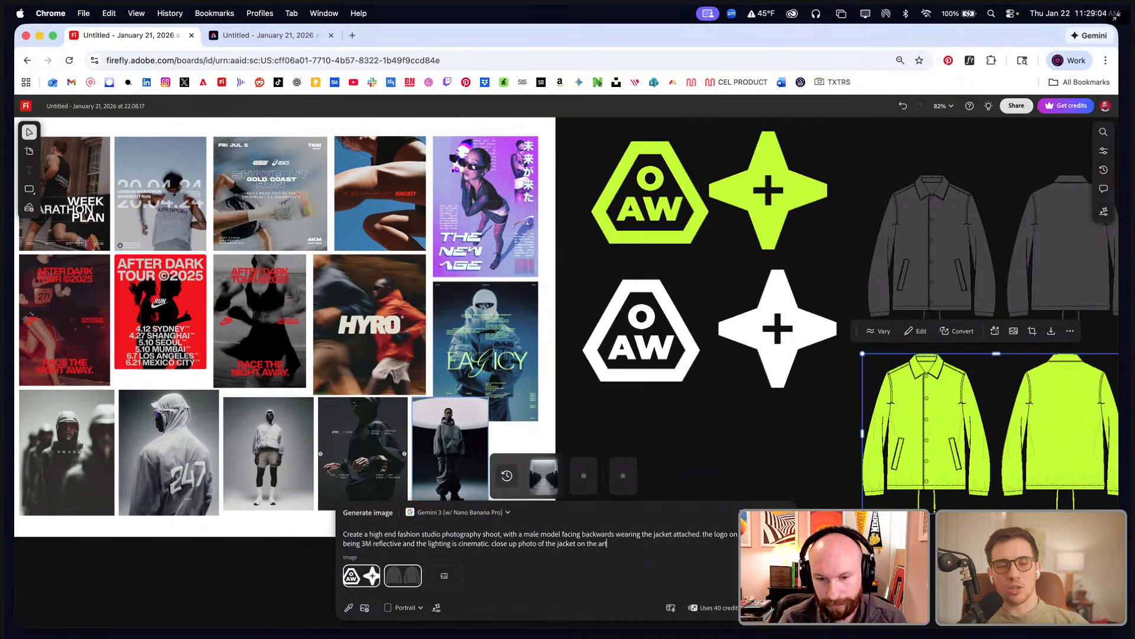
type("/logo. re")
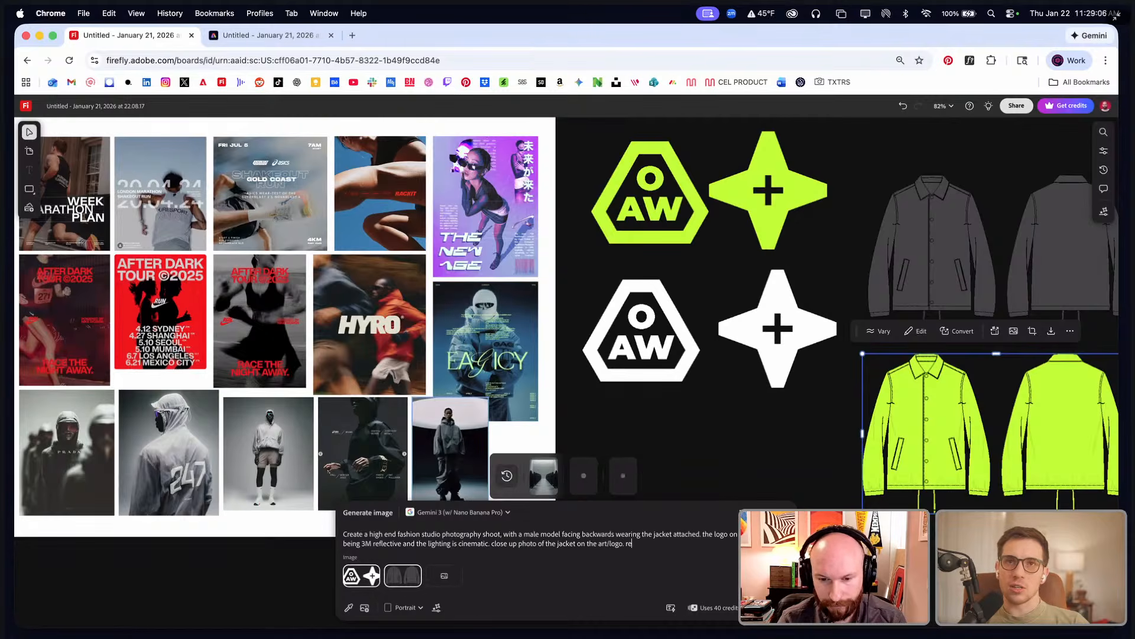
- Extend the prompt with a realistic person in an empty studio background and "athletic wear.", and generate the image
type("alistic")
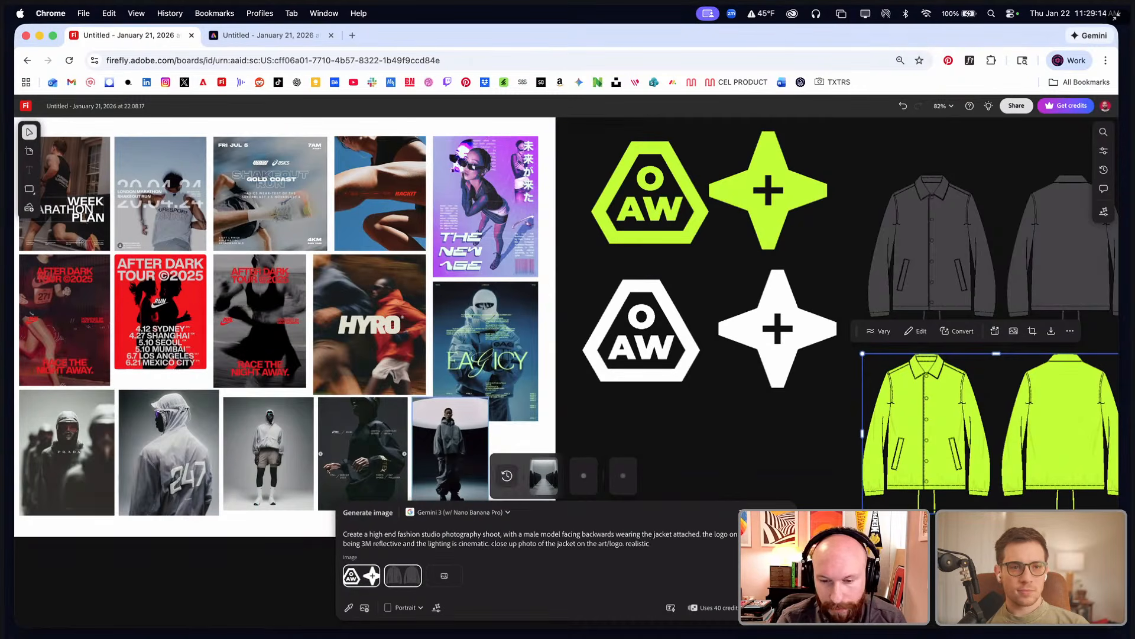
type("person in a")
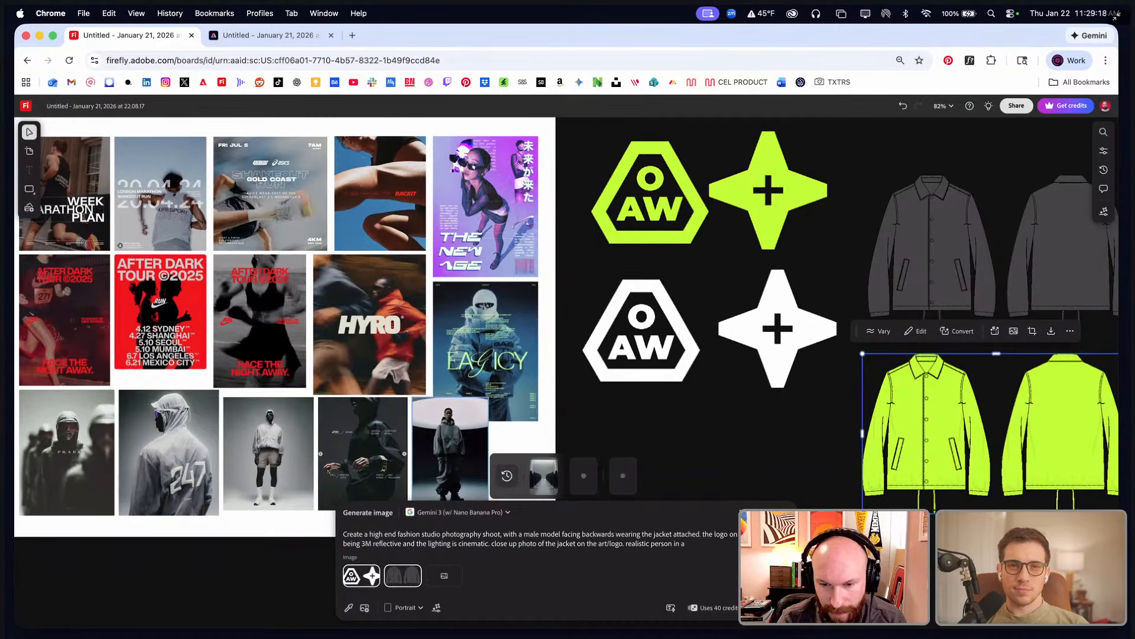
type(" ne empty studio w")
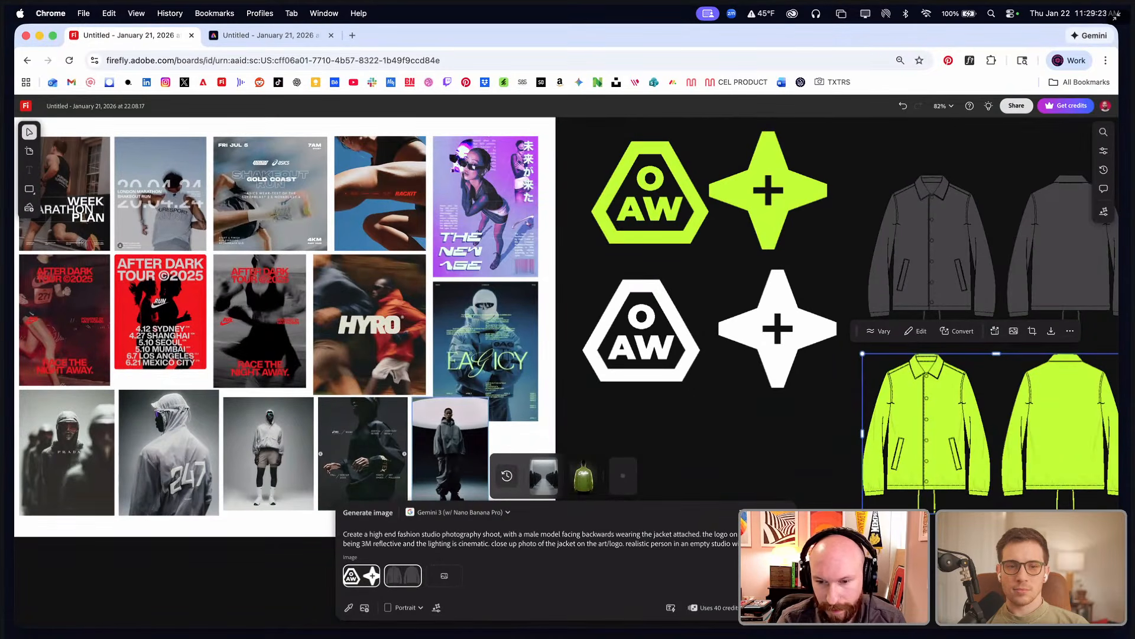
type("background. athletic wear.")
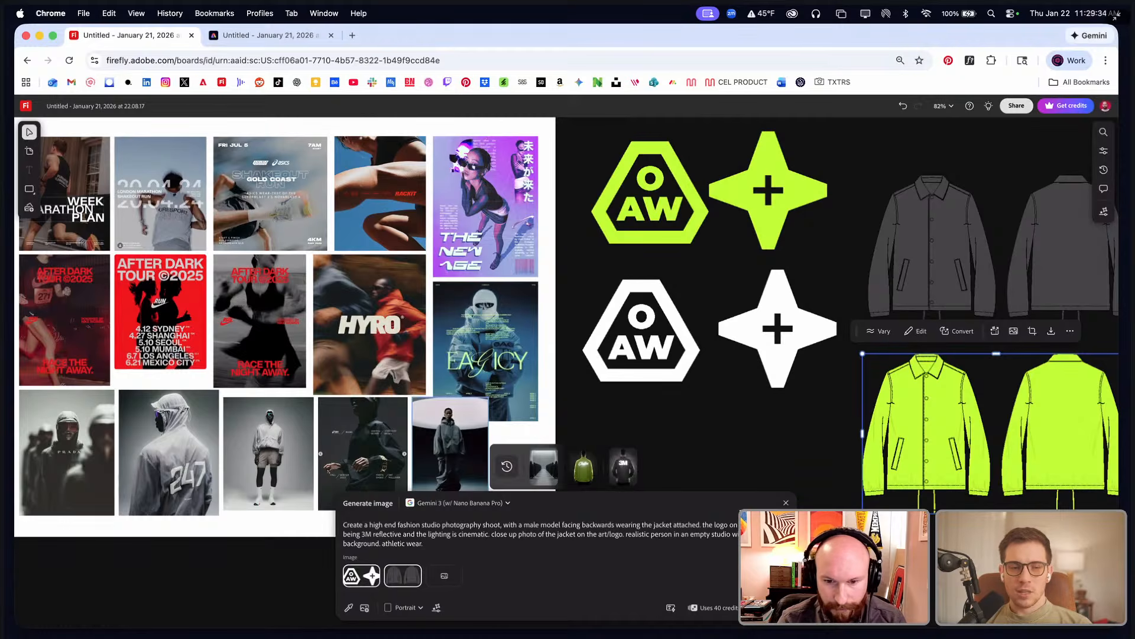
key("Return")
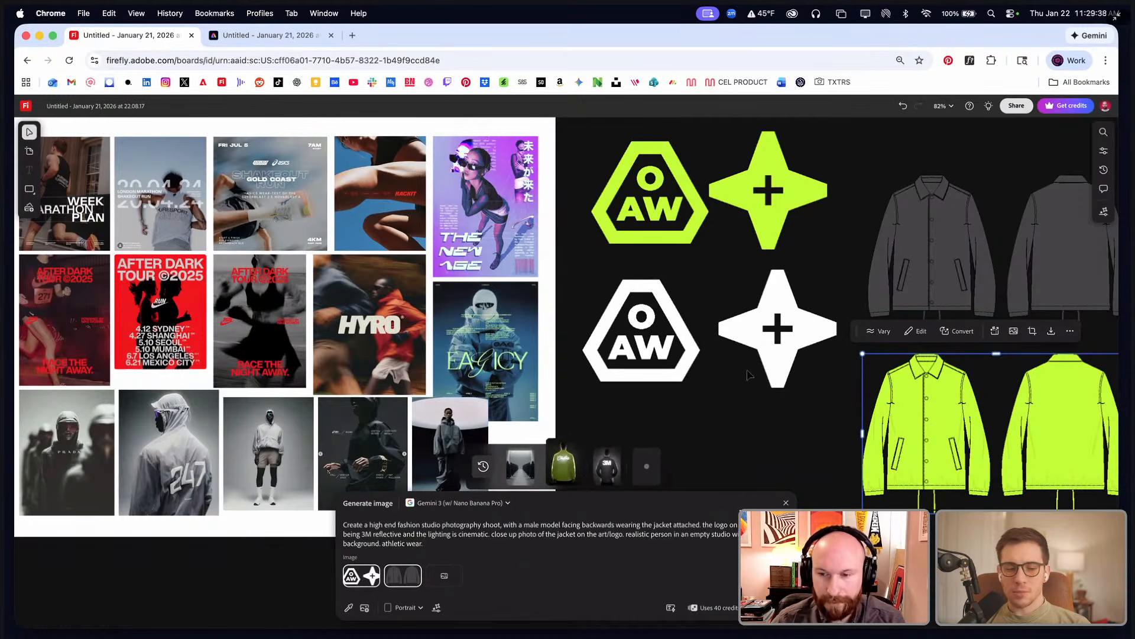
- Scale down the generated lime green jacket photo and position it beside the jacket templates on the board
scroll(568, 461, "right", 15)
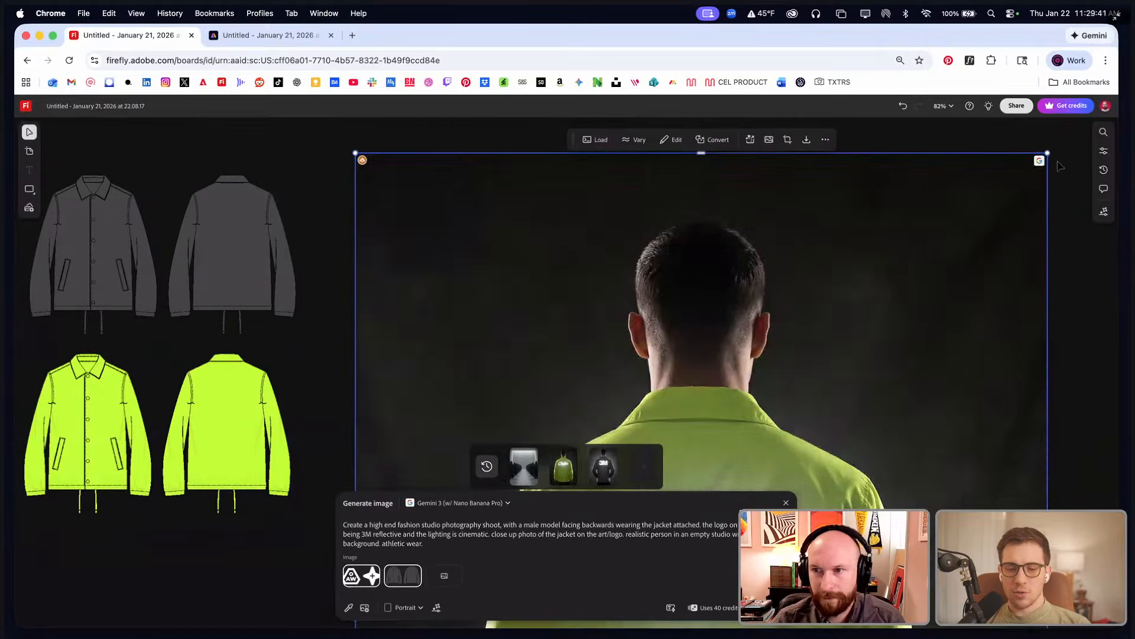
left_click_drag(1047, 154, 854, 413)
left_click_drag(817, 491, 605, 191)
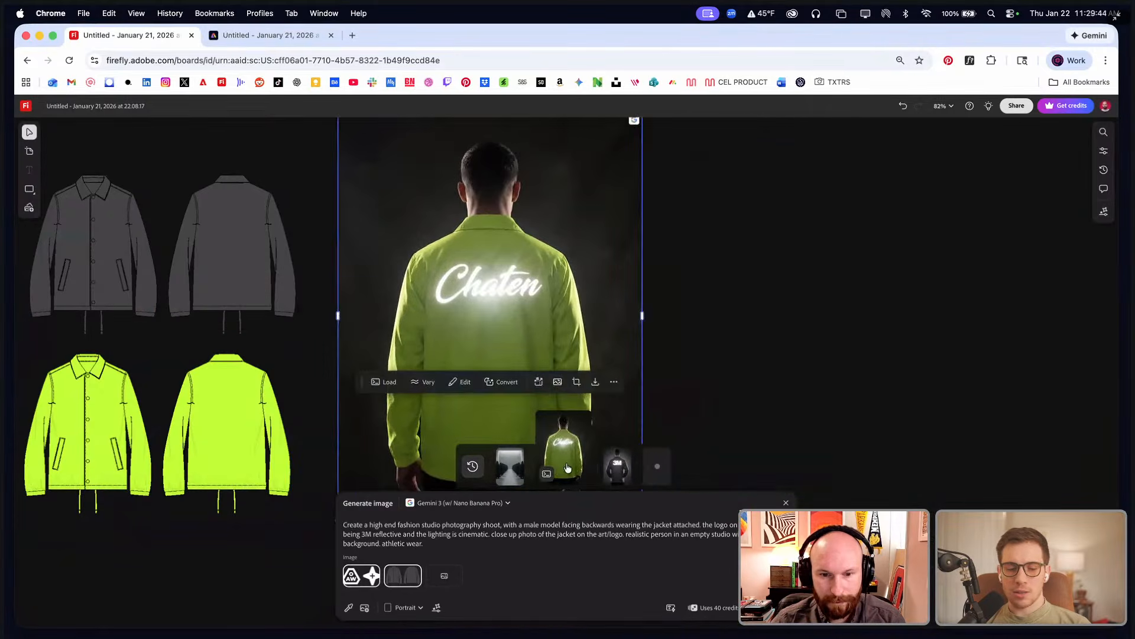
left_click_drag(564, 465, 709, 138)
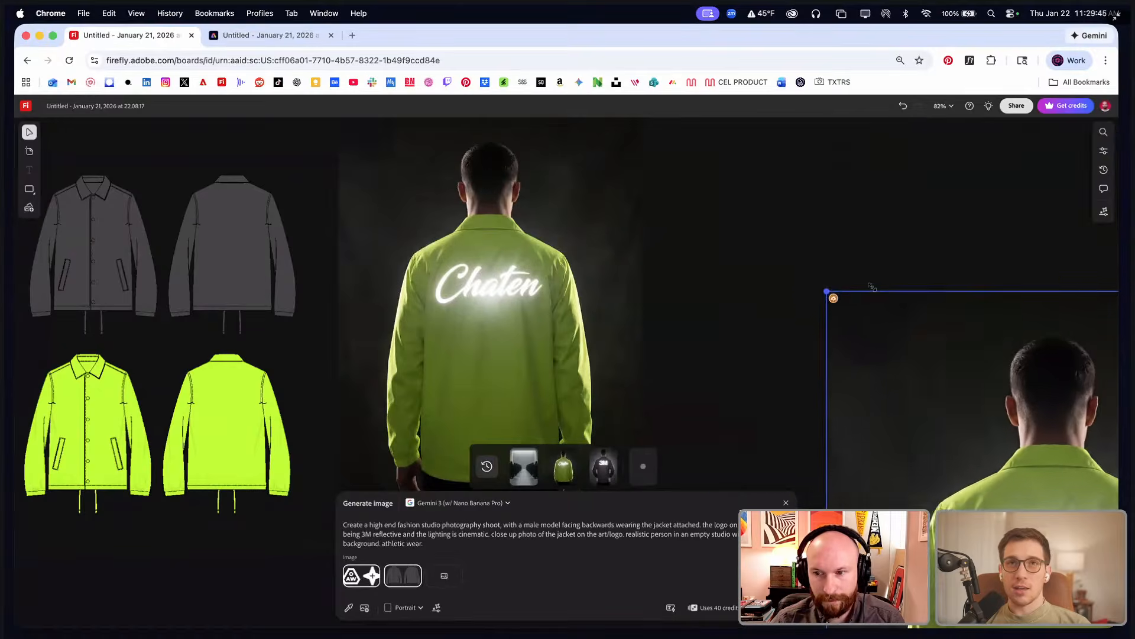
scroll(831, 332, "up", 2)
scroll(673, 246, "up", 1)
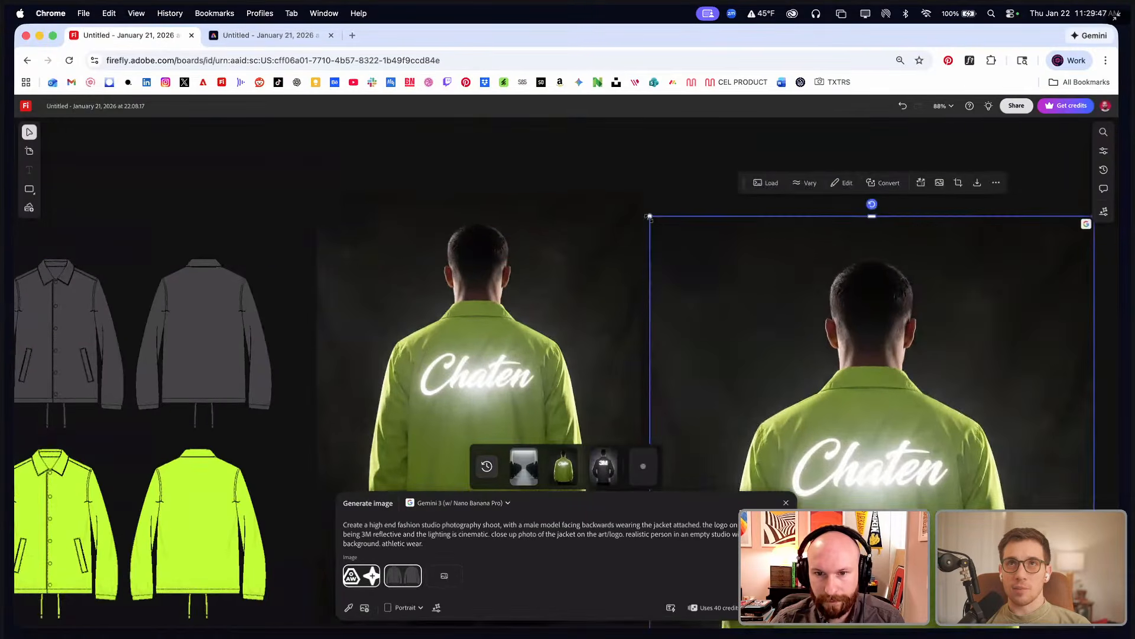
left_click_drag(650, 217, 719, 310)
left_click_drag(792, 384, 731, 262)
key("Delete")
- Place the generated dark jacket photo with the 3M logo on the board, scaled down to match the lime green jacket photo beside it
left_click(606, 470)
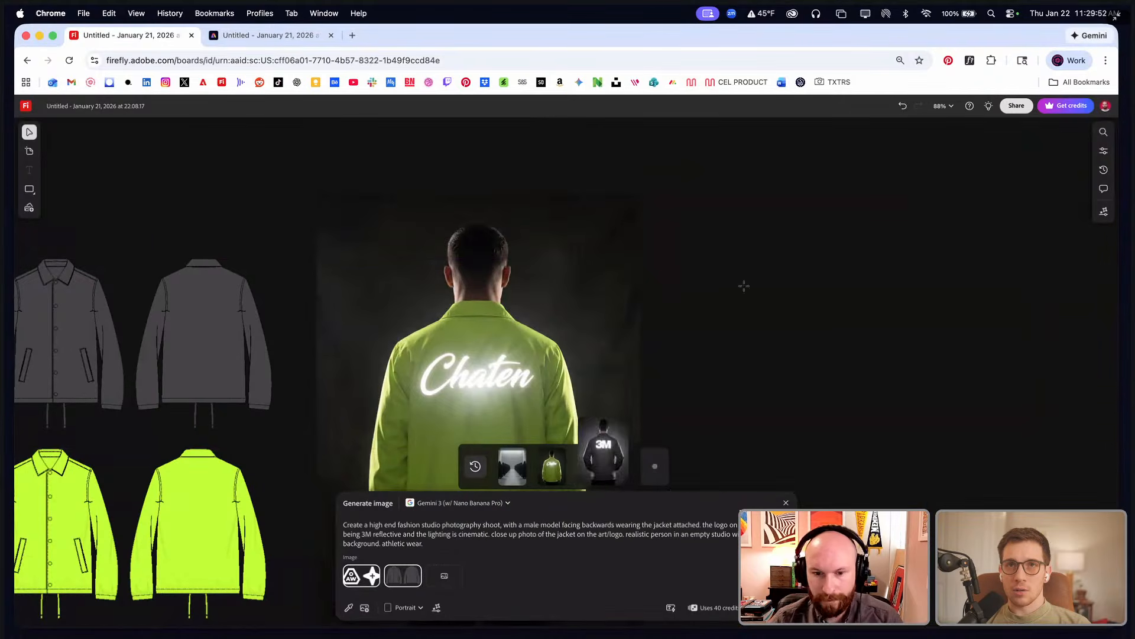
left_click(659, 190)
left_click_drag(661, 193, 896, 408)
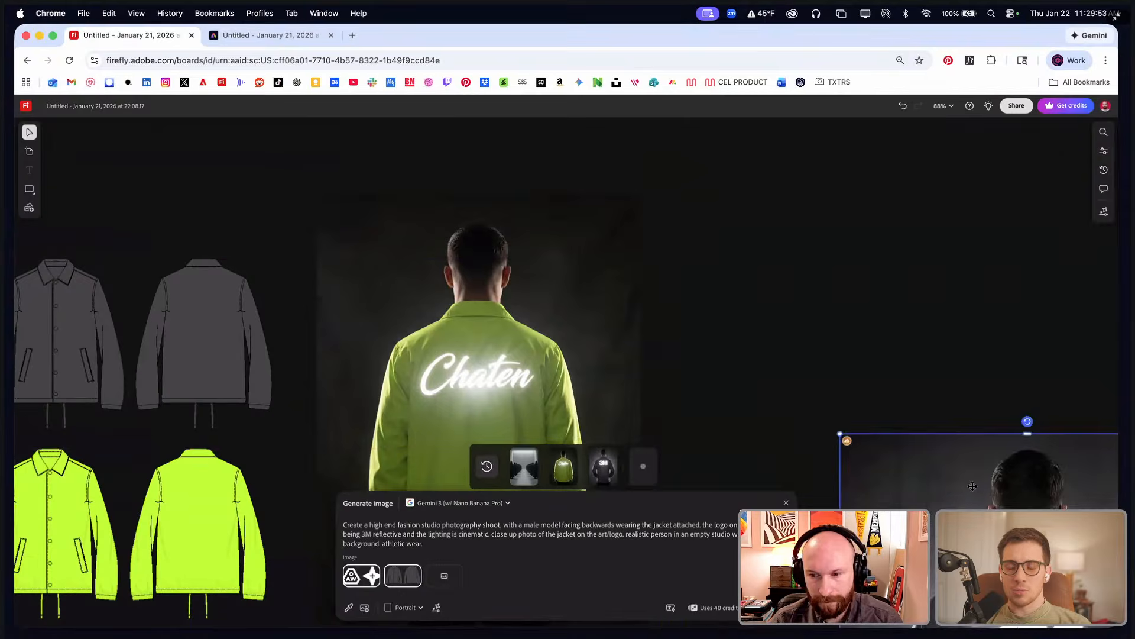
left_click_drag(976, 484, 800, 271)
scroll(1051, 374, "down", 10)
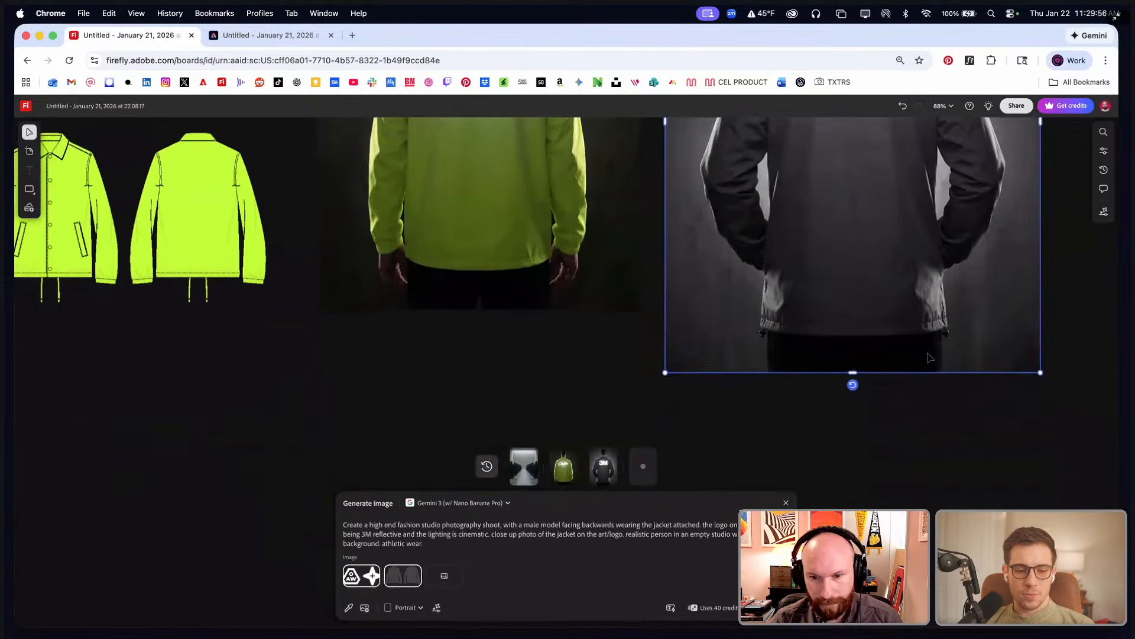
left_click_drag(1027, 358, 980, 296)
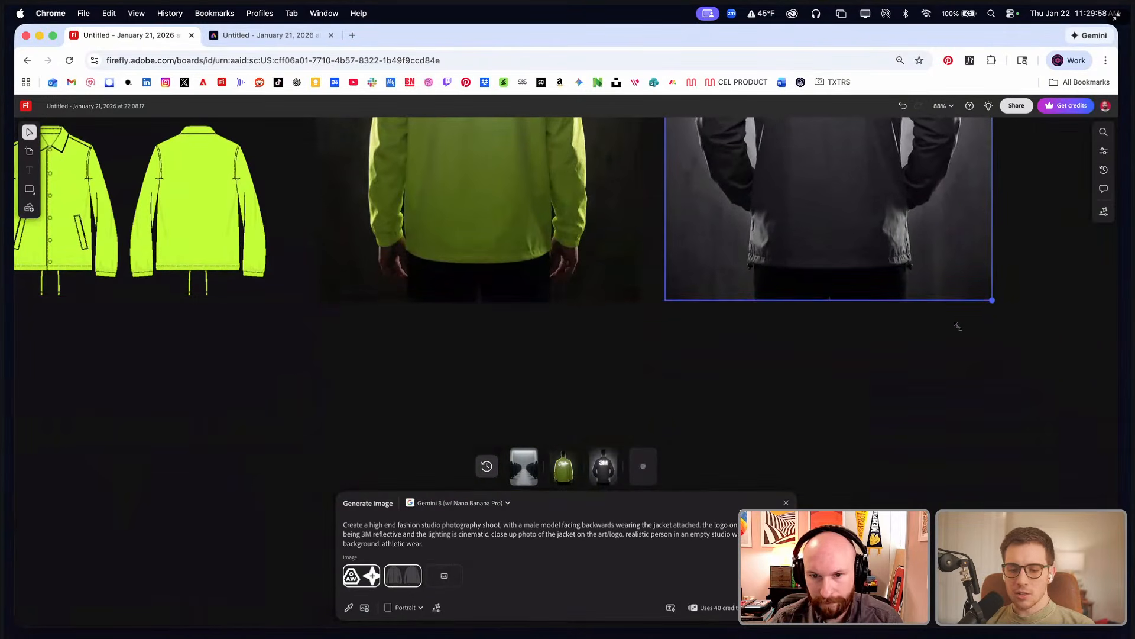
scroll(809, 240, "up", 11)
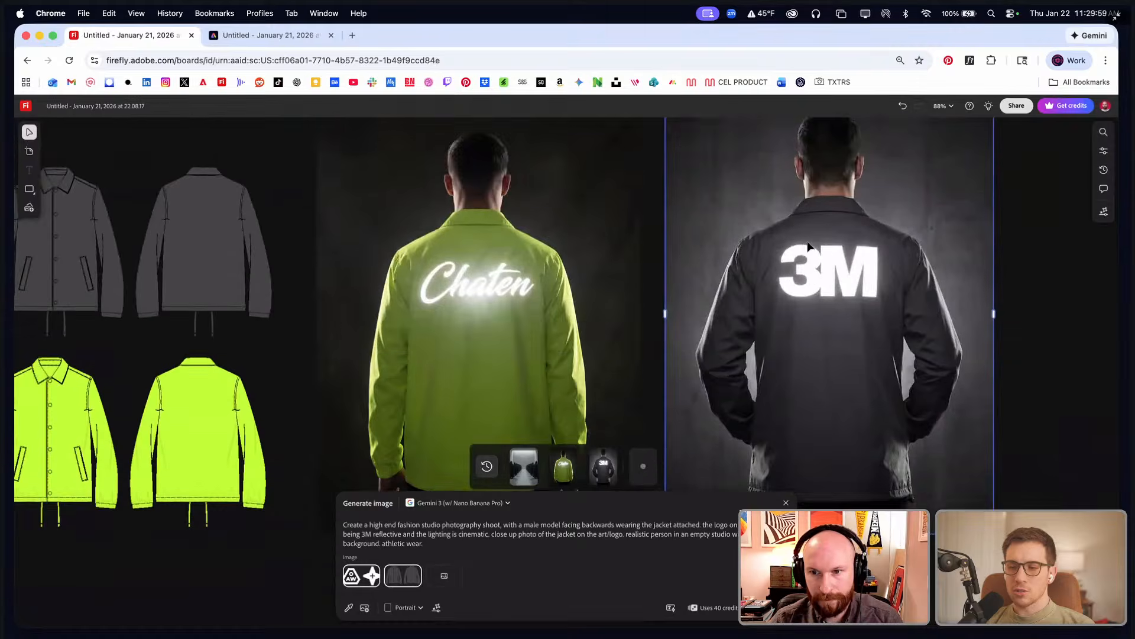
left_click_drag(995, 226, 990, 233)
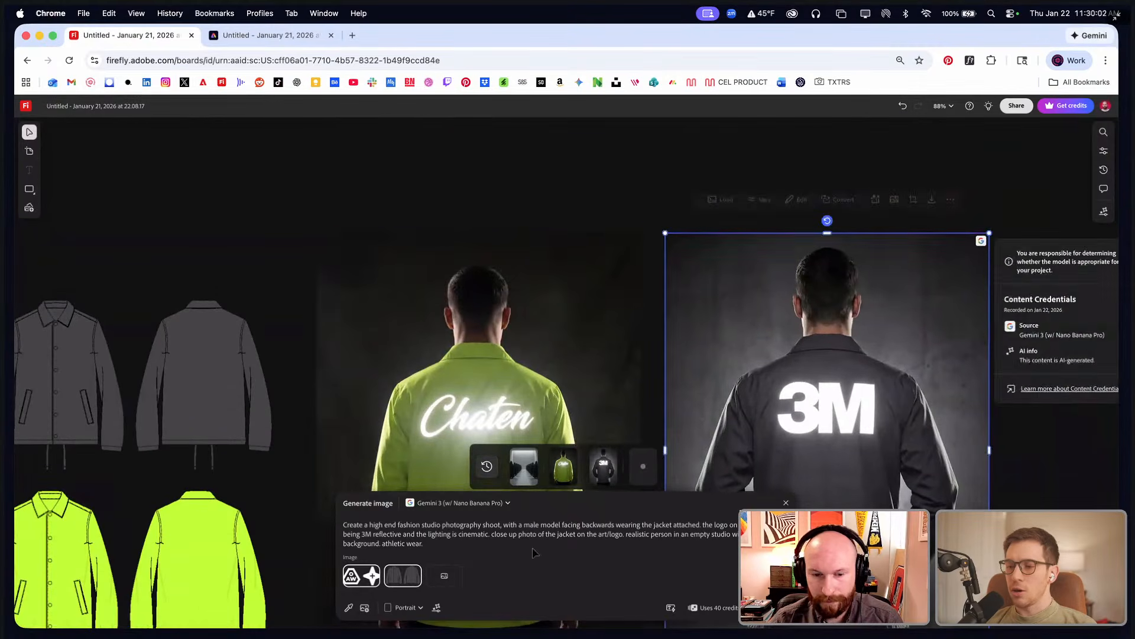
- Set up an edit of the lime green jacket photo with Gemini 3 (w/ Nano Banana Pro), adding the white logos as a reference image
left_click(468, 267)
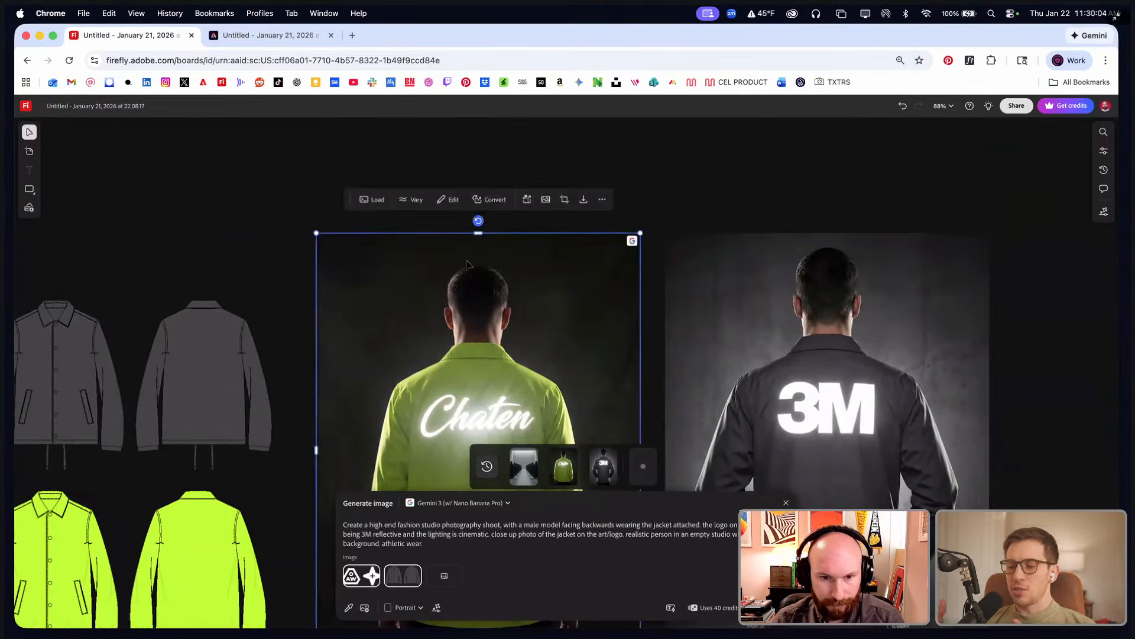
left_click(449, 200)
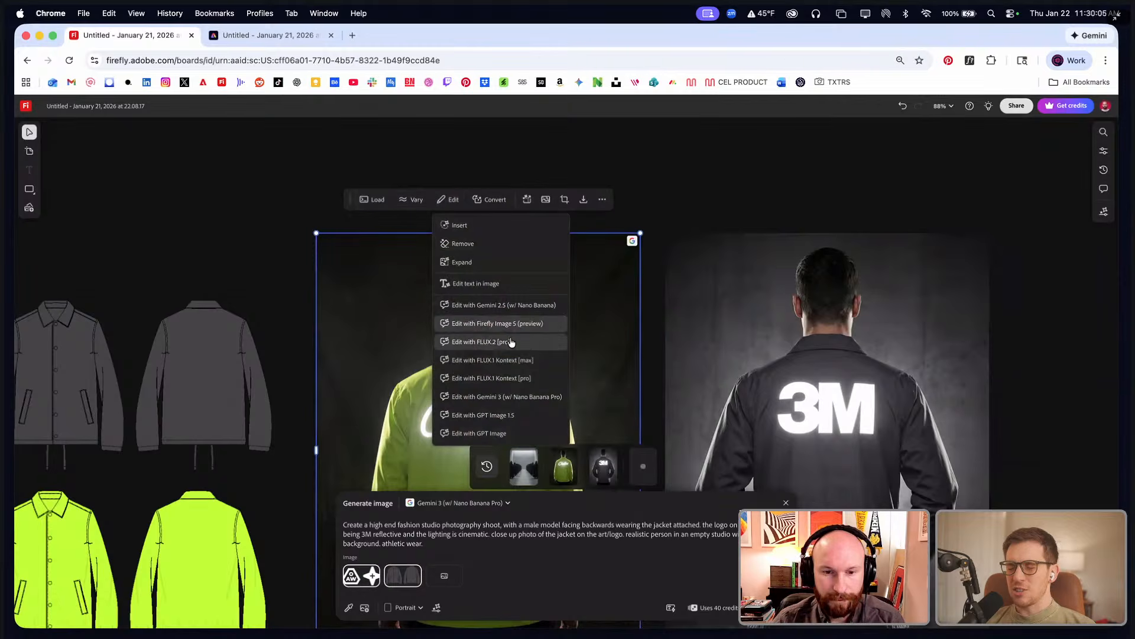
left_click(512, 304)
left_click(501, 522)
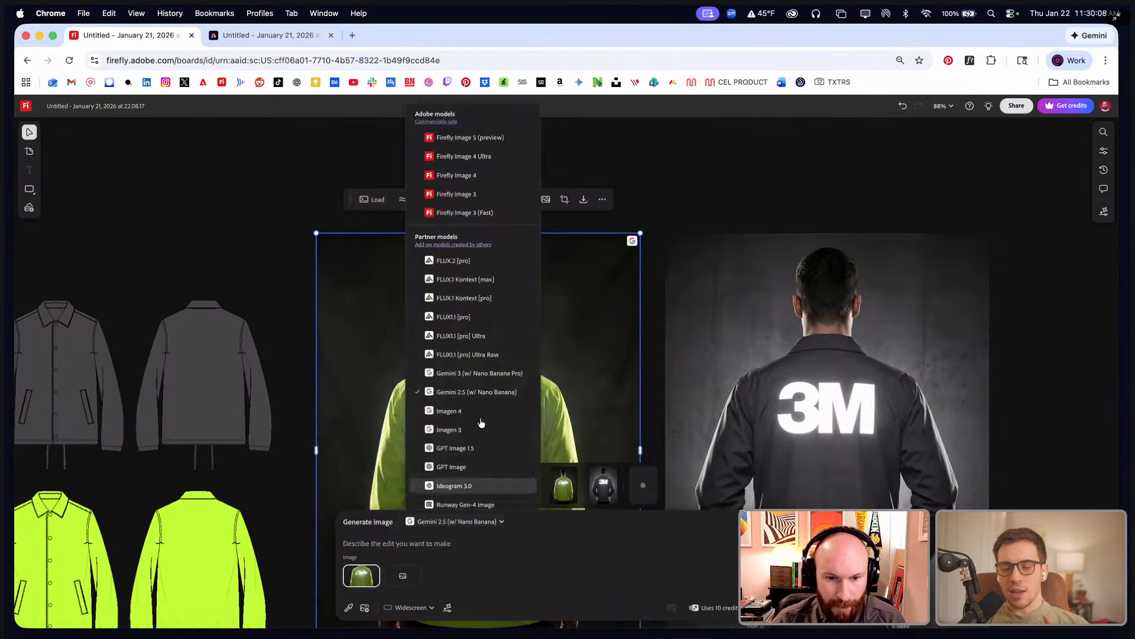
left_click(483, 373)
left_click(402, 575)
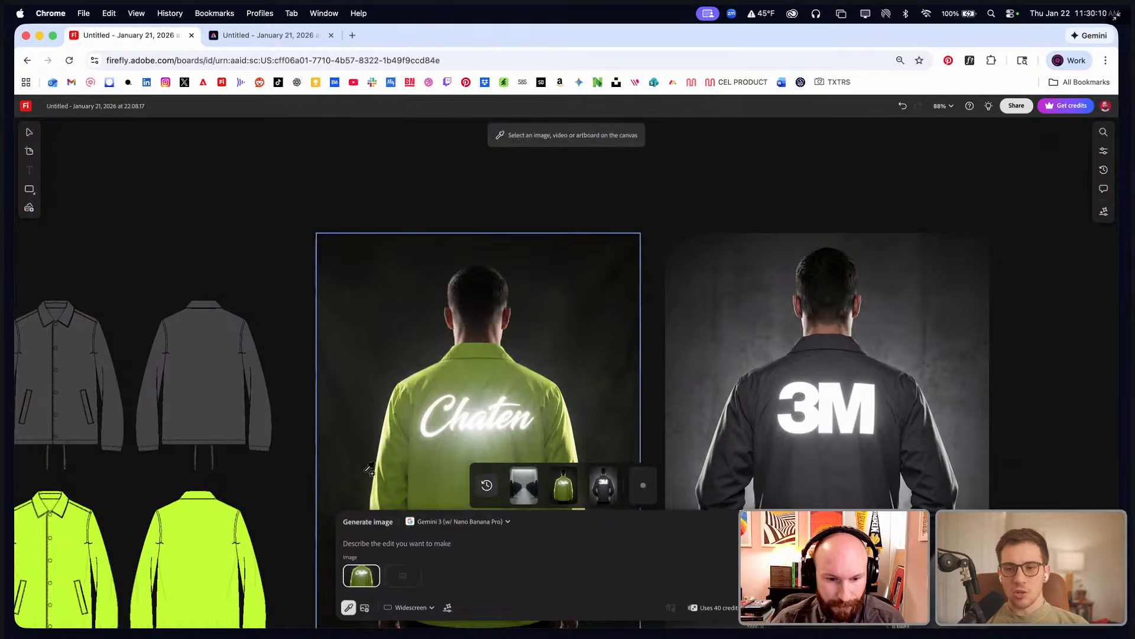
scroll(403, 467, "left", 15)
scroll(402, 467, "right", 10)
left_click(520, 473)
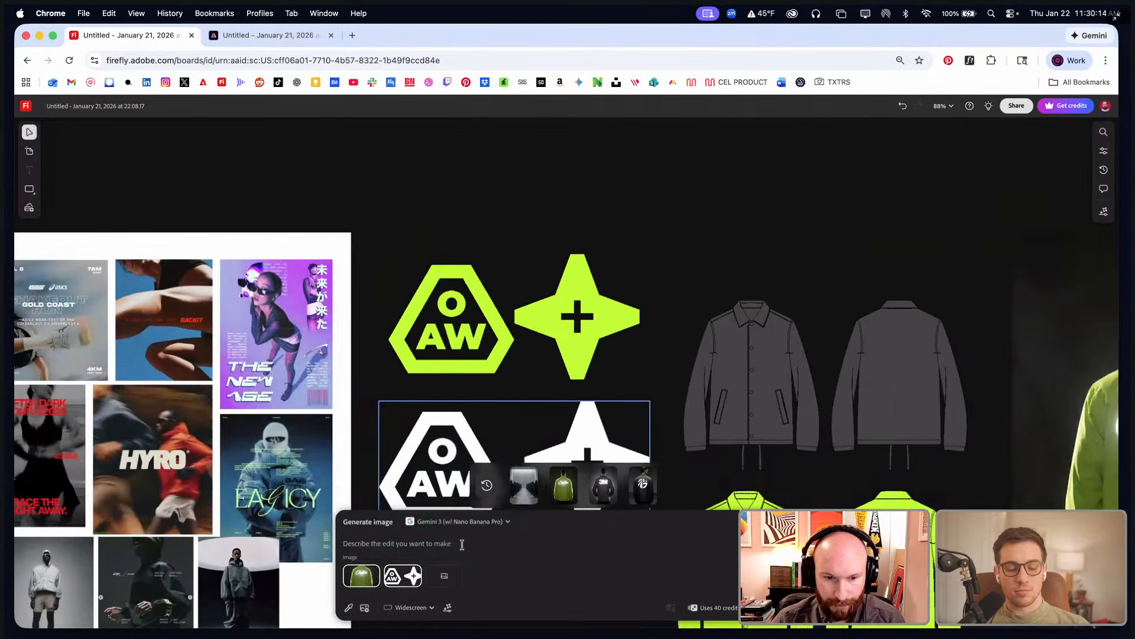
- Enter the prompt "replace the logo", set the aspect ratio to Portrait, and generate the lime green jacket edit
type("replace the logo")
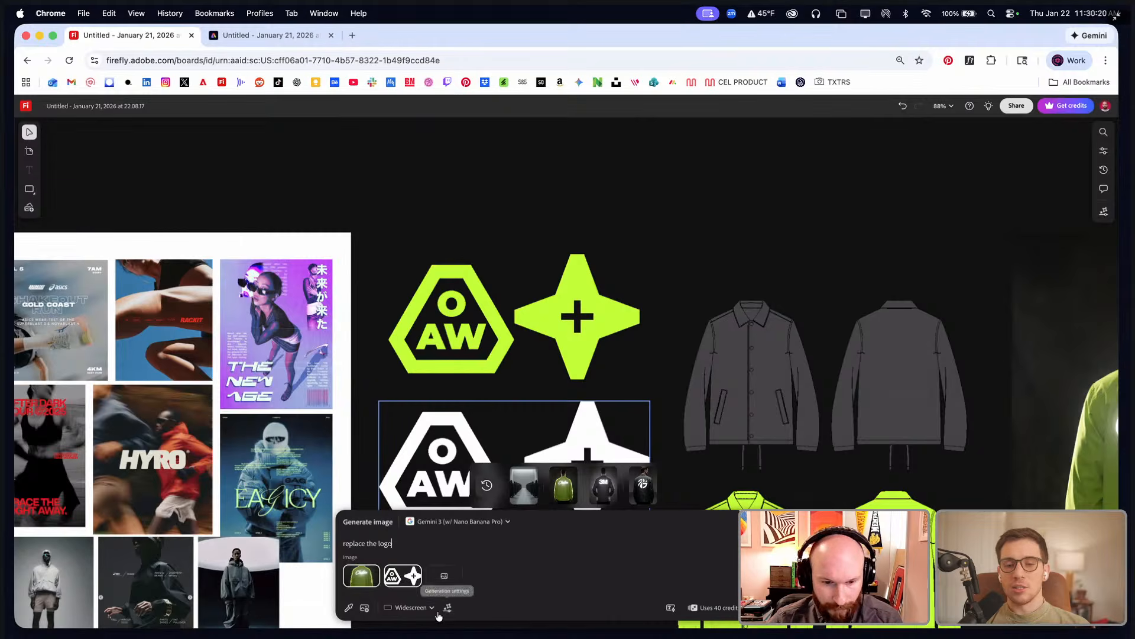
left_click(428, 607)
left_click(421, 569)
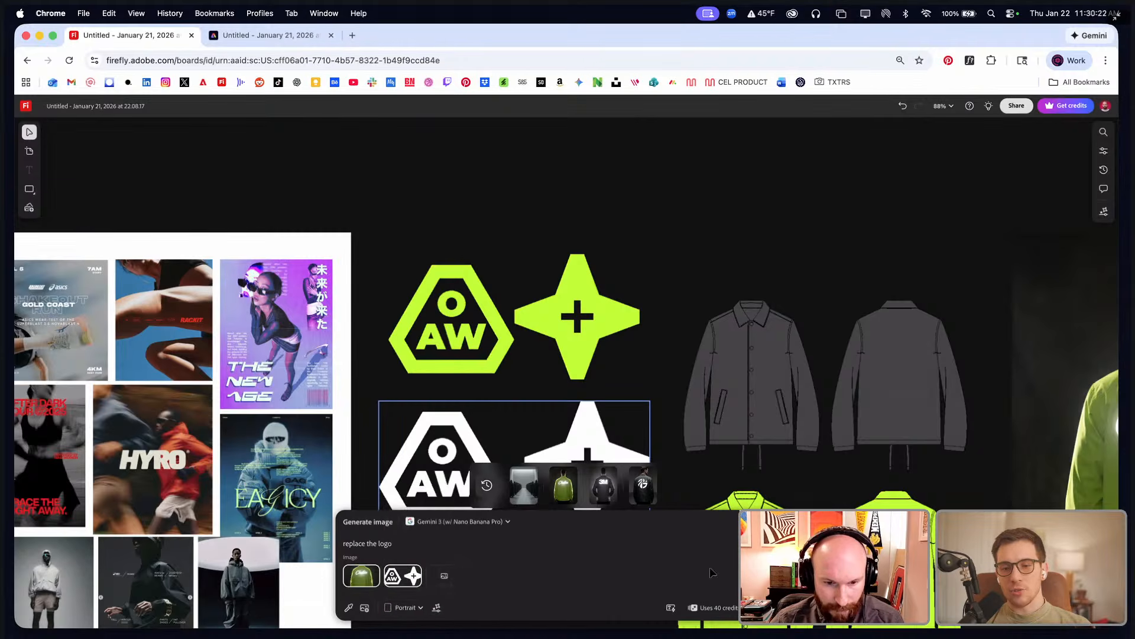
- Select the dark jacket photo with the 3M logo on the board
scroll(571, 348, "right", 10)
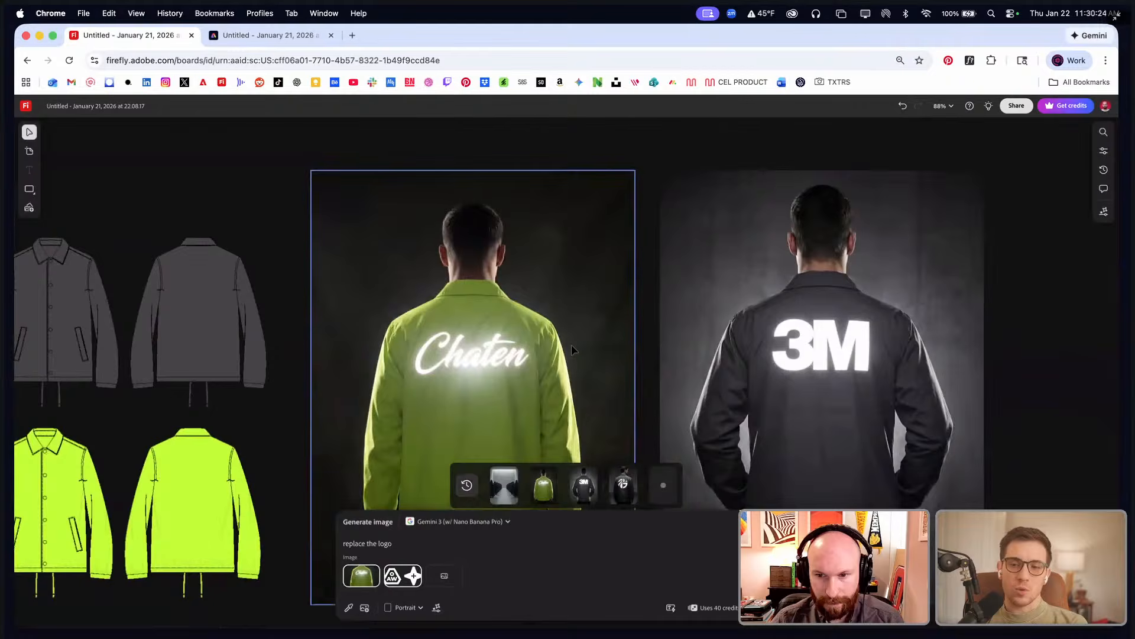
scroll(573, 349, "right", 3)
left_click(575, 349)
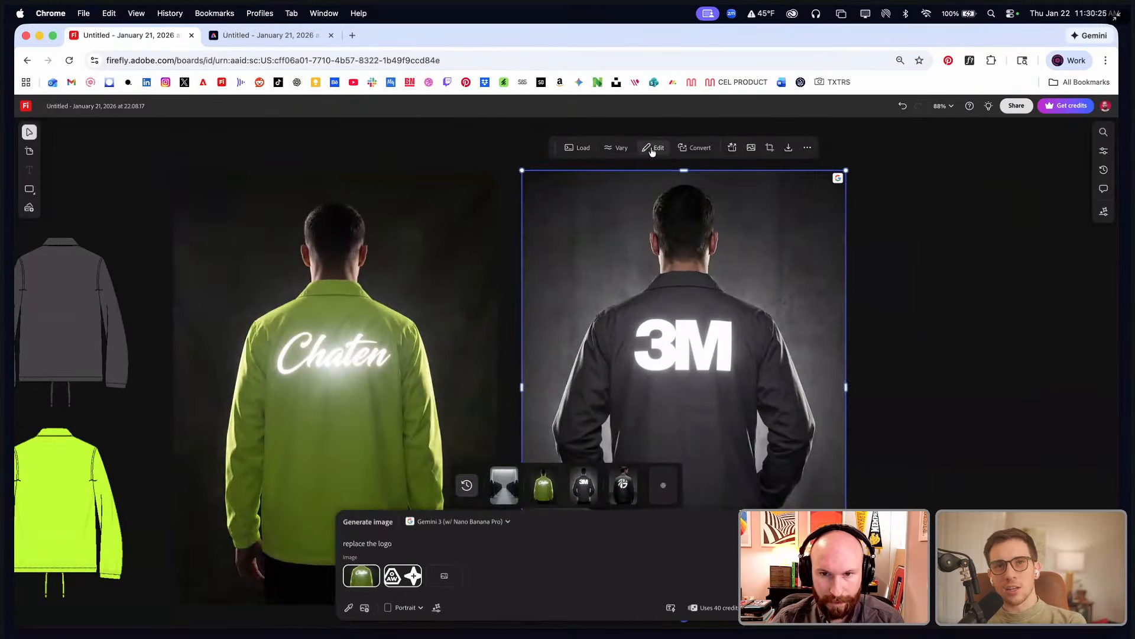
left_click(378, 568)
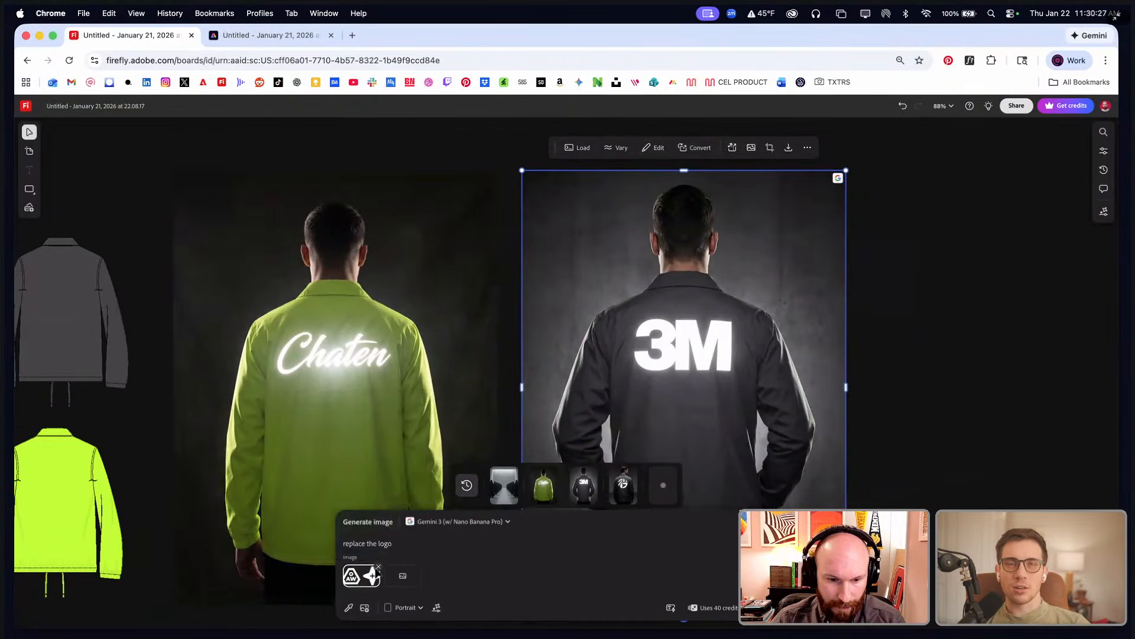
left_click(402, 575)
left_click(679, 280)
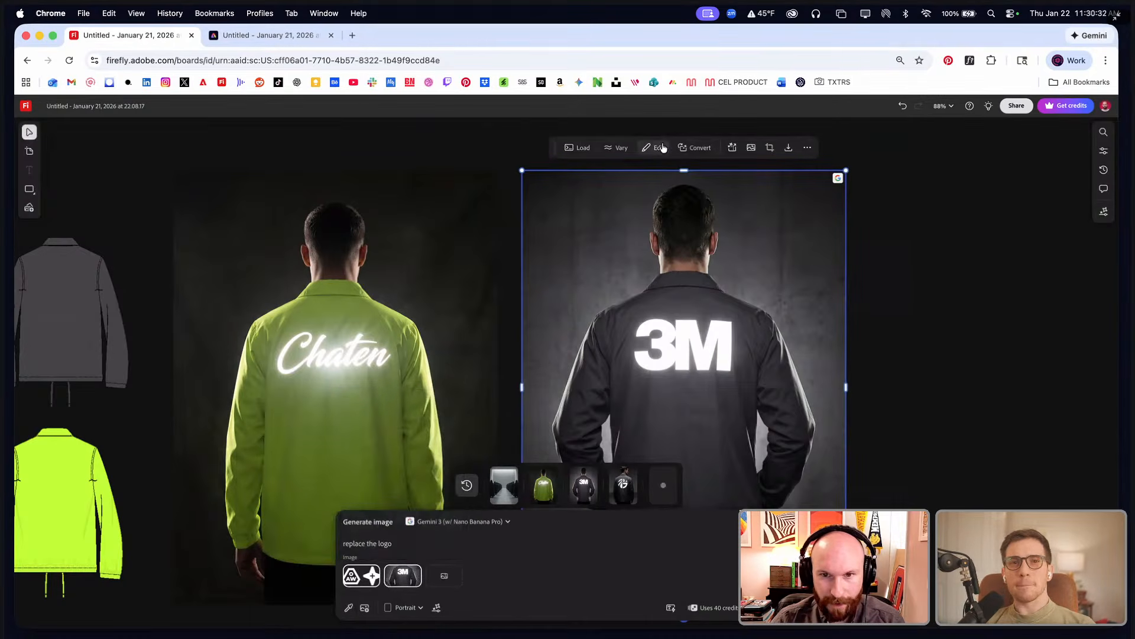
- Set up an edit of the 3M jacket photo with Gemini 3 (w/ Nano Banana Pro), adding the white logos as a reference image
left_click(662, 147)
left_click(698, 253)
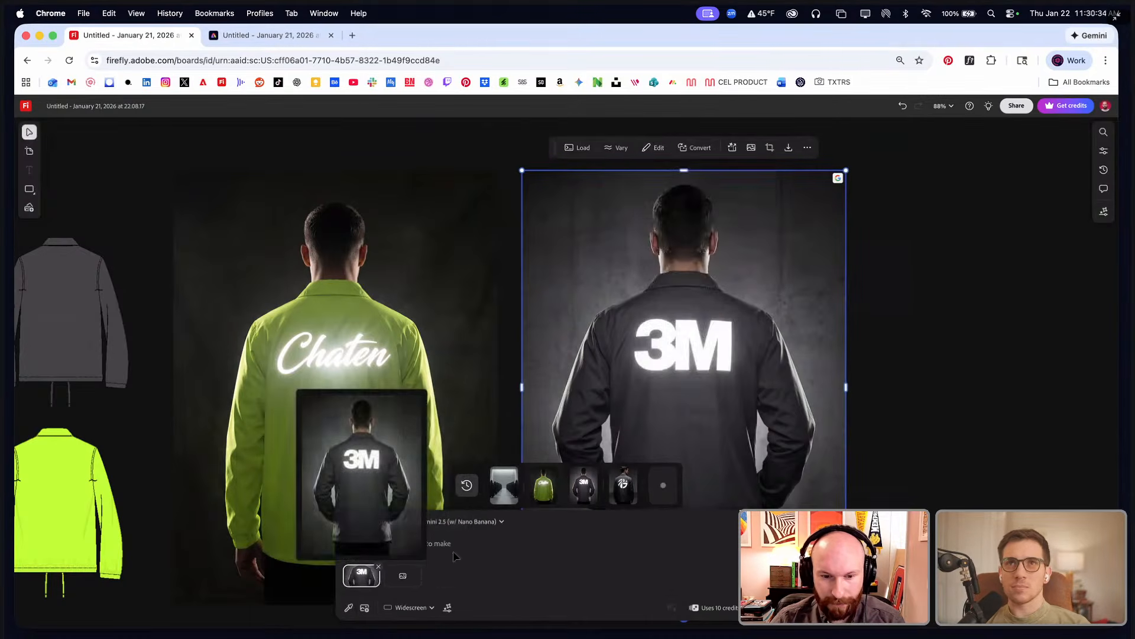
left_click(501, 523)
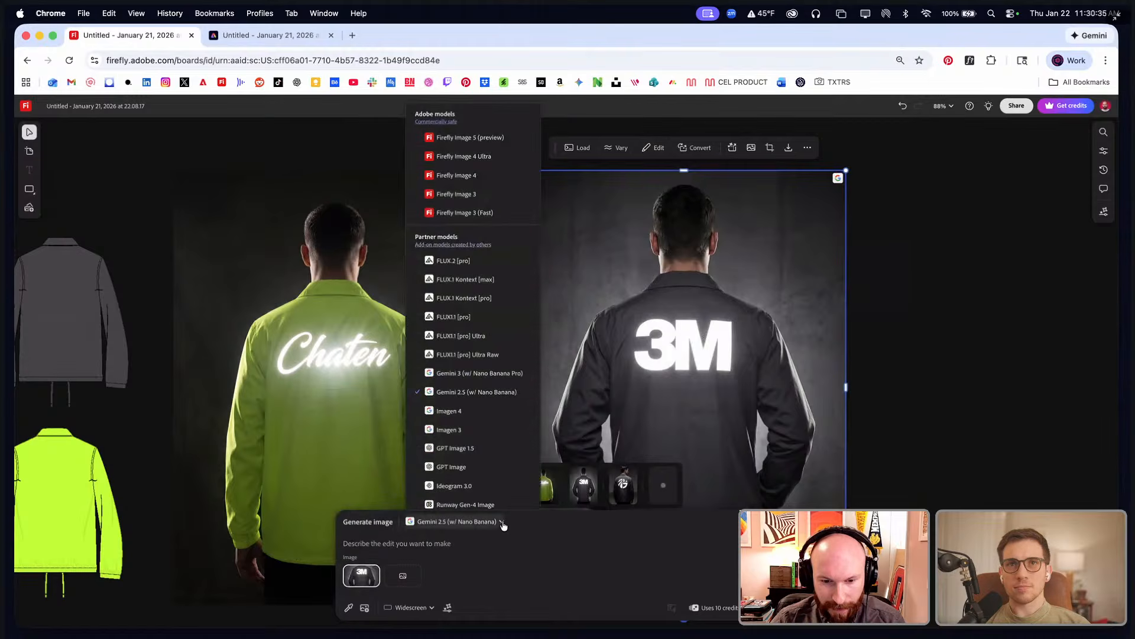
left_click(481, 380)
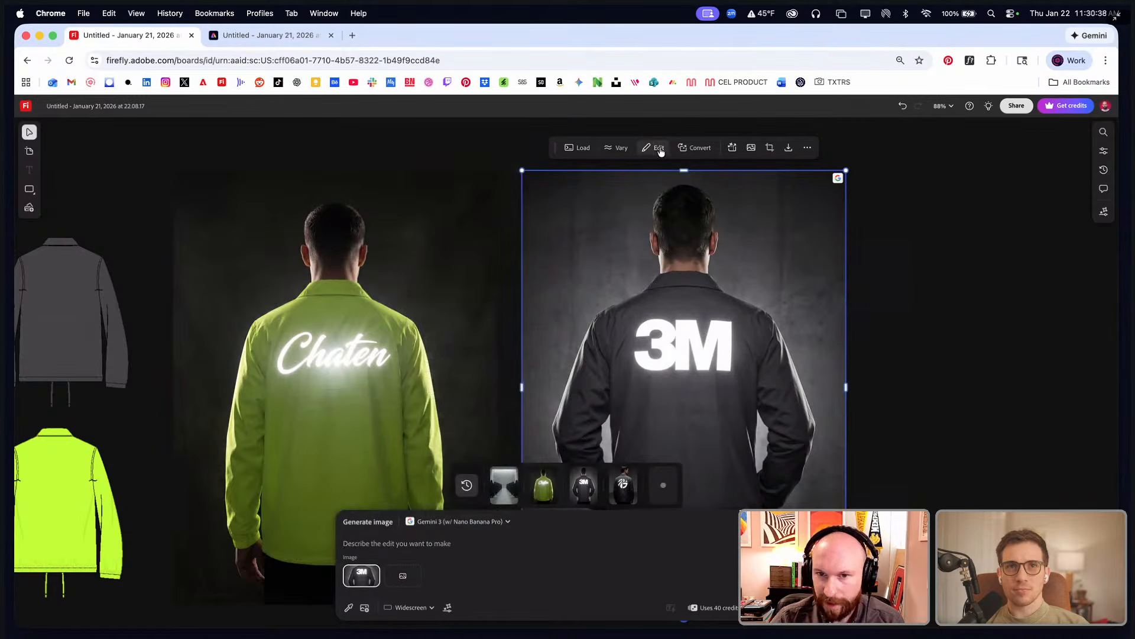
left_click(407, 578)
scroll(343, 307, "left", 5)
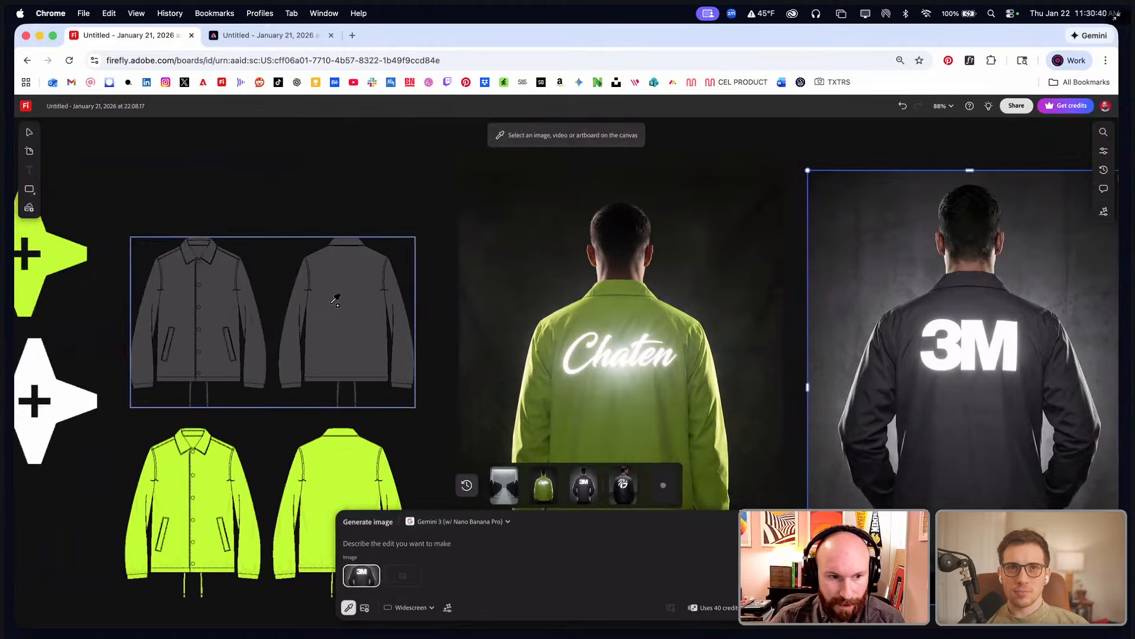
scroll(335, 300, "left", 2)
left_click(60, 401)
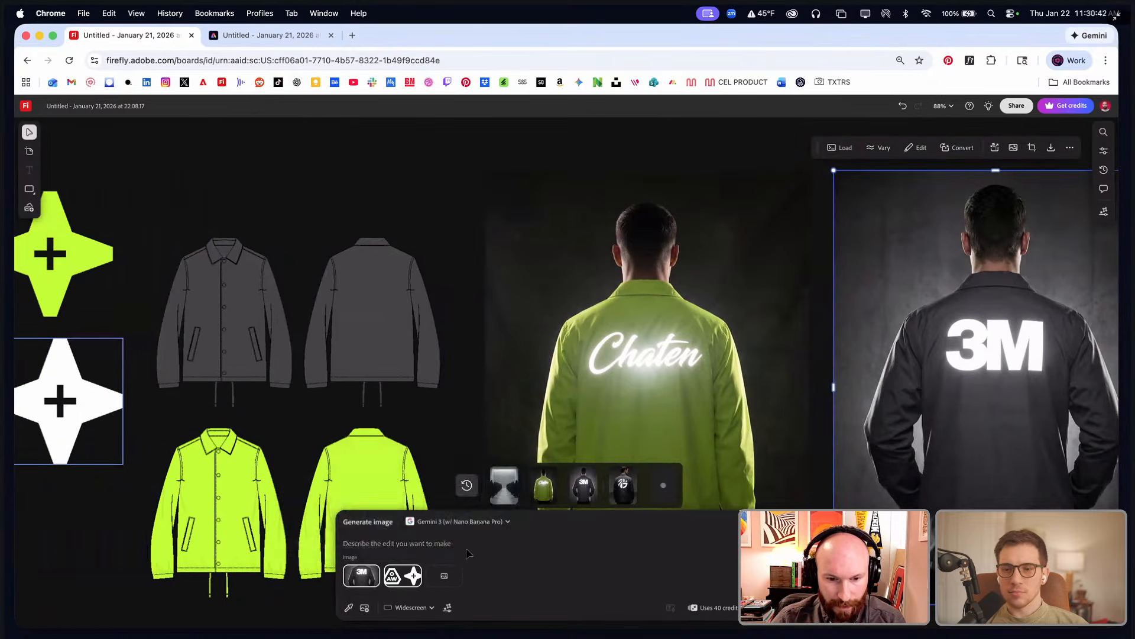
- Enter the prompt "replace the logo", set the aspect ratio to Portrait, and generate the 3M jacket edit
type("replace the logo")
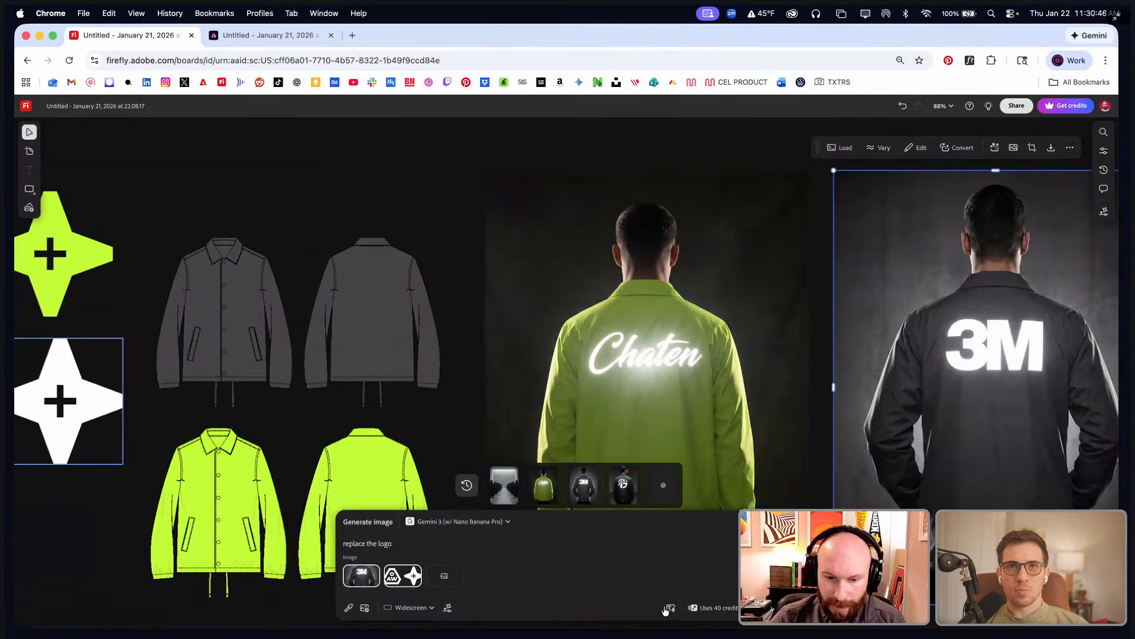
left_click(411, 607)
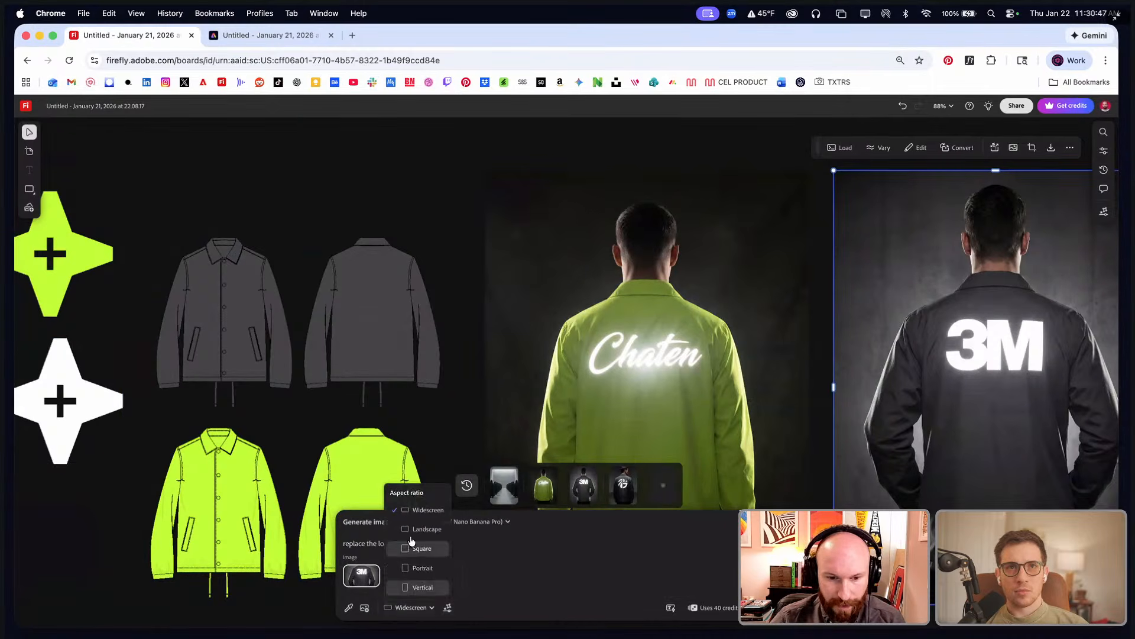
left_click(422, 568)
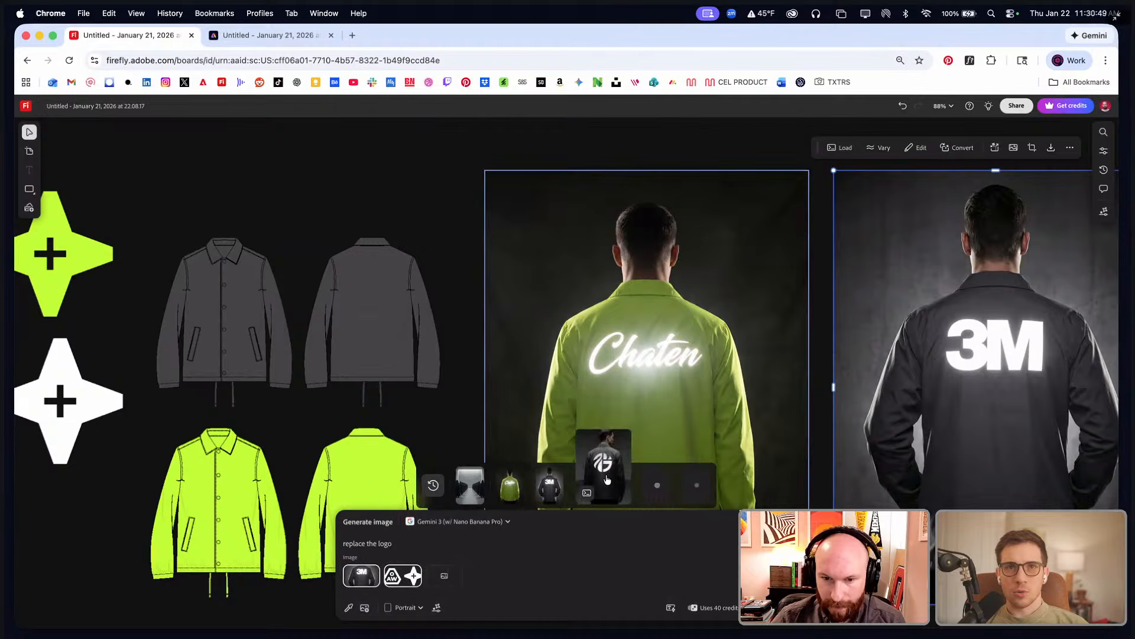
- Place the generated dark jacket photo with the round emblem on the board, scaled down to match the 3M jacket photo beside it
left_click(628, 467)
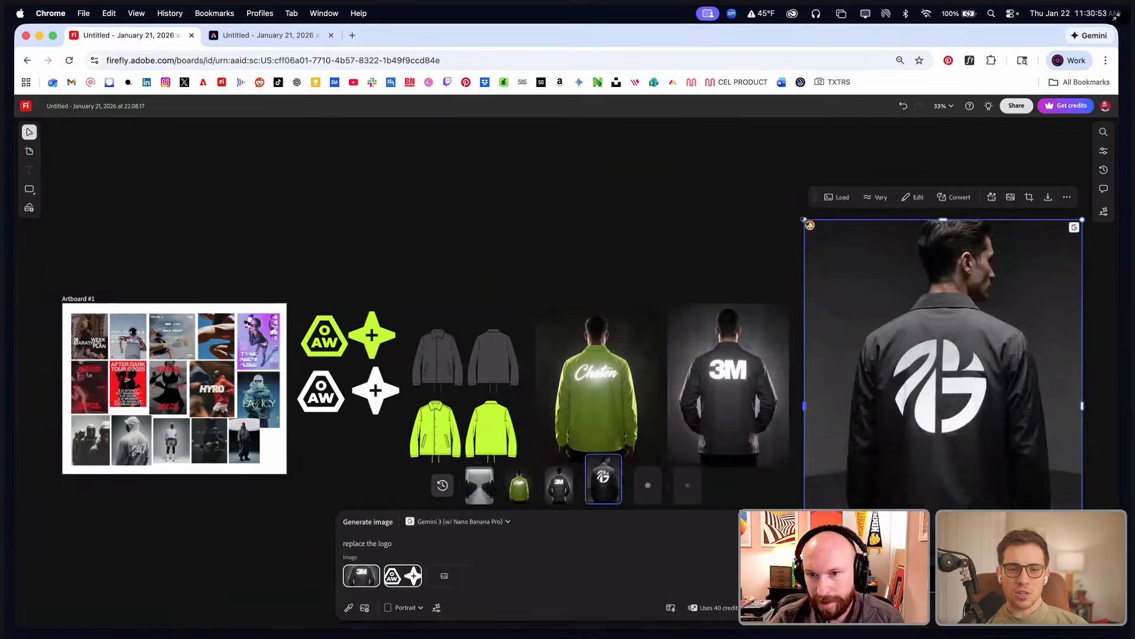
left_click_drag(920, 343, 854, 340)
left_click_drag(953, 508, 911, 474)
- Start an edit of the round-emblem jacket photo using the Gemini 3 (w/ Nano Banana Pro) model
left_click(827, 281)
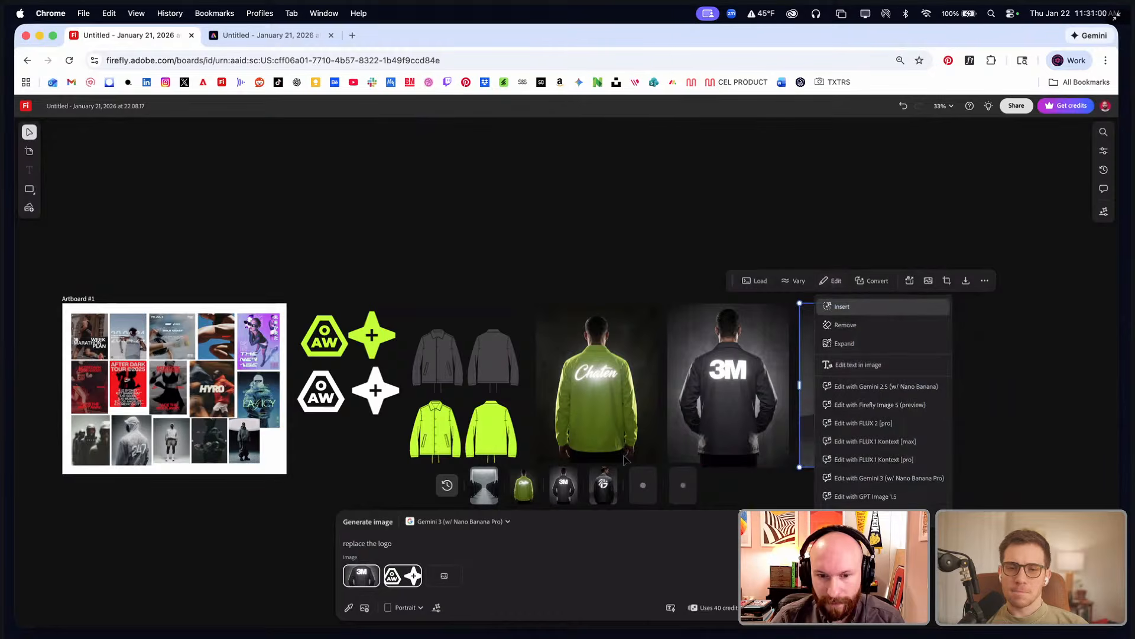
left_click(911, 387)
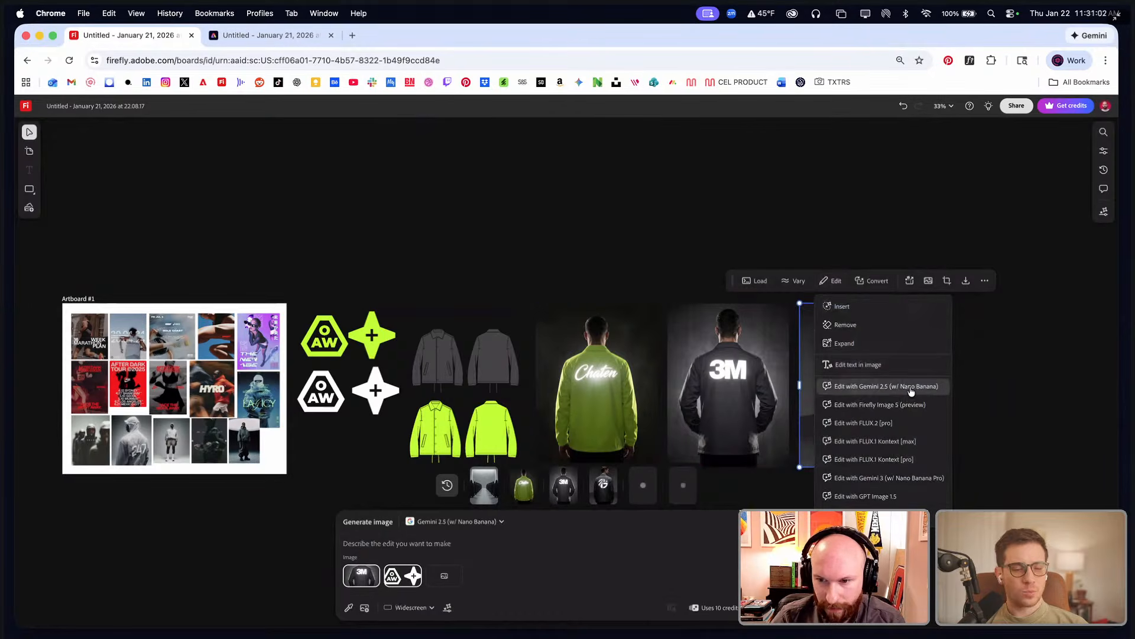
left_click(501, 522)
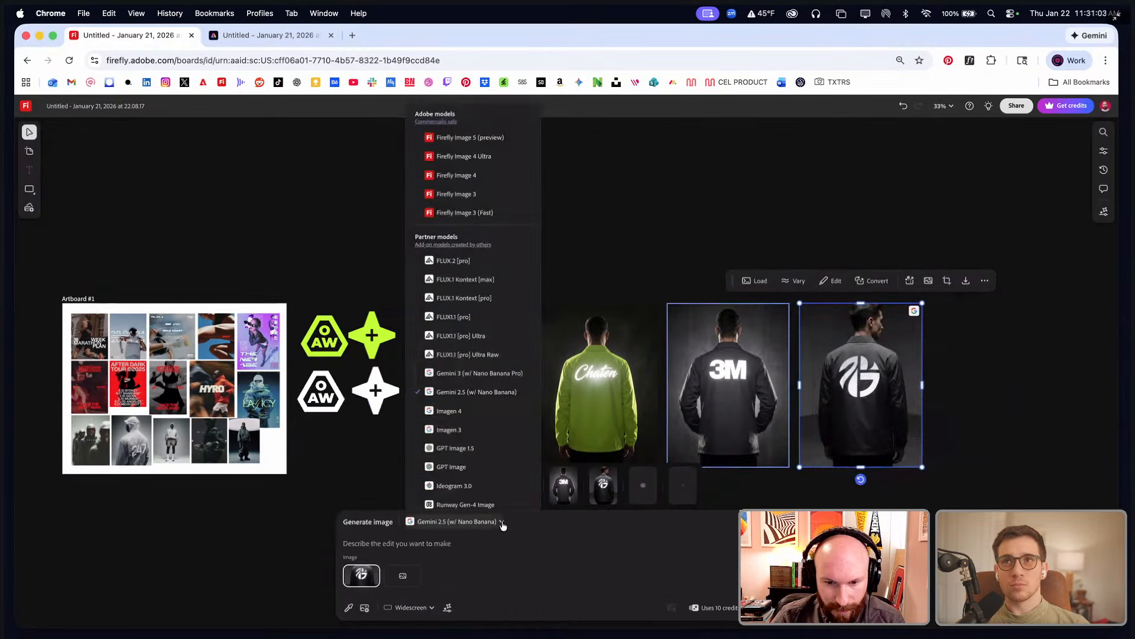
left_click(488, 373)
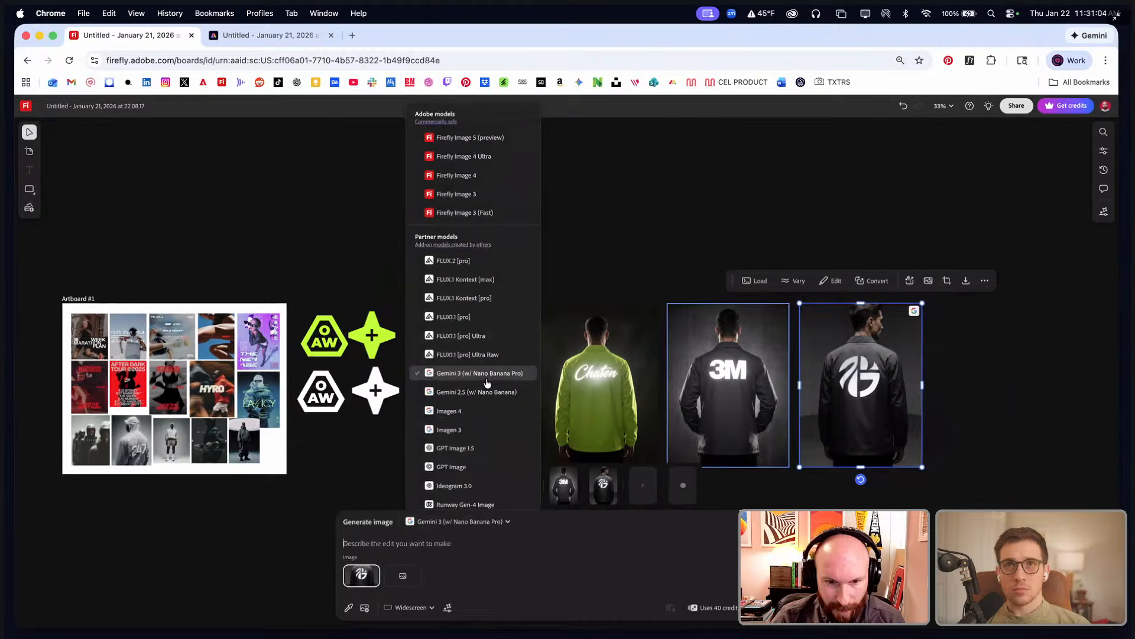
- Add the white logos as a reference, enter the prompt "replace the logo", set the aspect ratio to Portrait, and generate the round-emblem jacket edit
left_click(403, 575)
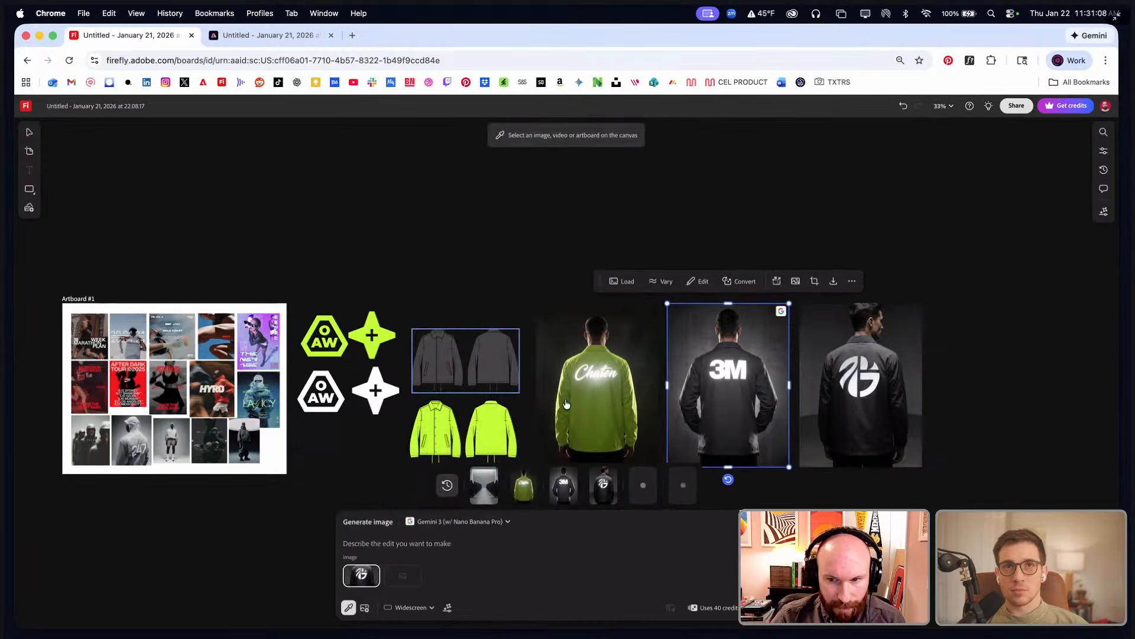
left_click(404, 543)
type("replace the logo")
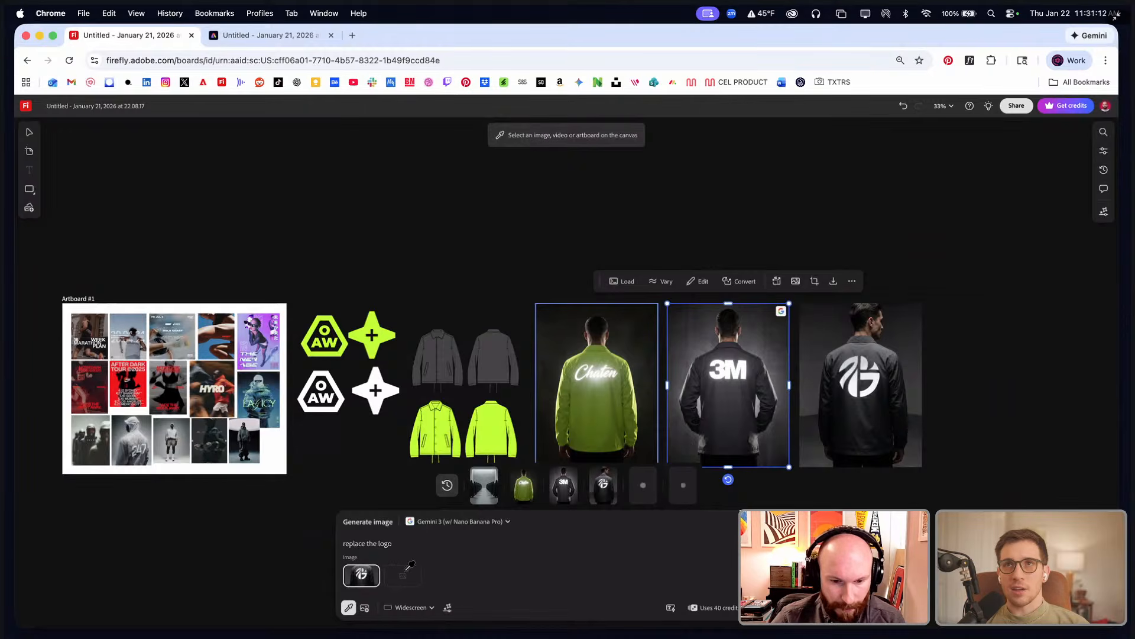
left_click(373, 390)
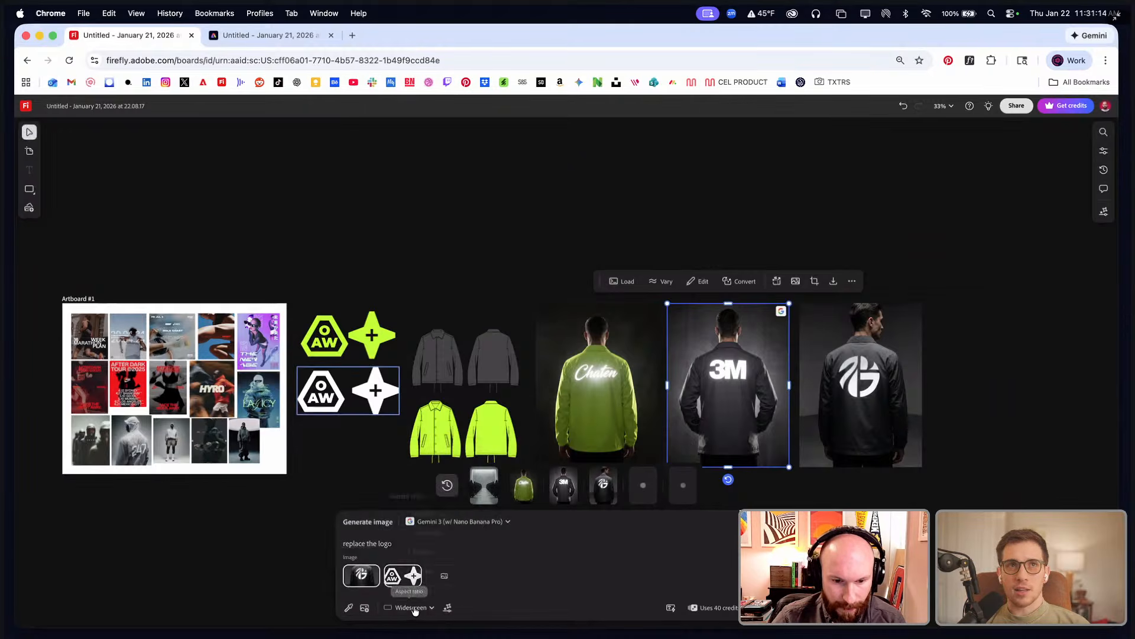
left_click(411, 607)
left_click(422, 567)
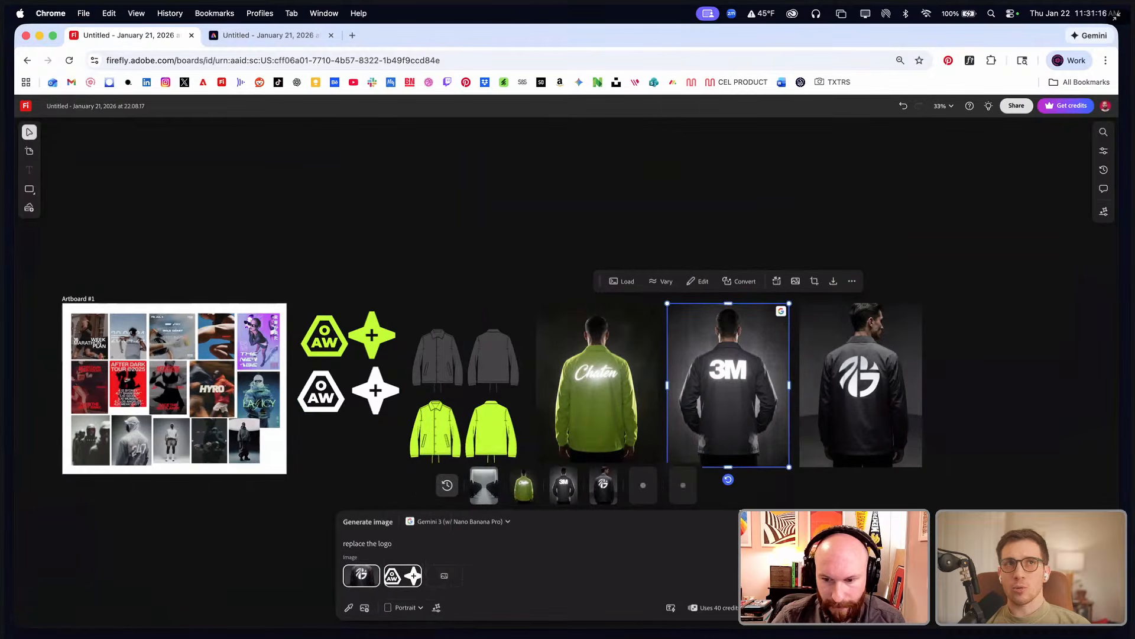
left_click(768, 608)
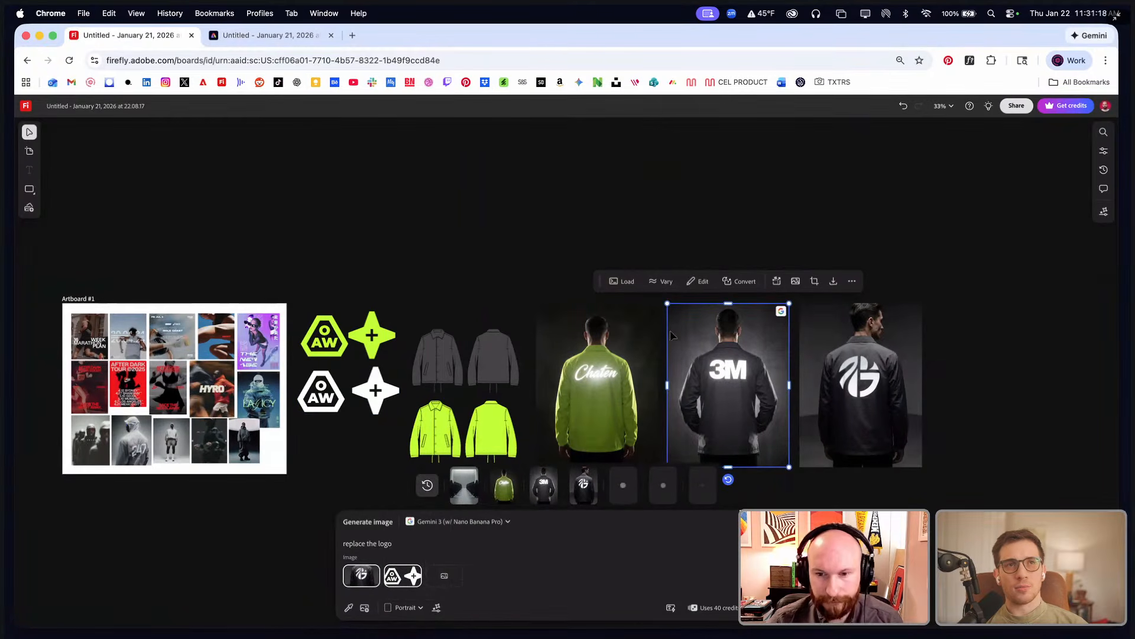
- Review the jacket photos up close, along with the logos, jacket flats and mood board images on the board
scroll(727, 367, "right", 2)
scroll(727, 368, "up", 5)
scroll(727, 368, "down", 1)
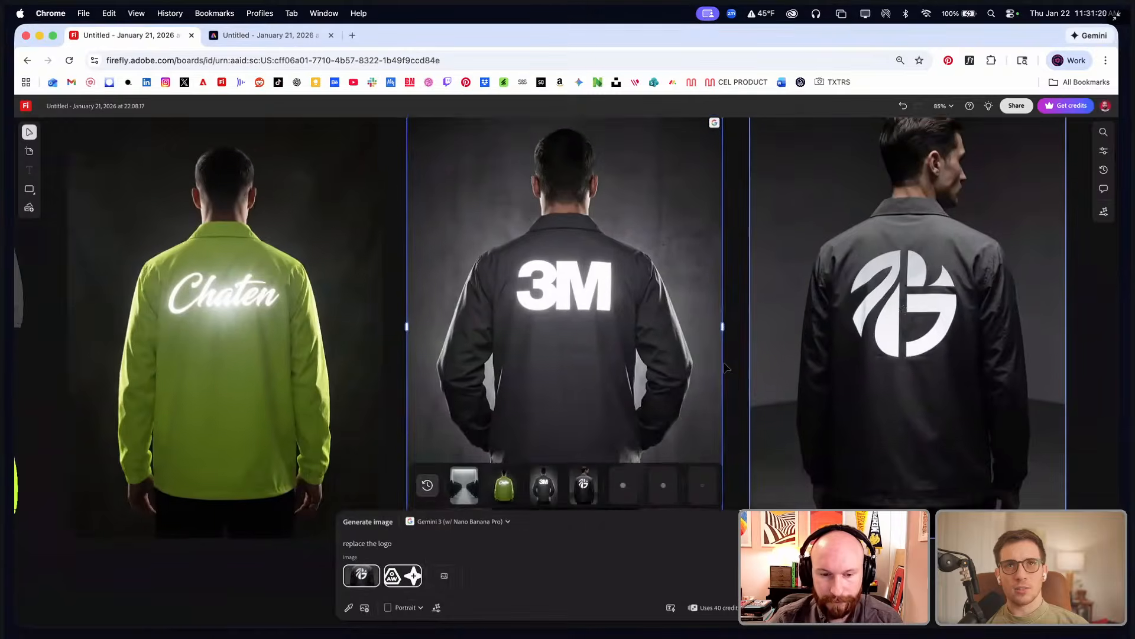
scroll(727, 367, "down", 3)
left_click(725, 367)
scroll(726, 367, "up", 2)
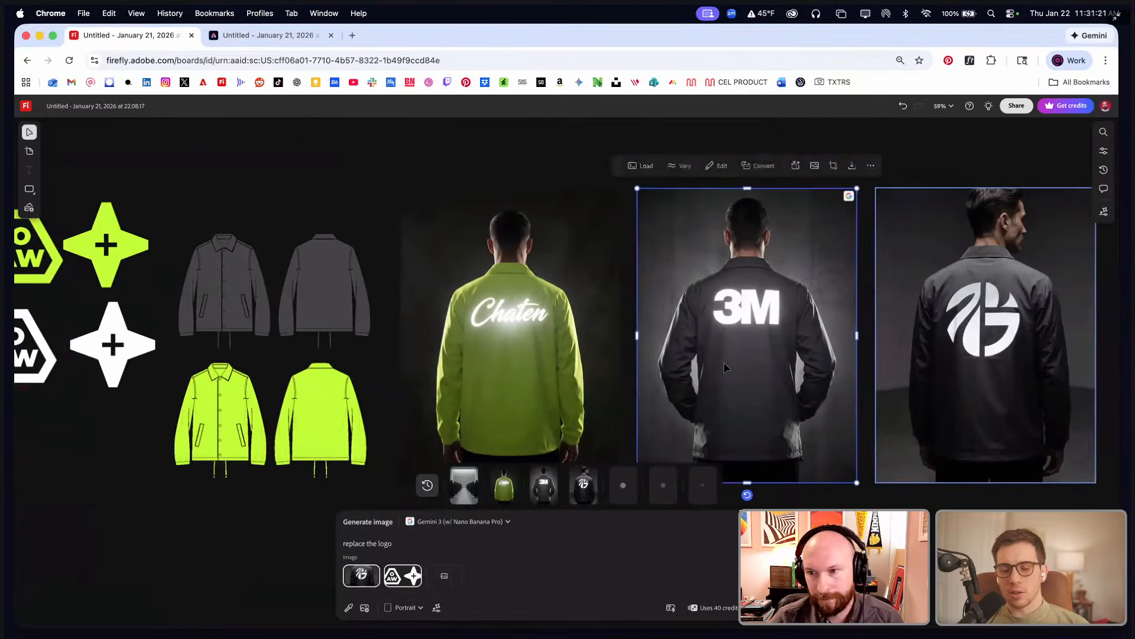
scroll(591, 350, "left", 10)
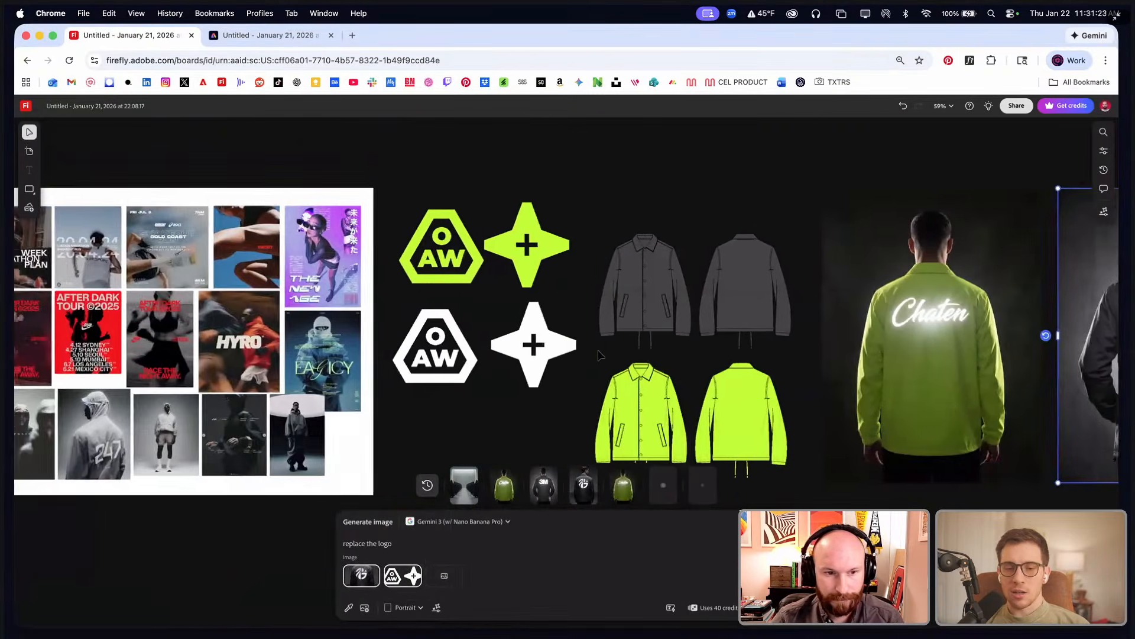
scroll(600, 353, "left", 8)
scroll(421, 320, "up", 2)
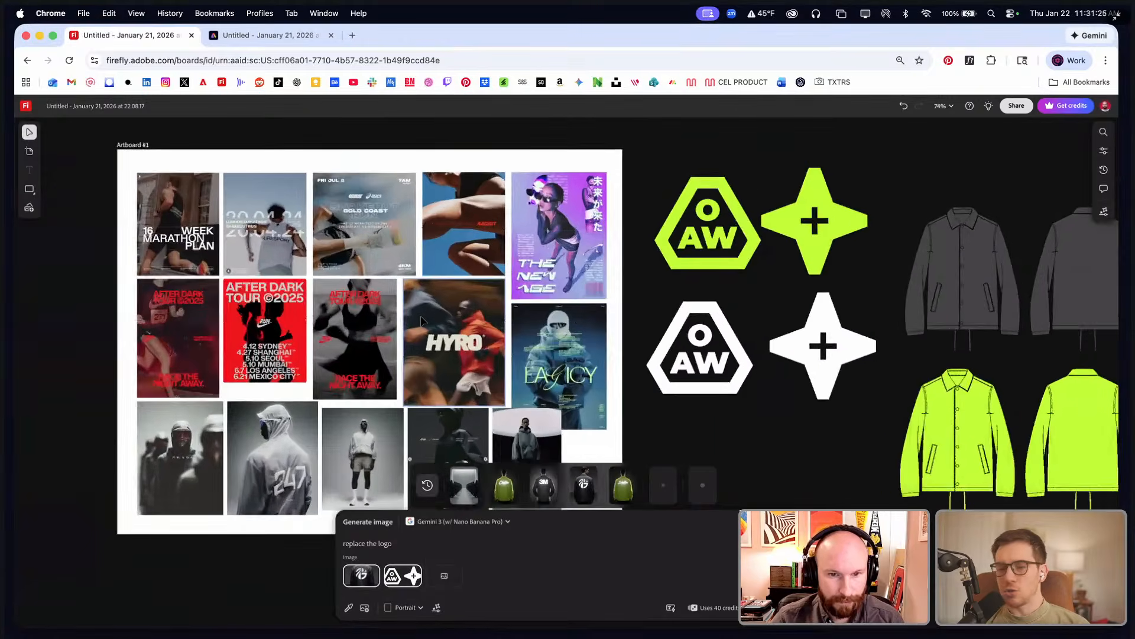
scroll(421, 320, "up", 1)
scroll(421, 320, "down", 3)
scroll(421, 320, "right", 2)
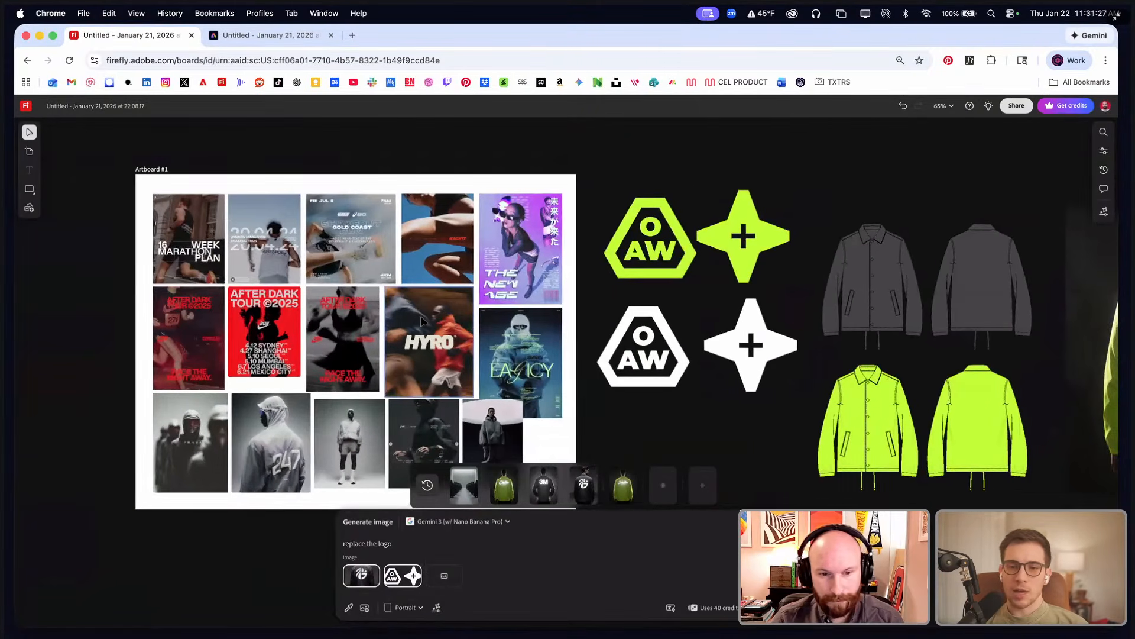
scroll(421, 320, "right", 2)
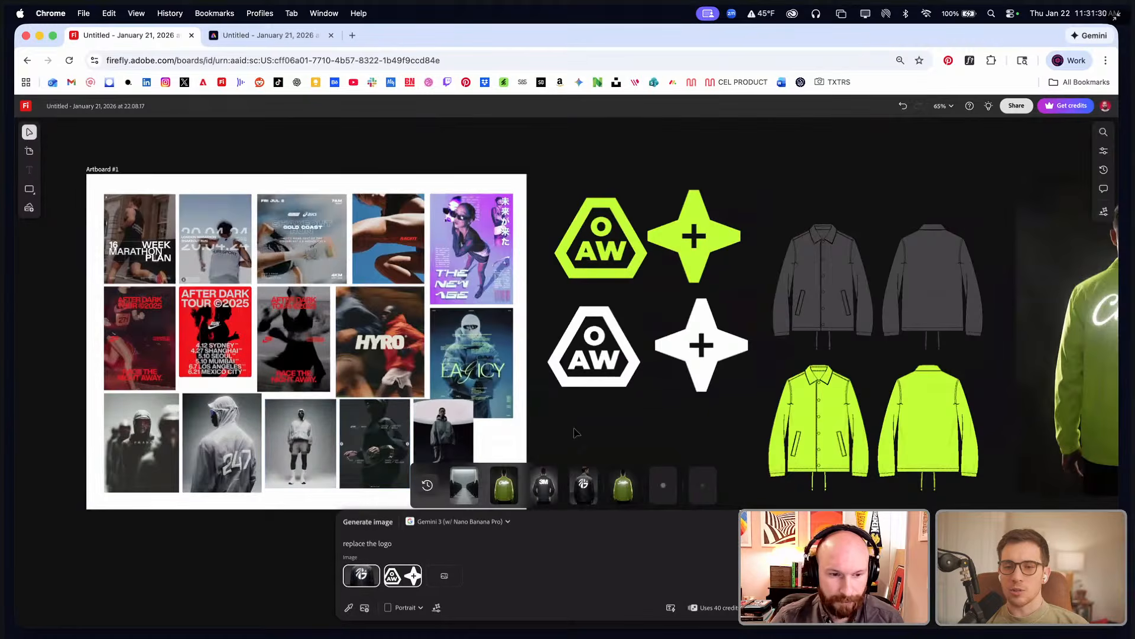
scroll(577, 432, "down", 3)
- Select the hooded 247 jacket photo on the mood board and remove both reference images from the image generation setup
left_click(193, 371)
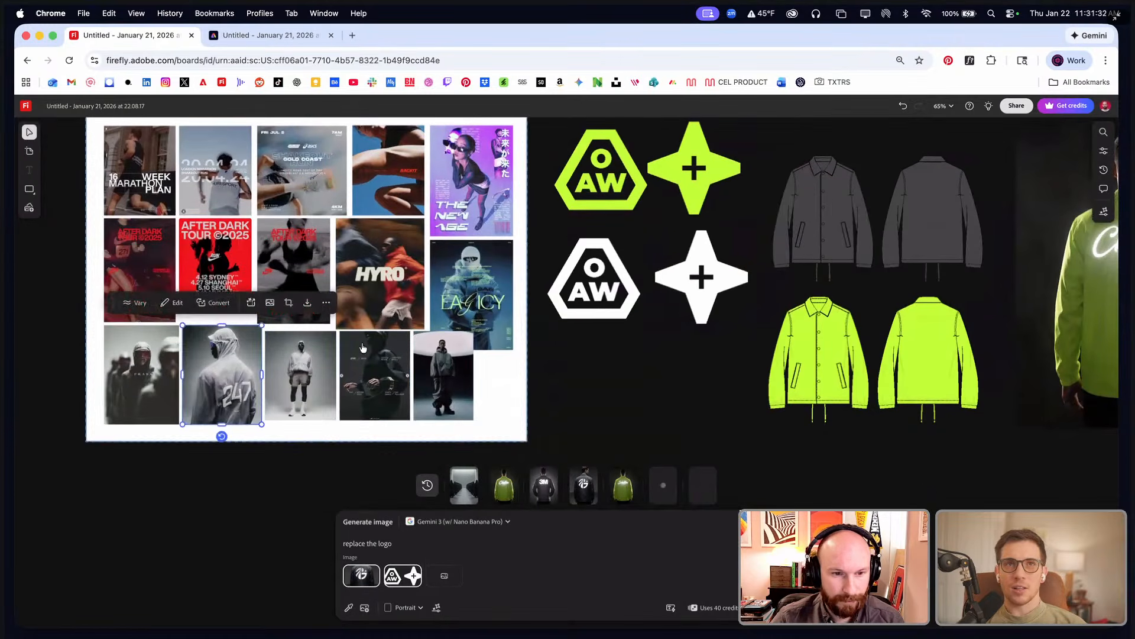
left_click(785, 521)
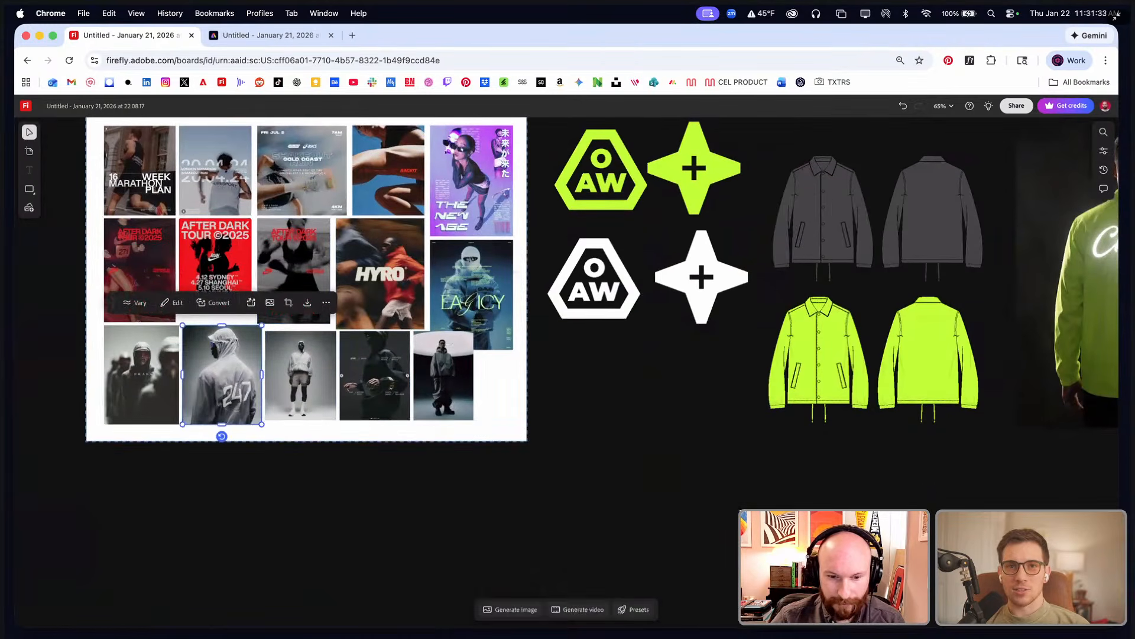
left_click(515, 609)
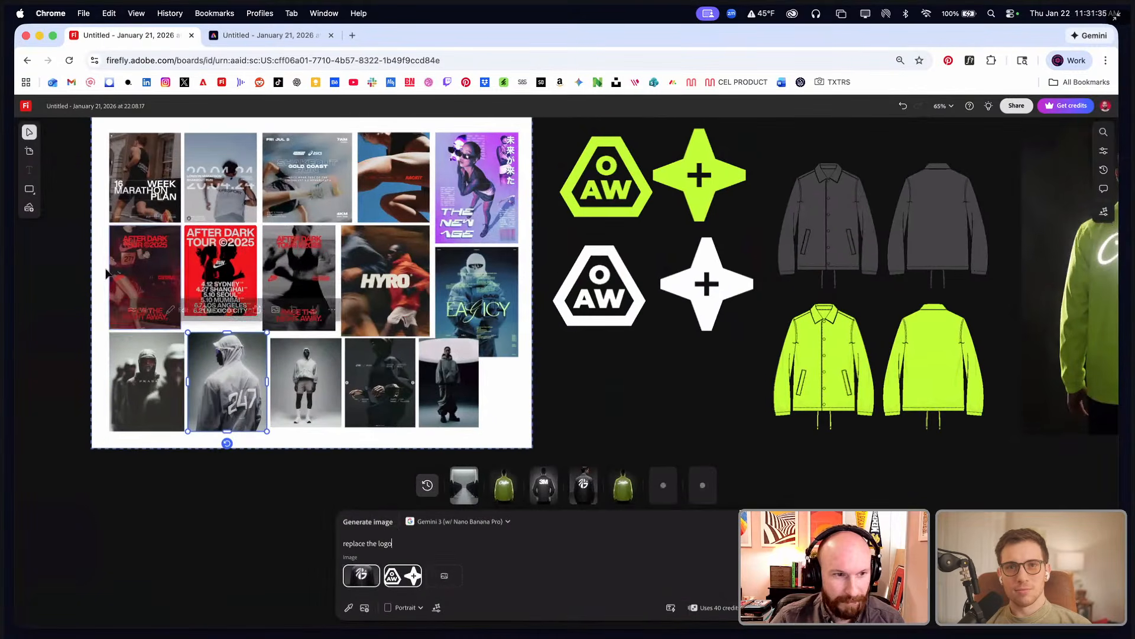
left_click(420, 567)
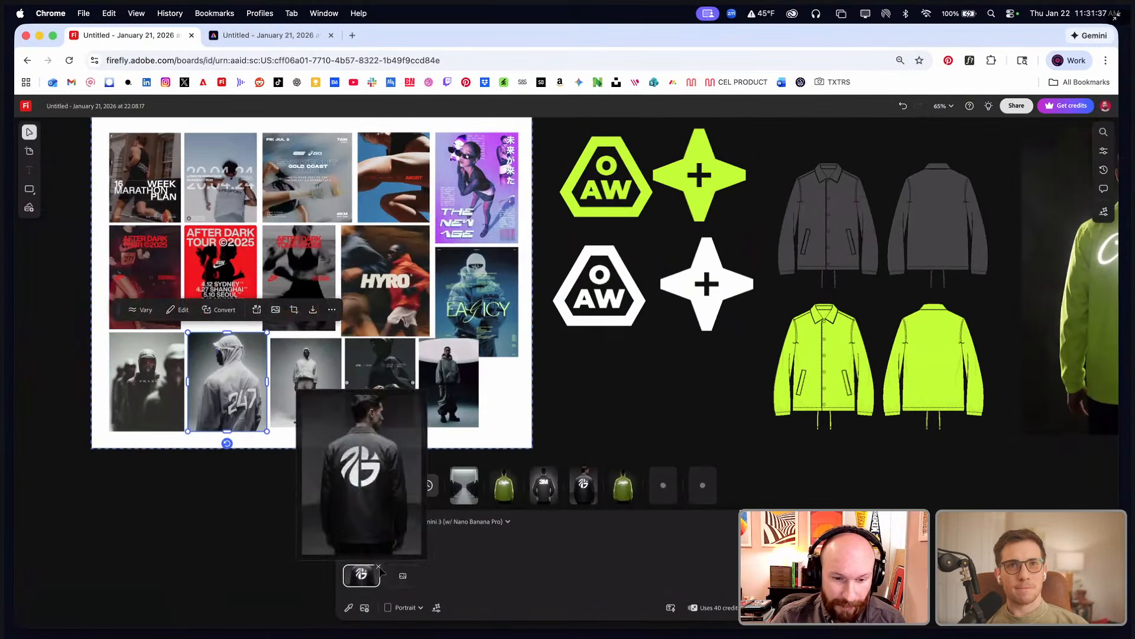
left_click(378, 567)
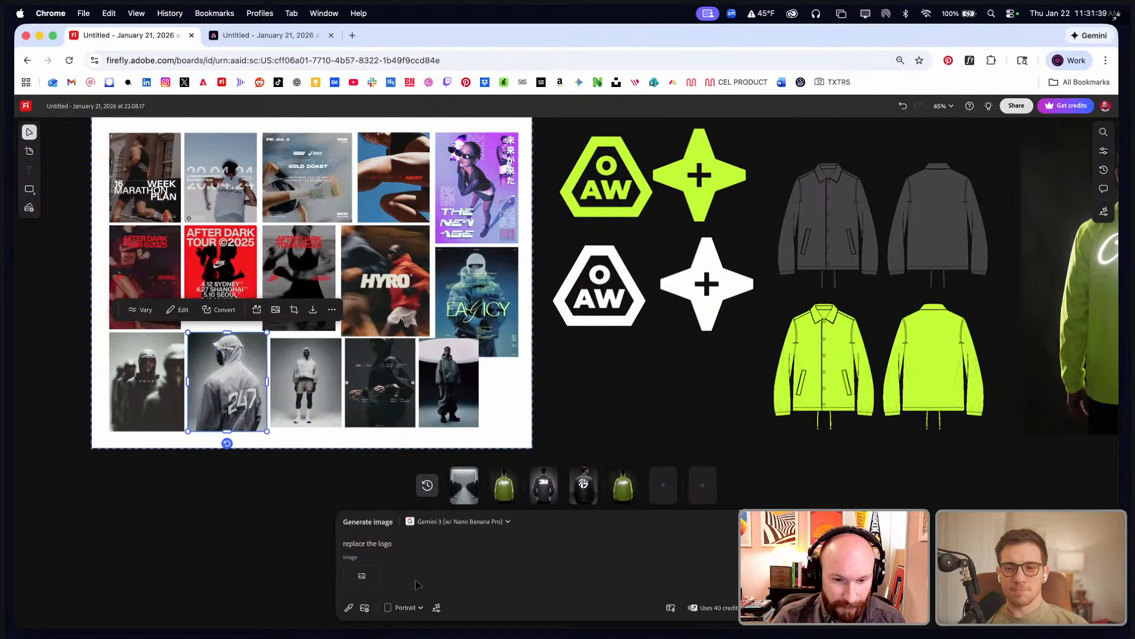
- Try to sample a prompt from the hooded 247 jacket photo and from the standing figure in shorts
left_click(348, 607)
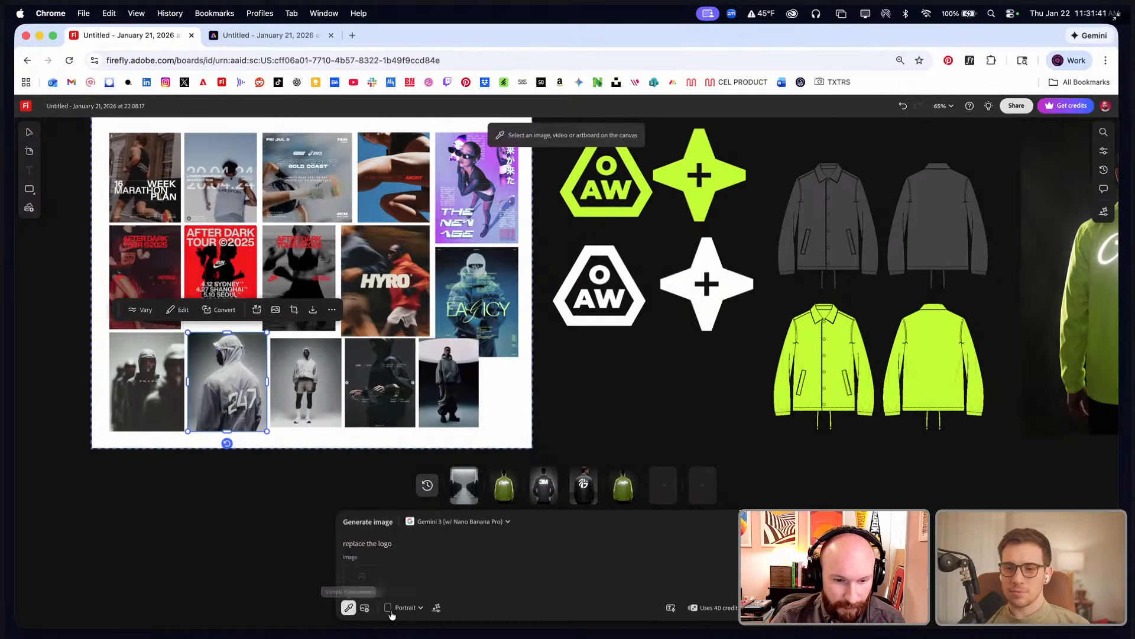
left_click(216, 375)
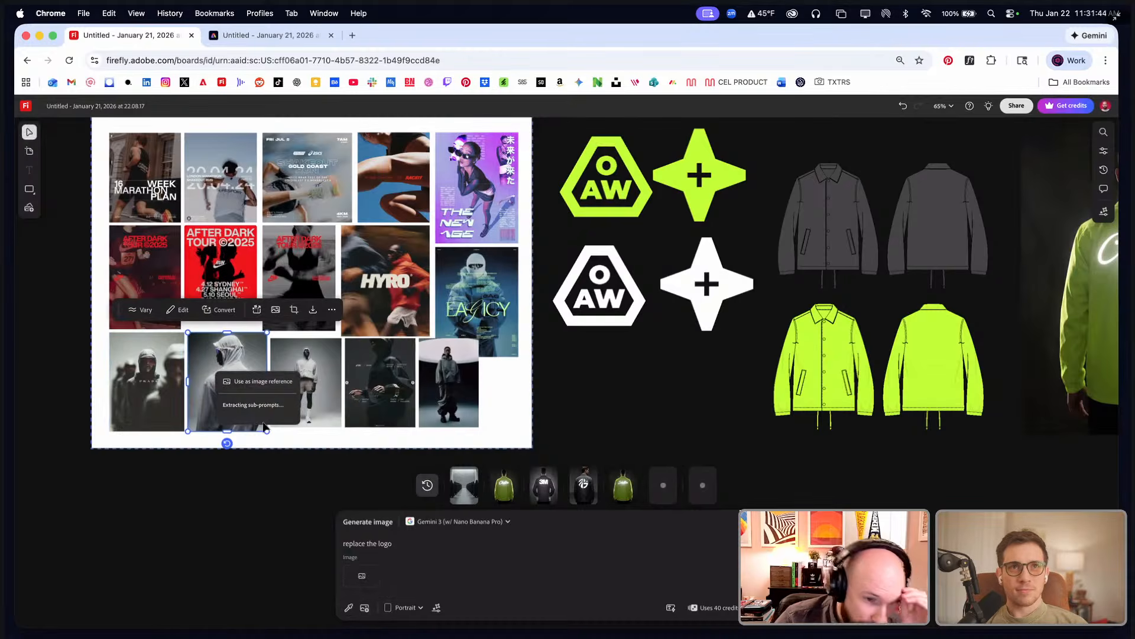
scroll(266, 416, "left", 2)
left_click(286, 373)
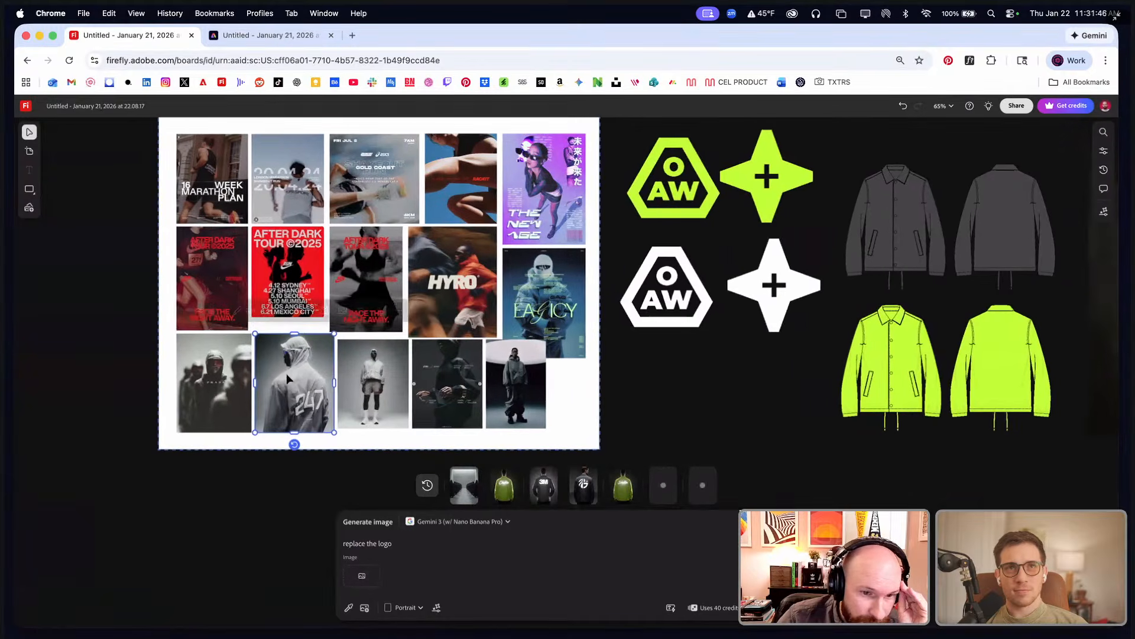
scroll(348, 395, "left", 1)
left_click(348, 607)
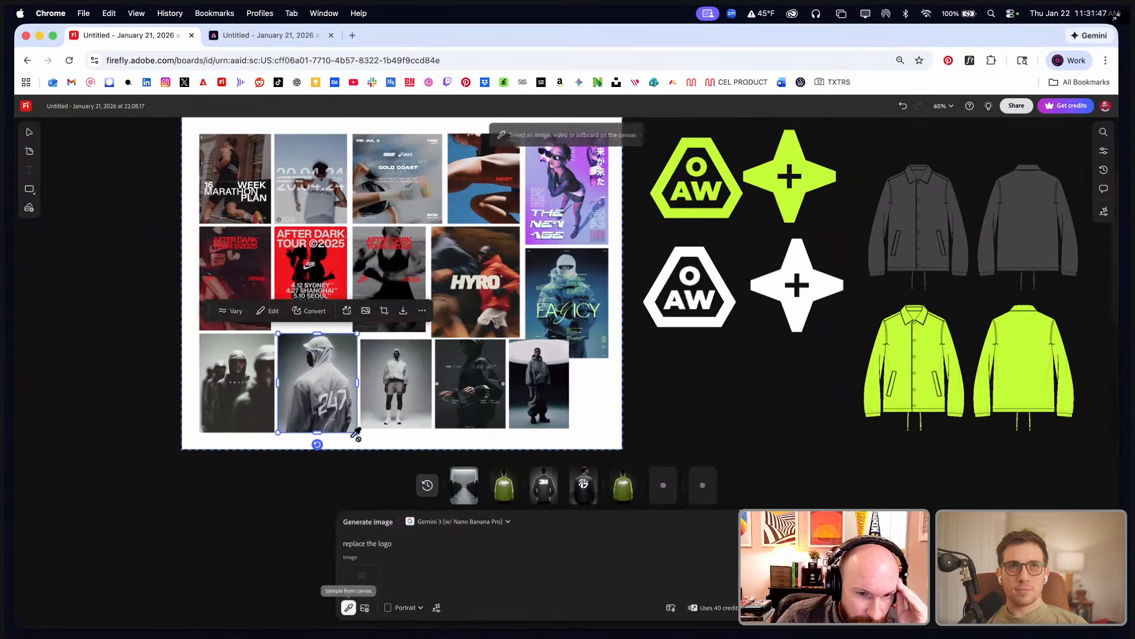
left_click(324, 371)
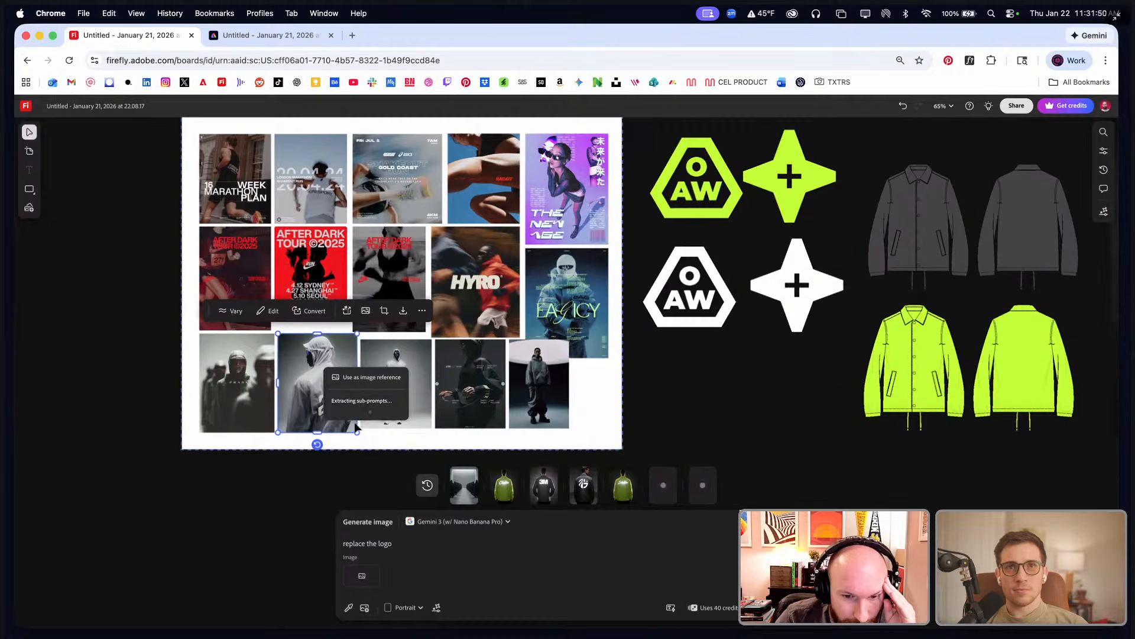
left_click(411, 354)
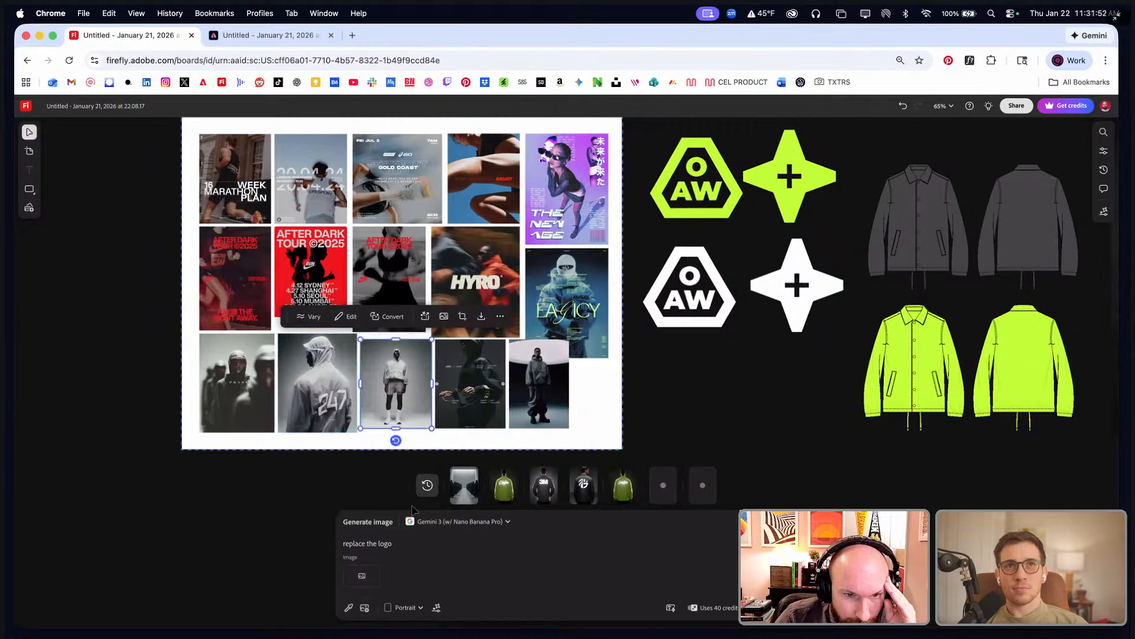
left_click(348, 607)
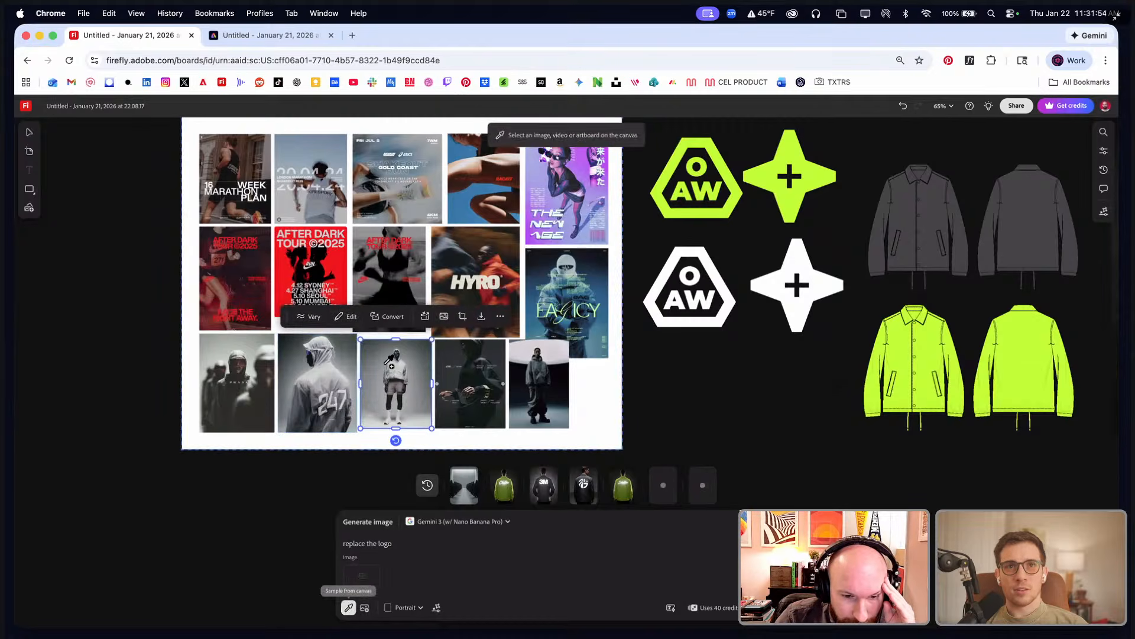
left_click(388, 380)
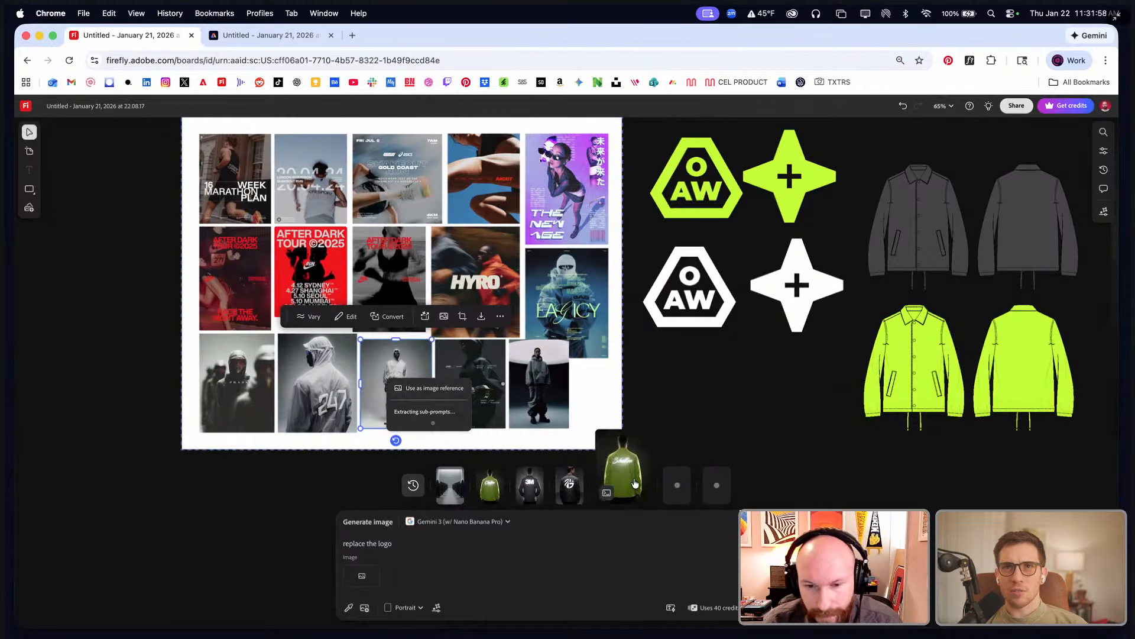
left_click(458, 400)
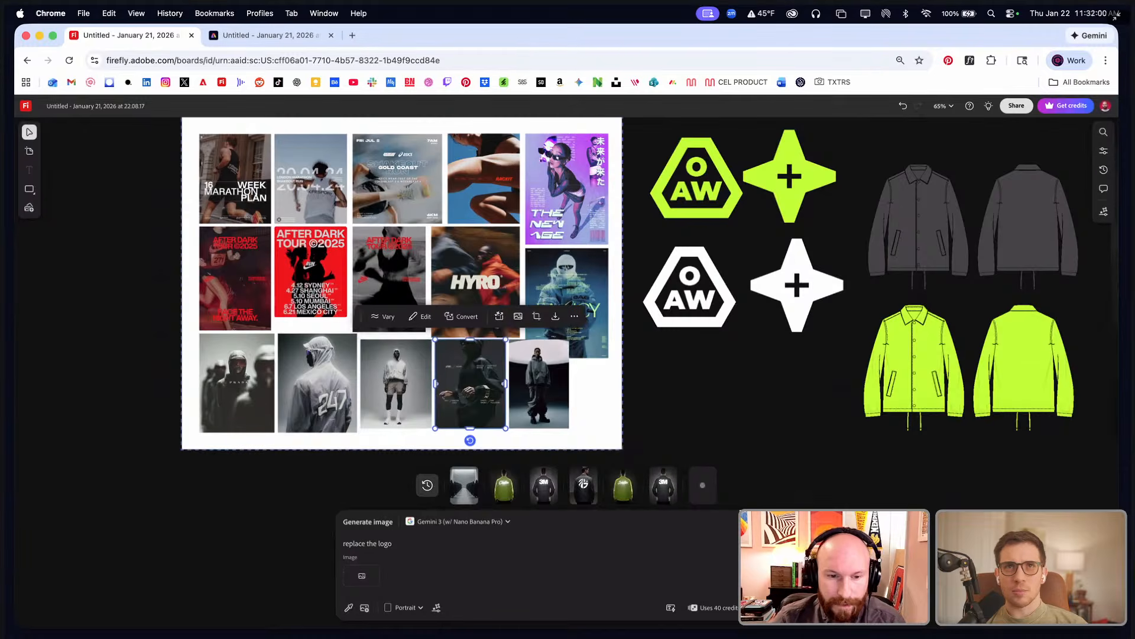
- Sample the hooded 247 jacket photo from the canvas and use its extracted description as the image prompt
left_click(786, 521)
left_click(328, 374)
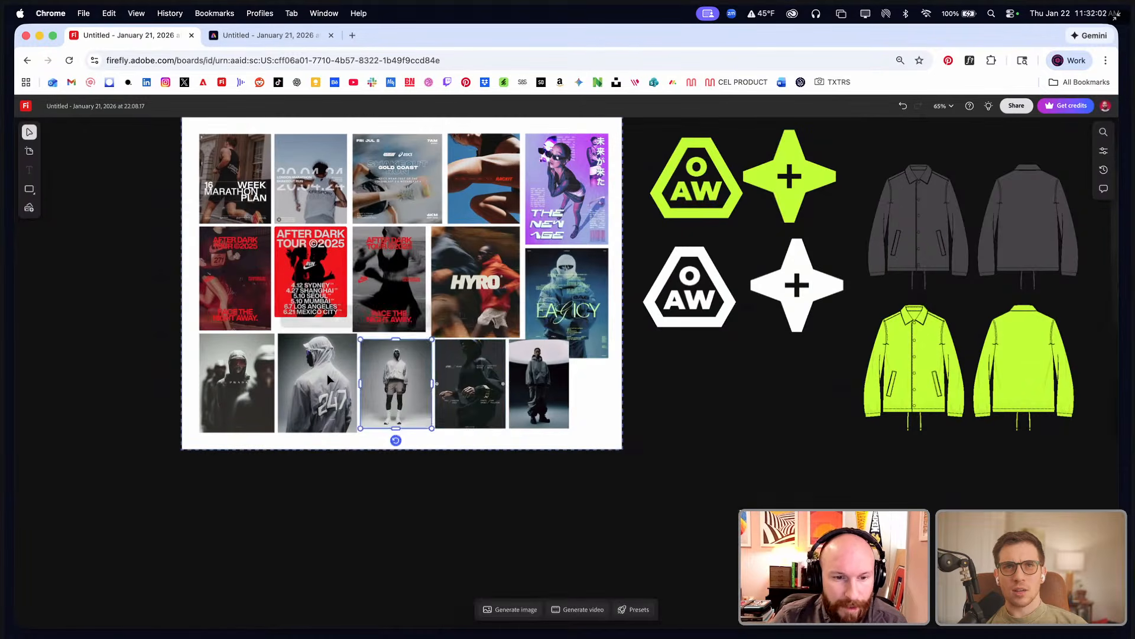
scroll(328, 375, "up", 5)
scroll(321, 382, "up", 3)
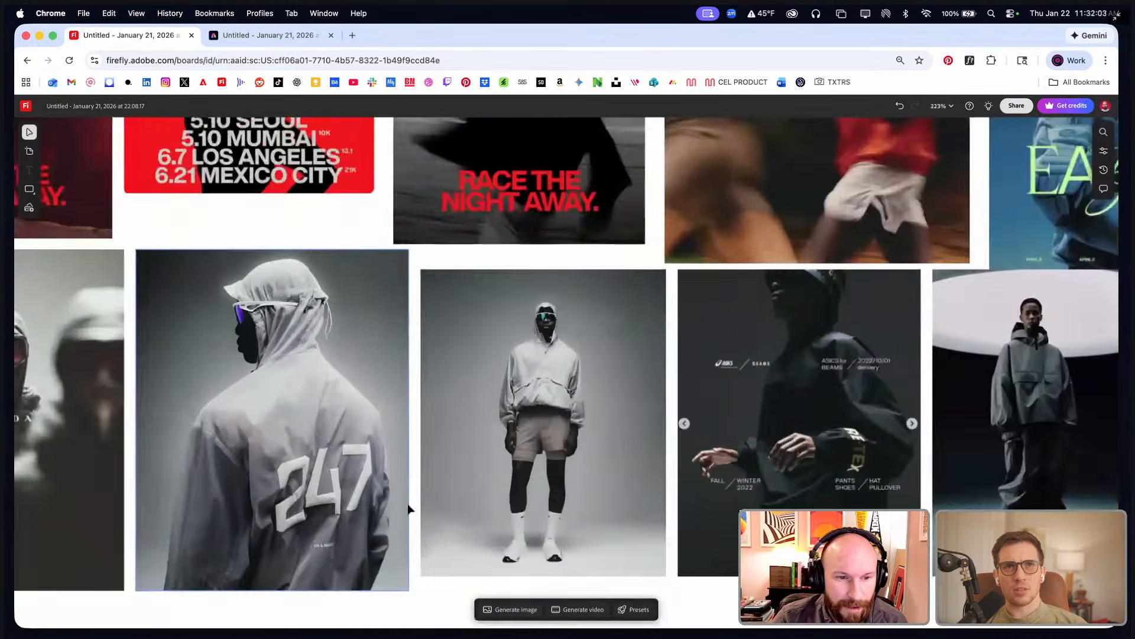
left_click(507, 606)
left_click(349, 609)
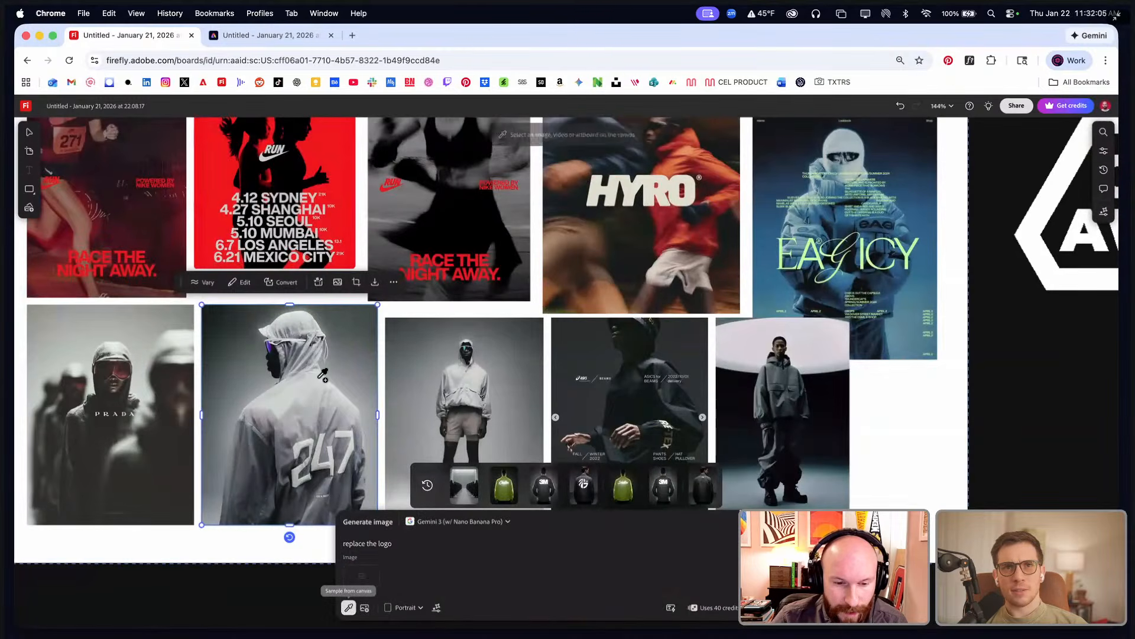
left_click(318, 379)
left_click(355, 389)
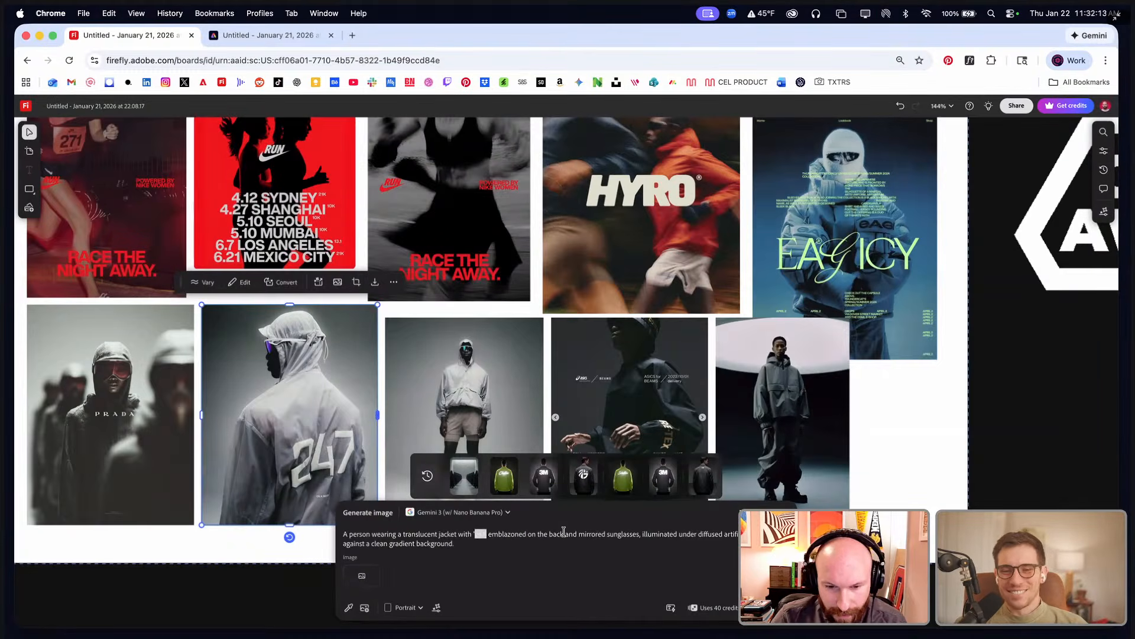
- Edit the prompt to replace the emblazoned 247 wording with "logo on the back" and describe the translucent jacket as chartreuse
key("BackSpace")
key("BackSpace")
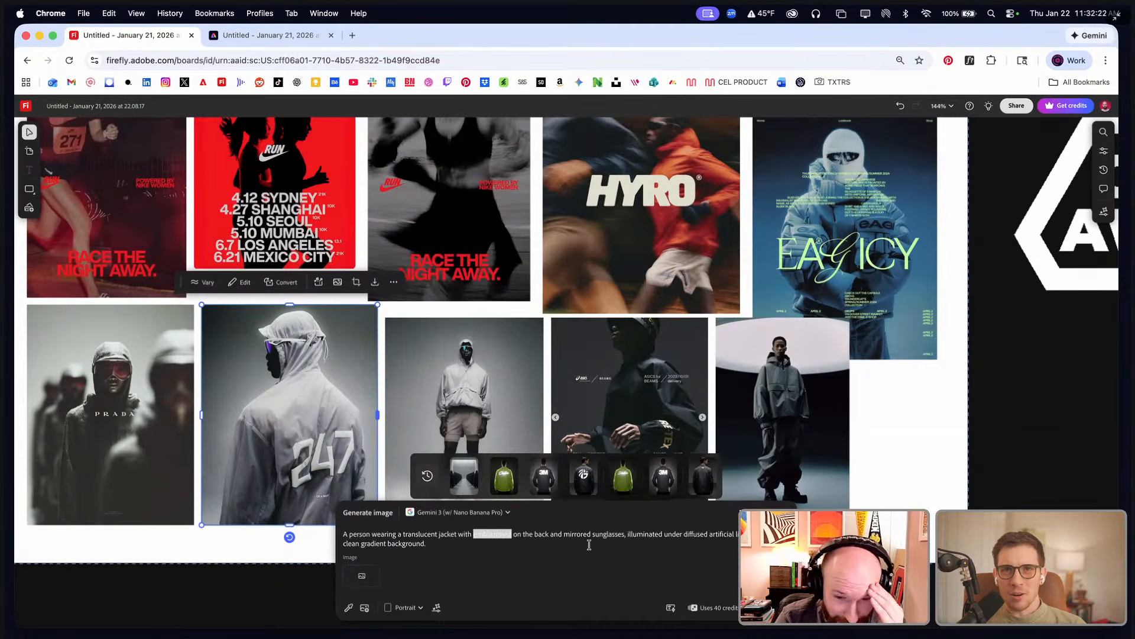
key("BackSpace")
type("logo on the back")
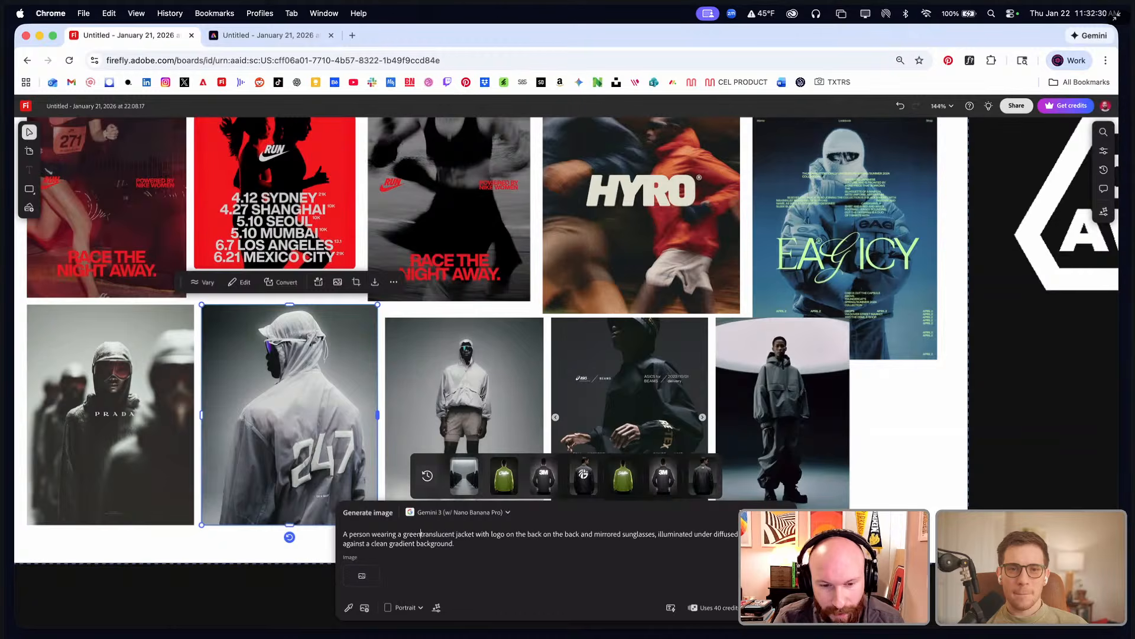
type("chartruese")
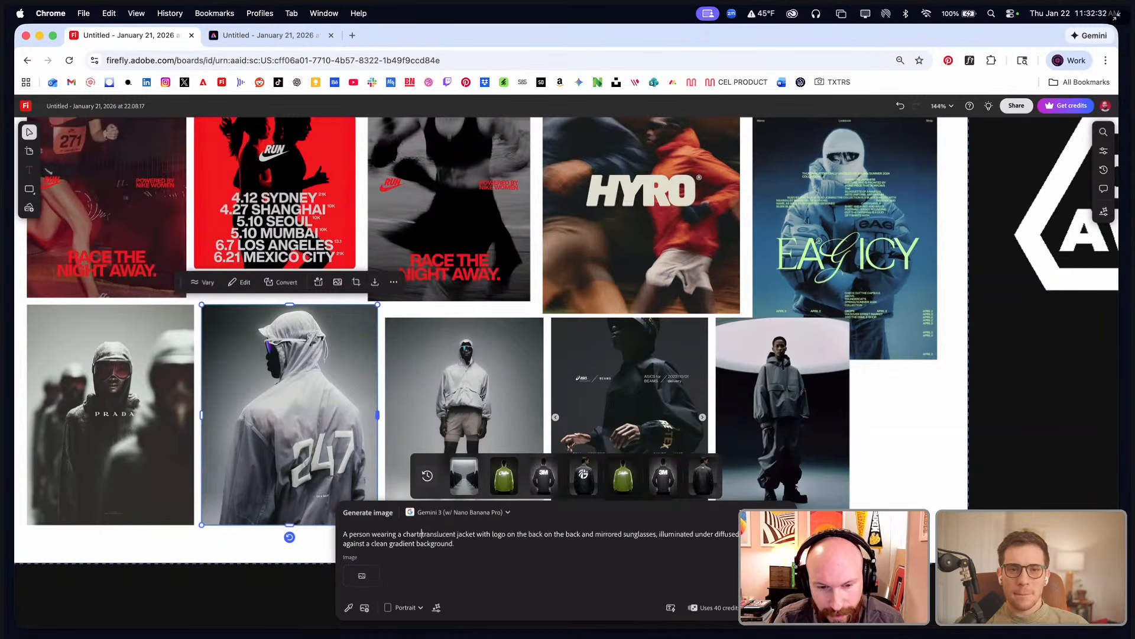
right_click(420, 532)
left_click(457, 279)
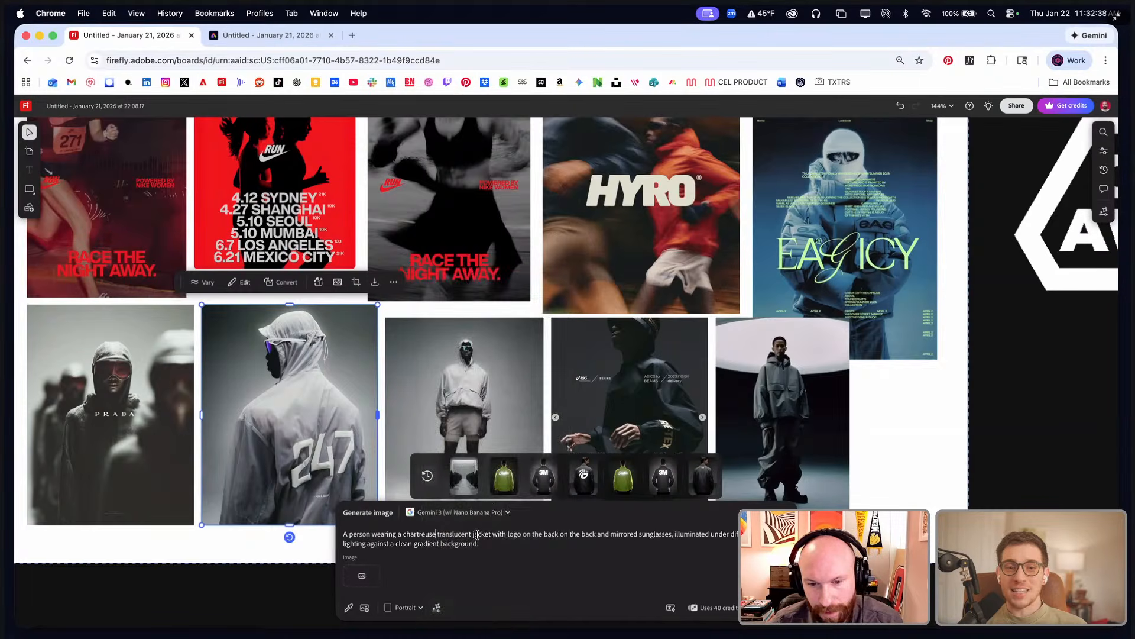
- Sample the white logos from the canvas as the reference image and enhance the written prompt automatically
left_click(349, 607)
left_click(812, 205)
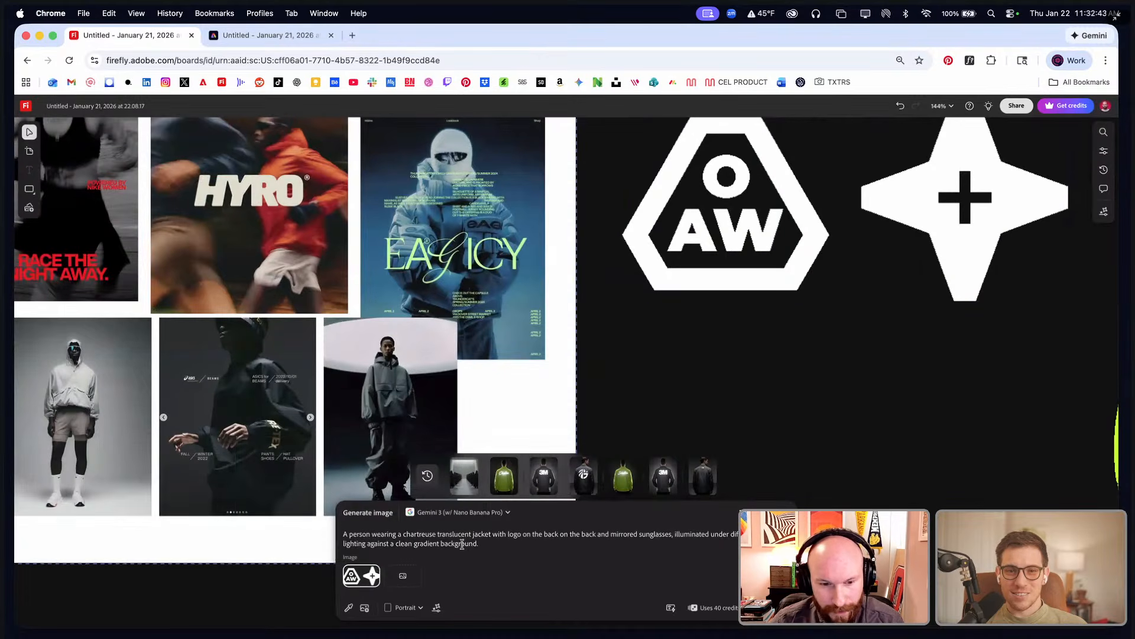
left_click(485, 543)
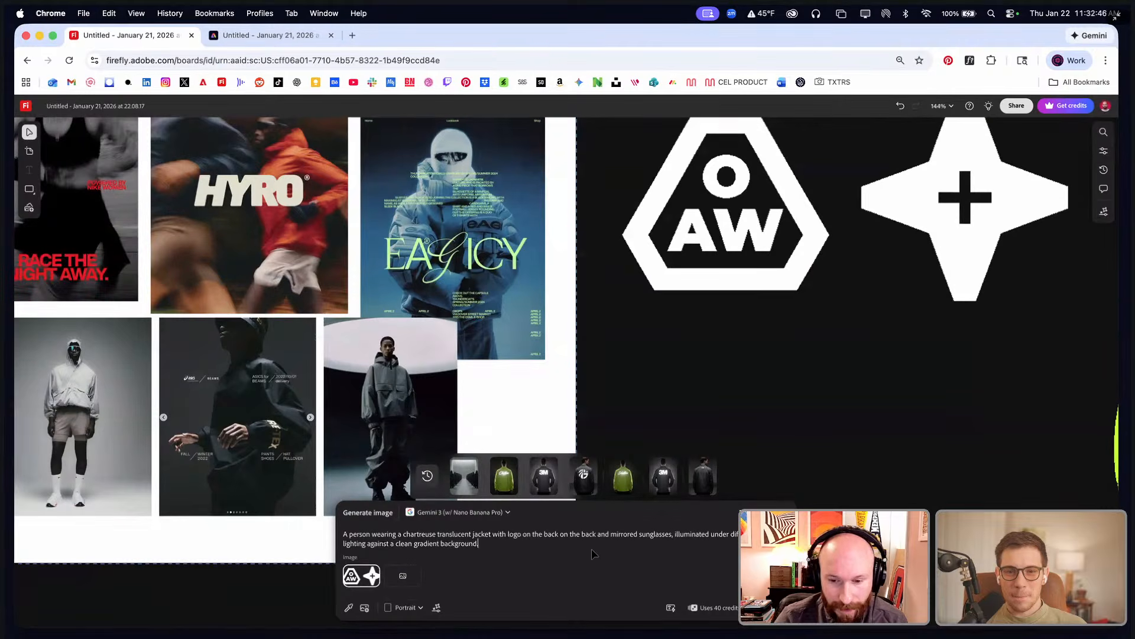
left_click(671, 608)
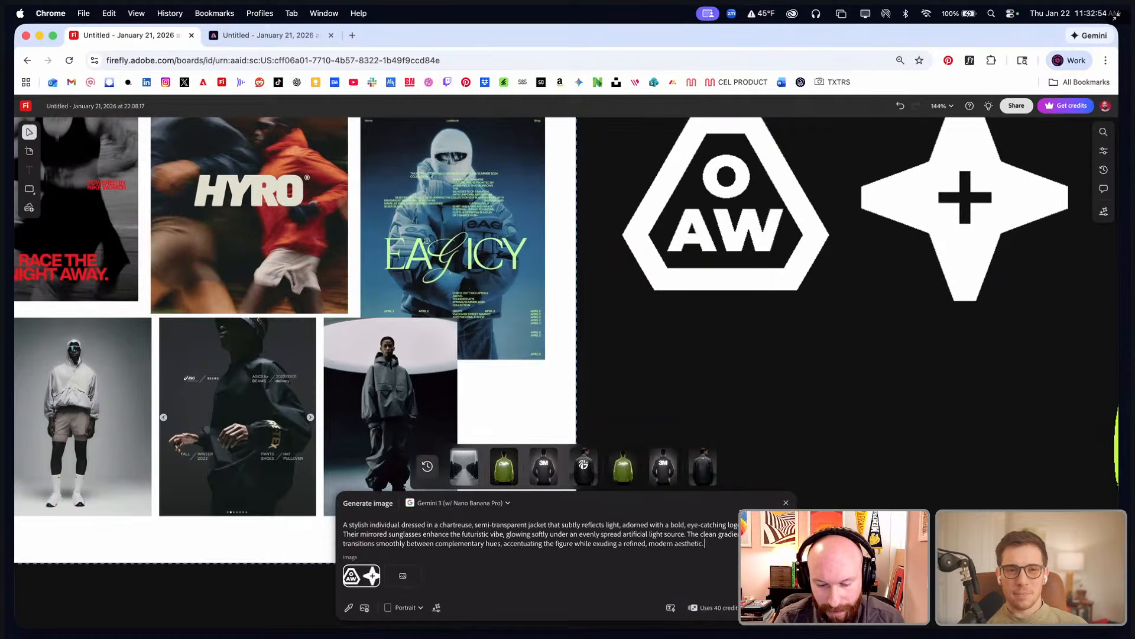
- Append a phrase to the enhanced prompt asking for an overall chartreuse color and generate the image
type("the ov")
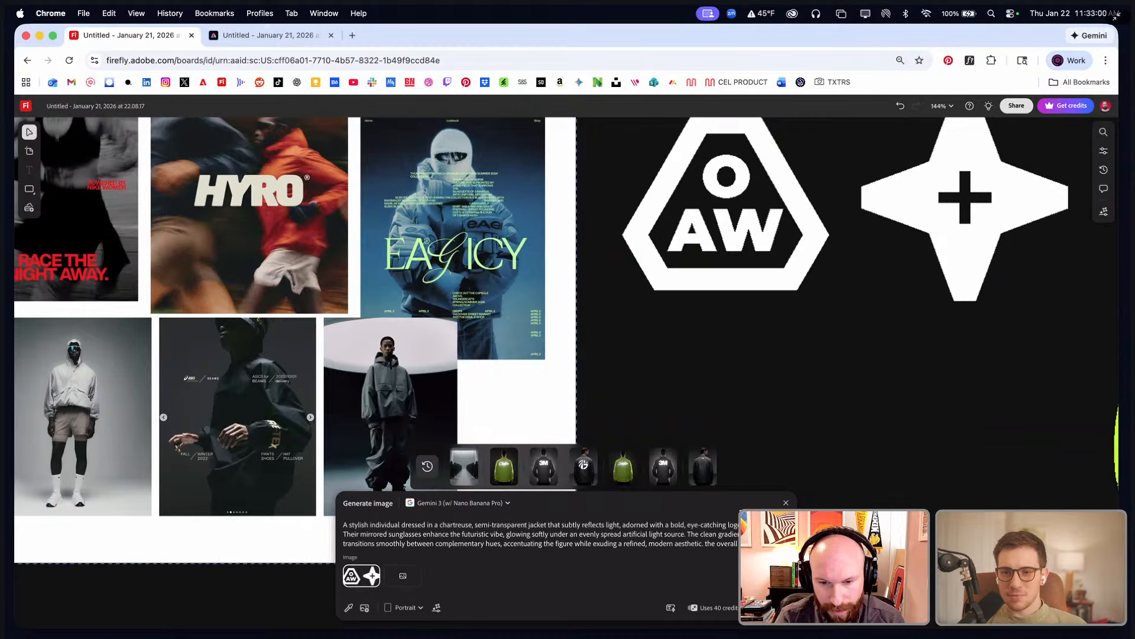
type("erall")
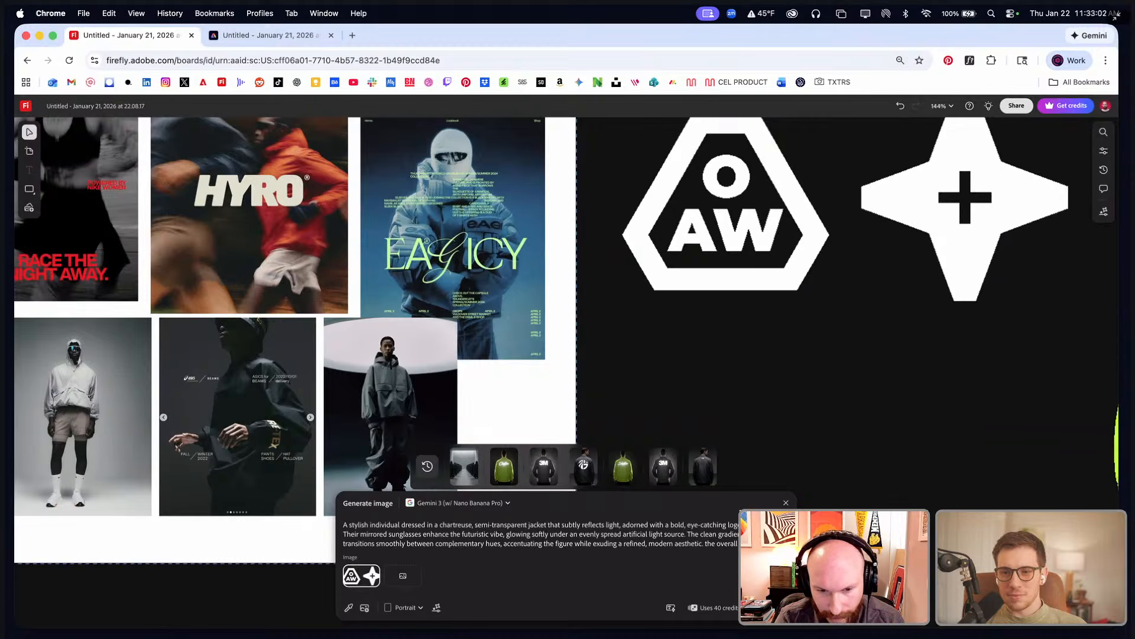
type(" chartreuse color.")
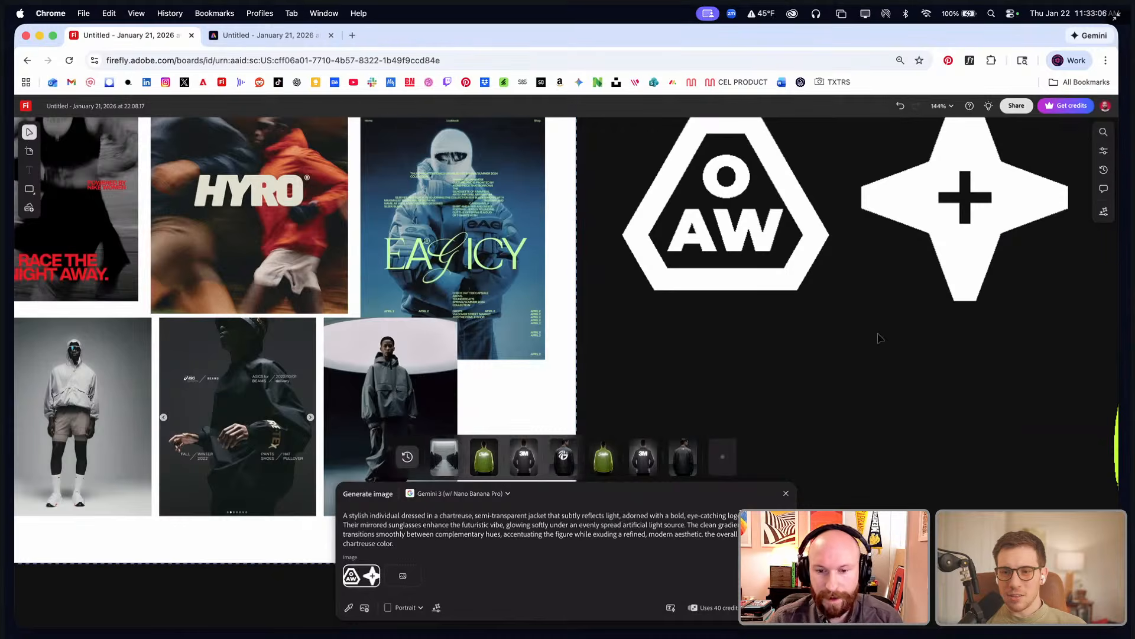
- Place the second 3M jacket photo from the generation history on the board, shrunk and aligned beside the circular-logo jacket photo
scroll(877, 336, "down", 10)
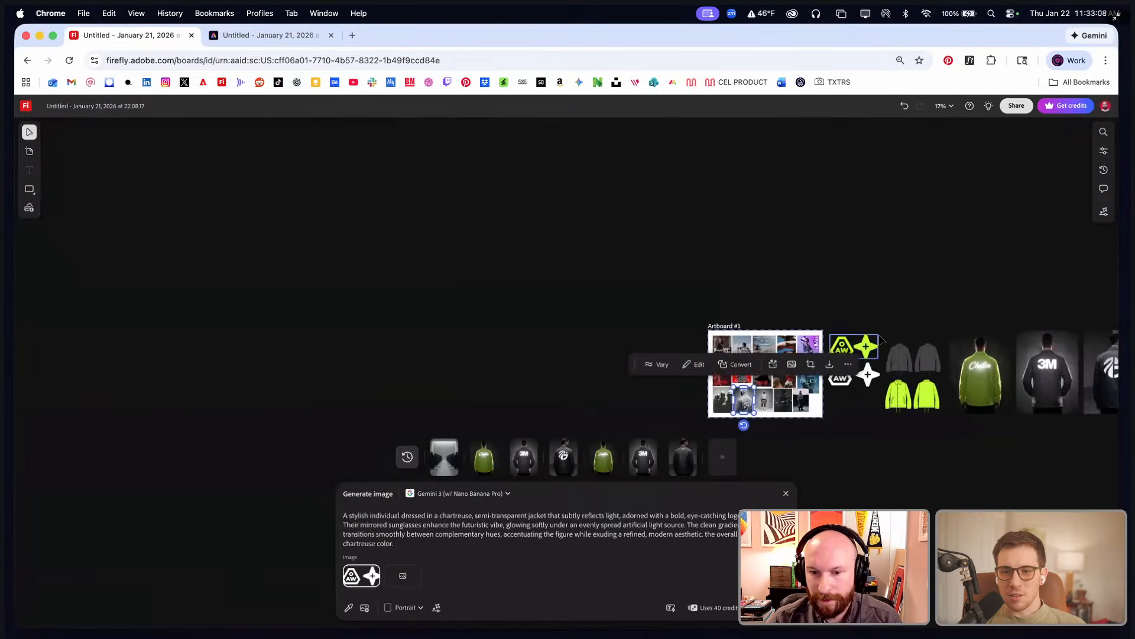
scroll(828, 361, "right", 6)
scroll(746, 390, "up", 10)
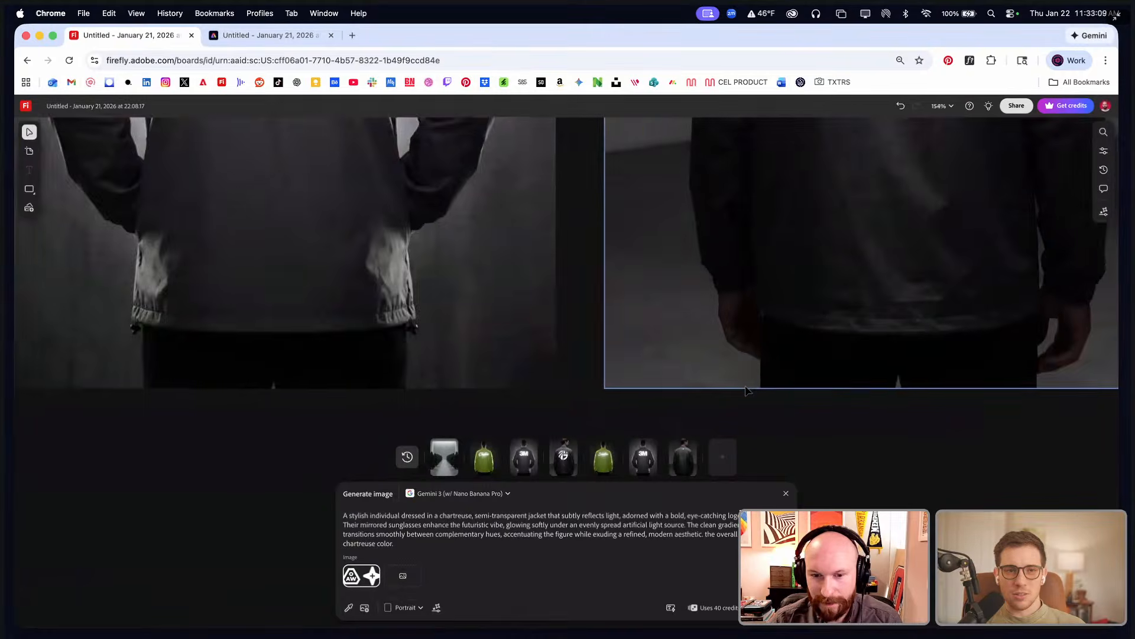
left_click(643, 446)
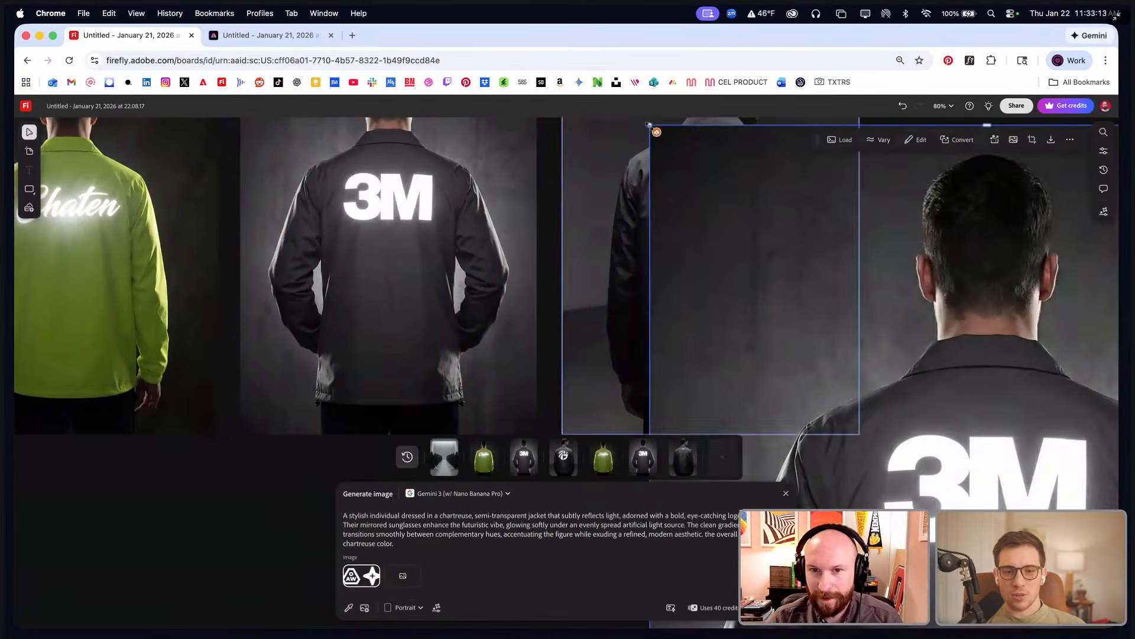
left_click_drag(649, 125, 866, 416)
left_click_drag(920, 469, 718, 217)
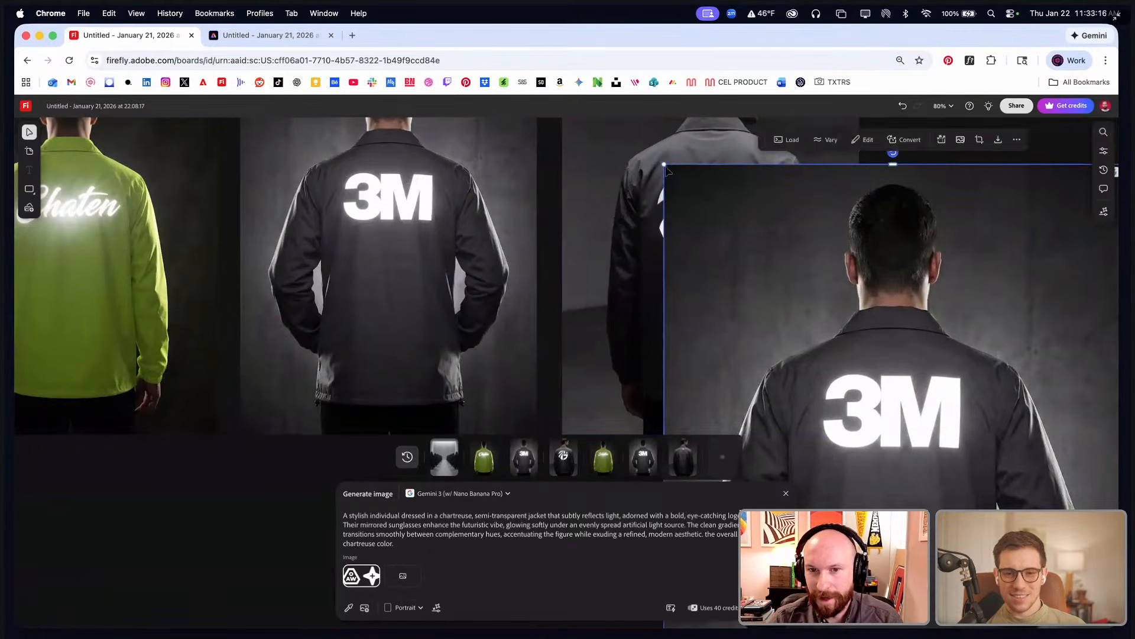
left_click_drag(664, 164, 807, 355)
left_click_drag(966, 460, 980, 255)
scroll(858, 283, "right", 2)
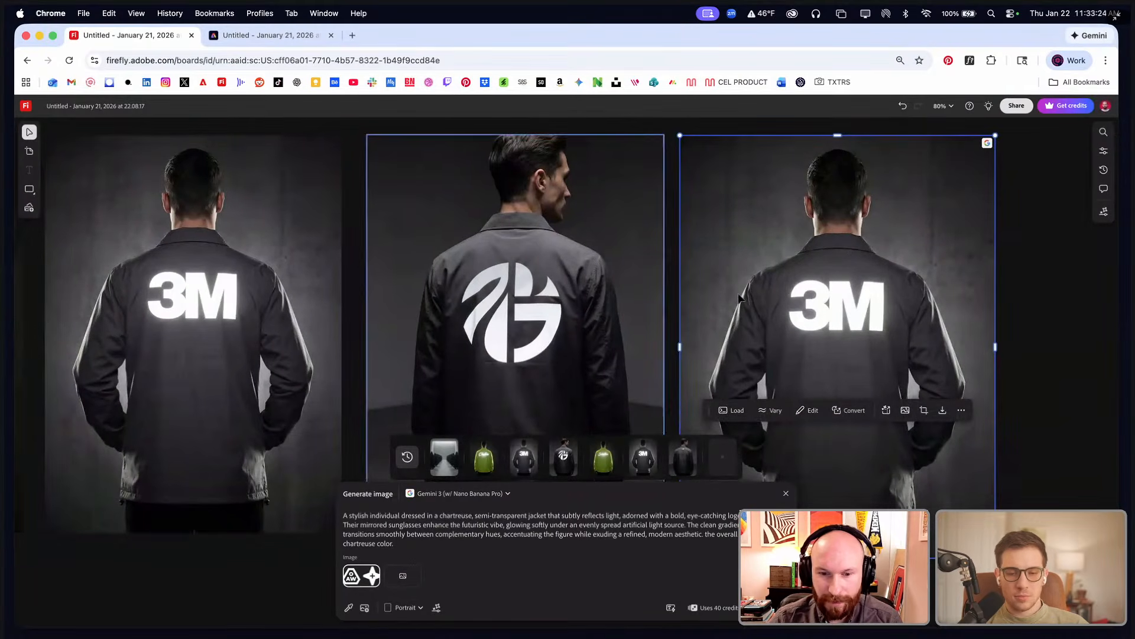
- Place the generated The North Face jacket photo on the board, shrunk and aligned at the end of the jacket row
left_click(693, 457)
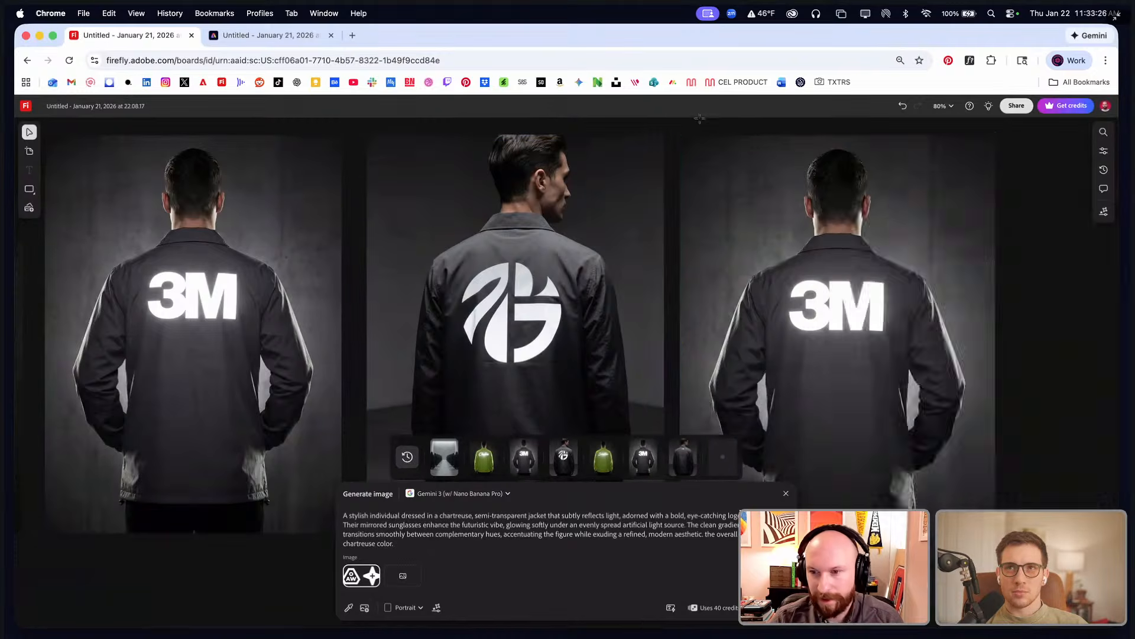
left_click(632, 124)
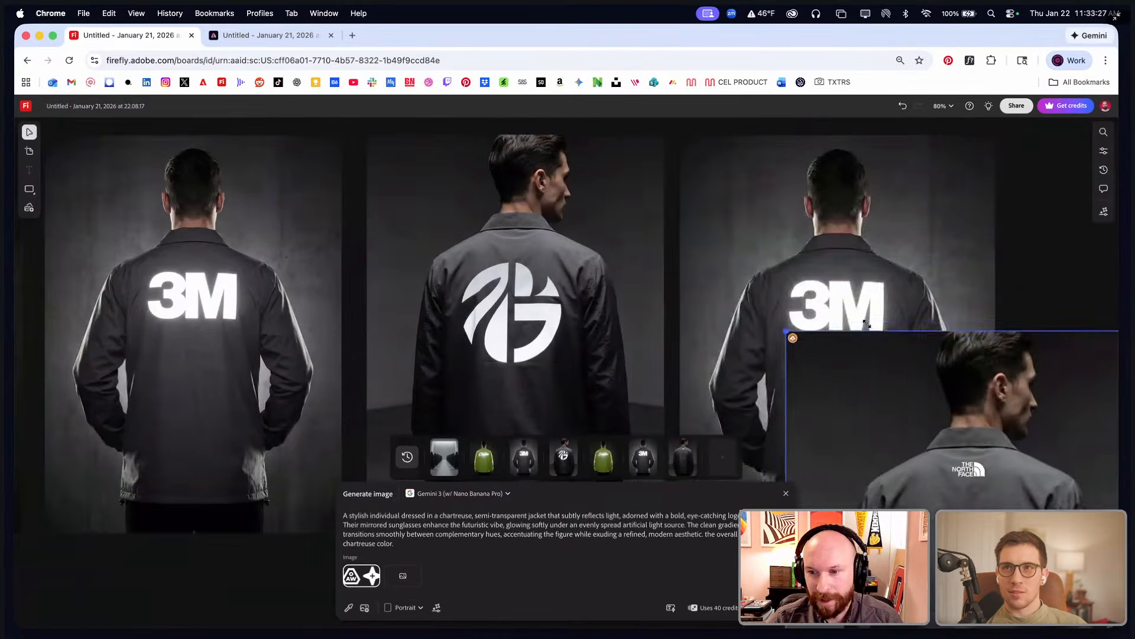
scroll(772, 257, "right", 1)
scroll(773, 258, "down", 10)
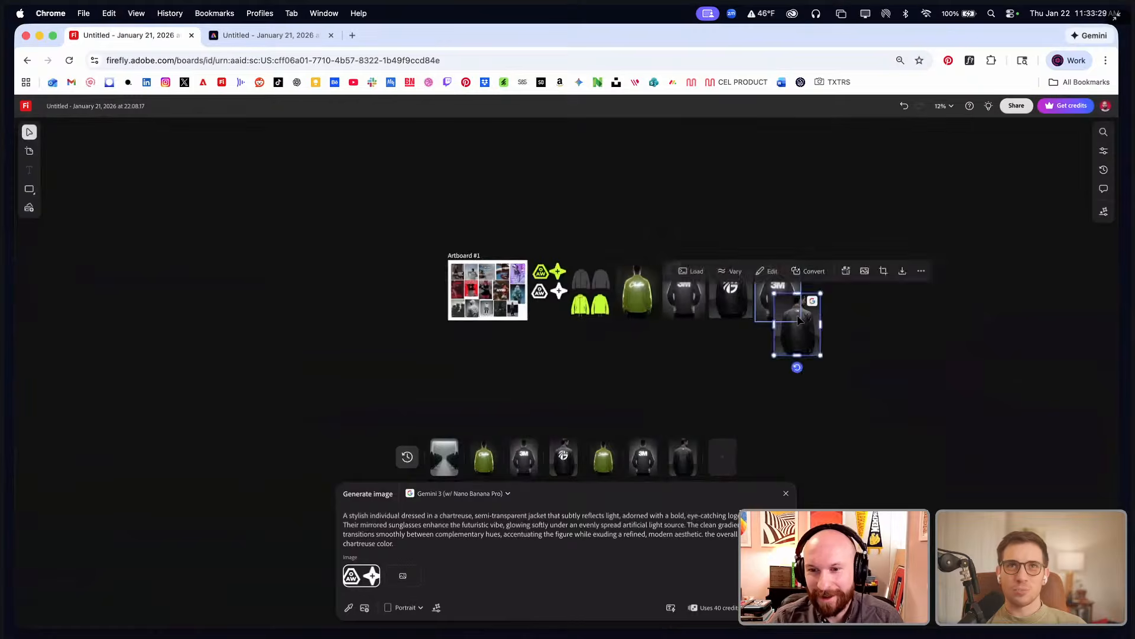
scroll(811, 340, "up", 9)
scroll(810, 340, "up", 1)
left_click_drag(810, 341, 917, 250)
scroll(887, 296, "up", 2)
left_click_drag(872, 351, 933, 301)
scroll(921, 328, "up", 2)
scroll(931, 292, "up", 2)
scroll(575, 385, "down", 5)
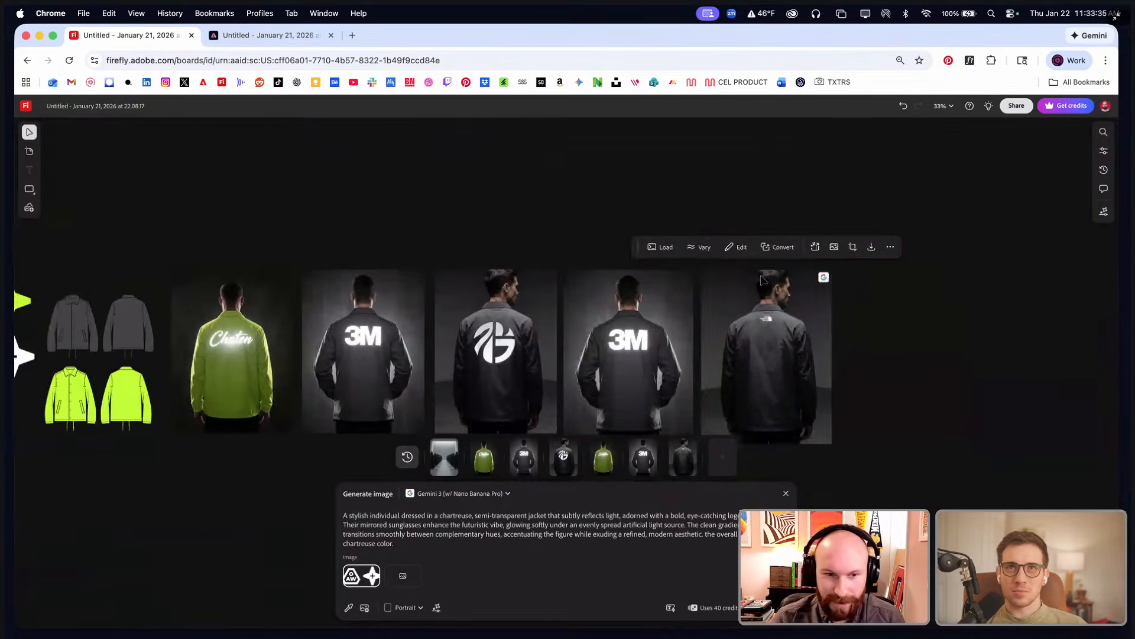
- Place the generated green Schatten jacket photo on the board and shrink it to fit beneath the first green jacket photo
scroll(475, 269, "left", 2)
left_click(603, 456)
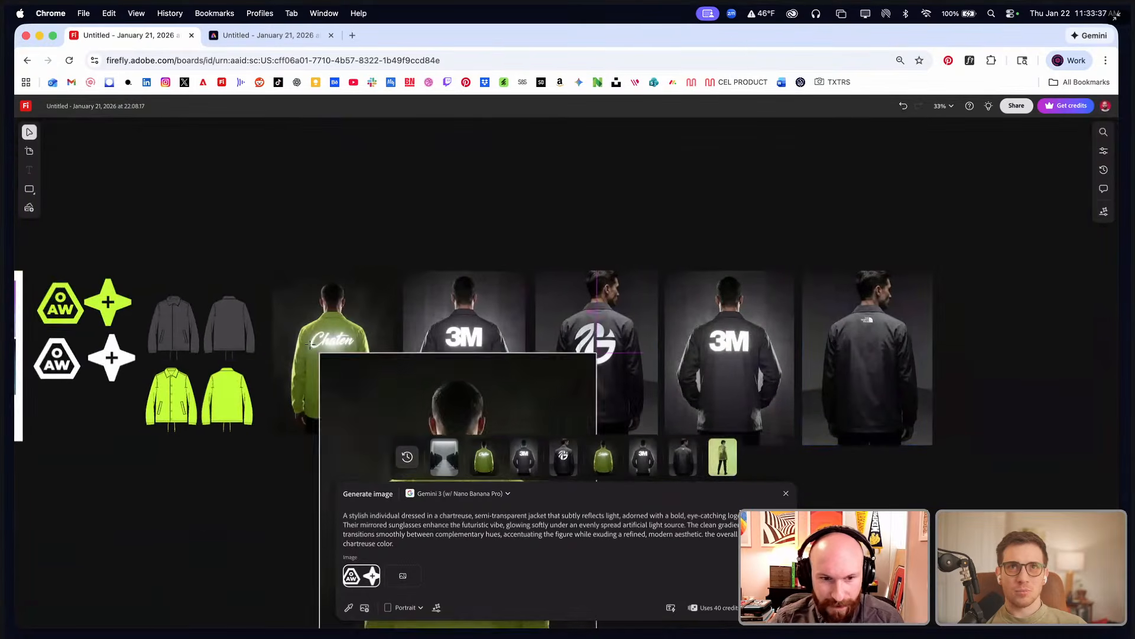
left_click(298, 176)
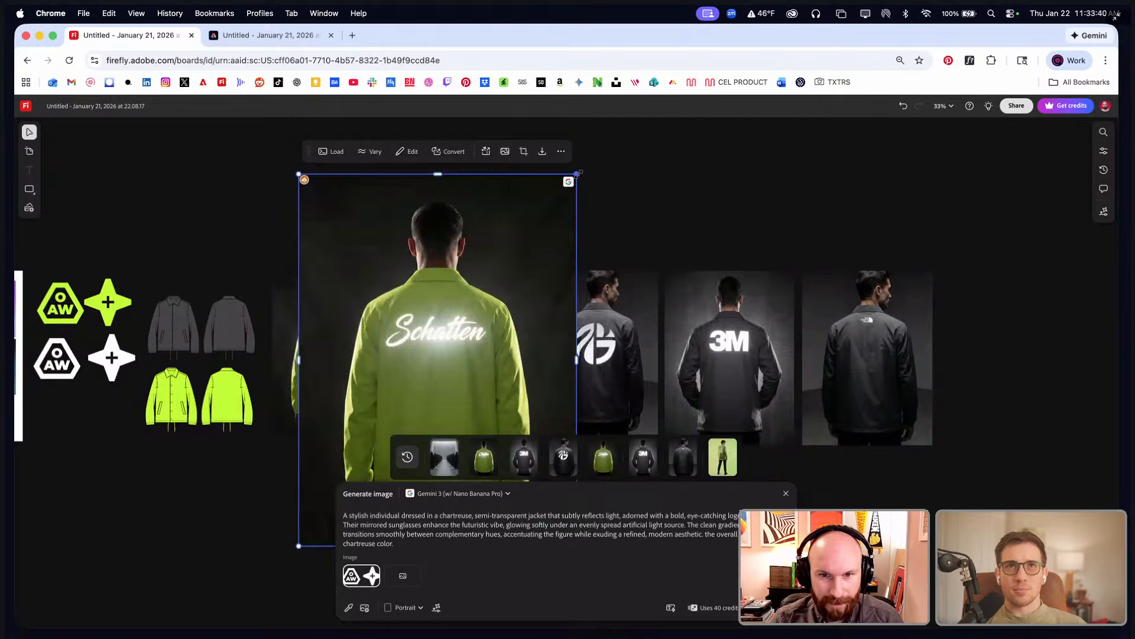
left_click_drag(577, 173, 484, 270)
left_click_drag(437, 359, 321, 461)
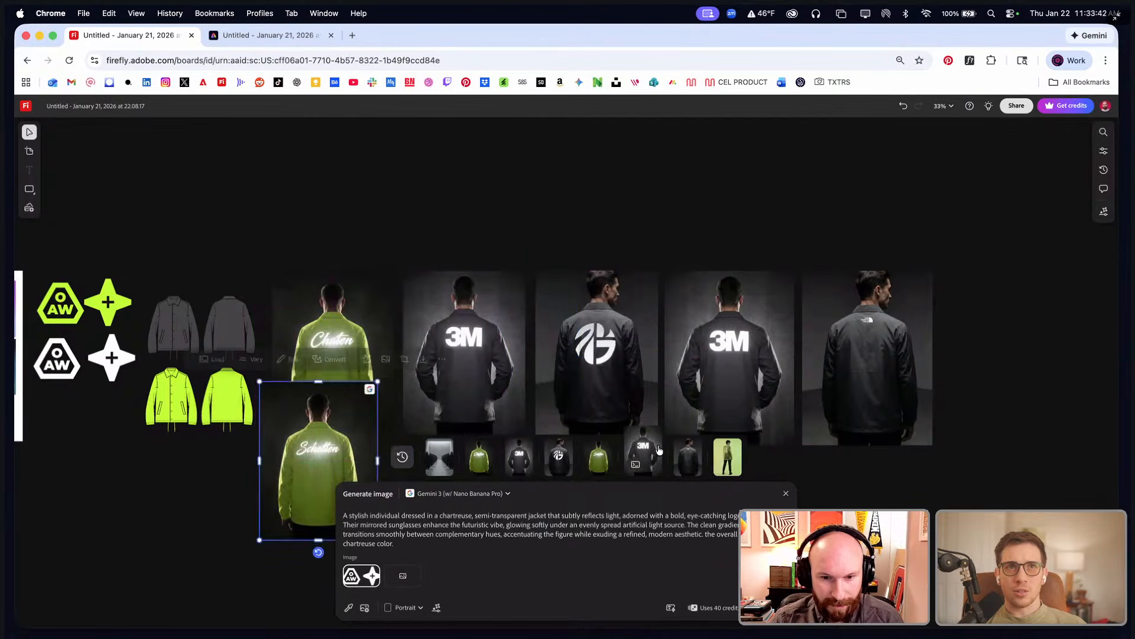
- Place the newly generated translucent chartreuse jacket photo on the board and shrink it to fit below the first 3M jacket photo
left_click(738, 458)
left_click(773, 216)
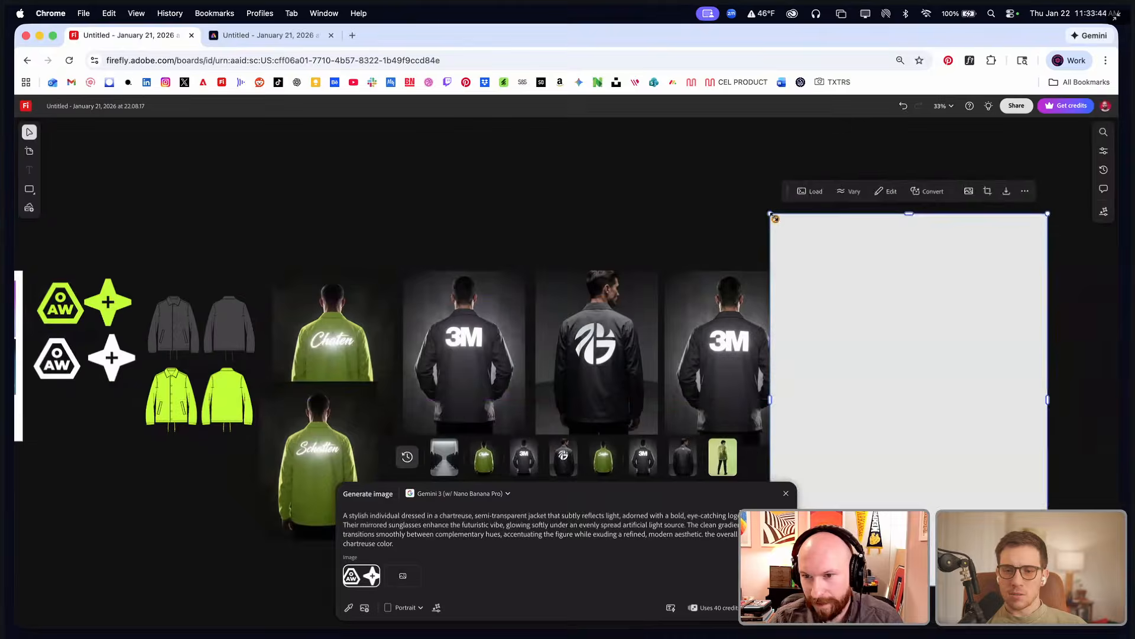
left_click_drag(775, 218, 873, 350)
left_click_drag(948, 412, 912, 467)
scroll(849, 445, "down", 5)
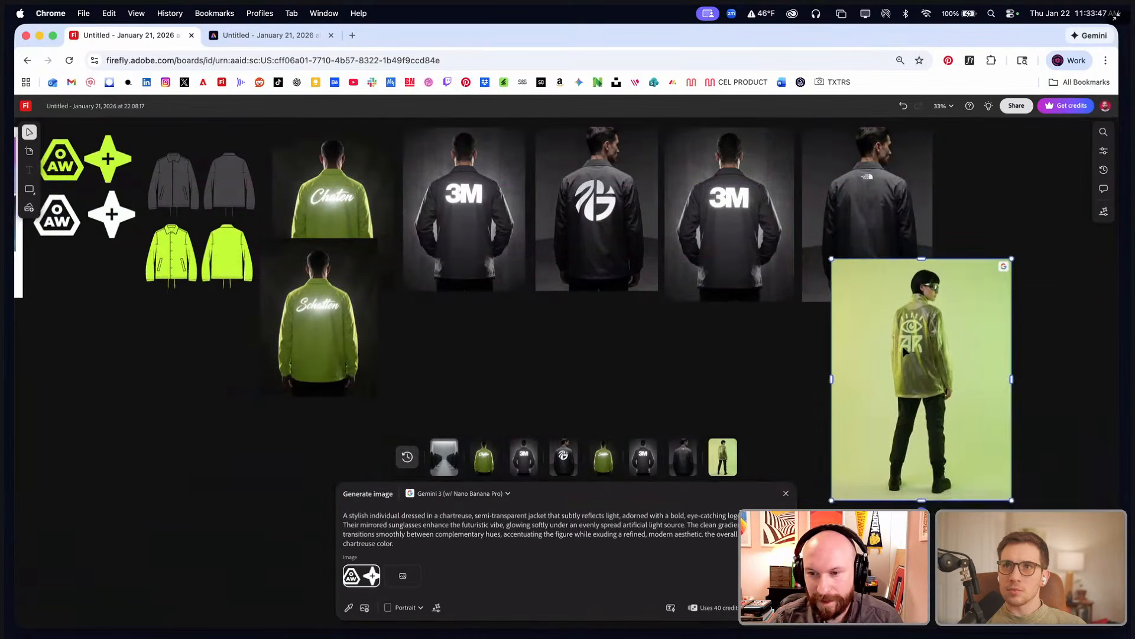
left_click_drag(889, 331, 460, 369)
scroll(517, 377, "down", 5)
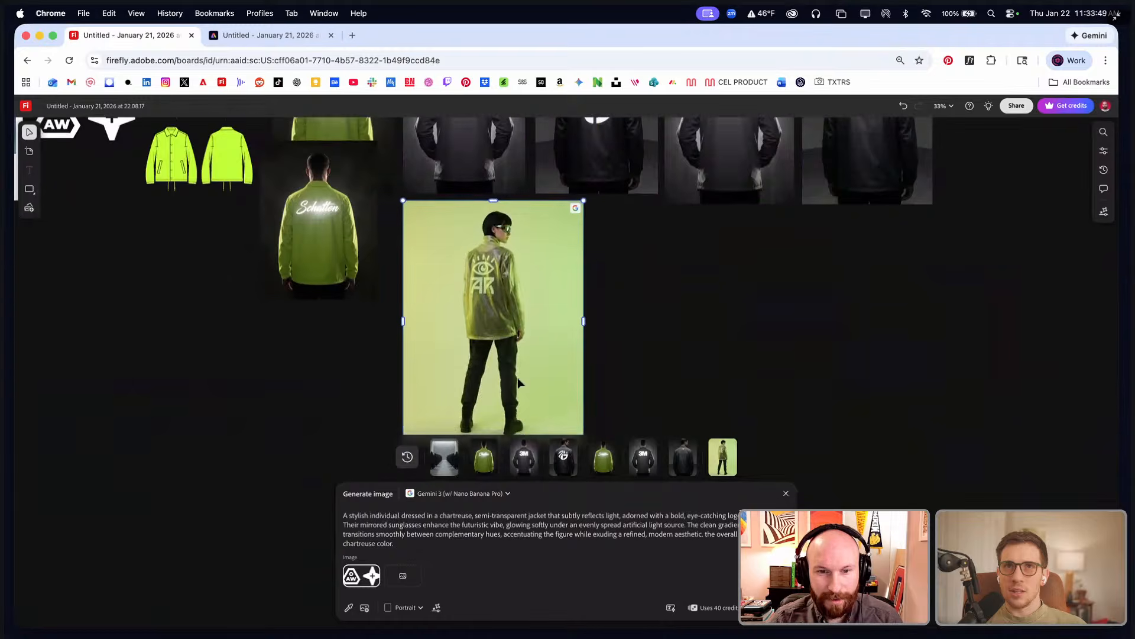
left_click_drag(583, 380, 510, 314)
- Set up a prompt-based edit of the translucent chartreuse jacket photo with Gemini 3 (w/ Nano Banana Pro) in Portrait format
scroll(507, 296, "up", 2)
scroll(467, 332, "up", 10)
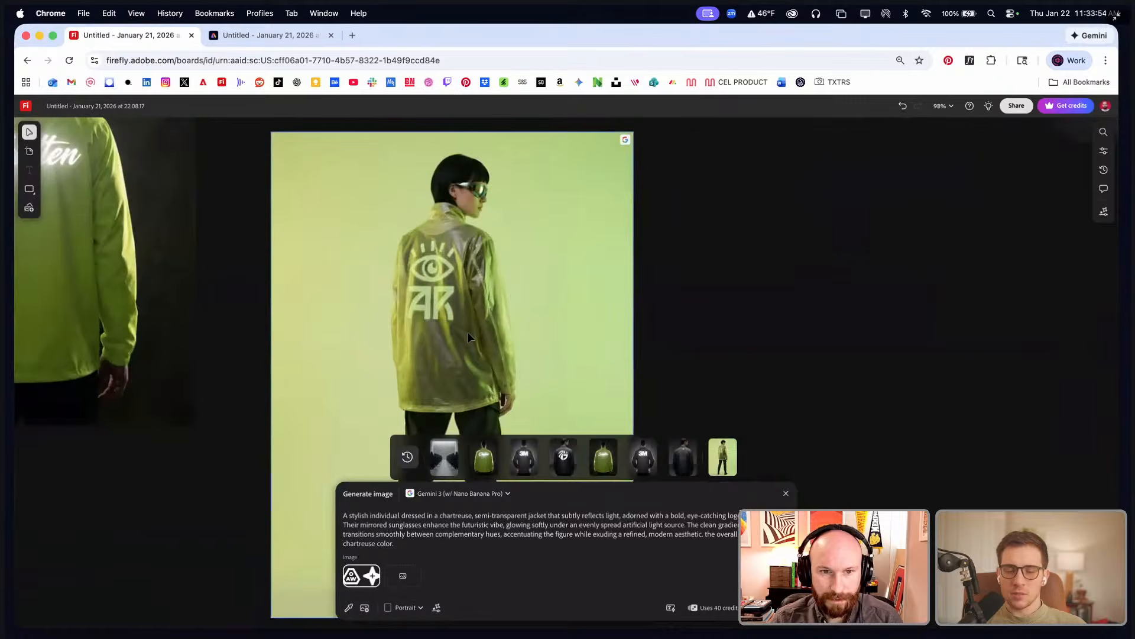
left_click(467, 331)
scroll(469, 329, "up", 1)
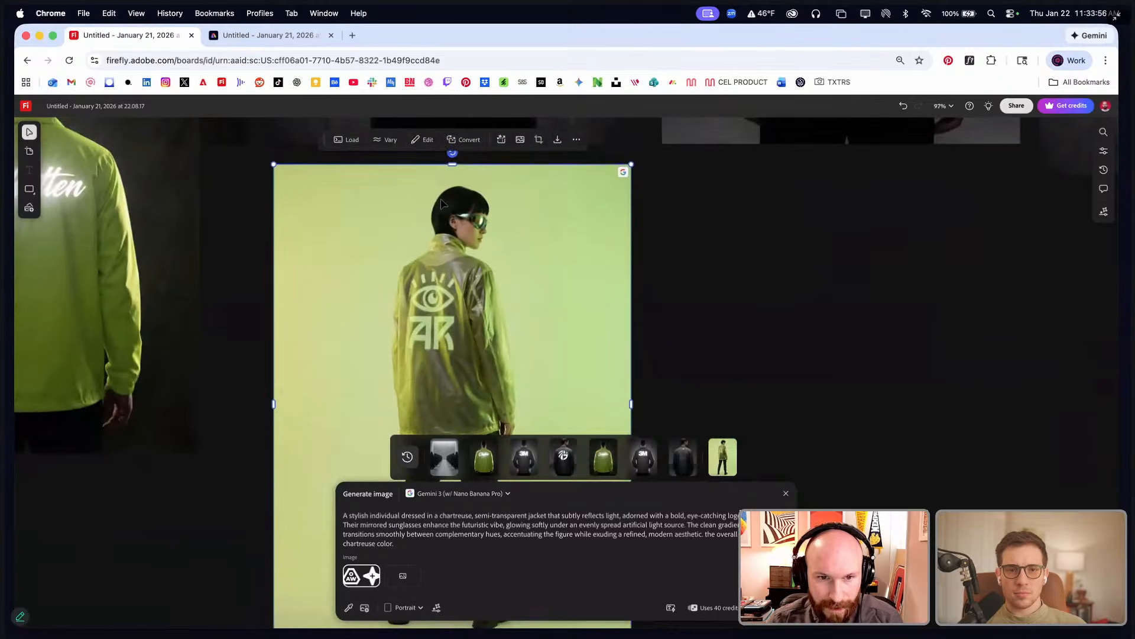
left_click(417, 141)
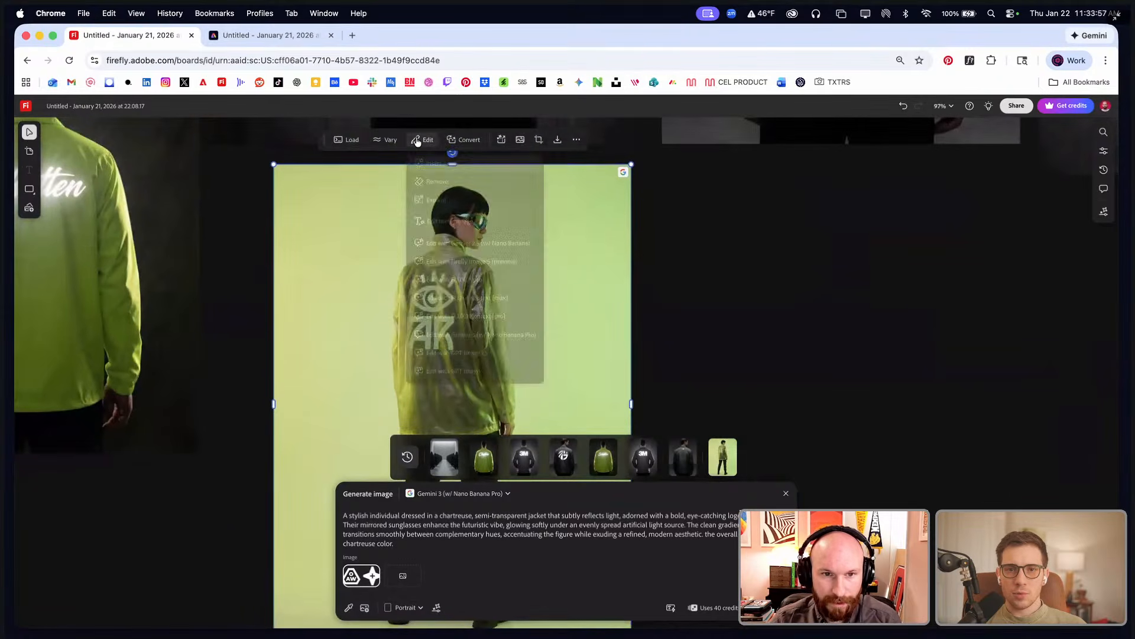
left_click(483, 248)
left_click(500, 521)
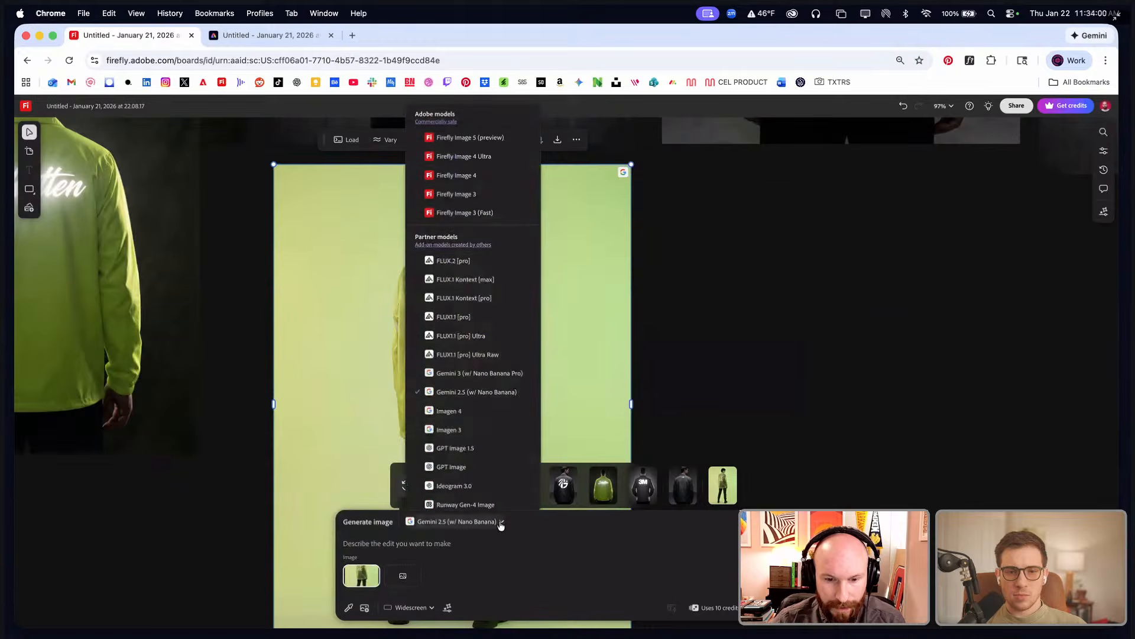
left_click(479, 373)
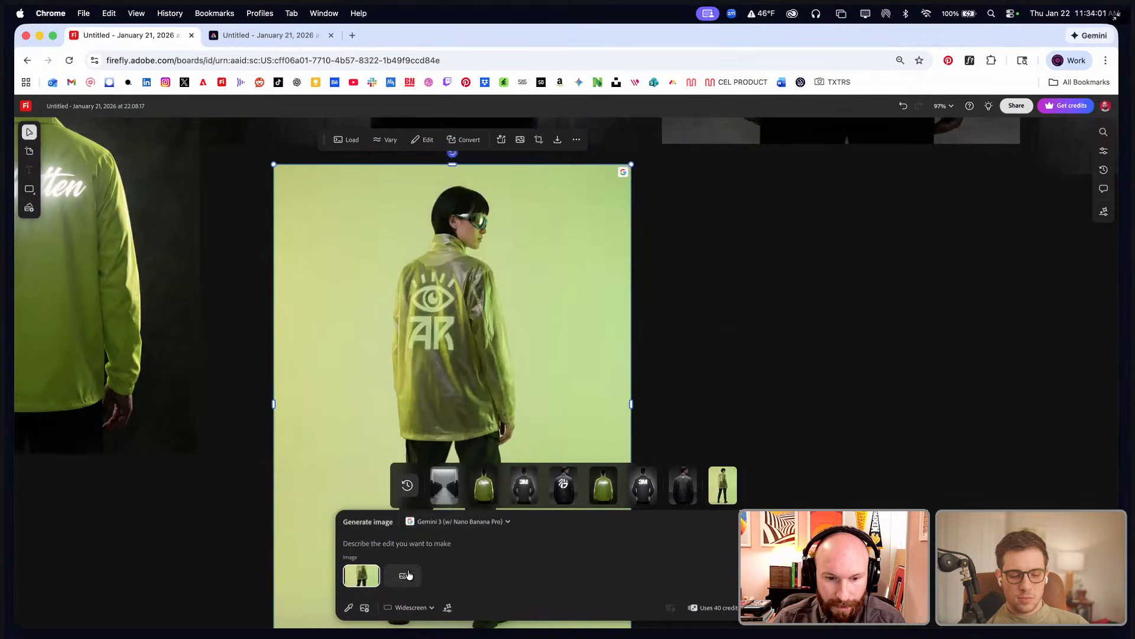
left_click(408, 607)
left_click(421, 568)
left_click(348, 608)
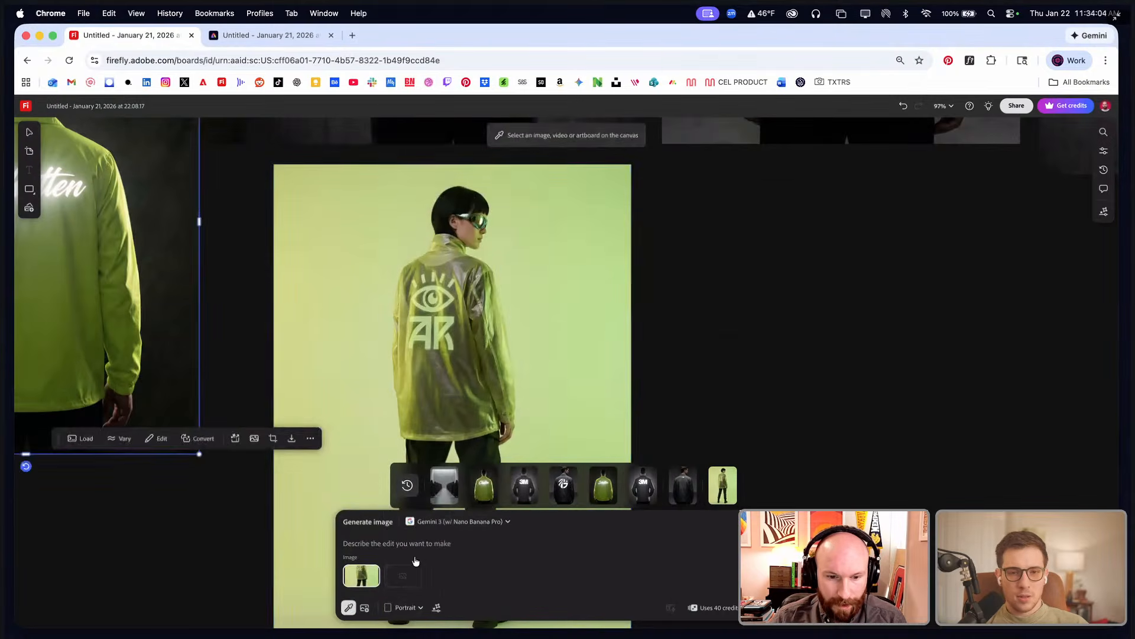
scroll(615, 323, "left", 15)
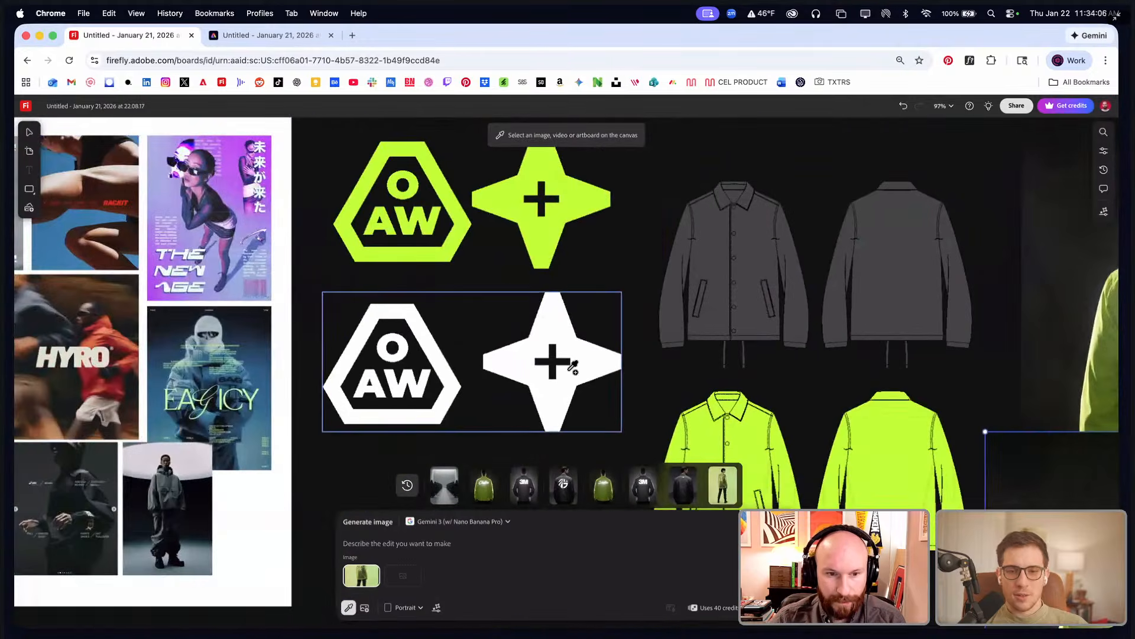
left_click(573, 367)
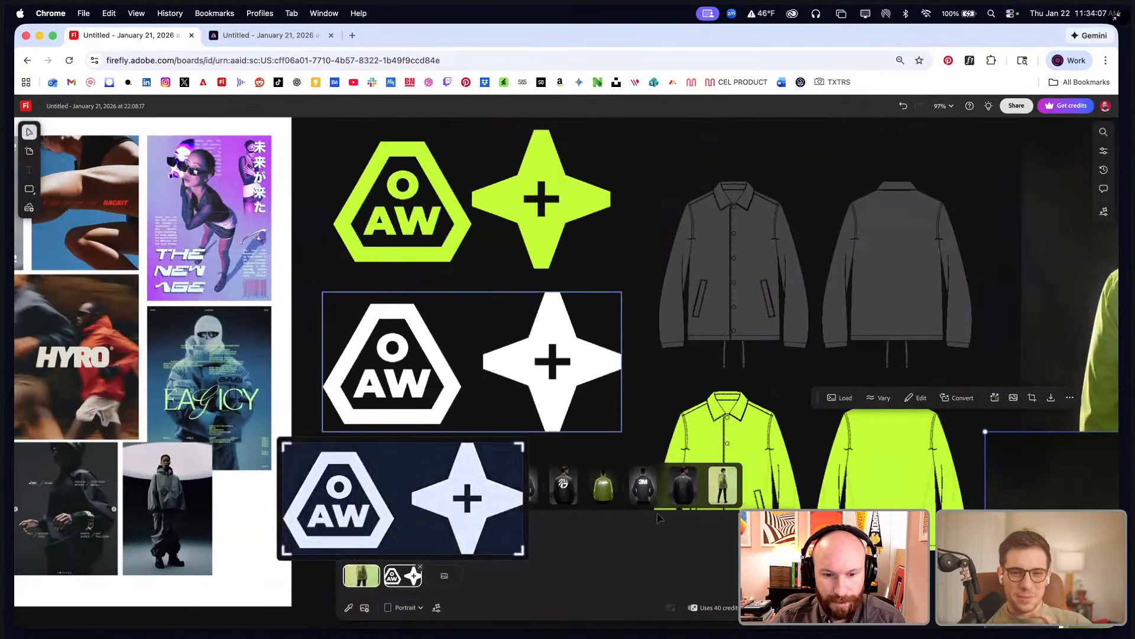
left_click(419, 567)
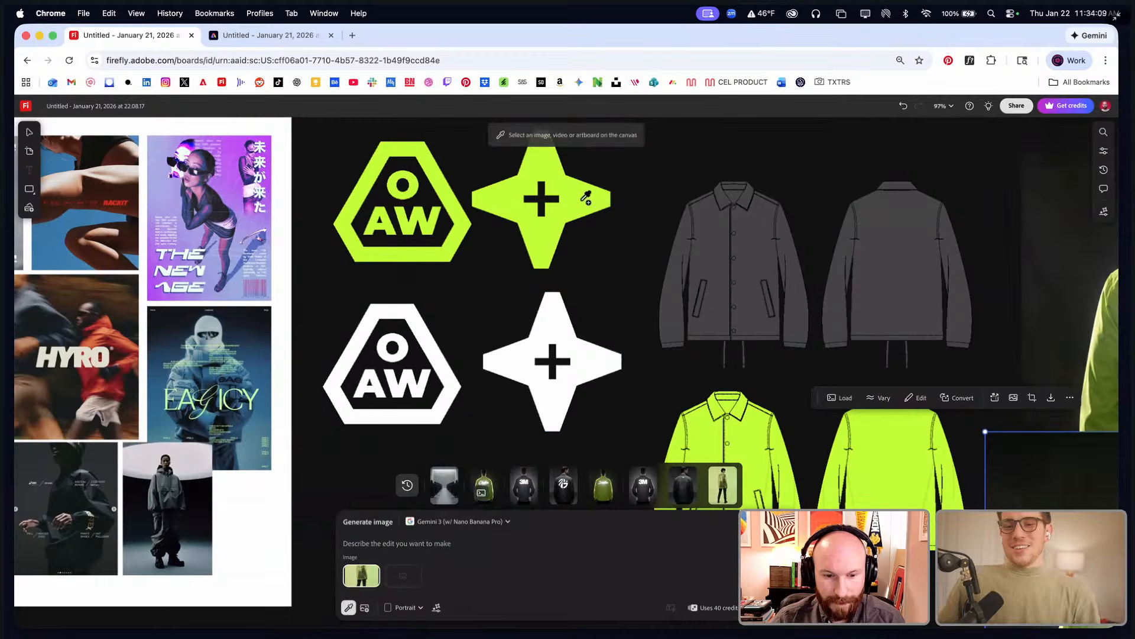
- Add the chartreuse logos as the second reference image and enter the edit prompt "replace the logo with the one in reference."
left_click(562, 213)
left_click(438, 543)
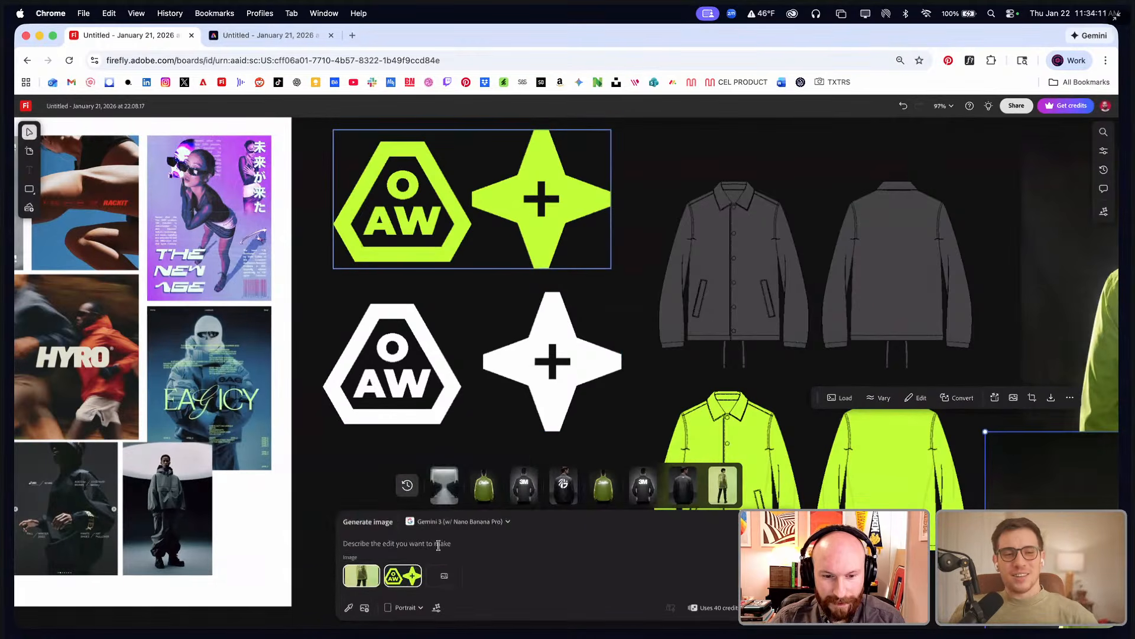
type("replace logo wit")
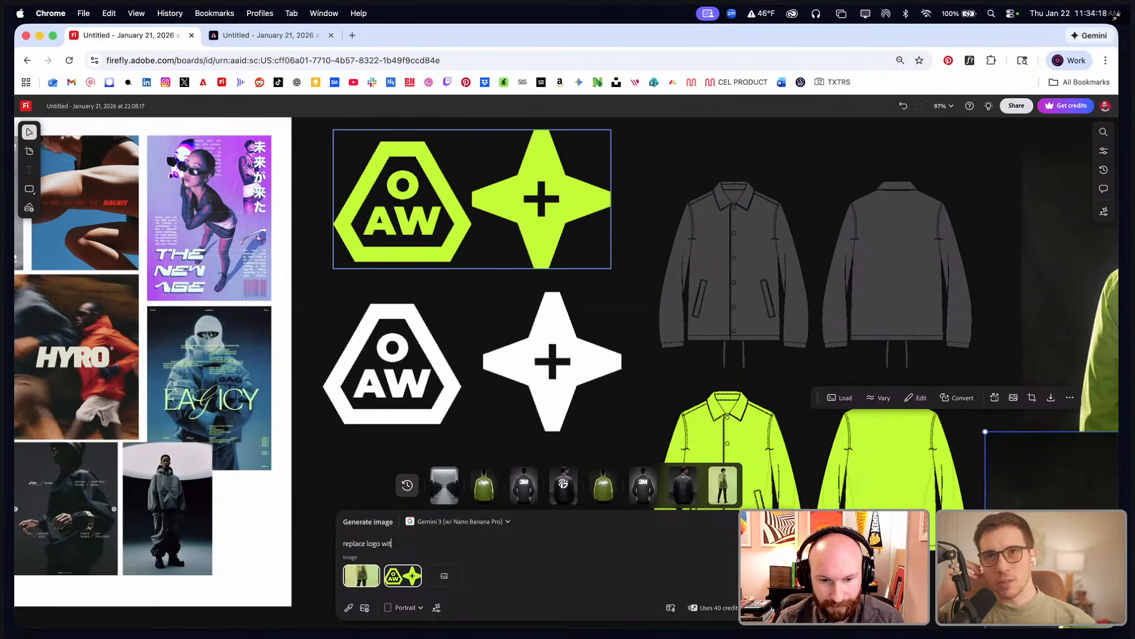
type("ached")
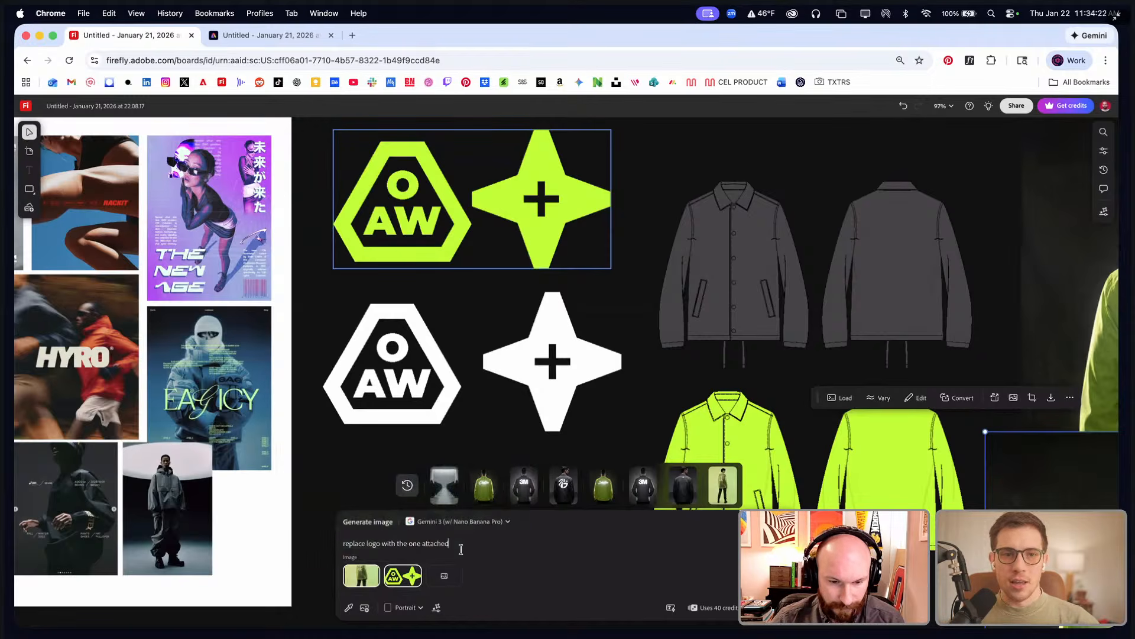
type(" the")
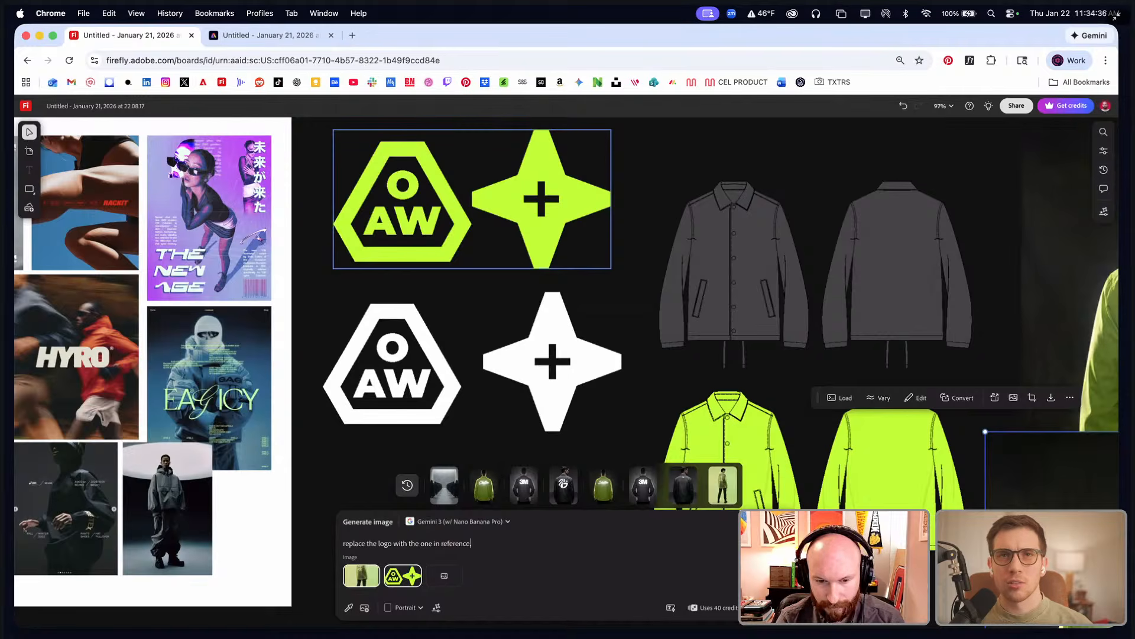
- Generate the logo-replacement edit of the translucent chartreuse jacket photo with Gemini 3 (w/ Nano Banana Pro)
left_click(506, 522)
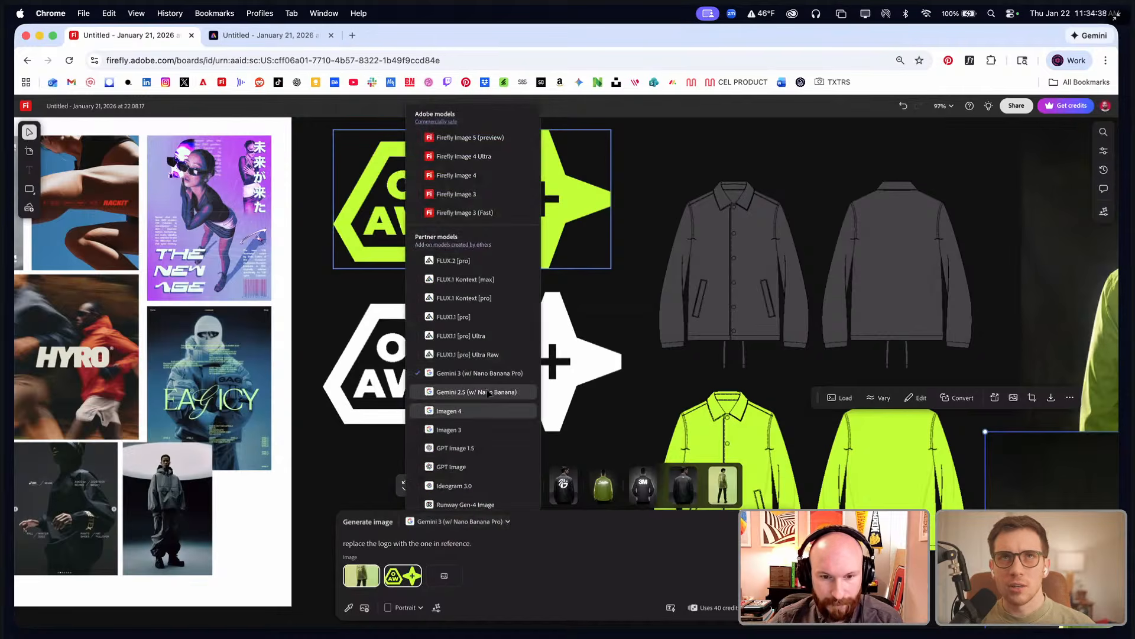
left_click(577, 575)
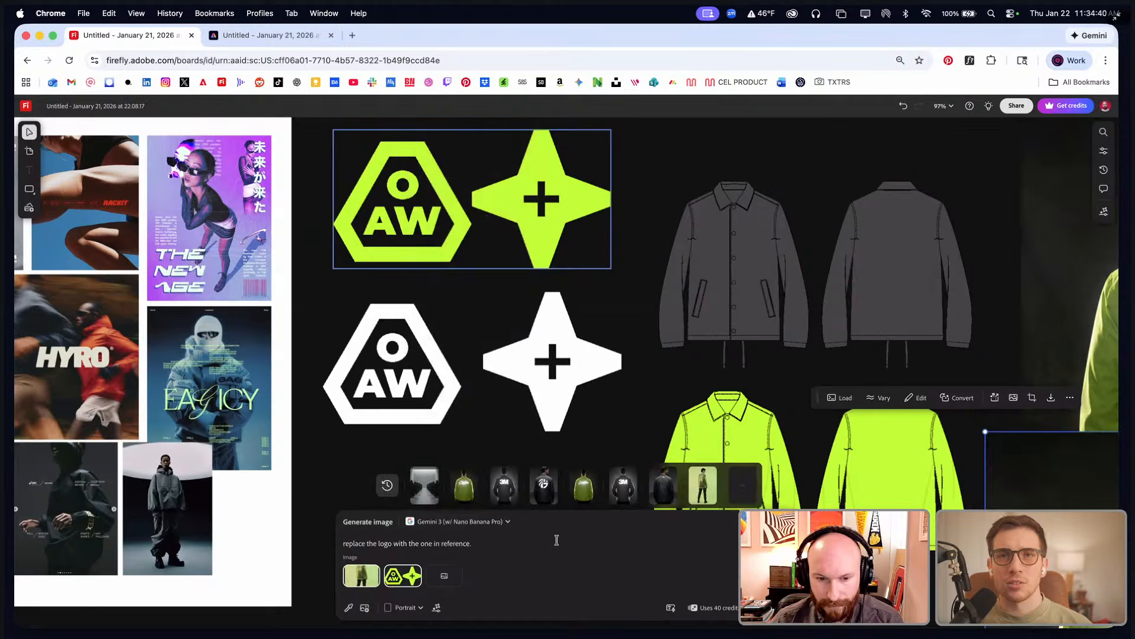
left_click(510, 524)
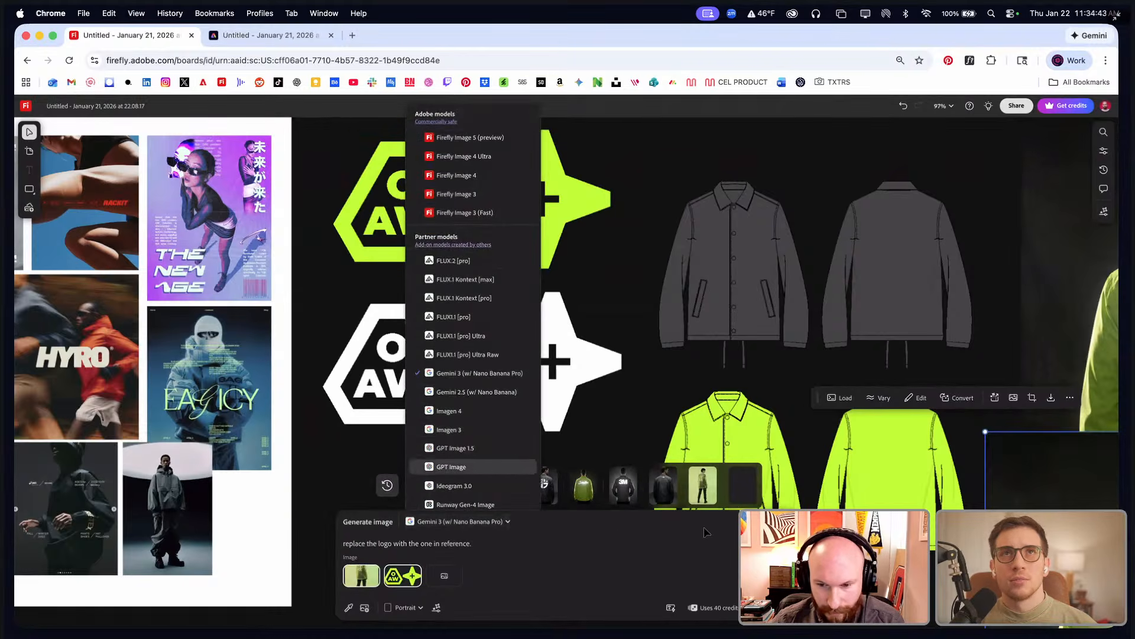
left_click(639, 354)
- Load the prompt and references of the first 3M jacket photo and delete the word before "reflective" from the prompt
scroll(482, 349, "down", 8)
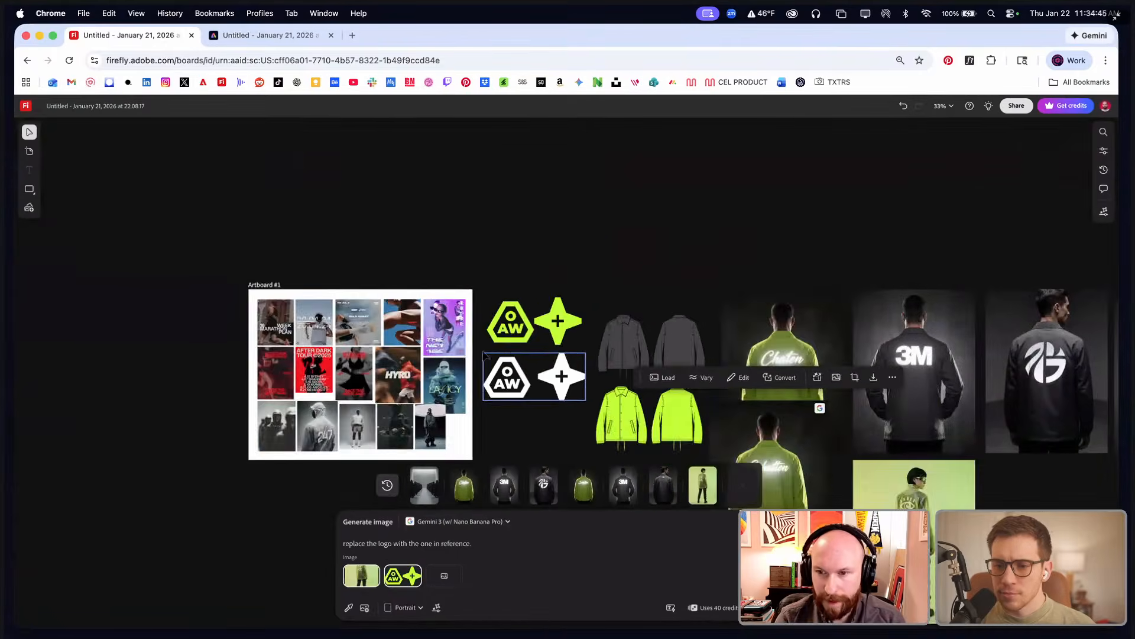
scroll(511, 351, "right", 5)
scroll(511, 350, "down", 1)
left_click(832, 315)
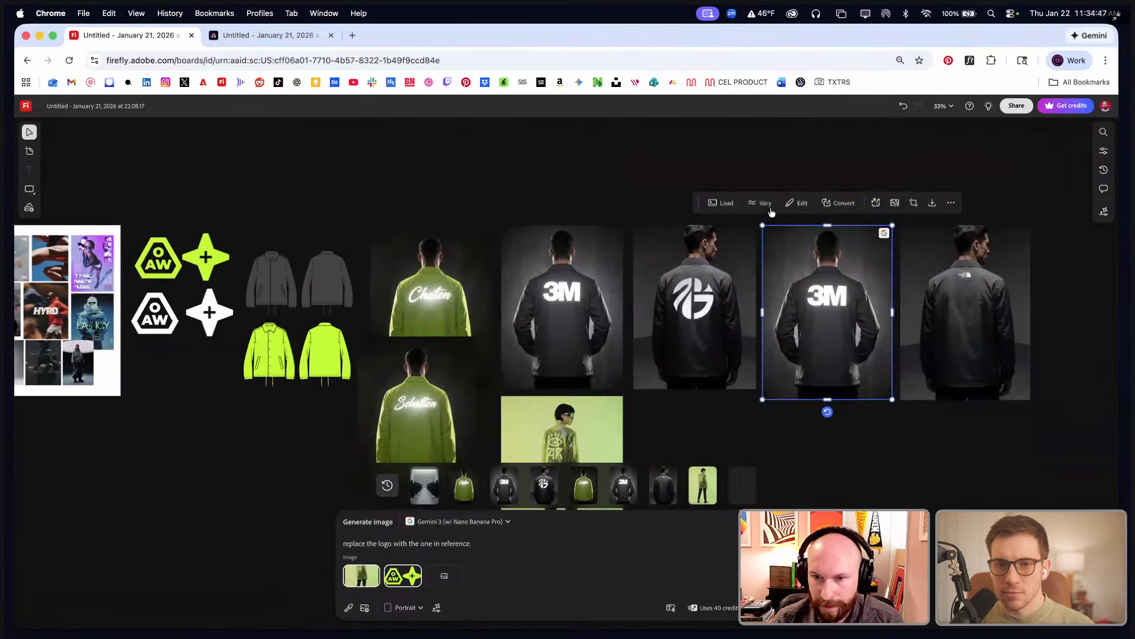
left_click(559, 278)
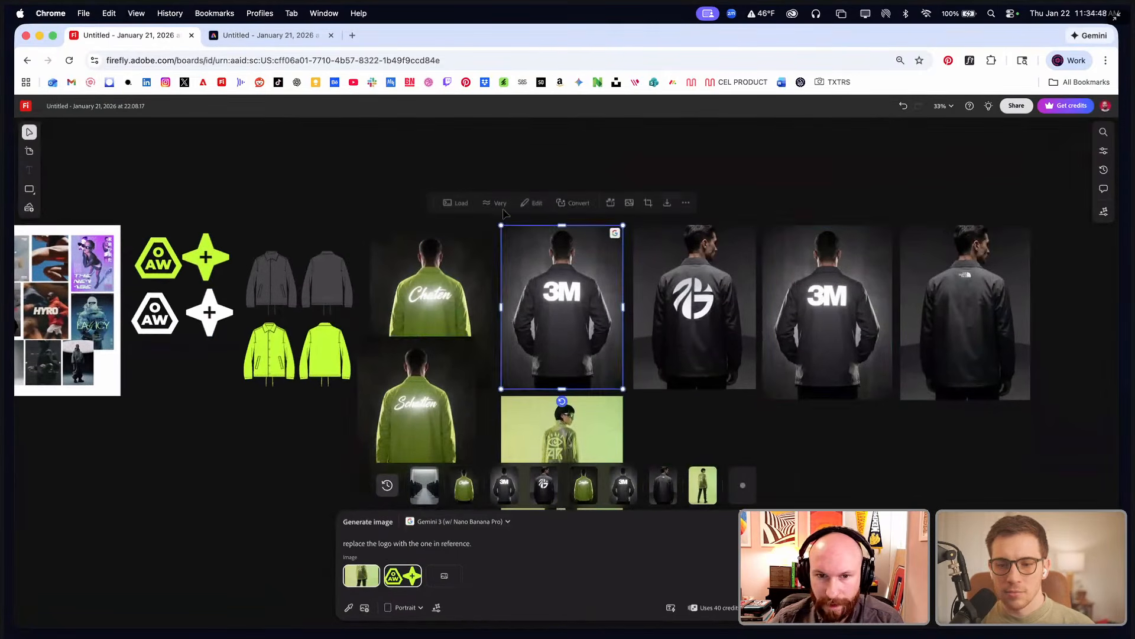
left_click(456, 203)
left_click_drag(369, 544, 362, 543)
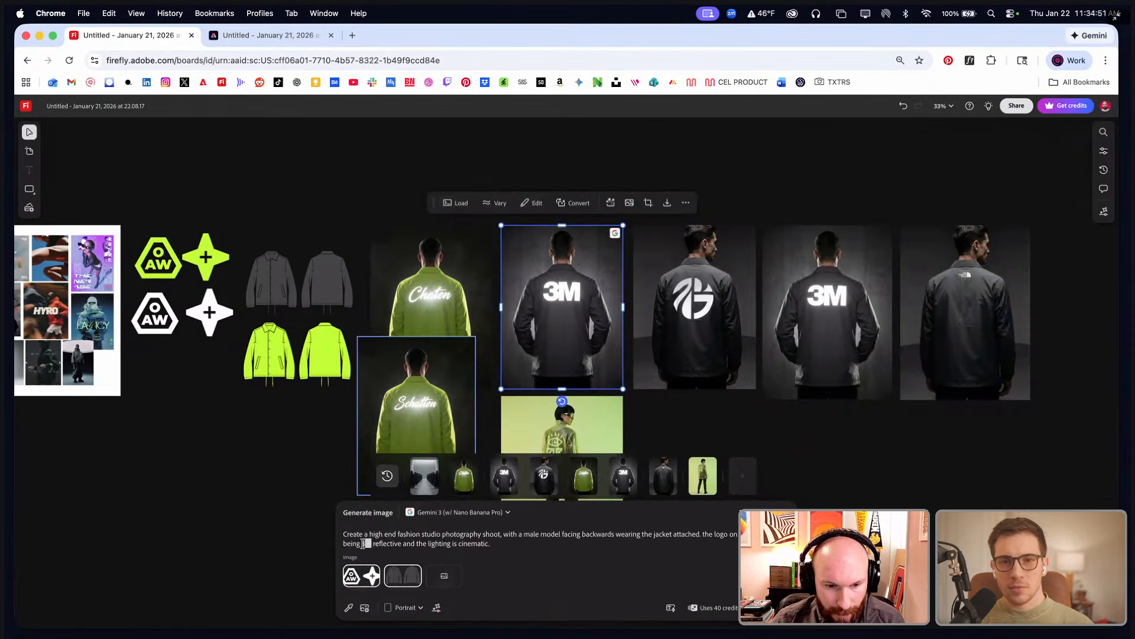
key("BackSpace")
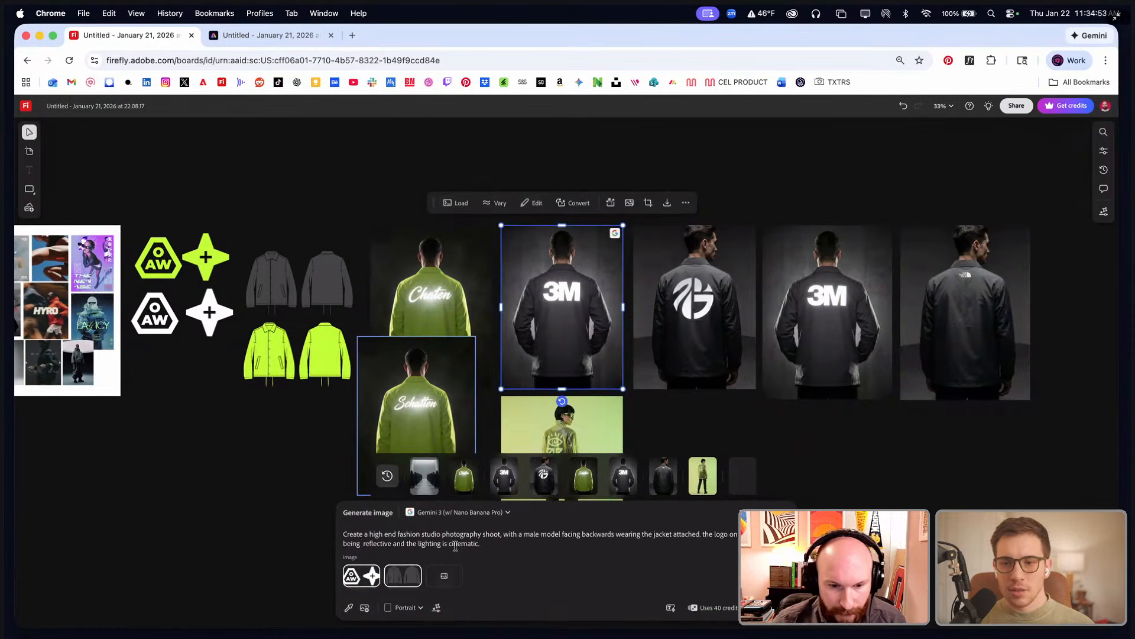
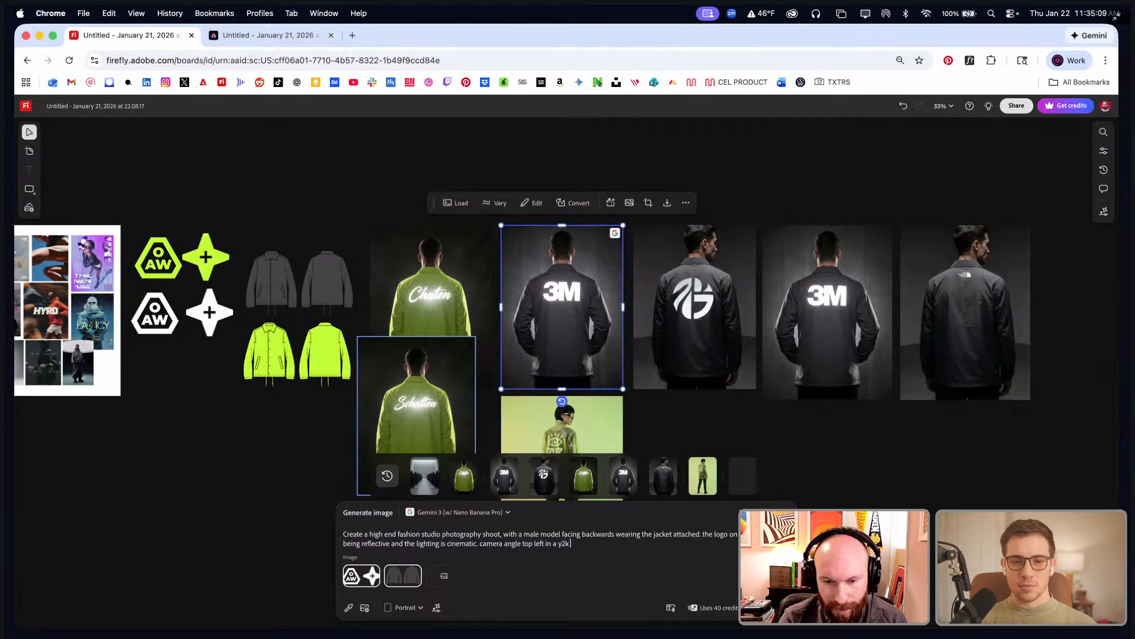
- Extend the prompt with "camera angle top left in a y2k vibe. soft glow around the model slight blur" and generate the image
type("vibe")
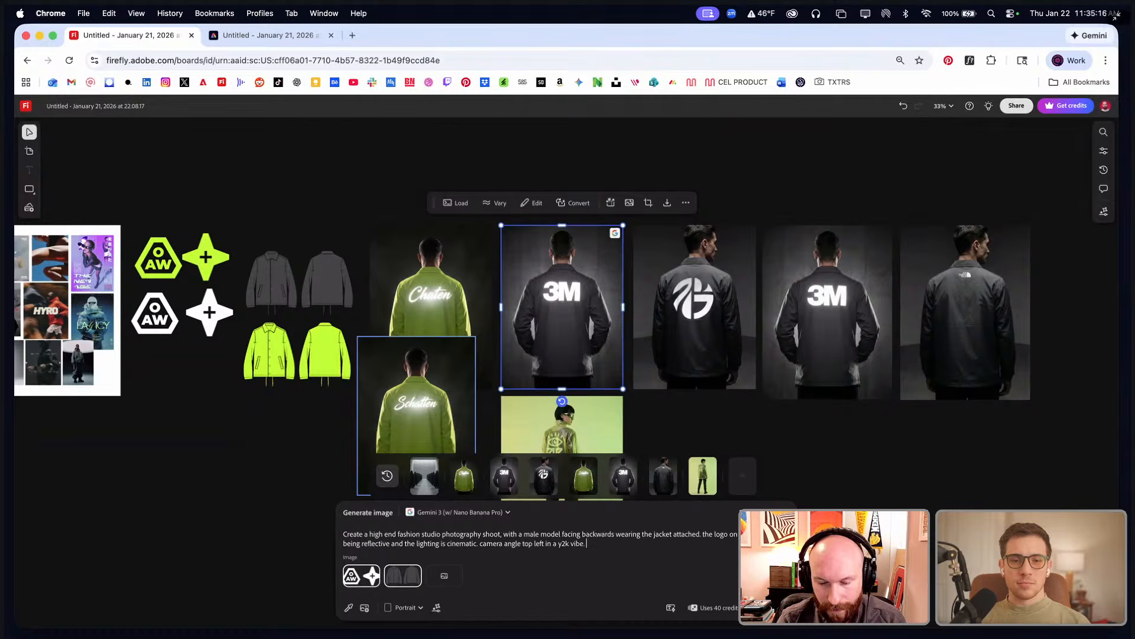
type(". soft flow arou")
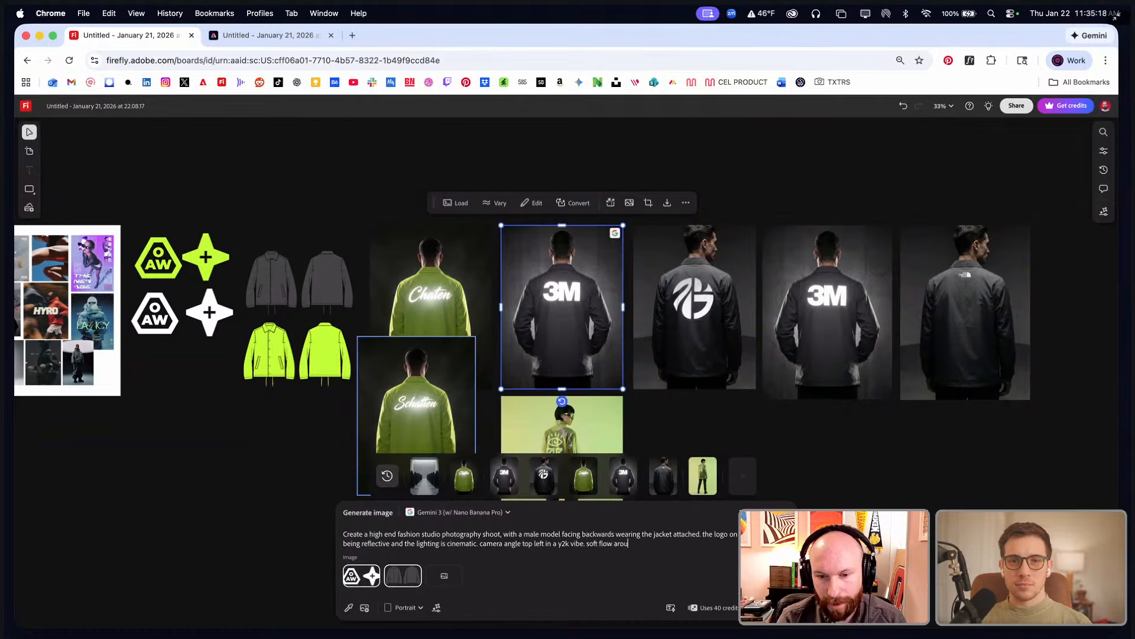
type("nd the model")
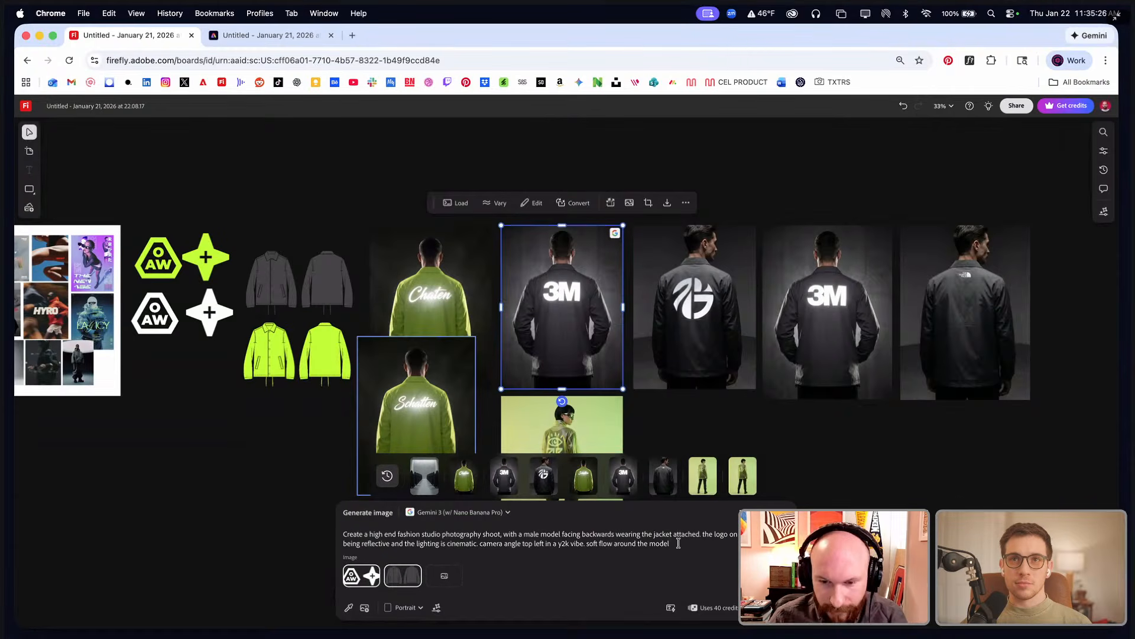
left_click(601, 543)
key("BackSpace")
type("g")
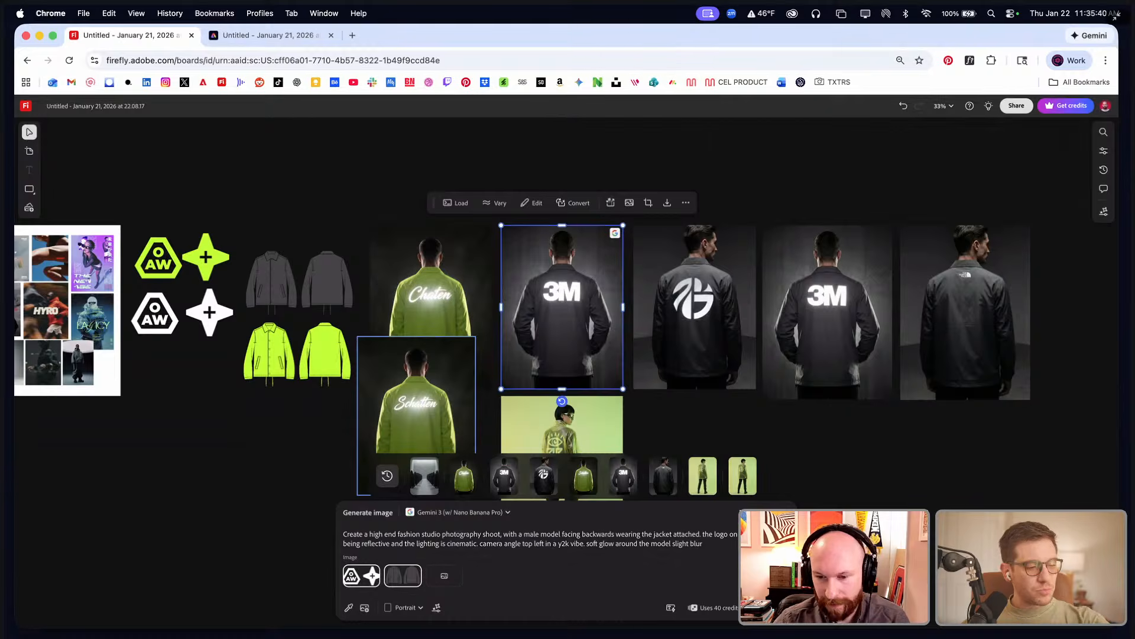
key("Return")
- Place the generated translucent jacket photo with the OAW logo on the board and shrink it to fit beneath the chartreuse jacket drawings
left_click_drag(714, 463, 729, 406)
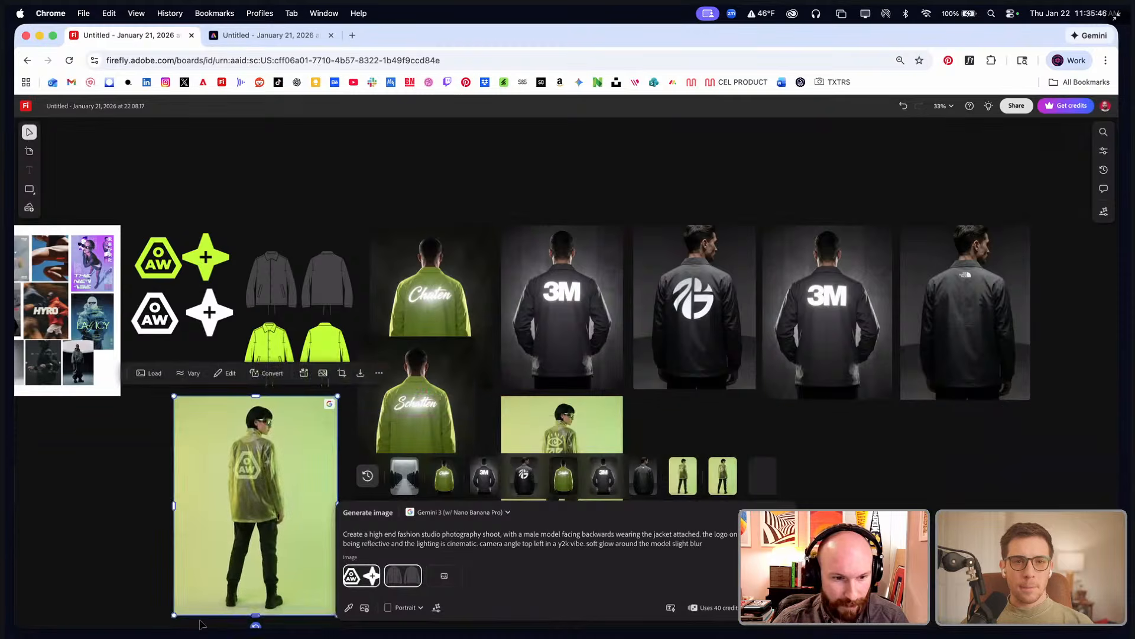
left_click_drag(175, 616, 206, 571)
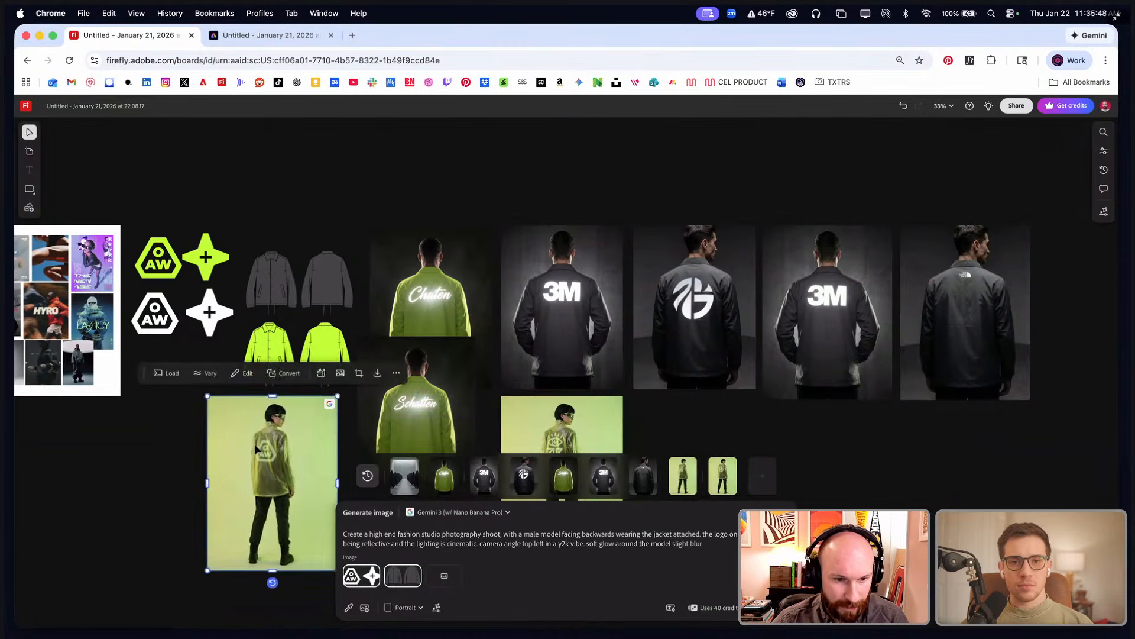
scroll(256, 444, "up", 10)
scroll(255, 442, "down", 5)
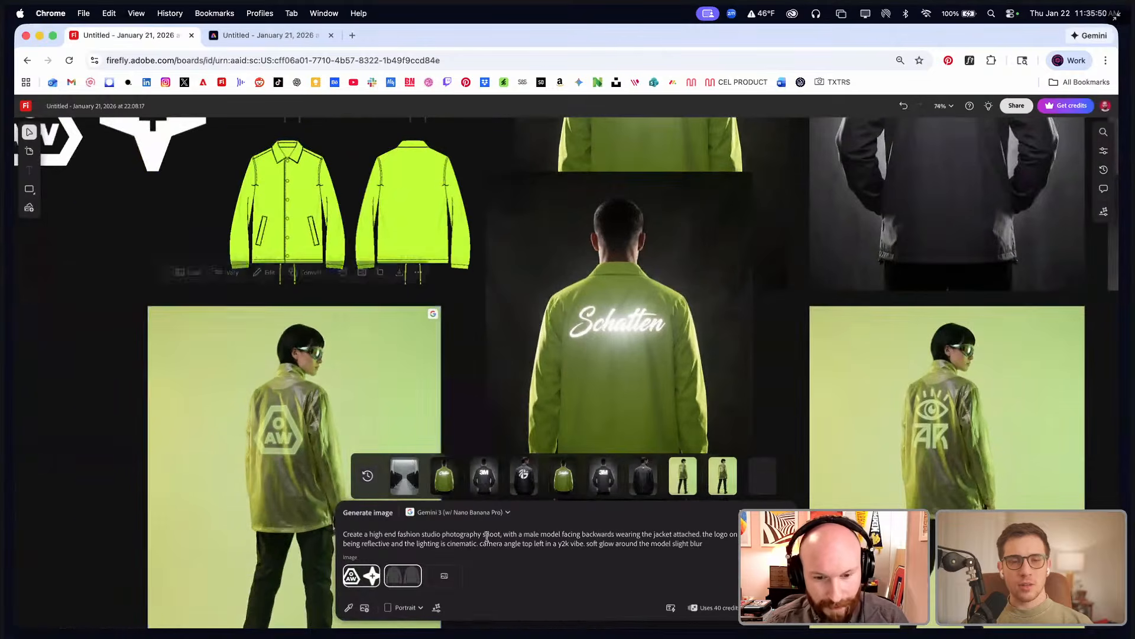
- Switch the image generation model to Firefly Image 5 (preview)
left_click(509, 513)
scroll(507, 424, "down", 1)
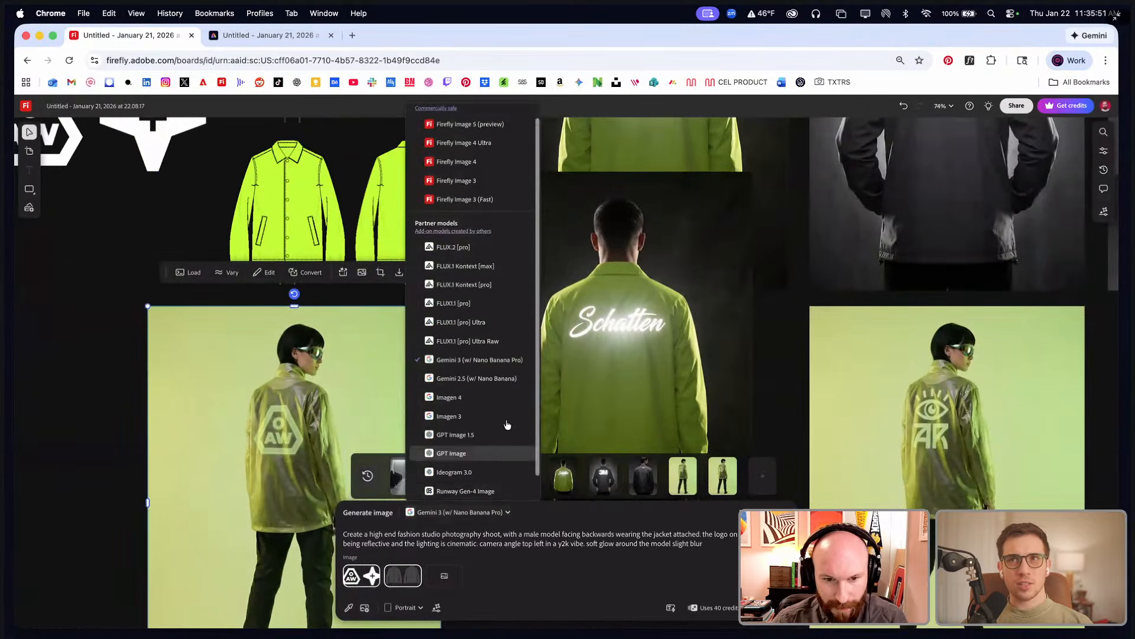
scroll(507, 422, "down", 1)
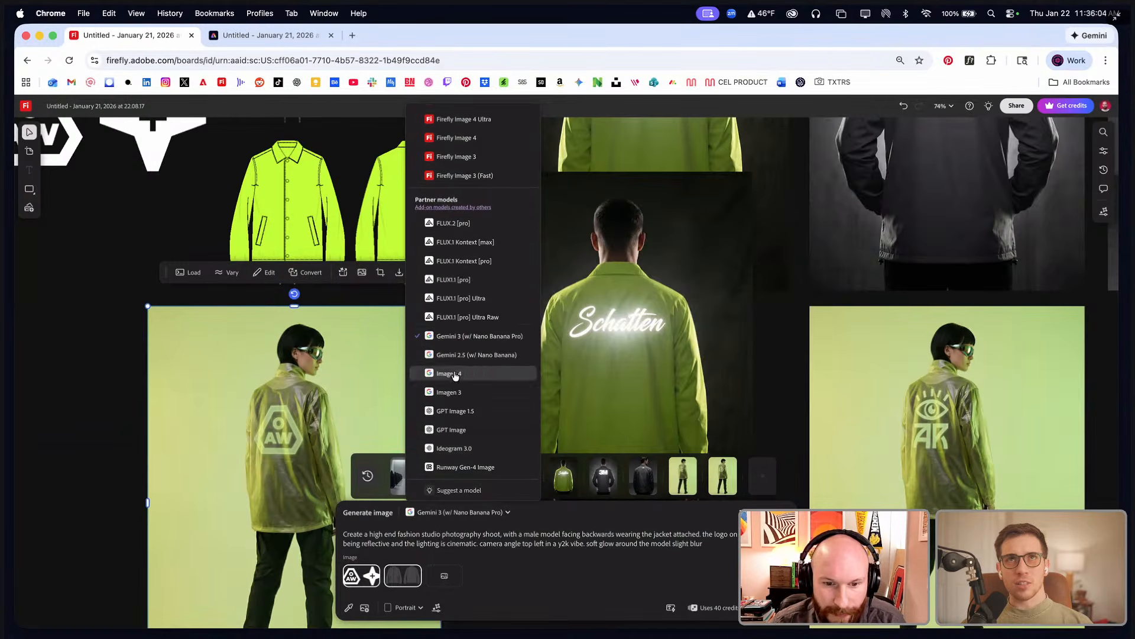
scroll(447, 254, "up", 2)
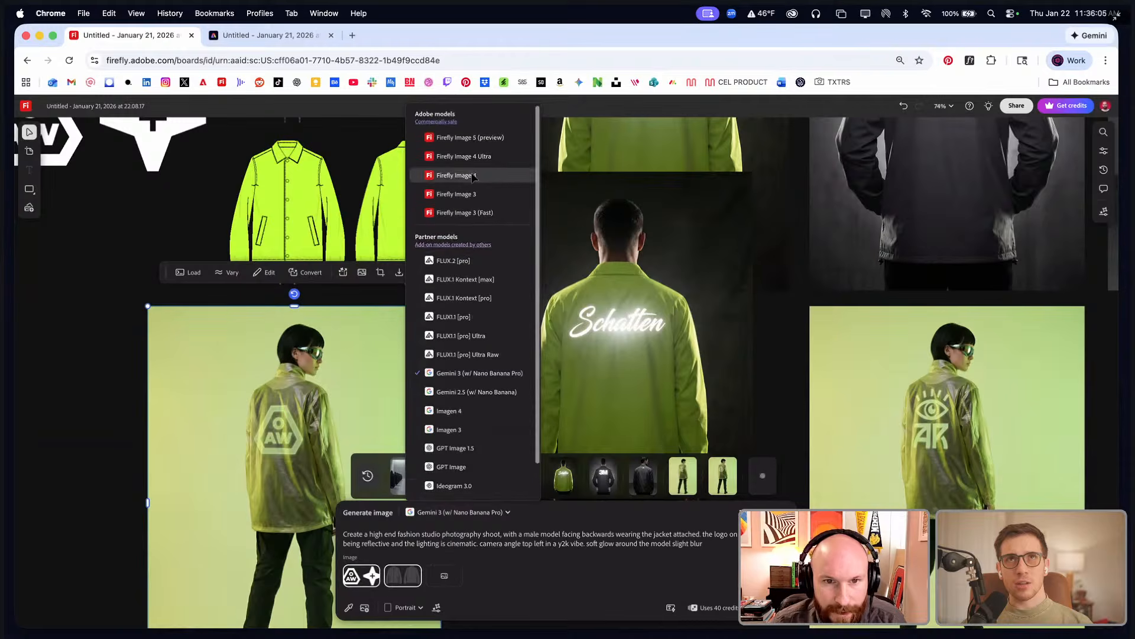
left_click(478, 140)
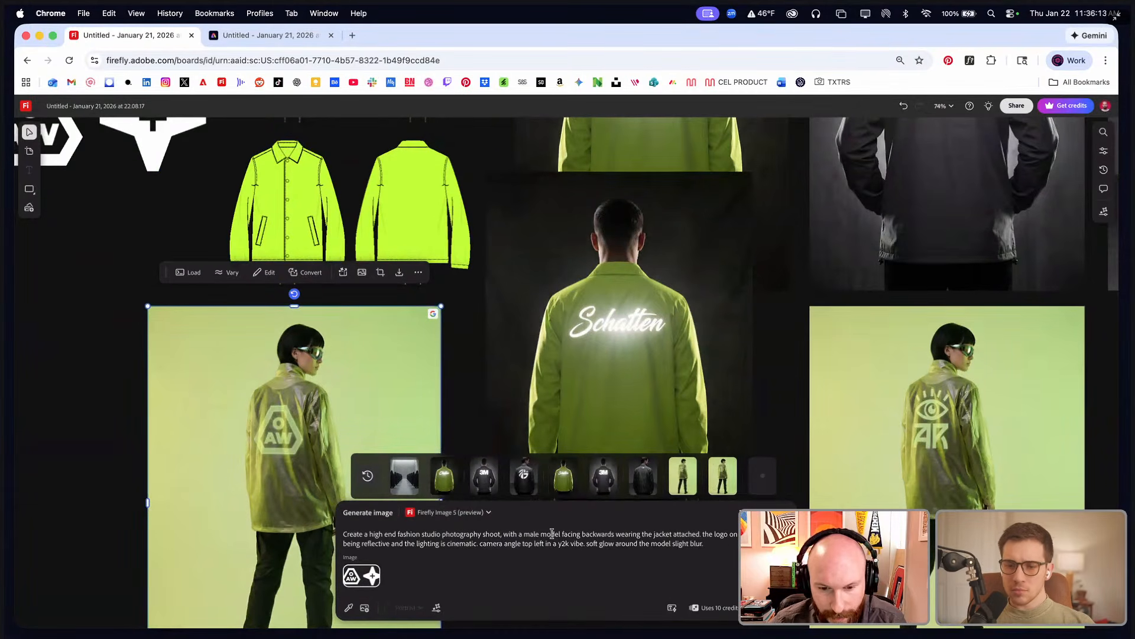
- Revise the prompt to a female model wearing a green chartreuse jacket, remove "attached", and generate the image
left_click(524, 534)
type("fe")
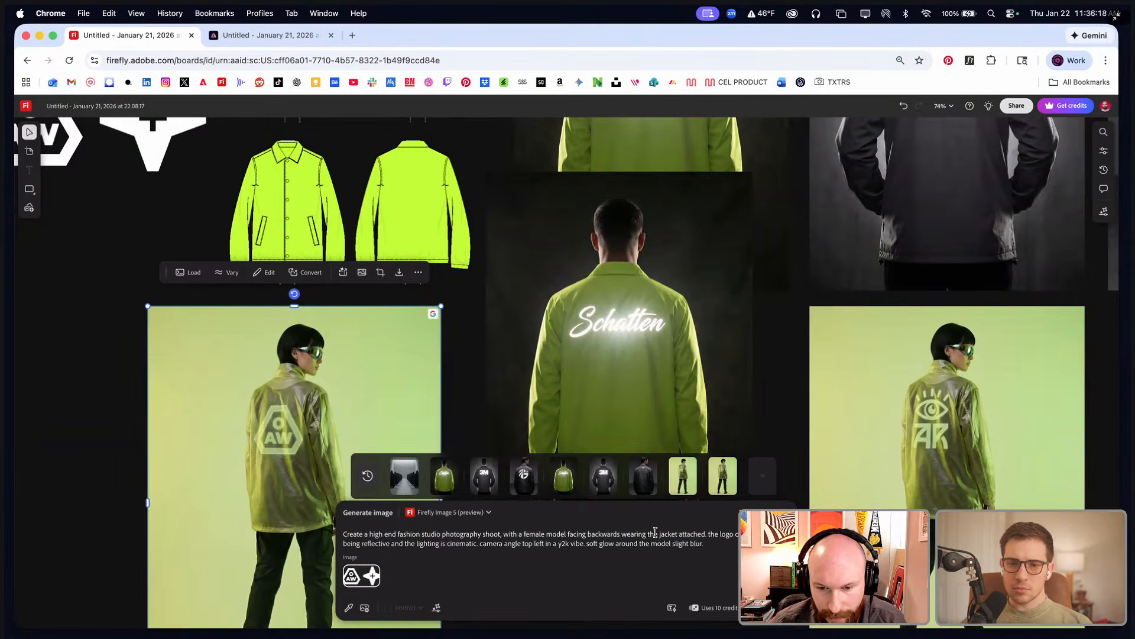
left_click_drag(655, 534, 644, 534)
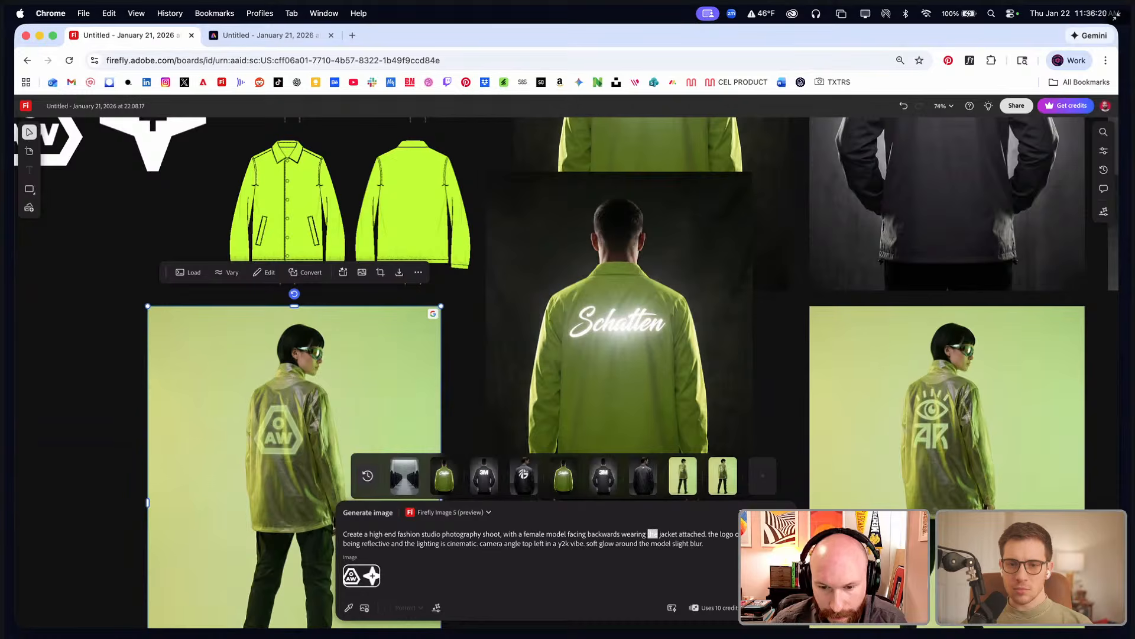
type("a green ")
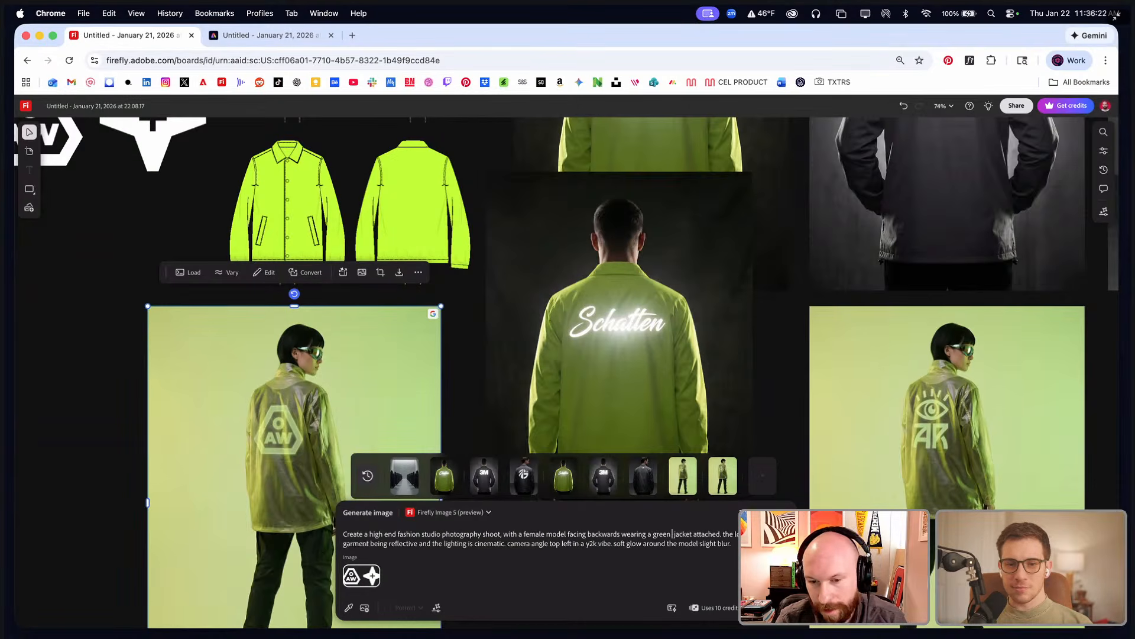
type("chartr")
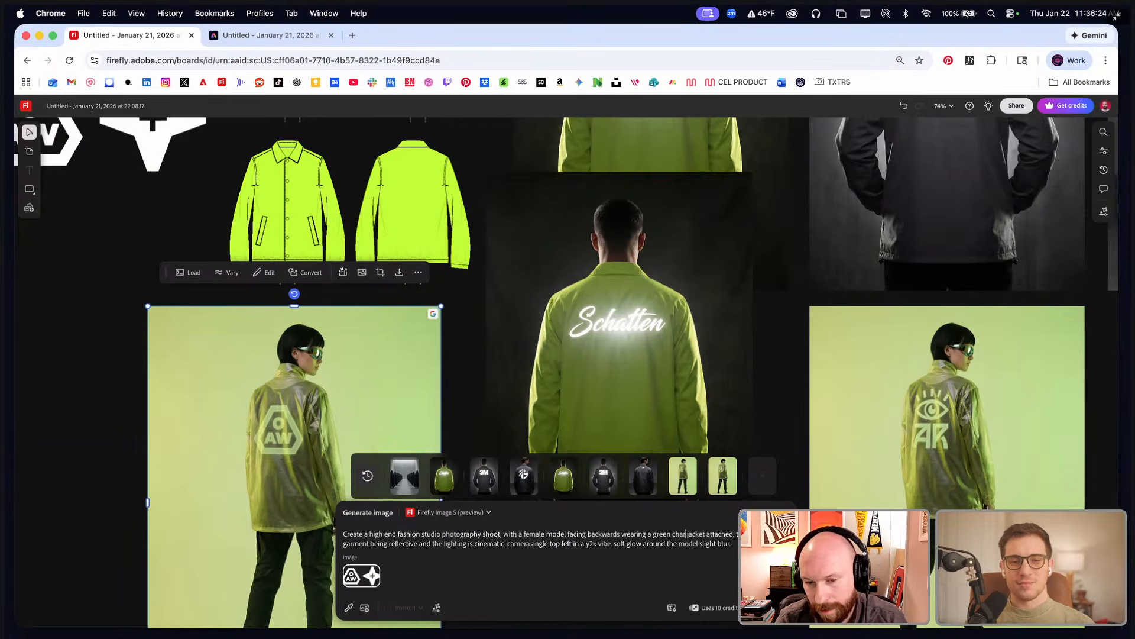
type("euse")
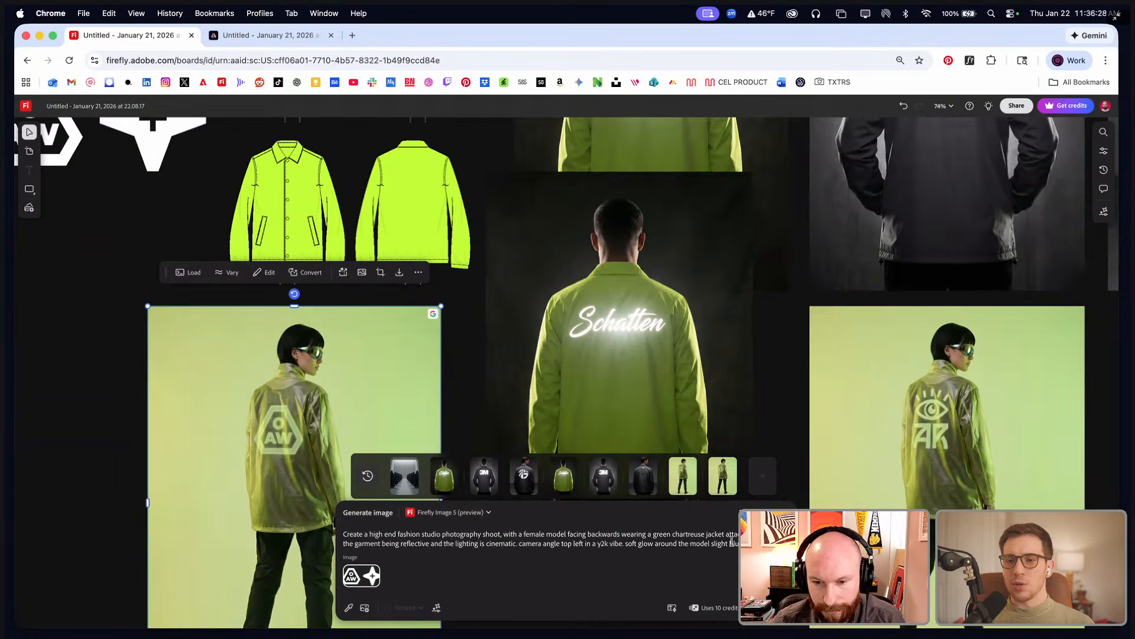
left_click_drag(727, 534, 749, 534)
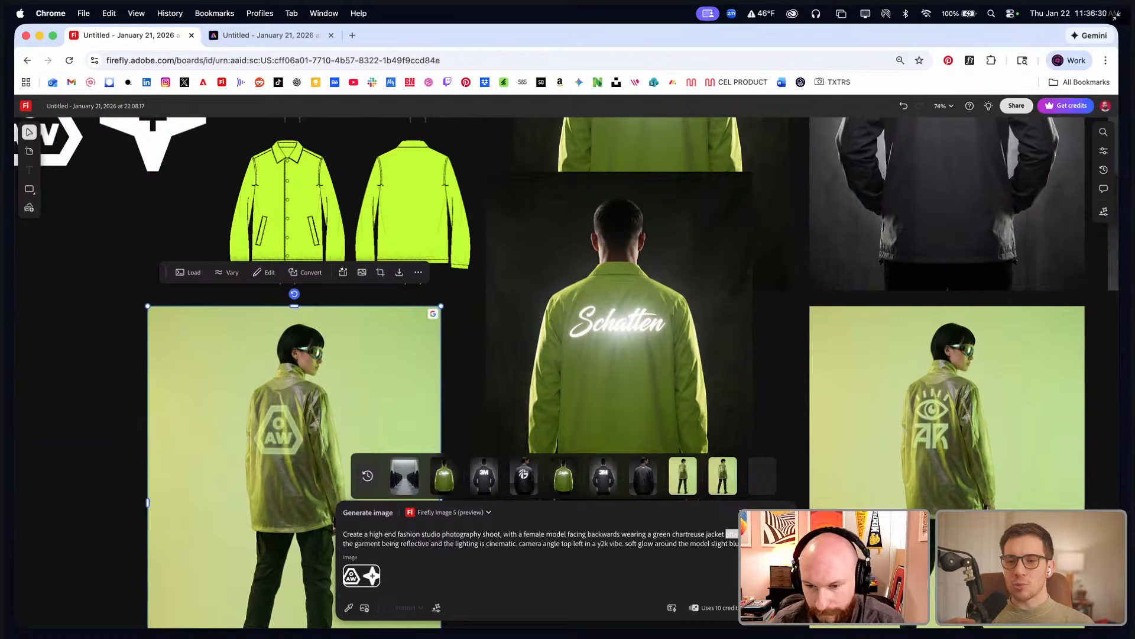
key("BackSpace")
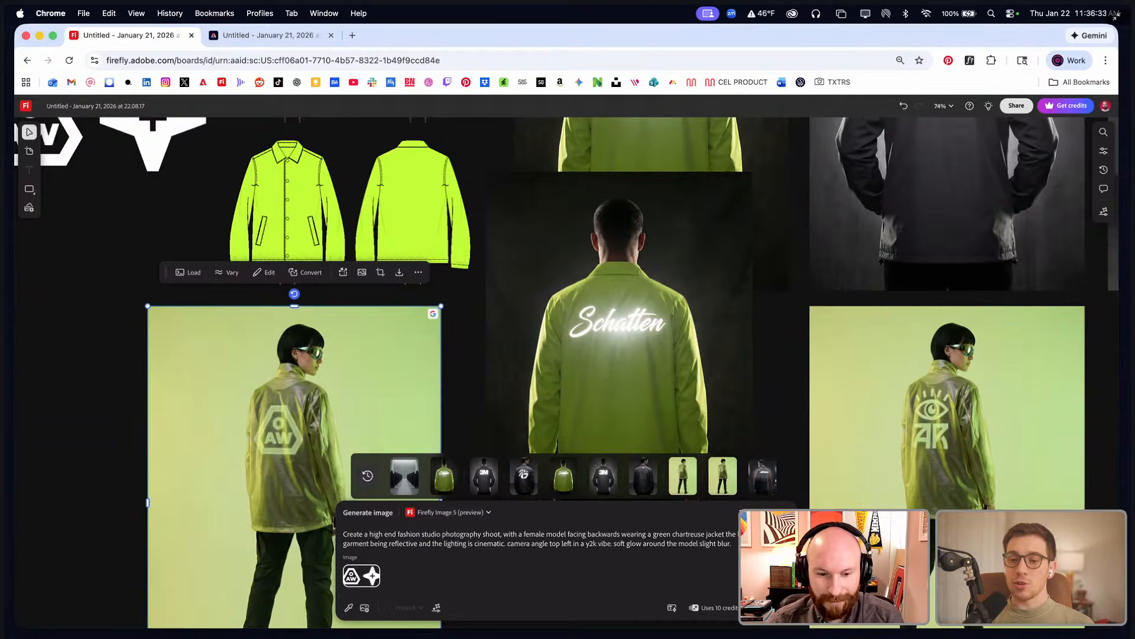
- Place the generated dark elrious jacket photo on the board and shrink it to fit beside the translucent chartreuse AR jacket photo
scroll(683, 333, "down", 10)
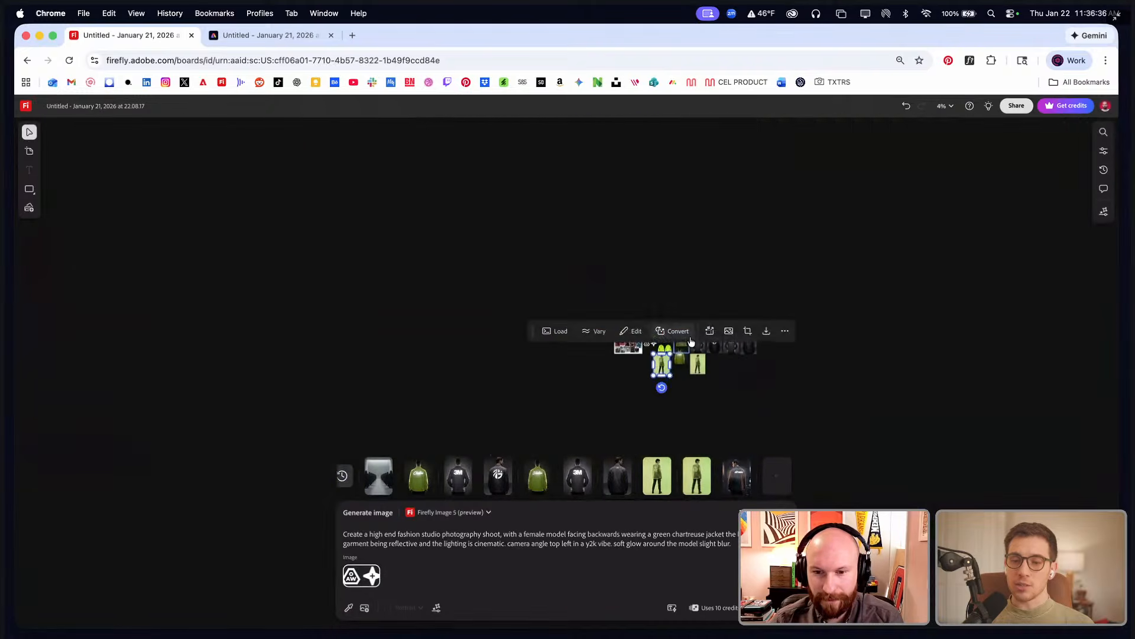
scroll(691, 341, "up", 10)
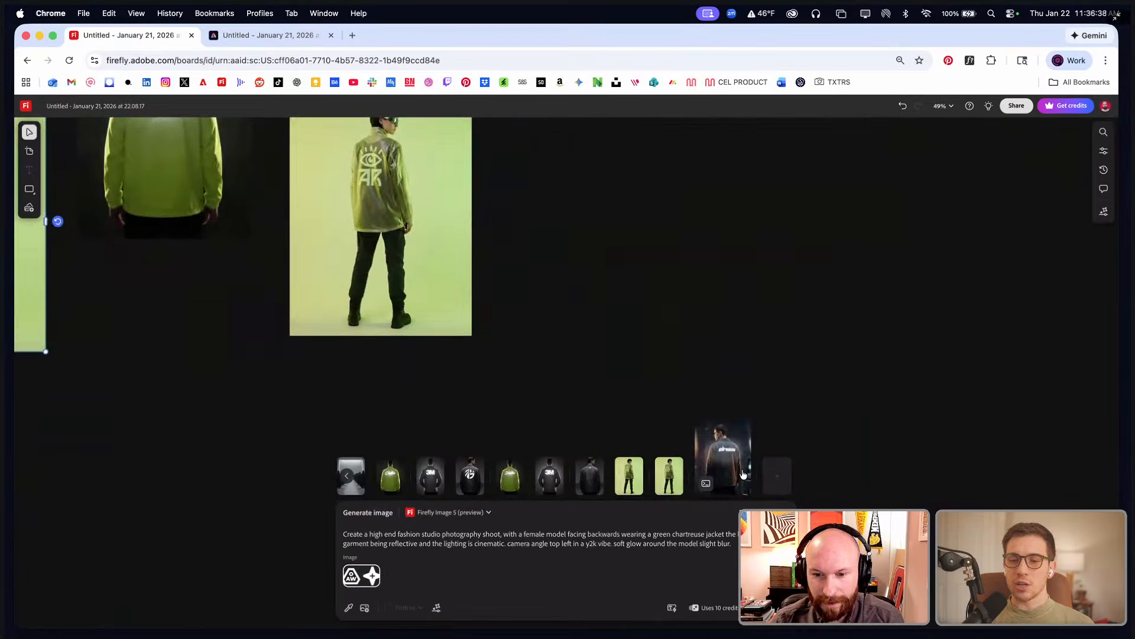
left_click(743, 473)
mouse_move(970, 145)
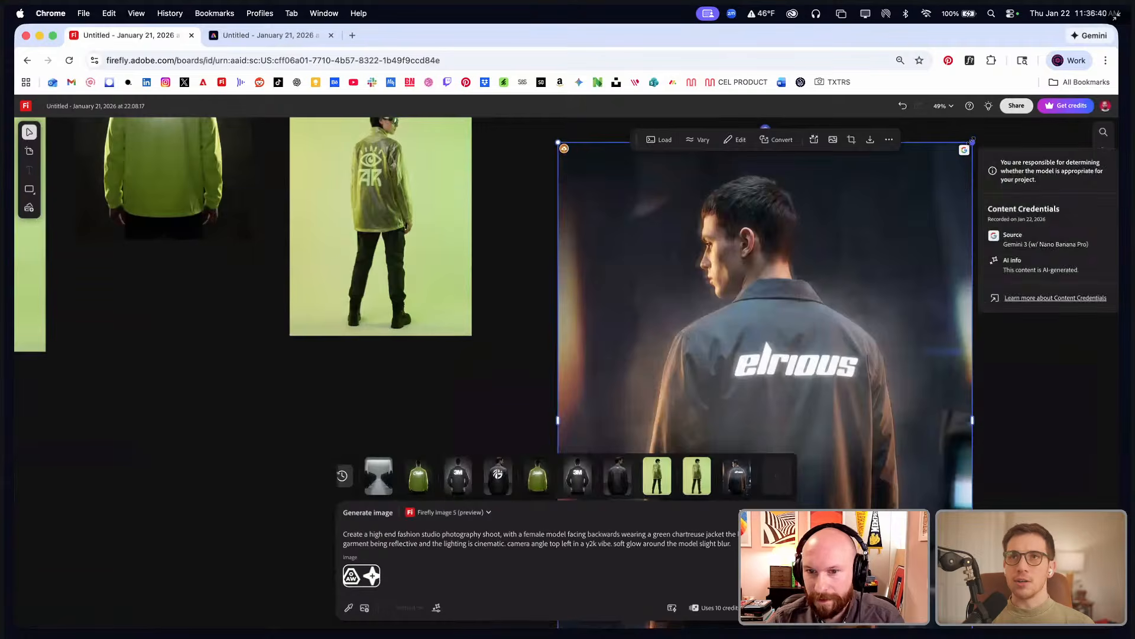
left_click_drag(972, 142, 883, 261)
scroll(810, 359, "up", 2)
left_click_drag(809, 367, 649, 202)
scroll(651, 205, "down", 2)
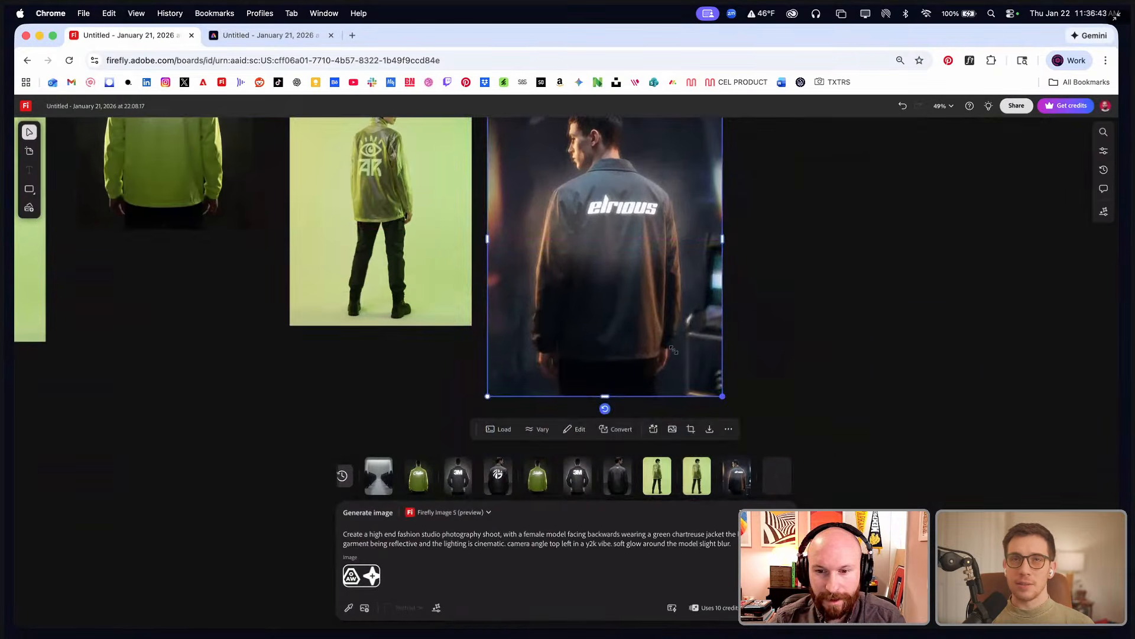
left_click_drag(673, 350, 672, 326)
scroll(677, 343, "up", 2)
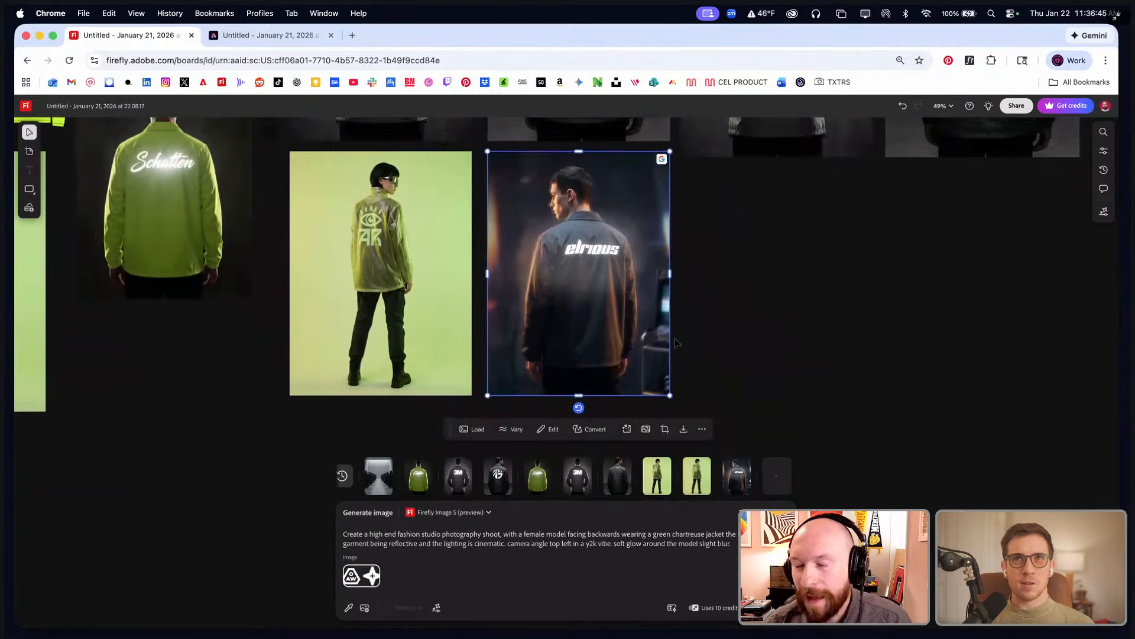
scroll(677, 343, "up", 2)
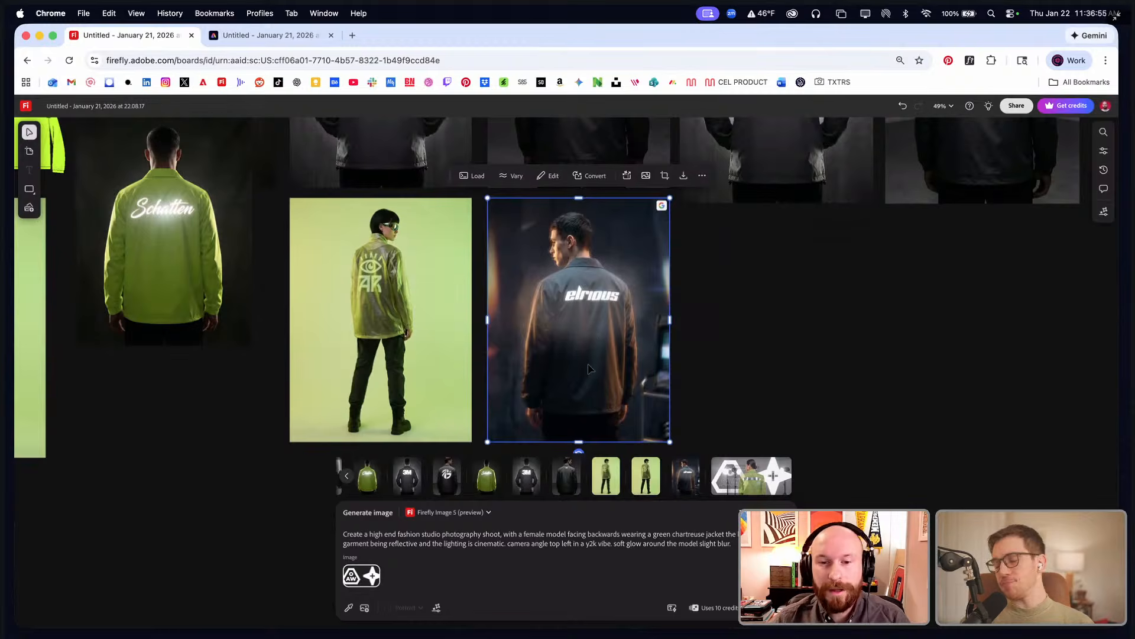
scroll(588, 368, "up", 1)
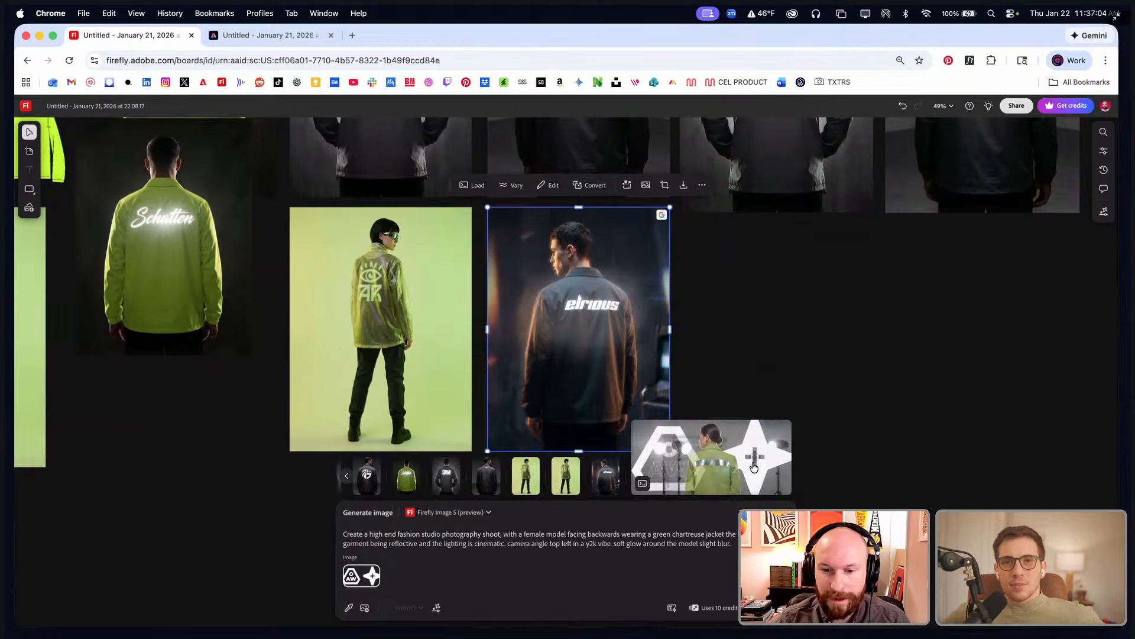
mouse_move(379, 573)
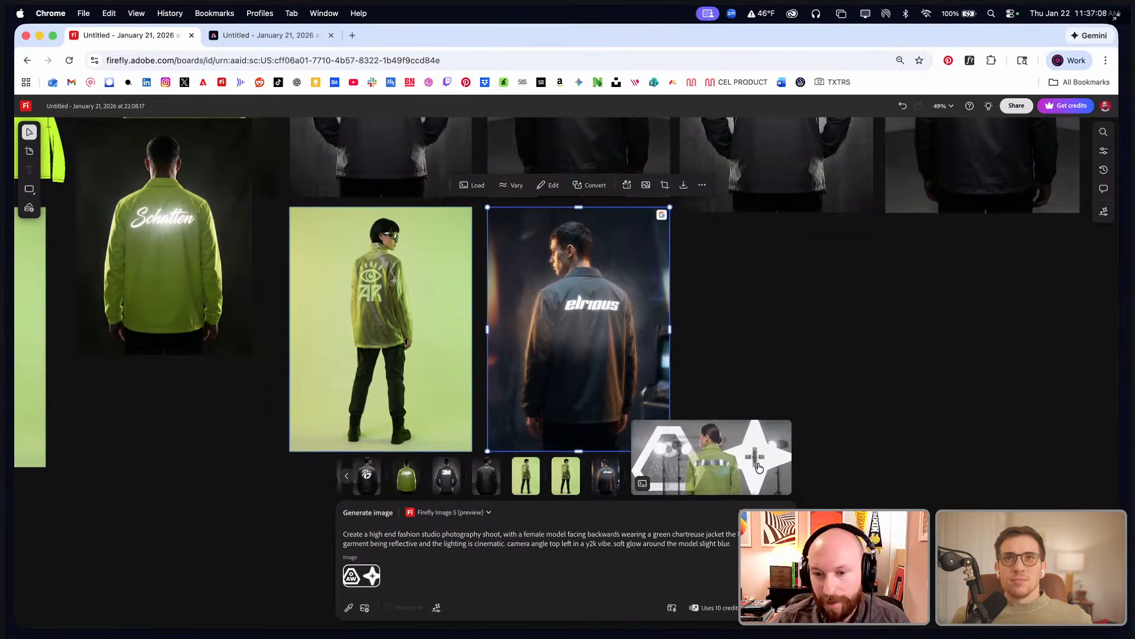
- Place the generated green jacket photo with the oversized OAW and star logos beside the dark elrious jacket photo and inspect it closely
left_click_drag(751, 476, 681, 222)
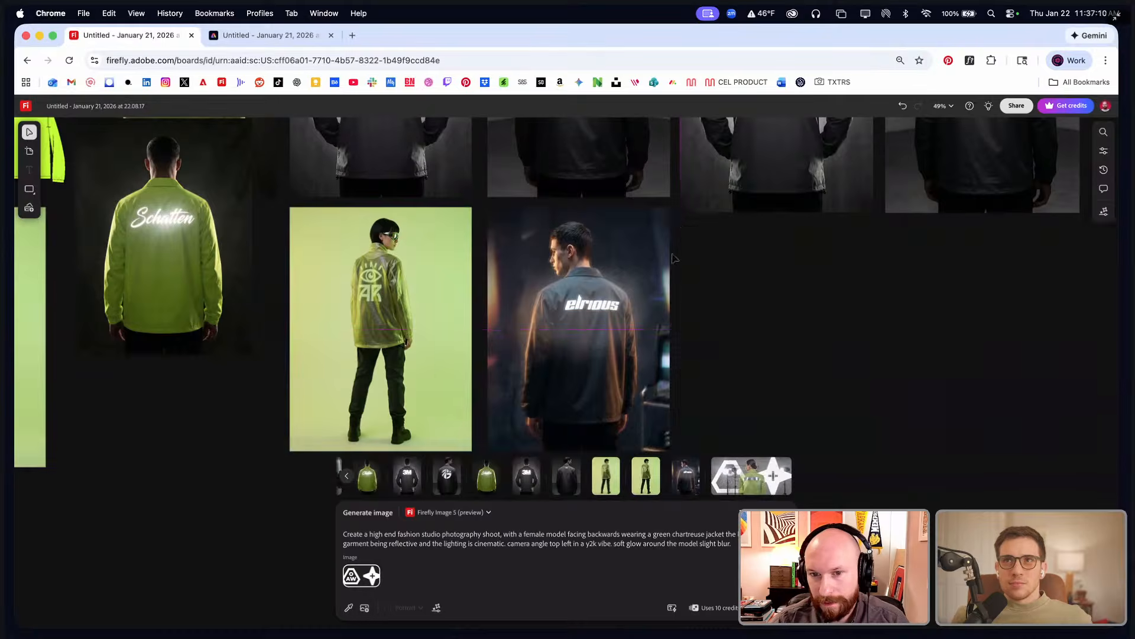
scroll(675, 264, "right", 3)
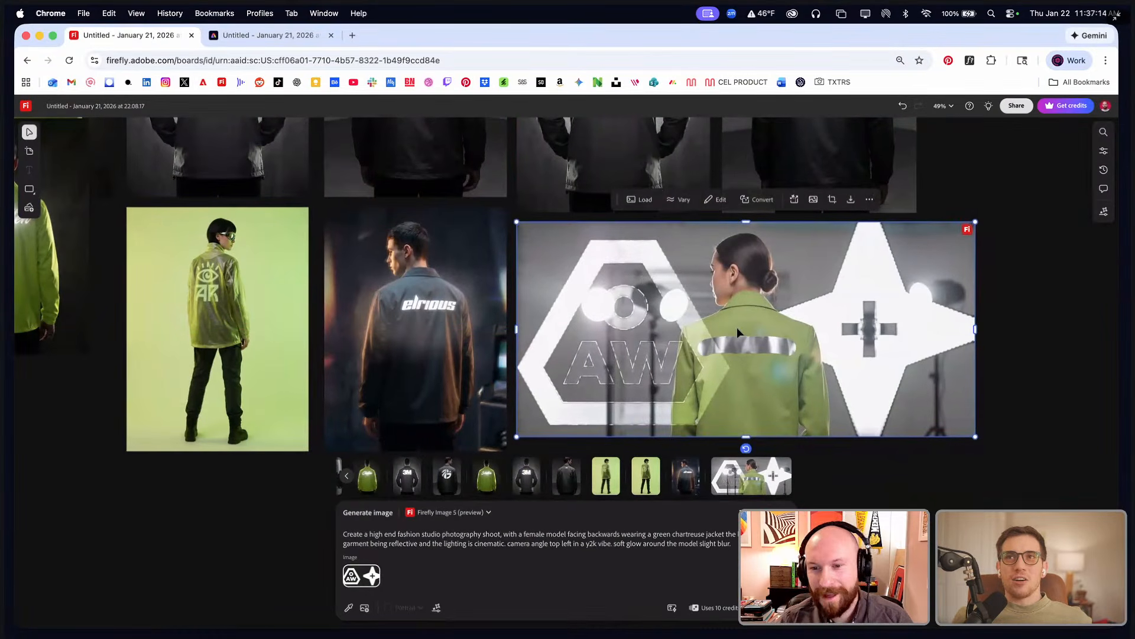
scroll(680, 320, "left", 1)
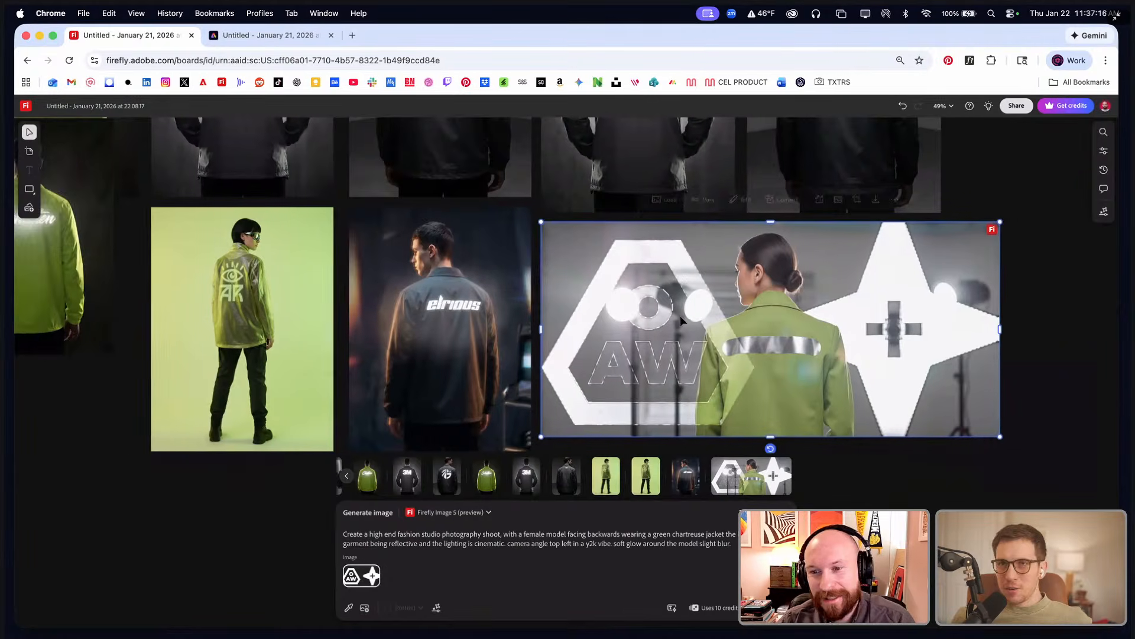
scroll(681, 320, "right", 2)
scroll(681, 320, "down", 1)
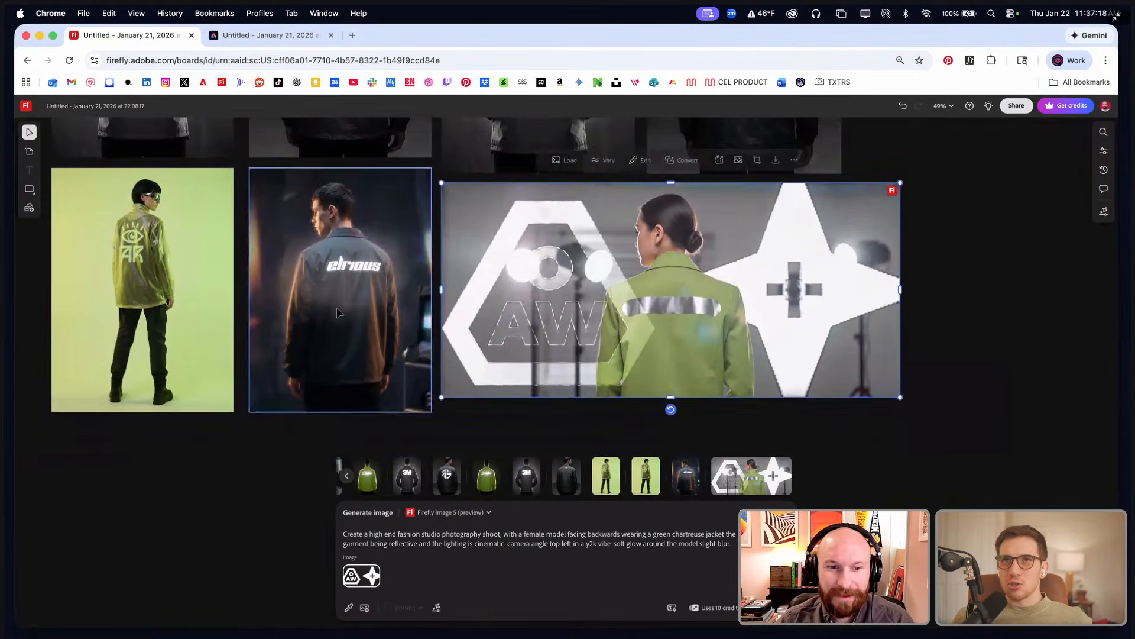
scroll(777, 266, "up", 3)
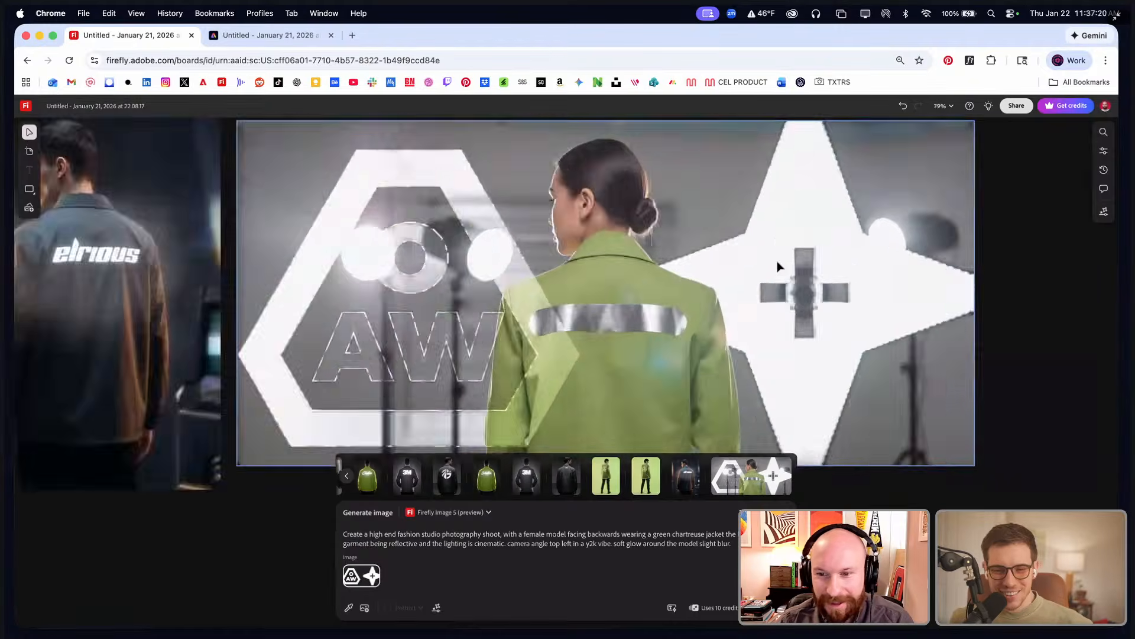
scroll(777, 266, "up", 2)
scroll(778, 264, "down", 5)
scroll(646, 363, "up", 3)
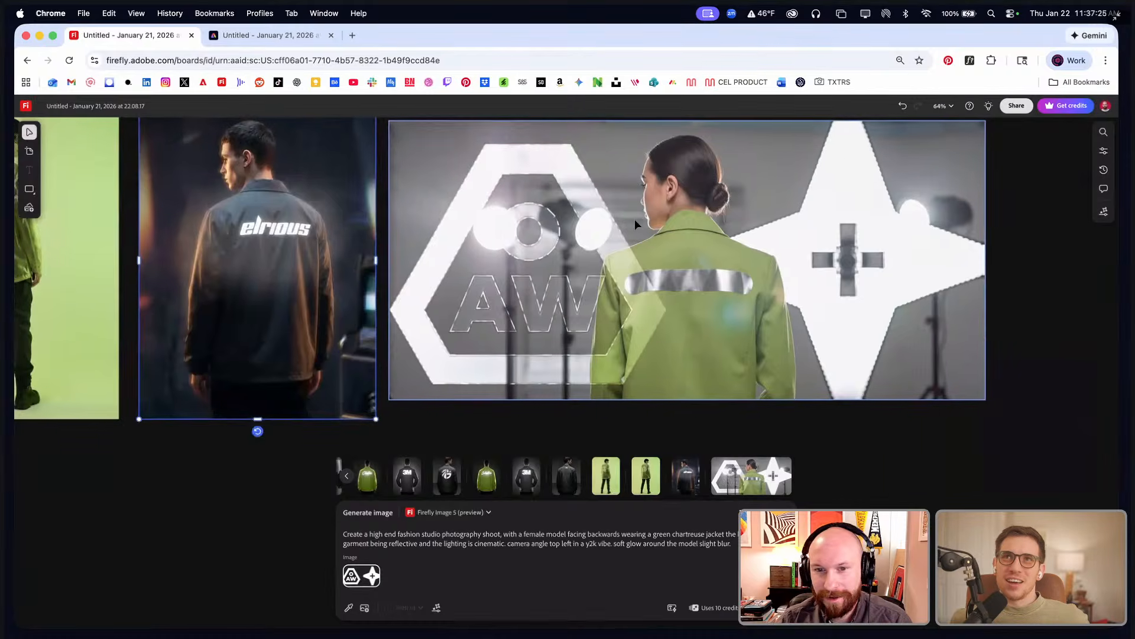
- Open the dark elrious jacket photo for editing with Gemini 3 (w/ Nano Banana Pro) and set the aspect ratio to Portrait
scroll(633, 224, "left", 5)
scroll(638, 227, "up", 2)
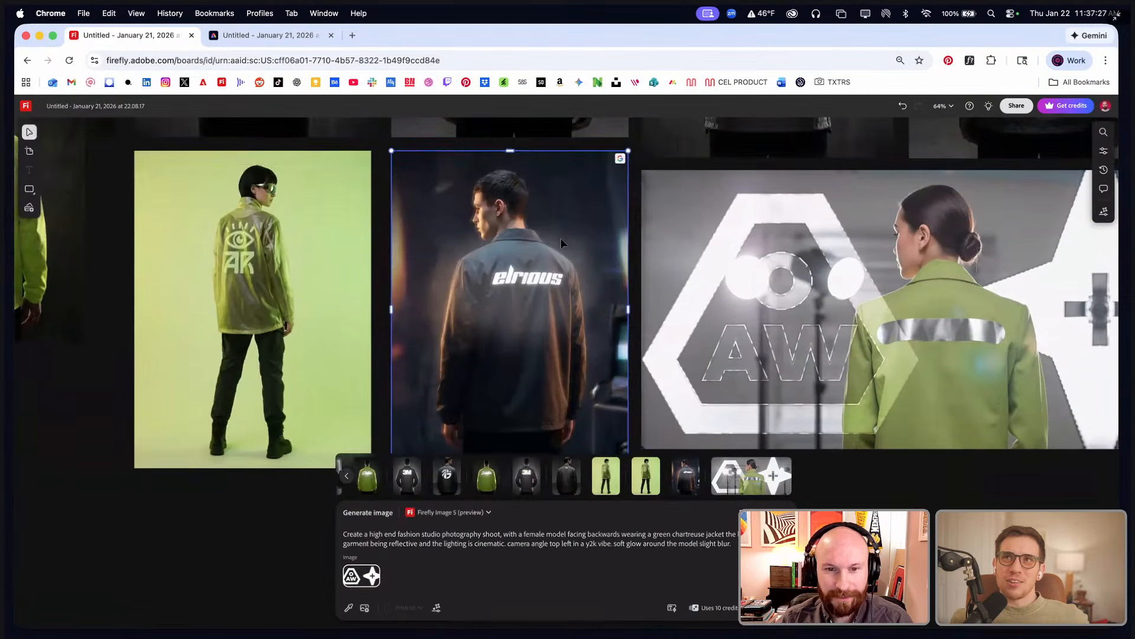
left_click(481, 428)
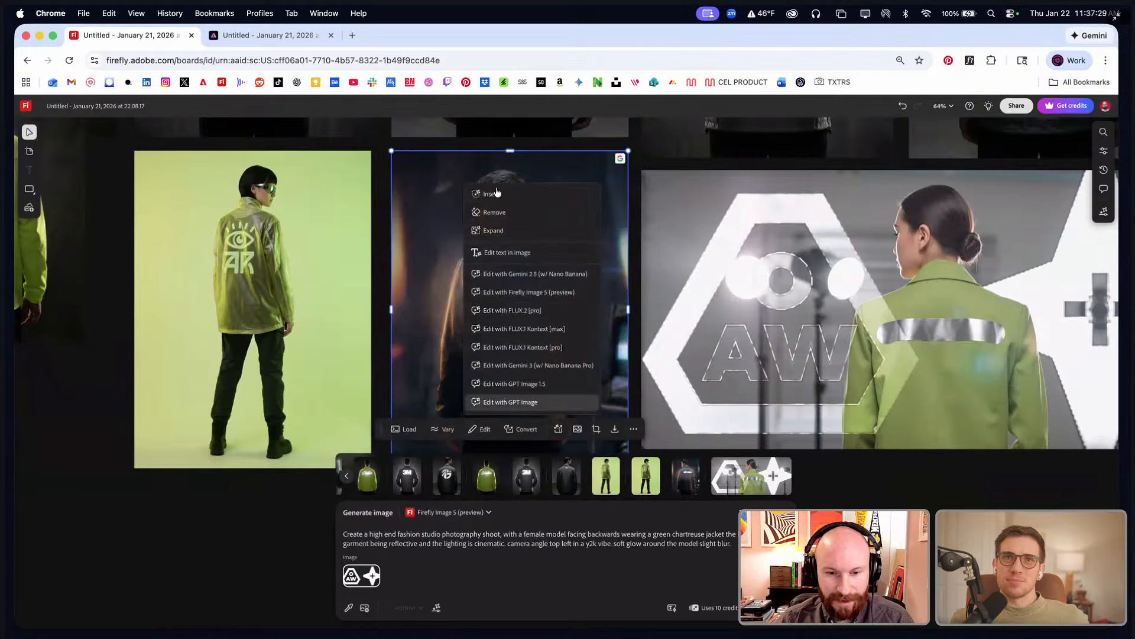
left_click(540, 275)
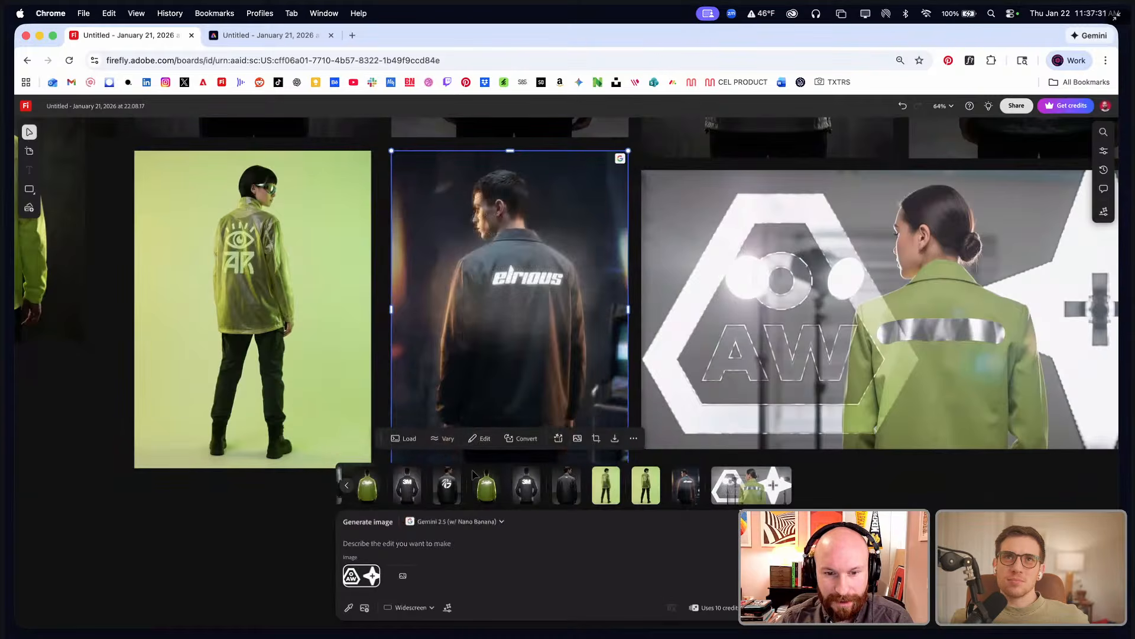
left_click(497, 522)
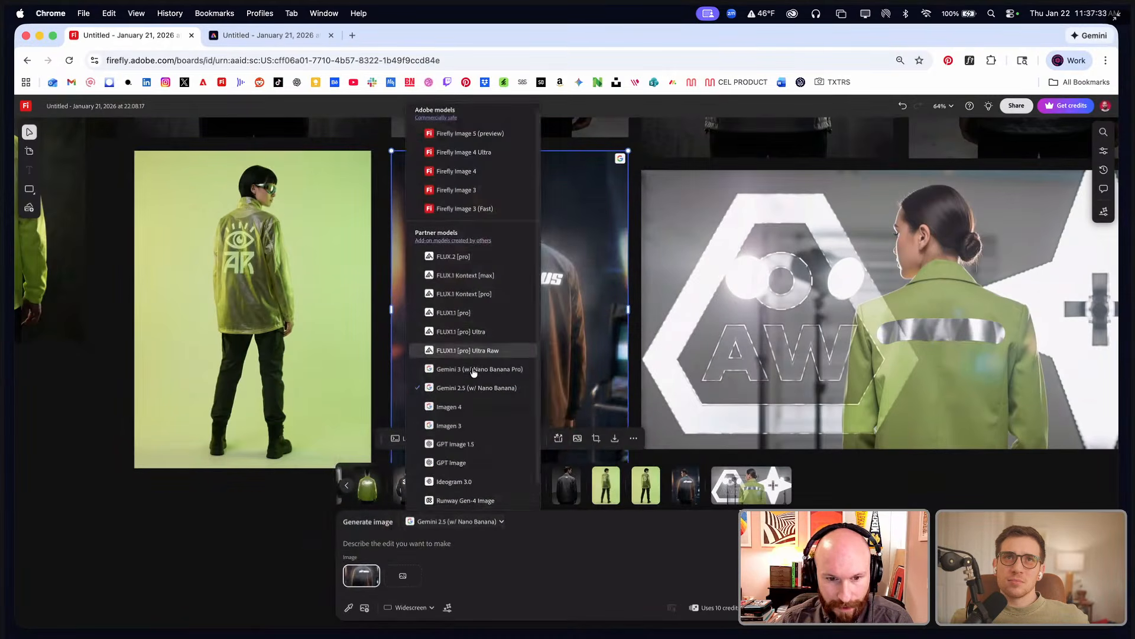
left_click(477, 373)
left_click(406, 608)
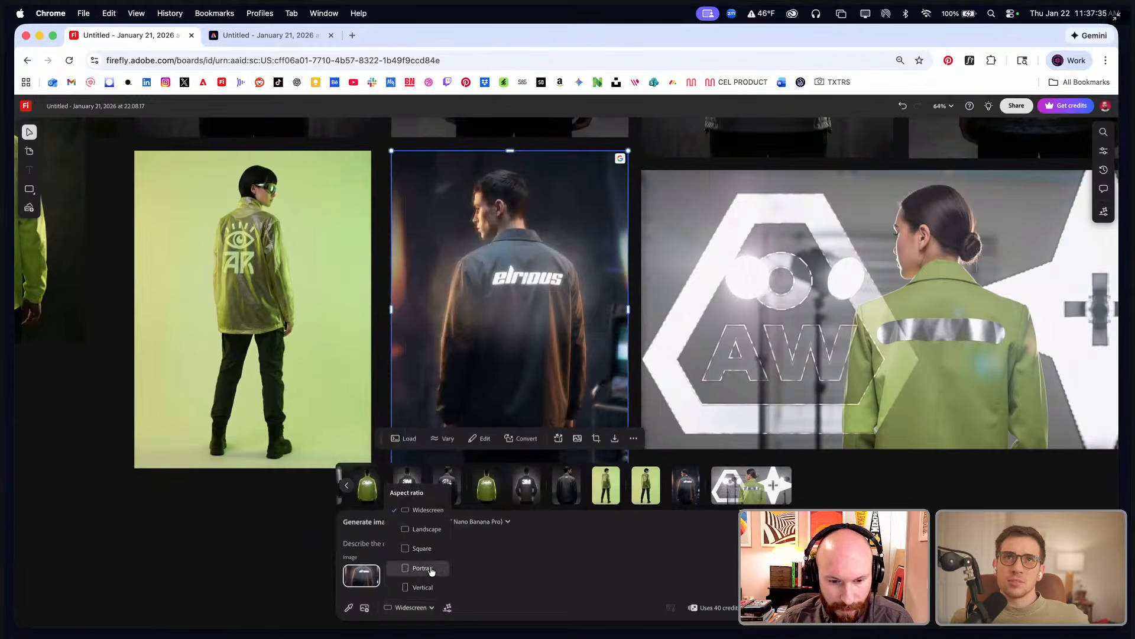
left_click(428, 569)
- Add the chartreuse OAW and star logo artwork from the board as a second reference image
left_click(407, 575)
scroll(491, 254, "left", 15)
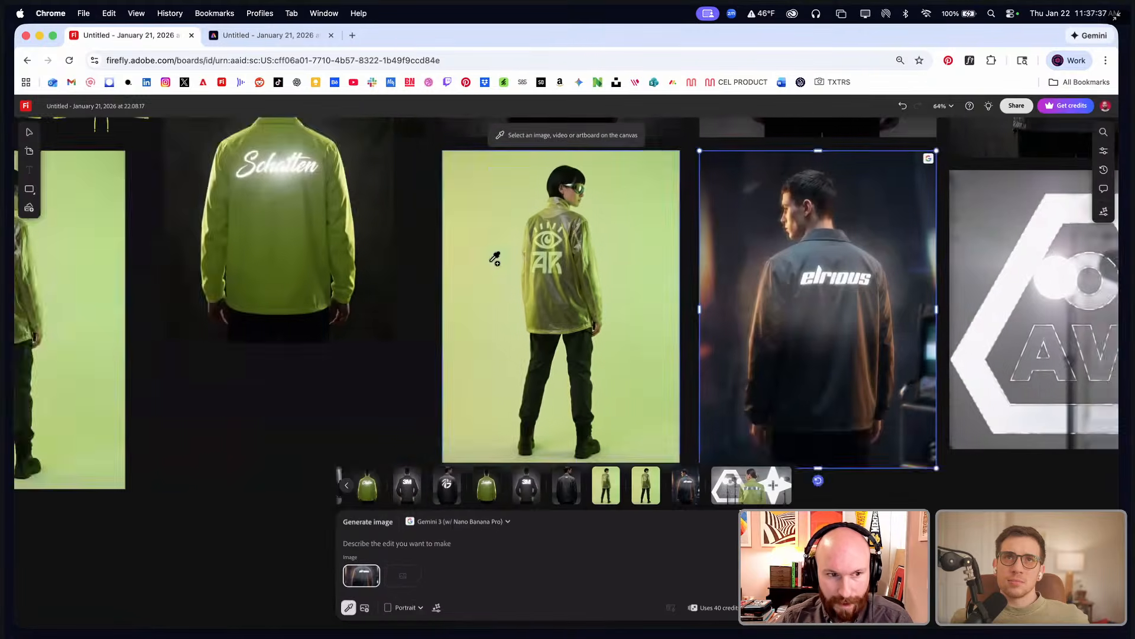
scroll(301, 207, "up", 3)
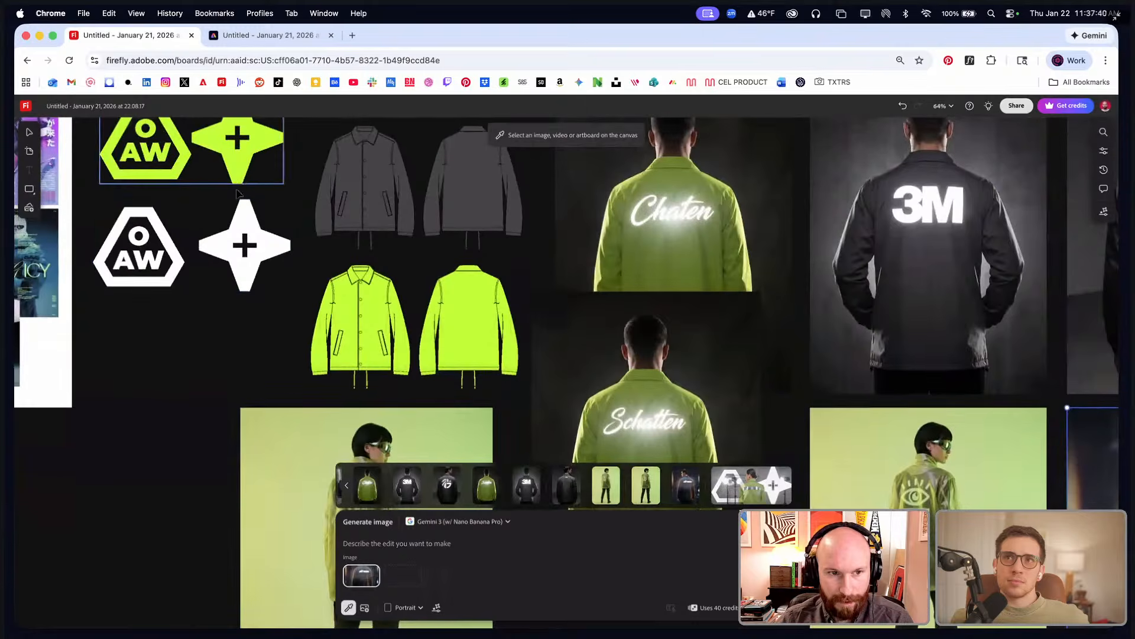
left_click(236, 141)
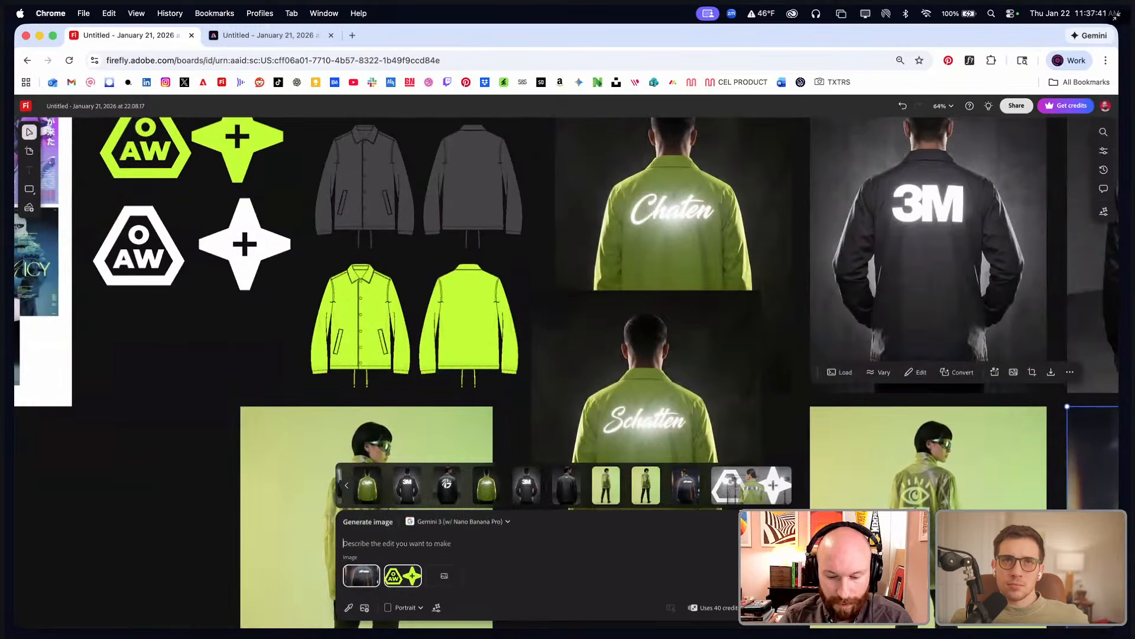
- Generate the image with the prompt "replace the art on the jacket with the logos attached. make sure the logo is reflective."
type("replace teh")
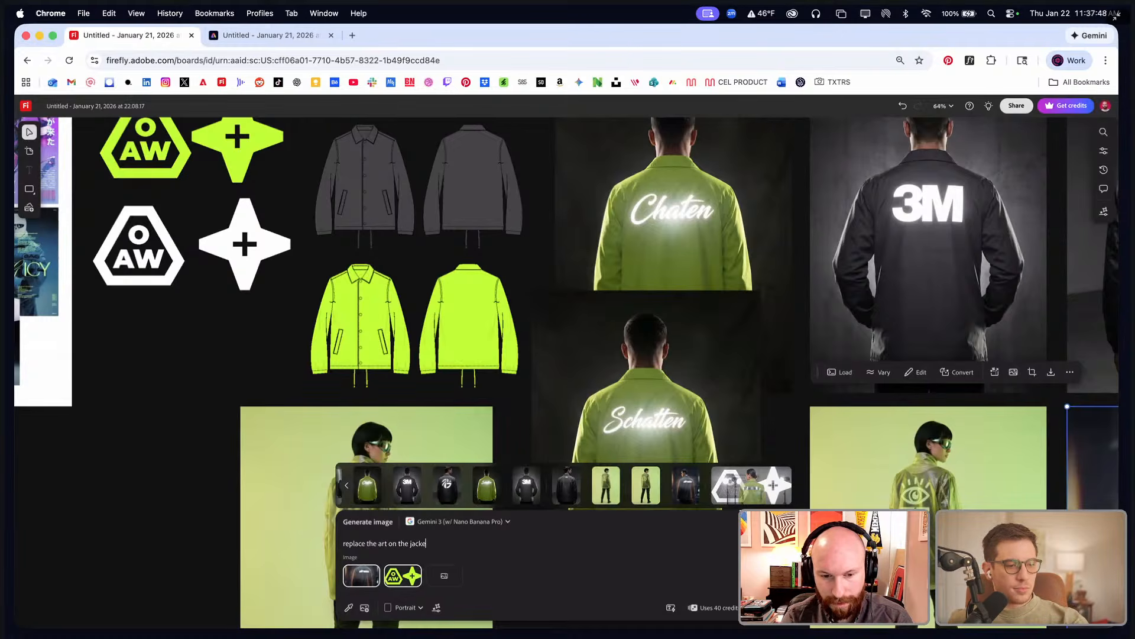
type("the logos attached. make sure the logo is refelective.")
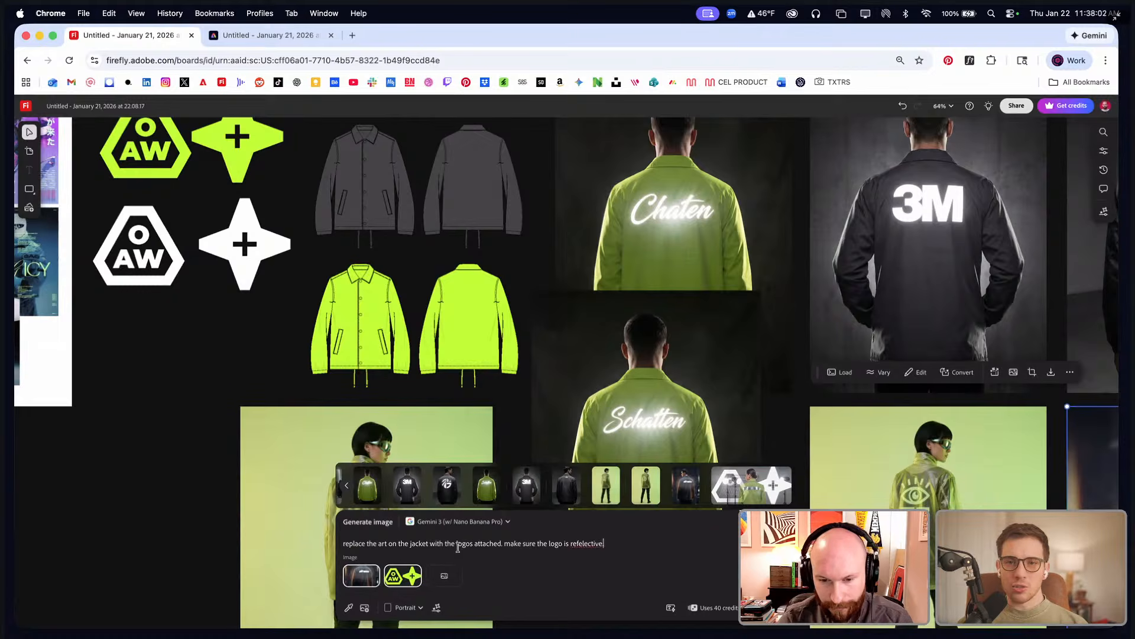
right_click(581, 544)
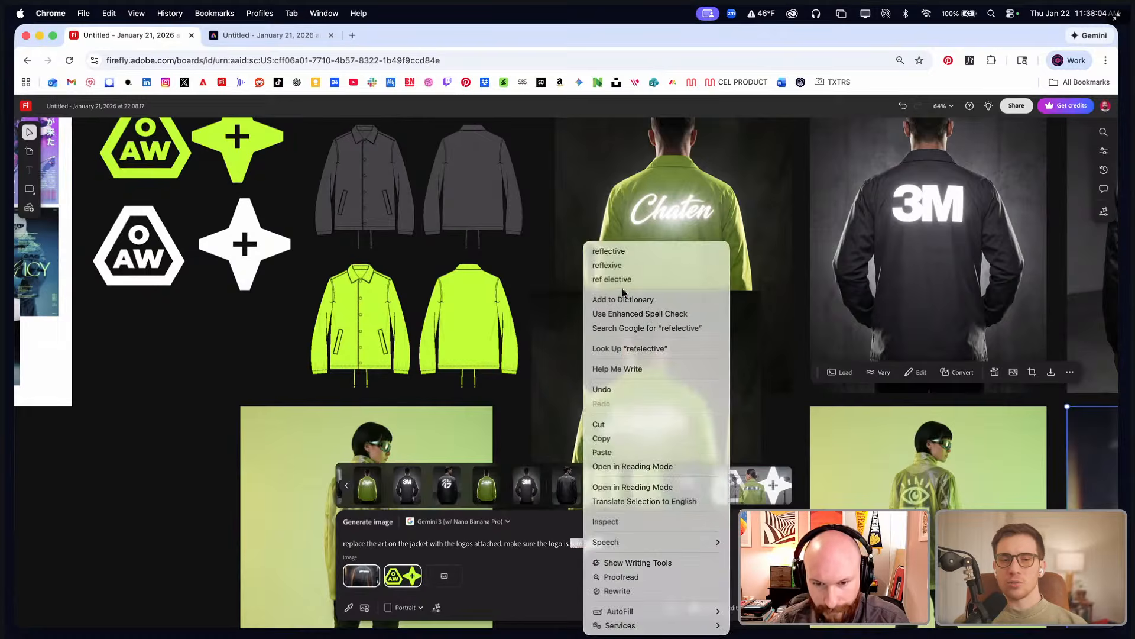
left_click(617, 252)
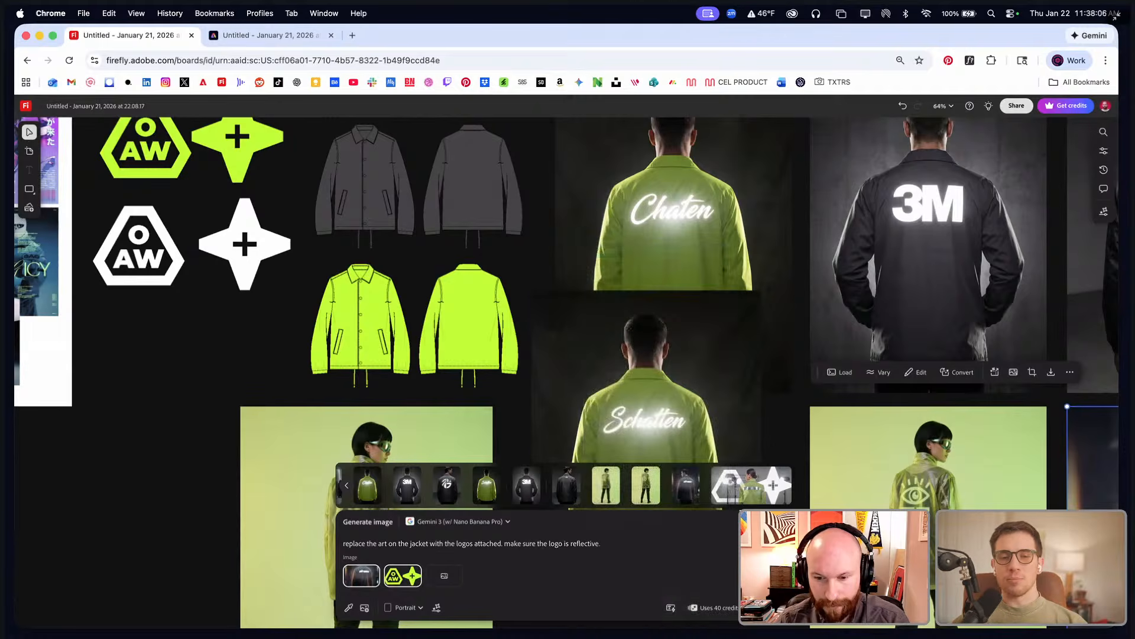
- Review the generated jacket photos across the board, looking closely at the lighting and logo of the dark elrious jacket photo
scroll(680, 338, "down", 5)
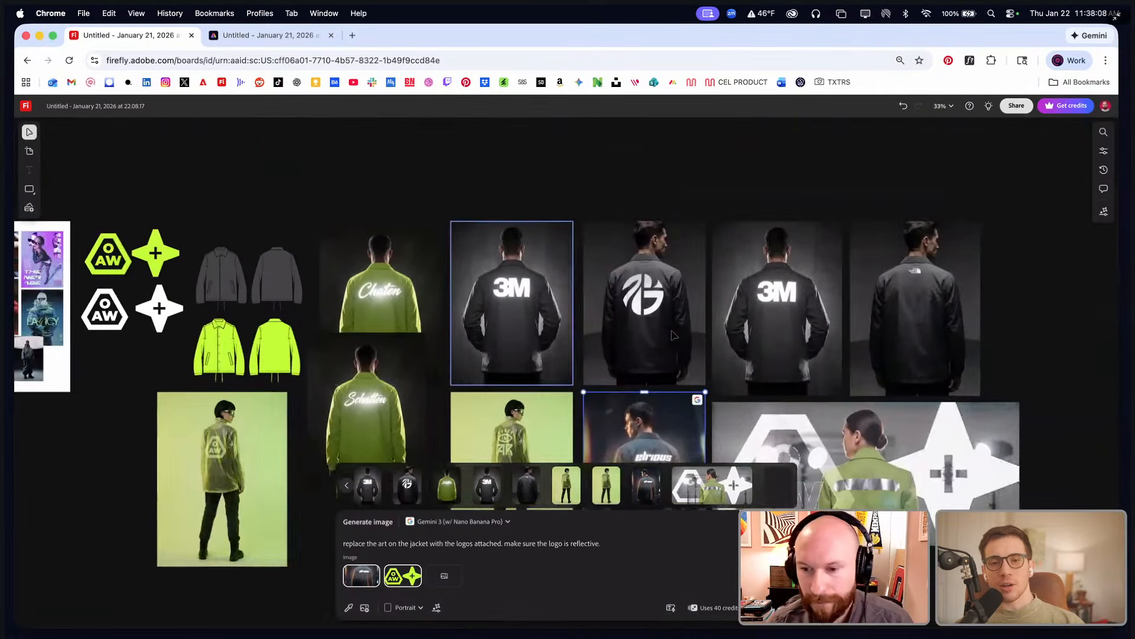
scroll(671, 336, "down", 3)
scroll(671, 332, "right", 4)
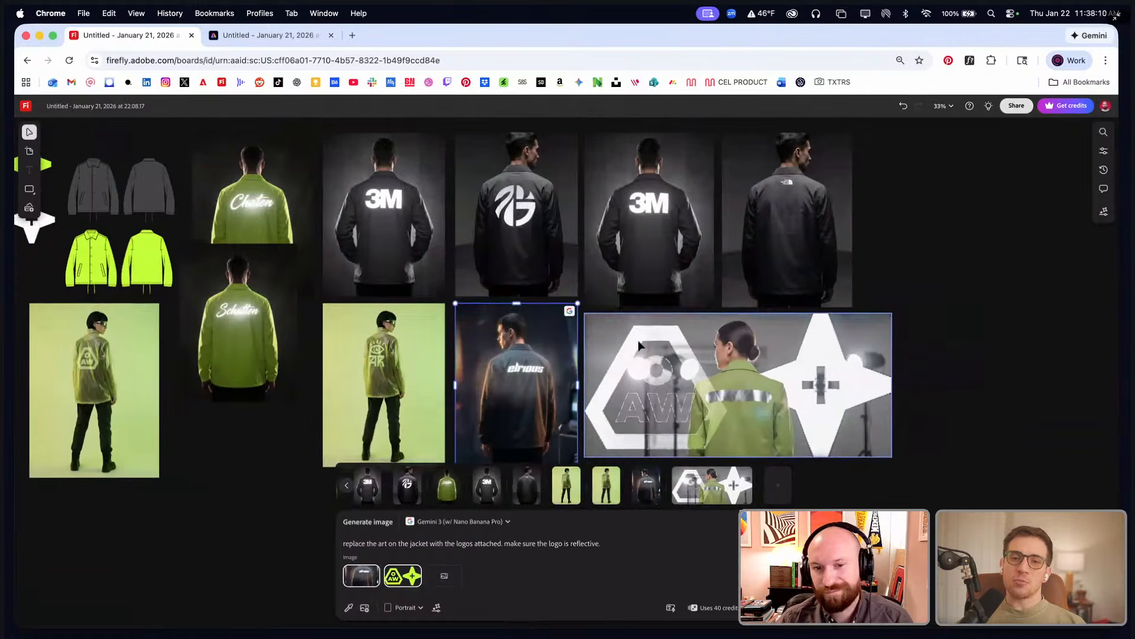
scroll(638, 343, "up", 1)
scroll(612, 356, "down", 3)
scroll(612, 356, "right", 2)
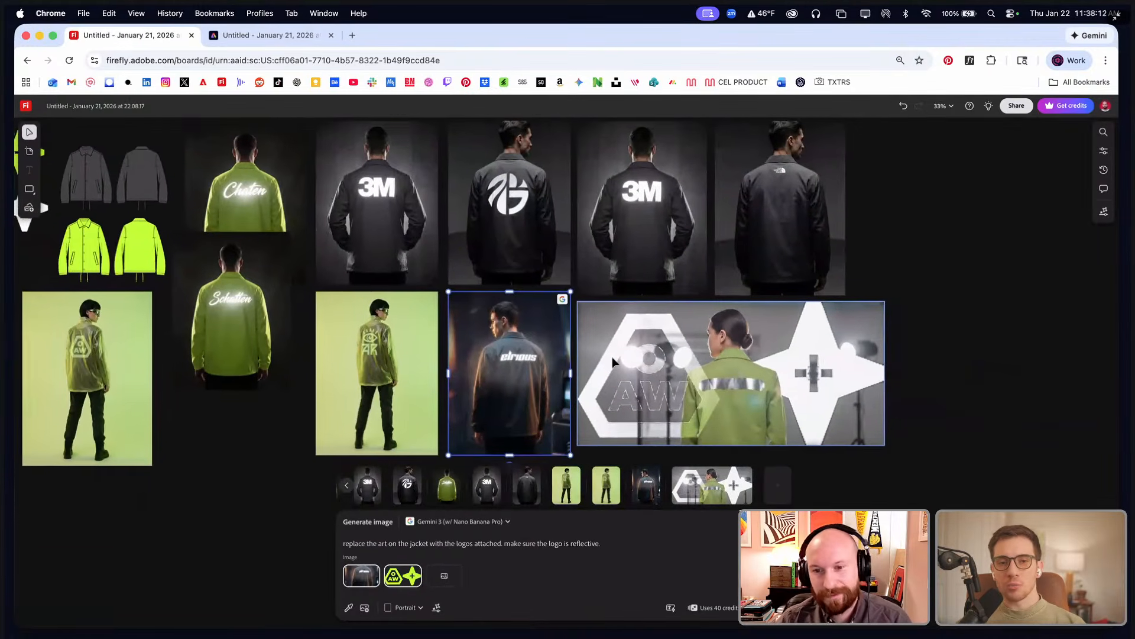
scroll(525, 358, "up", 6)
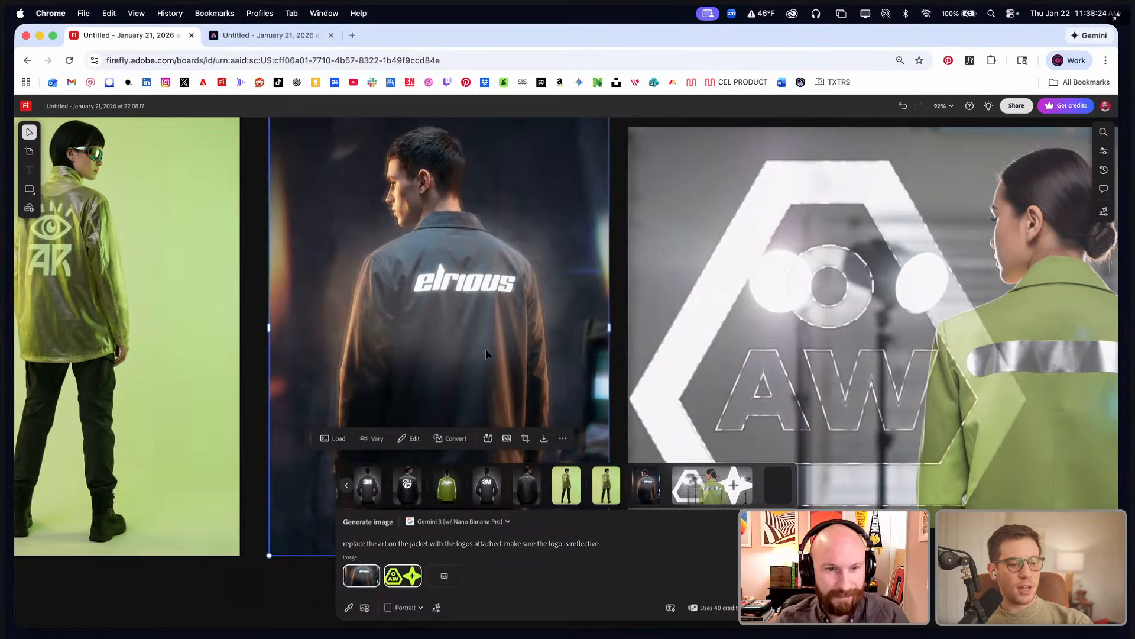
- Swap the positions of the two translucent jacket photos so the OAW version sits beside the dark elrious photo
scroll(486, 354, "left", 4)
left_click(248, 327)
scroll(259, 322, "down", 10)
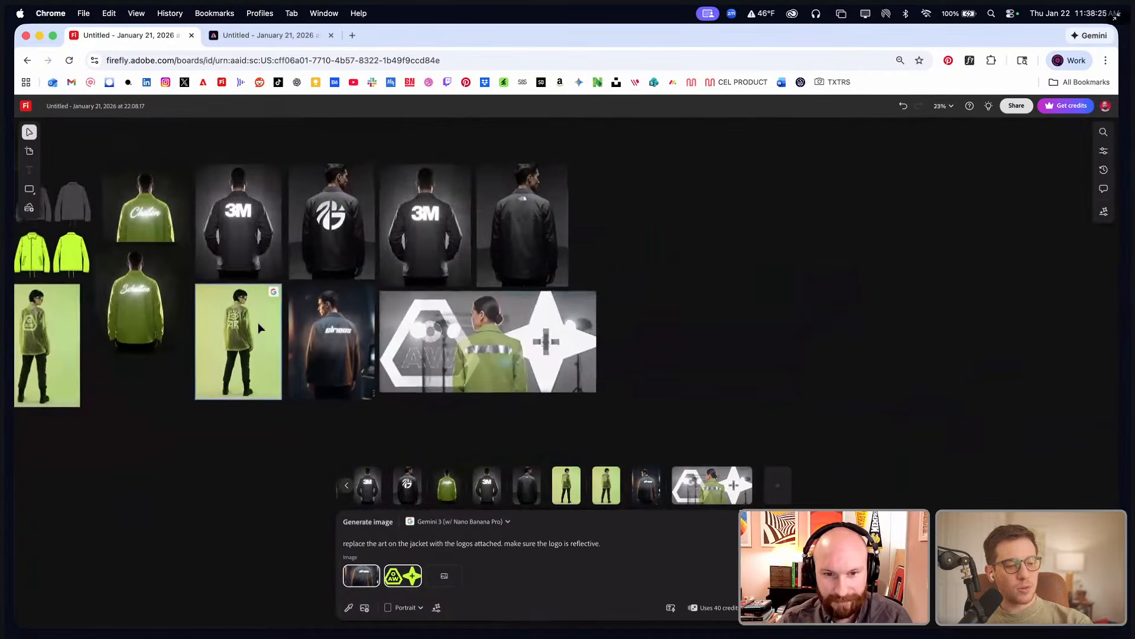
scroll(140, 322, "left", 3)
left_click_drag(128, 339, 356, 384)
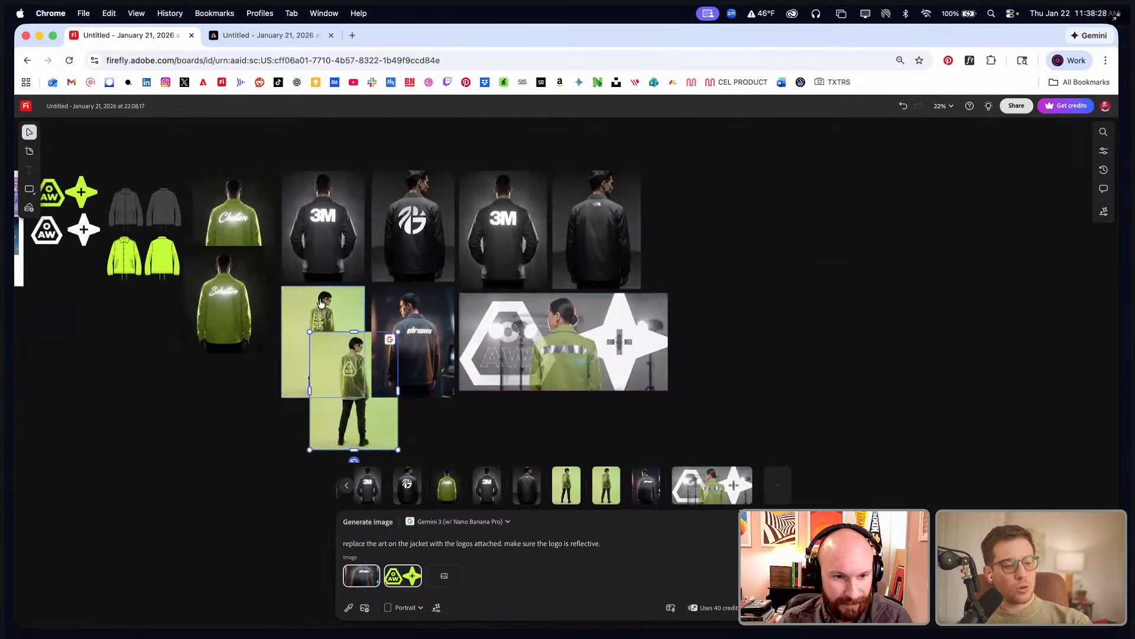
left_click_drag(291, 343, 107, 347)
left_click_drag(341, 385, 311, 342)
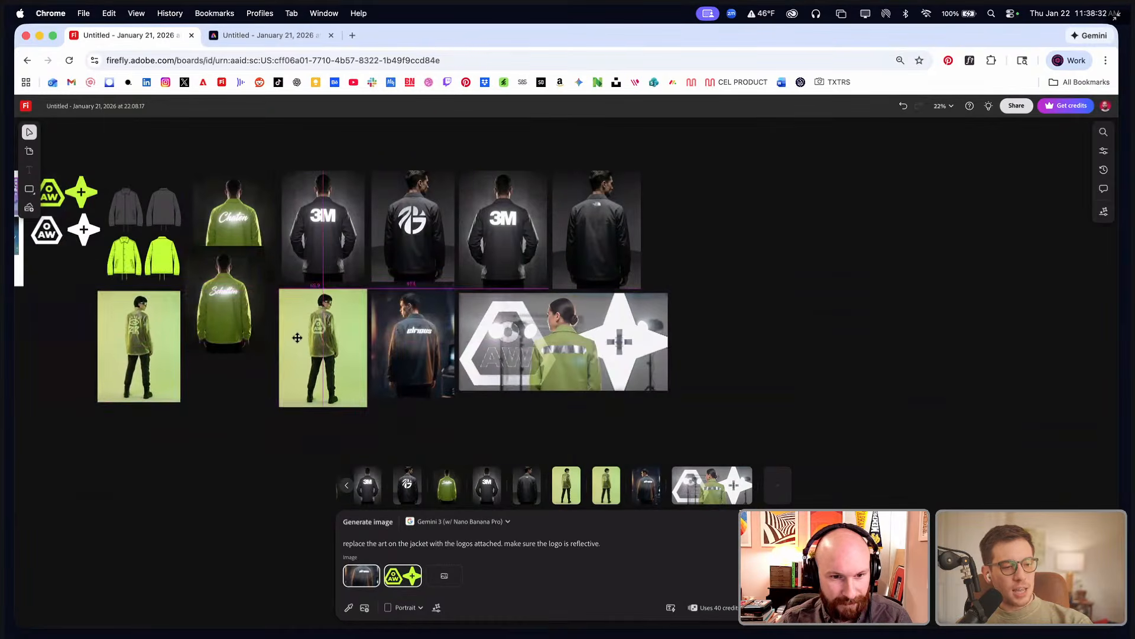
- Examine the OAW logo on the translucent jacket up close and compare the photo with its neighbours in the row
scroll(311, 316, "up", 5)
scroll(312, 317, "down", 3)
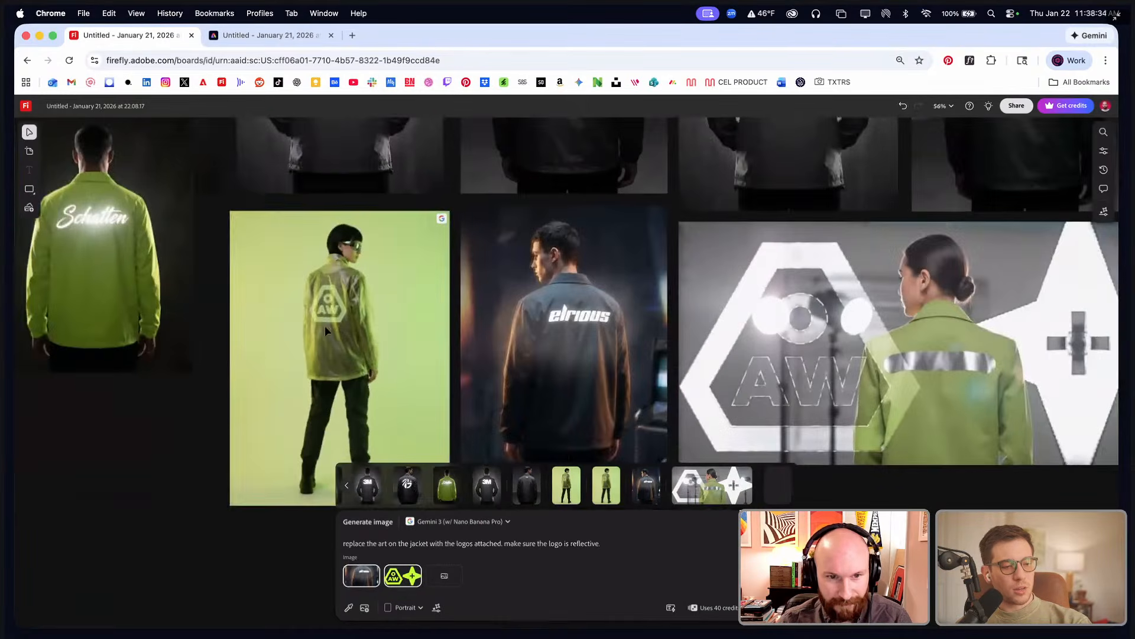
scroll(414, 340, "right", 2)
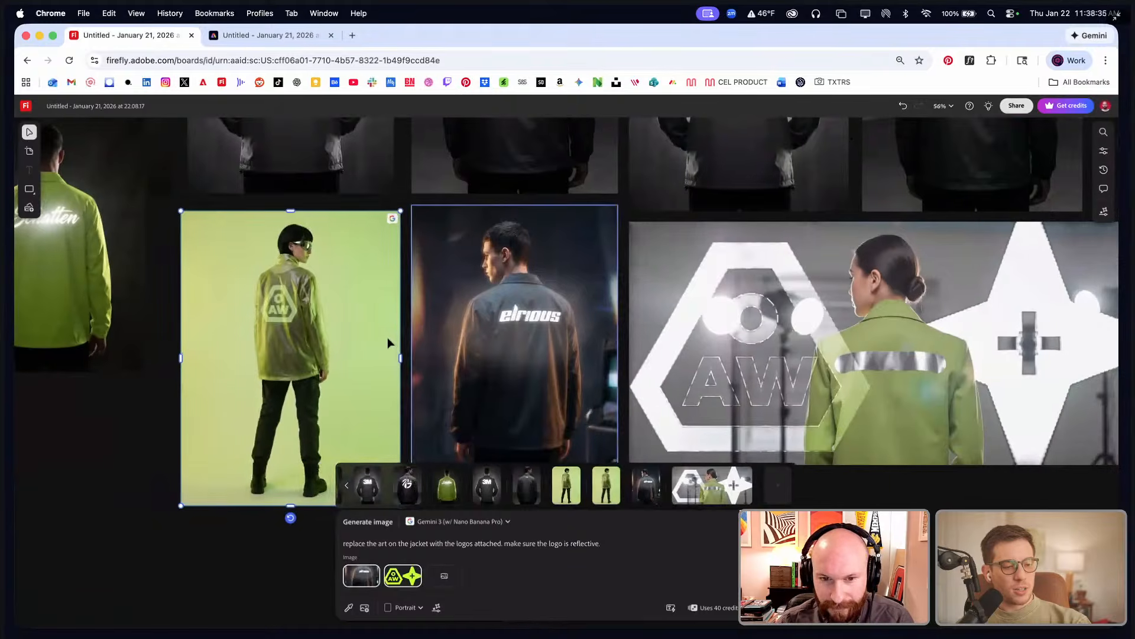
scroll(378, 335, "right", 3)
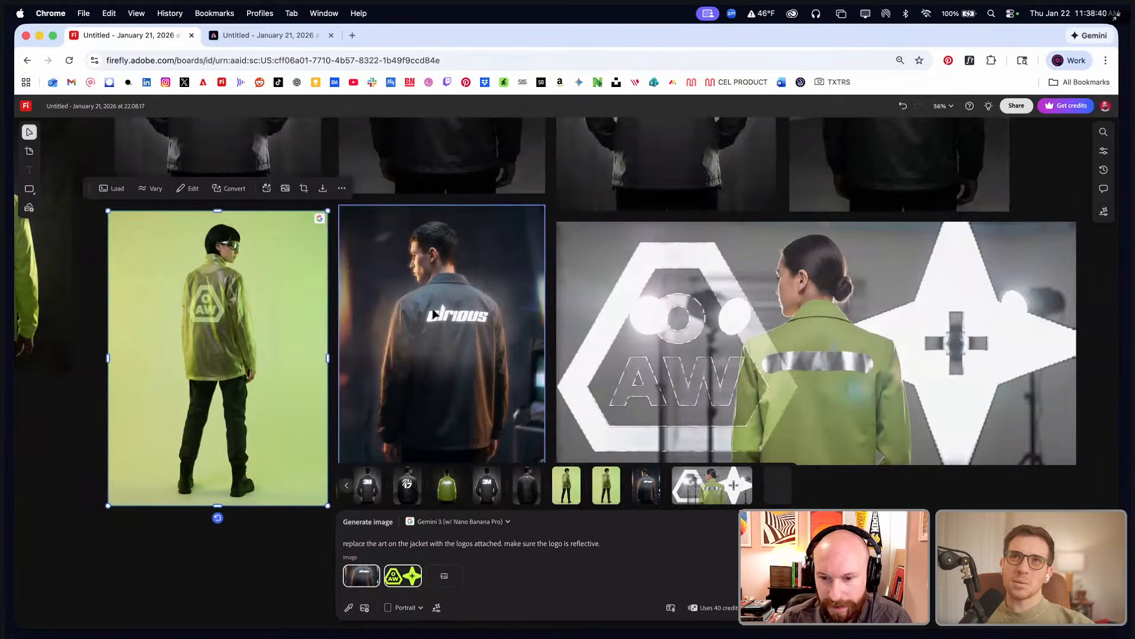
scroll(689, 474, "down", 1)
left_click_drag(424, 285, 428, 287)
left_click_drag(224, 314, 224, 305)
scroll(199, 207, "up", 5)
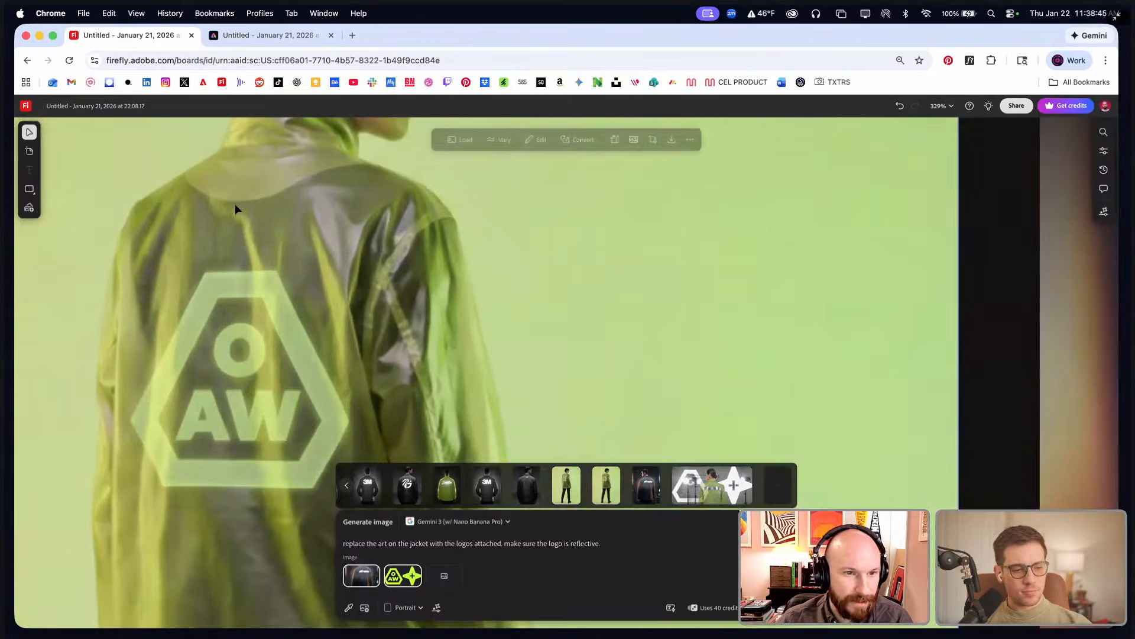
scroll(241, 227, "down", 4)
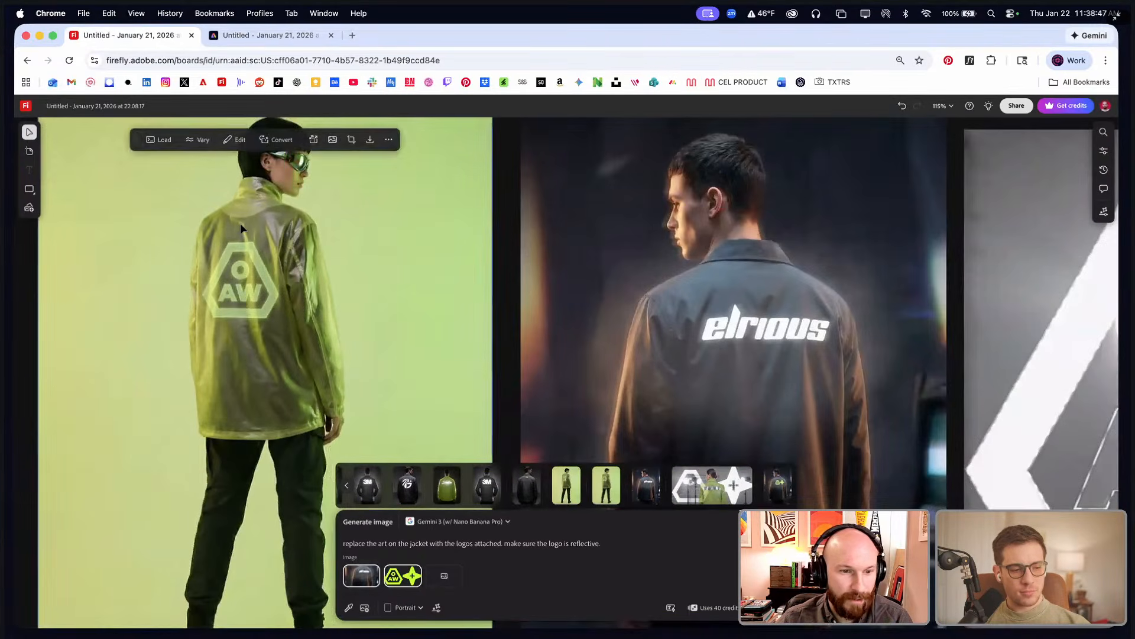
scroll(240, 225, "down", 2)
- Shrink the generated dark jacket photo with the chartreuse logos and group it with the translucent OAW jacket photo below the elrious photo
scroll(240, 226, "up", 3)
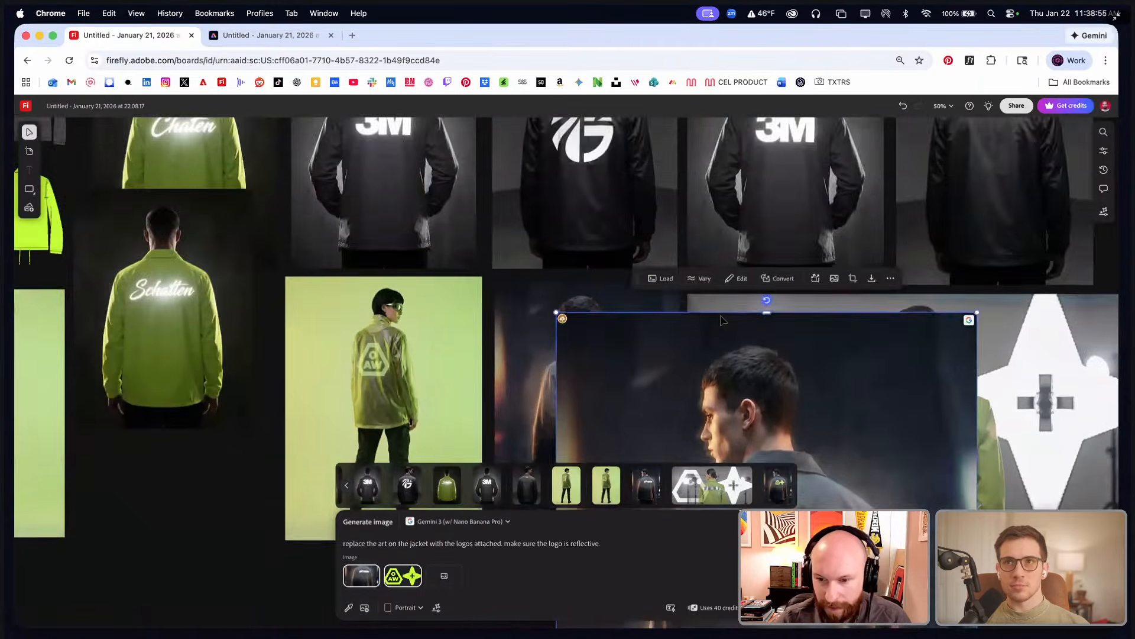
scroll(663, 333, "up", 2)
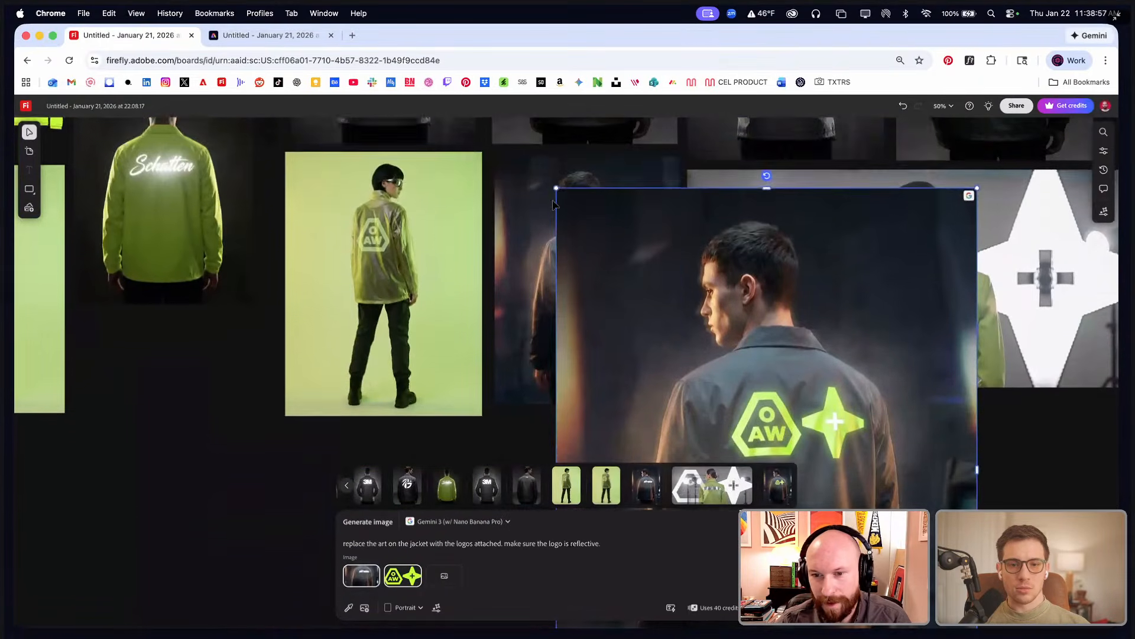
left_click_drag(556, 199, 655, 332)
left_click_drag(831, 360, 546, 360)
scroll(423, 189, "down", 3)
scroll(423, 189, "left", 2)
left_click_drag(424, 190, 424, 333)
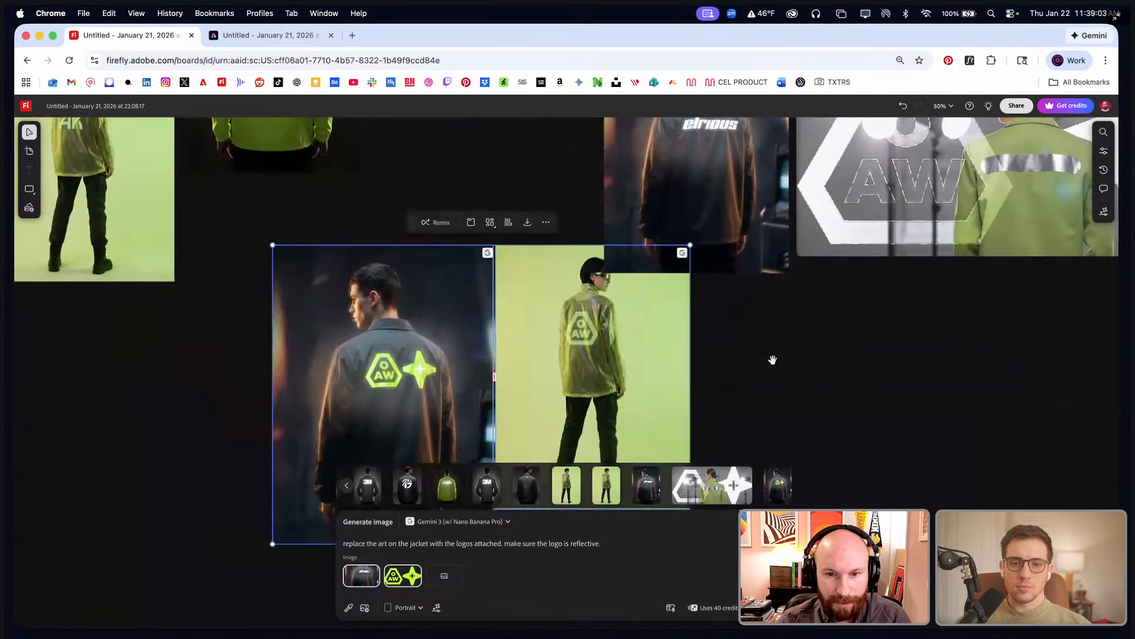
- Leave a small gap between the two OAW jacket photos and enlarge the translucent one to match the dark photo's height
left_click_drag(773, 360, 718, 284)
left_click(717, 284)
left_click_drag(534, 267, 546, 266)
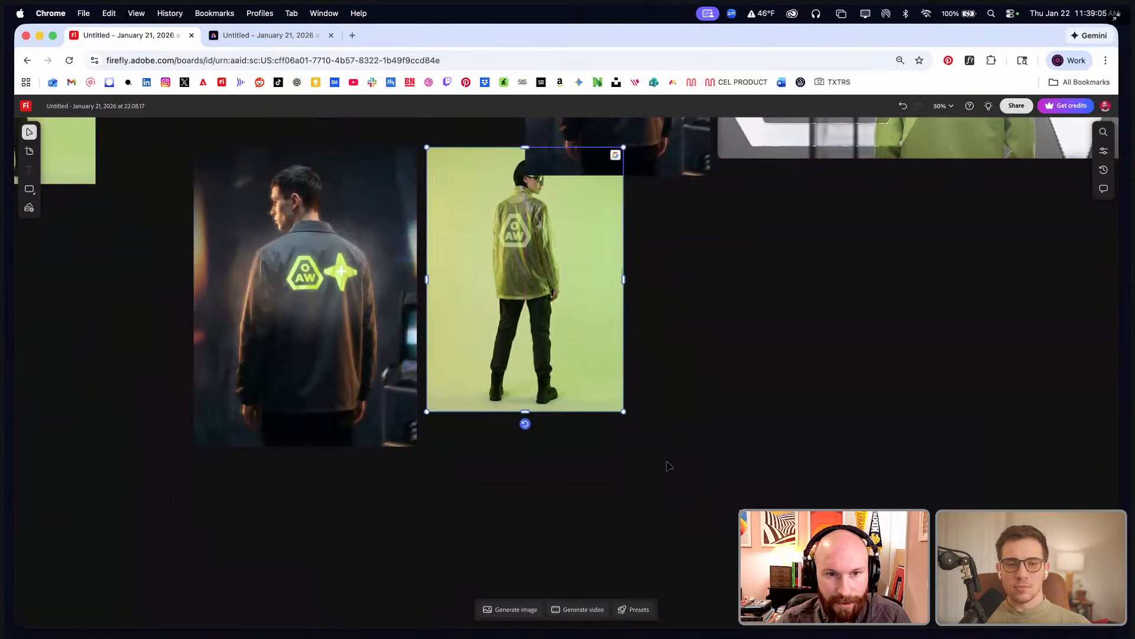
left_click_drag(624, 412, 650, 446)
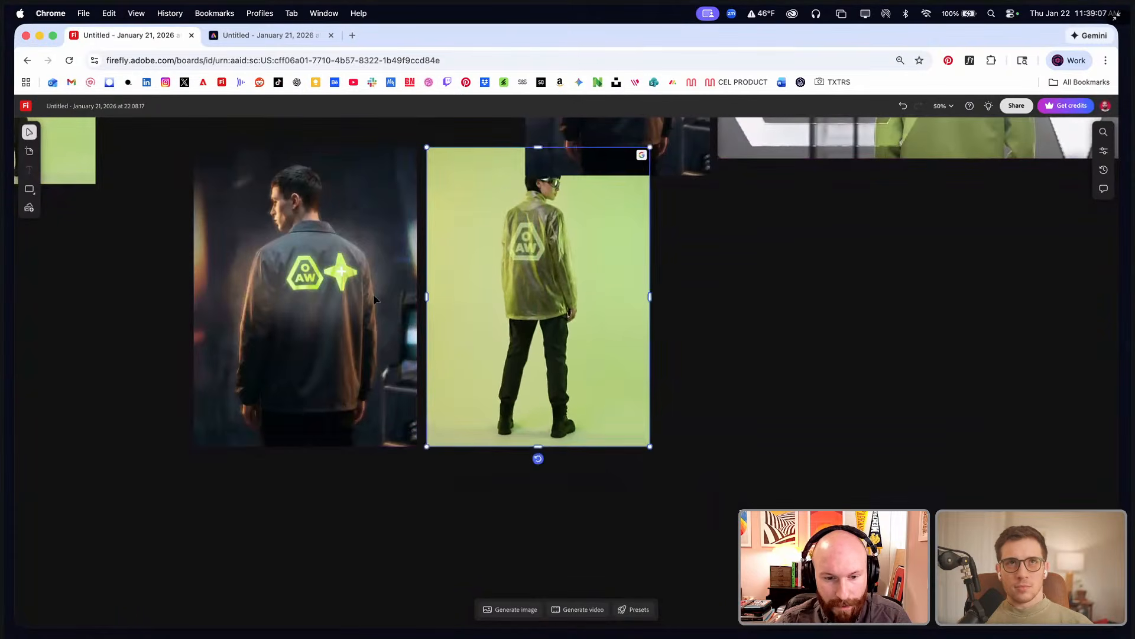
- Move both OAW jacket photos down together, clear of the images above, and compare them side by side
left_click(374, 293, "shift")
left_click_drag(373, 293, 373, 355)
scroll(418, 317, "up", 5)
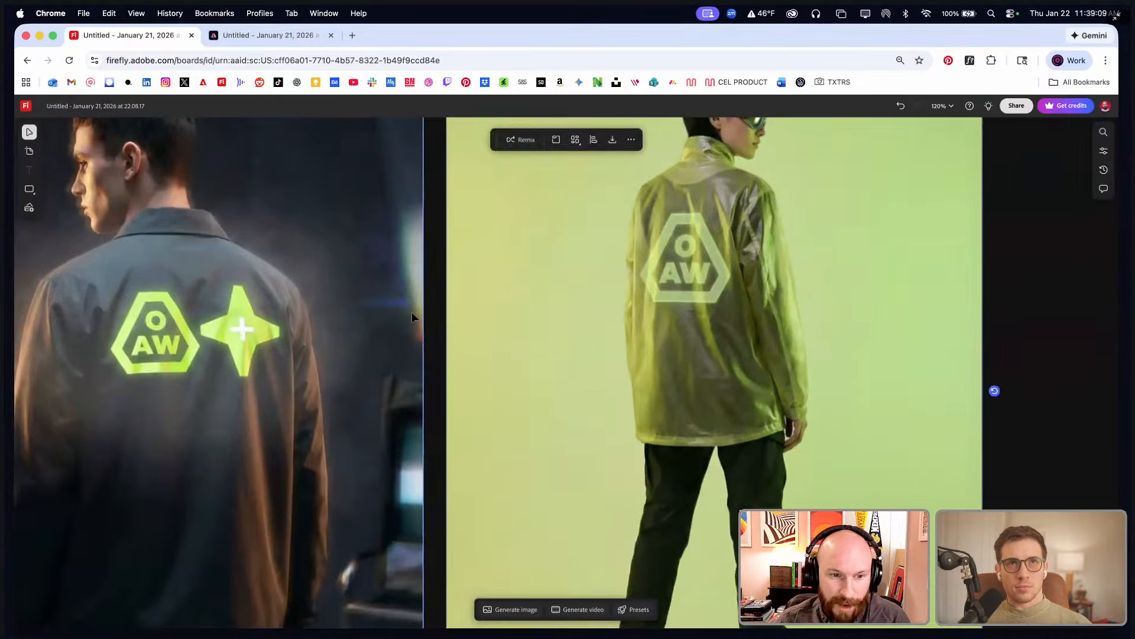
scroll(413, 311, "down", 4)
scroll(415, 316, "left", 1)
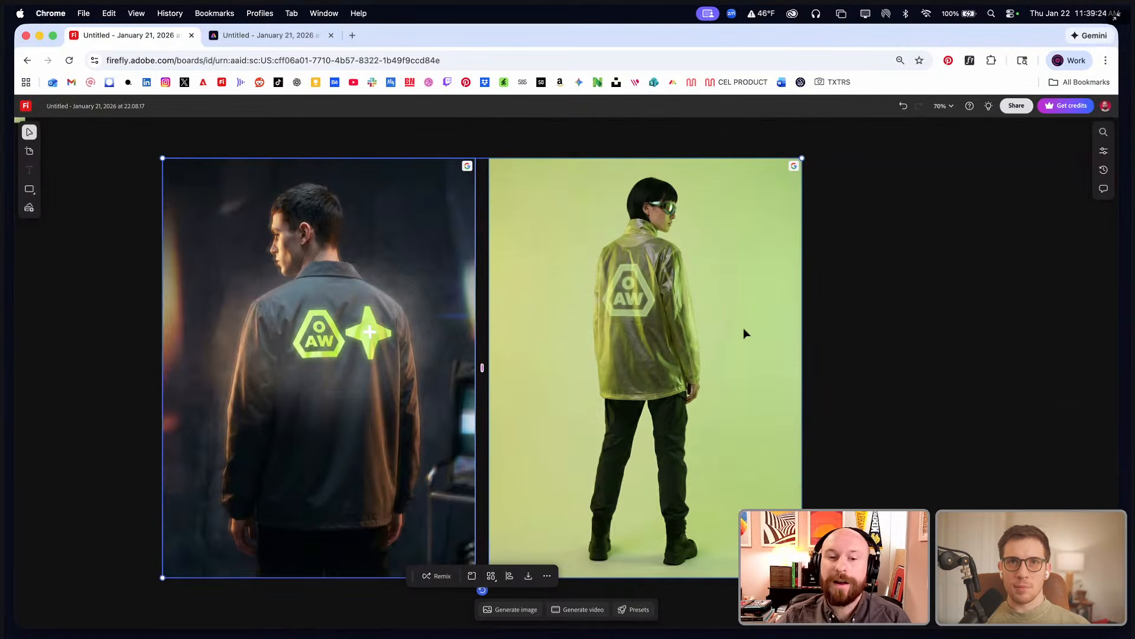
left_click(858, 361)
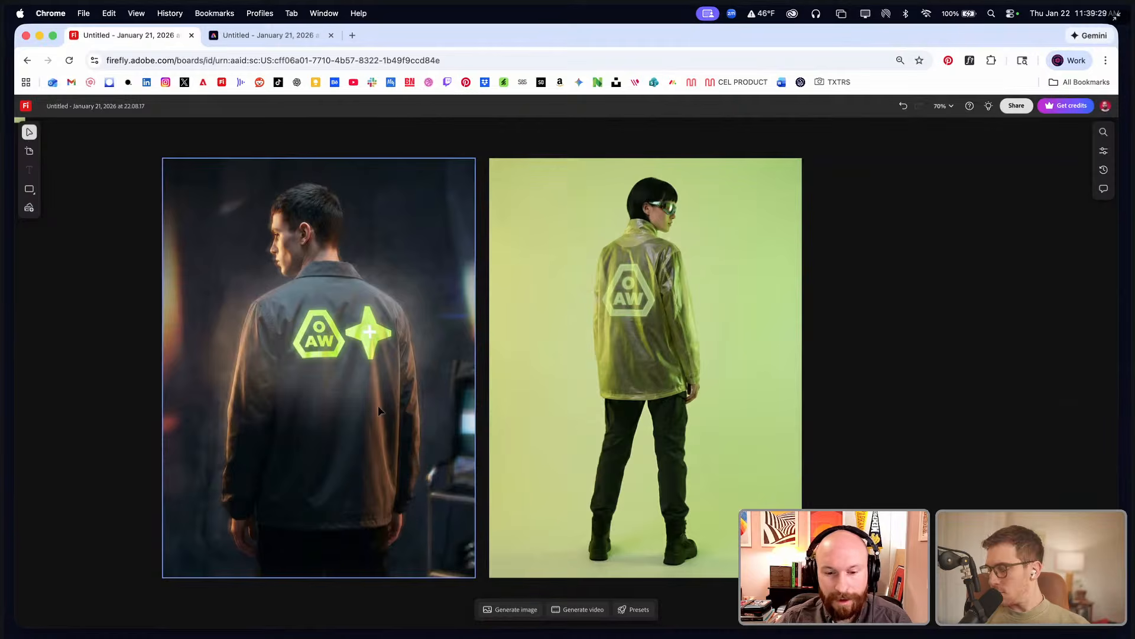
scroll(340, 405, "left", 3)
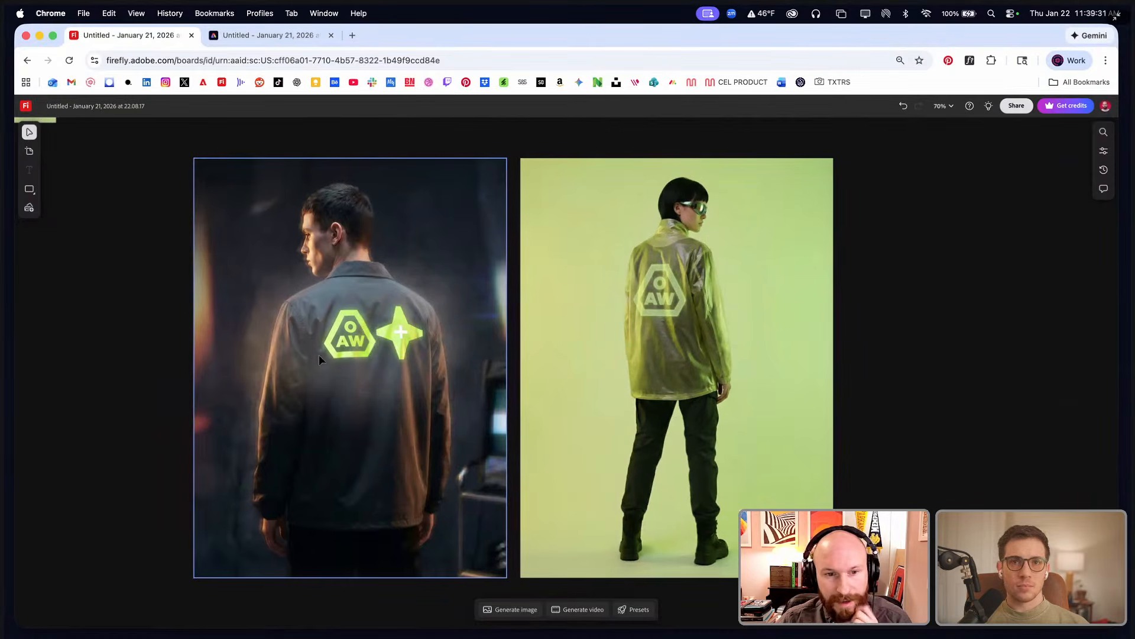
- Copy the green-background jacket photo from the Firefly board as a PNG
left_click(747, 412)
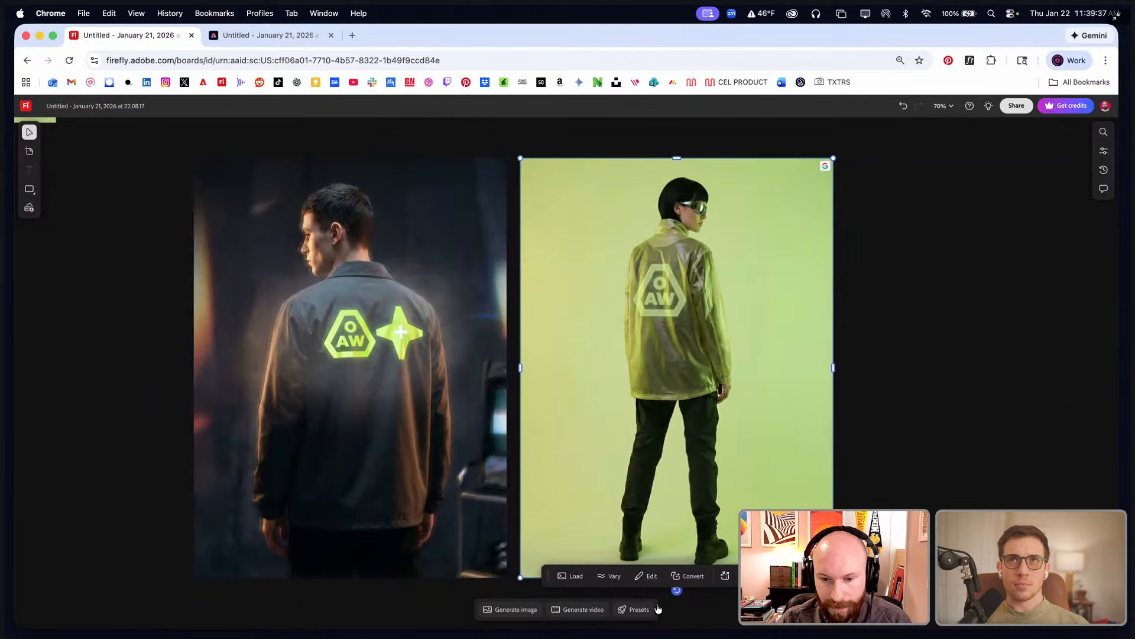
scroll(652, 470, "down", 2)
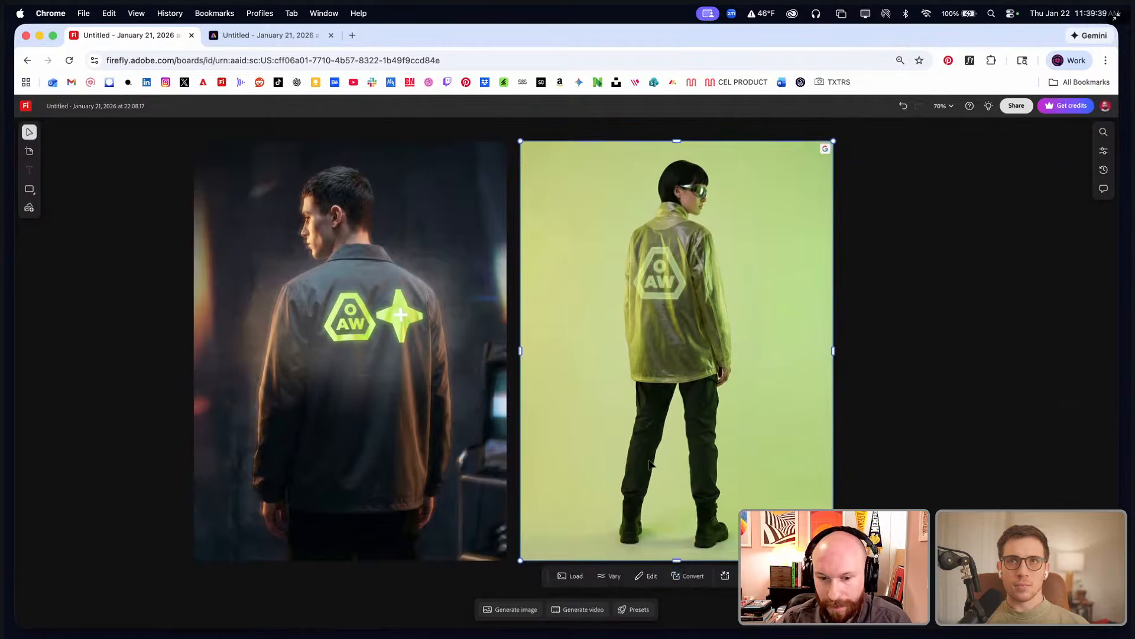
right_click(633, 359)
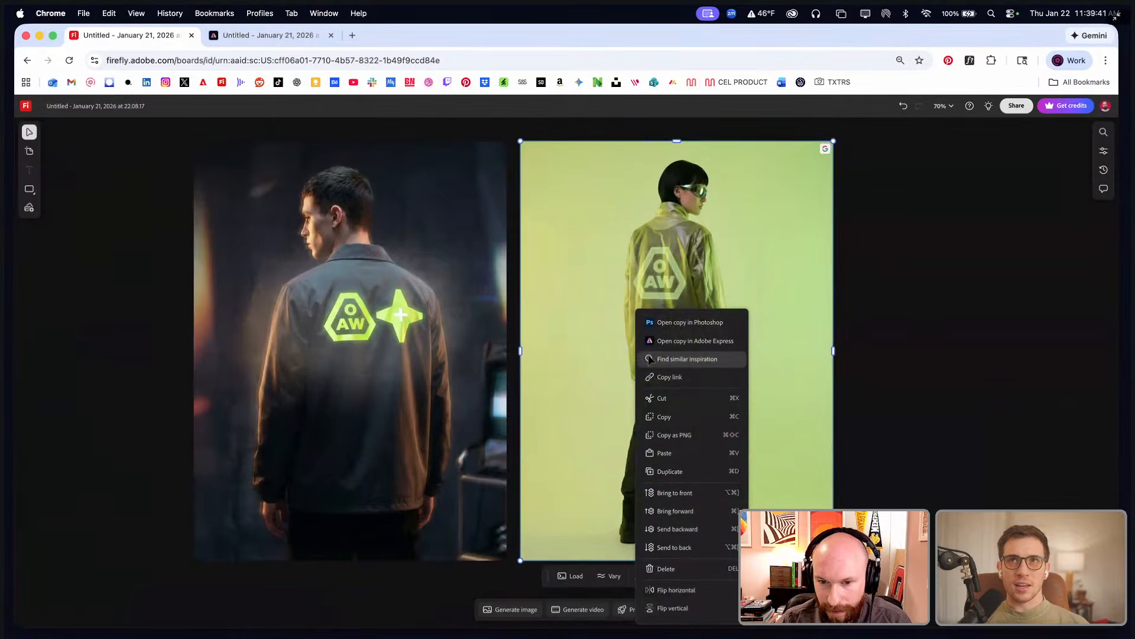
left_click(702, 436)
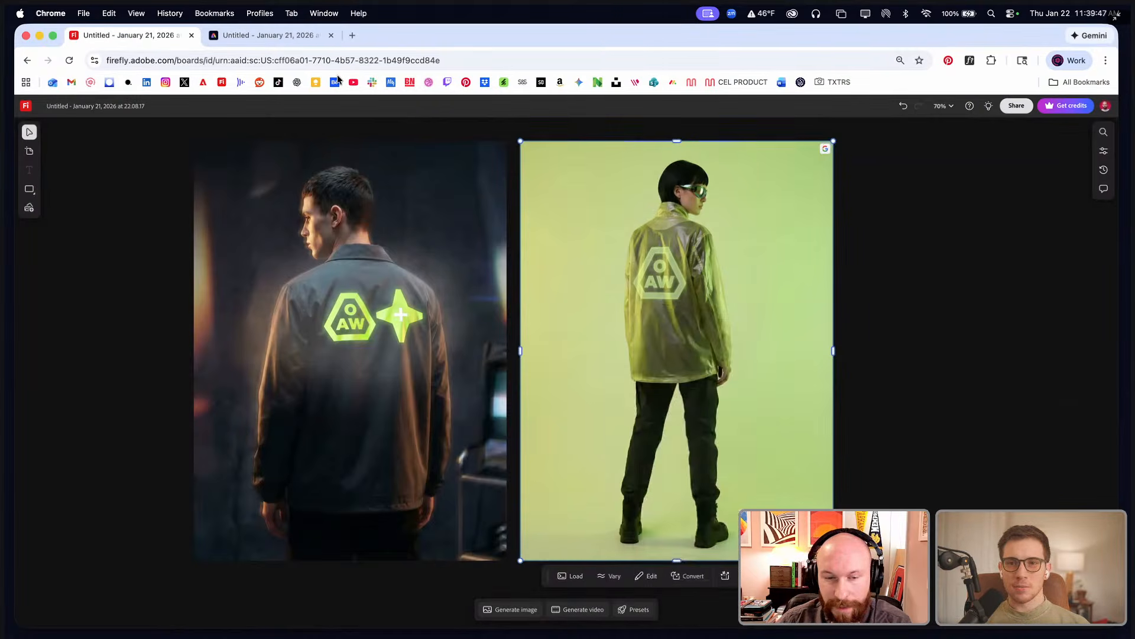
- Switch to Adobe Express, paste the jacket photo onto the blank page and enlarge it to cover the whole page
left_click(261, 36)
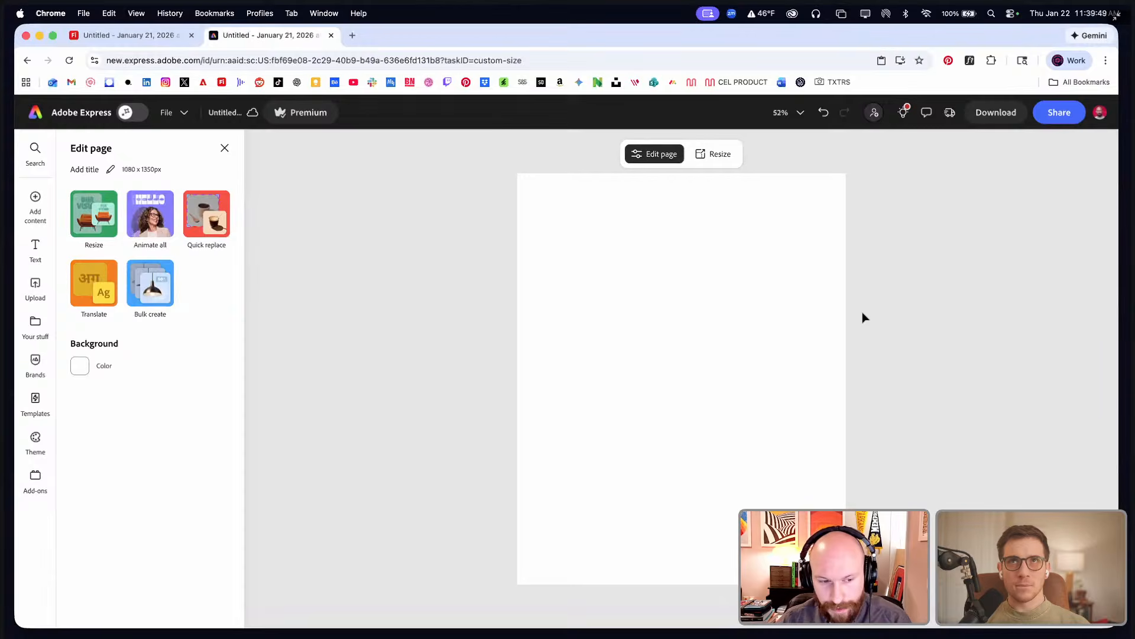
key("super+v")
left_click(729, 361)
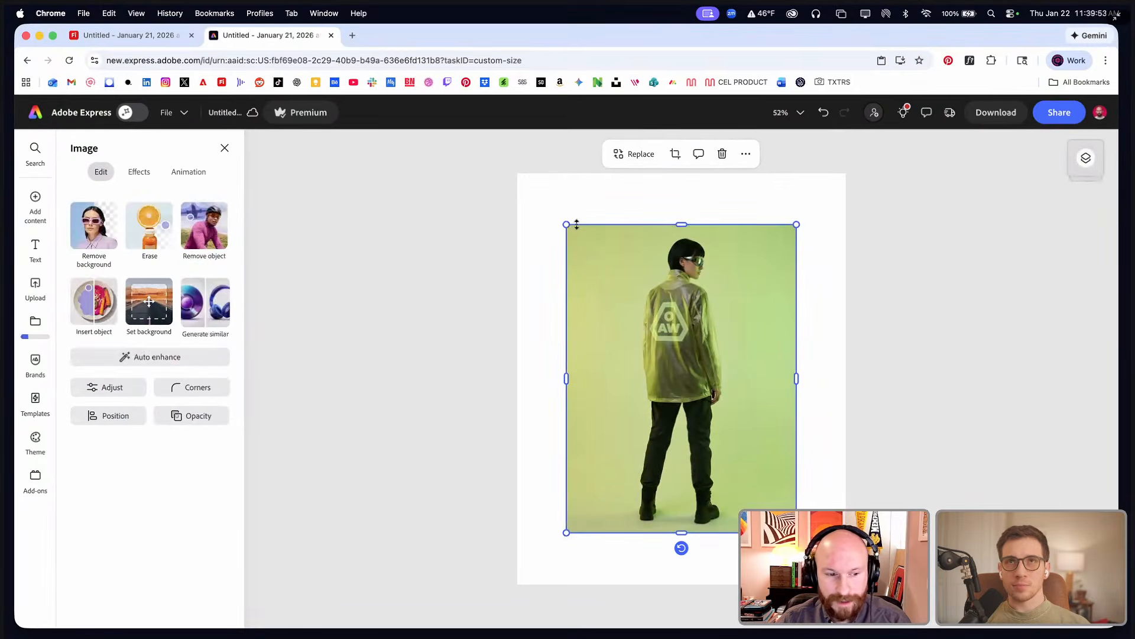
left_click_drag(567, 224, 517, 159)
left_click_drag(797, 532, 846, 598)
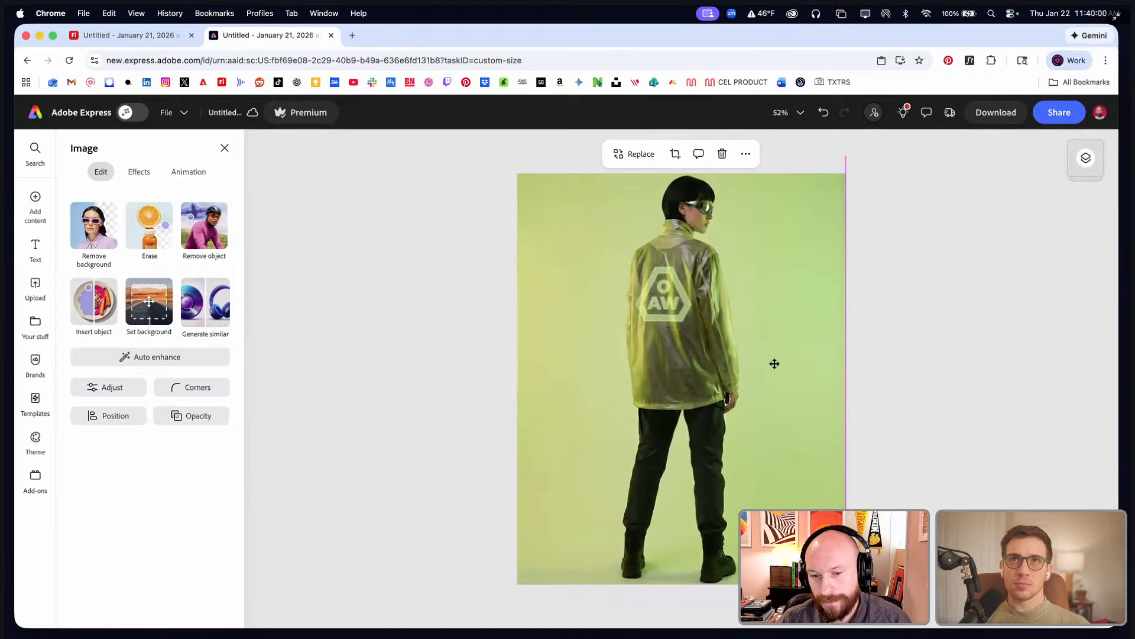
left_click_drag(824, 249, 822, 245)
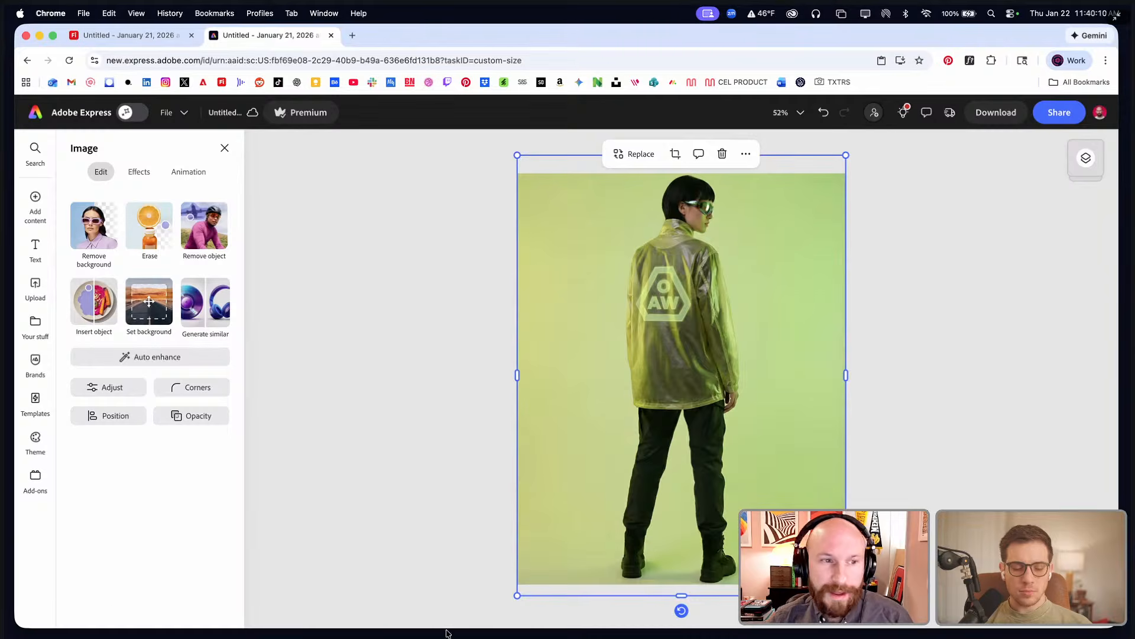
- Switch to Illustrator and bring the OAW brand graphics and jacket drawings into view
mouse_move(448, 633)
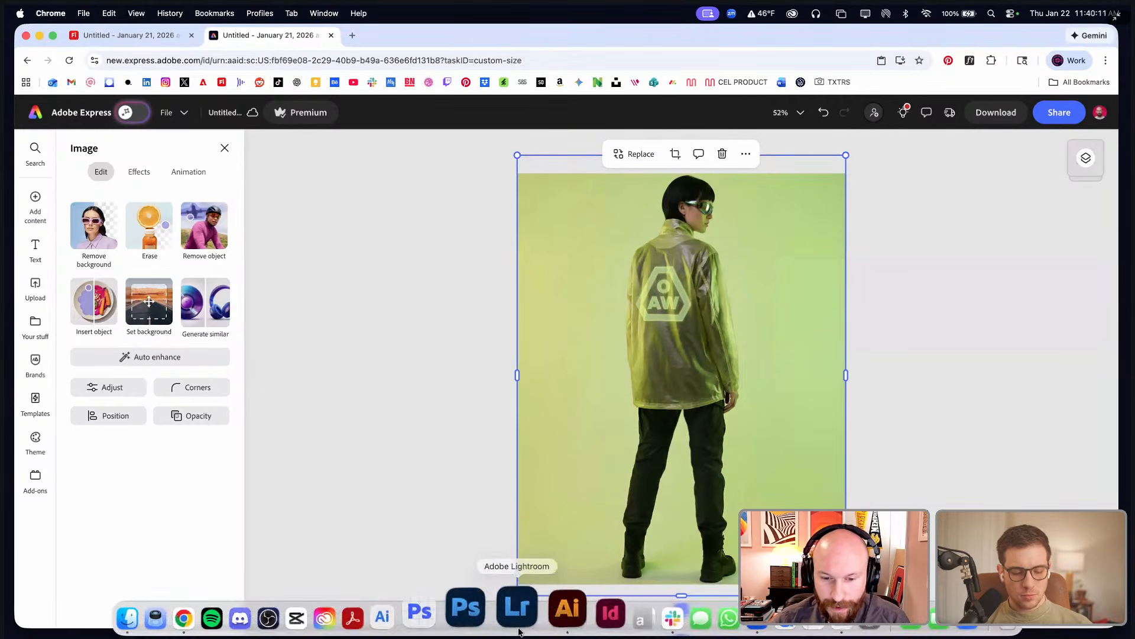
left_click(566, 628)
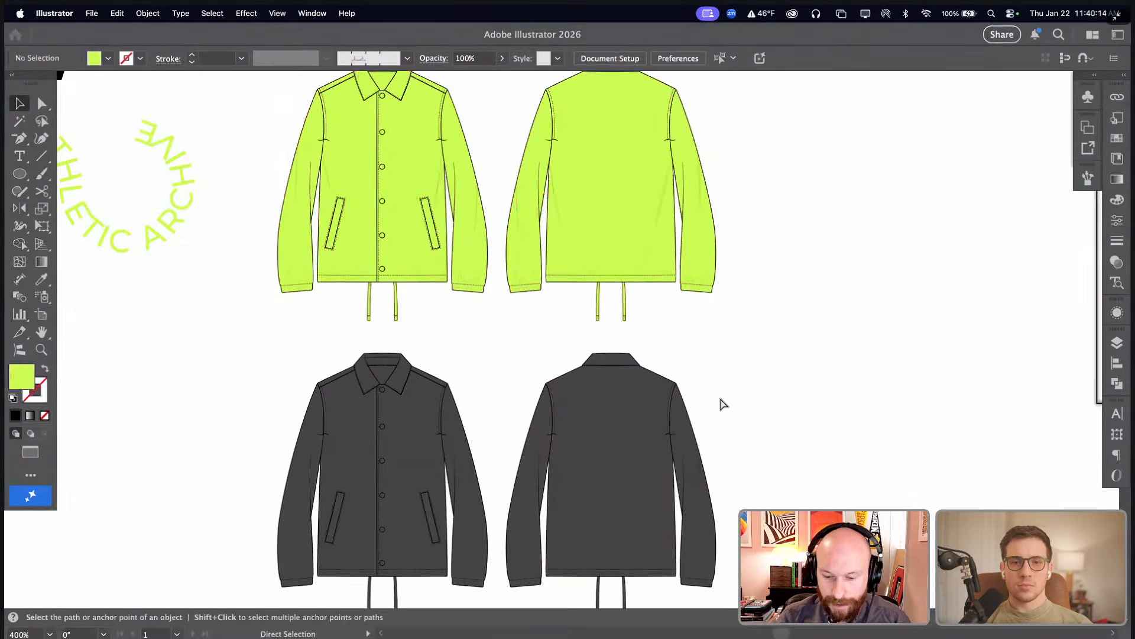
key("super+minus")
key("super+minus")
key("super+minus")
left_click_drag(610, 346, 678, 495)
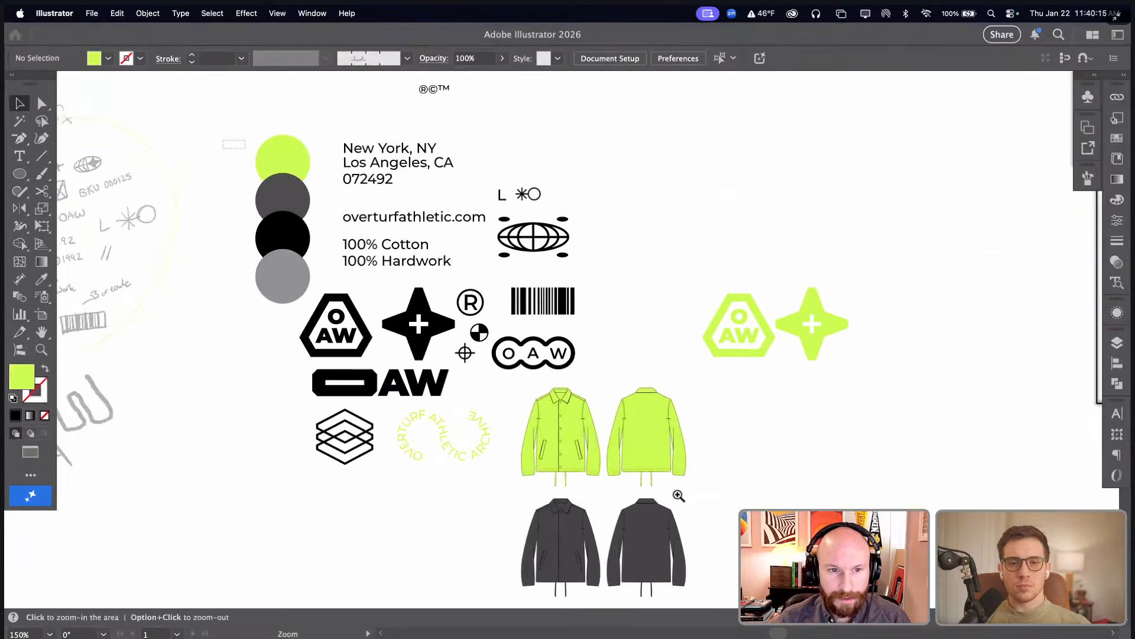
key("super+plus")
left_click_drag(570, 426, 621, 431)
key("super+minus")
key("super+minus")
left_click_drag(701, 414, 598, 435)
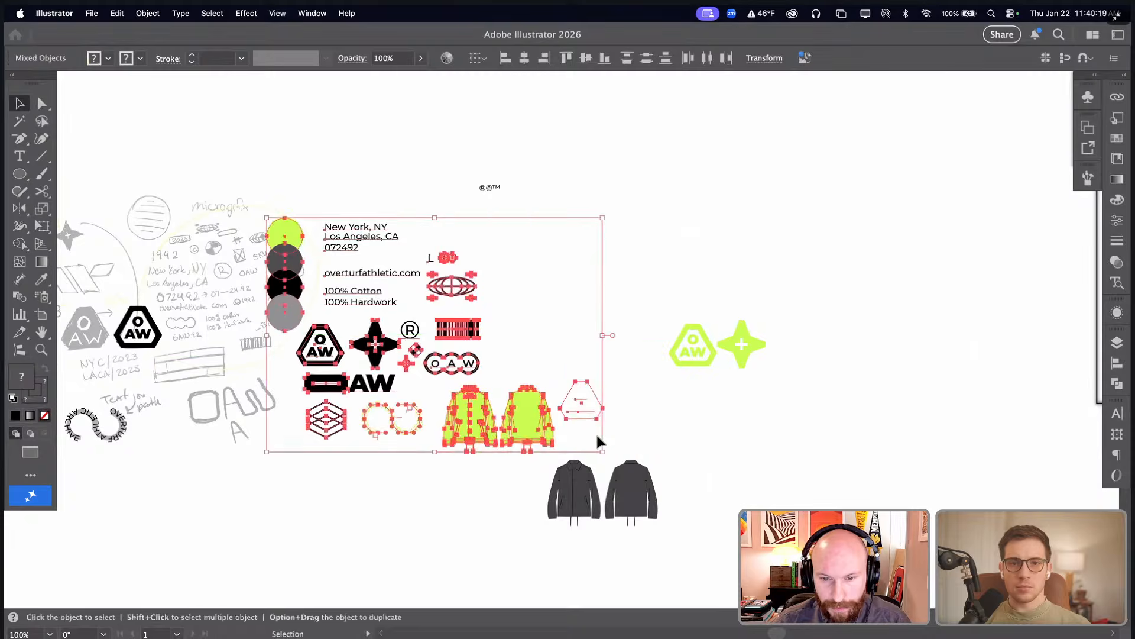
key("super+z")
left_click(646, 429, "shift")
left_click(696, 418, "shift")
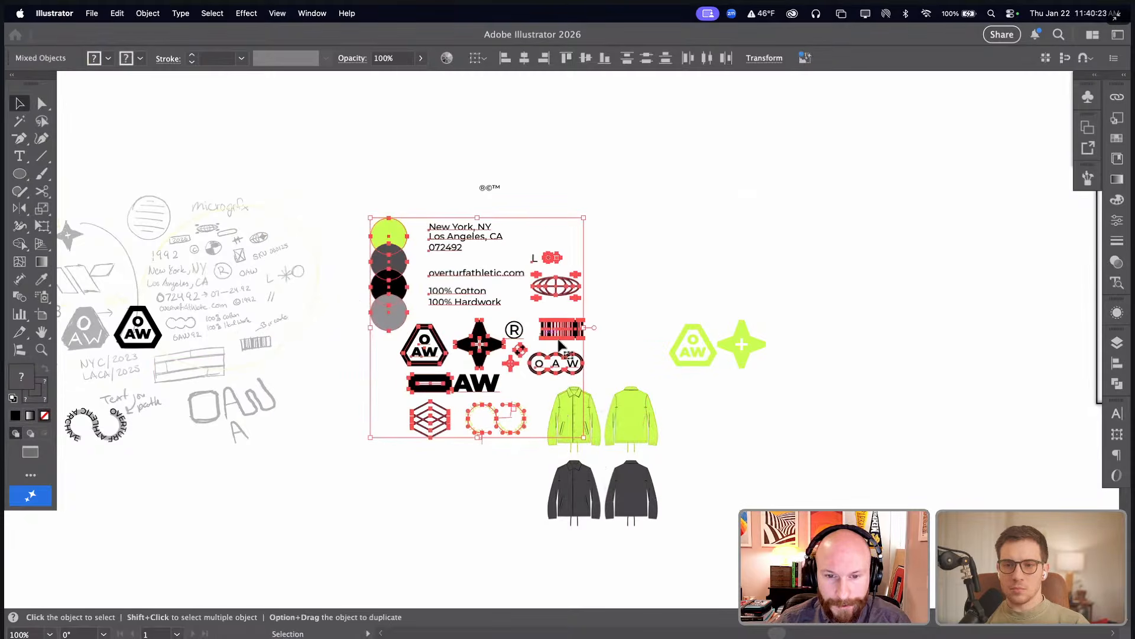
left_click(683, 270)
- Recolor the curved OVERTURF ATHLETIC ARCHIVE text black by sampling the black star logo with the Eyedropper
left_click_drag(349, 256, 536, 435)
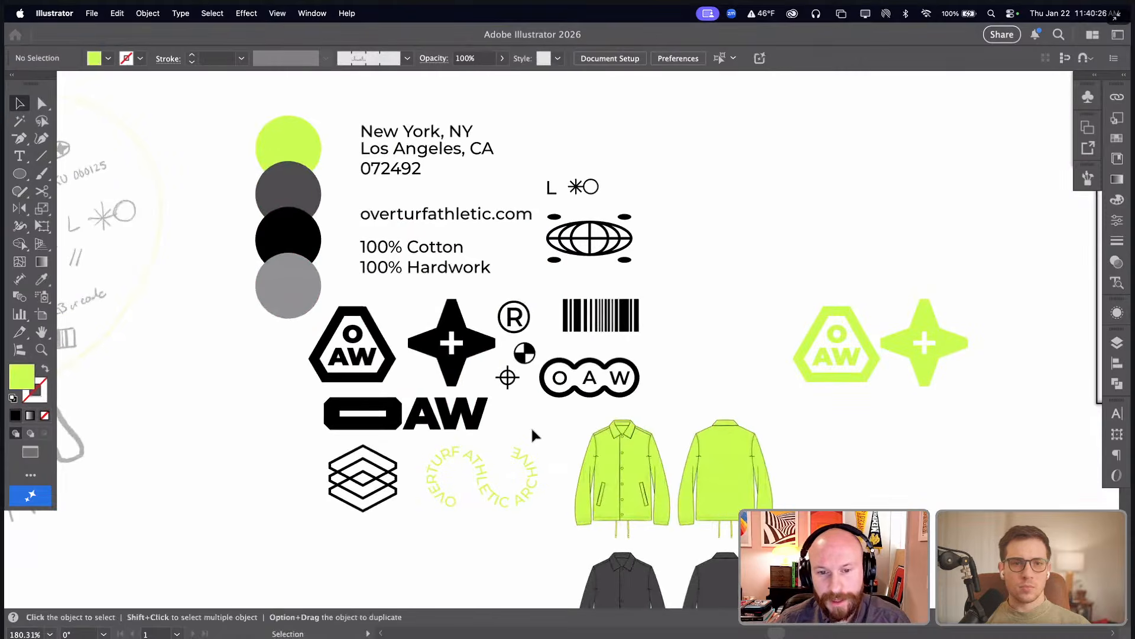
left_click(504, 509)
key("i")
left_click(482, 349)
key("v")
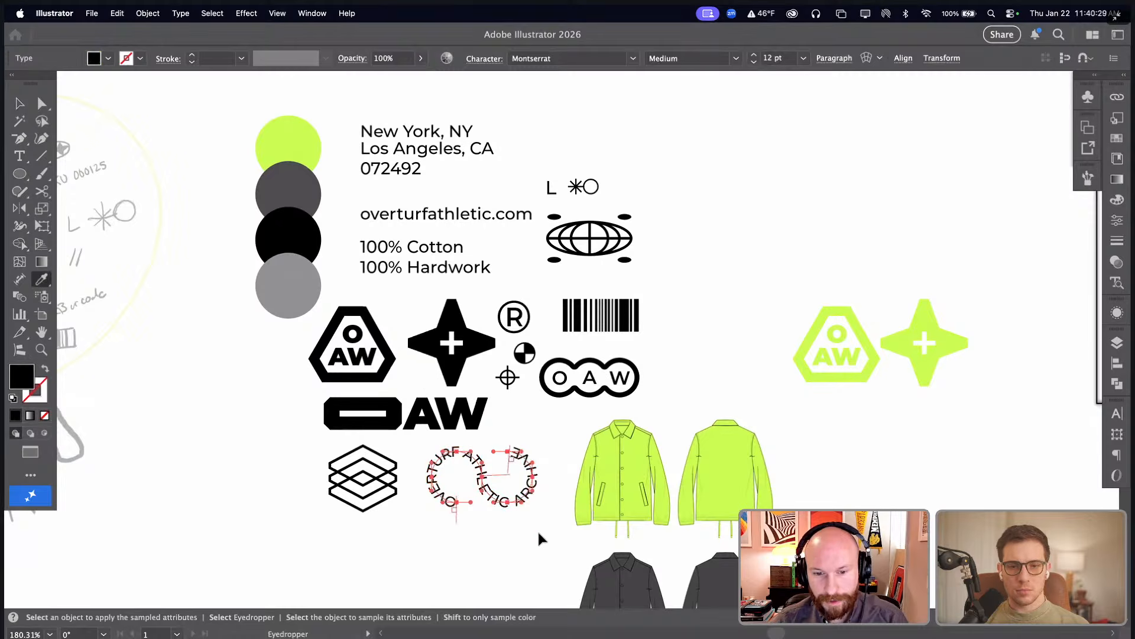
left_click(539, 534)
- Select and copy the white OAW badge and star pair located below the lime versions
left_click_drag(513, 277, 571, 270)
left_click_drag(417, 265, 515, 366)
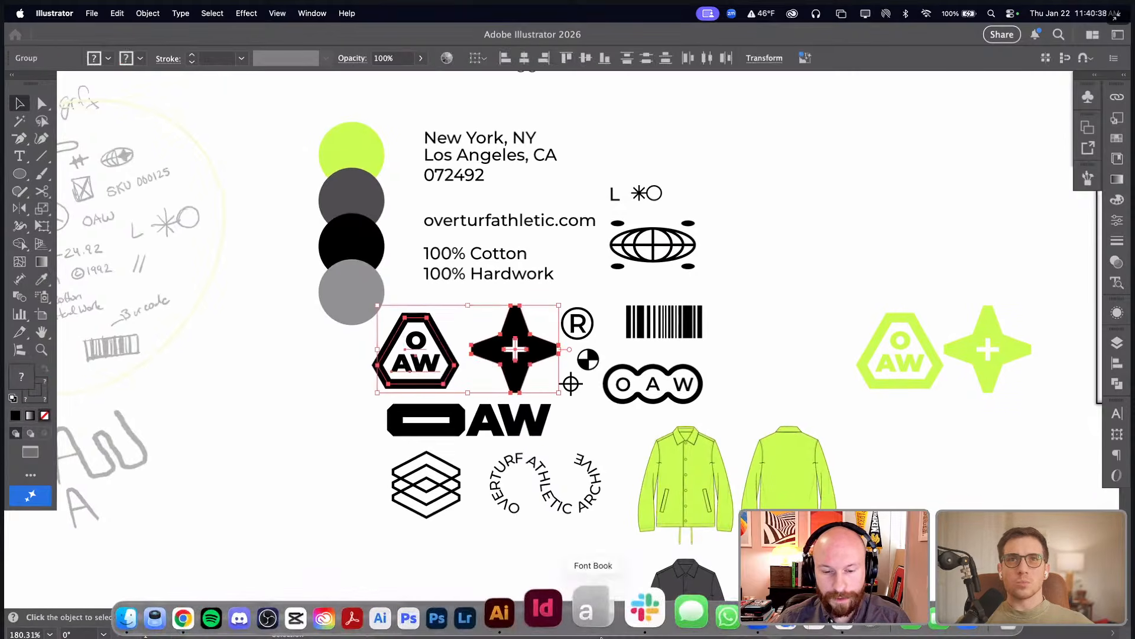
left_click(888, 385)
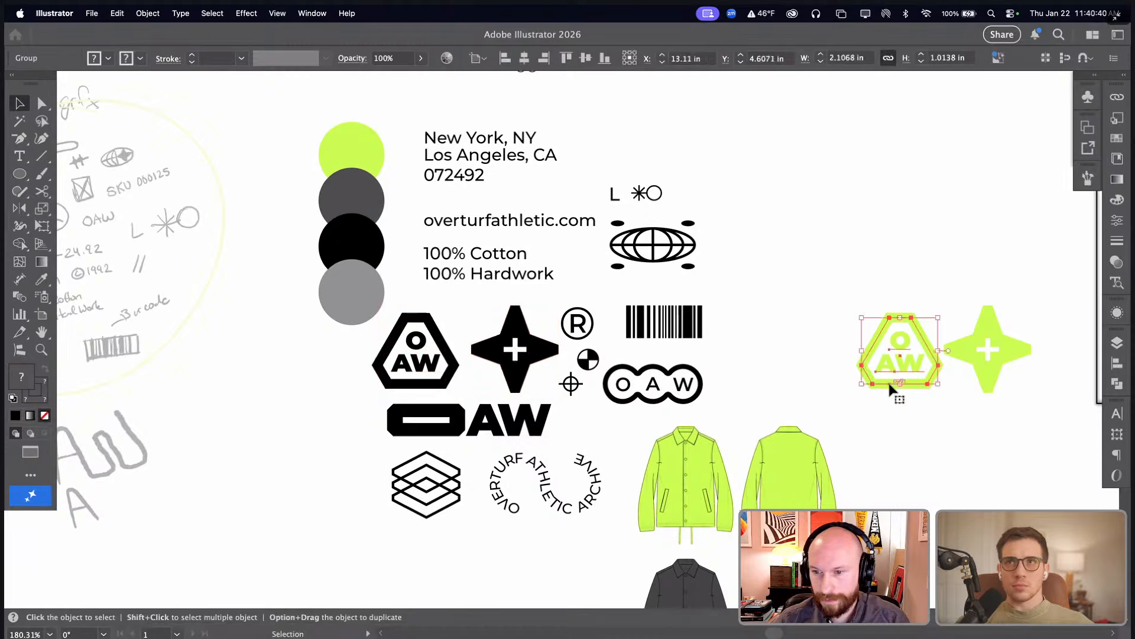
left_click_drag(855, 388, 744, 393)
left_click_drag(781, 284, 946, 456)
left_click(702, 409)
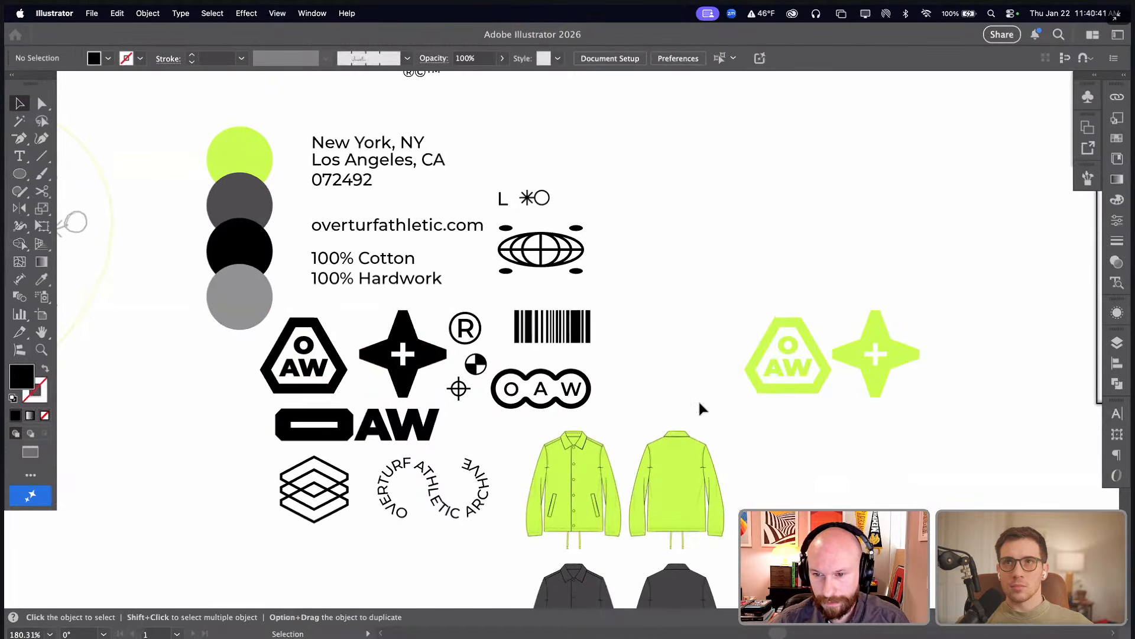
left_click_drag(716, 387, 717, 388)
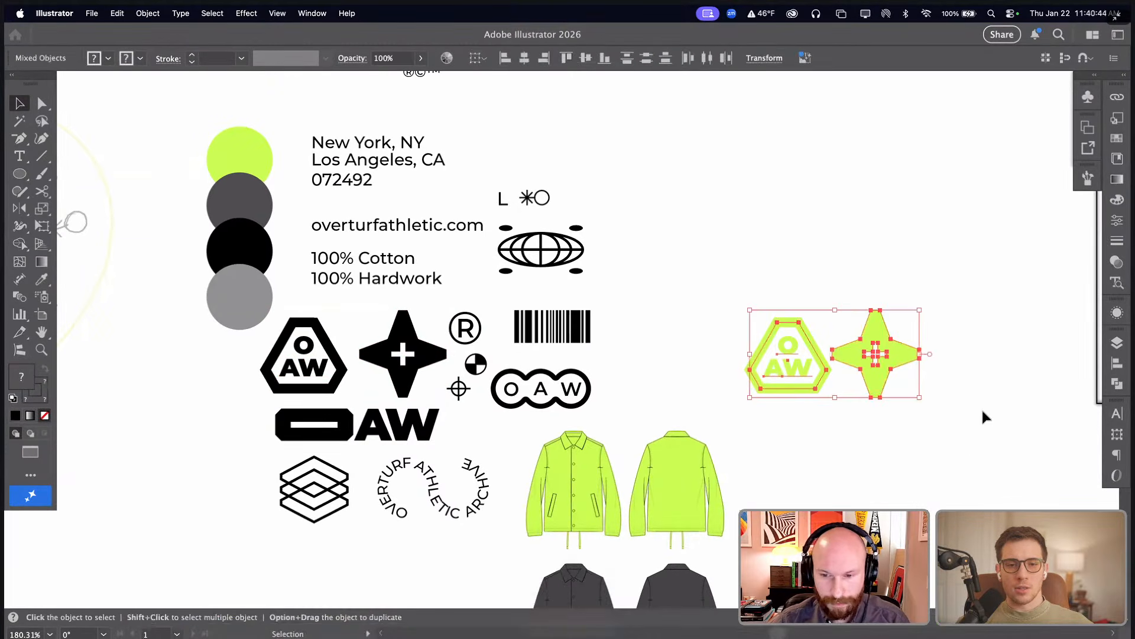
left_click_drag(953, 441, 793, 506)
mouse_move(556, 621)
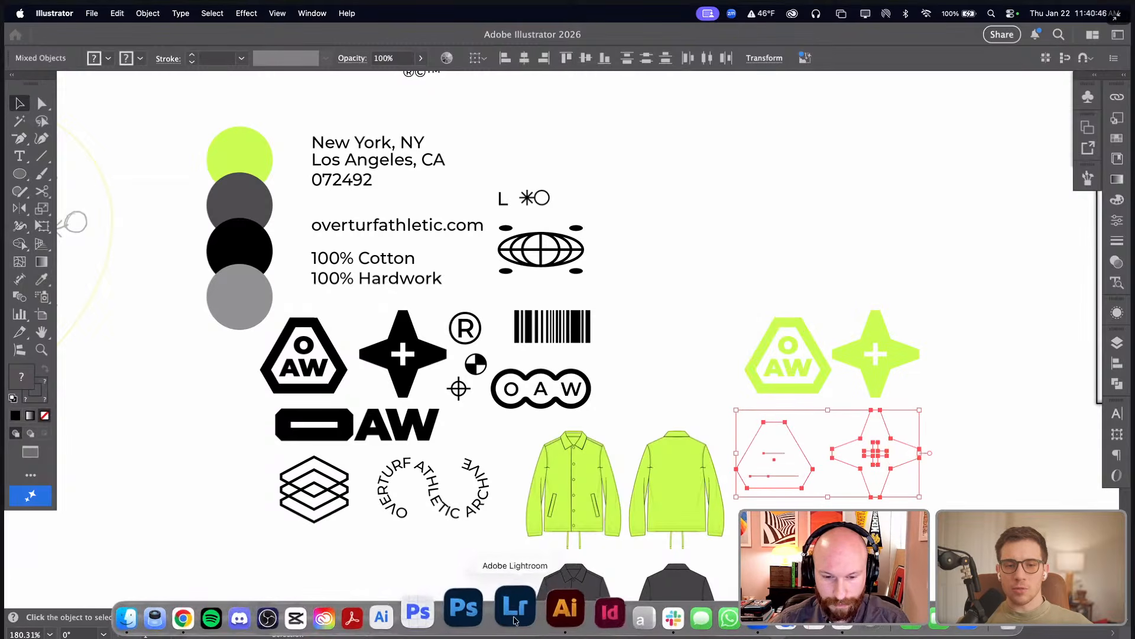
- Switch to Adobe Express, paste the white logo pair and place it in the upper-left corner of the photo
left_click(210, 616)
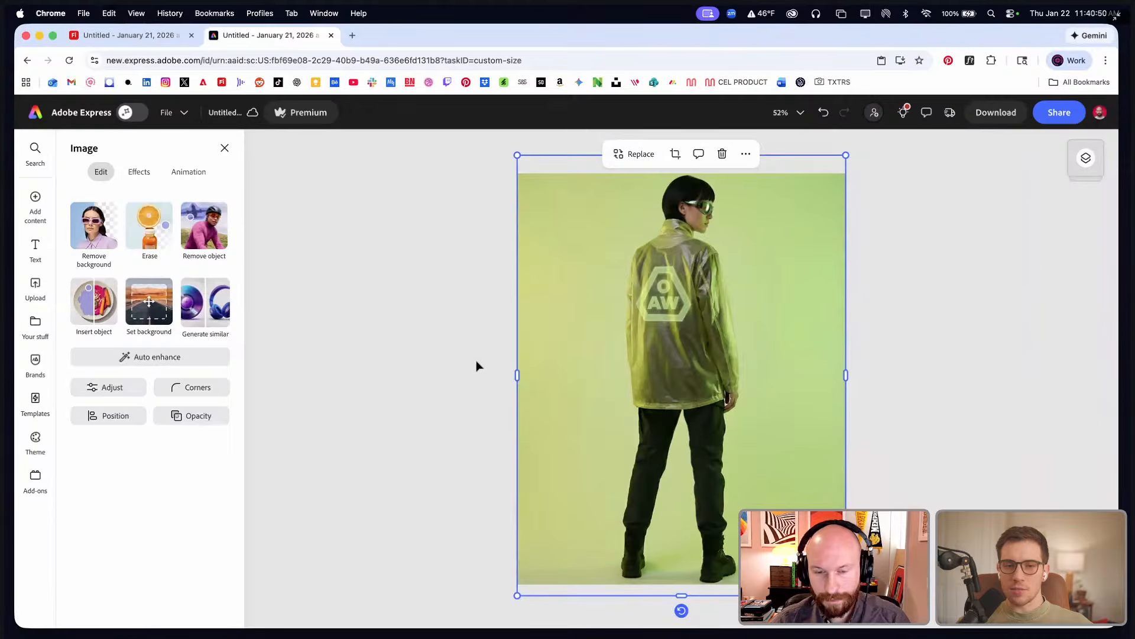
left_click(477, 366)
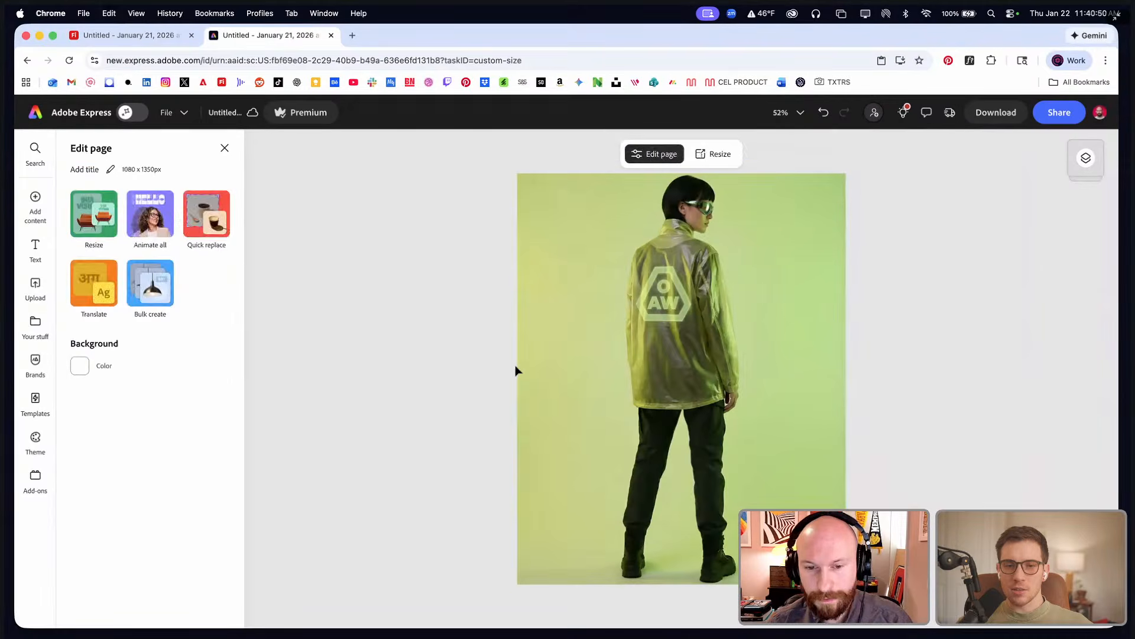
left_click(109, 13)
left_click(159, 94)
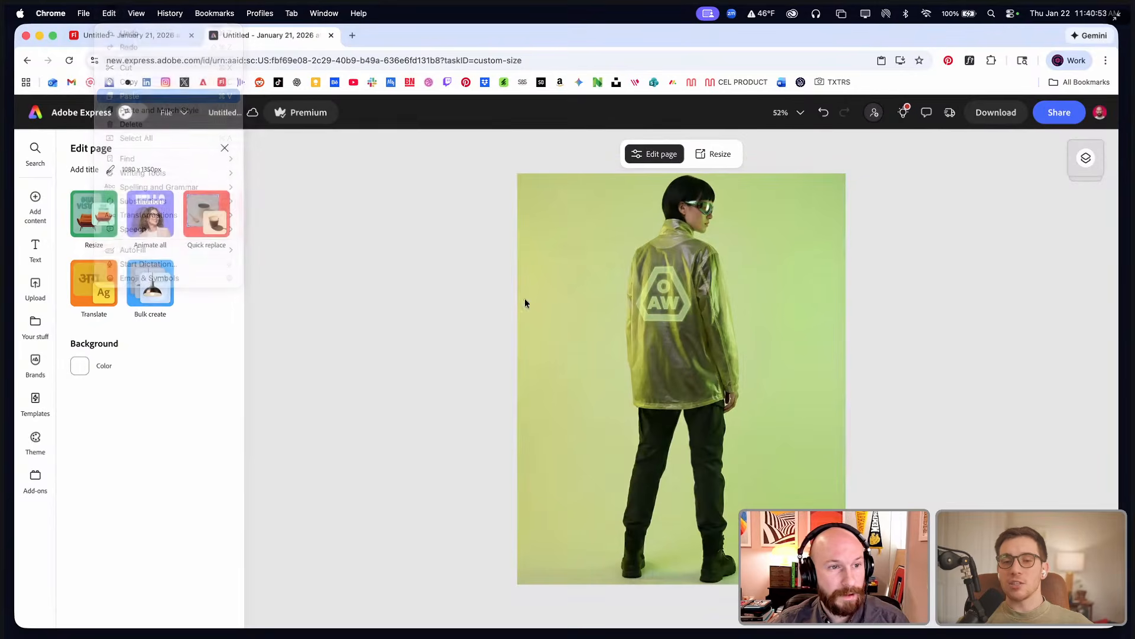
left_click(697, 398)
left_click_drag(780, 425, 577, 203)
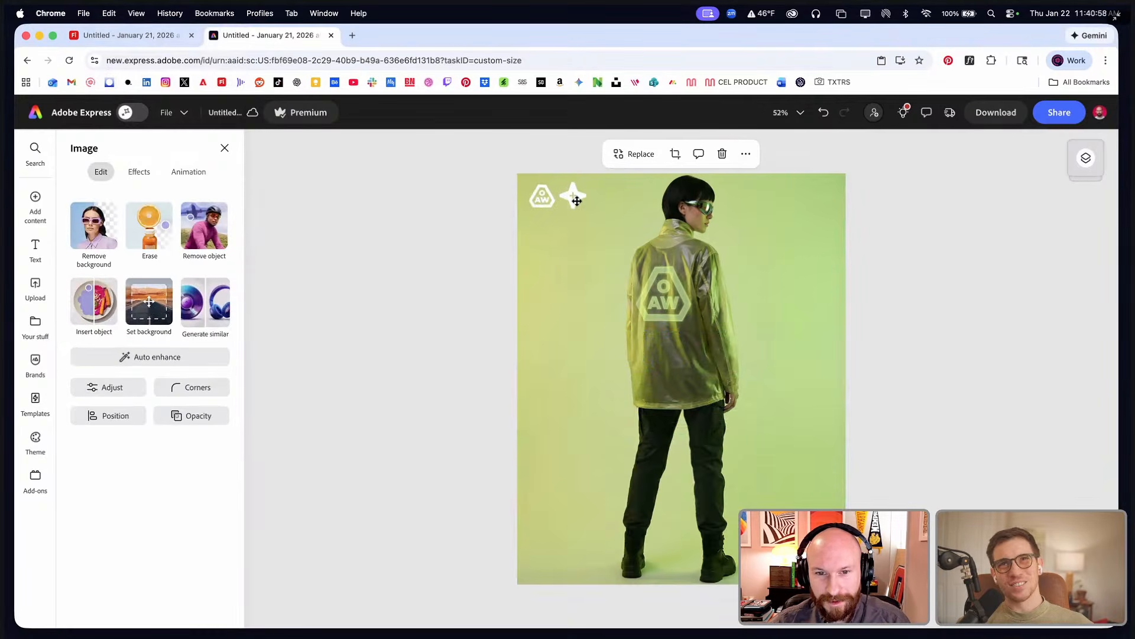
left_click(458, 294)
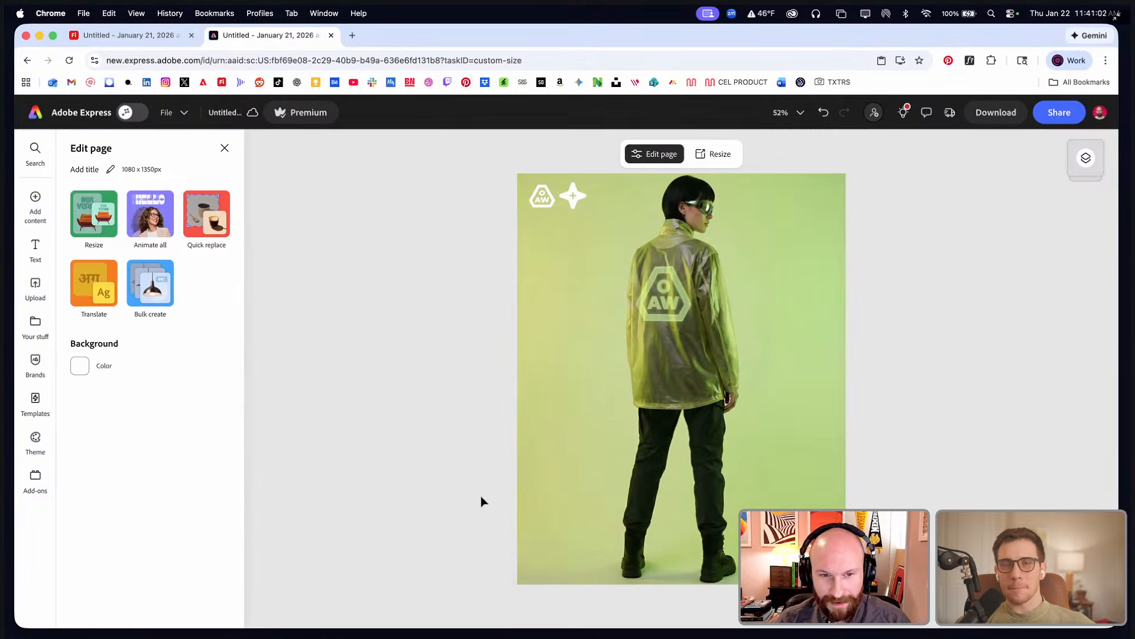
- Copy the black globe graphic from the Illustrator artwork and return to the Adobe Express page
key("super+Tab")
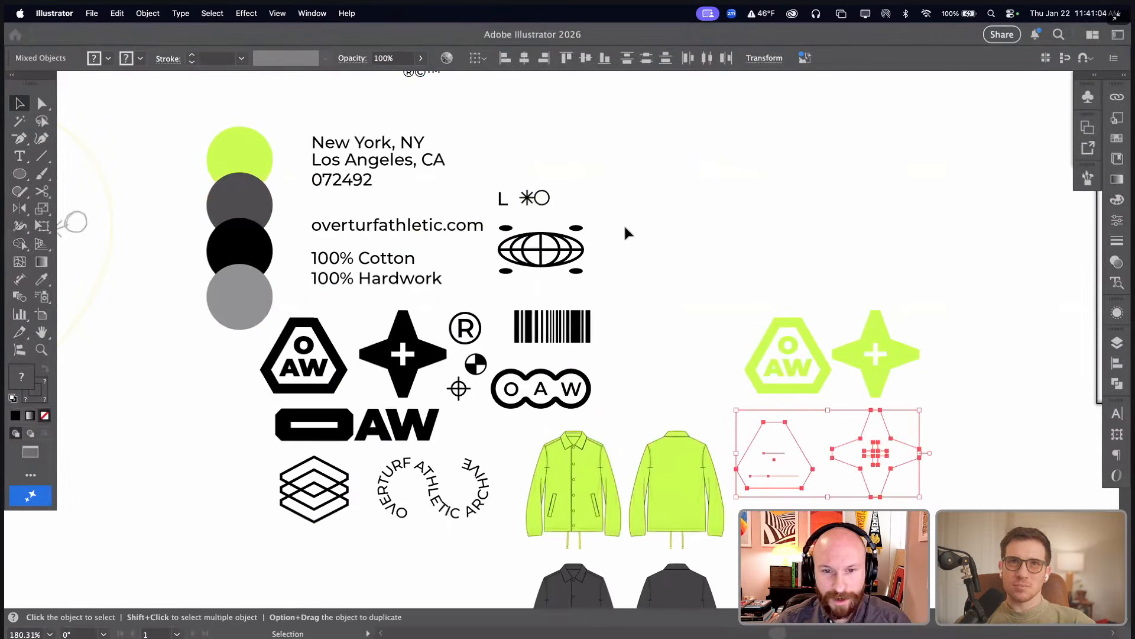
left_click_drag(614, 223, 520, 289)
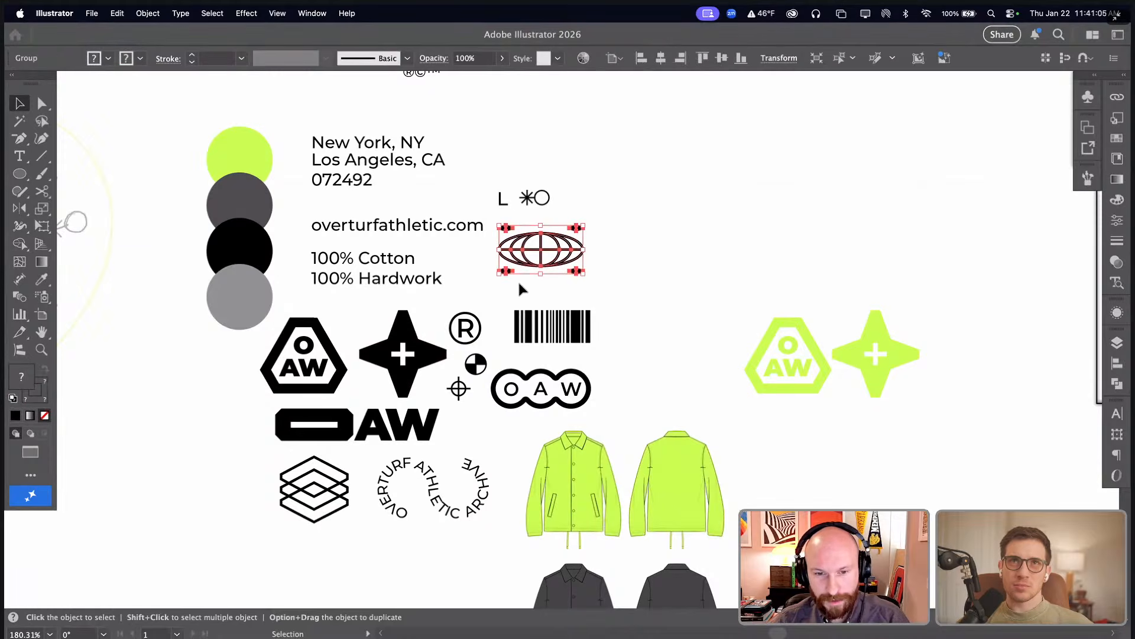
key("super+Tab")
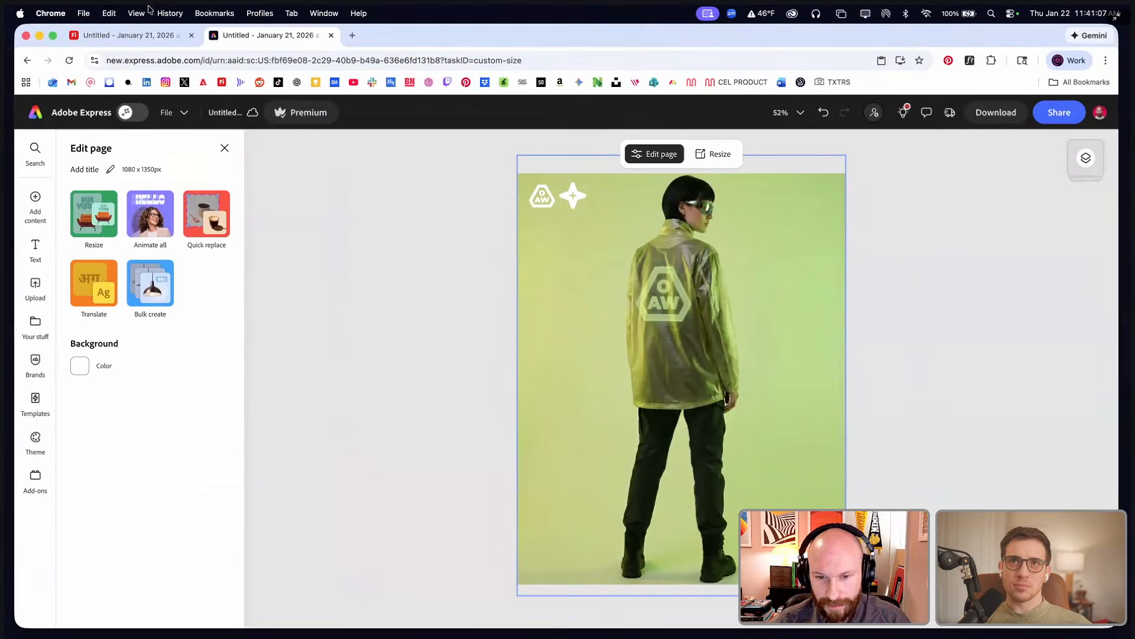
- Paste the globe graphic onto the page and place it in the lower-left corner of the photo
left_click(109, 13)
left_click(158, 96)
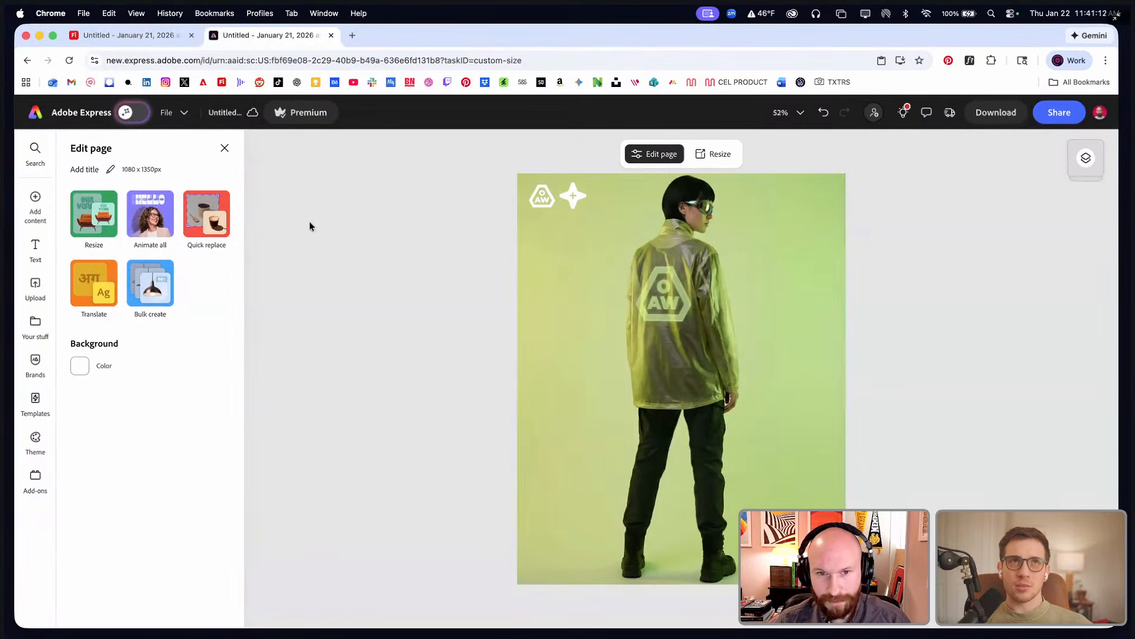
left_click(109, 13)
left_click(141, 98)
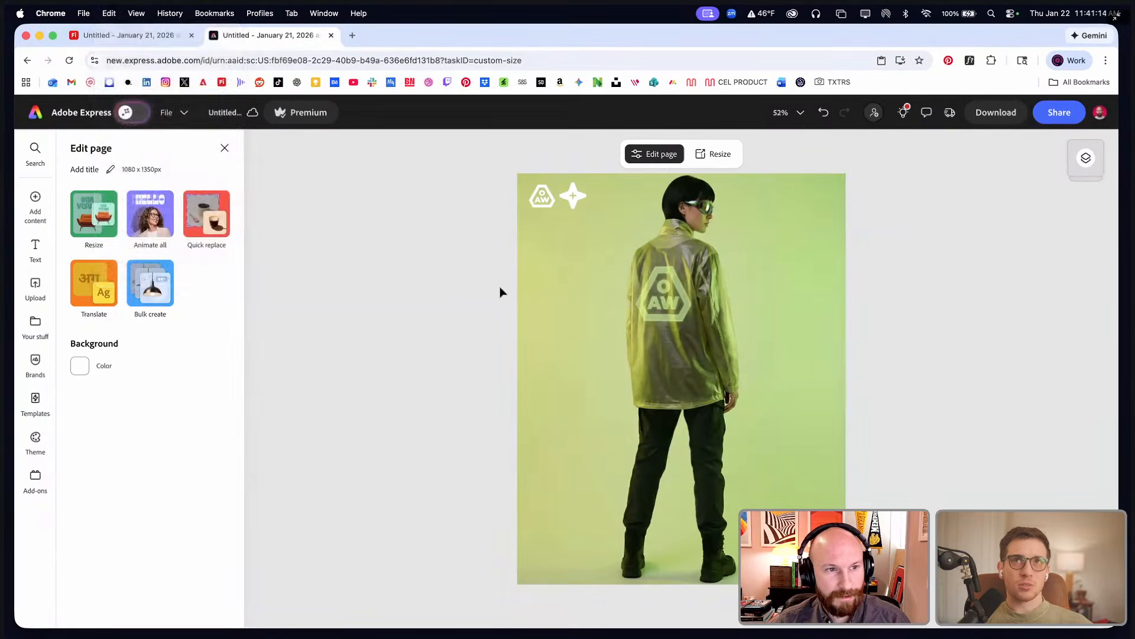
left_click(728, 406)
left_click_drag(728, 407, 538, 566)
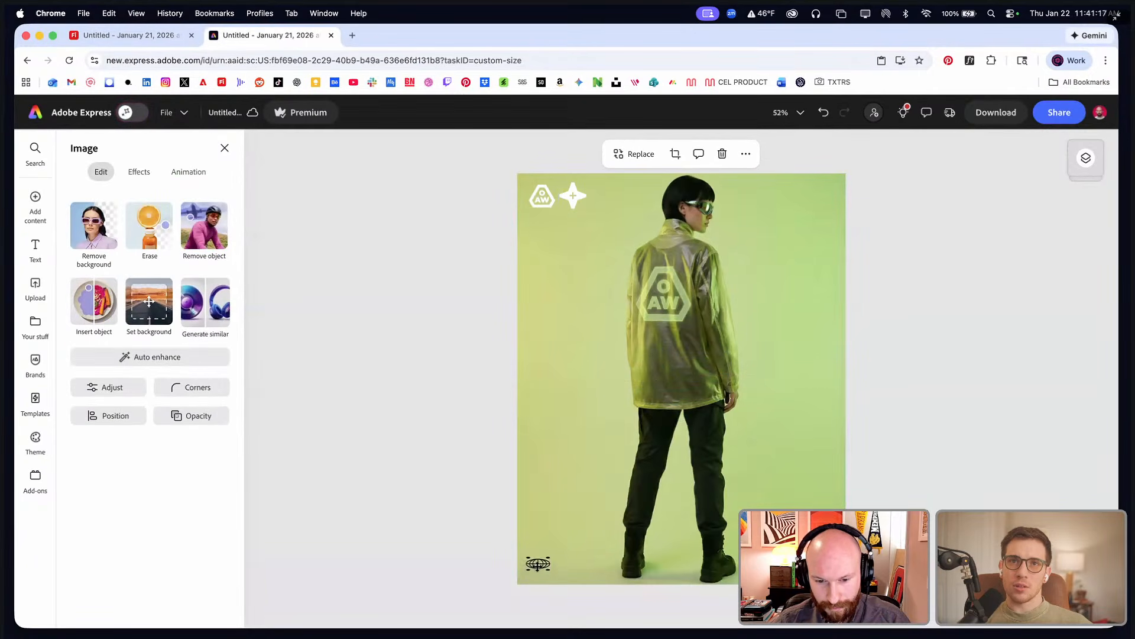
- Switch to Illustrator and copy the OAW logo made of three linked circles
key("super+Tab")
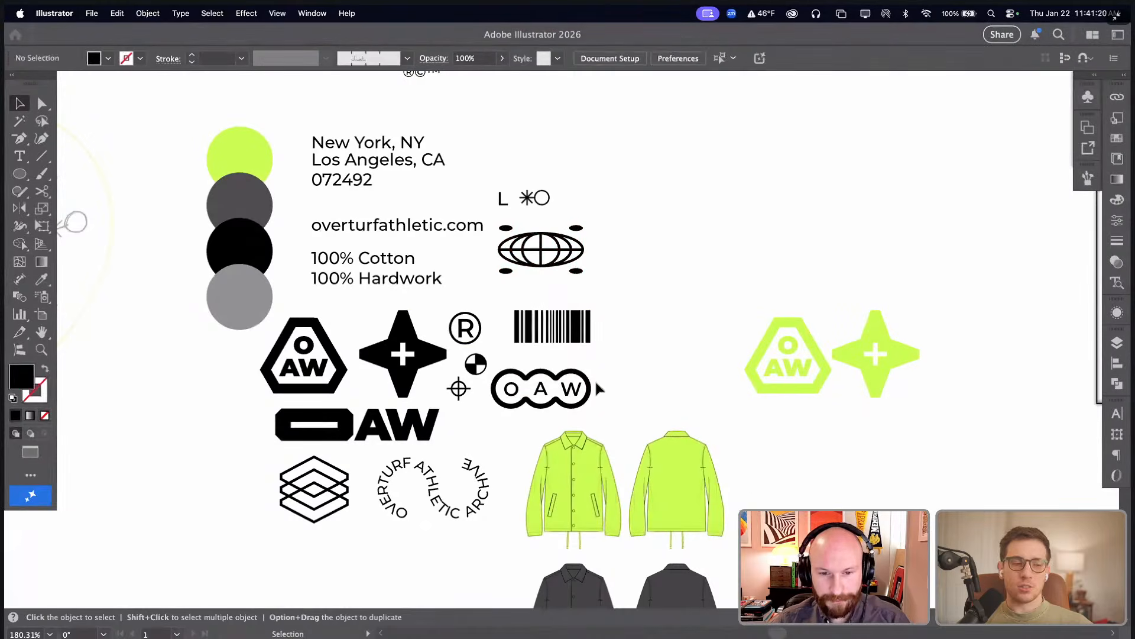
left_click(520, 411)
key("a")
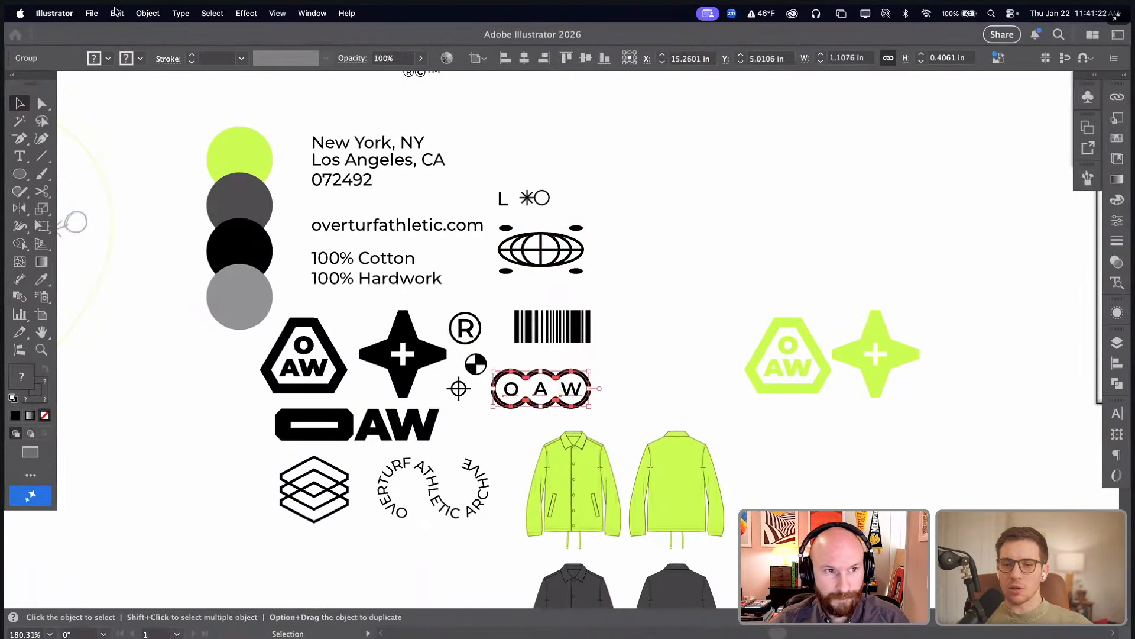
- Switch to Adobe Express, paste the linked-circle OAW logo, shrink it and place it just above the globe graphic in the photo's lower-left corner
key("super+Tab")
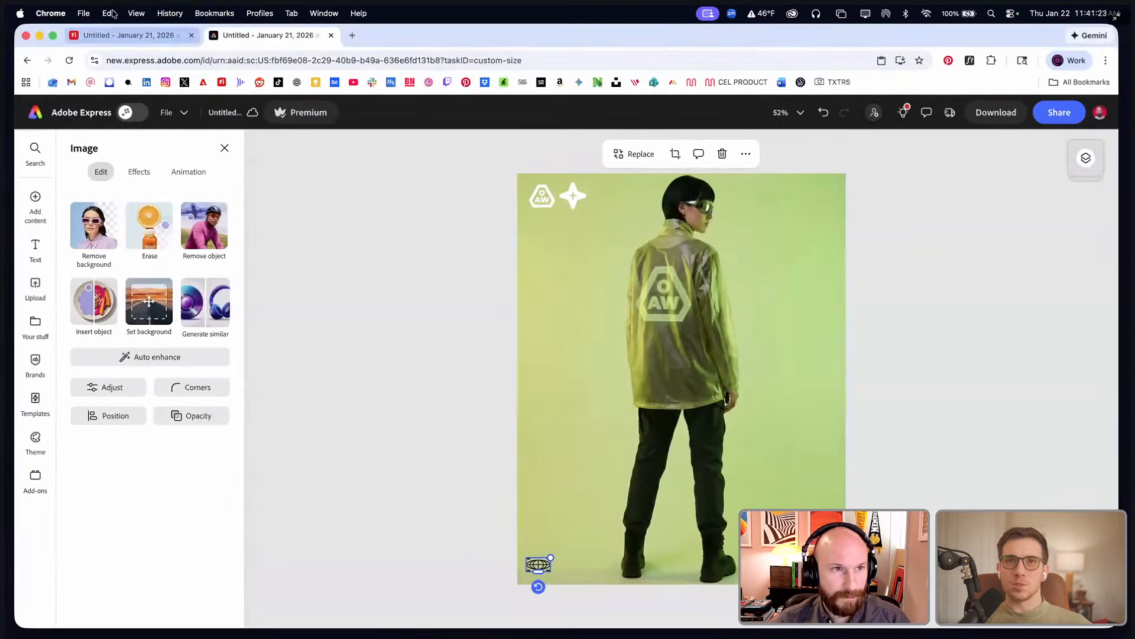
left_click(109, 13)
left_click(129, 96)
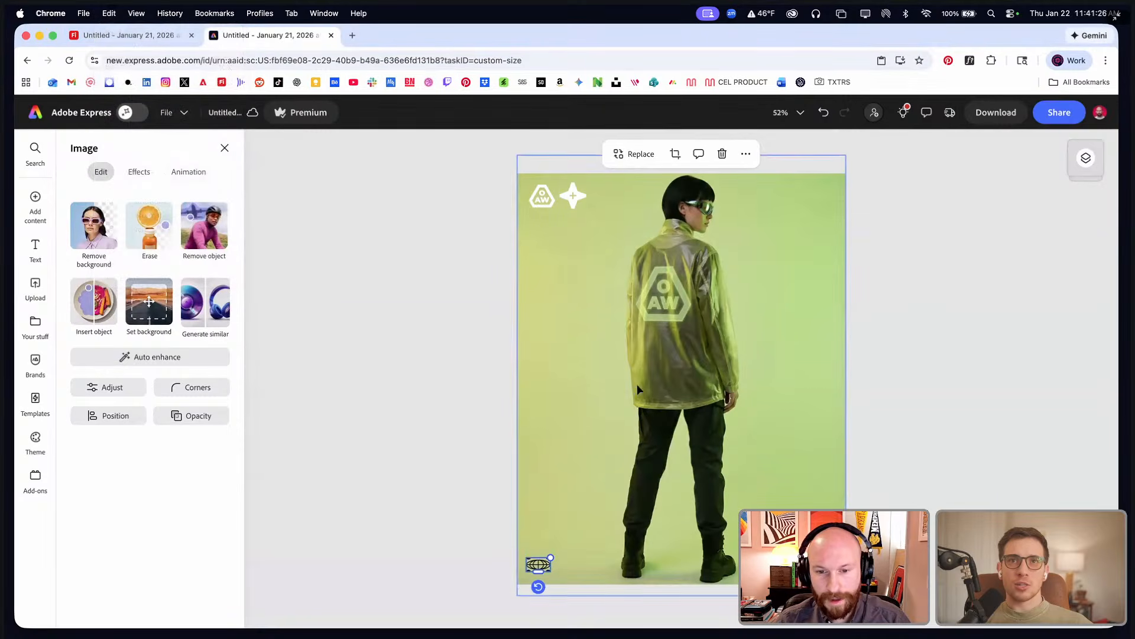
left_click(900, 320)
left_click(110, 13)
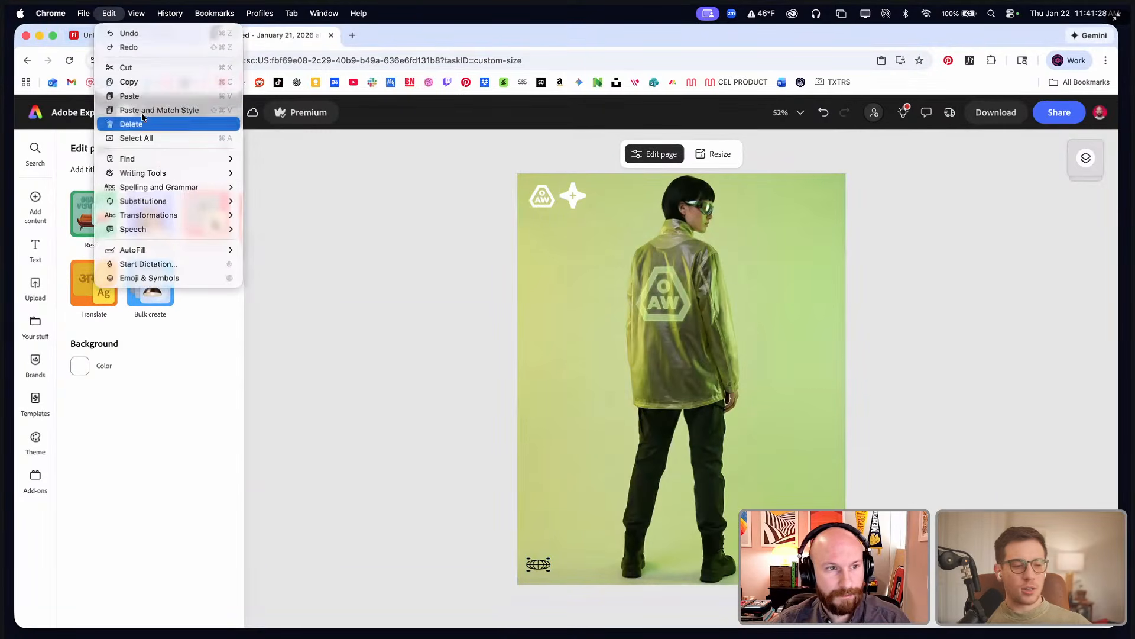
left_click(129, 95)
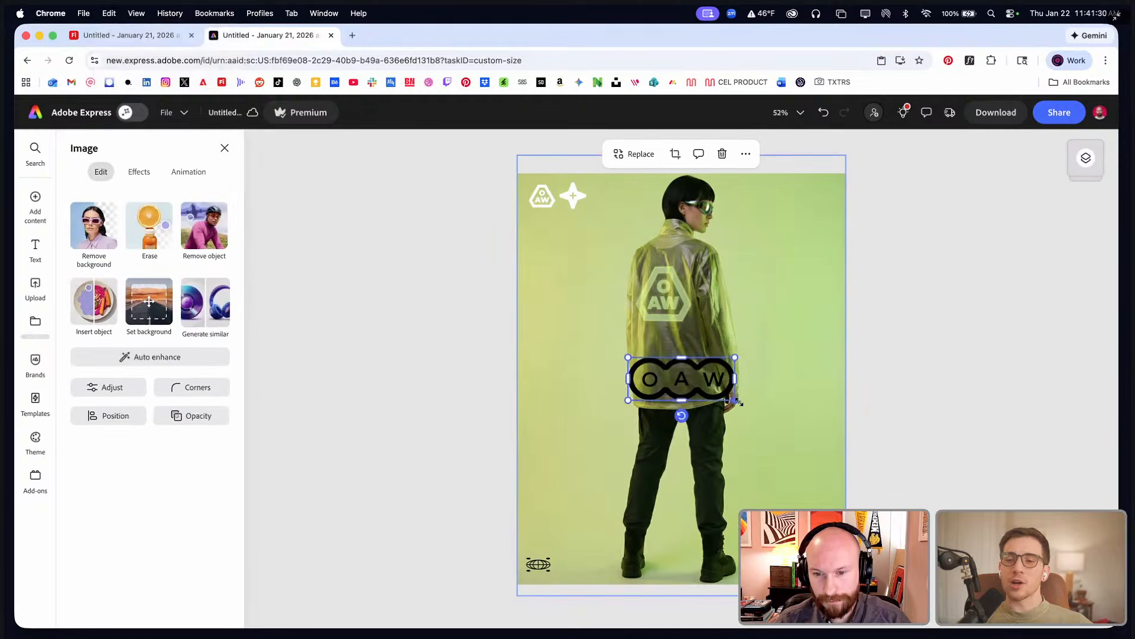
left_click_drag(704, 388, 648, 365)
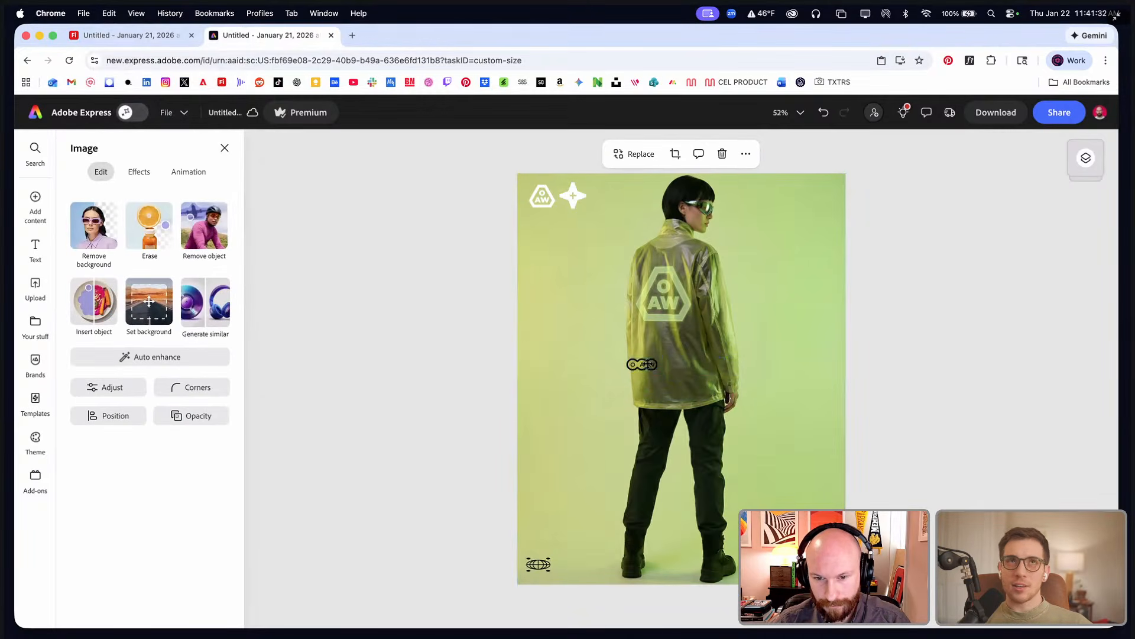
left_click_drag(553, 535, 547, 549)
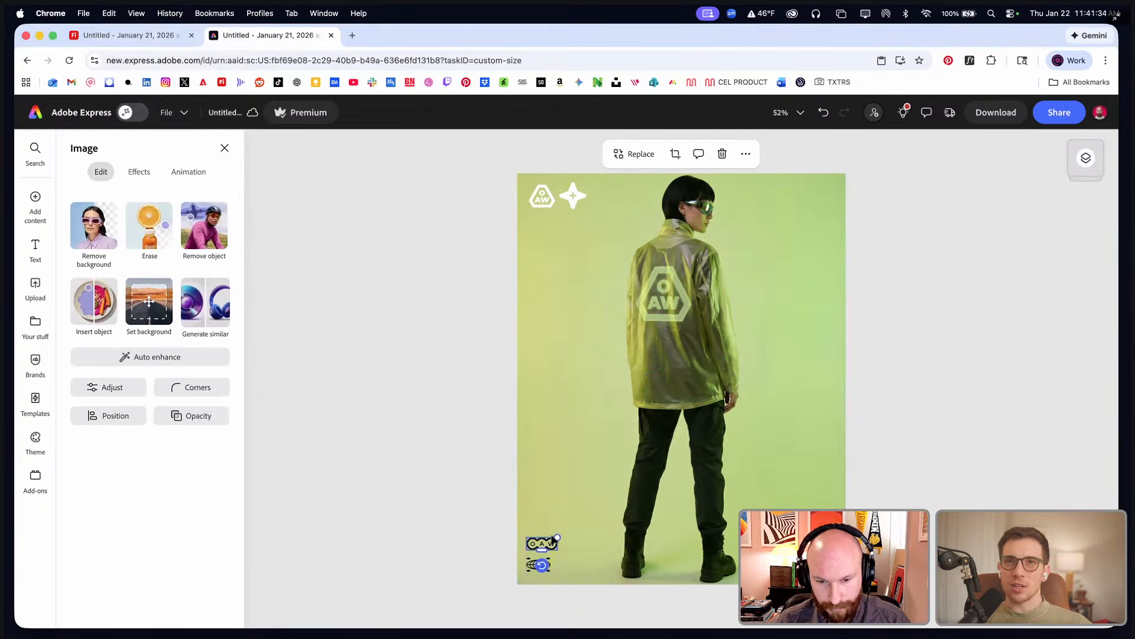
- Switch to Illustrator, copy the black barcode graphic and return to the Adobe Express page
key("ctrl+Left")
left_click(590, 334)
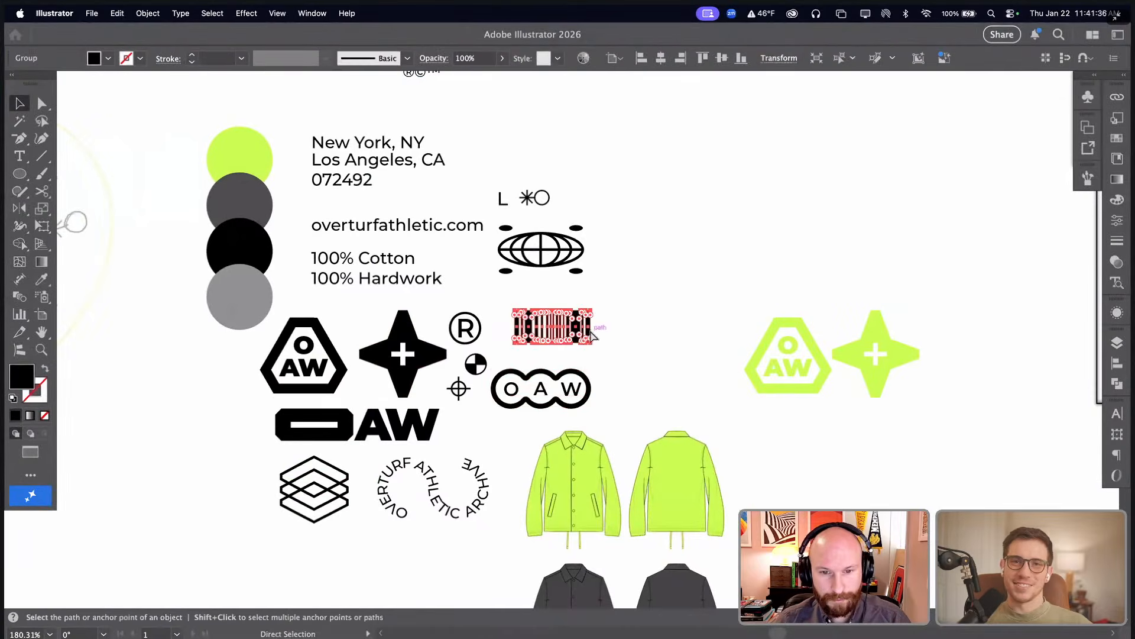
key("ctrl+Right")
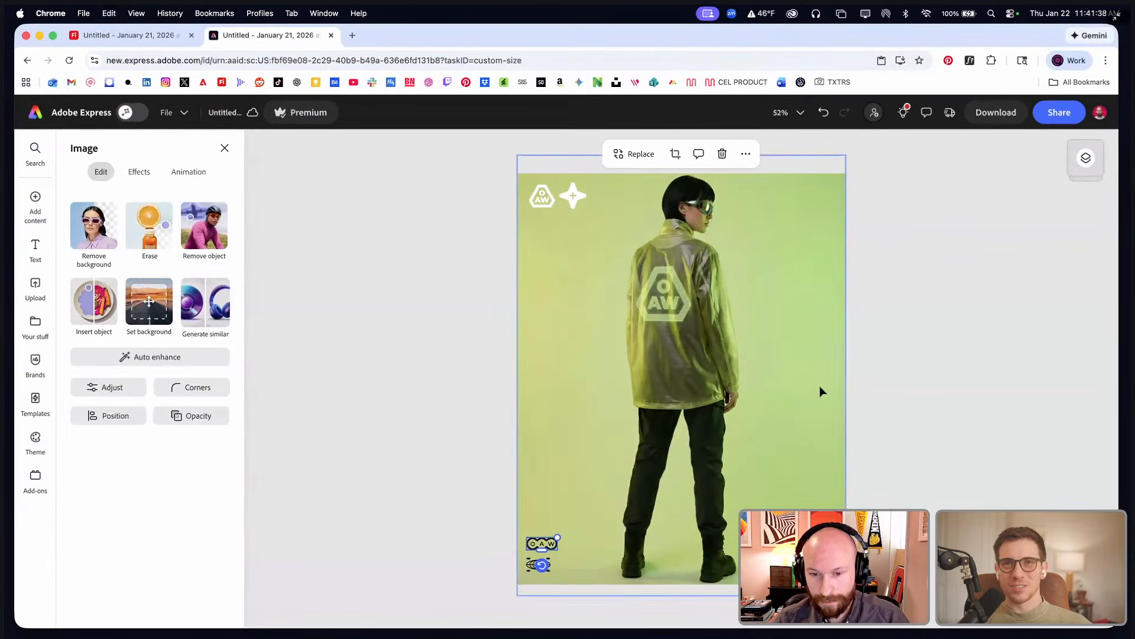
- Try to paste the barcode onto the page, and clear the selection on the linked-circle logo
left_click(109, 13)
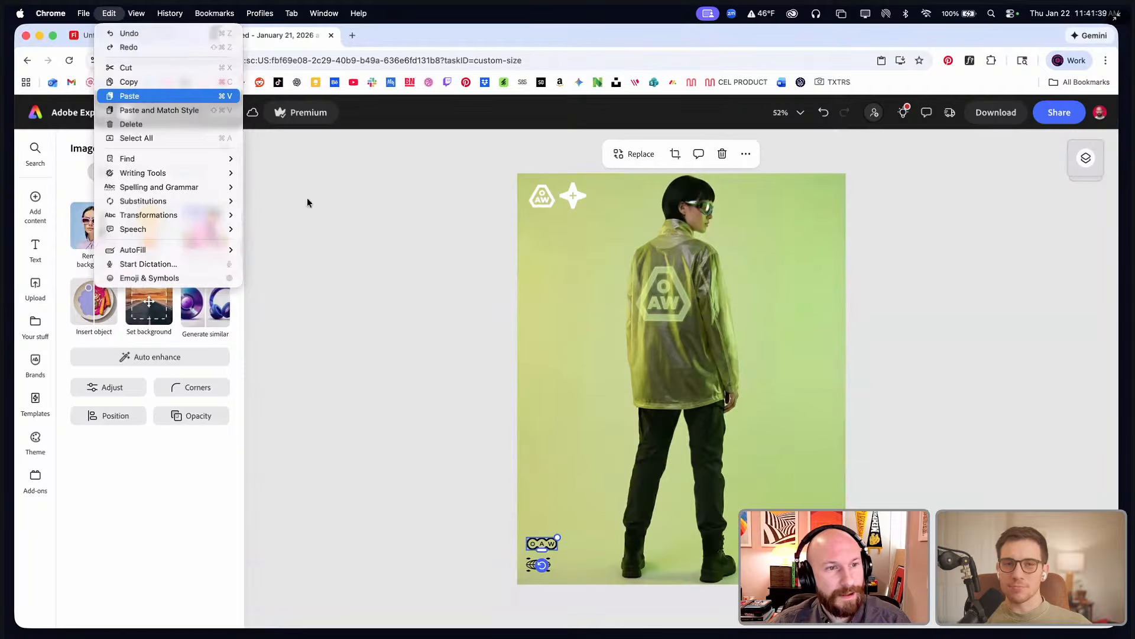
left_click(129, 95)
left_click(109, 13)
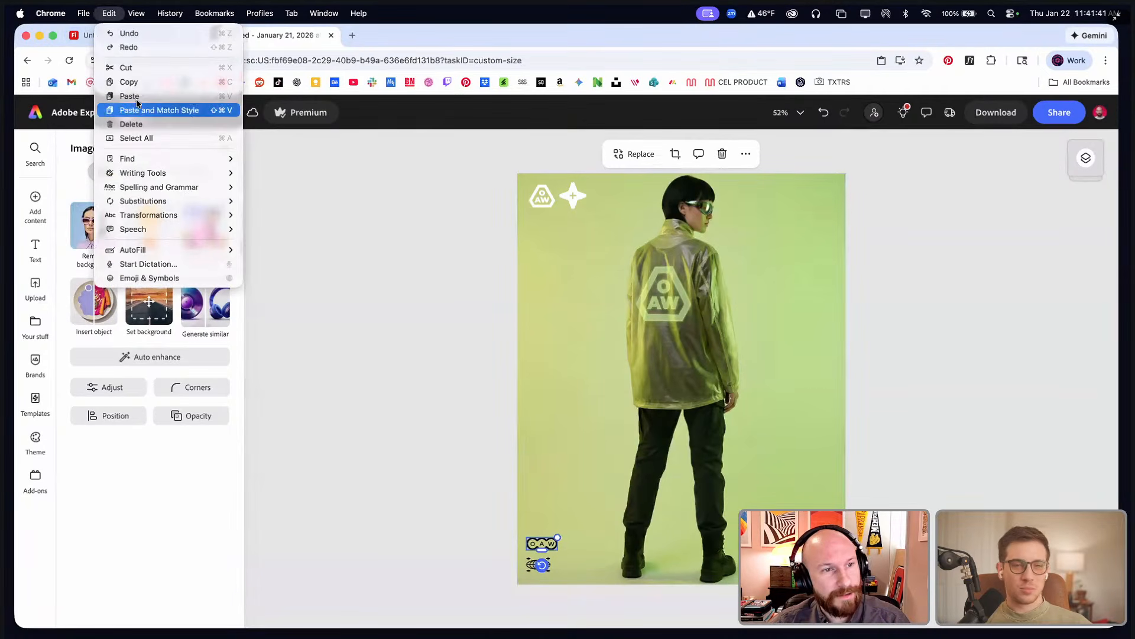
left_click(130, 95)
left_click(382, 287)
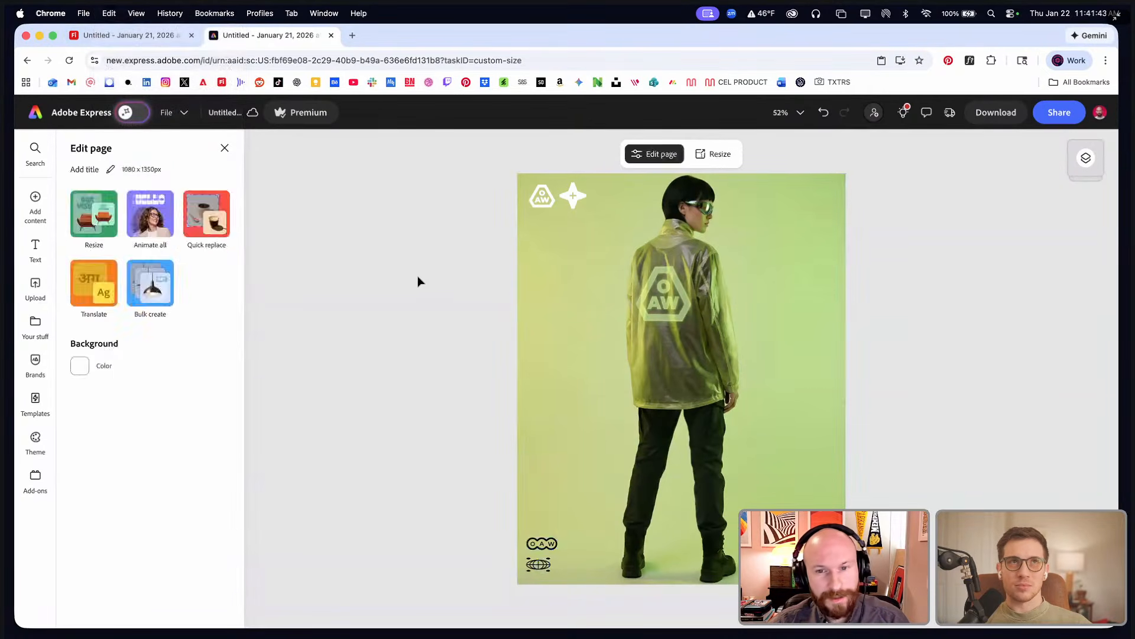
- Copy the barcode again in Illustrator, paste it onto the Adobe Express page and place it in the photo's lower-right corner
key("super+Tab")
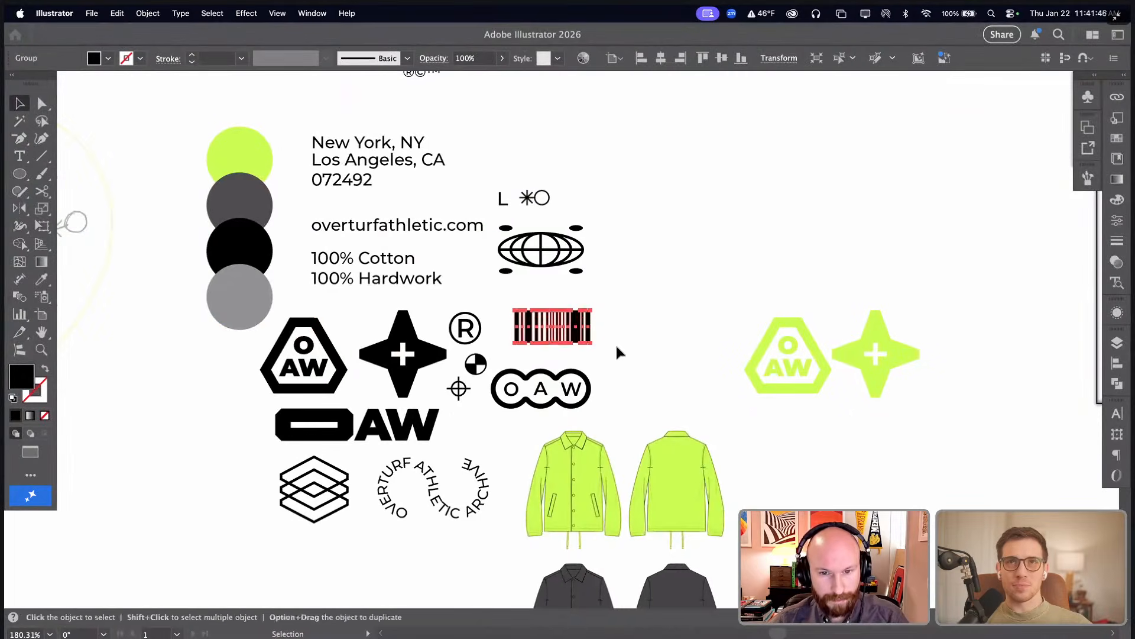
key("super+Tab")
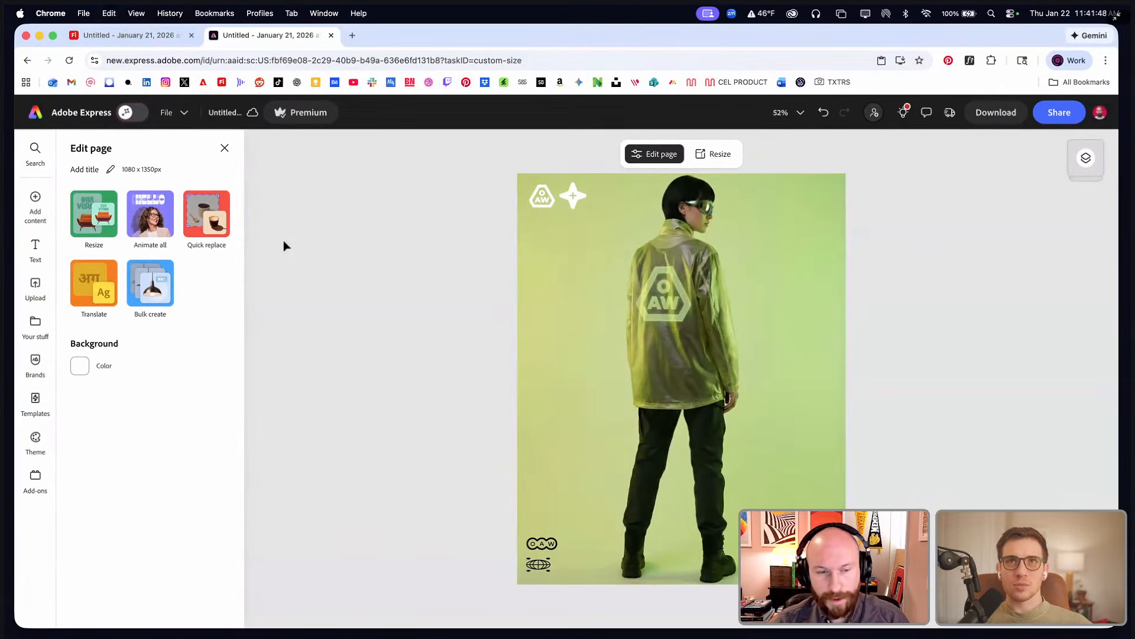
left_click(115, 14)
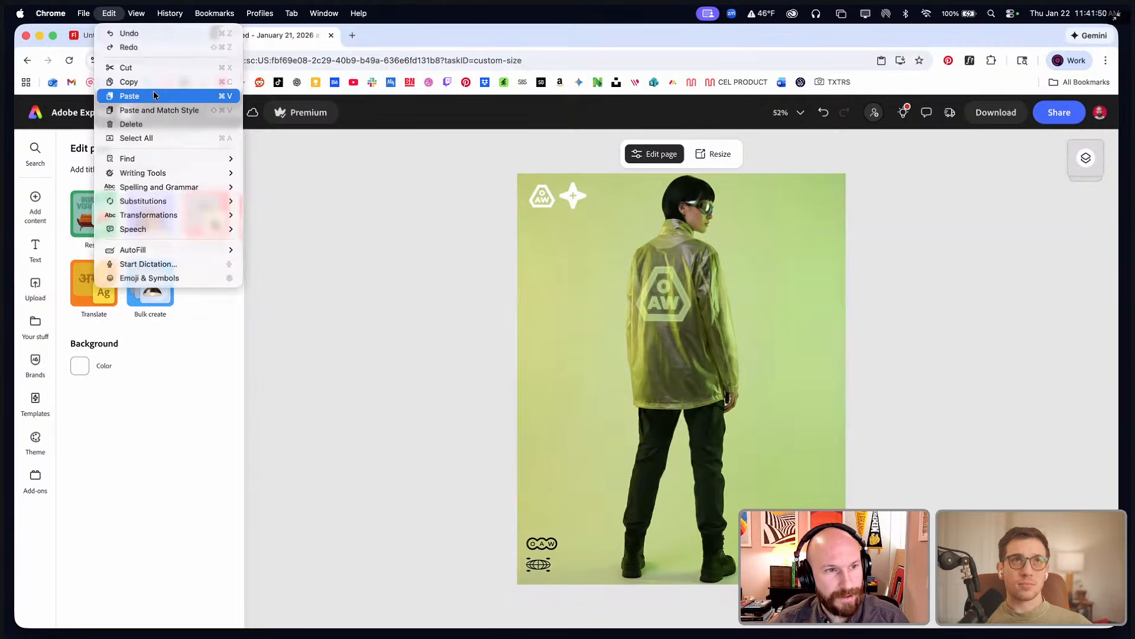
left_click(129, 96)
left_click_drag(682, 380, 790, 555)
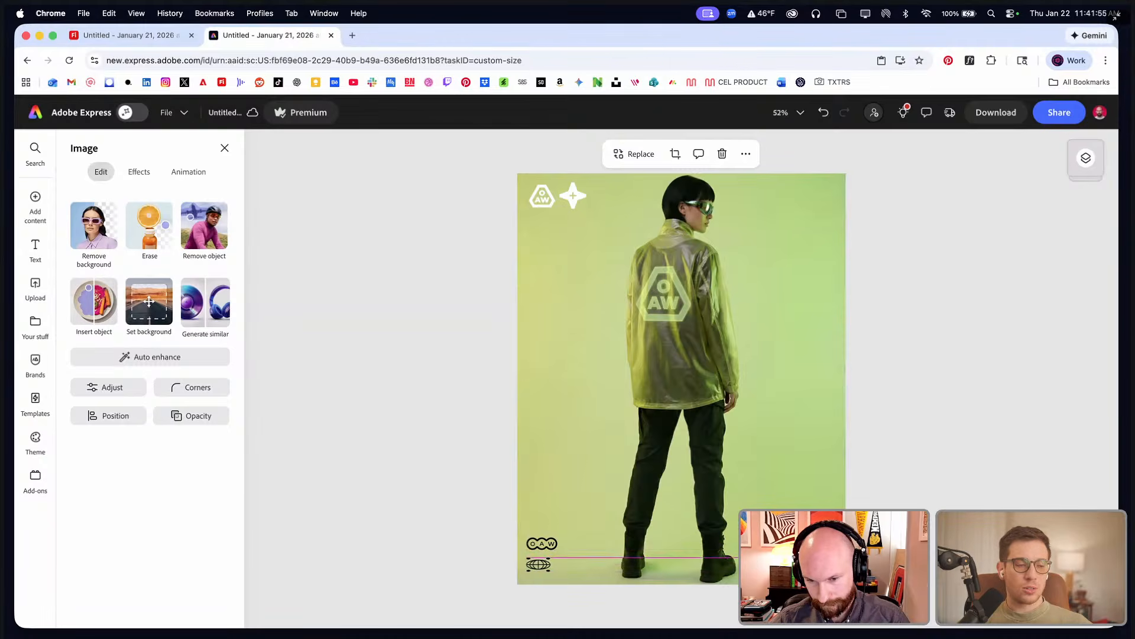
- Switch to Illustrator, copy the stacked-diamonds line graphic and return to the Adobe Express page
key("ctrl+Right")
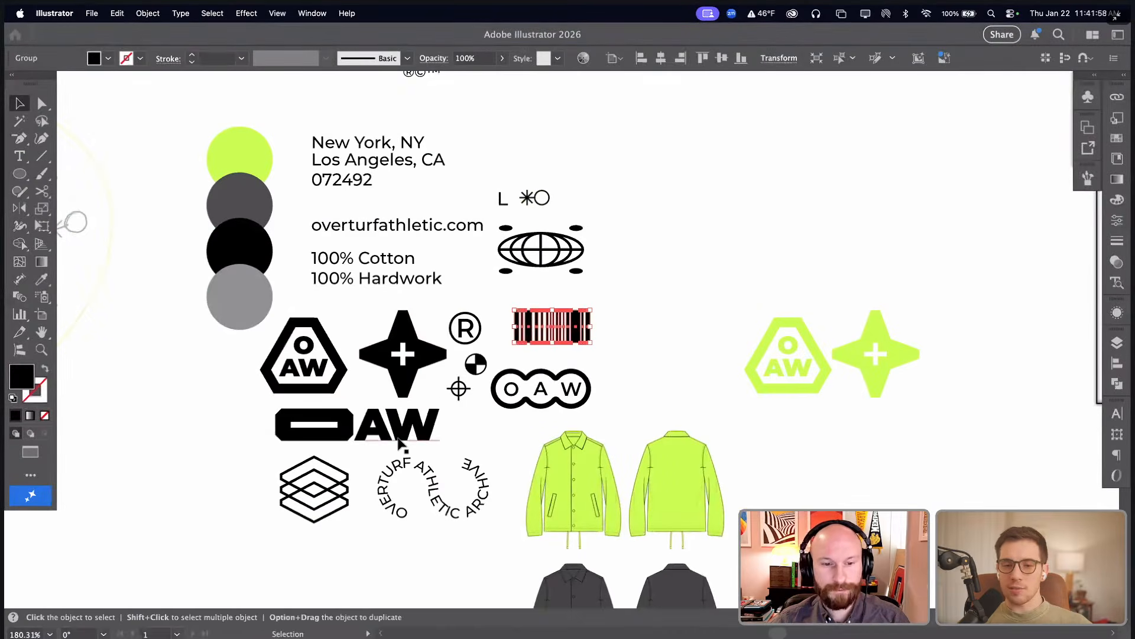
left_click(306, 436)
left_click(316, 473)
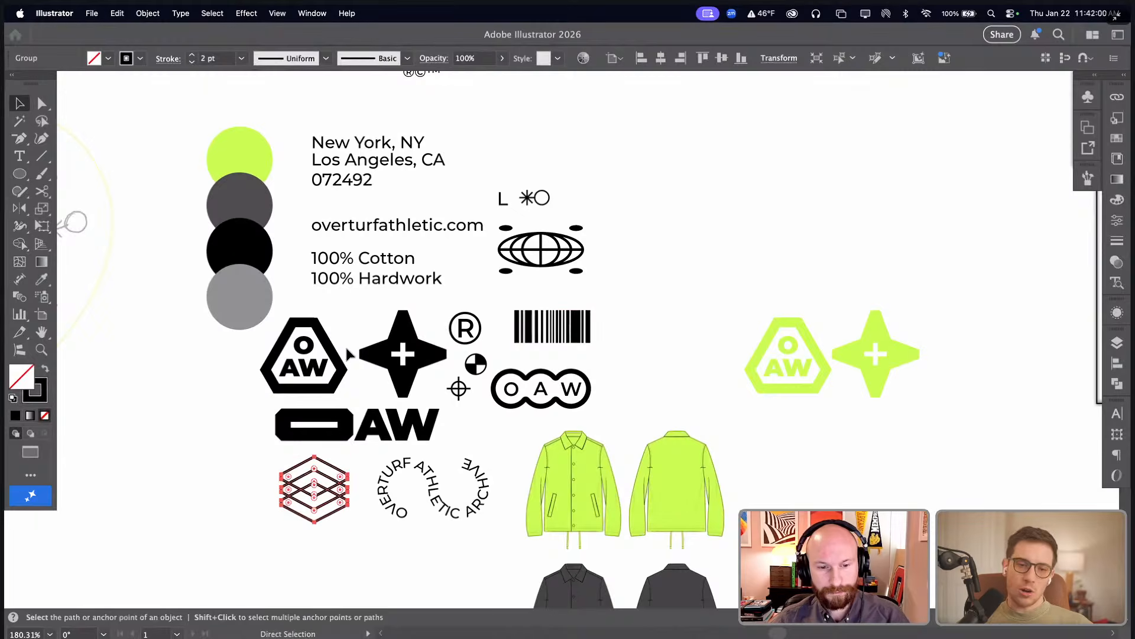
key("ctrl+Left")
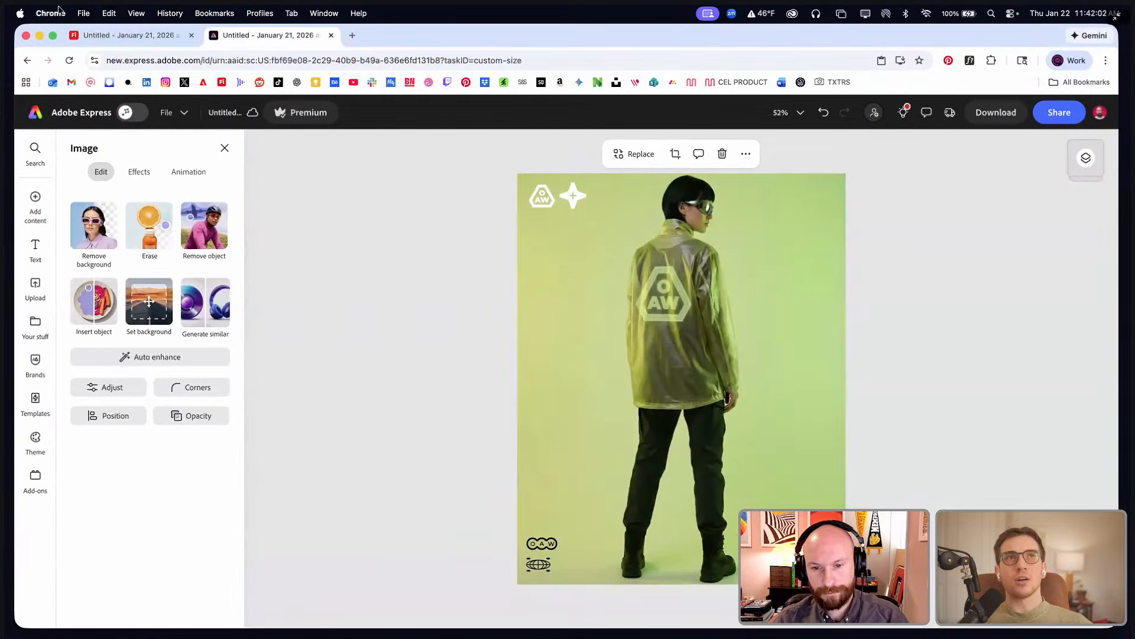
- Paste the stacked-diamonds graphic, shrink it, place it directly above the linked-circle OAW logo and deselect it
left_click(109, 15)
left_click(152, 94)
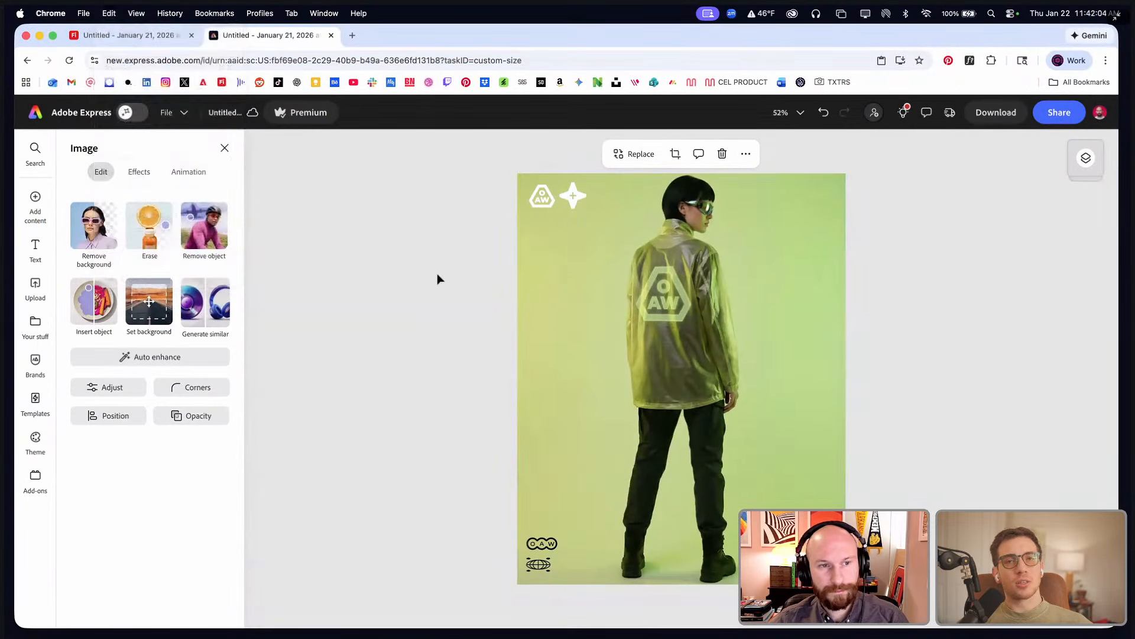
left_click(367, 247)
left_click(109, 13)
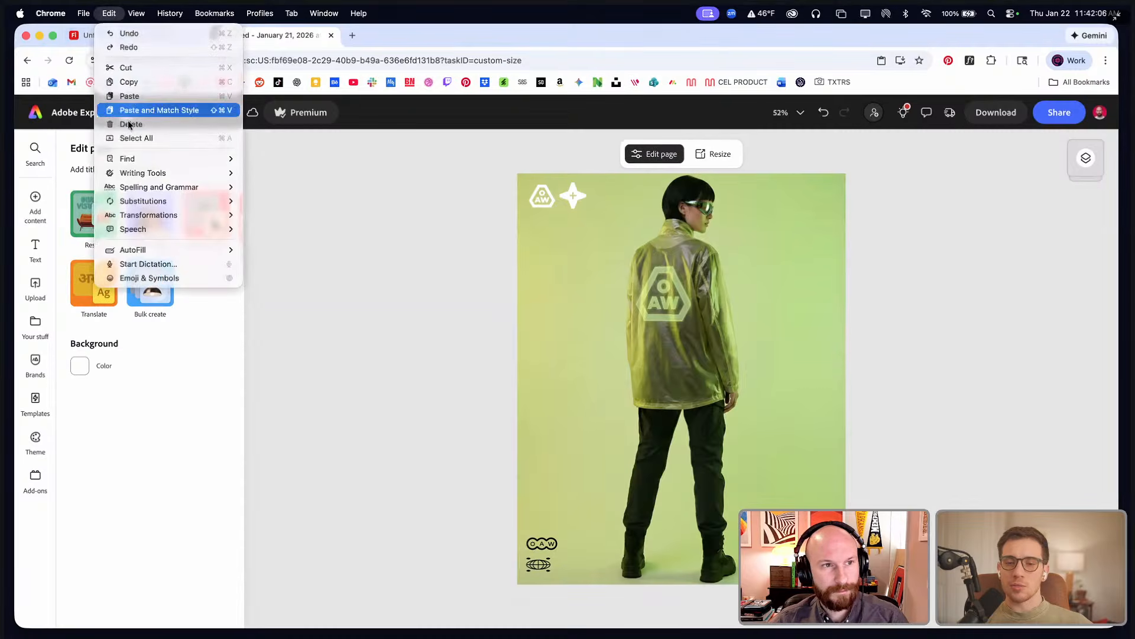
left_click(130, 96)
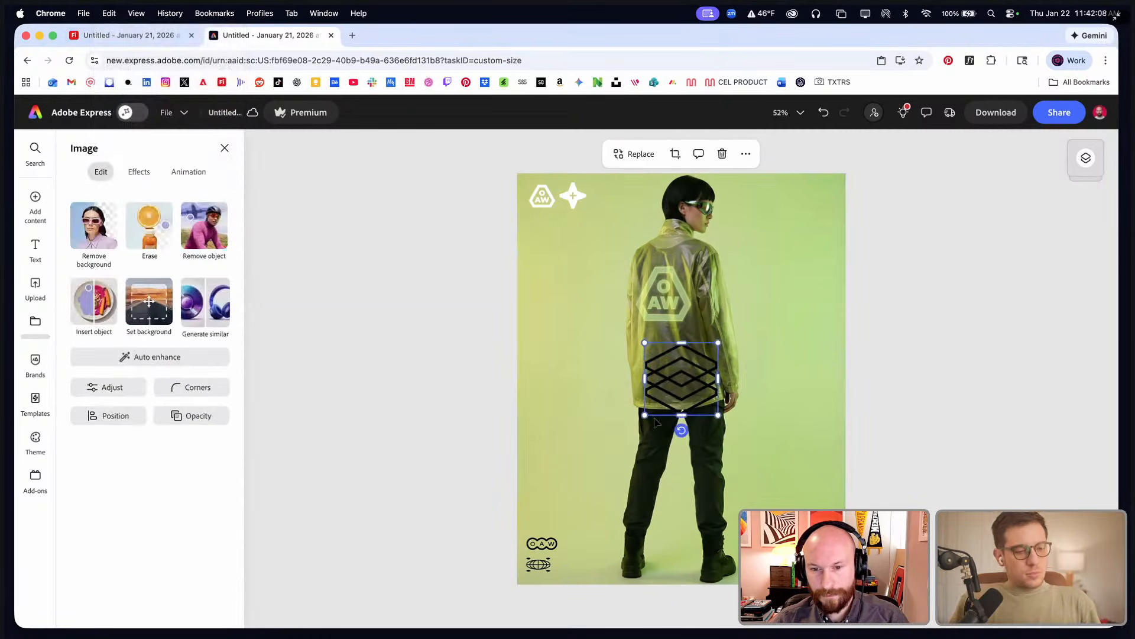
left_click_drag(661, 401, 542, 522)
key("ctrl+Left")
key("ctrl+Right")
left_click(466, 325)
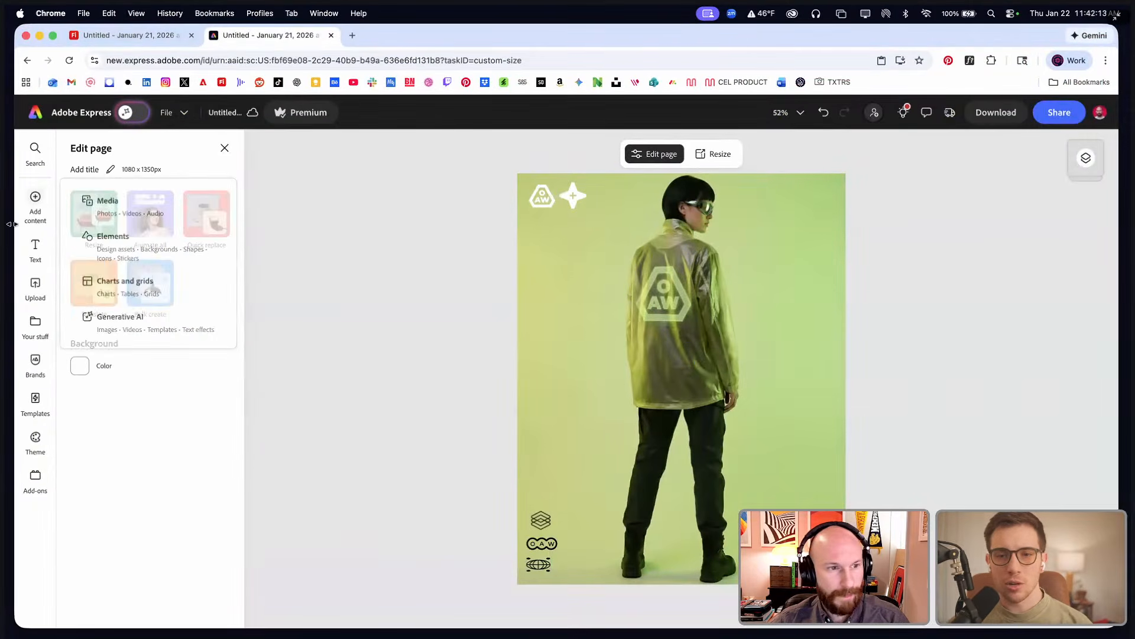
- Switch to Illustrator, copy the crosshair icon and return to the Adobe Express page
key("ctrl+Left")
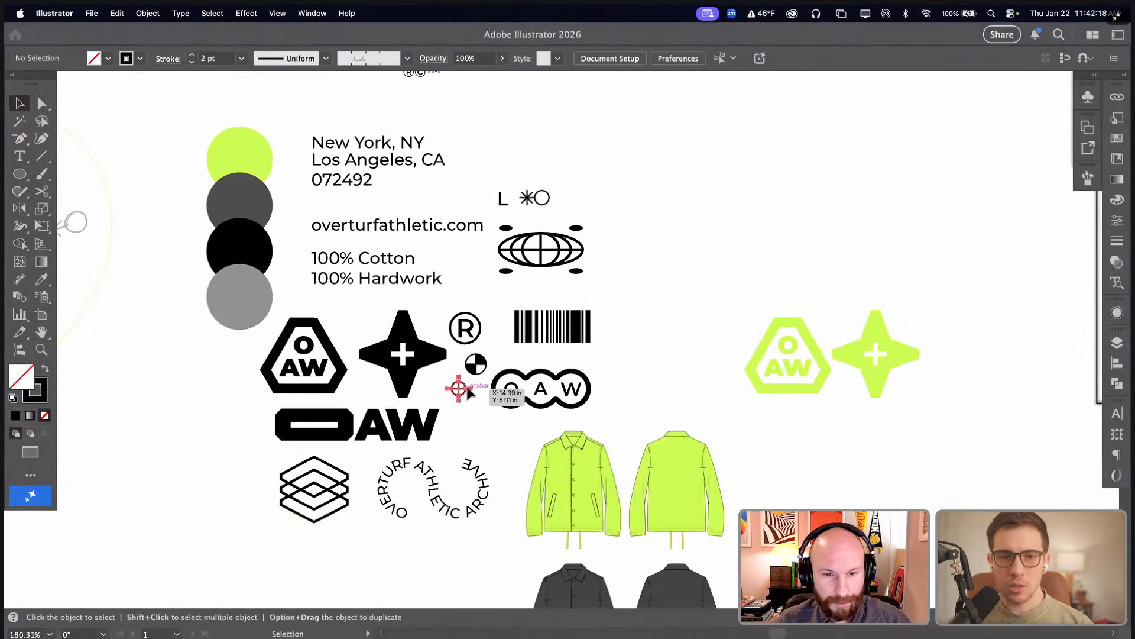
left_click(470, 364)
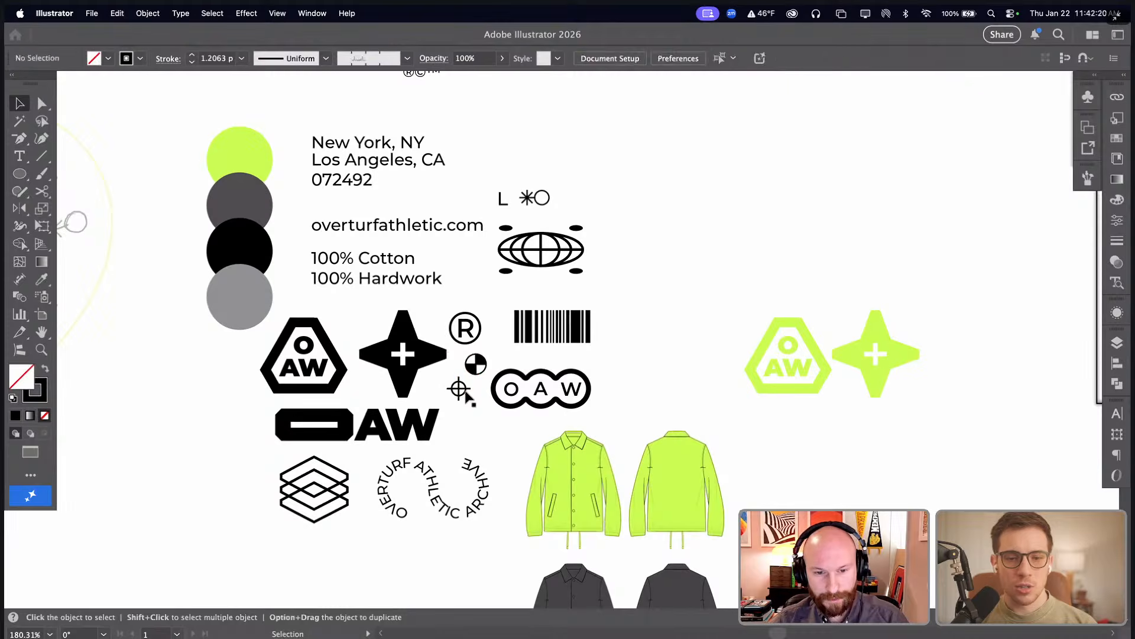
key("ctrl+Right")
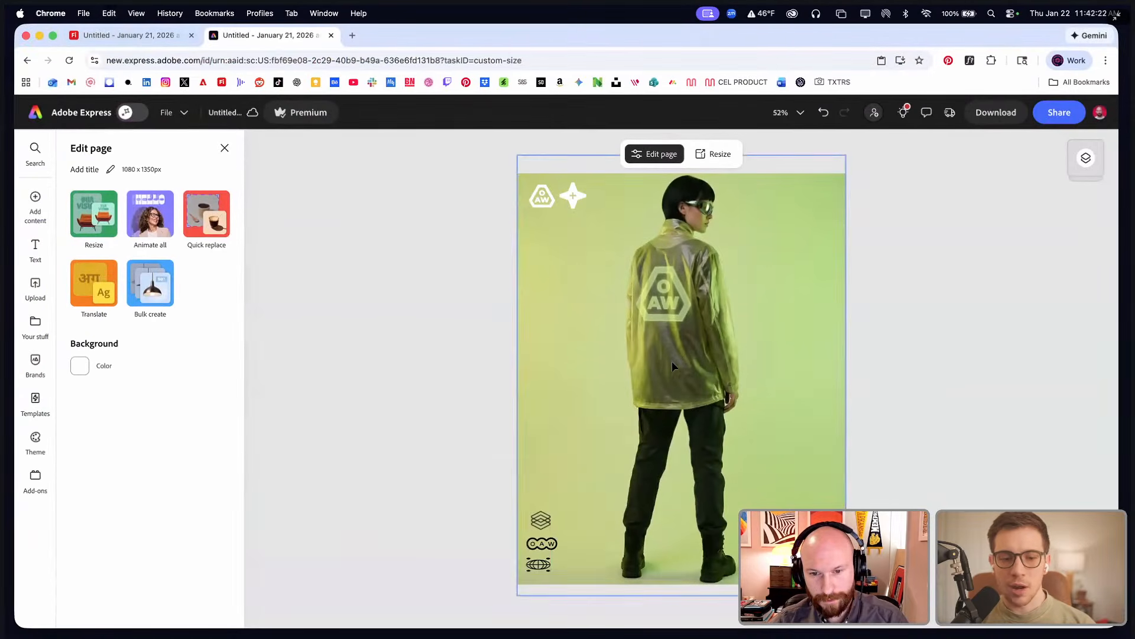
- Paste the crosshair icon onto the page, move it to mid-height along the photo's left edge and deselect it
left_click(109, 13)
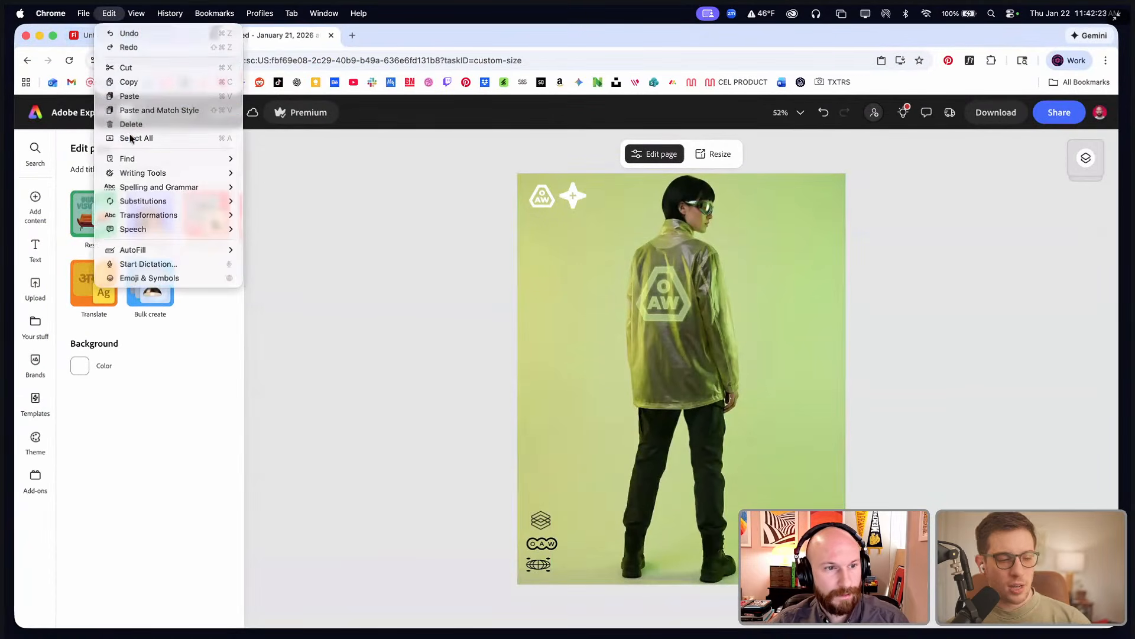
left_click(132, 96)
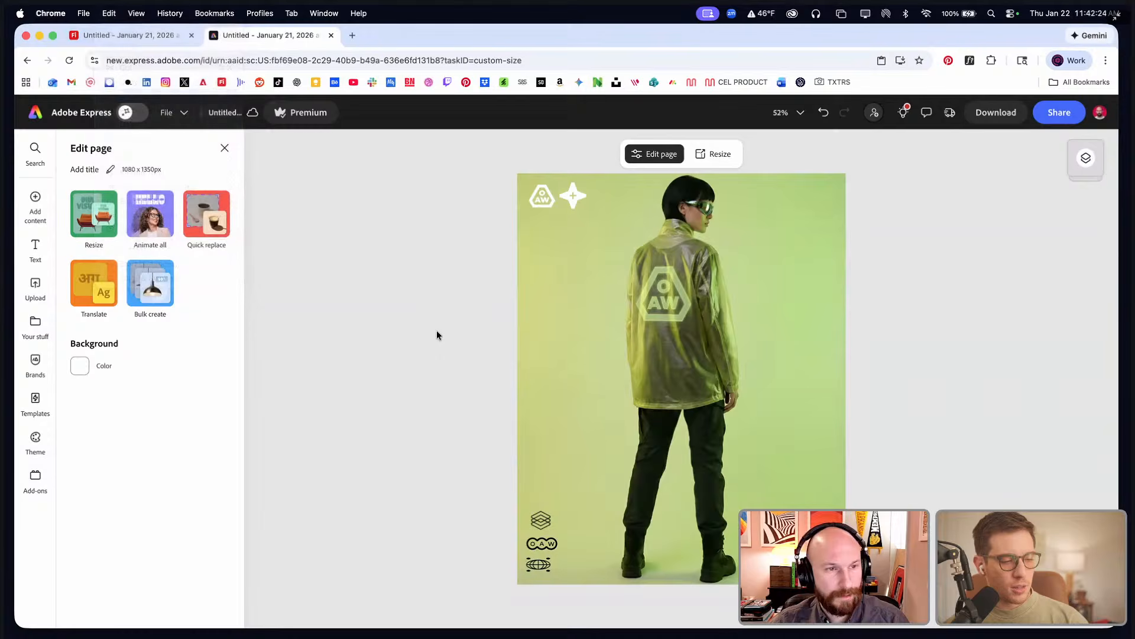
left_click(109, 13)
left_click(132, 95)
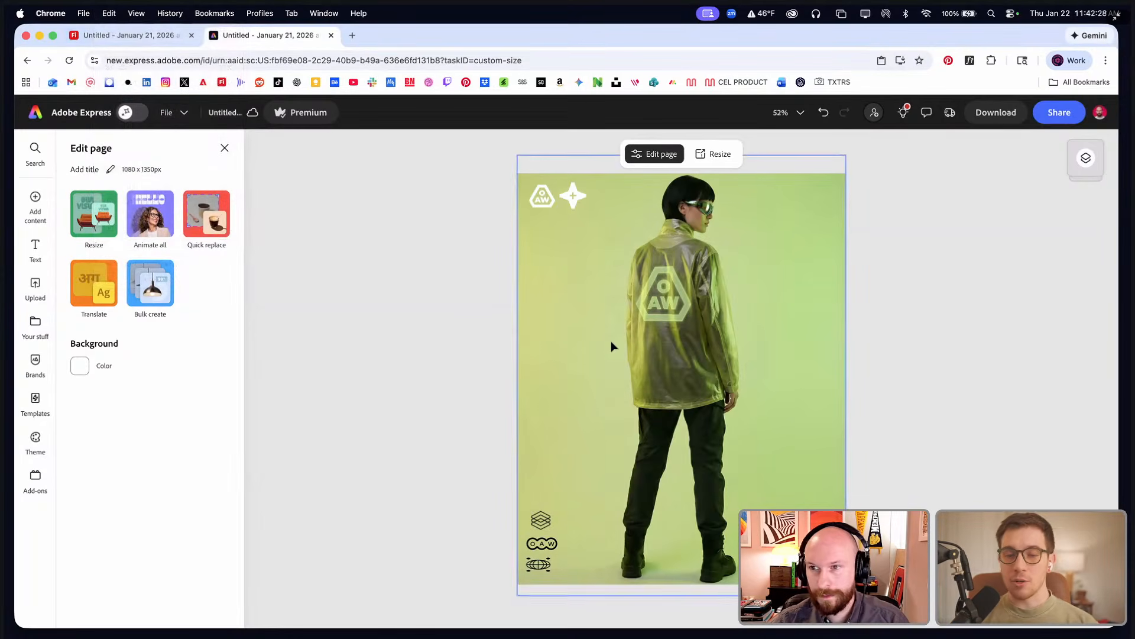
left_click(109, 13)
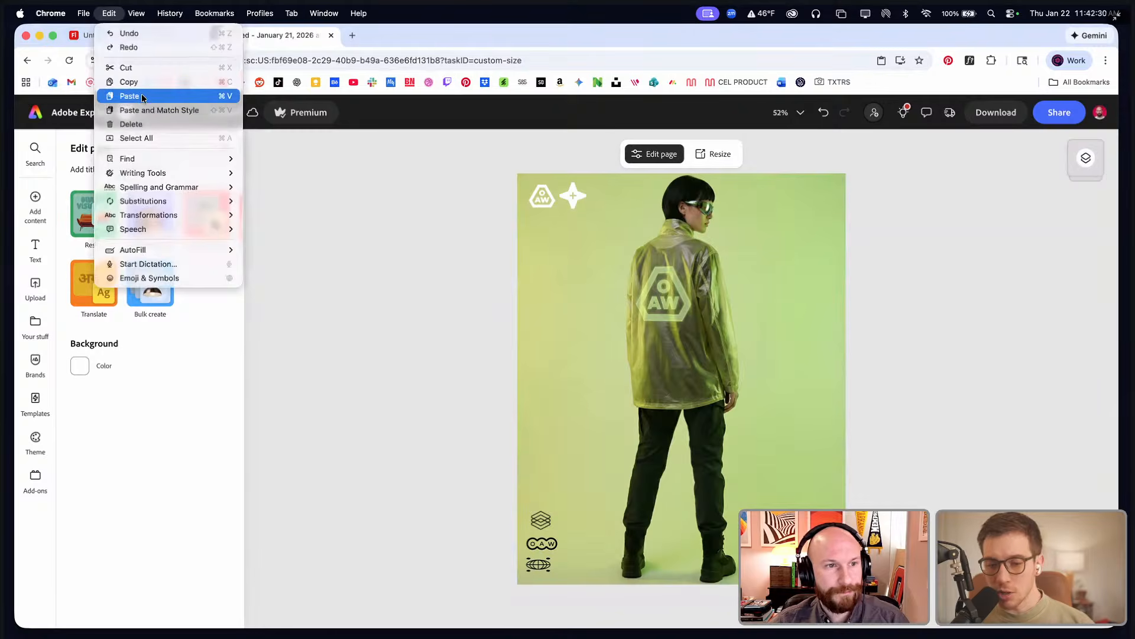
left_click(142, 96)
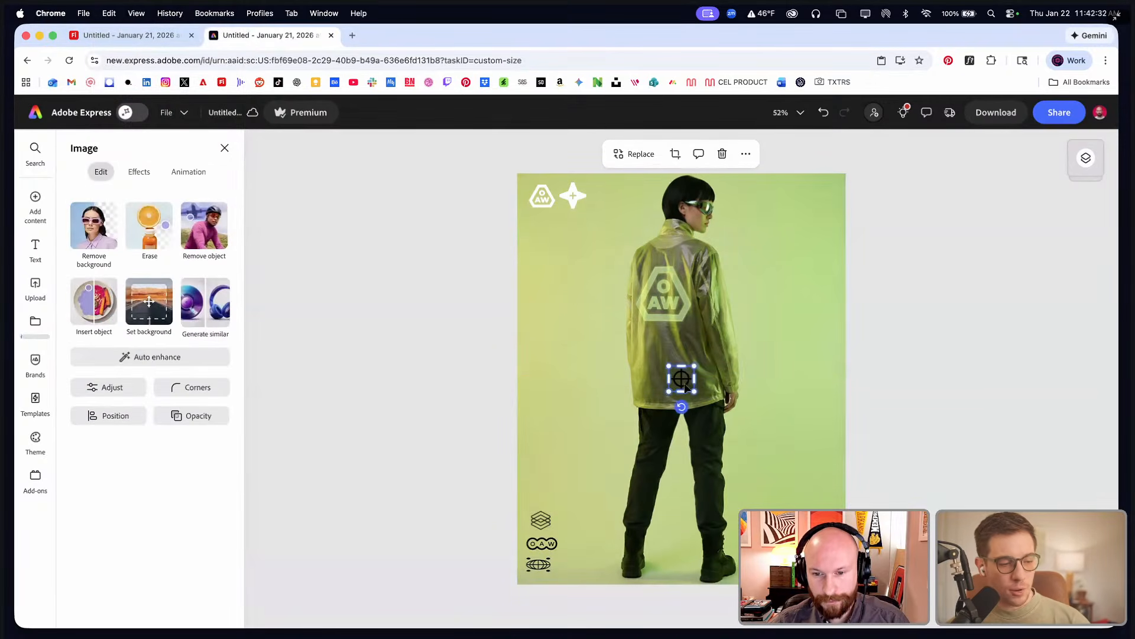
left_click_drag(685, 387, 545, 387)
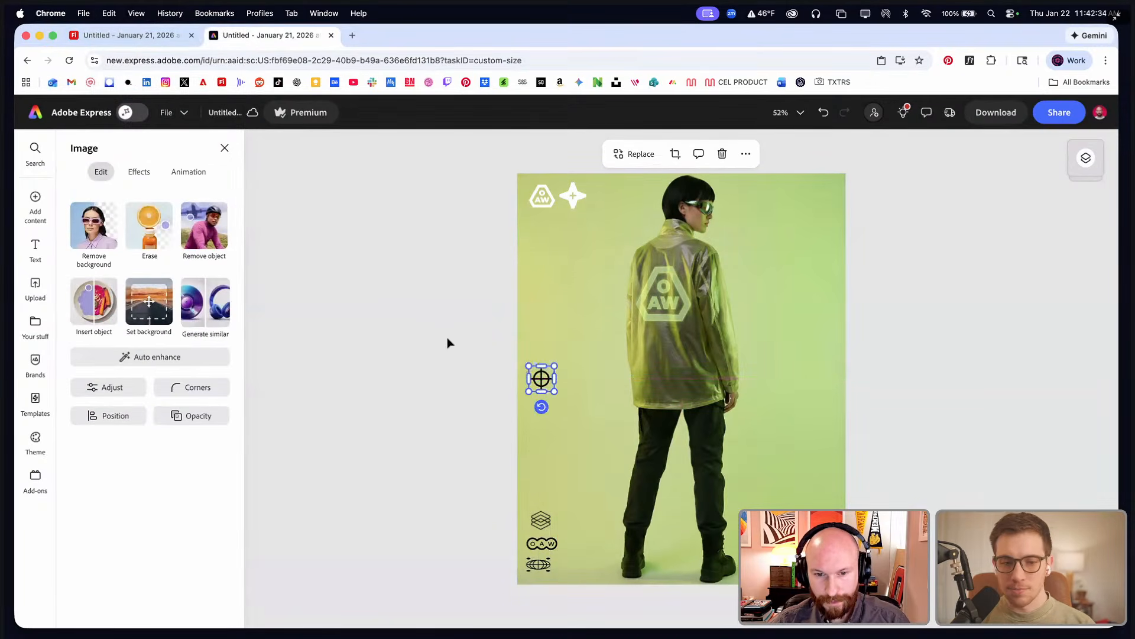
left_click(447, 339)
- Switch to Illustrator, select the quartered-circle icon just above the crosshair and return to the Adobe Express page
key("super+Tab")
left_click(475, 363)
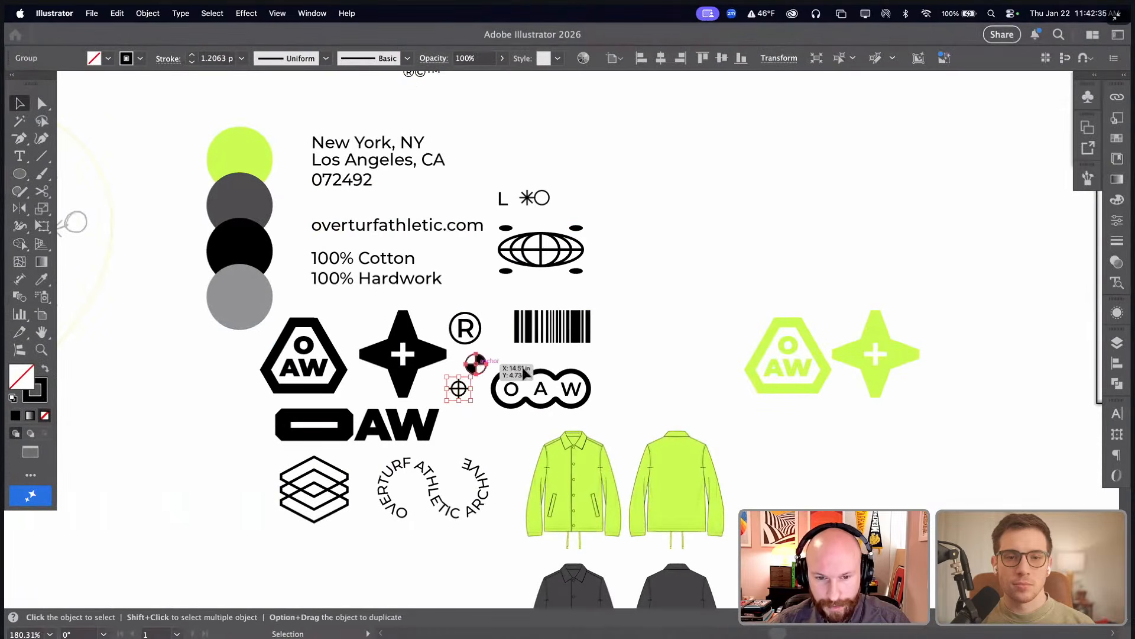
key("super+Tab")
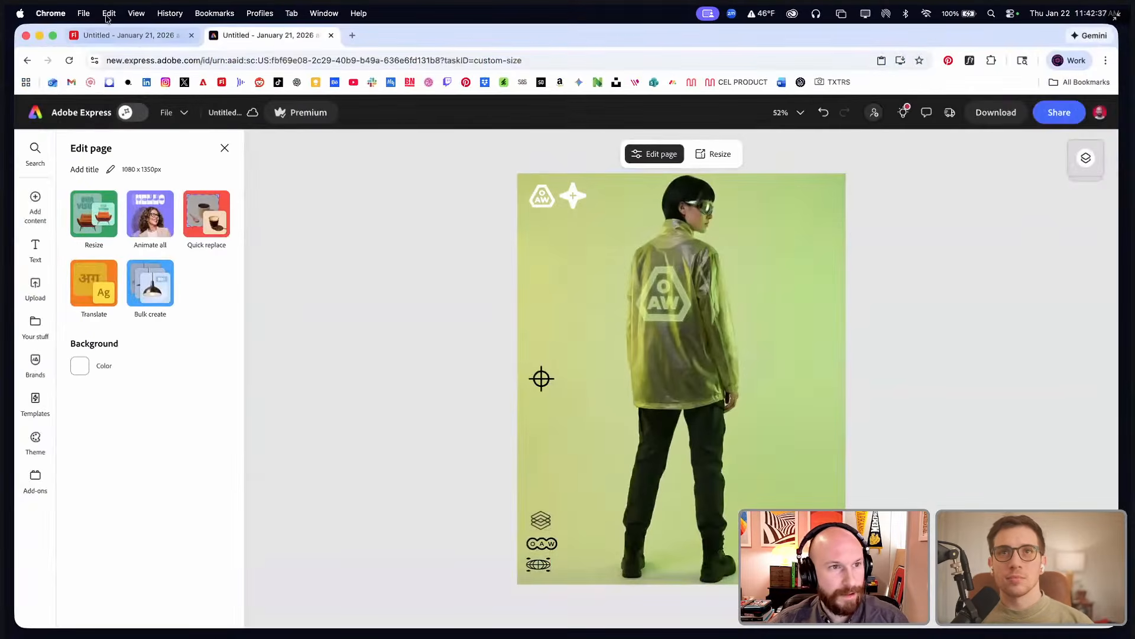
- Try to paste the quartered-circle icon onto the page
left_click(109, 14)
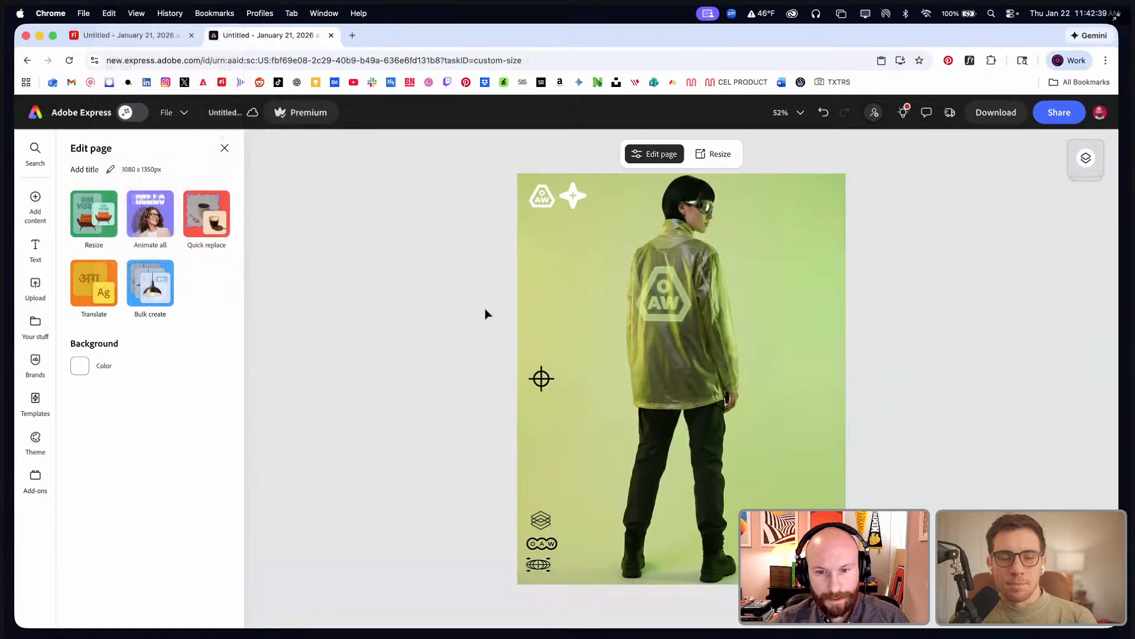
left_click(111, 16)
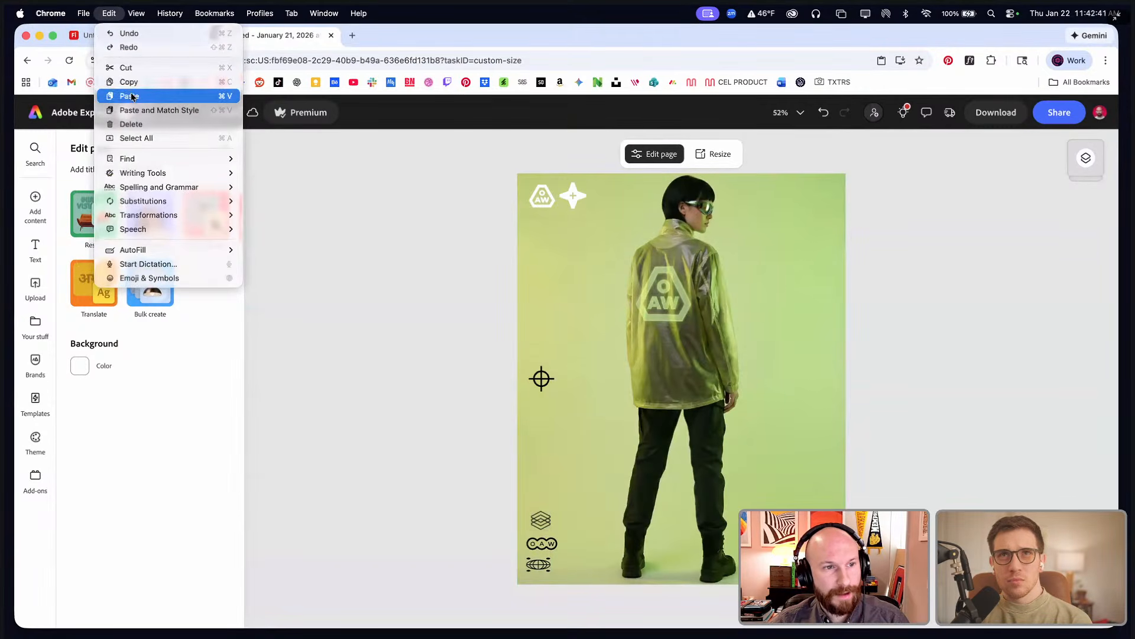
left_click(486, 343)
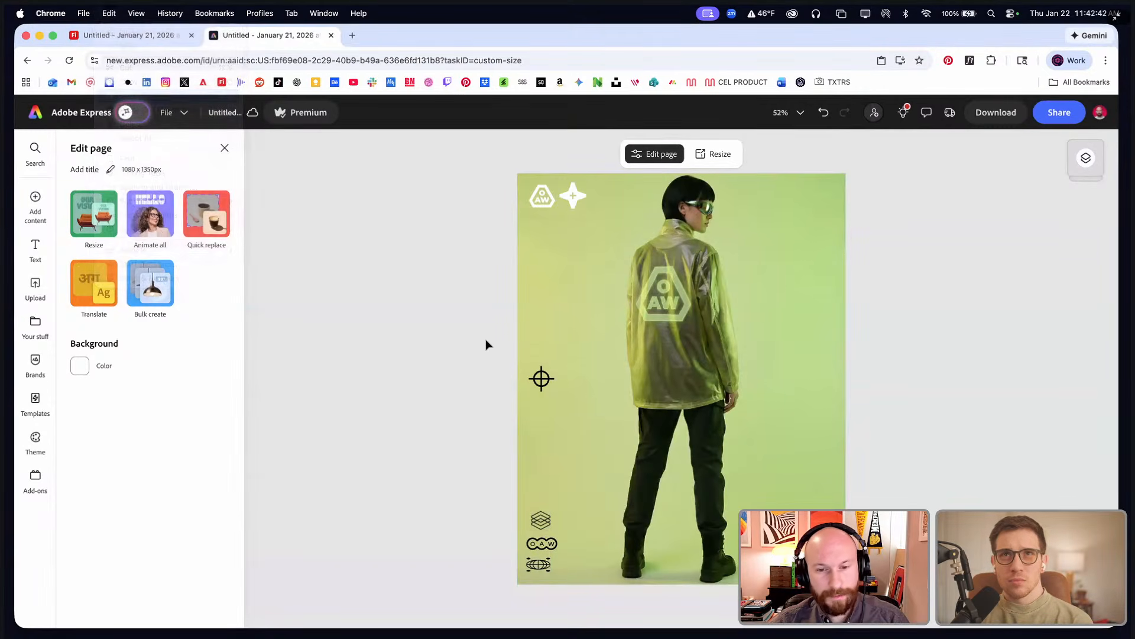
left_click(109, 13)
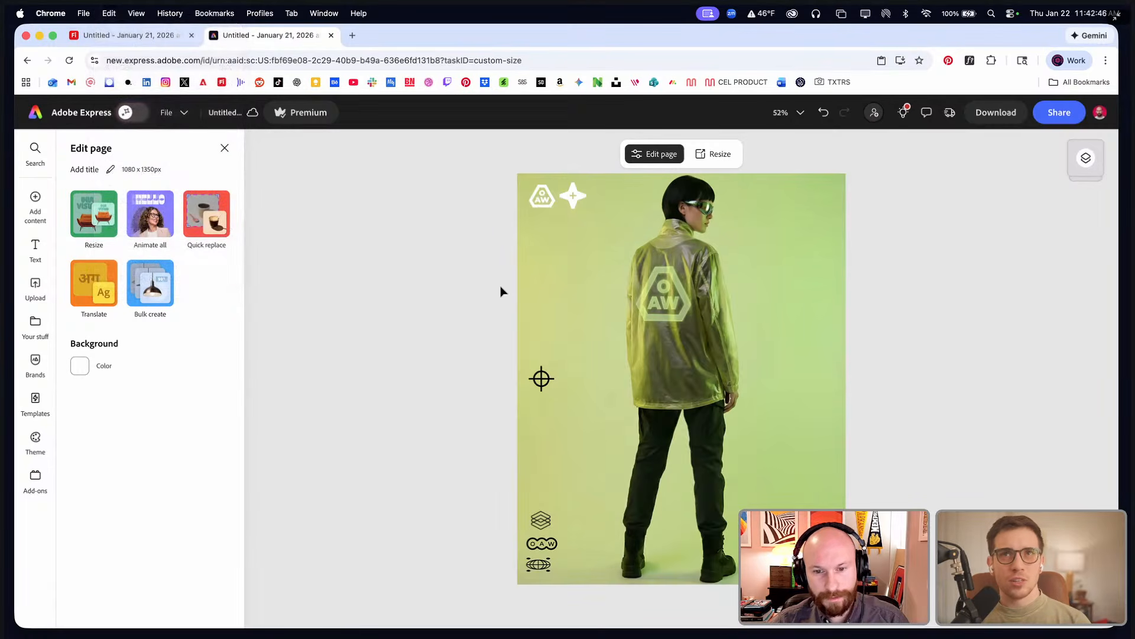
- Go back to Illustrator, copy the selected quartered-circle icon and return to the Adobe Express page
key("ctrl+Left")
key("super+c")
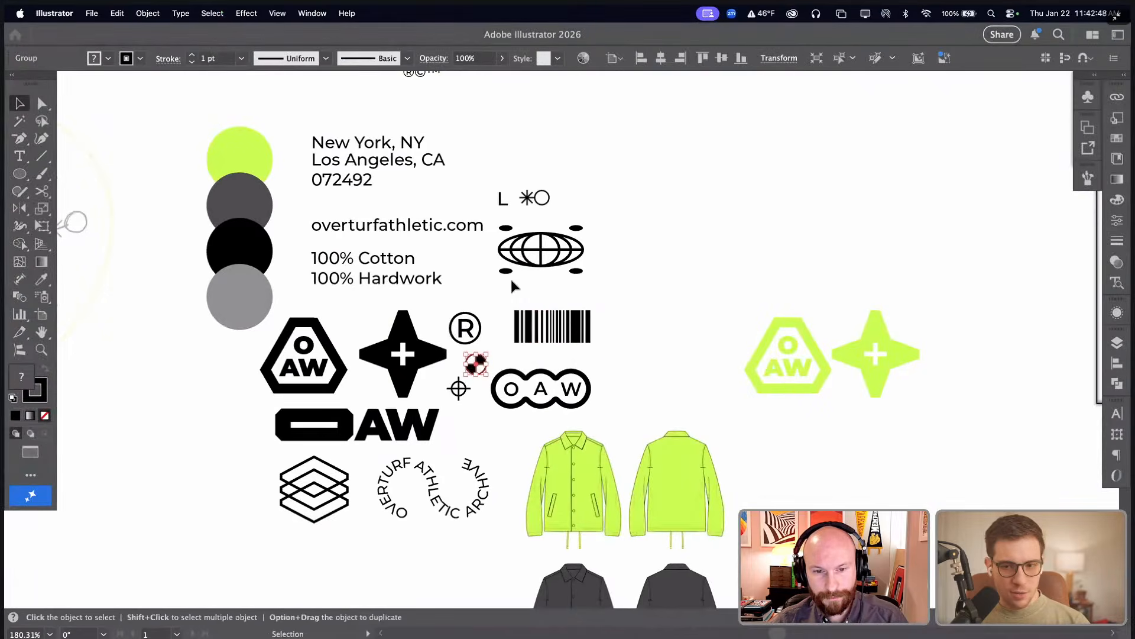
key("ctrl+Right")
- Paste the quartered-circle icon onto the page and place it directly beside the crosshair icon
left_click(109, 13)
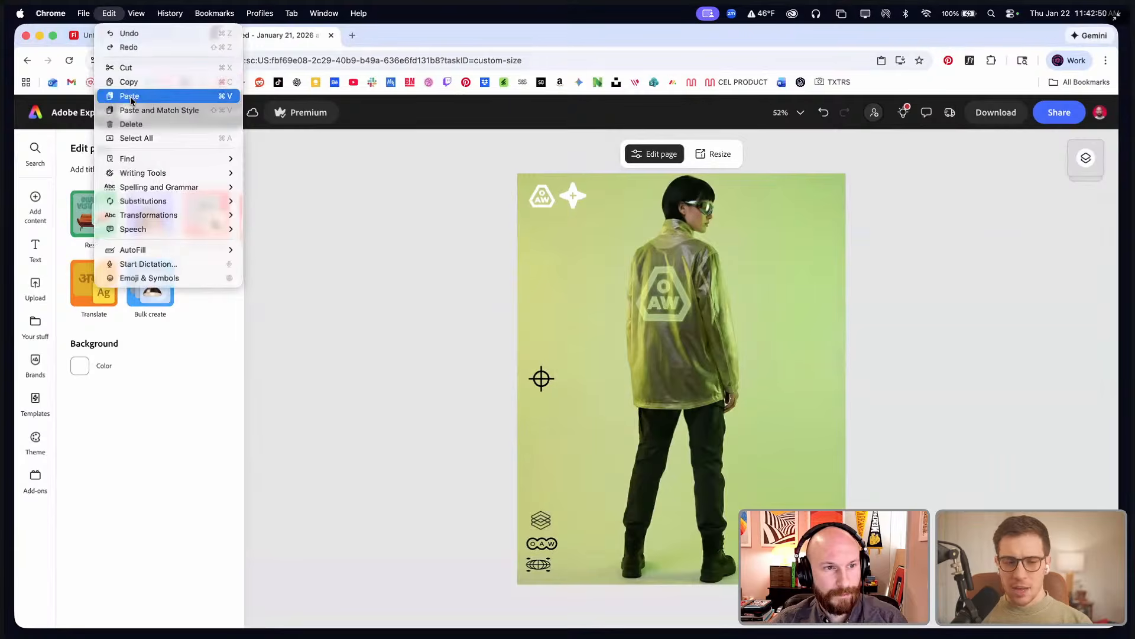
left_click(130, 94)
left_click(537, 279)
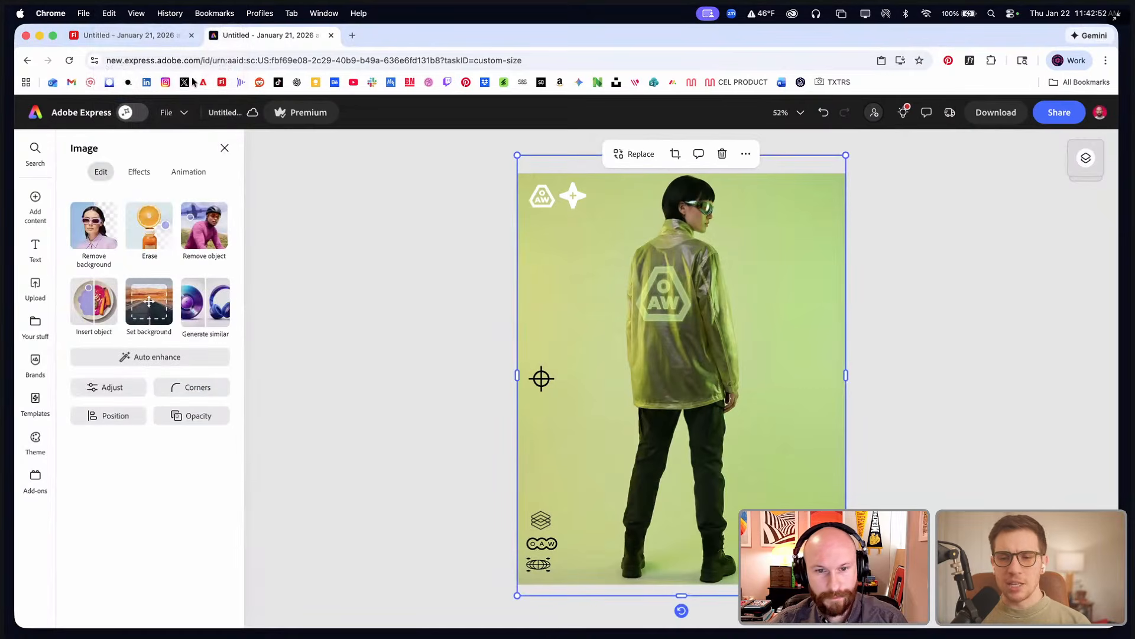
left_click(108, 13)
left_click(143, 96)
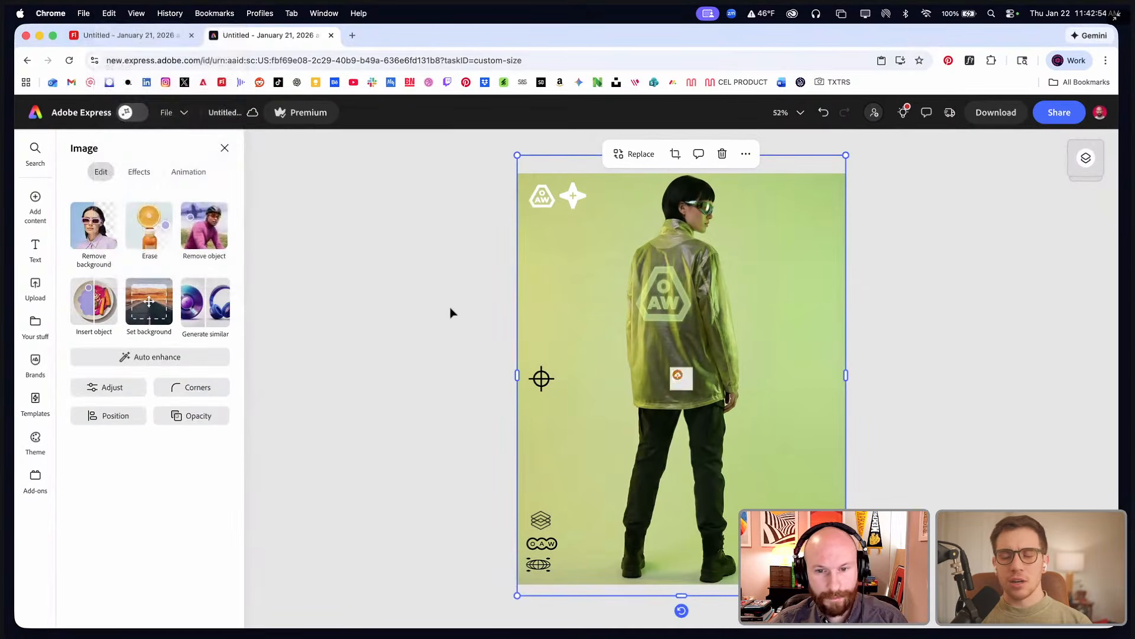
left_click_drag(677, 377, 575, 382)
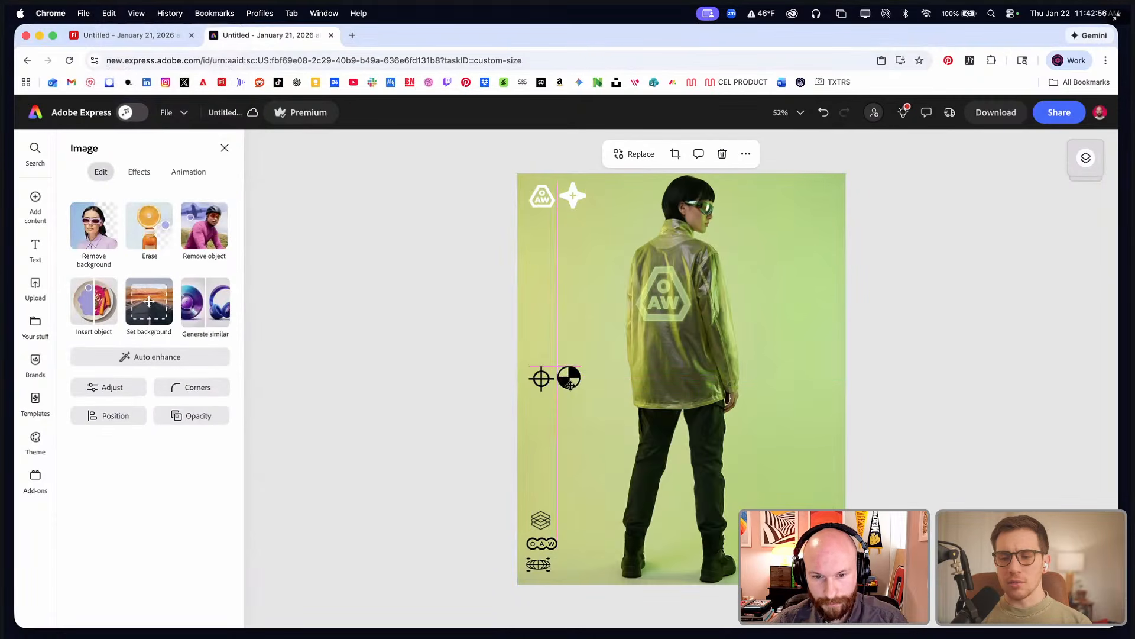
- Shrink the quartered-circle icon slightly, centre it vertically on the crosshair and deselect it
scroll(591, 379, "up", 5)
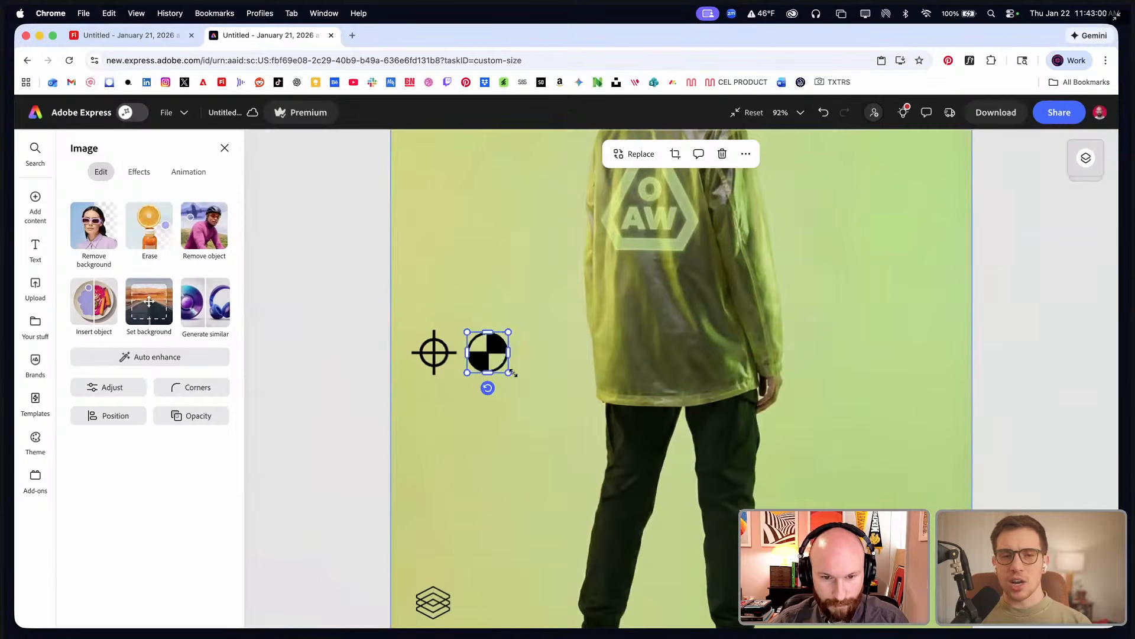
left_click_drag(507, 372, 485, 359)
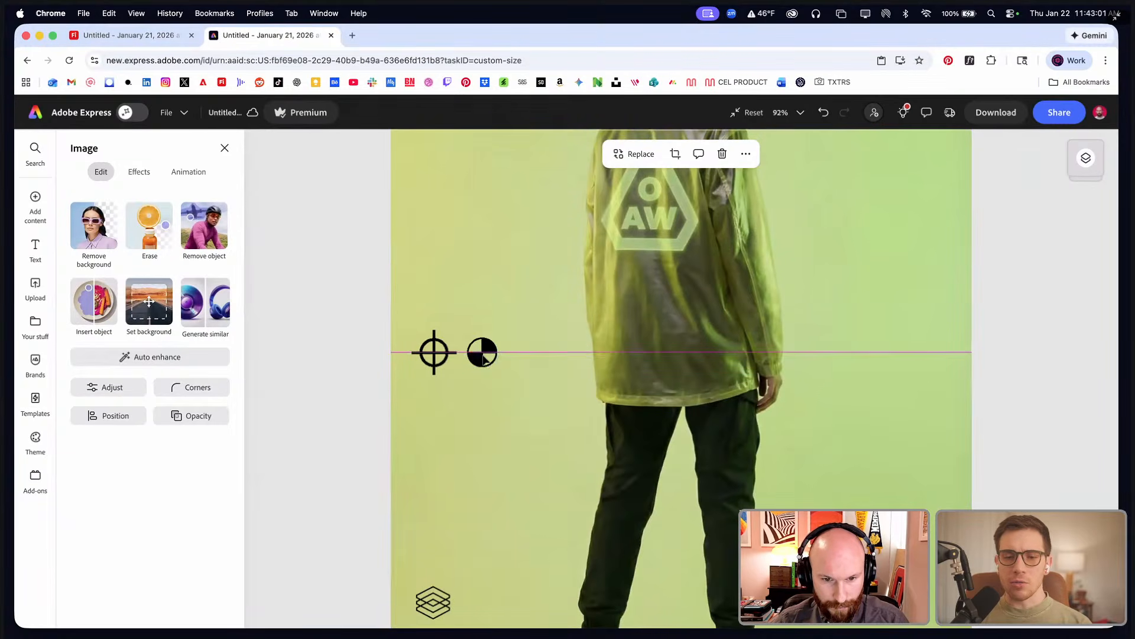
left_click(335, 332)
scroll(335, 333, "down", 5)
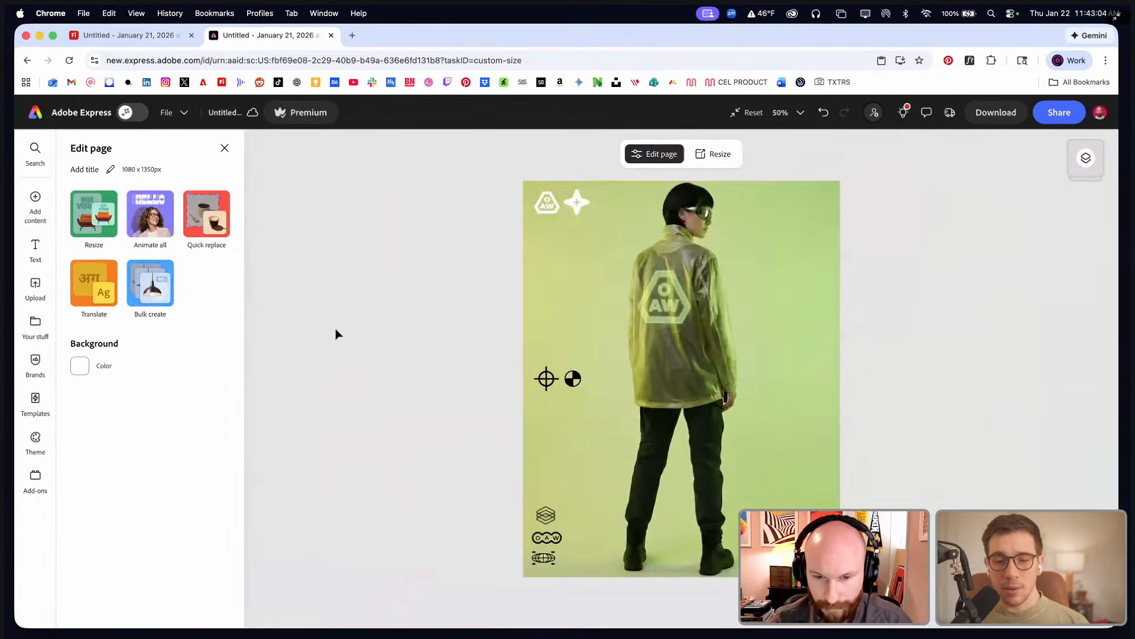
- Switch to Illustrator and duplicate the black OAW wordmark to the empty area below the green logos
key("super+Tab")
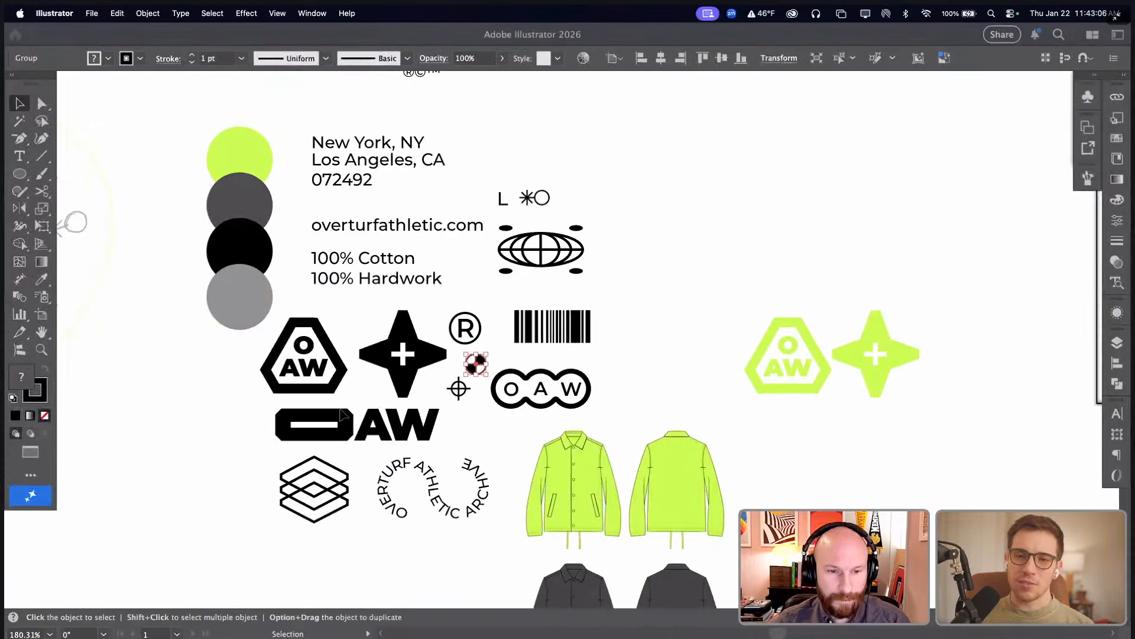
left_click(342, 437)
left_click_drag(421, 409, 890, 409)
- Expand the duplicated wordmark's object, fill and stroke, merge its shapes with Pathfinder and deselect it
left_click(147, 13)
left_click(178, 201)
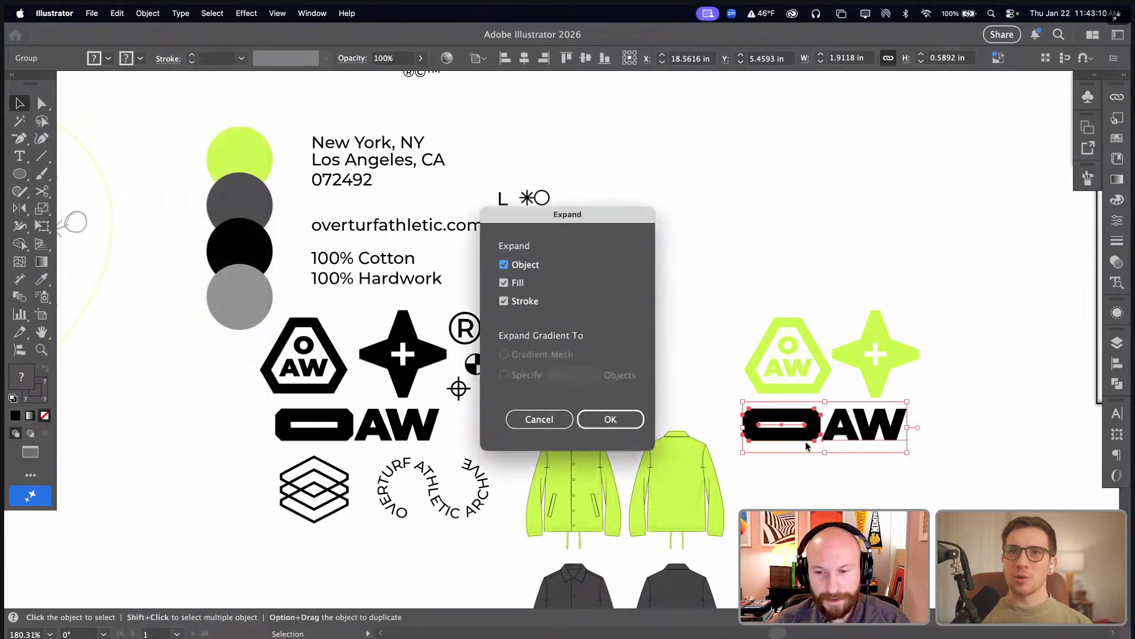
left_click(611, 418)
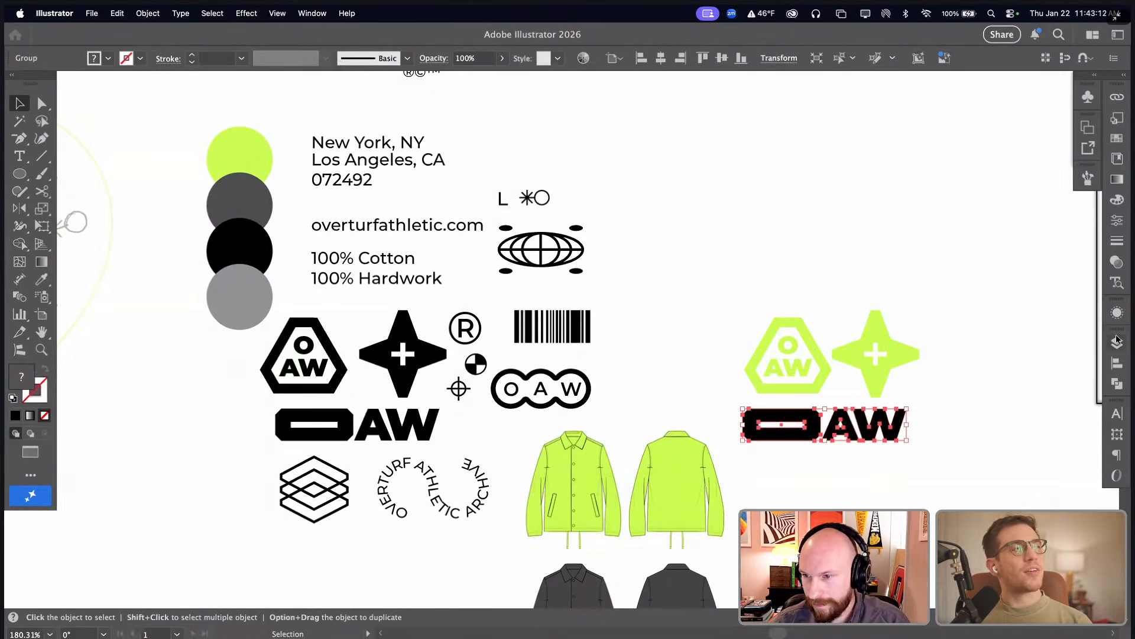
left_click(1118, 382)
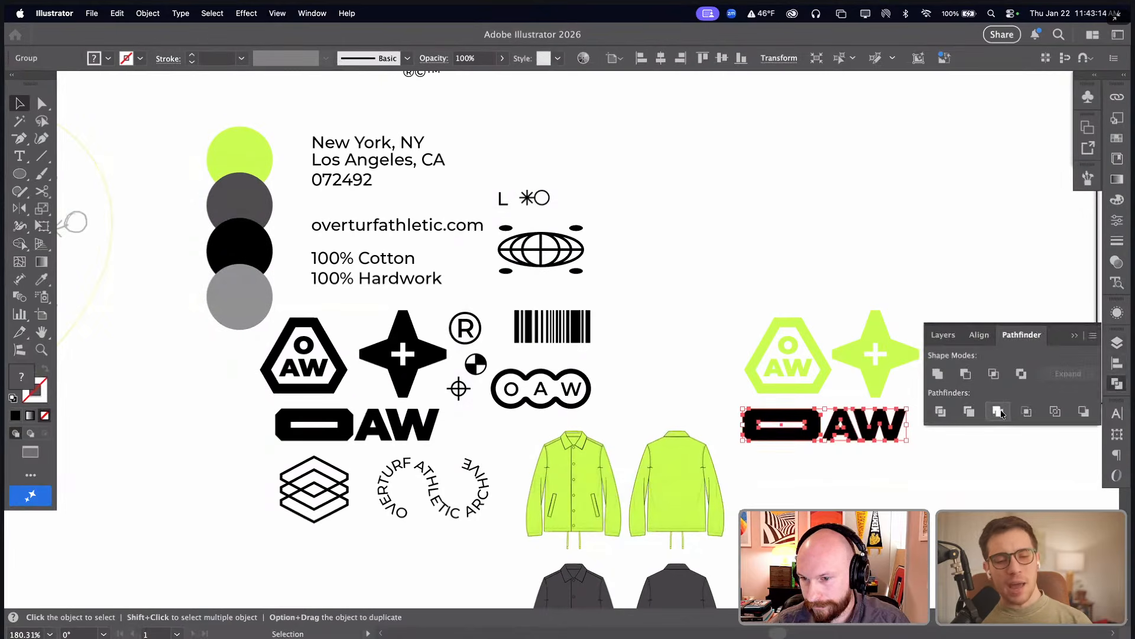
left_click(826, 443)
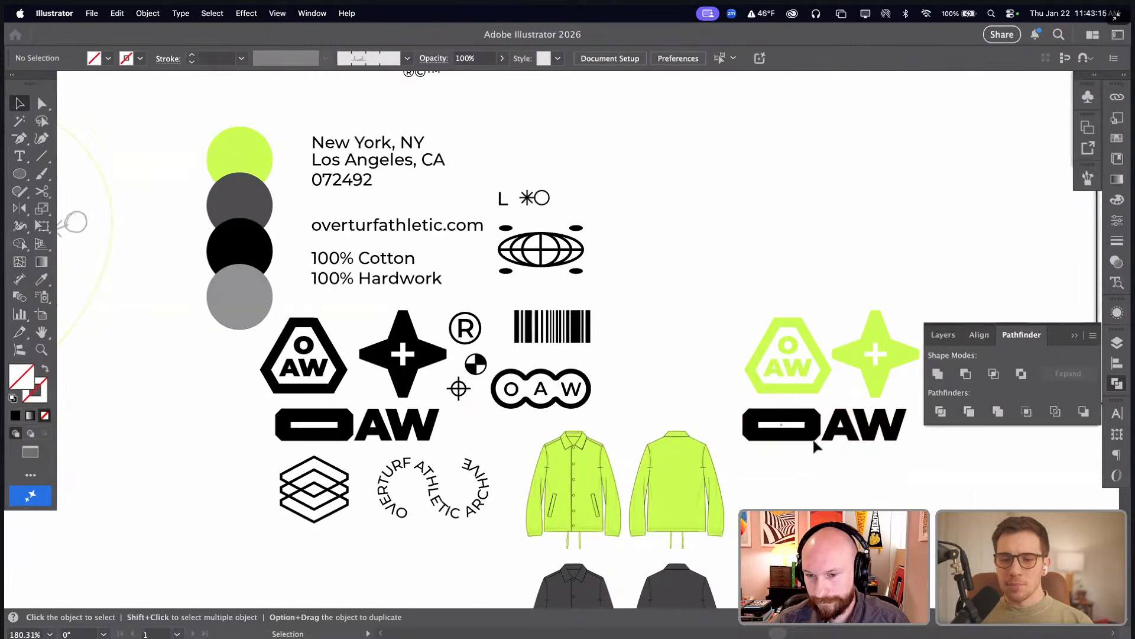
- Move the duplicated wordmark slightly down and delete the white rectangle inside its O with direct selection
left_click_drag(814, 438, 819, 482)
left_click_drag(718, 430, 854, 517)
key("a")
left_click(583, 321)
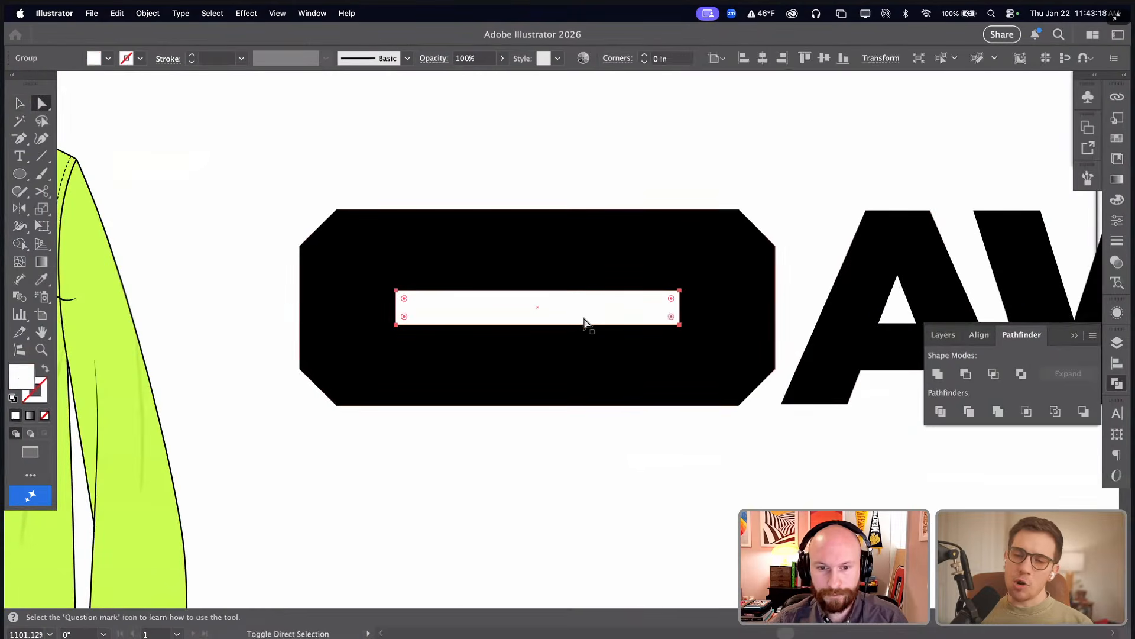
left_click(633, 371, "shift")
left_click(865, 426)
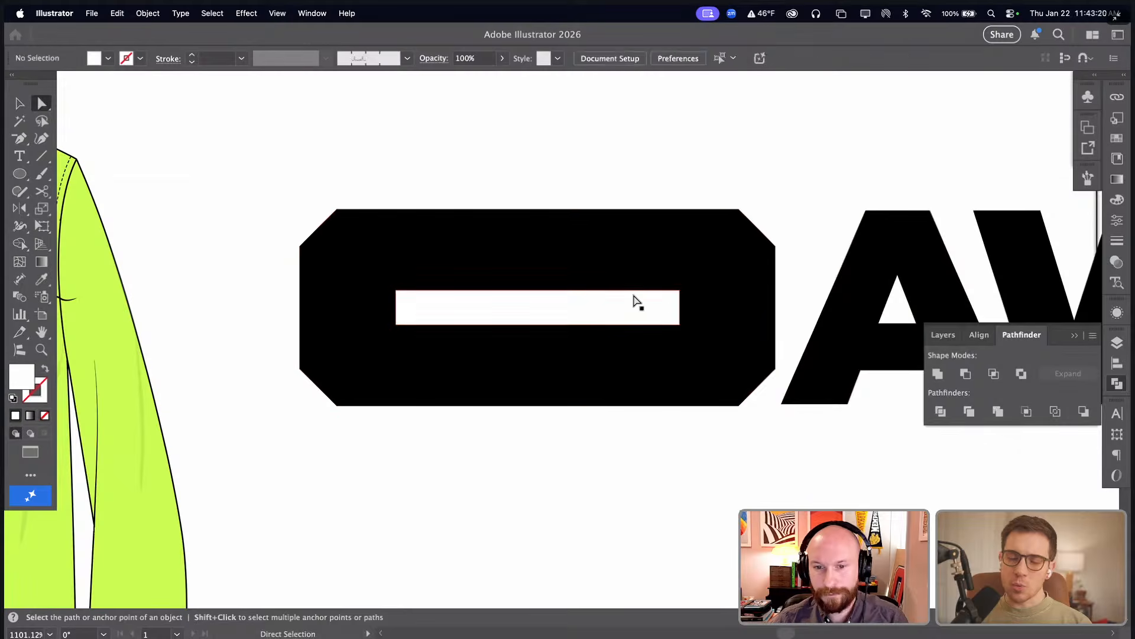
left_click(634, 301)
key("Delete")
- Select the whole cleaned-up wordmark and check the Adobe Express page before returning to Illustrator
key("super+minus")
key("super+minus")
key("super+minus")
key("super+minus")
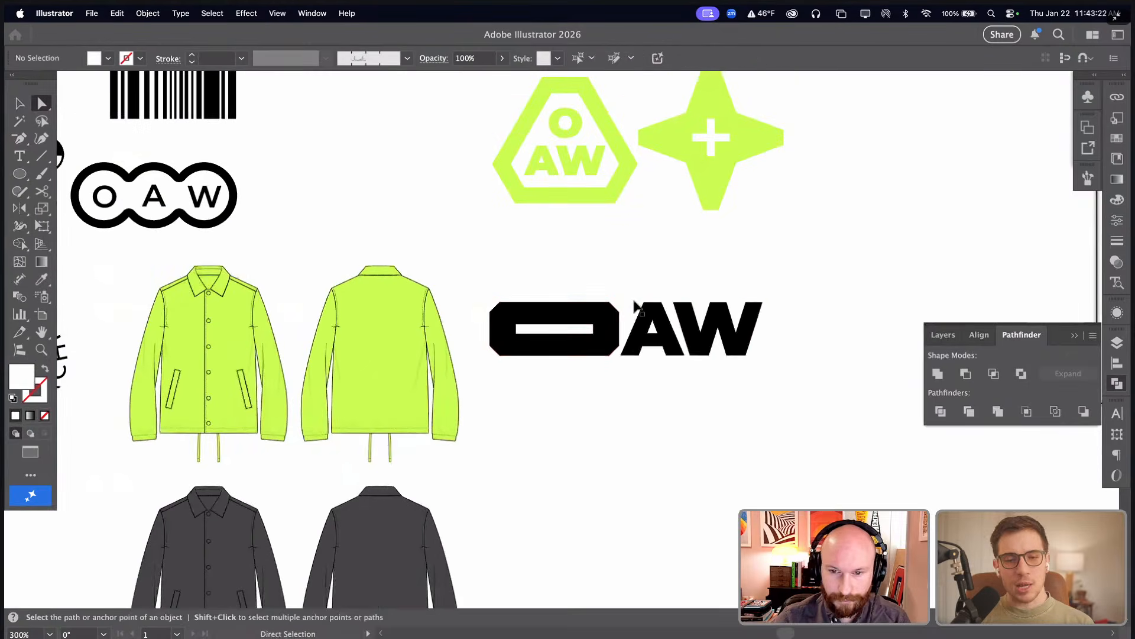
key("v")
left_click(642, 322)
key("super+Tab")
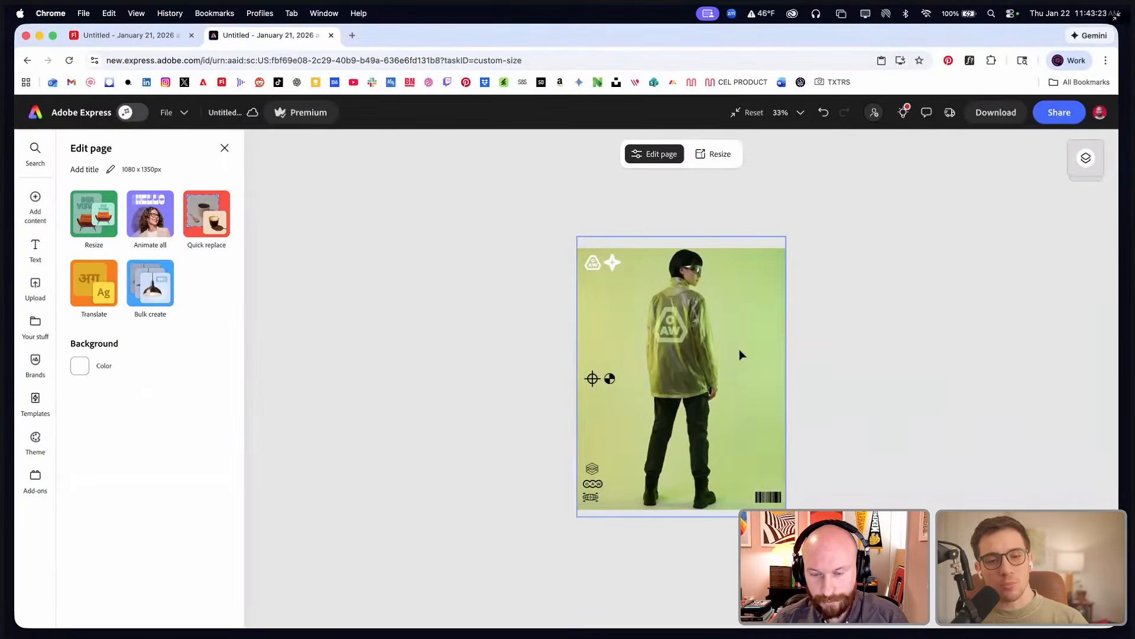
scroll(739, 349, "up", 2)
key("super+Tab")
- Recolour the duplicated wordmark white by sampling the blank canvas, copy it and switch to the Adobe Express page
key("i")
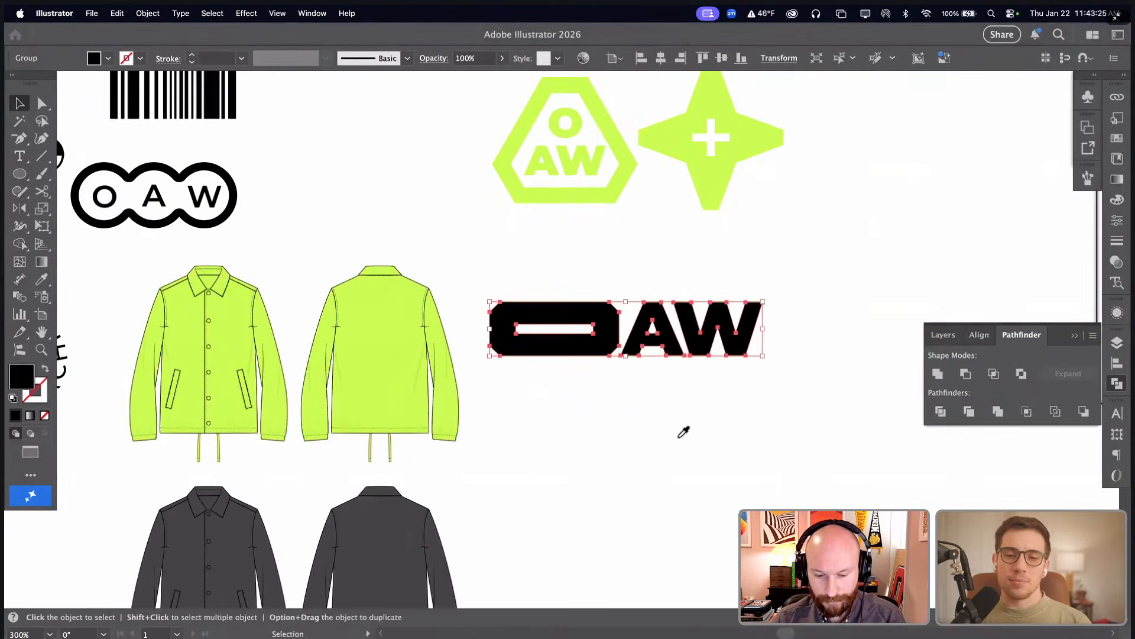
left_click(678, 437)
key("super+z")
key("super+Tab")
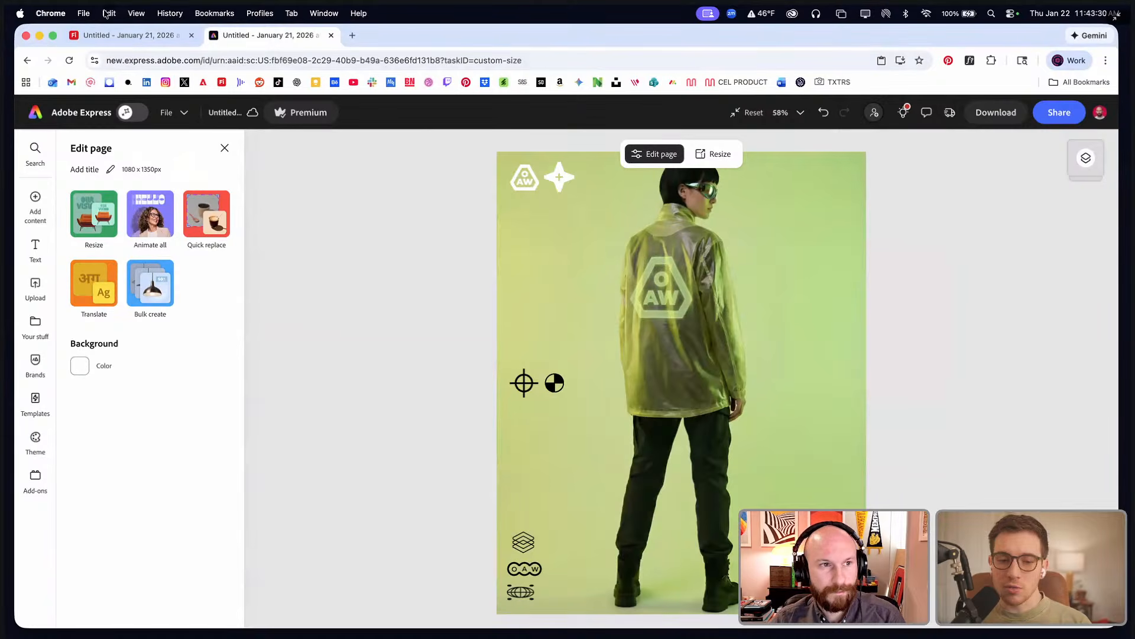
- Paste the white OAW wordmark, place it at mid-height overlapping the jacket's lower right side and deselect it
left_click(108, 13)
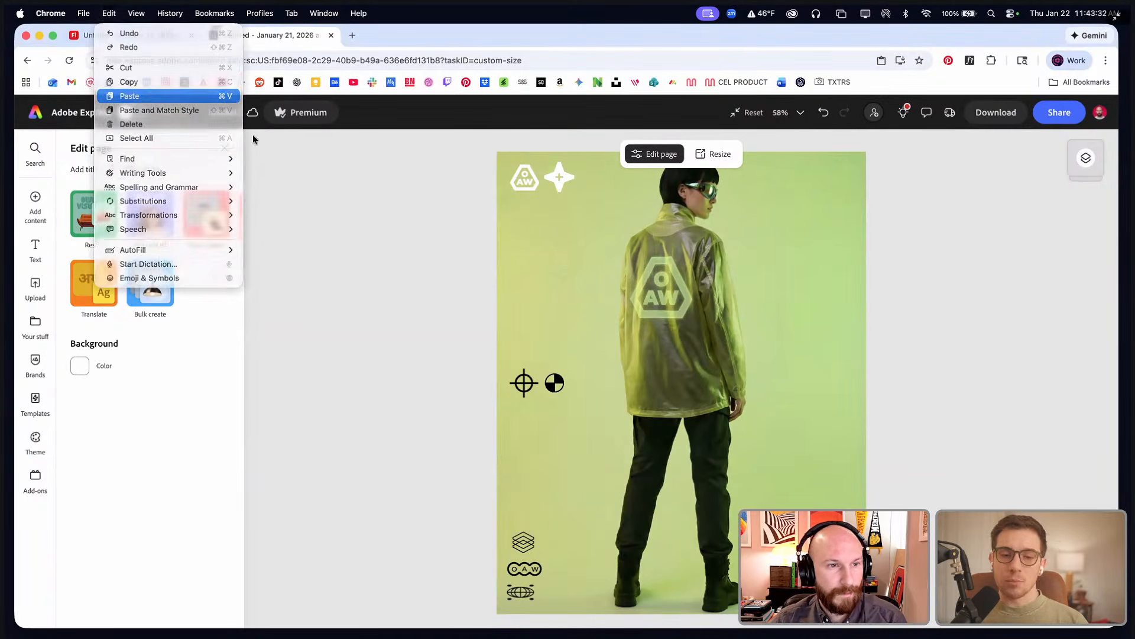
left_click(135, 93)
left_click_drag(707, 394, 773, 391)
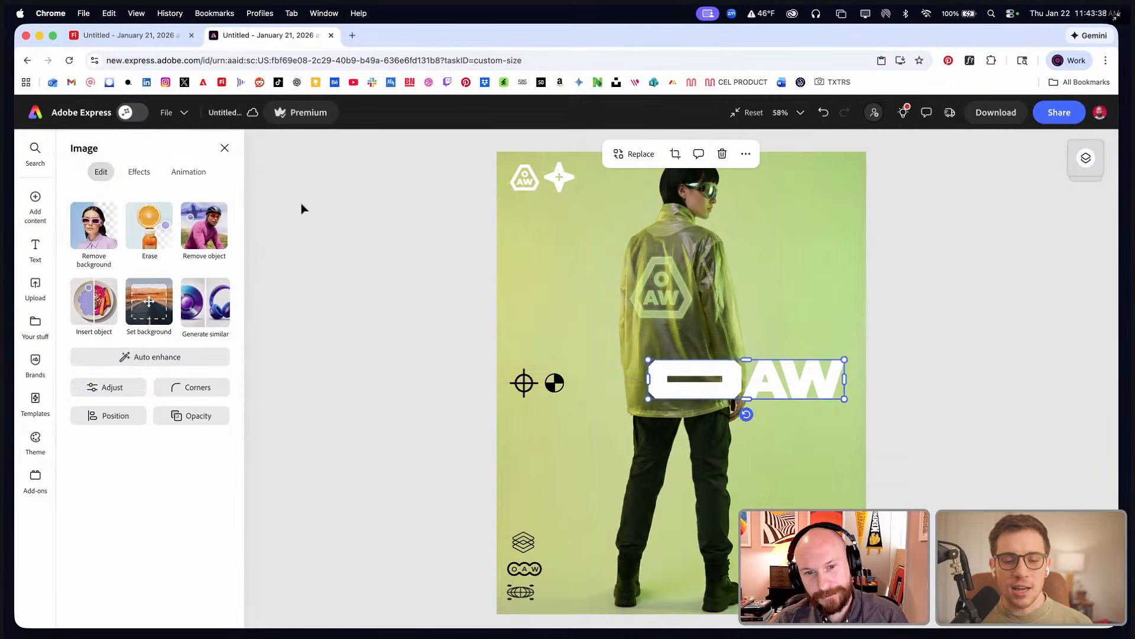
left_click(341, 216)
- Browse the elements library, looking through its shapes, design assets and backgrounds
left_click(26, 204)
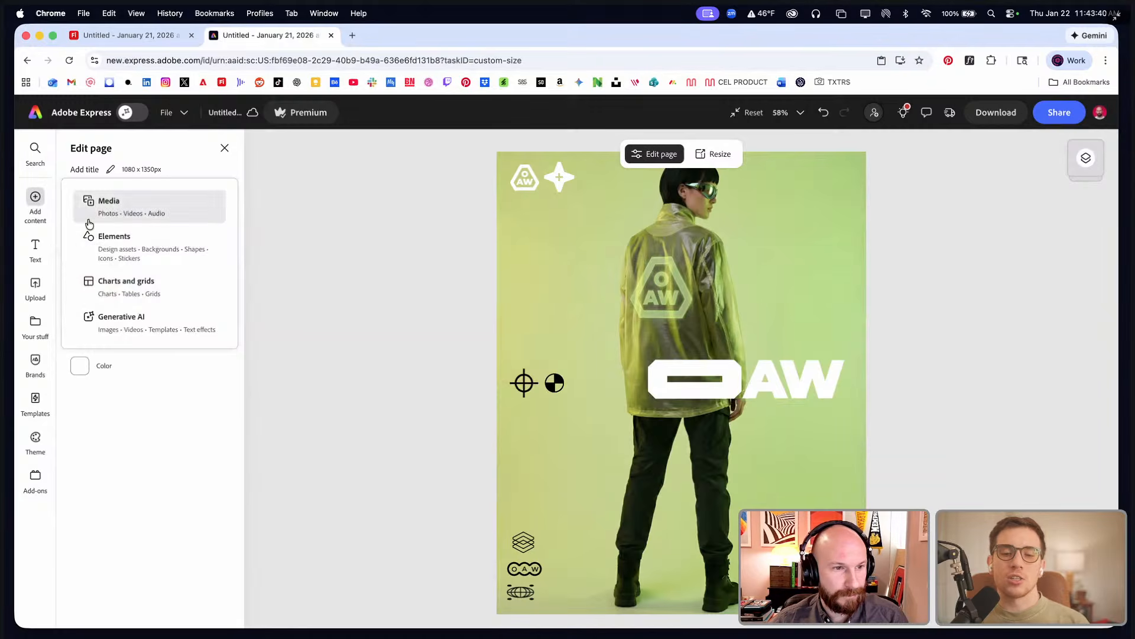
left_click(110, 239)
scroll(144, 368, "down", 8)
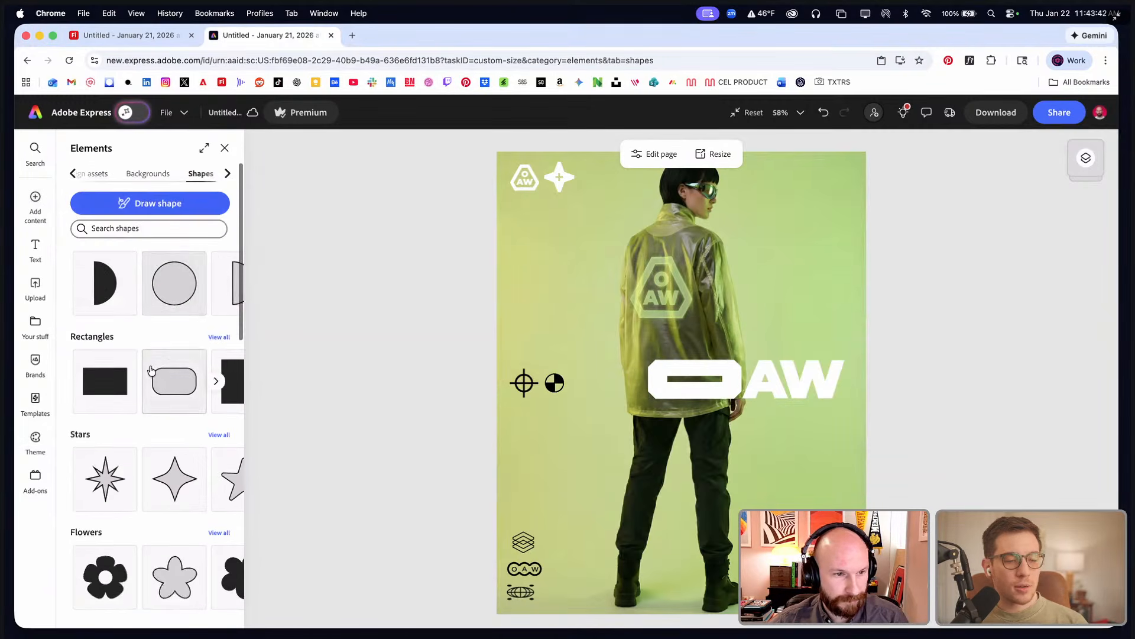
scroll(148, 368, "down", 5)
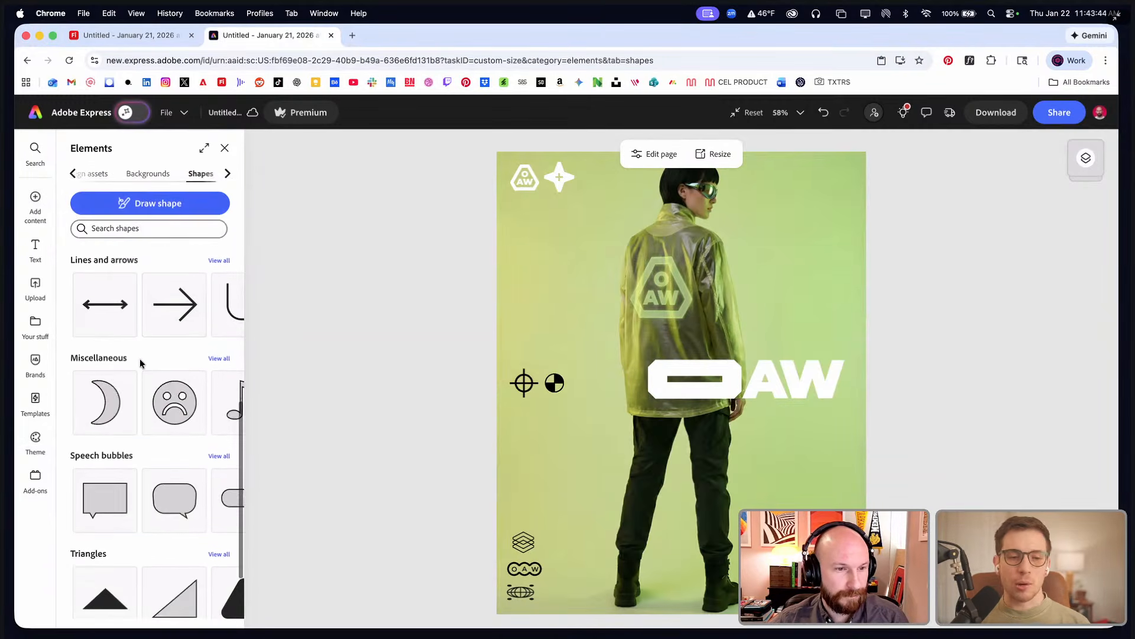
scroll(140, 362, "up", 12)
scroll(97, 166, "left", 1)
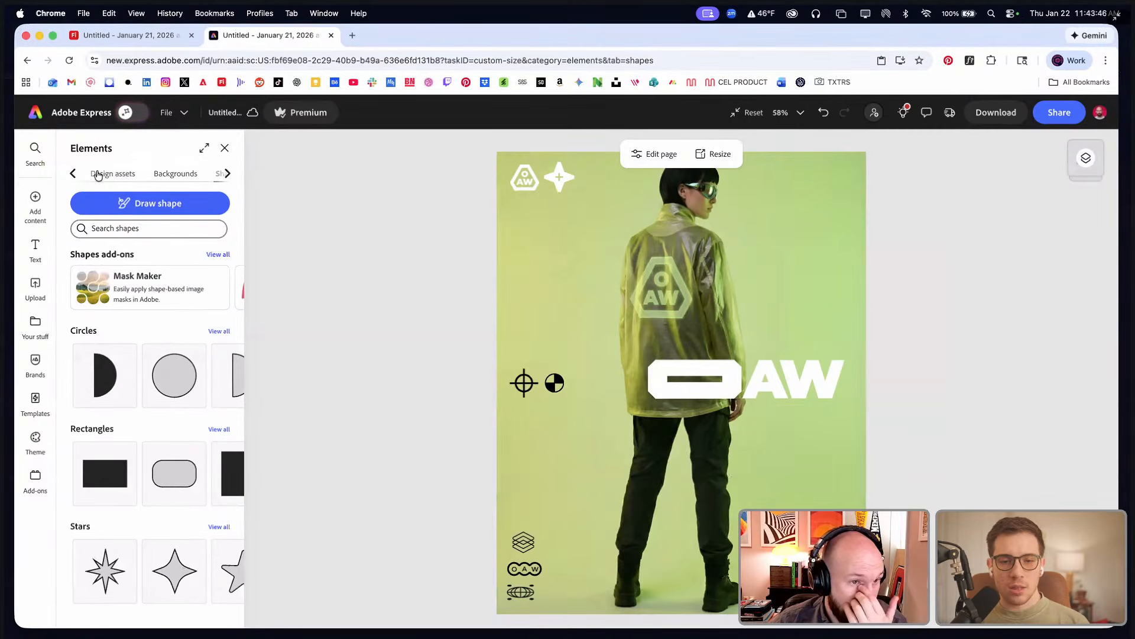
left_click(99, 175)
left_click(203, 177)
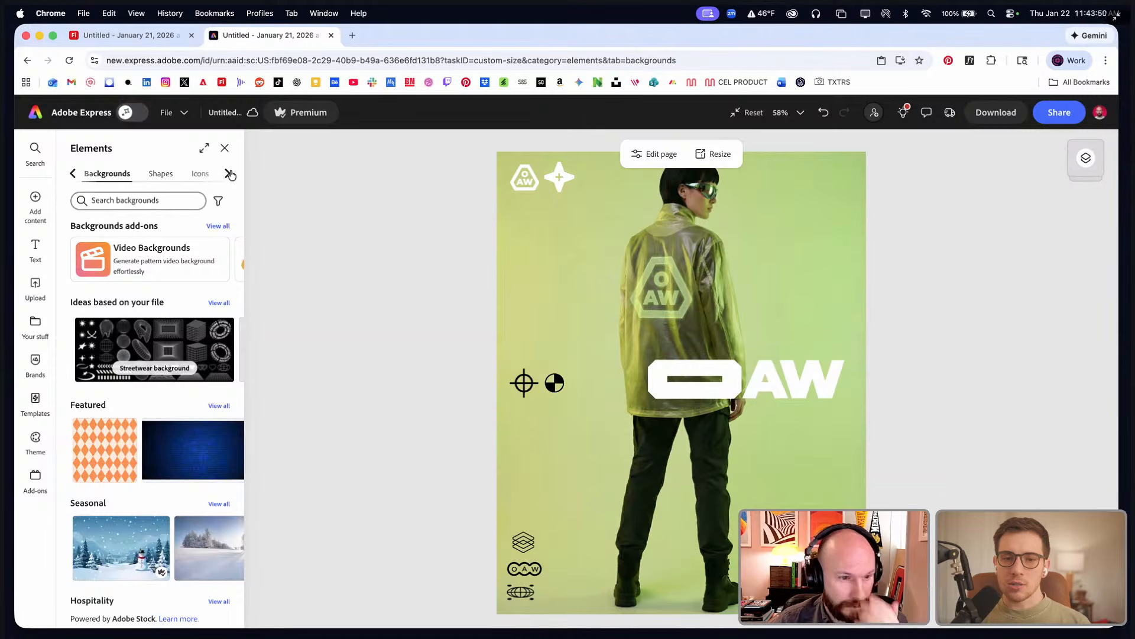
left_click(194, 175)
left_click(158, 173)
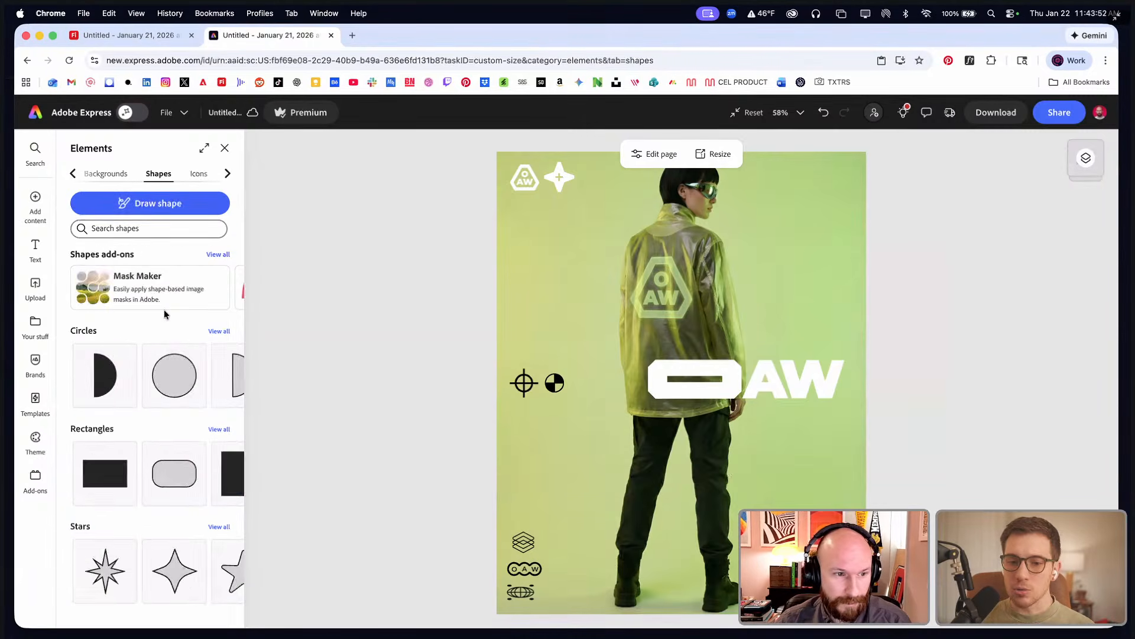
- Find the plain straight line among the Lines and arrows shapes and add it to the page
scroll(164, 314, "down", 10)
scroll(164, 320, "down", 5)
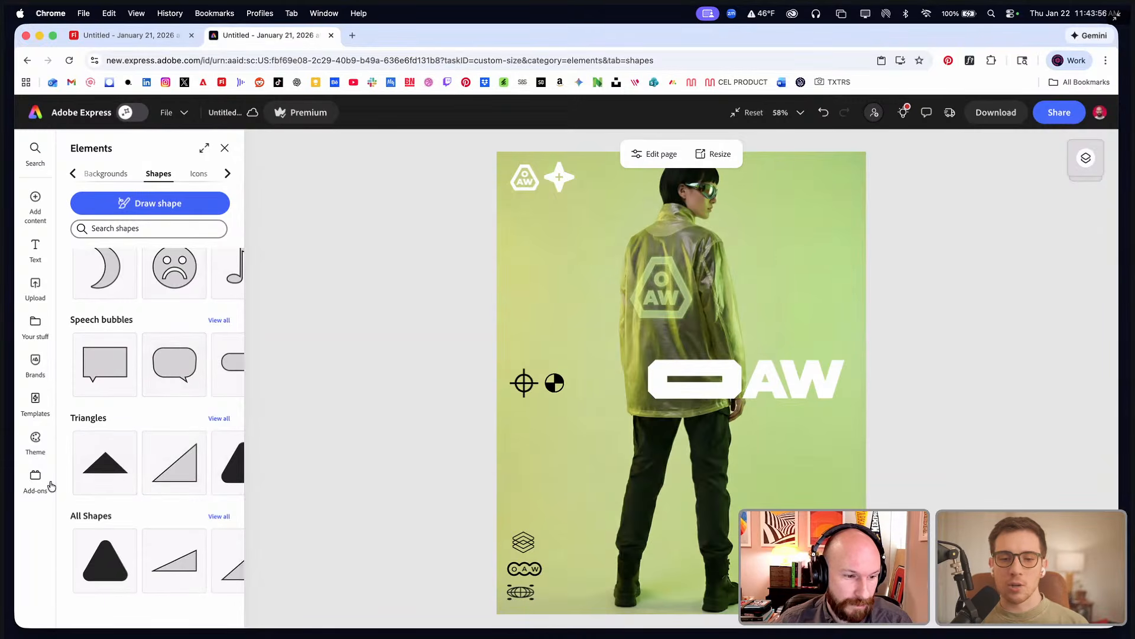
scroll(132, 320, "up", 5)
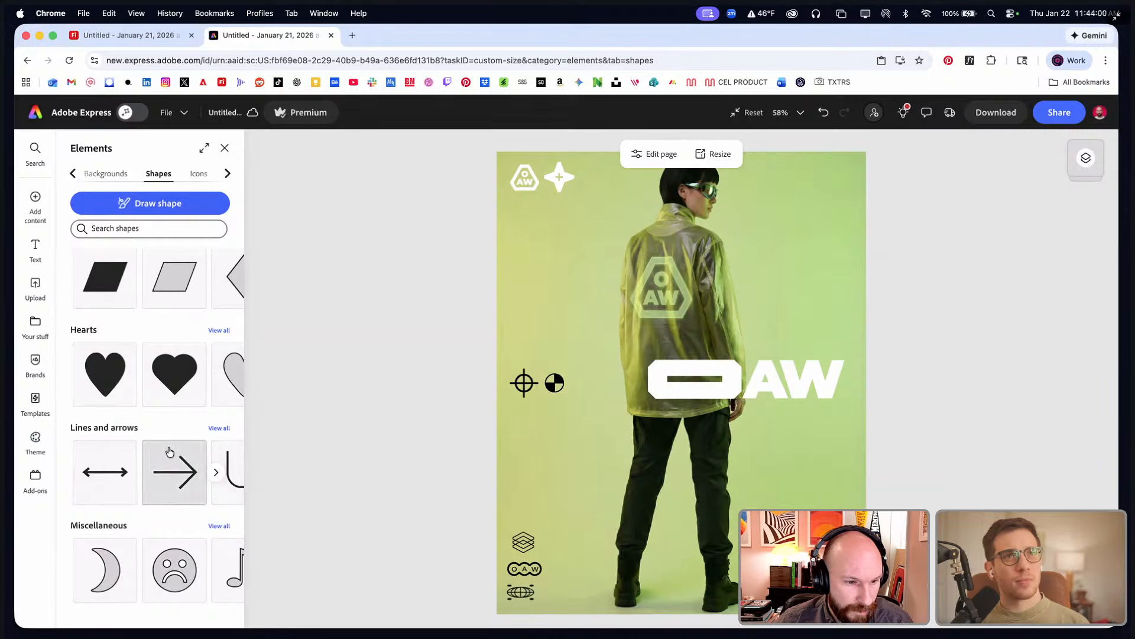
scroll(170, 451, "right", 5)
left_click(126, 470)
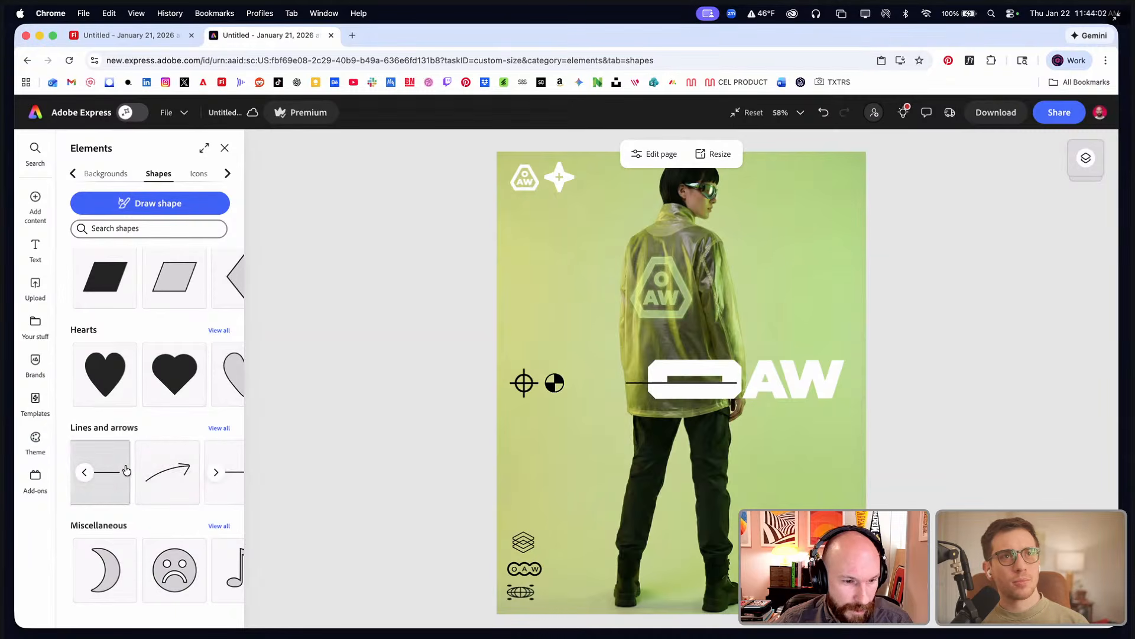
- Stretch the line across the page width along the OAW wordmark's top edge and duplicate it along the wordmark's bottom edge
left_click_drag(636, 382, 666, 357)
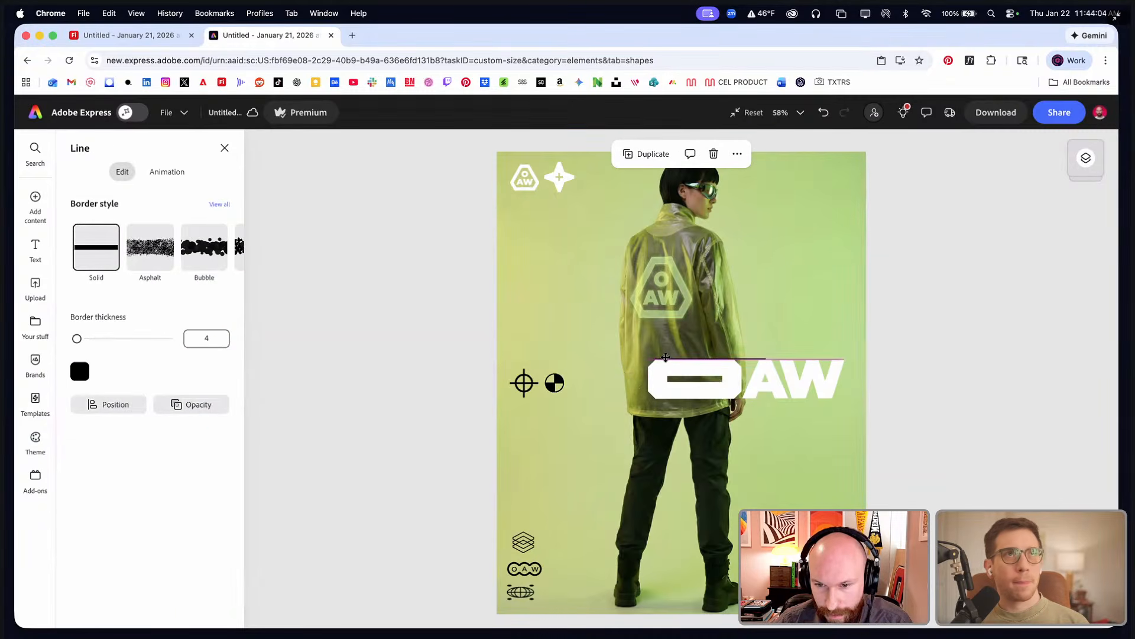
left_click_drag(501, 359, 498, 359)
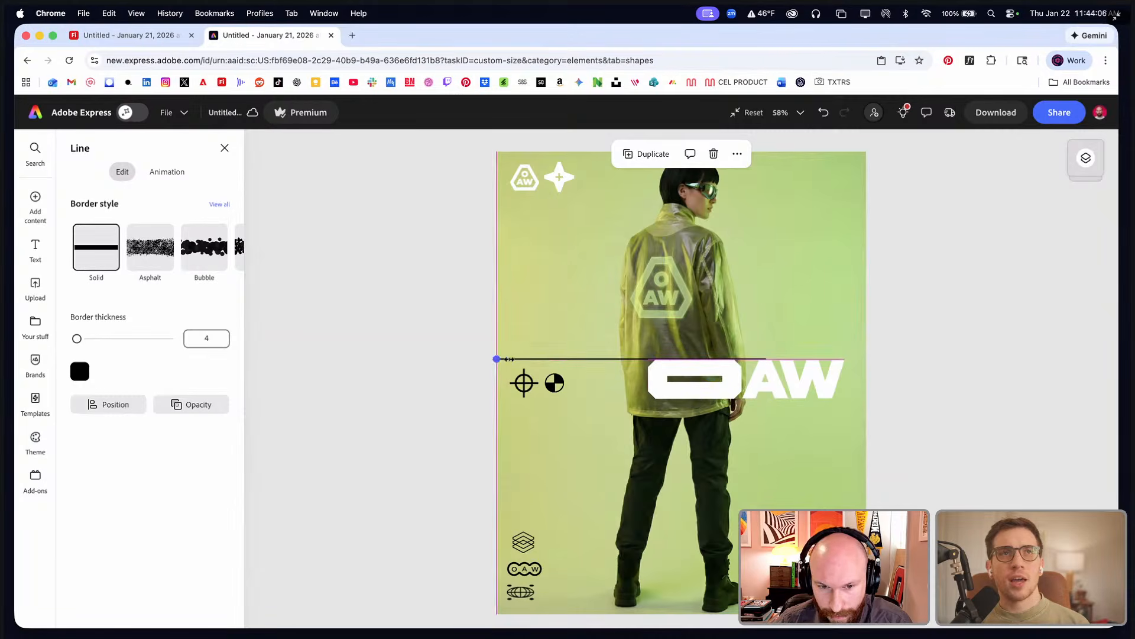
left_click_drag(766, 358, 856, 359)
left_click(922, 362)
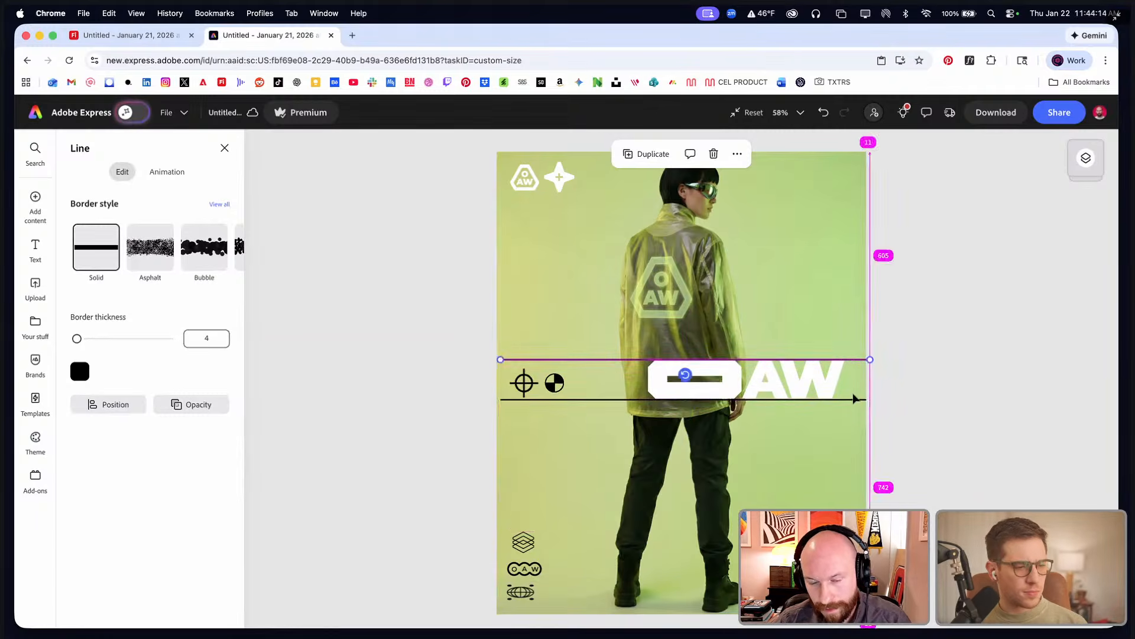
- Recolour both horizontal lines white and set their border thickness to 2
left_click(851, 400, "shift")
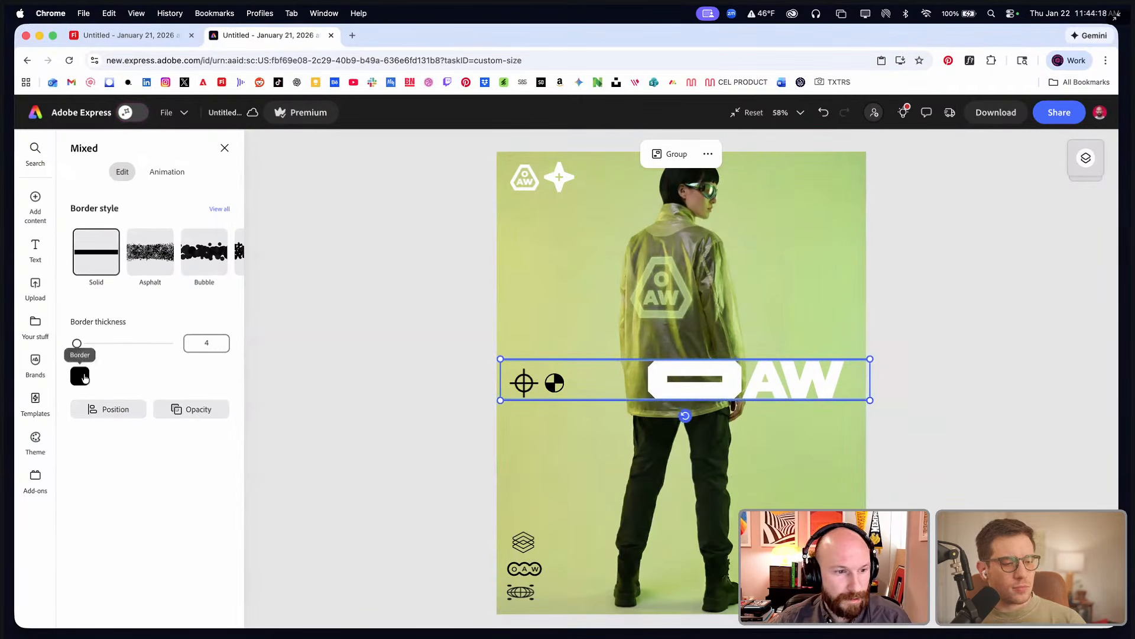
left_click(81, 376)
left_click(198, 392)
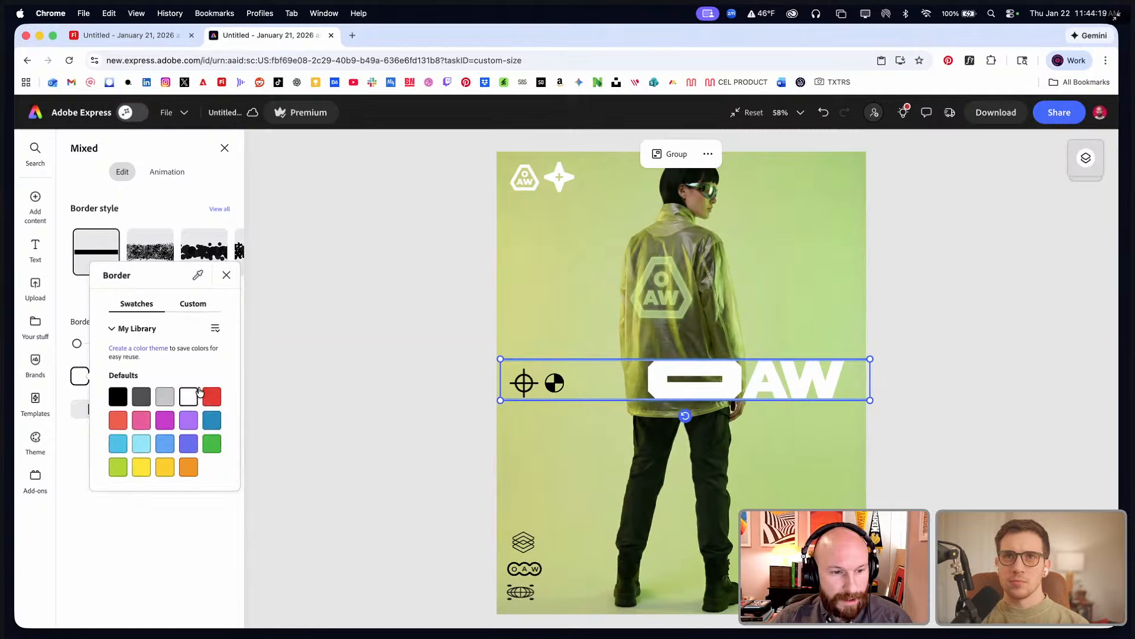
left_click(289, 341)
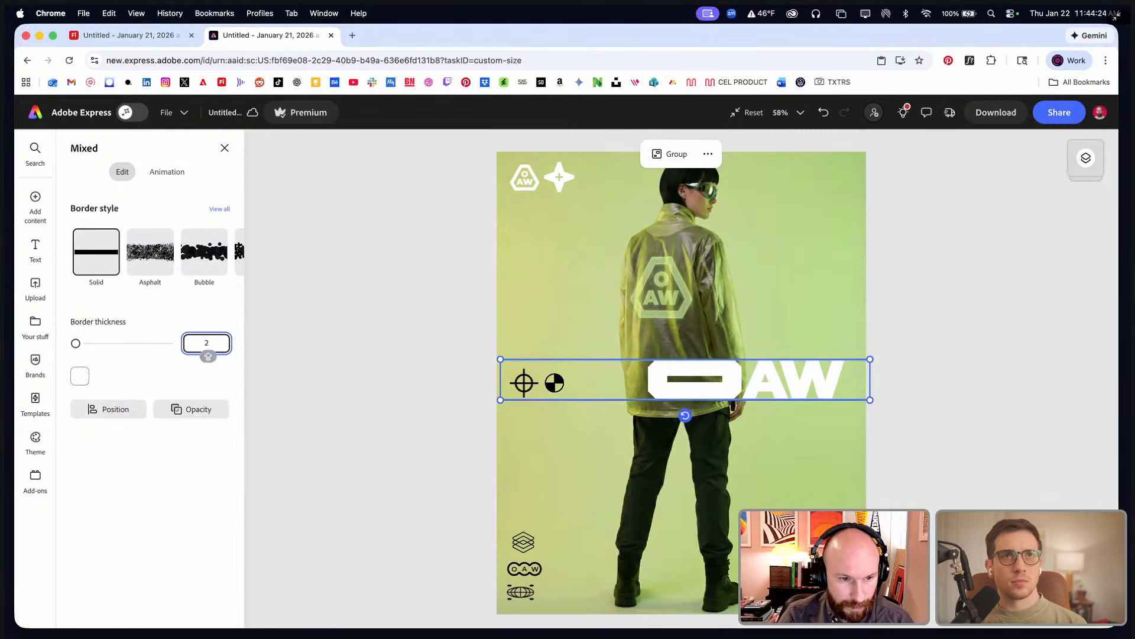
left_click(397, 372)
- Shift both white lines slightly left so they run from edge to edge of the page
left_click(596, 360)
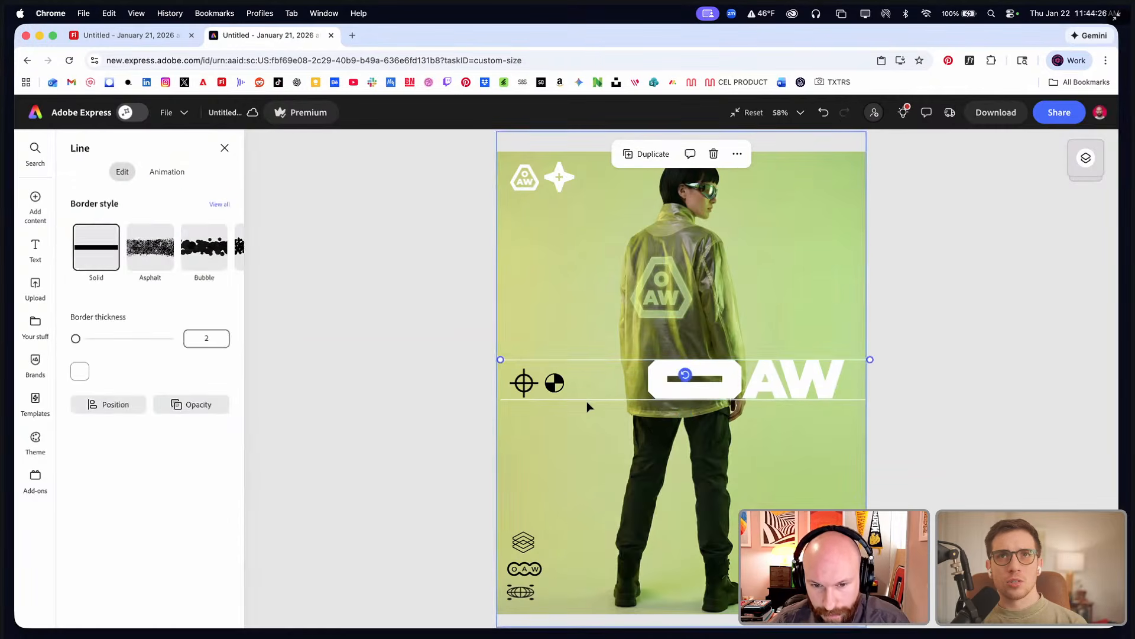
left_click(587, 400, "shift")
left_click(588, 400)
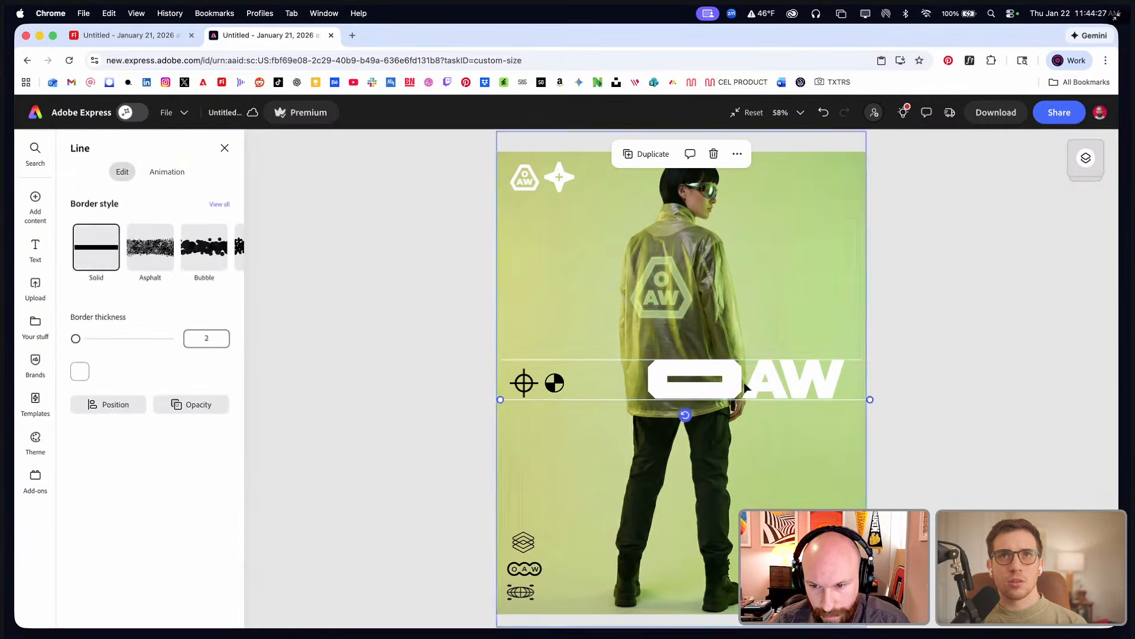
left_click(617, 359, "shift")
left_click(940, 331)
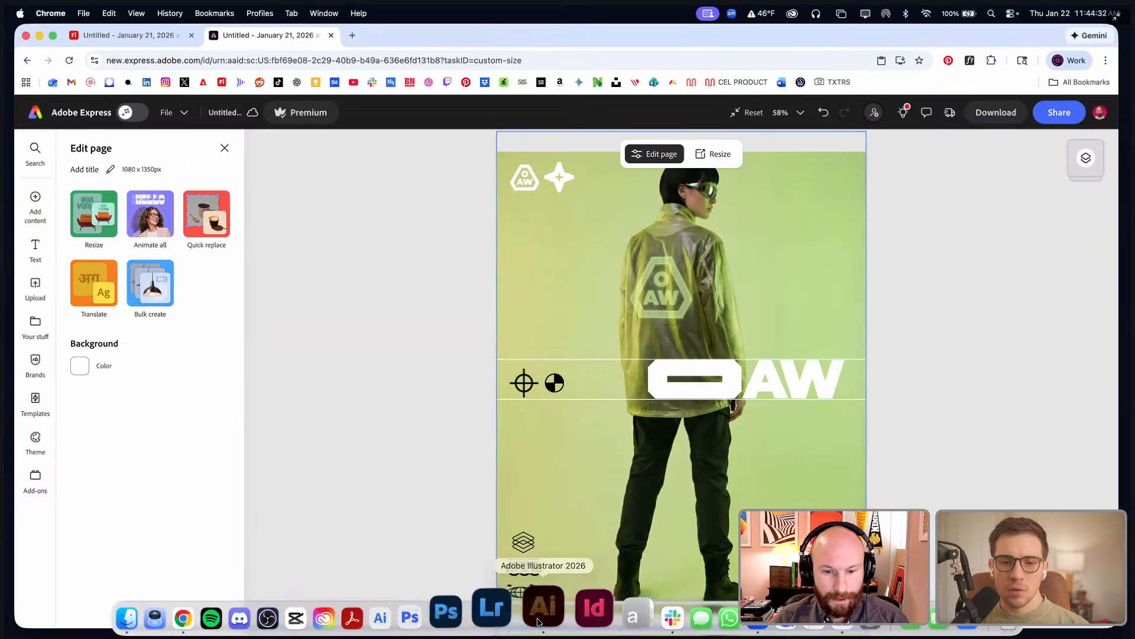
- Switch to Illustrator, recolour the curved brand text lime green by sampling the green star, copy it and return to Adobe Express
left_click(538, 621)
scroll(540, 446, "down", 3)
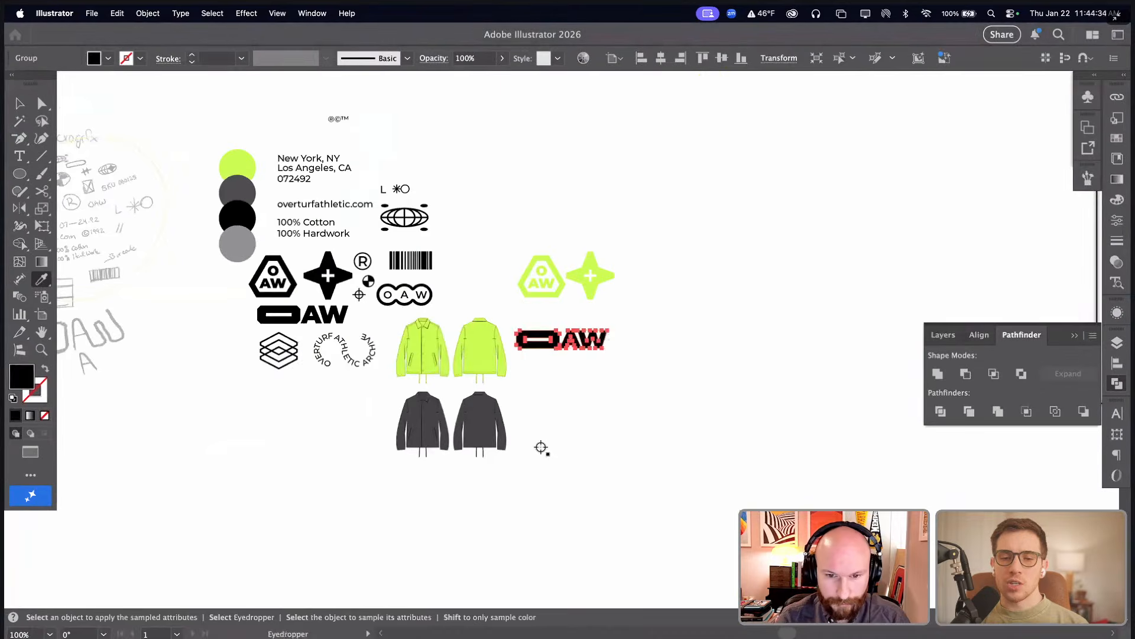
left_click(364, 370, "super")
left_click(589, 288)
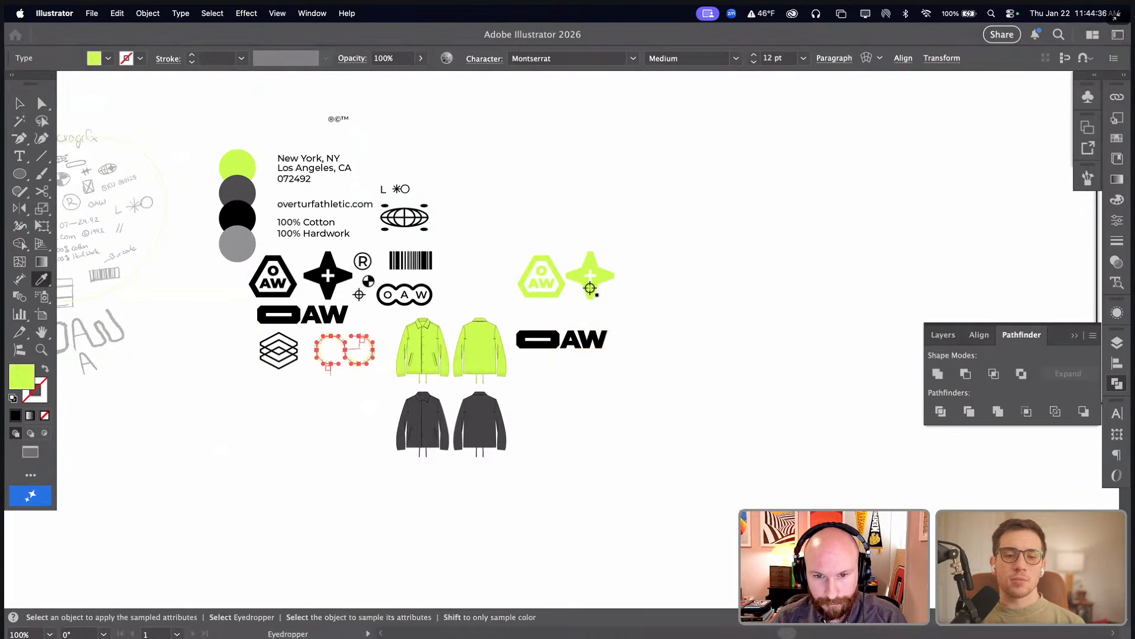
key("super+Tab")
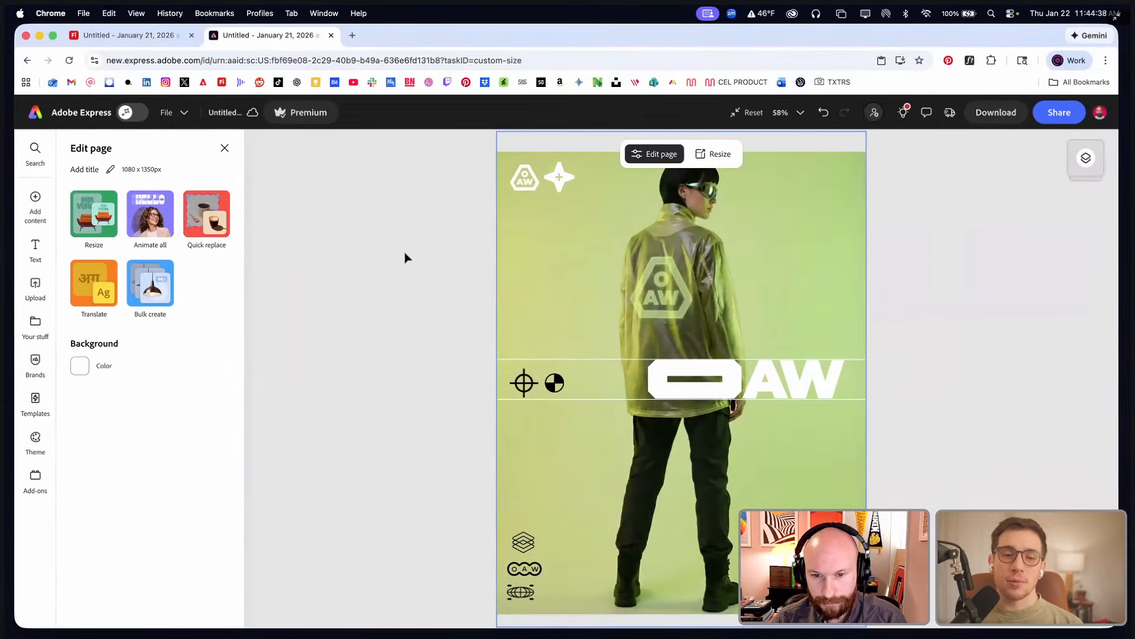
- Paste the green curved text and place it in the page's upper right corner, level with the white logos
left_click(113, 13)
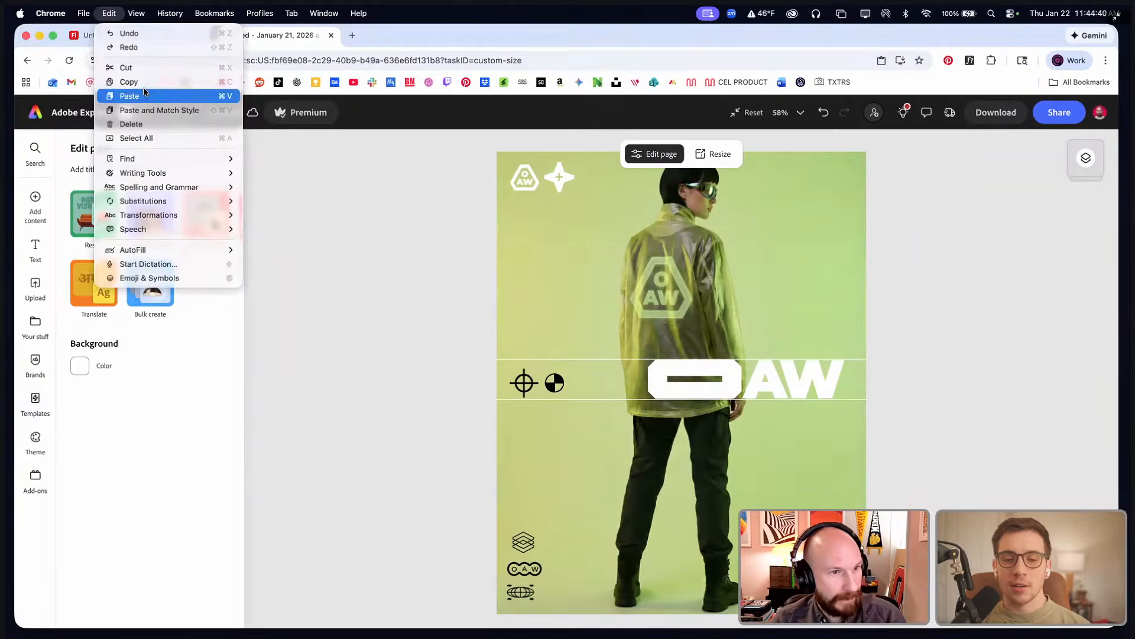
left_click_drag(736, 418, 828, 233)
left_click_drag(722, 251, 780, 204)
left_click_drag(844, 188, 848, 189)
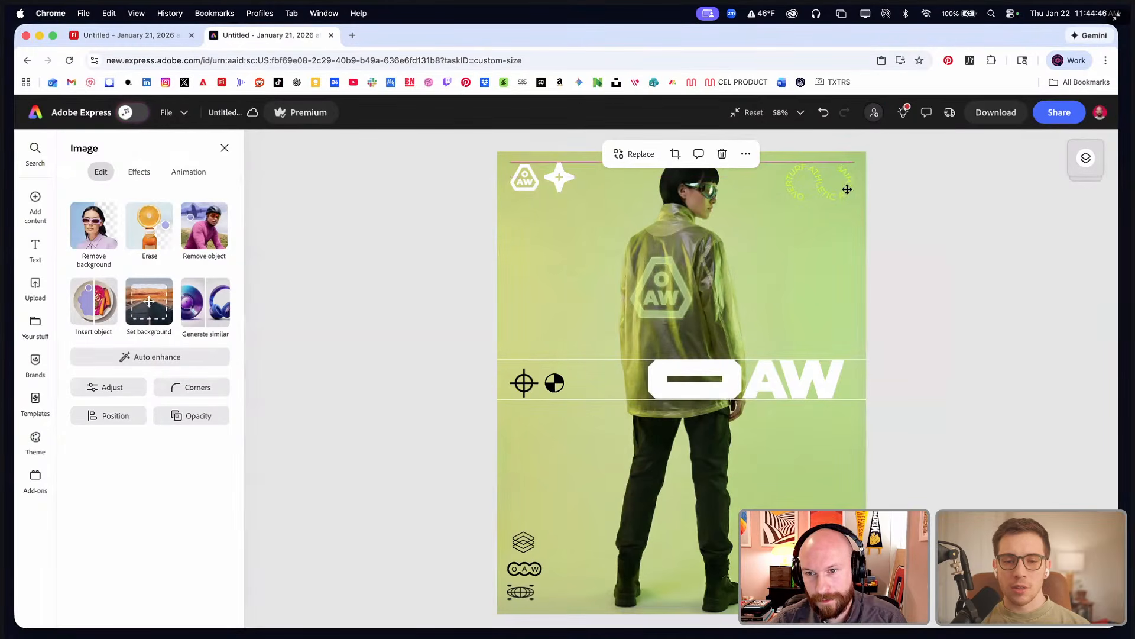
left_click(931, 326)
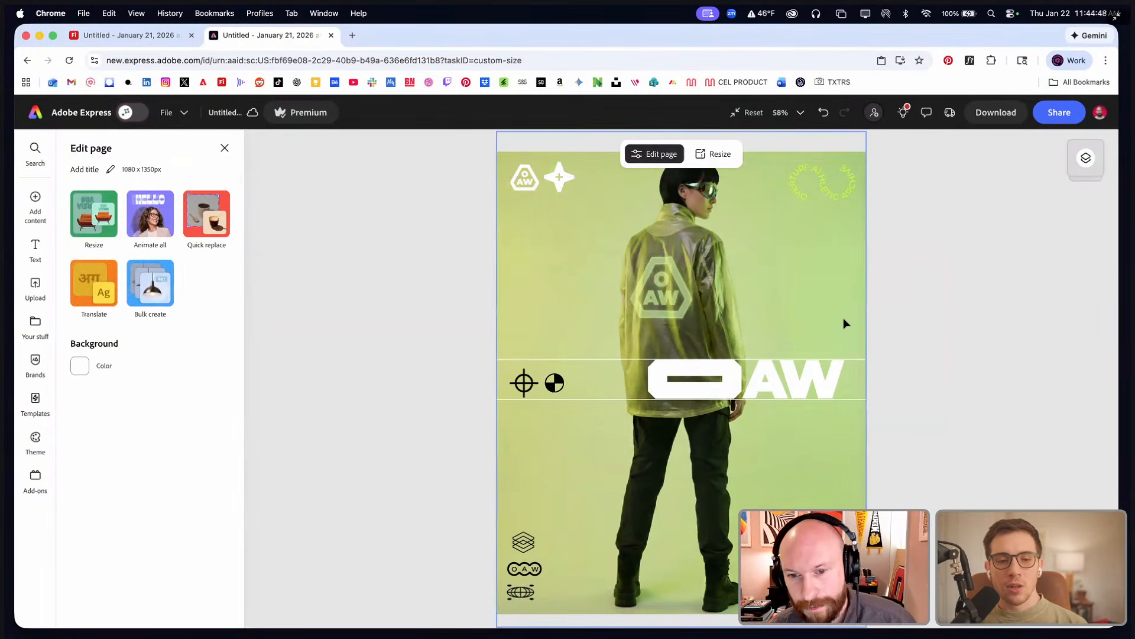
- Switch to Illustrator and rearrange the city, number, website and material text lines into a compact left-aligned column
key("super+Tab")
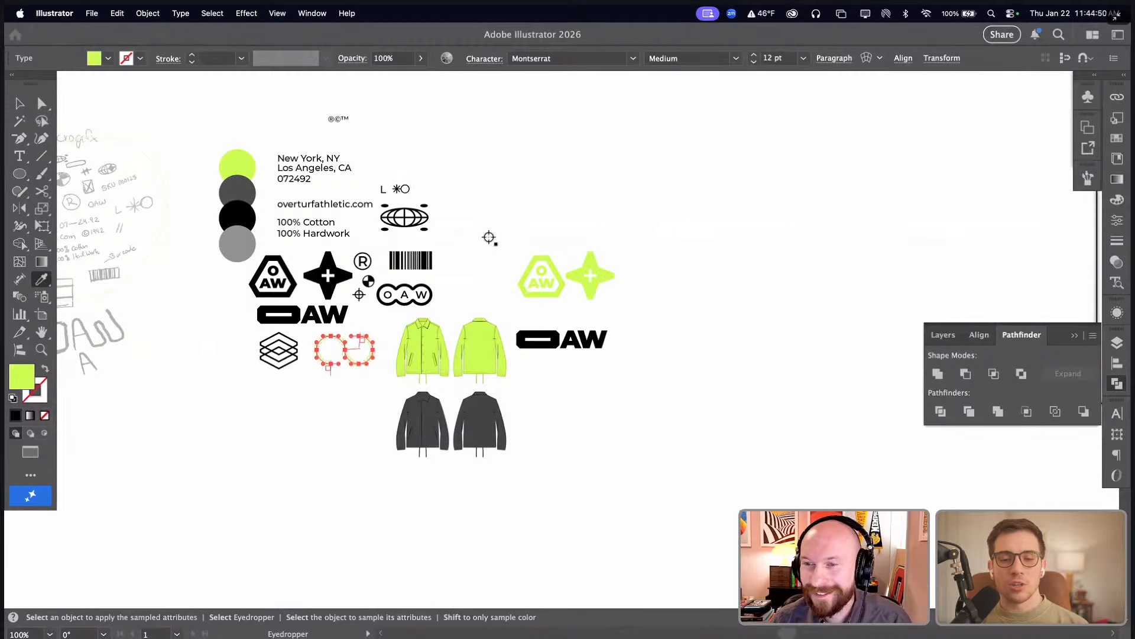
left_click(488, 238)
key("v")
mouse_move(289, 169)
left_mouse_down()
mouse_move(289, 182)
mouse_move(290, 163)
left_mouse_up()
left_click(357, 162)
key("super+space")
left_click_drag(250, 129, 483, 328)
left_click_drag(294, 139, 370, 219)
left_click_drag(370, 205, 371, 243)
left_click_drag(308, 308, 426, 339)
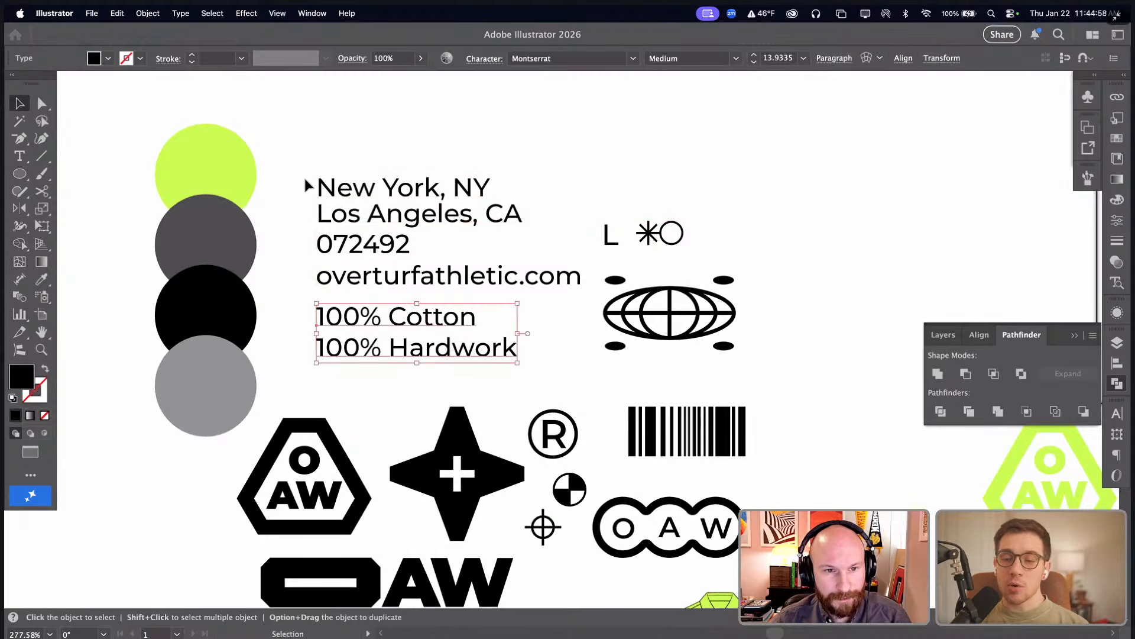
left_click_drag(303, 172, 360, 235)
left_click(468, 249)
- Draw a black divider line about 1.95 in long above the website text and duplicate it below the text
key("backslash")
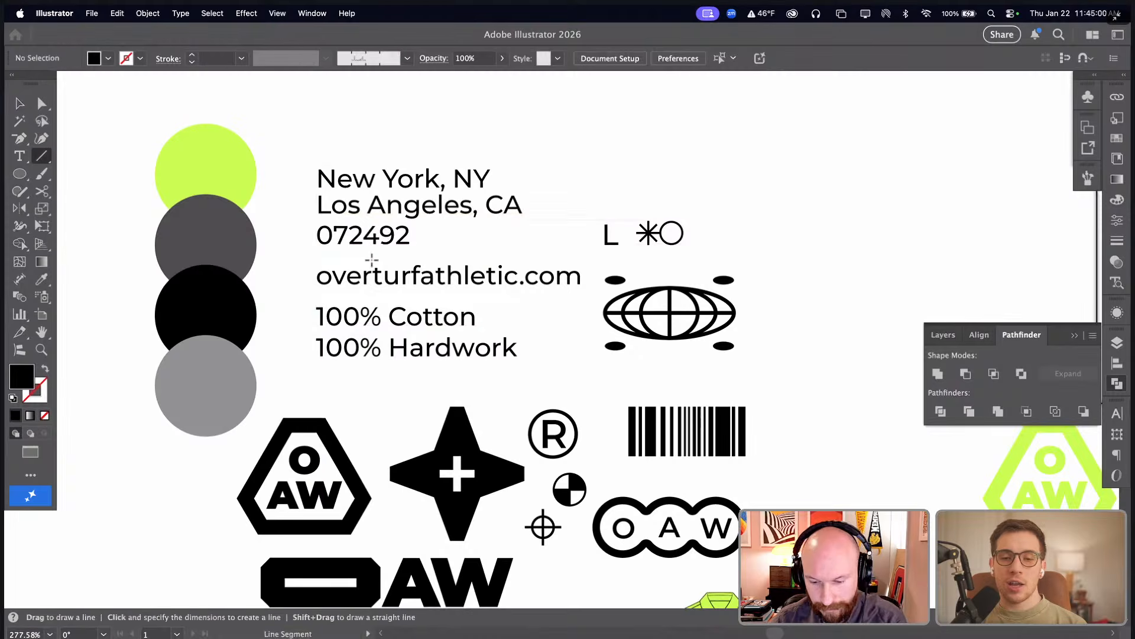
mouse_move(469, 261)
left_mouse_down()
mouse_move(598, 260)
mouse_move(578, 258)
left_mouse_up()
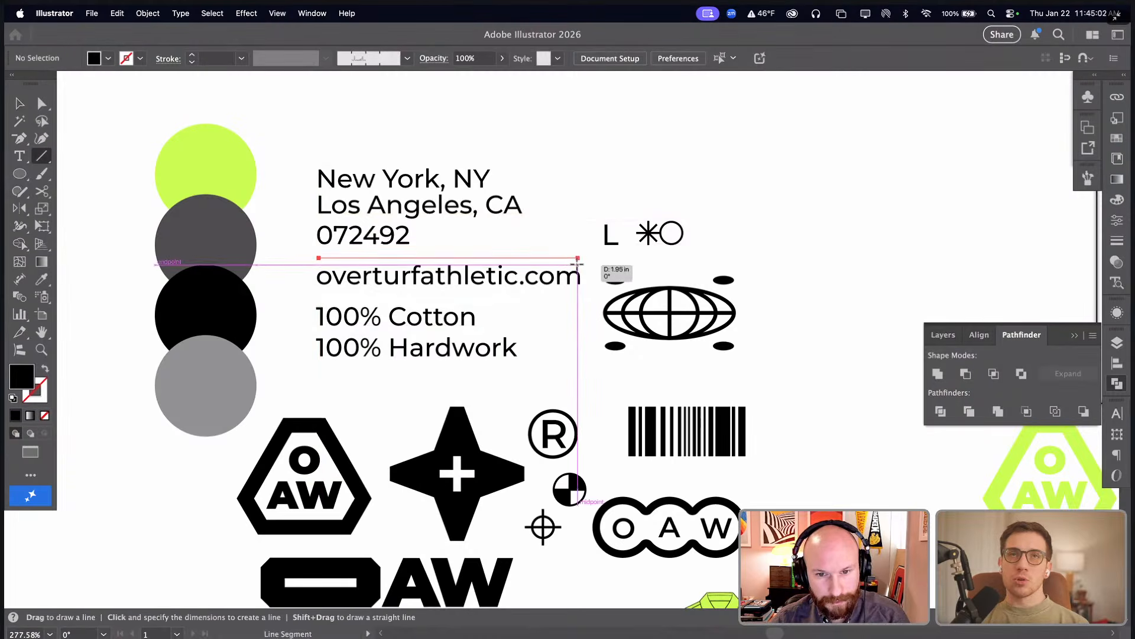
key("i")
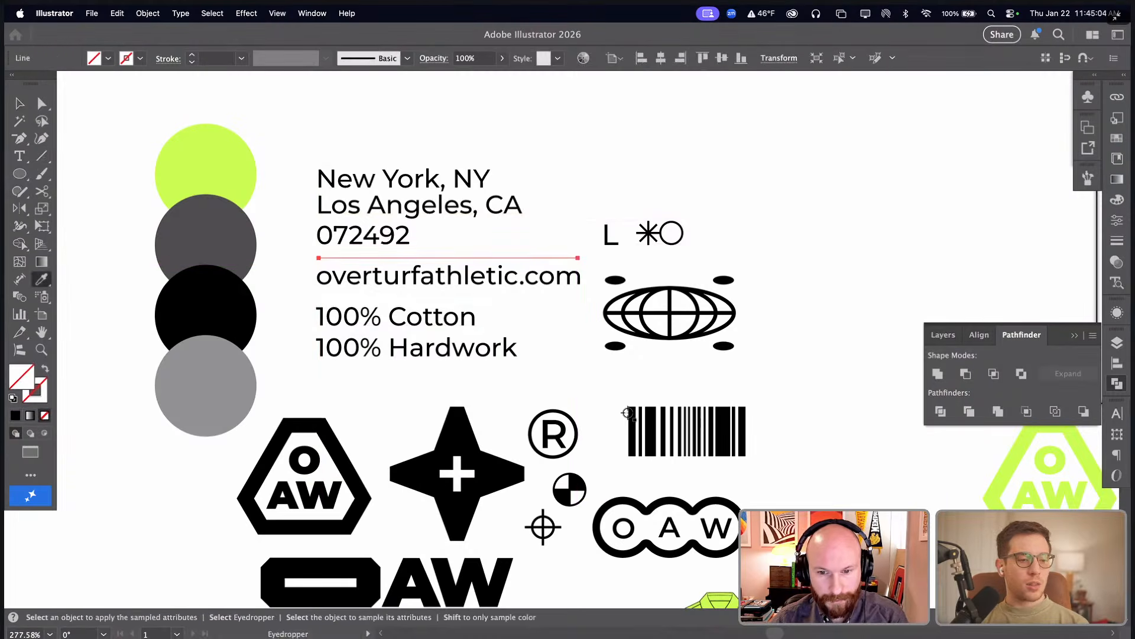
left_click(628, 412)
key("v")
left_click_drag(532, 258, 531, 292)
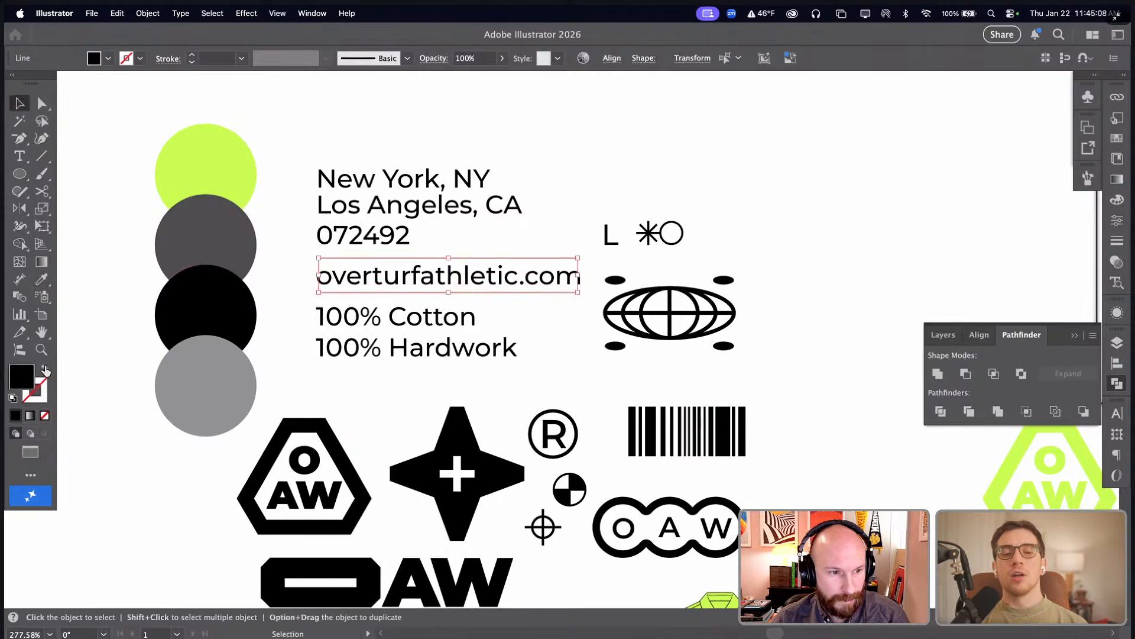
left_click(45, 370)
- Select the whole text column with its divider lines, copy it and switch to the Adobe Express page
left_click_drag(309, 351, 349, 211)
left_click(349, 212, "shift")
left_click(346, 187, "shift")
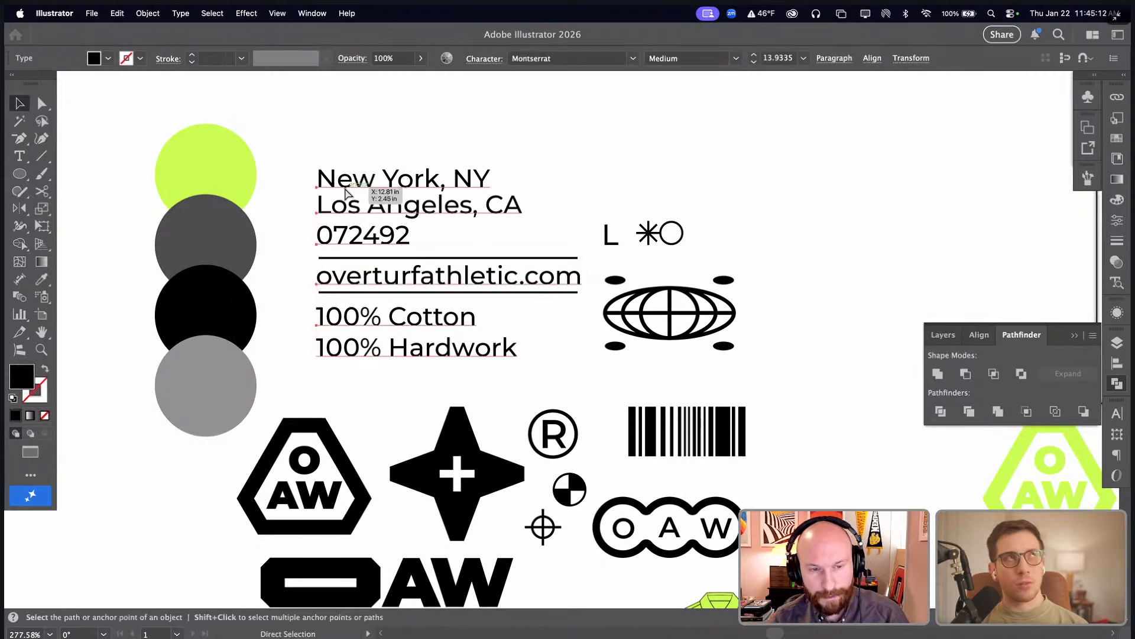
key("super+c")
key("ctrl+Right")
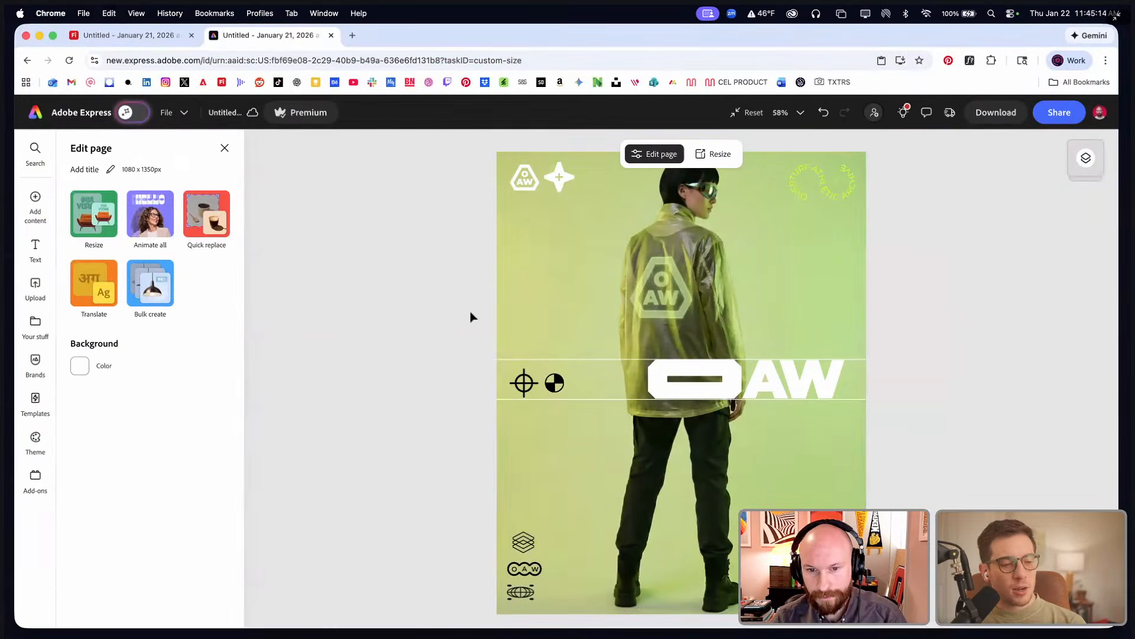
- Paste the copied text column onto the page and place it in the lower right area, level with the stacked black icons
left_click(111, 14)
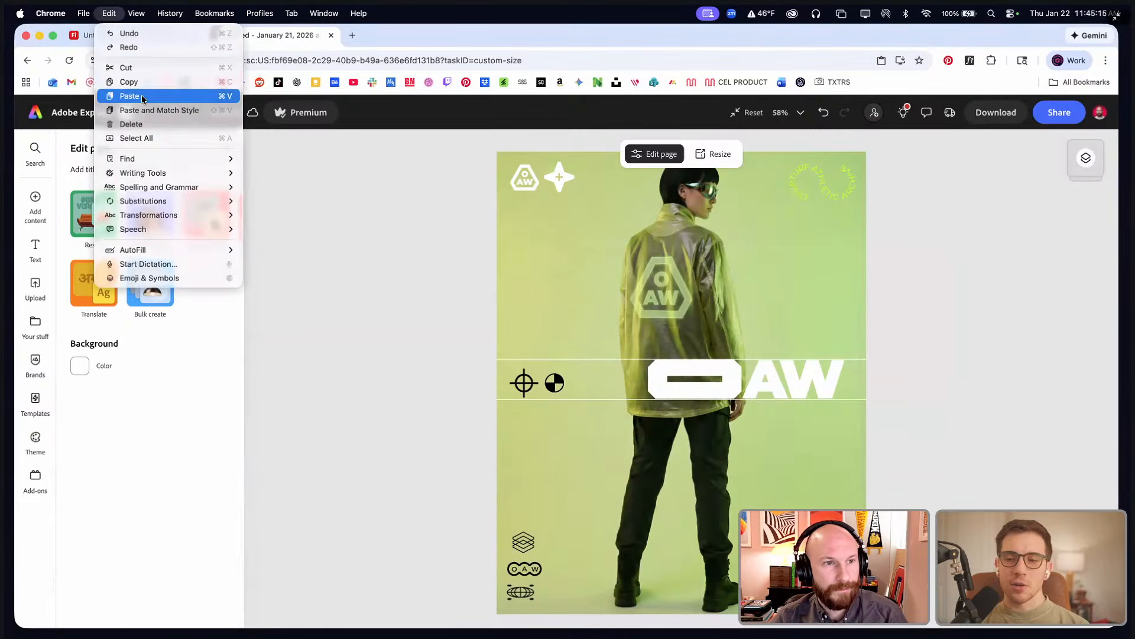
left_click(144, 94)
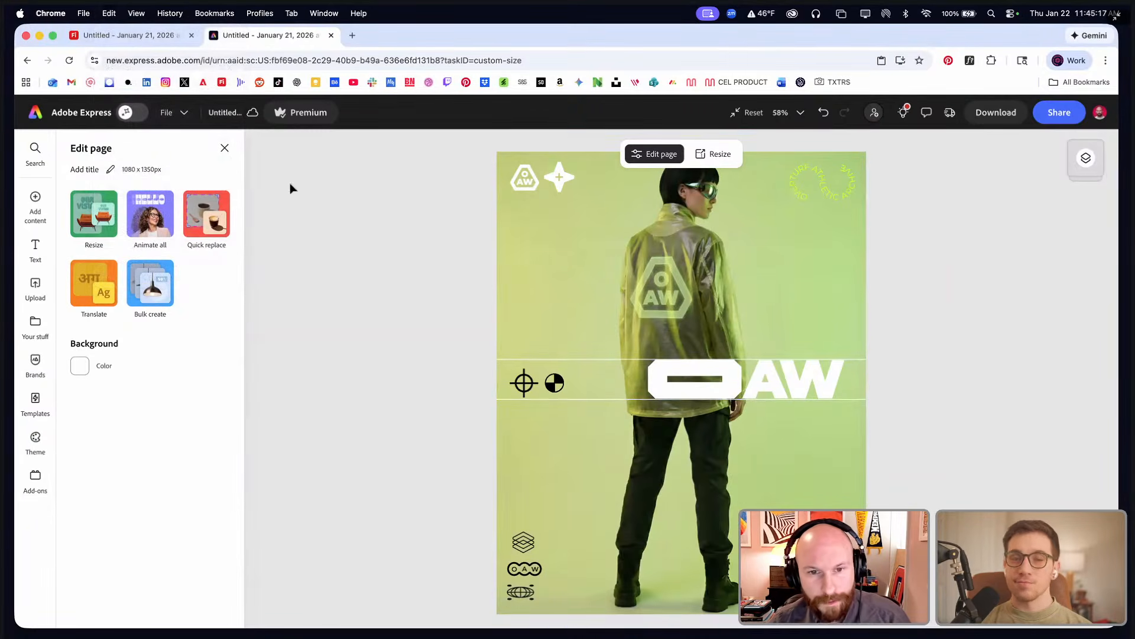
left_click(111, 15)
left_click(144, 93)
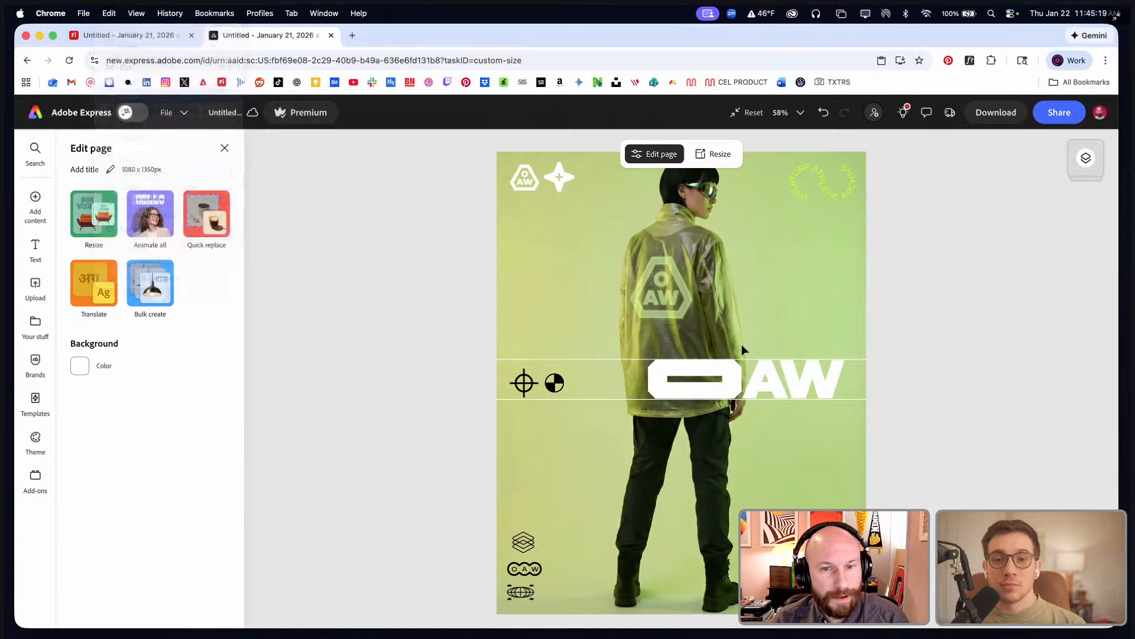
left_click(782, 449)
left_click_drag(784, 454, 780, 554)
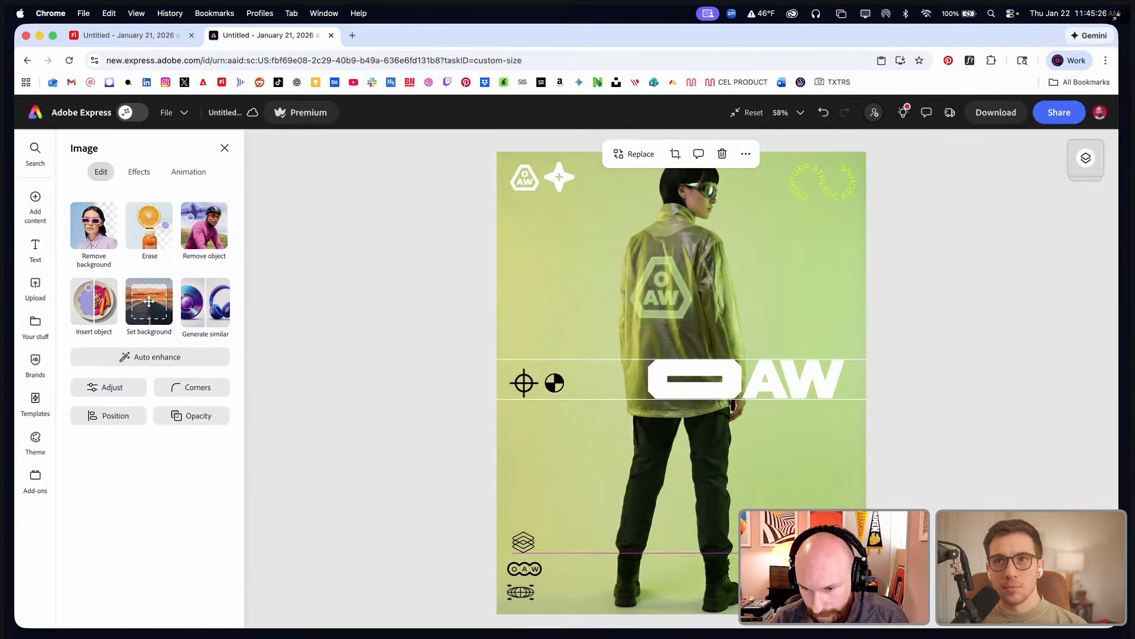
left_click(934, 507)
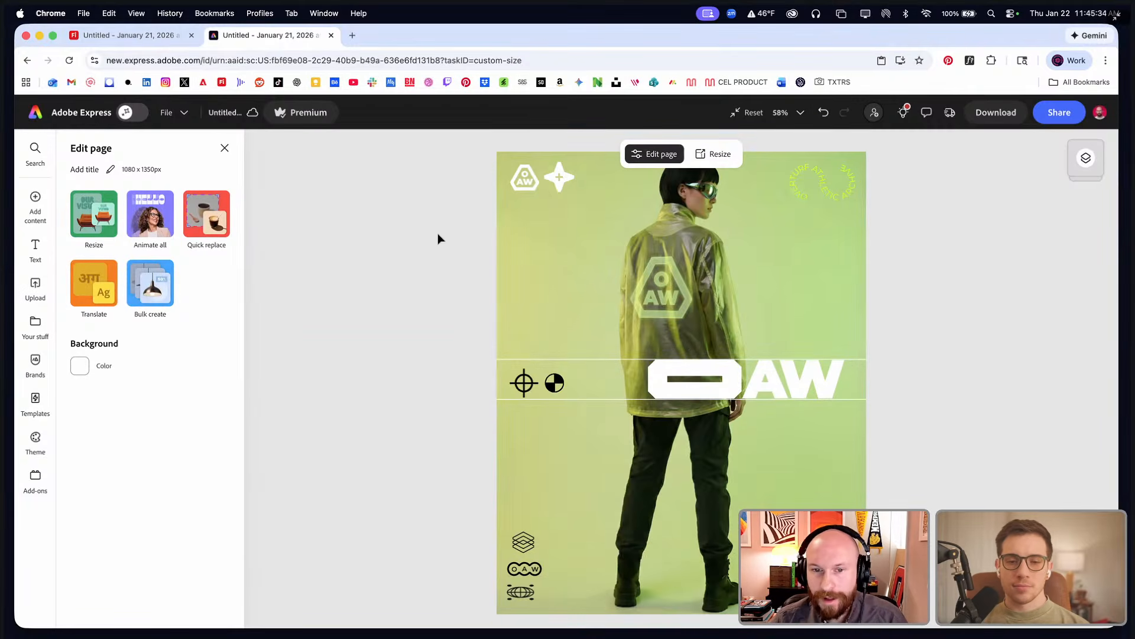
- Move the crosshair and quartered-circle icons up to center them between the white lines, and left-align the layers icon with those below it
left_click(535, 384)
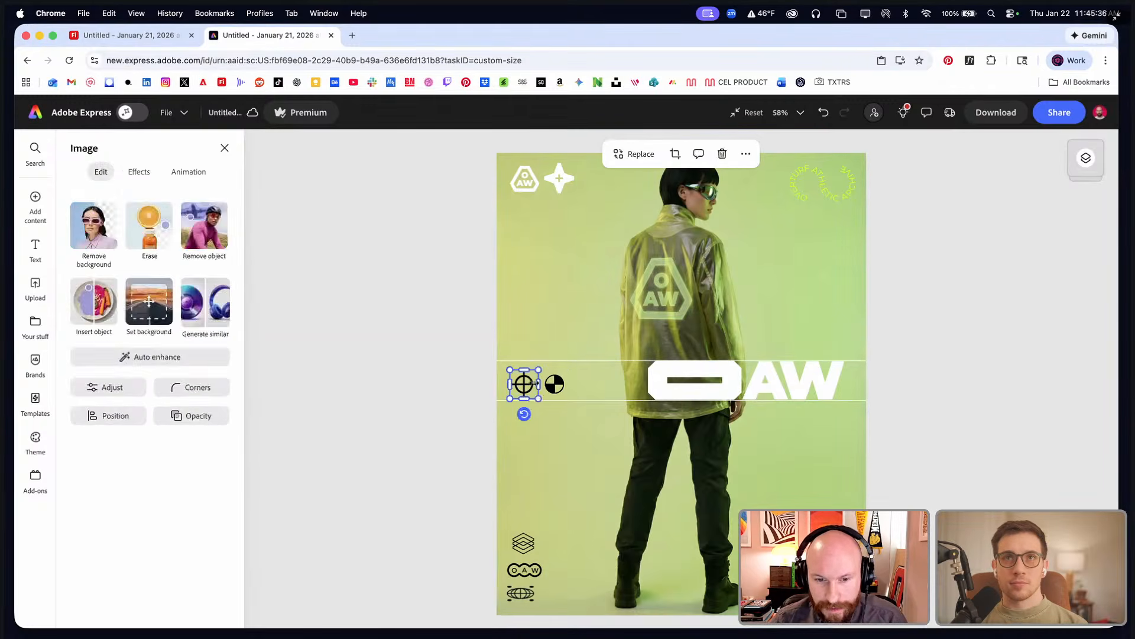
left_click(554, 384, "shift")
left_click_drag(554, 384, 554, 381)
left_click(931, 343)
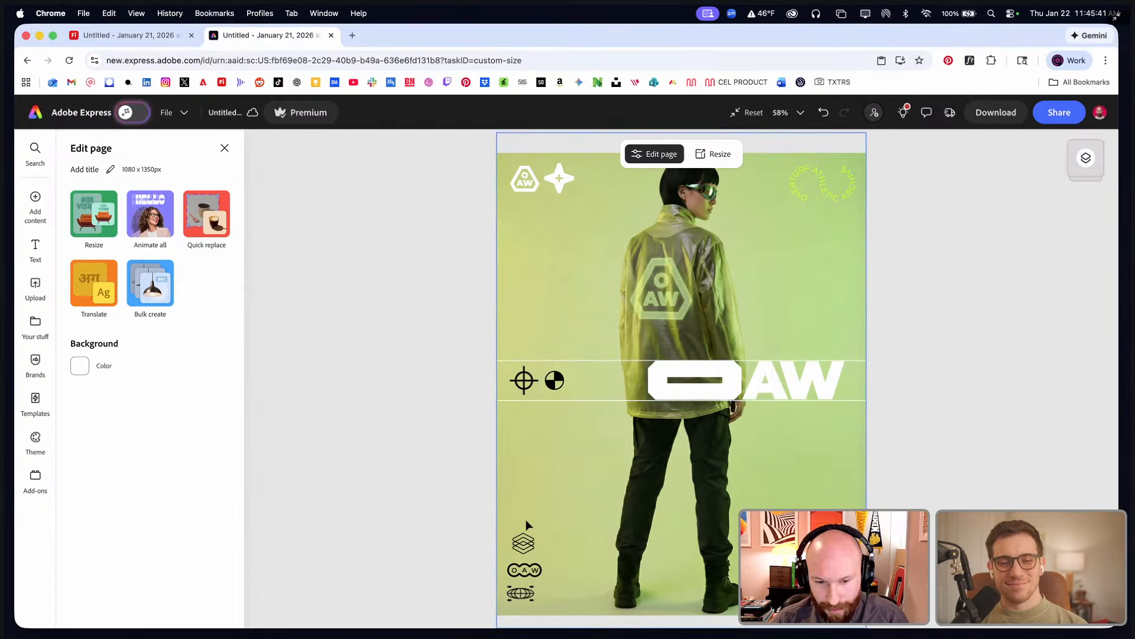
left_click_drag(525, 554, 518, 546)
left_click(523, 380)
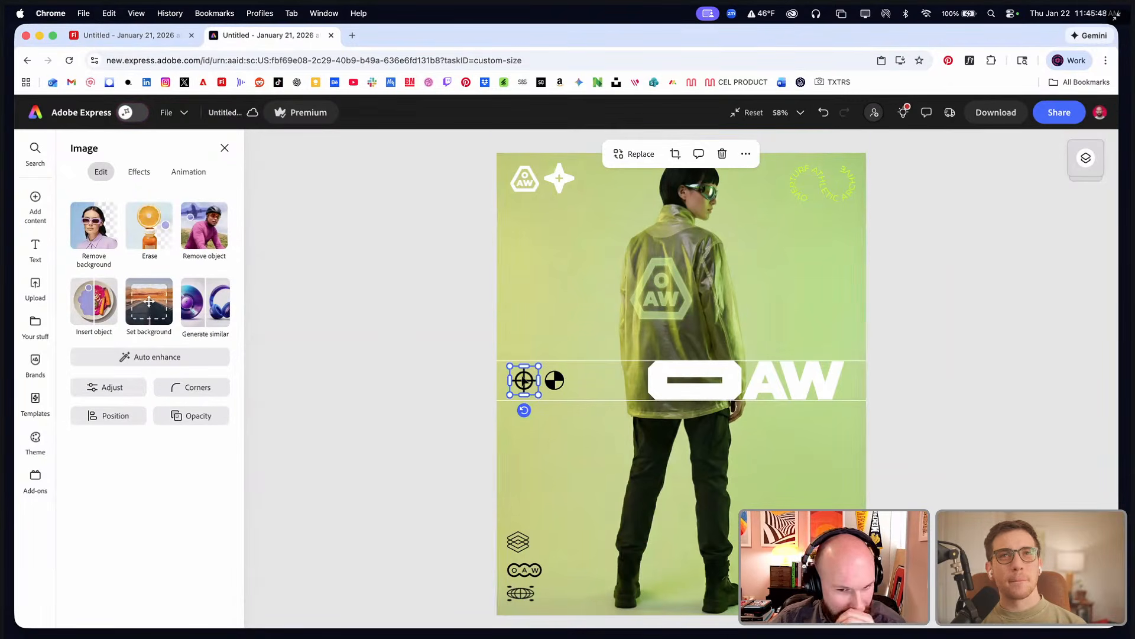
left_click(559, 380, "shift")
left_click(650, 386, "shift")
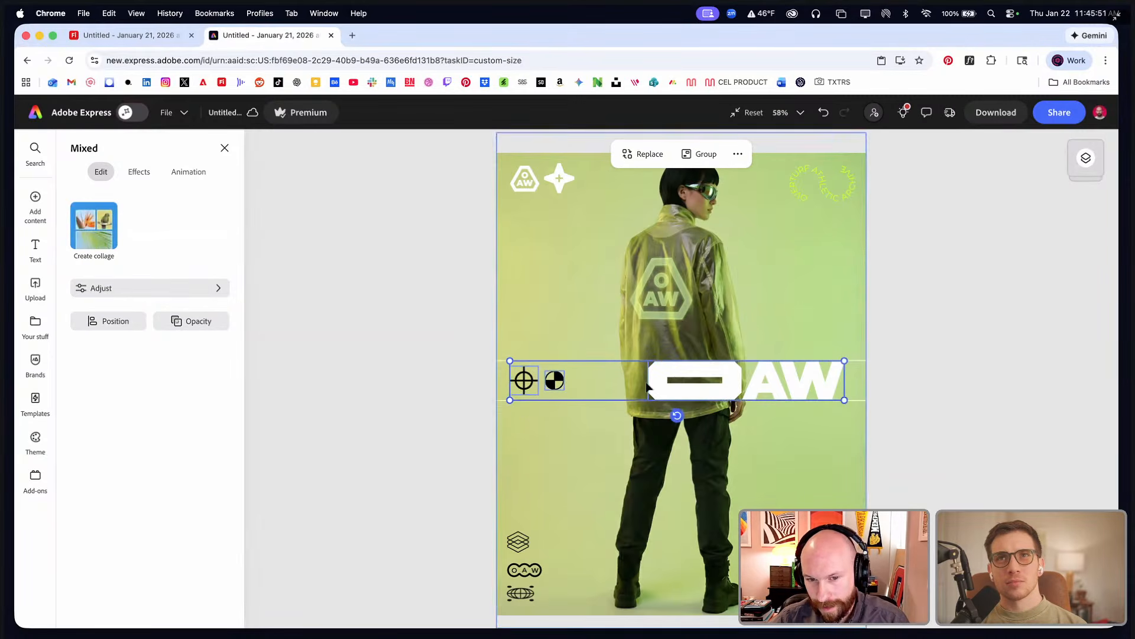
left_click(676, 357)
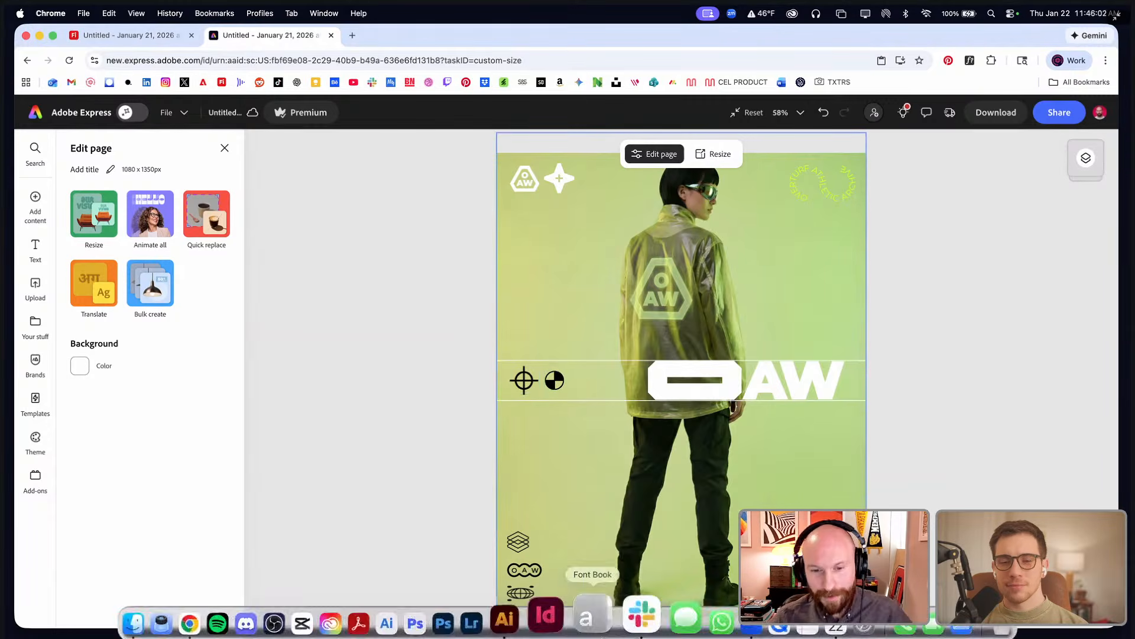
- Apply the looping Spin animation to the crosshair icon between the white lines
left_click(536, 388)
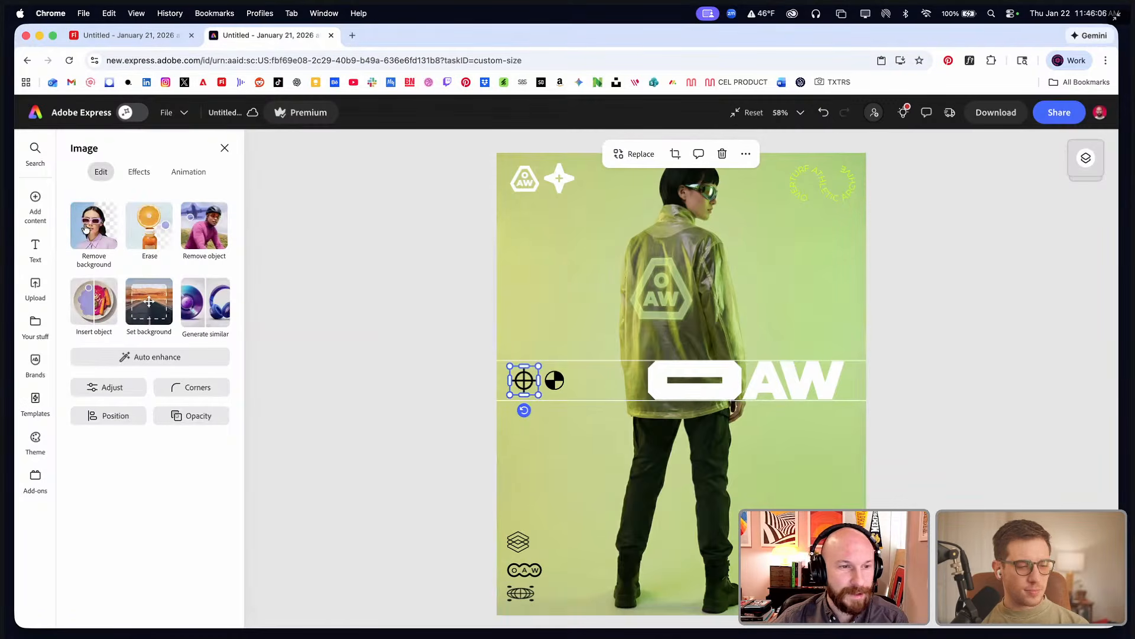
left_click(188, 175)
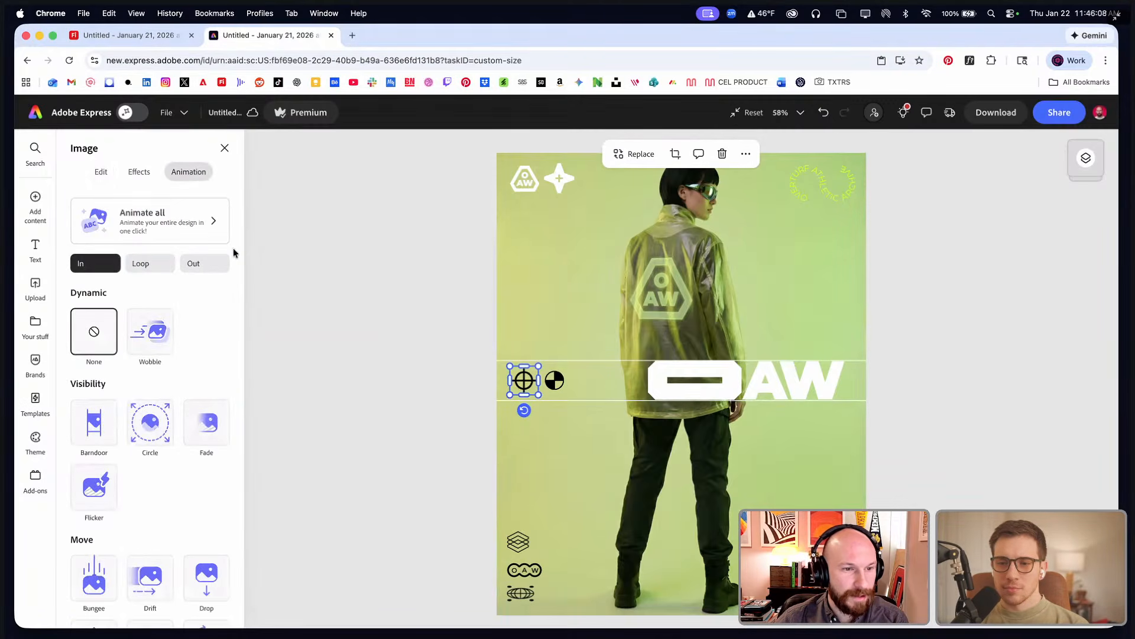
left_click(152, 272)
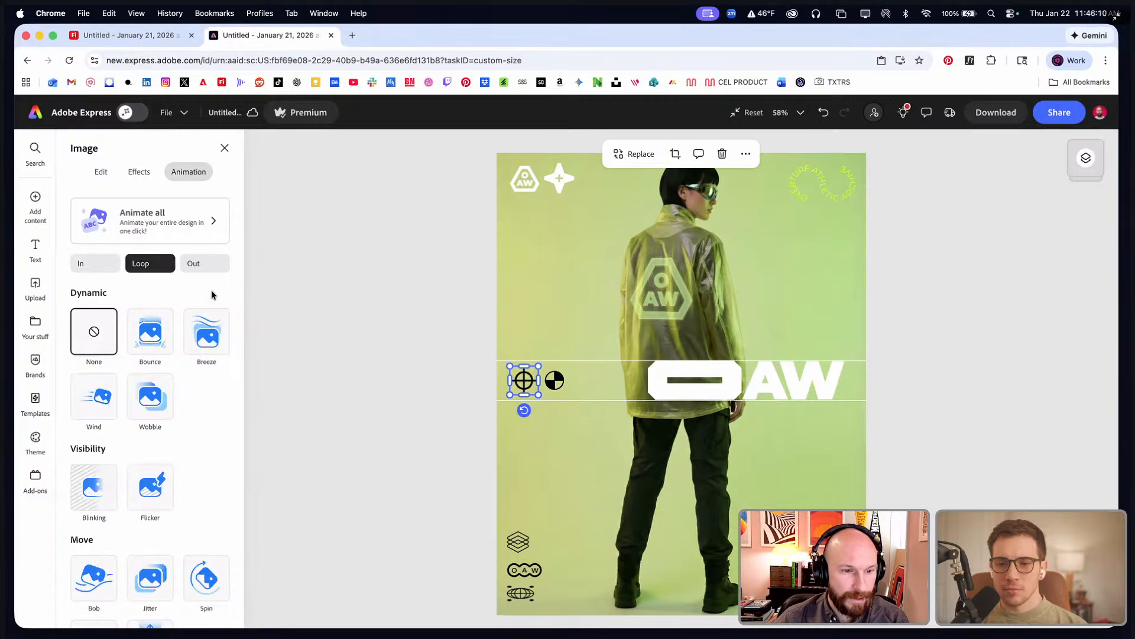
scroll(218, 408, "down", 5)
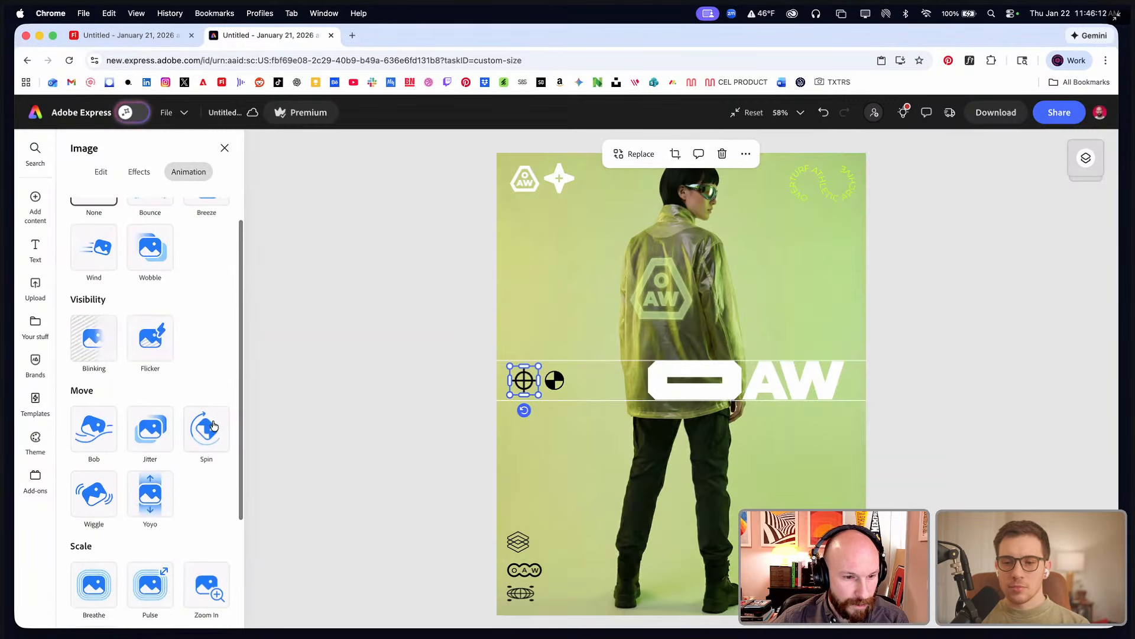
left_click(214, 426)
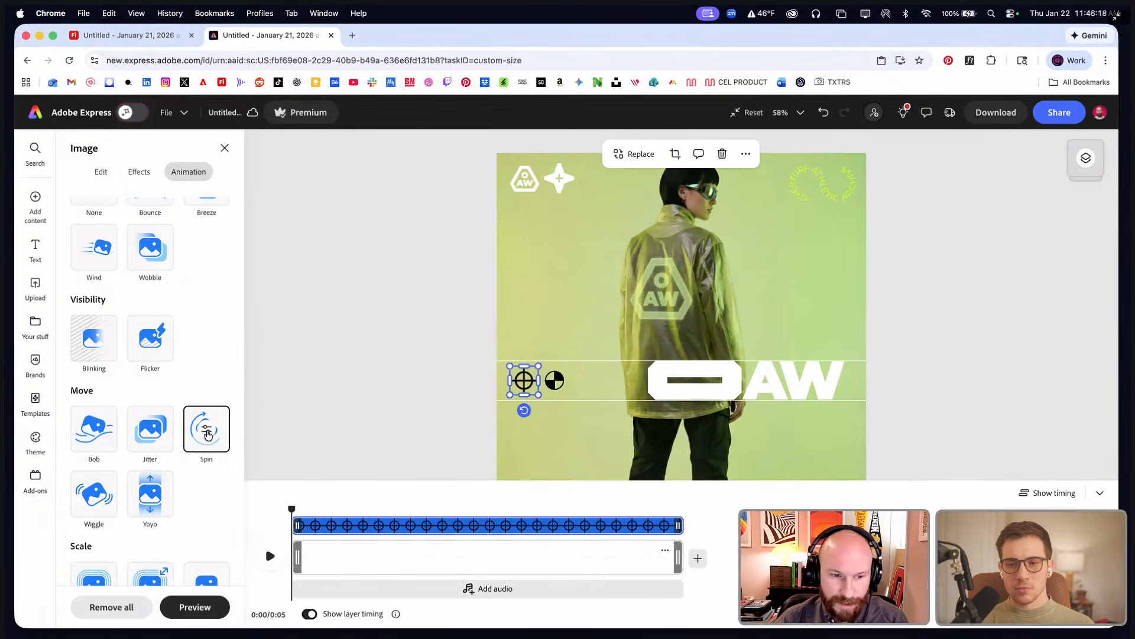
- Customize the crosshair icon's Spin animation with a Strong personality, an intensity of 22 and a counterclockwise direction
left_click(207, 431)
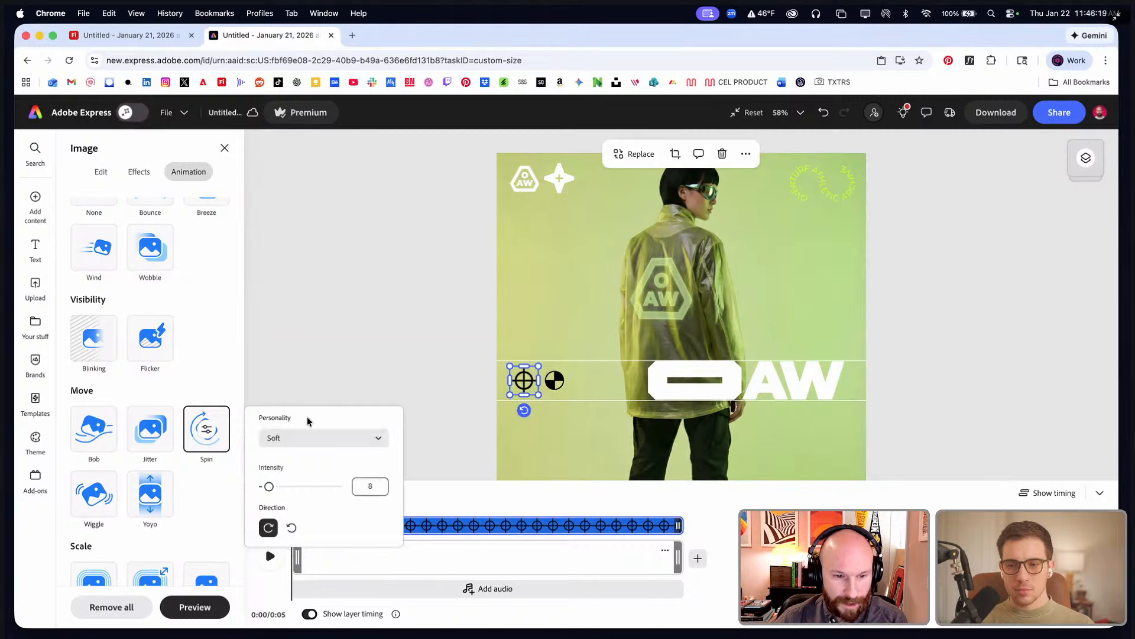
left_click(292, 437)
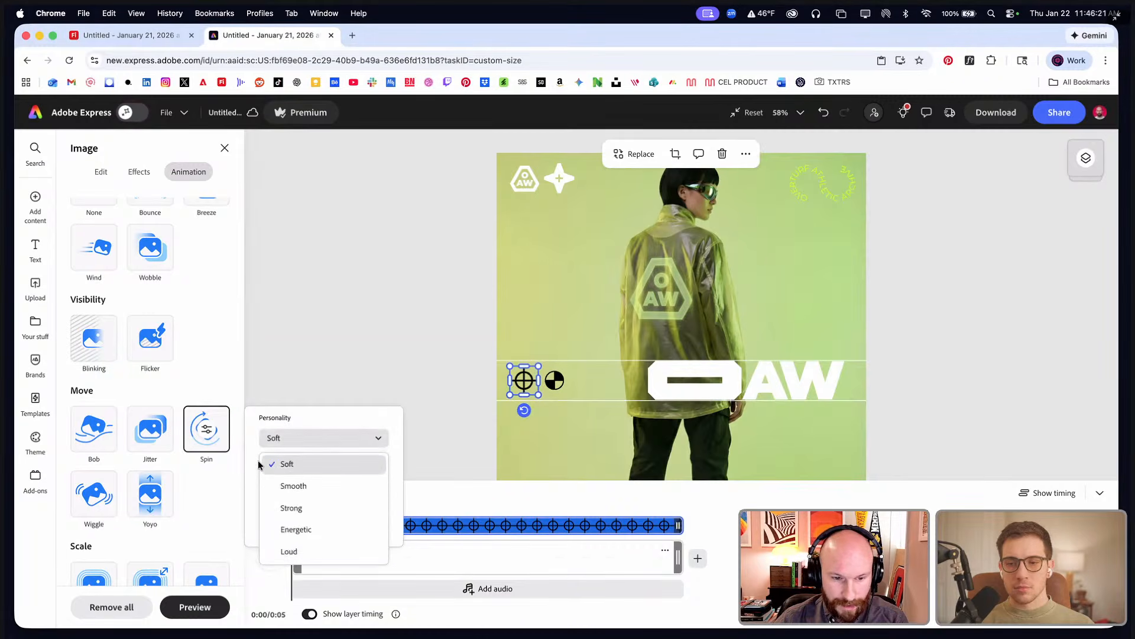
left_click(289, 510)
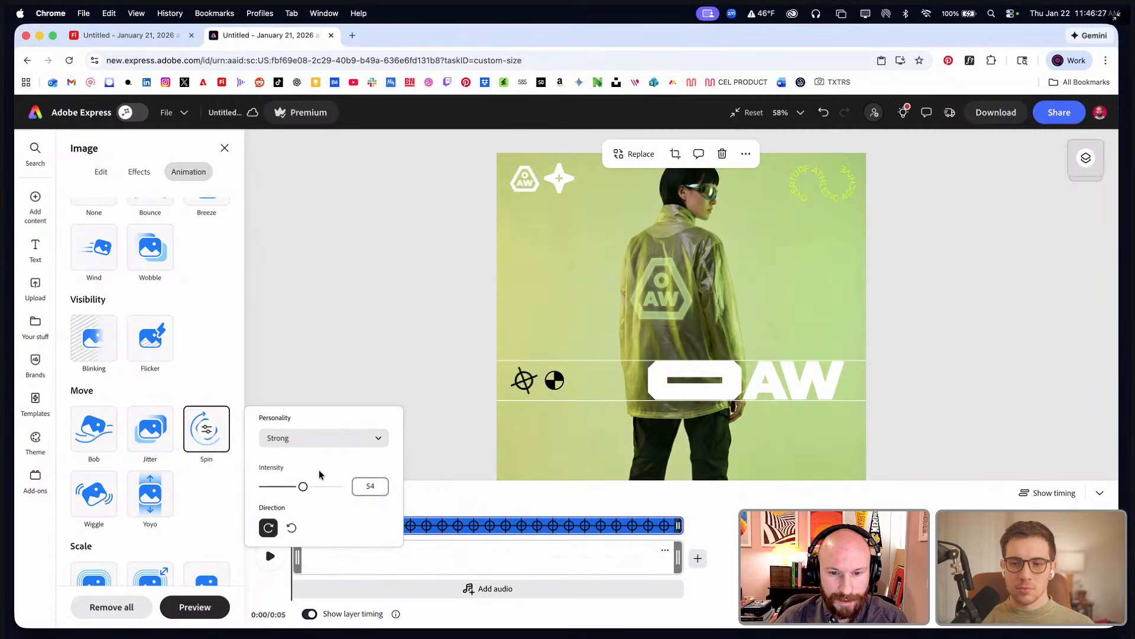
left_click_drag(303, 486, 291, 486)
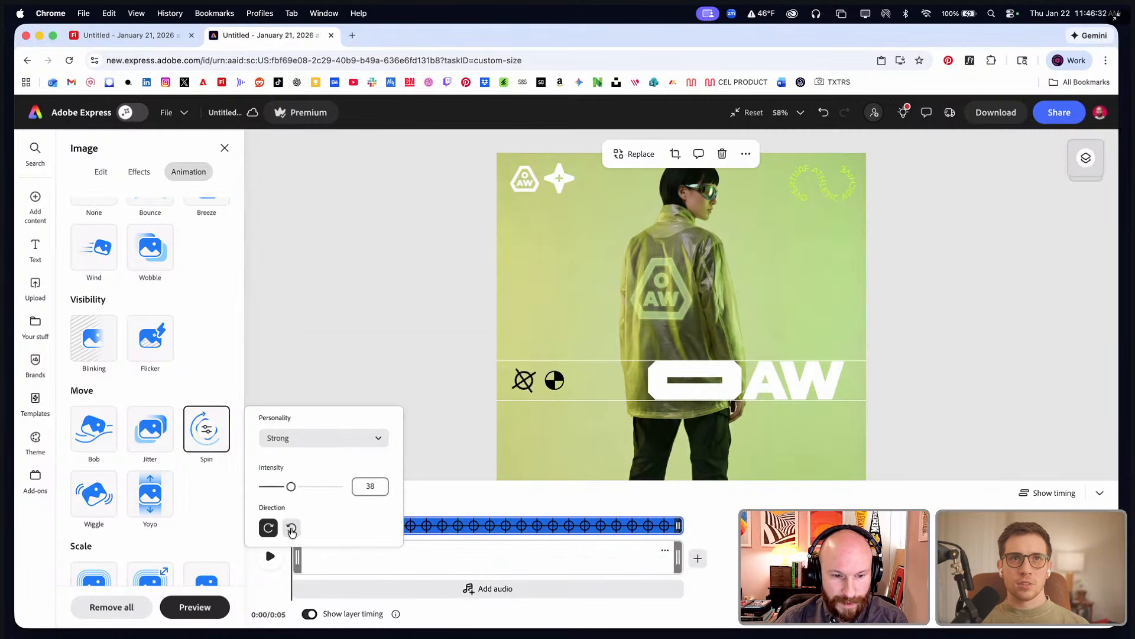
left_click(292, 528)
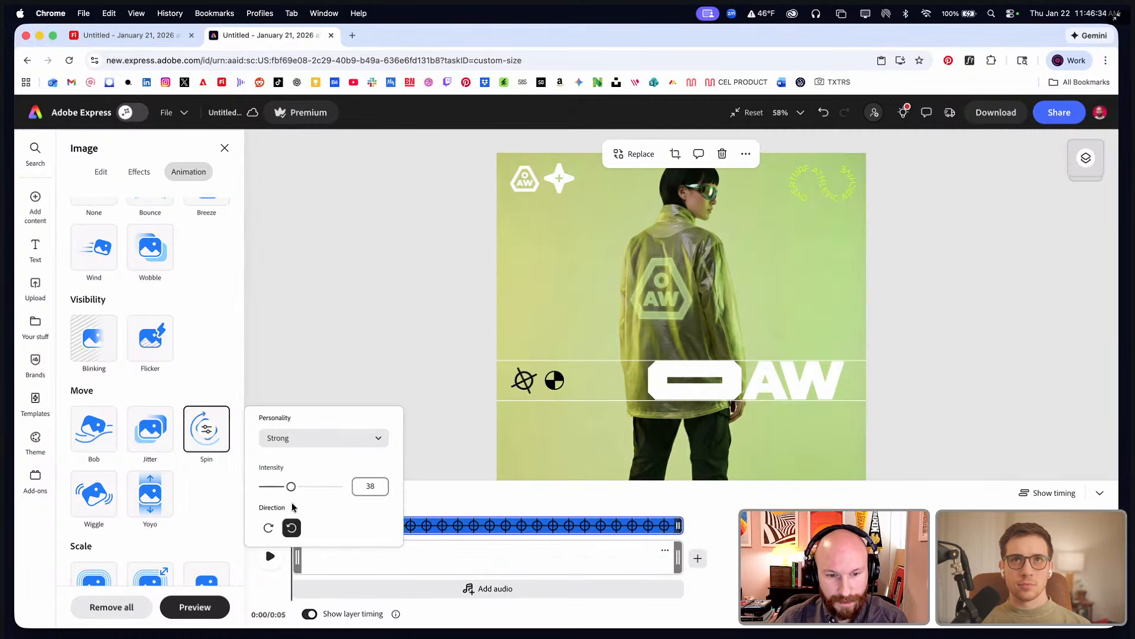
left_click_drag(291, 486, 279, 487)
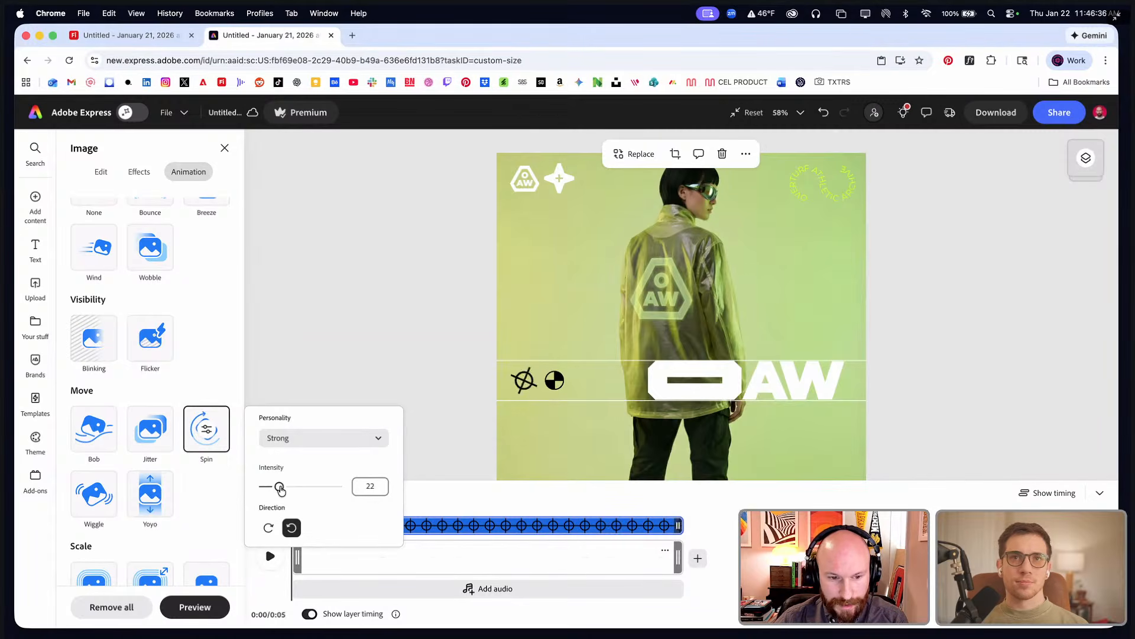
- Apply the looping Spin animation to the quartered-circle icon beside the crosshair
left_click(554, 379)
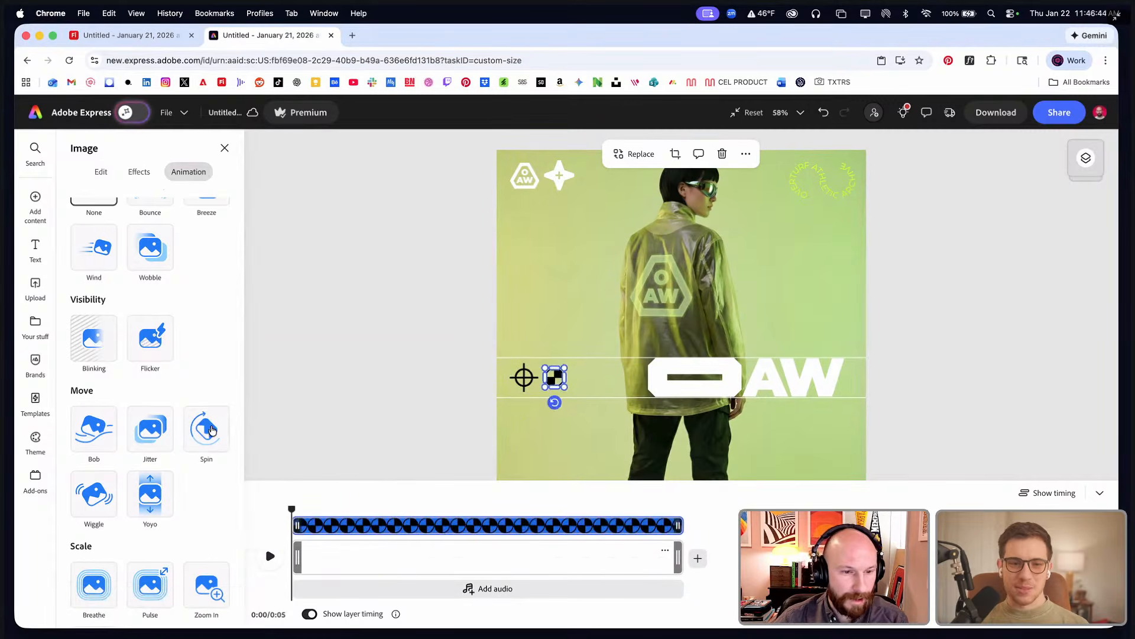
left_click(212, 429)
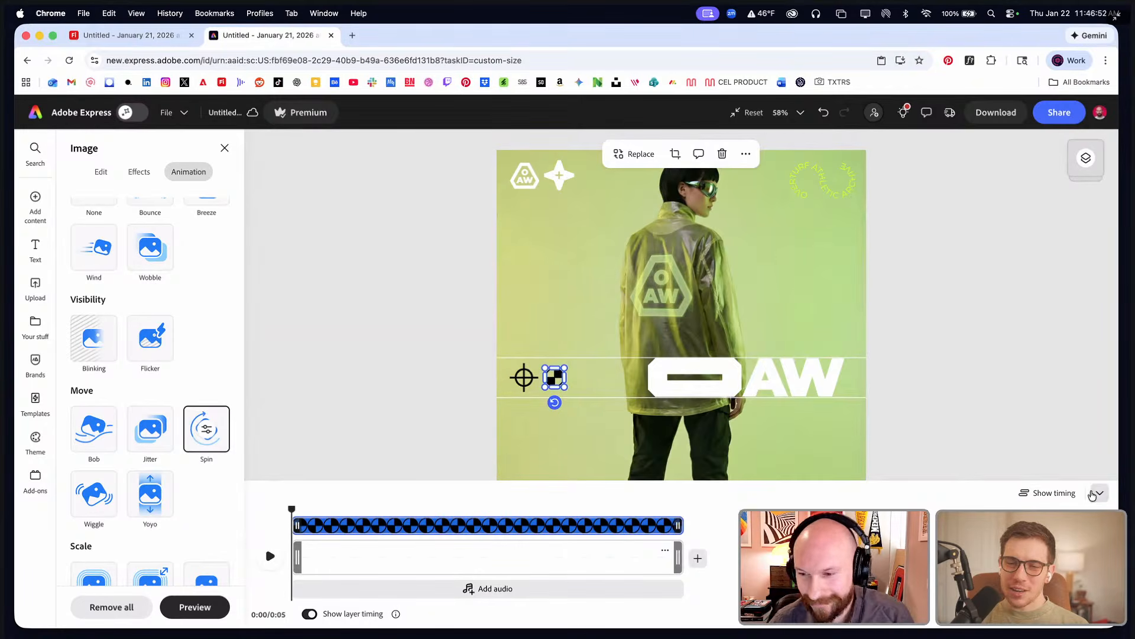
- Select the large white OAW wordmark and review the image effects and looping animations available for it
left_click(743, 391)
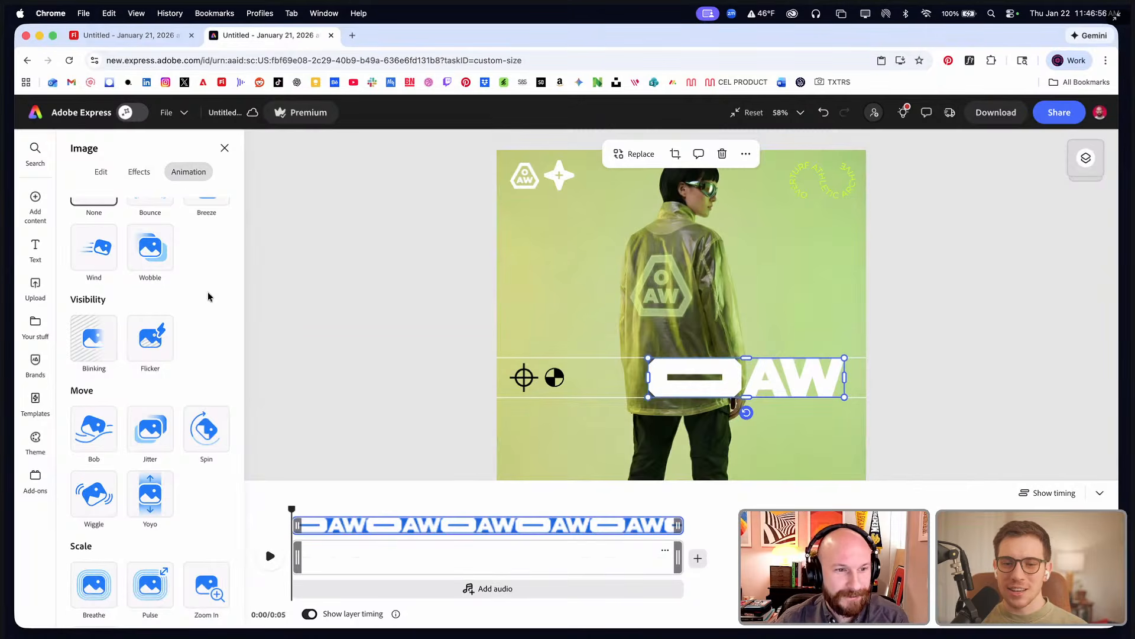
scroll(209, 296, "up", 3)
left_click(139, 172)
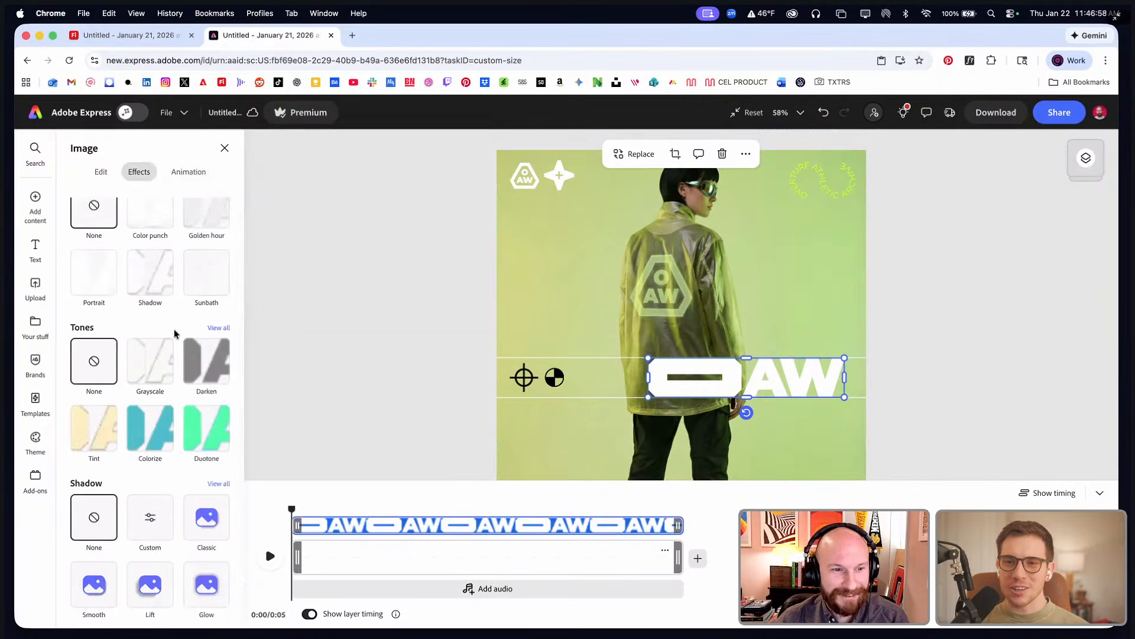
scroll(174, 334, "up", 1)
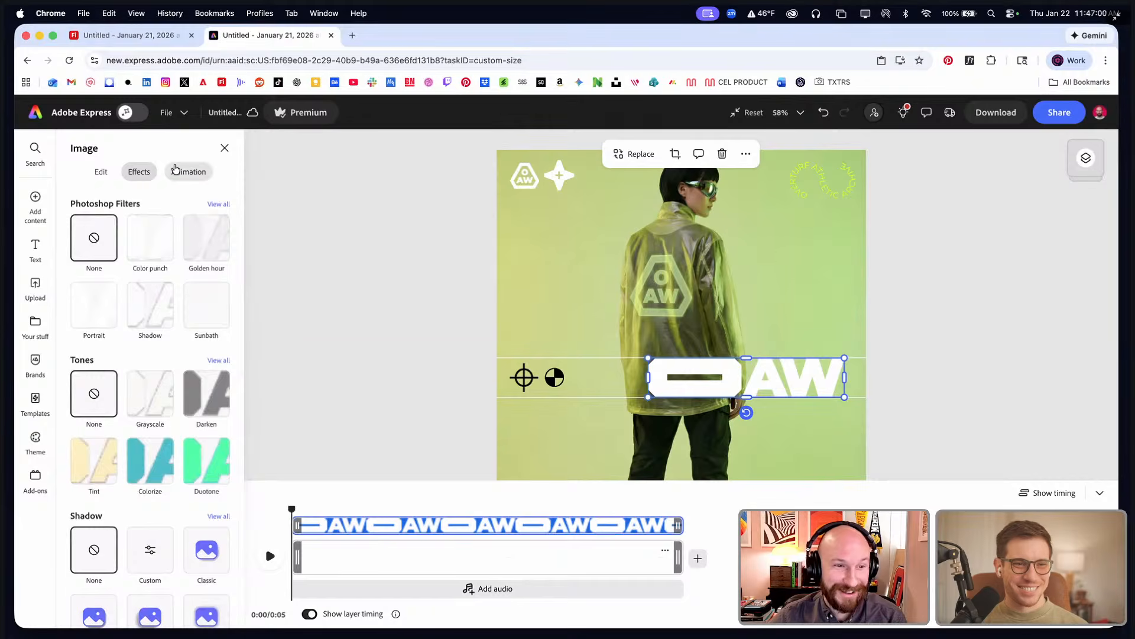
left_click(188, 172)
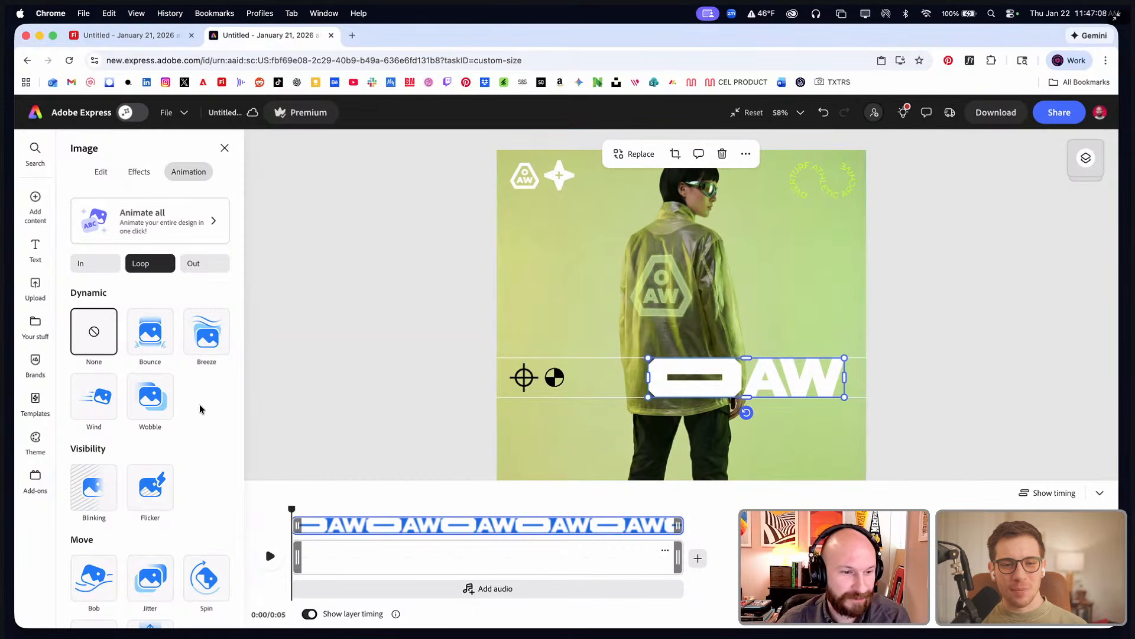
scroll(201, 407, "down", 10)
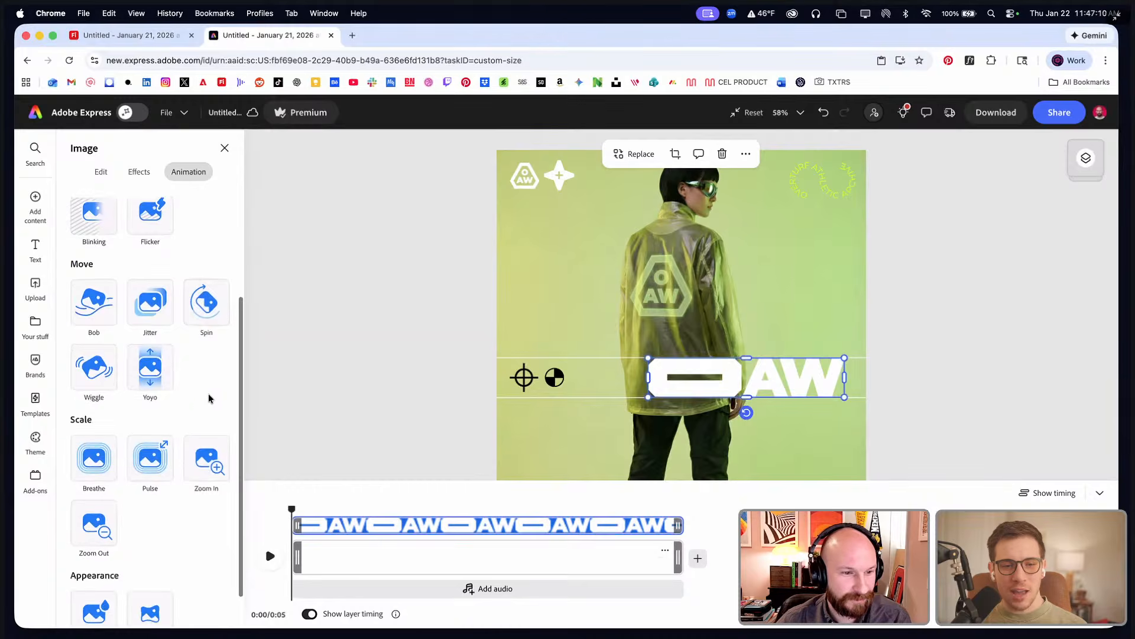
scroll(208, 444, "down", 2)
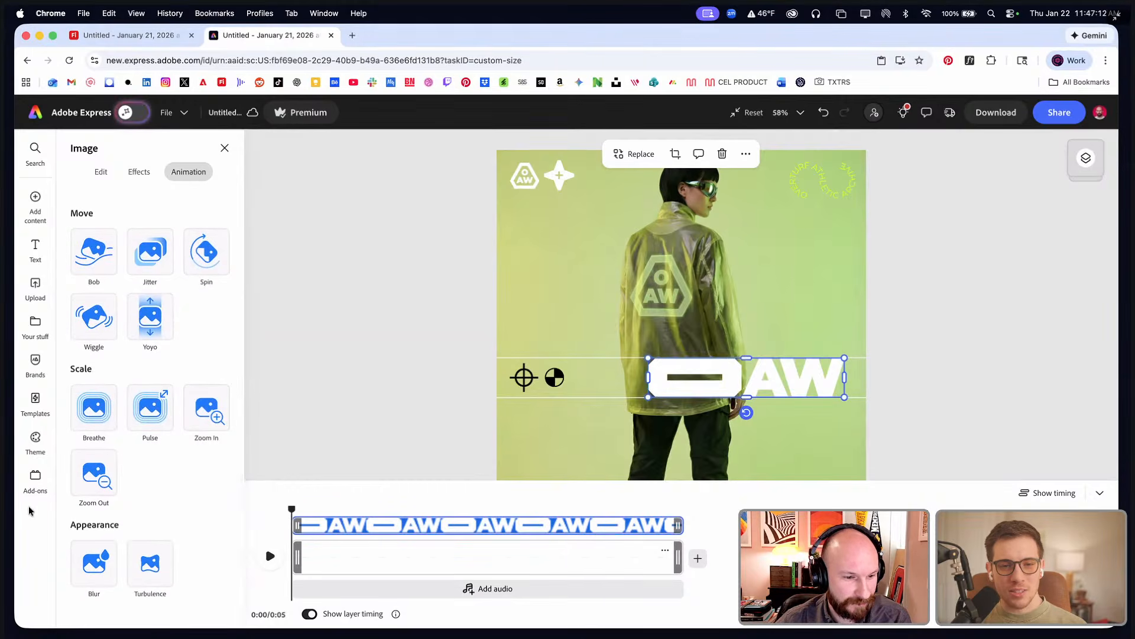
scroll(212, 440, "up", 10)
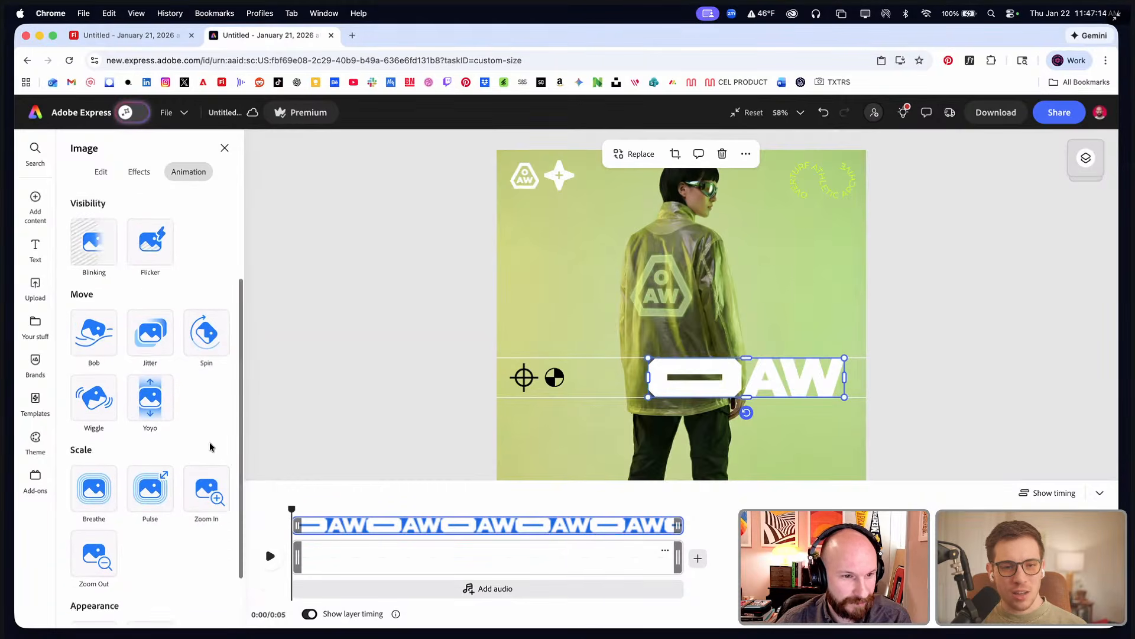
scroll(218, 379, "up", 2)
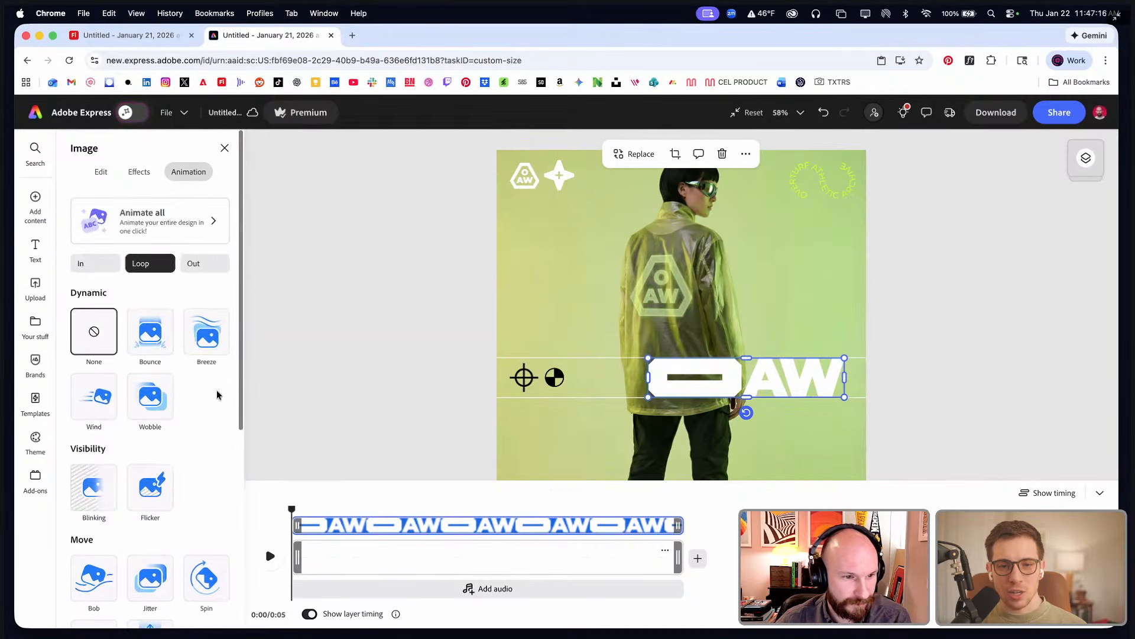
- Review the entrance animations available for the large white OAW wordmark
left_click(97, 267)
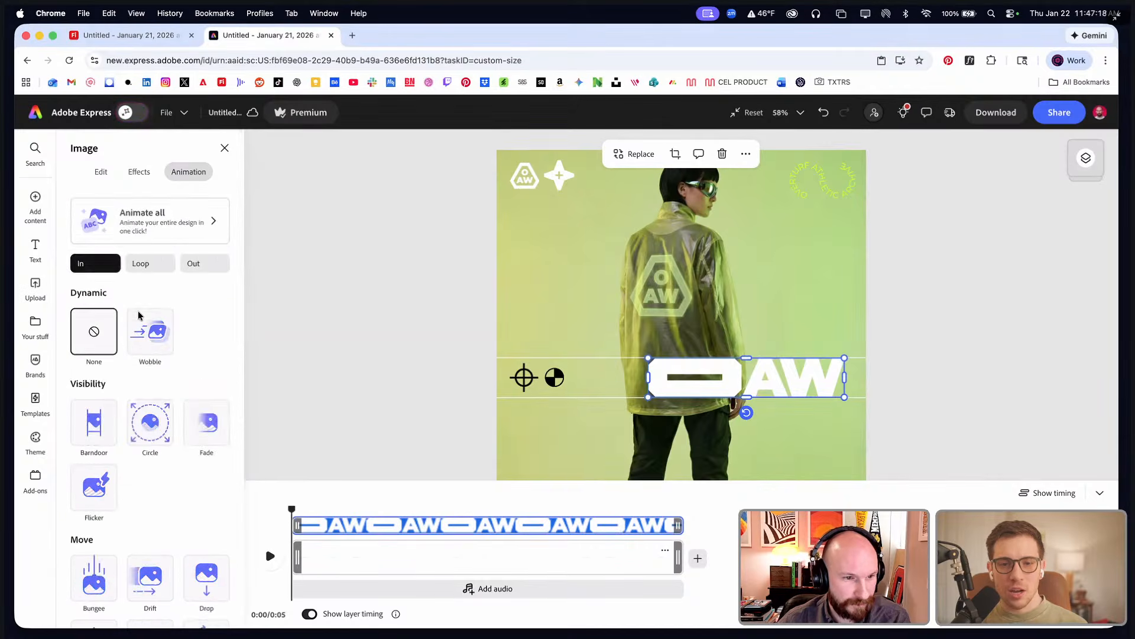
scroll(207, 349, "down", 4)
scroll(208, 388, "down", 3)
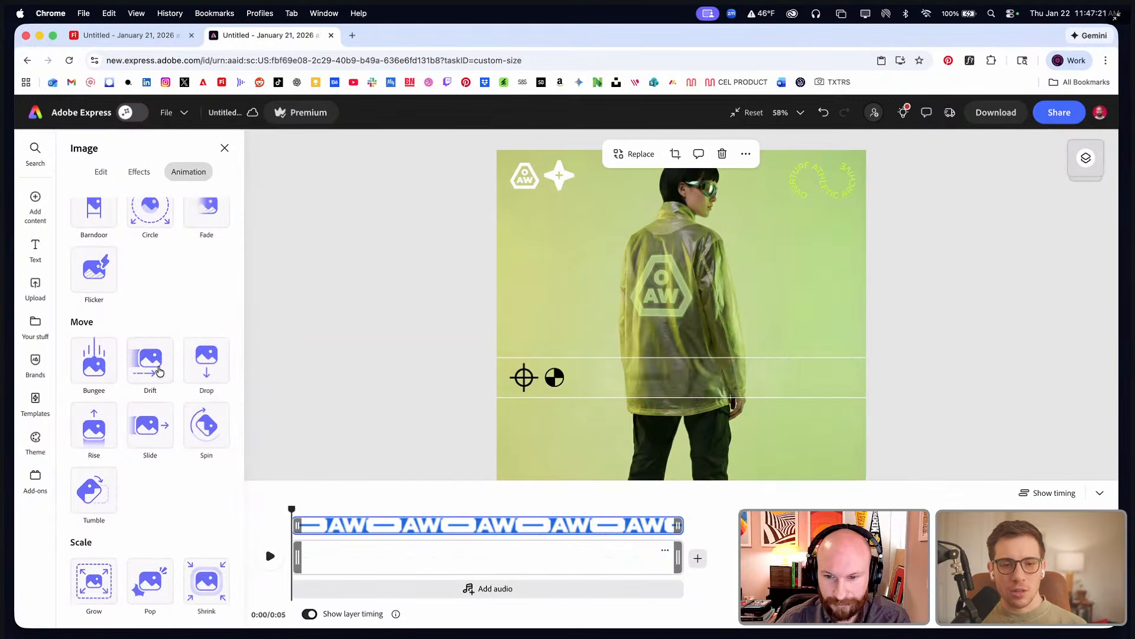
scroll(168, 347, "down", 2)
scroll(168, 347, "down", 3)
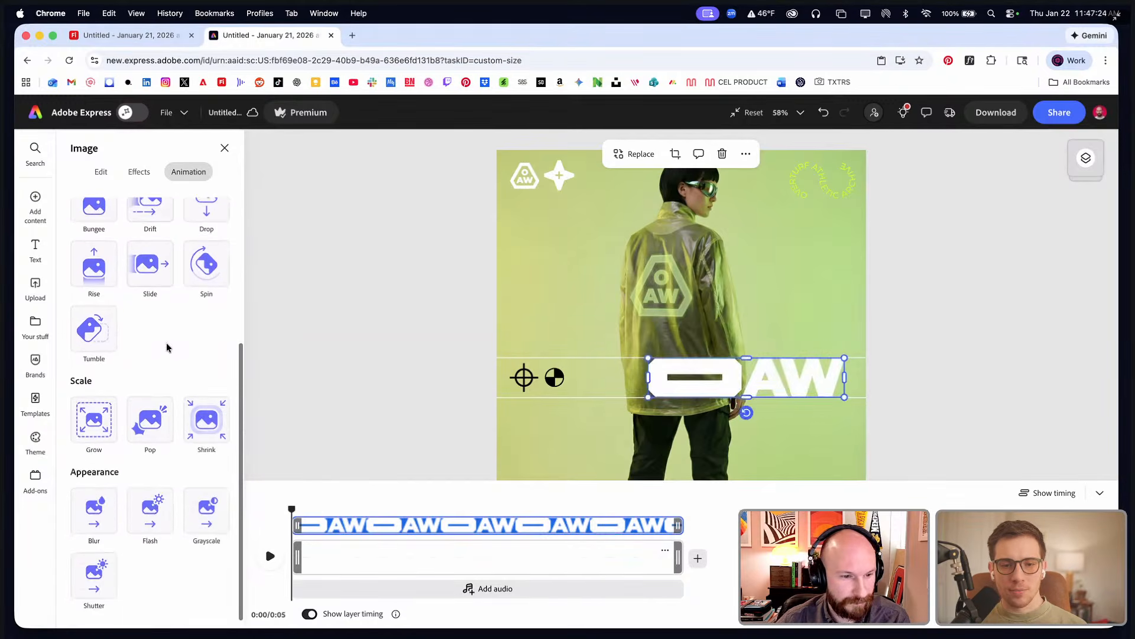
scroll(168, 347, "up", 3)
scroll(167, 377, "down", 3)
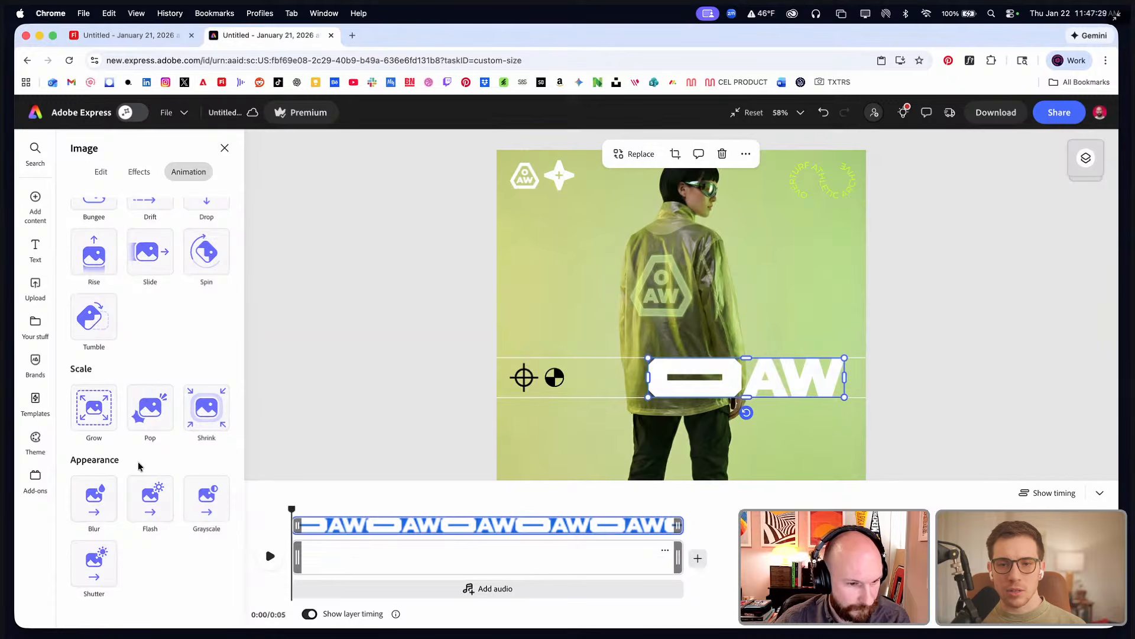
scroll(180, 455, "up", 4)
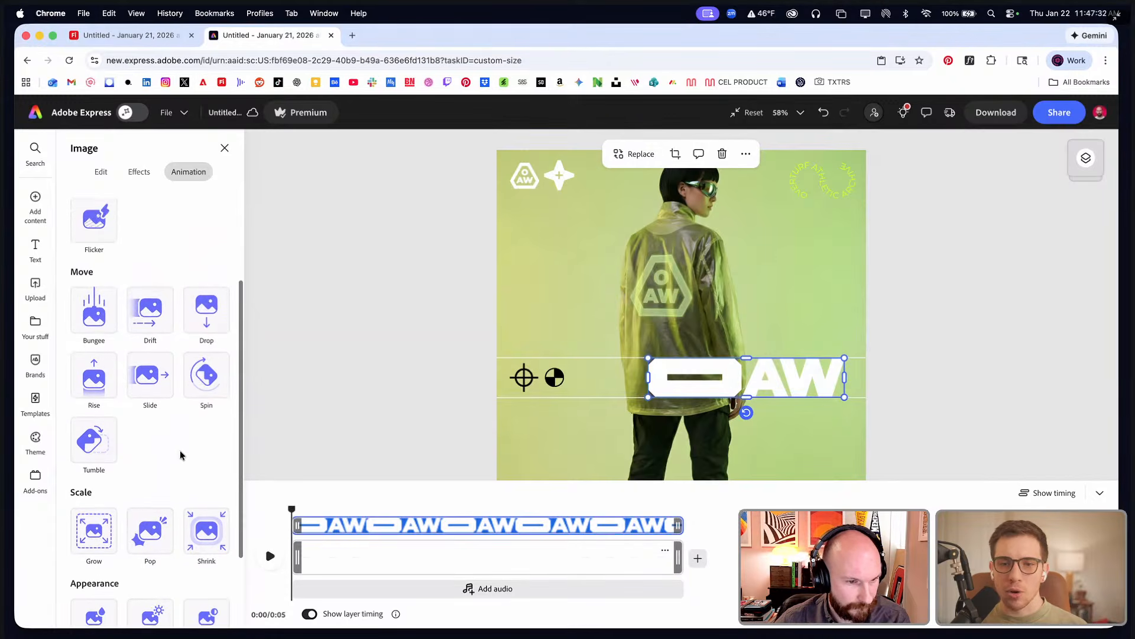
scroll(152, 438, "up", 2)
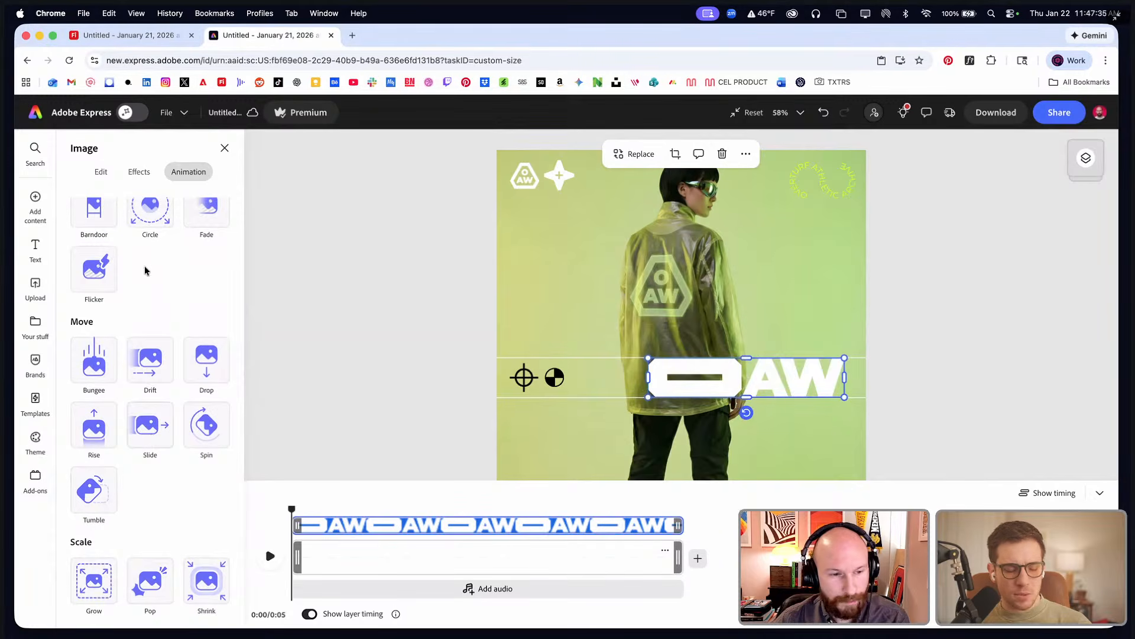
scroll(141, 294, "up", 8)
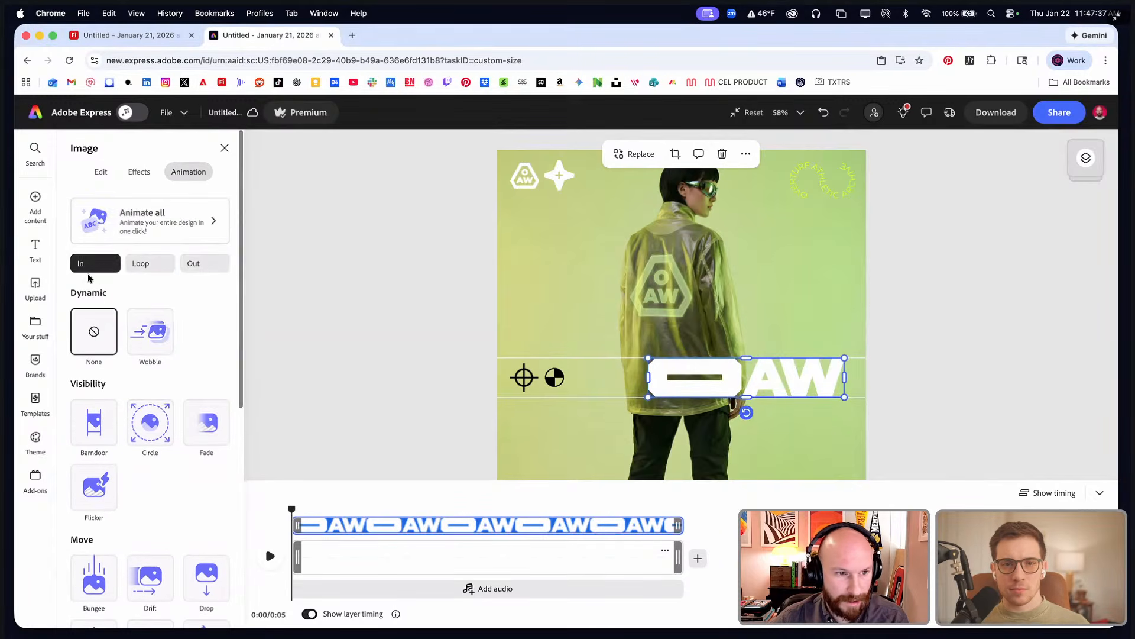
scroll(164, 468, "down", 7)
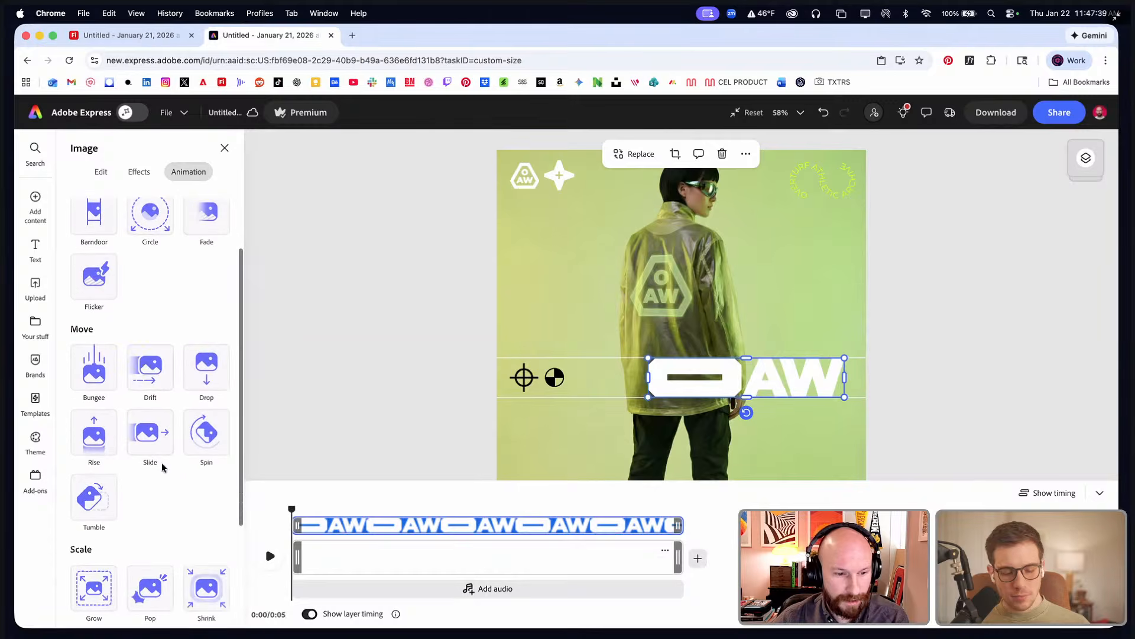
- Try a Slide entrance on the OAW wordmark with a 1 s duration, Soft personality and a start outside the page, and try Drift instead
left_click(150, 434)
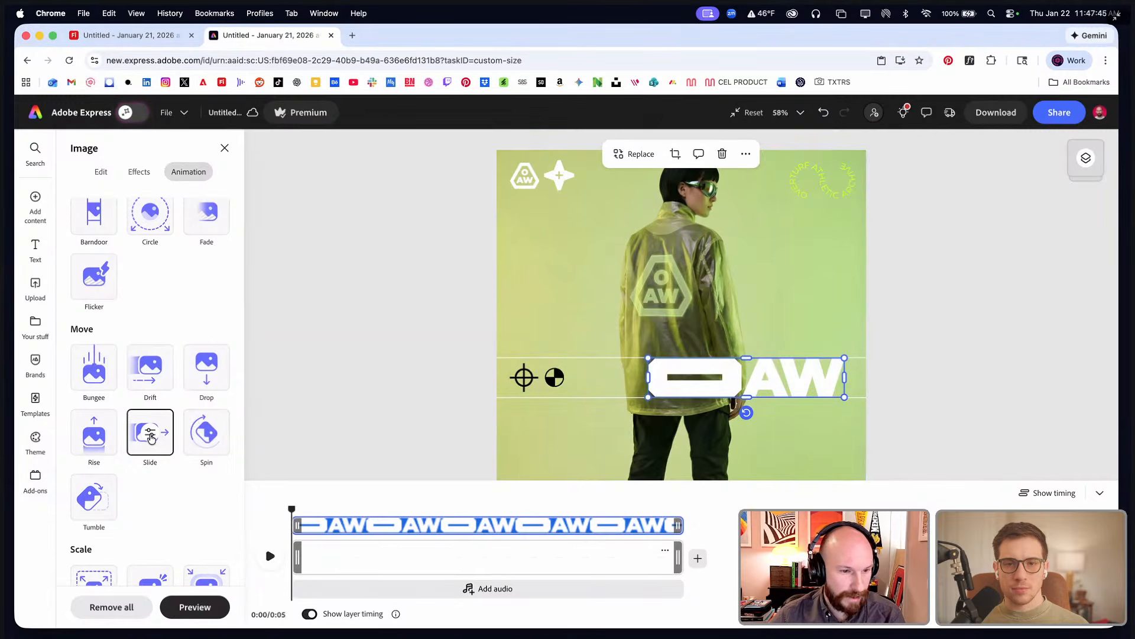
left_click(150, 434)
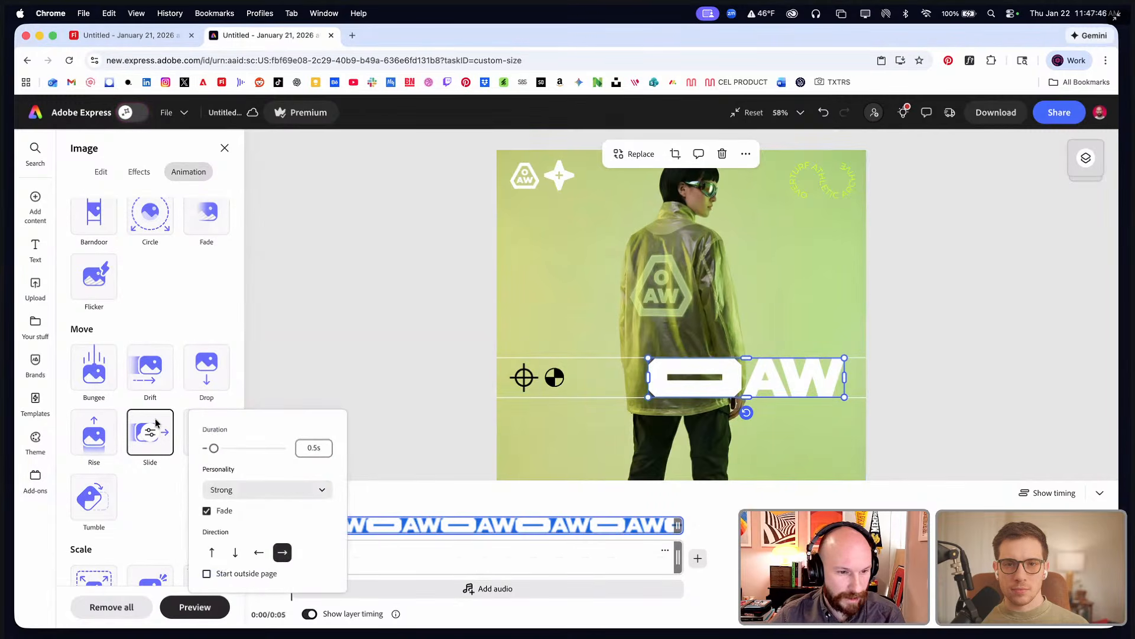
left_click(207, 574)
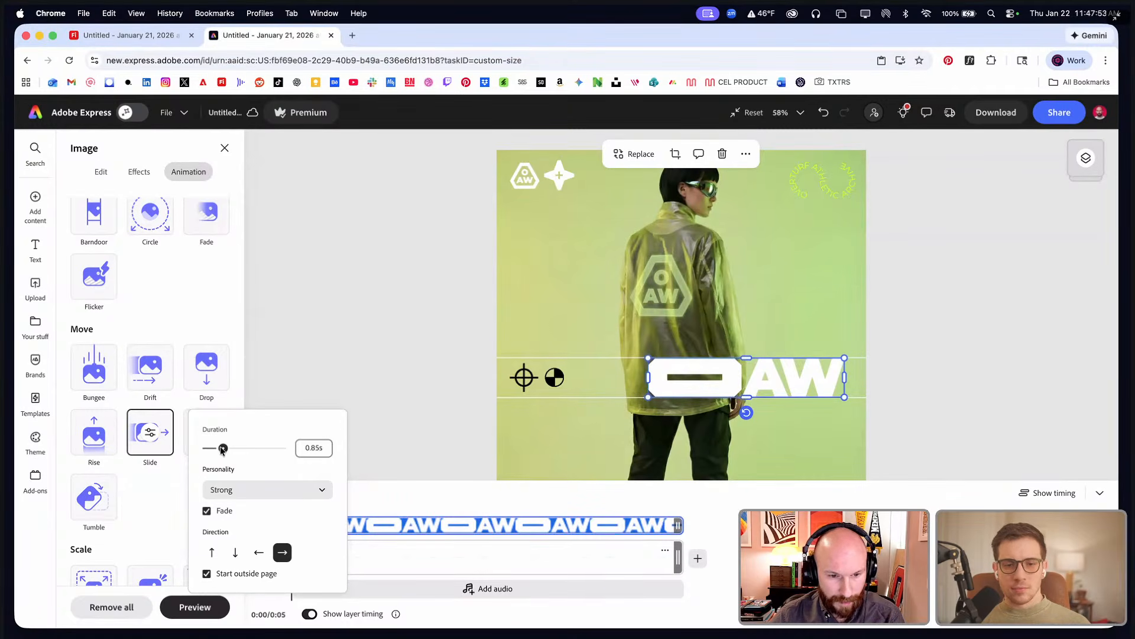
left_click_drag(222, 449, 227, 450)
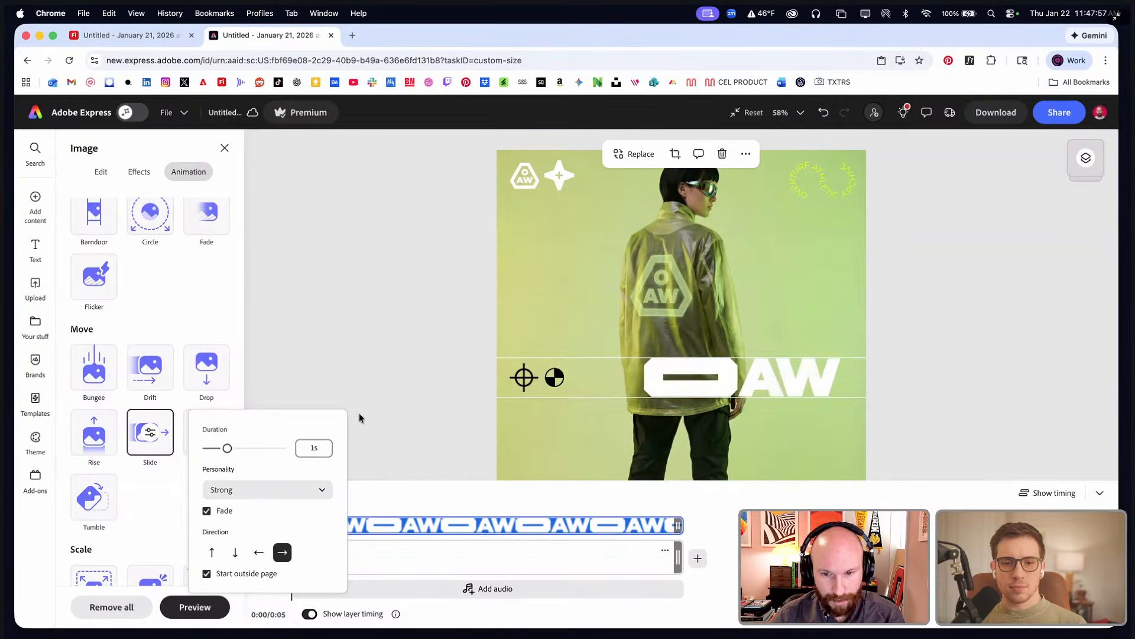
left_click(258, 491)
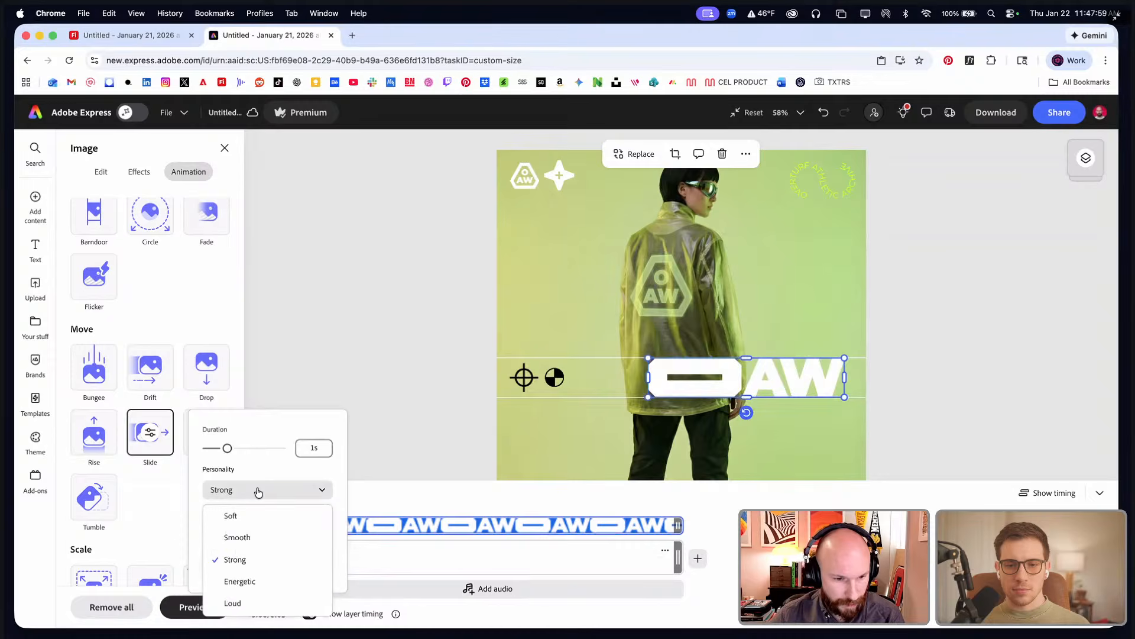
left_click(264, 518)
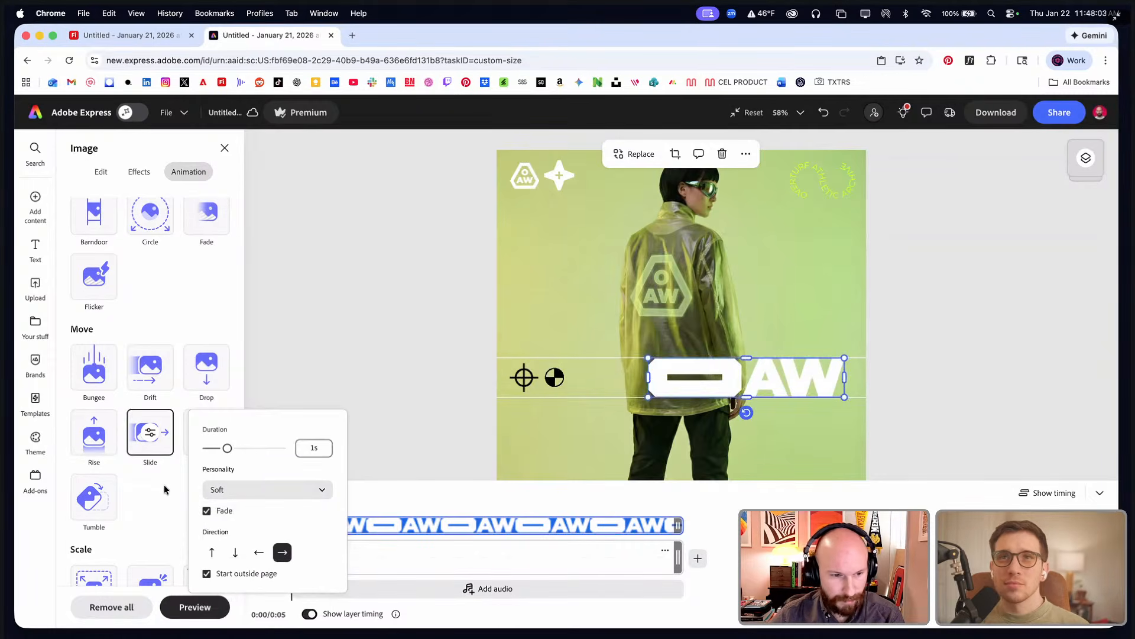
left_click(152, 374)
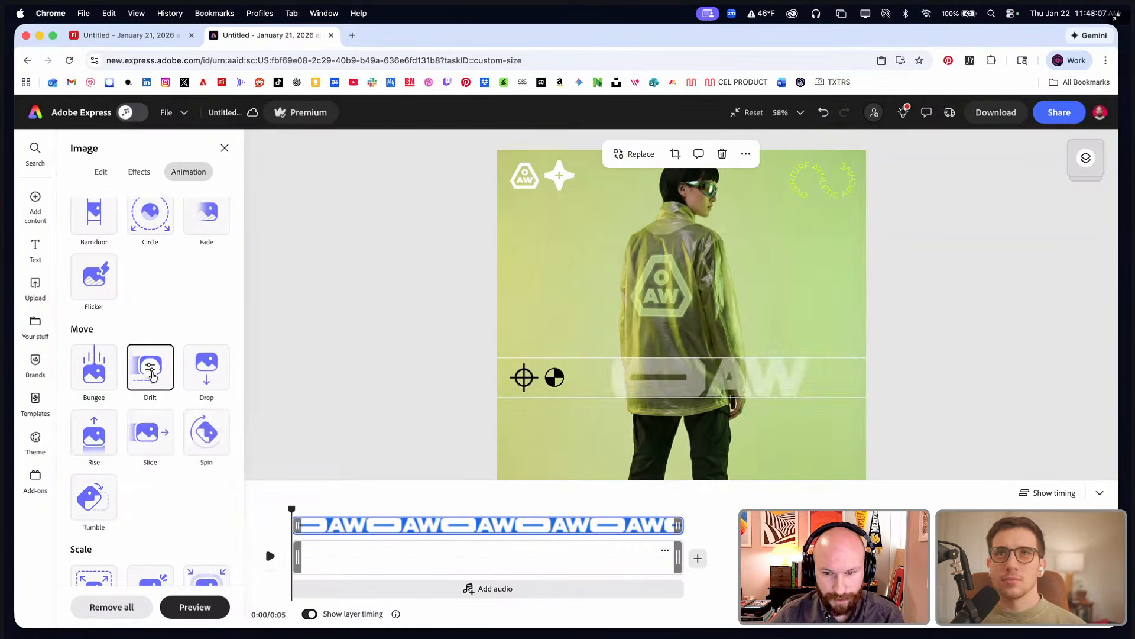
- Apply the Slide entrance to the OAW wordmark with a 0.9 s duration, starting outside the page and without Fade
left_click(165, 443)
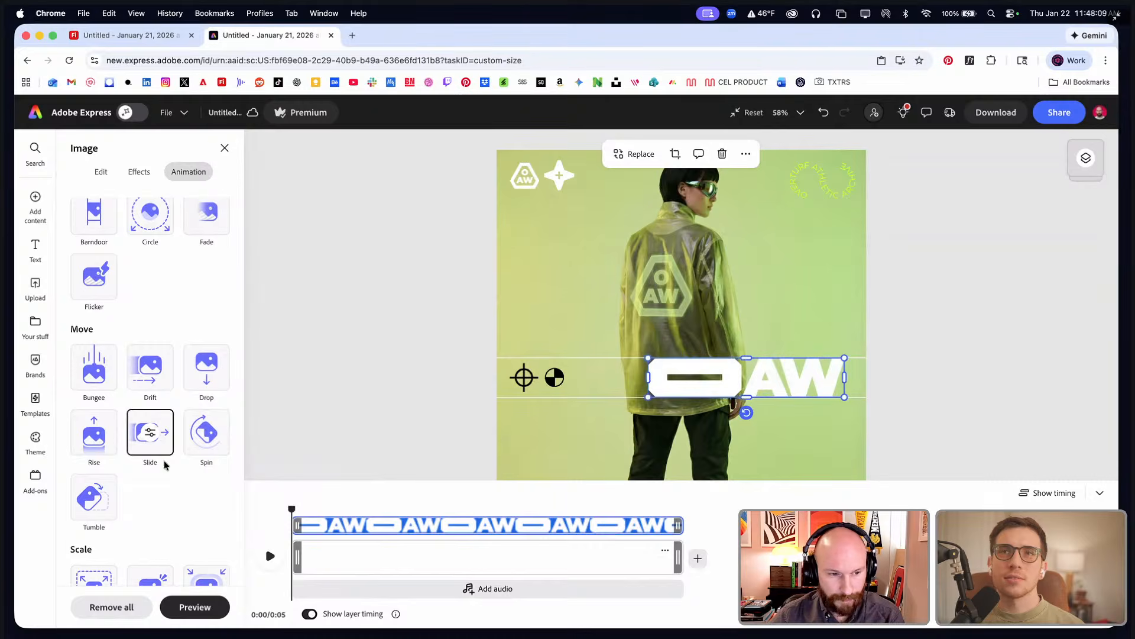
left_click(151, 435)
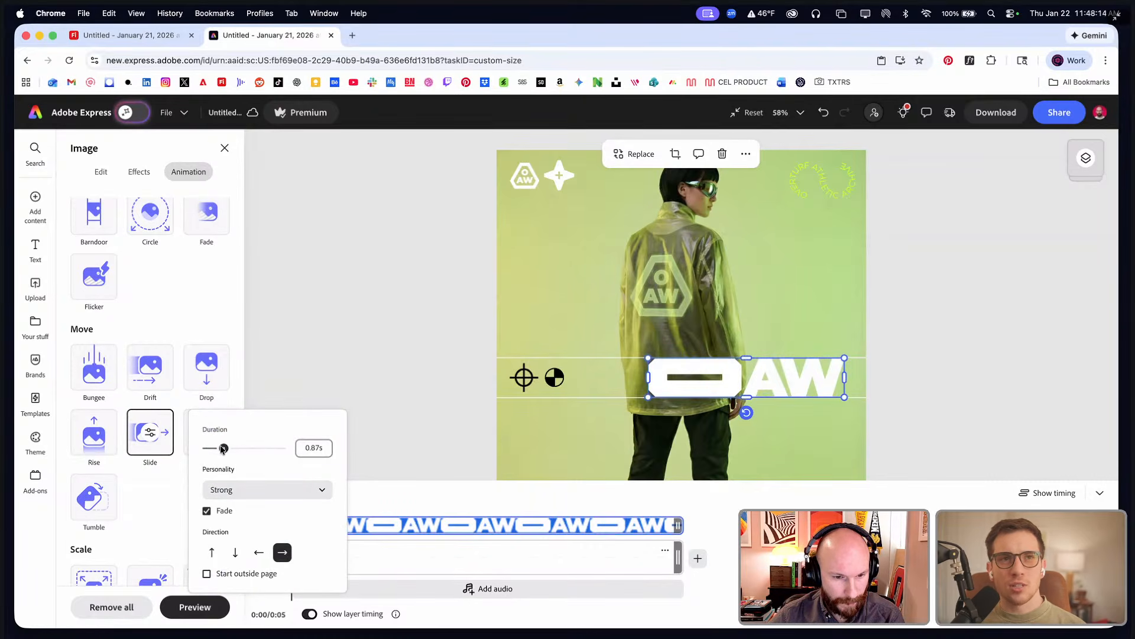
left_click_drag(221, 449, 223, 449)
left_click(206, 573)
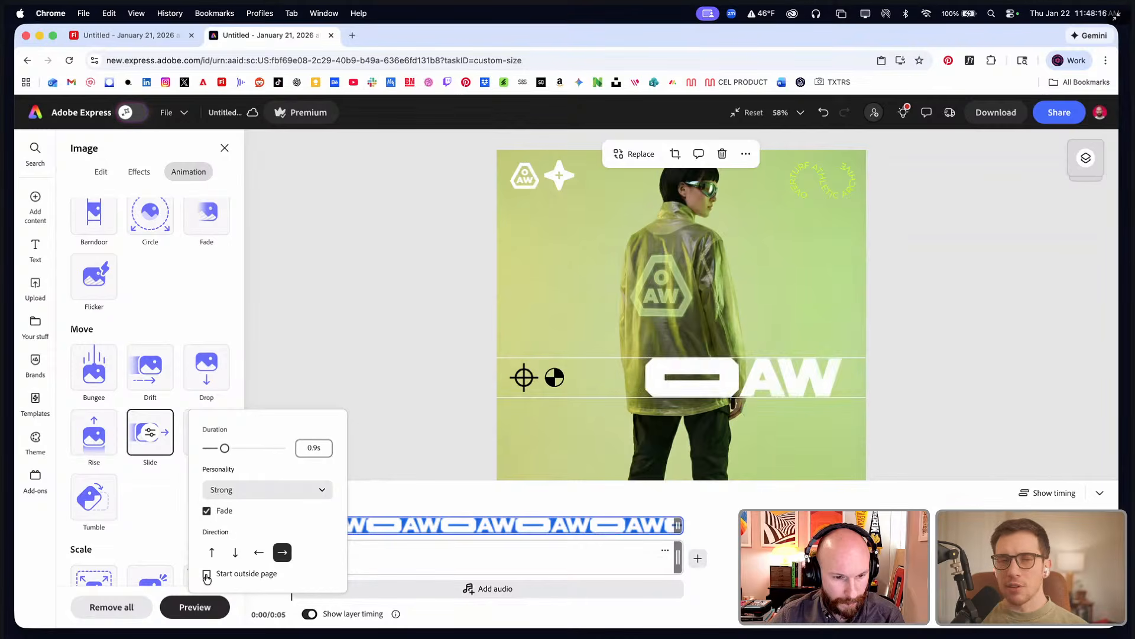
left_click(208, 510)
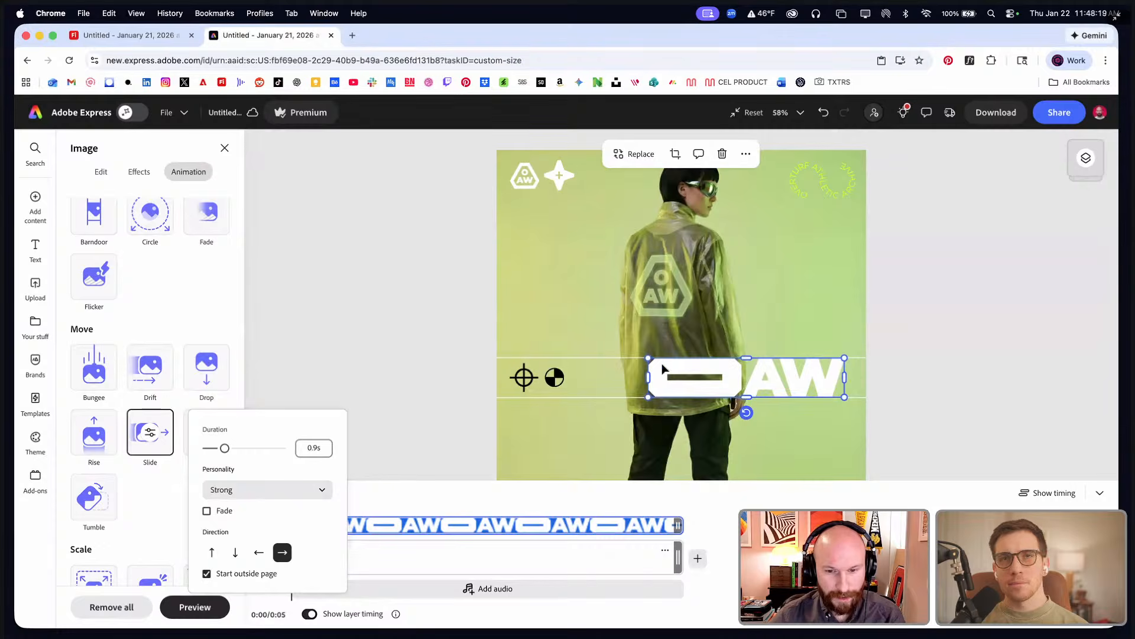
left_click(404, 441)
- Play the animated design through and collapse the timeline to view the whole page
left_click(271, 557)
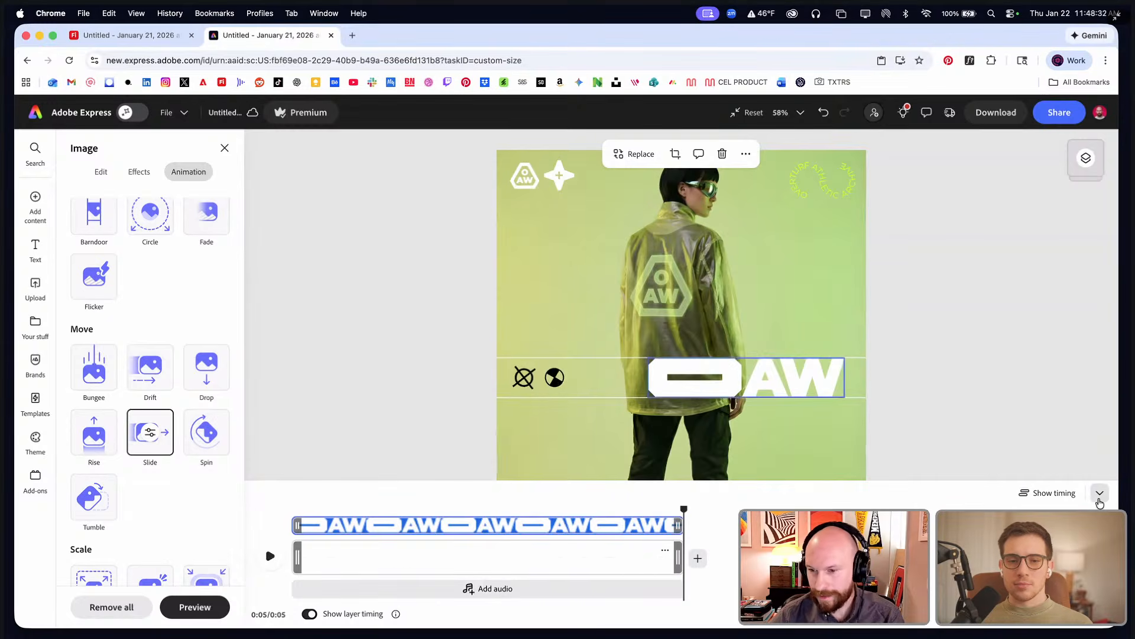
left_click(1100, 493)
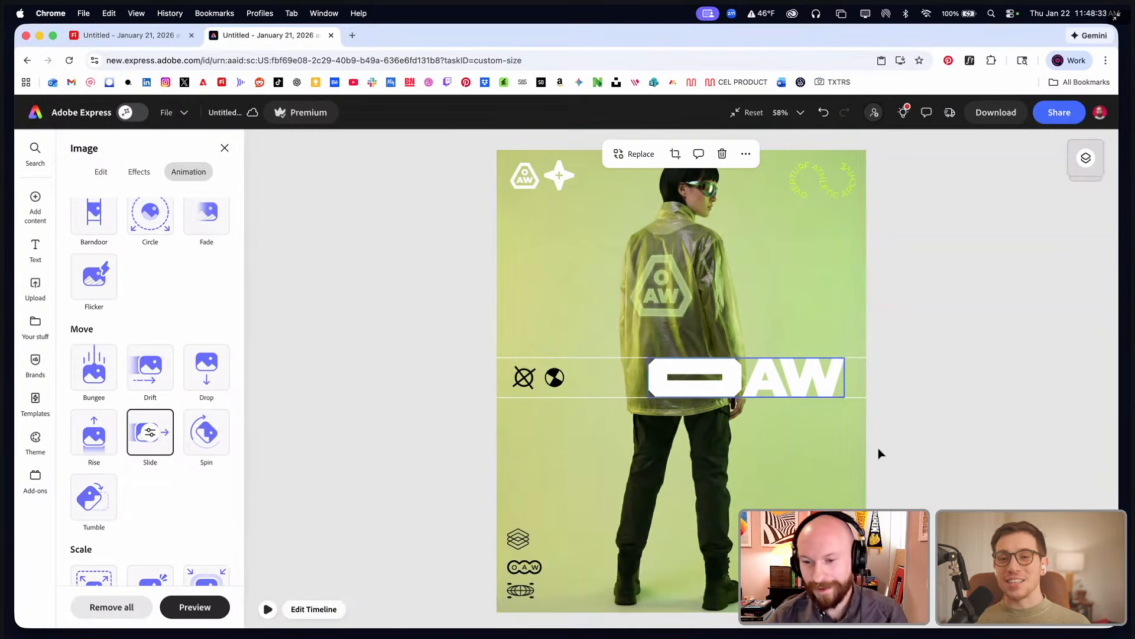
scroll(601, 435, "down", 3)
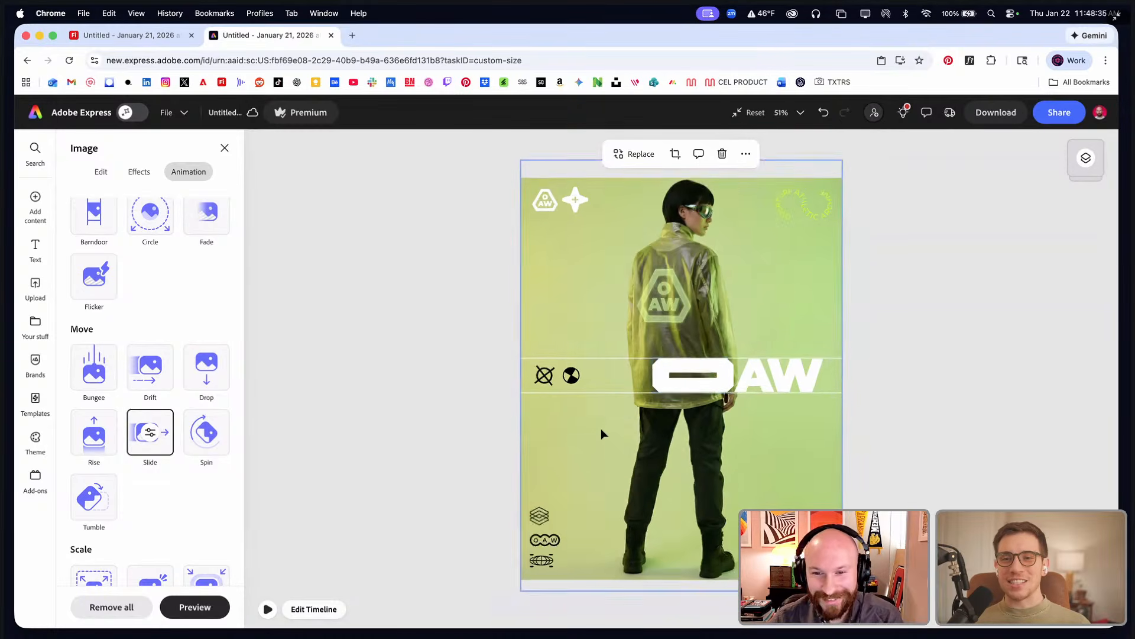
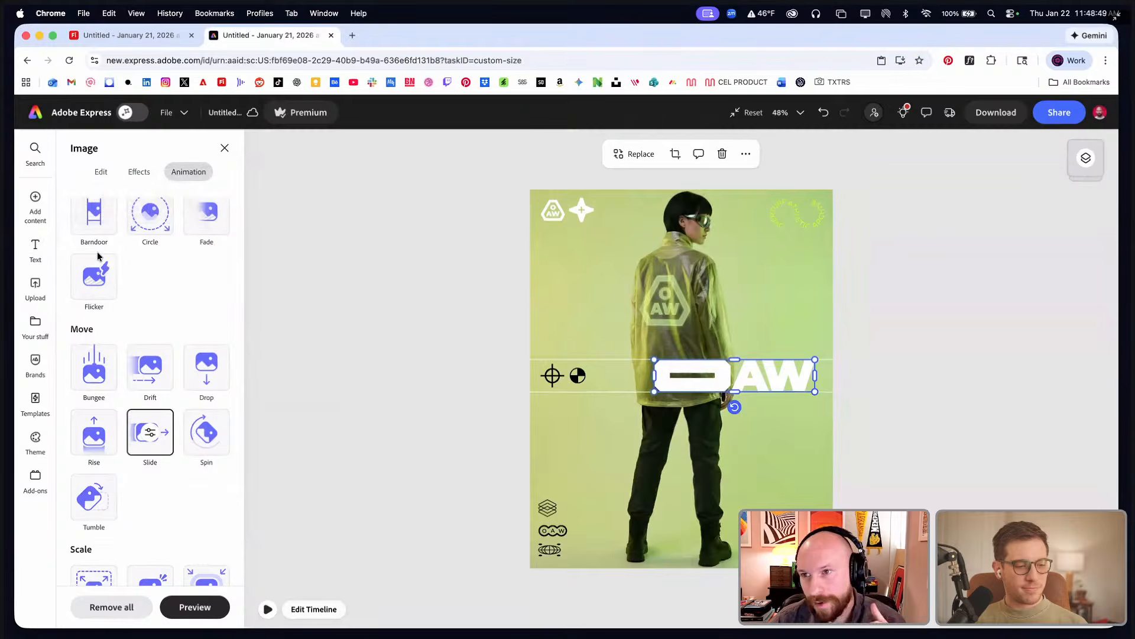
left_click(34, 252)
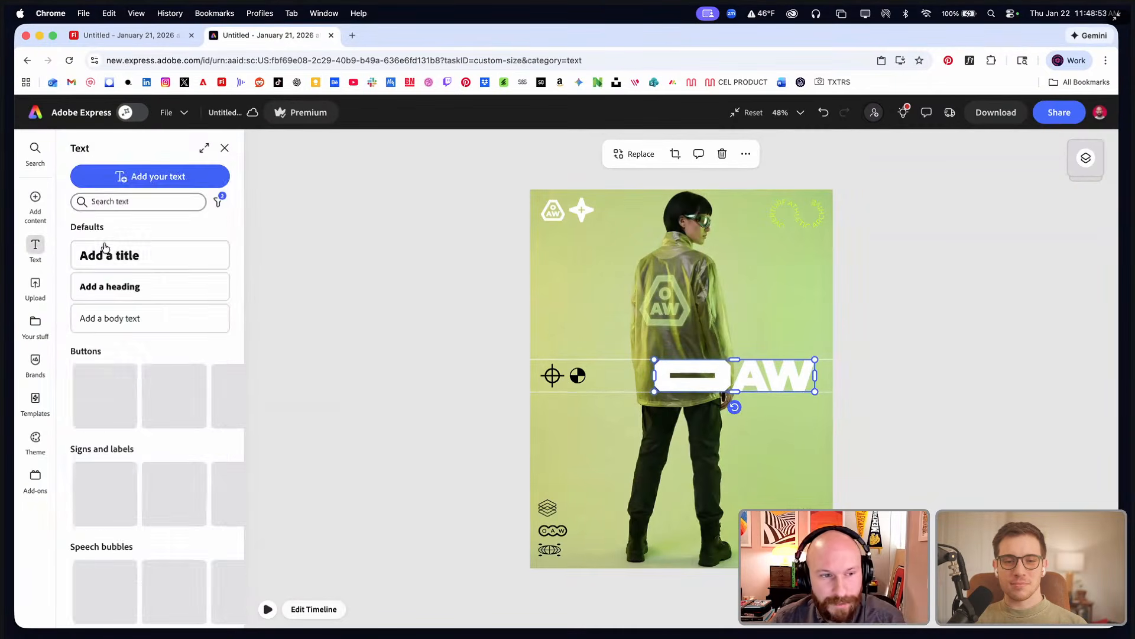
left_click(144, 327)
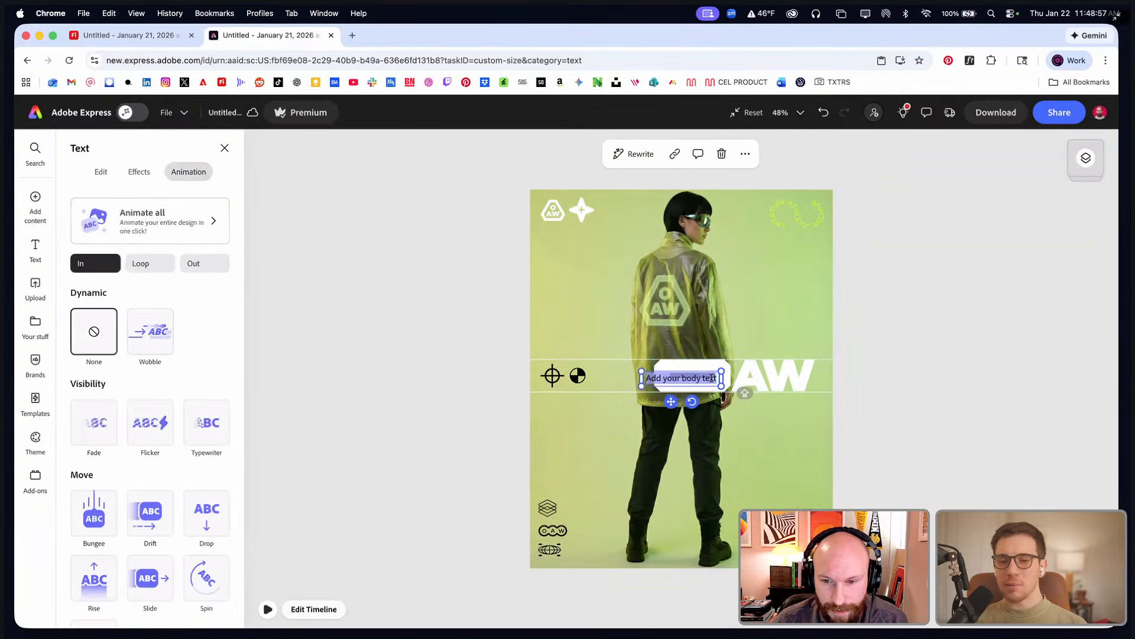
key("BackSpace")
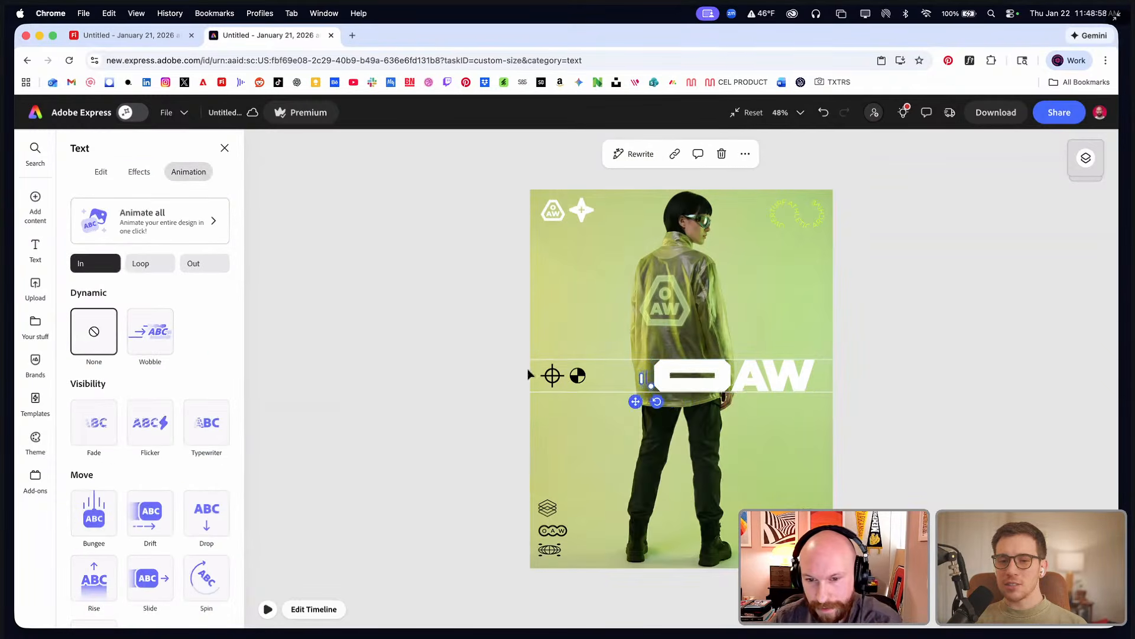
left_click(358, 346)
left_click(645, 378)
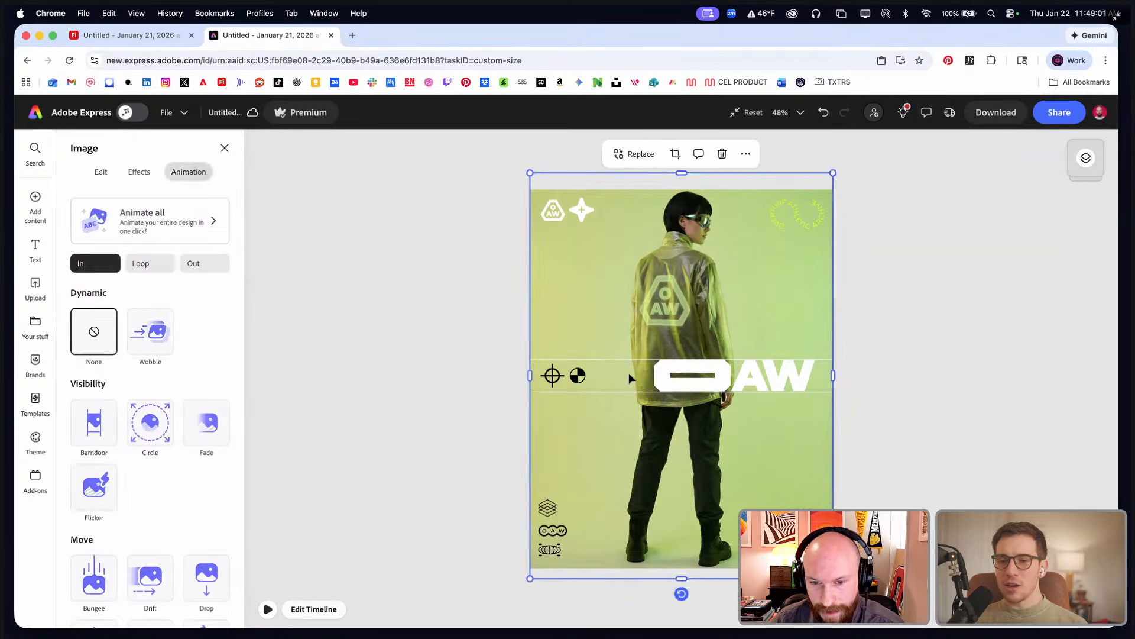
left_click_drag(629, 374, 650, 382)
key("super+z")
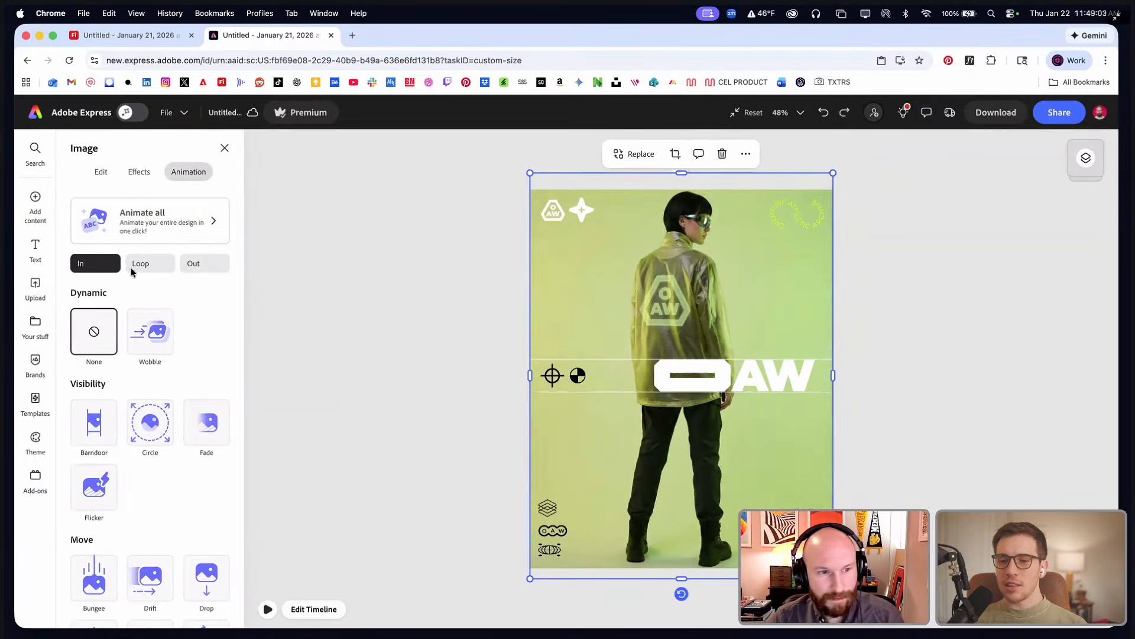
- Add a title text box and place it across the figure's shoulders, below the upper logos
left_click(41, 253)
scroll(169, 314, "down", 3)
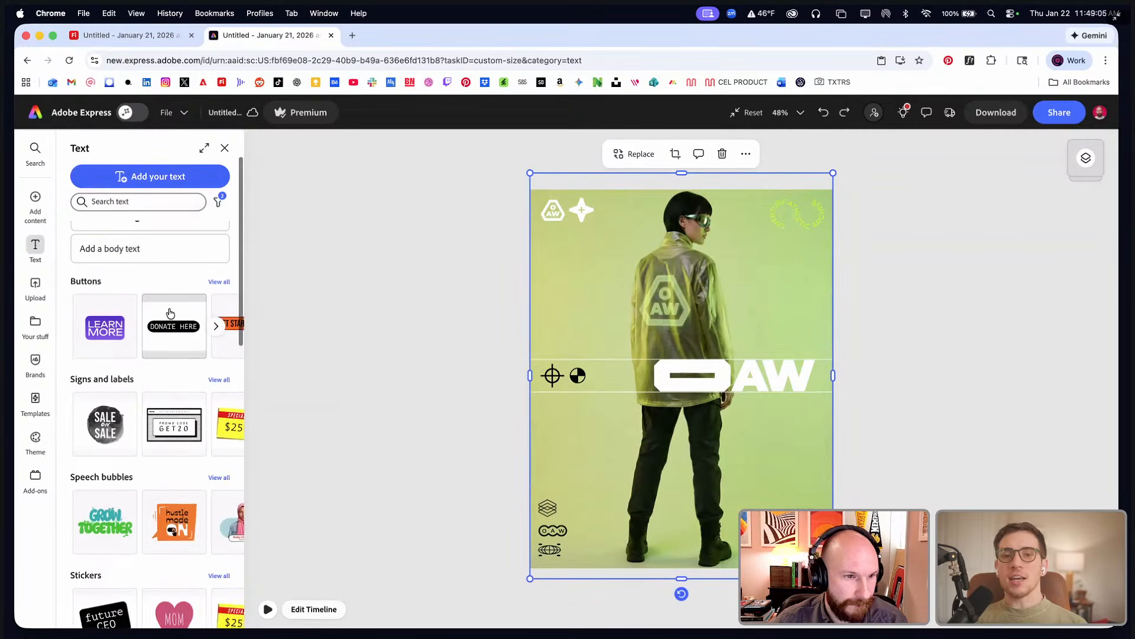
scroll(169, 312, "up", 2)
scroll(161, 260, "down", 1)
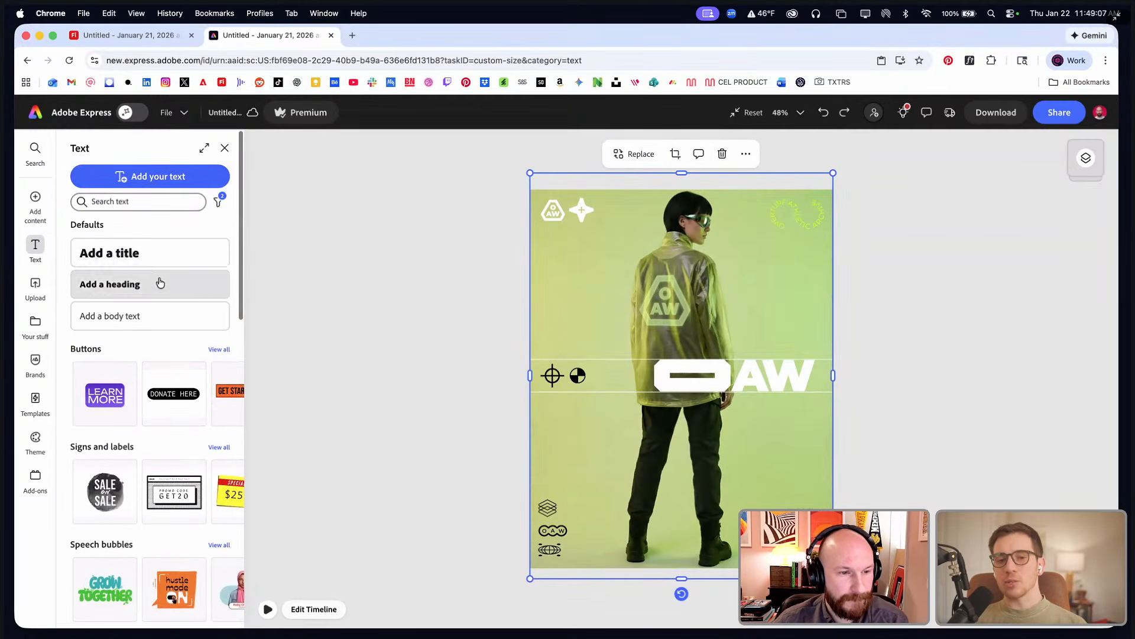
left_click(160, 258)
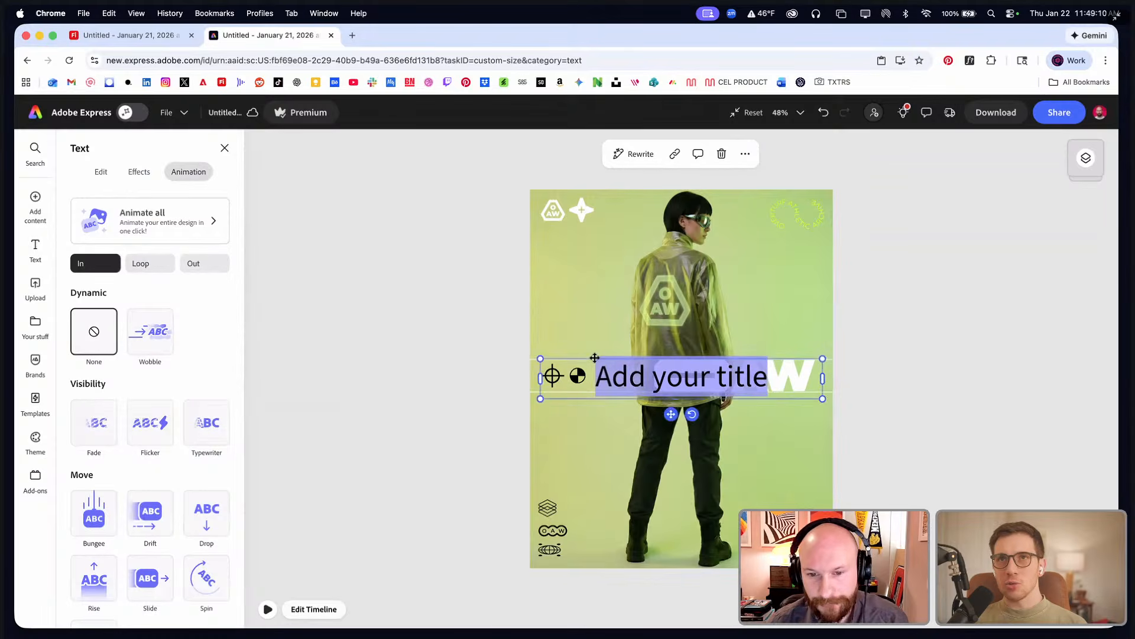
left_click_drag(595, 358, 551, 238)
- Replace the placeholder title with OVERTURF, ATHLETIC and ARCHIVE on three separate lines
double_click(590, 261)
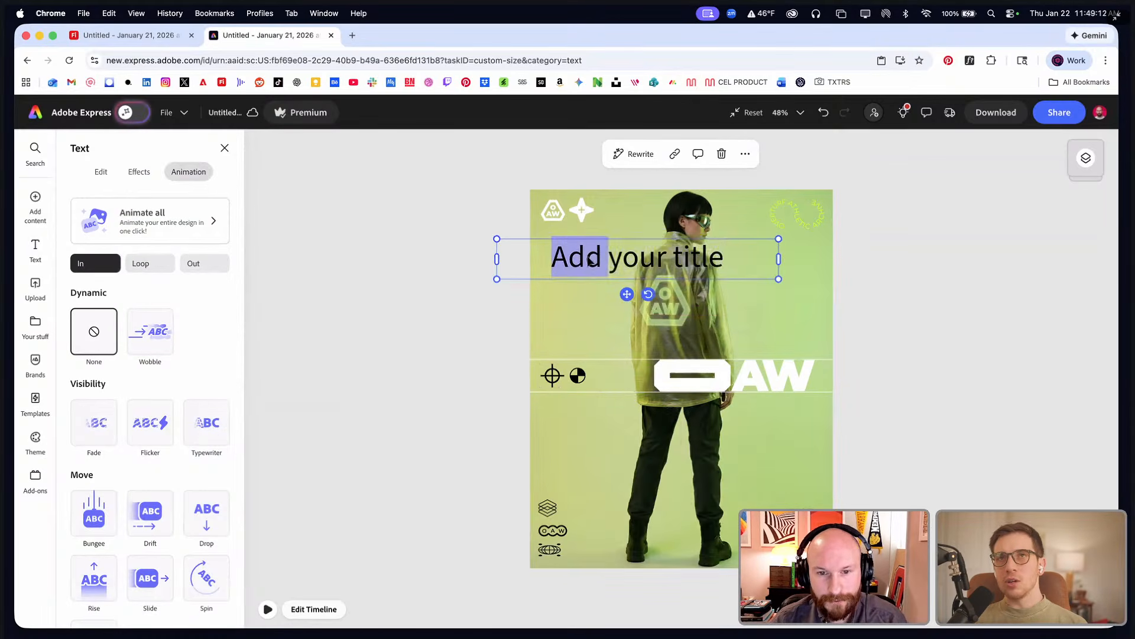
scroll(589, 260, "down", 5)
scroll(232, 292, "down", 1)
scroll(649, 244, "up", 6)
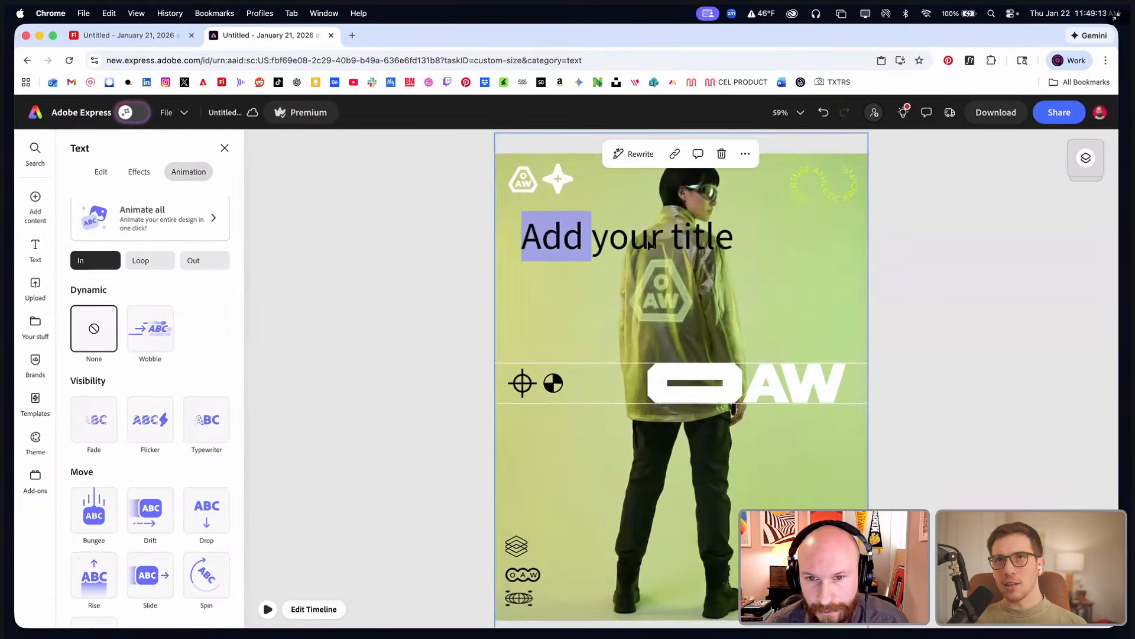
triple_click(649, 244)
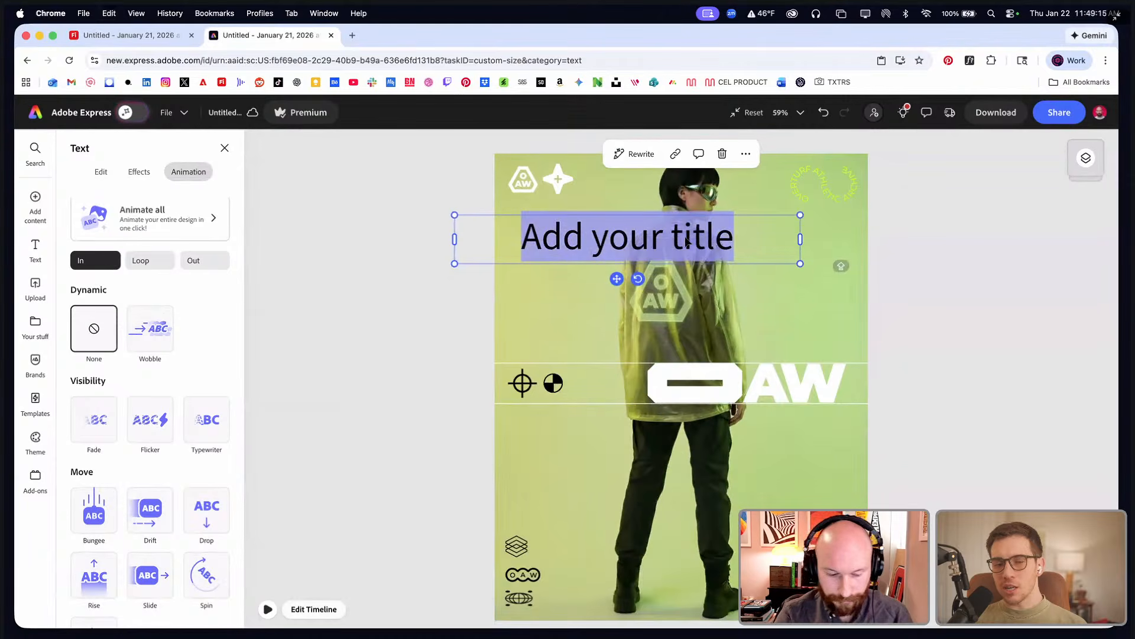
type("OVERTURF")
key("Return")
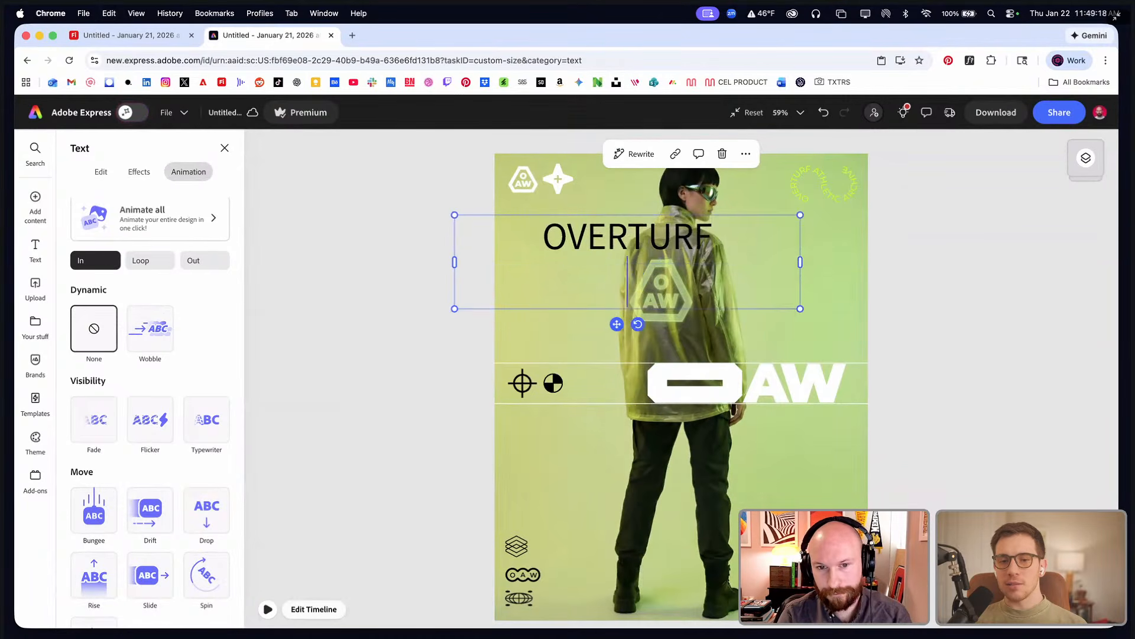
type("ATHLETIC")
key("Return")
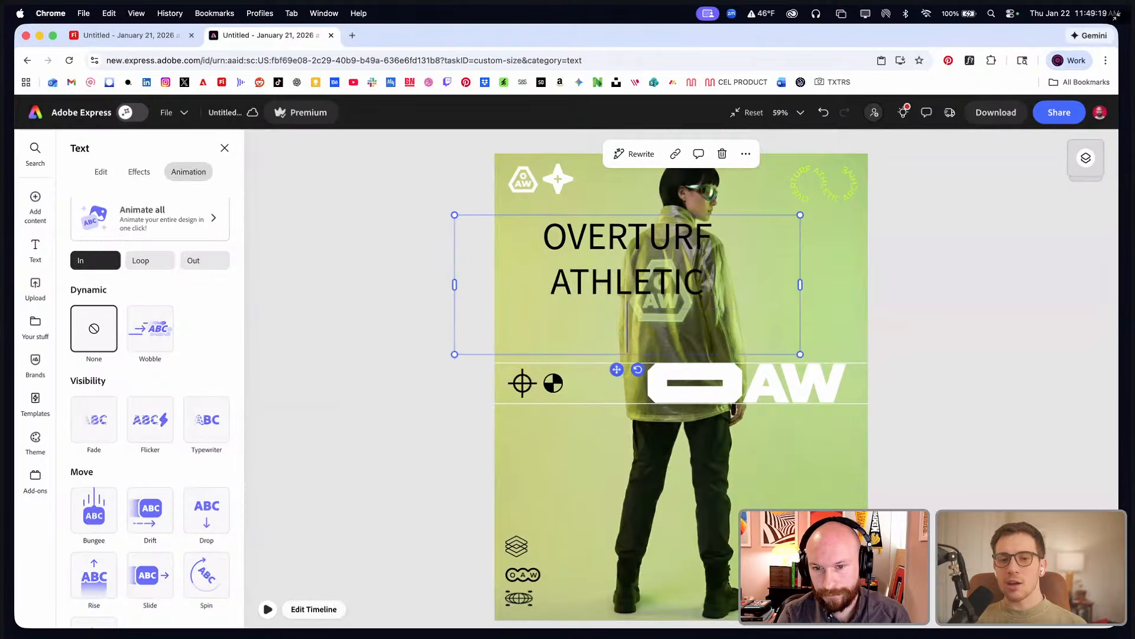
type("ARCHIVE")
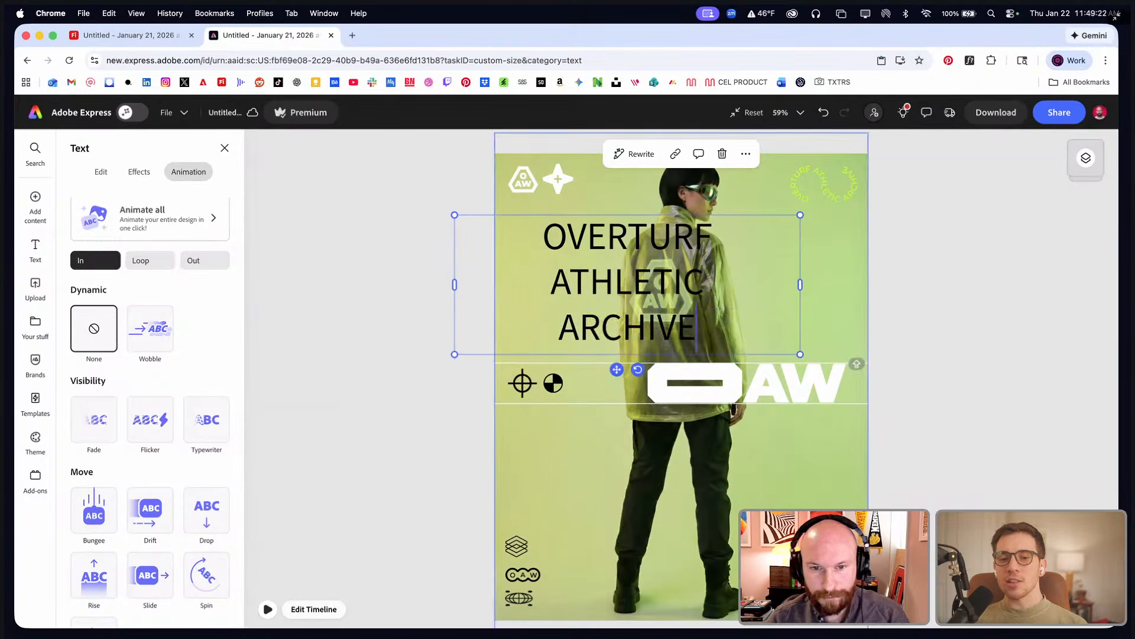
- Look through the text presets and the title's additional options for formatting controls
key("super+a")
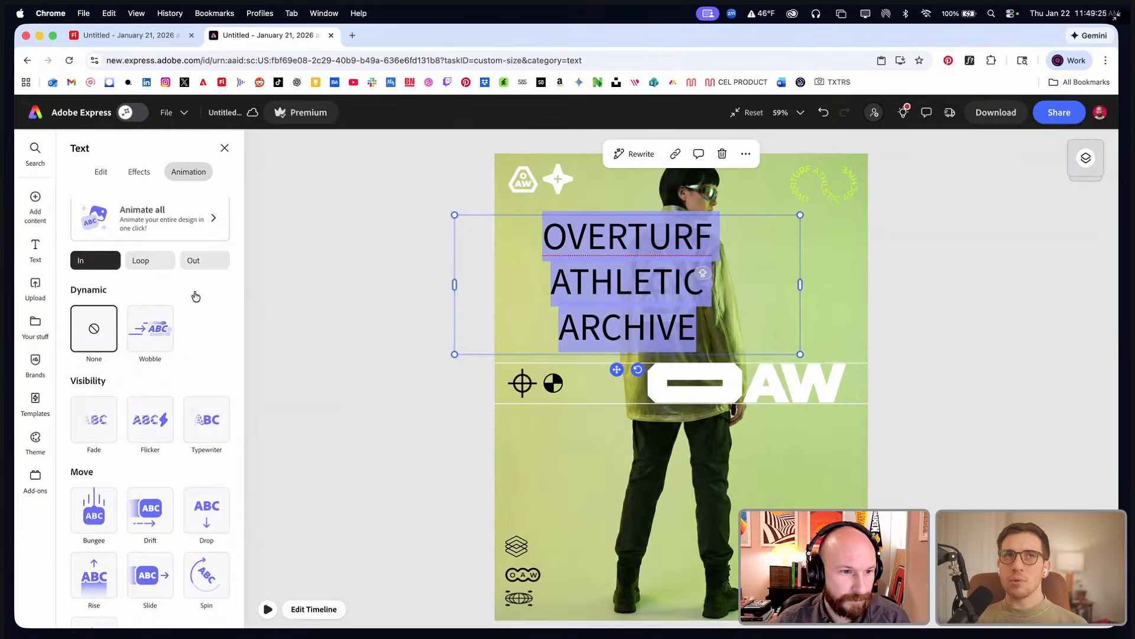
left_click(33, 249)
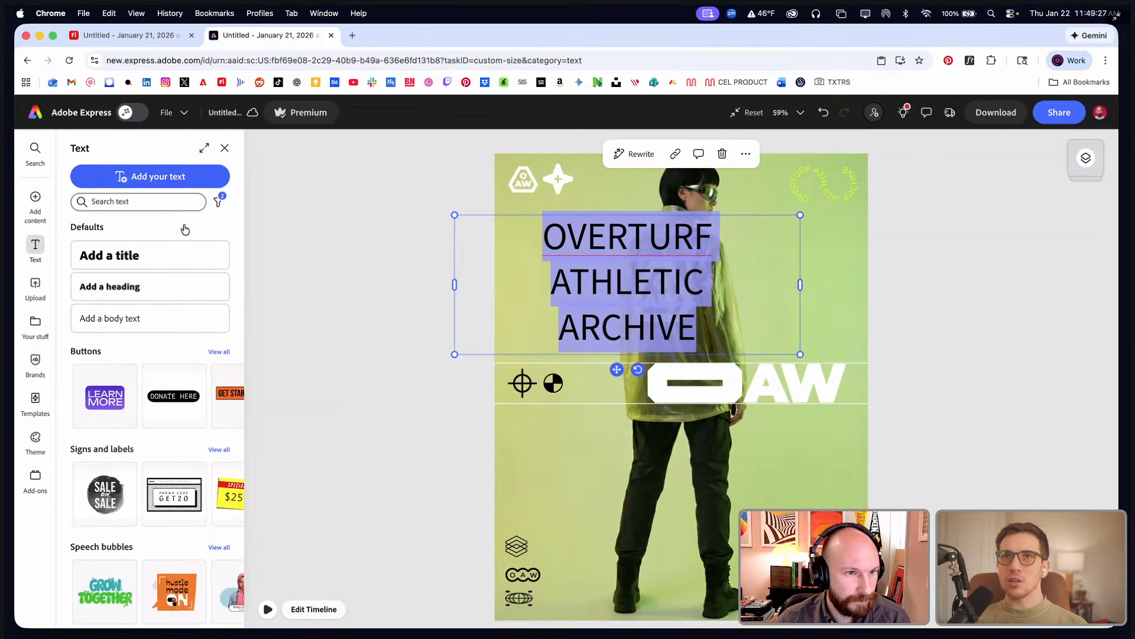
scroll(186, 229, "down", 5)
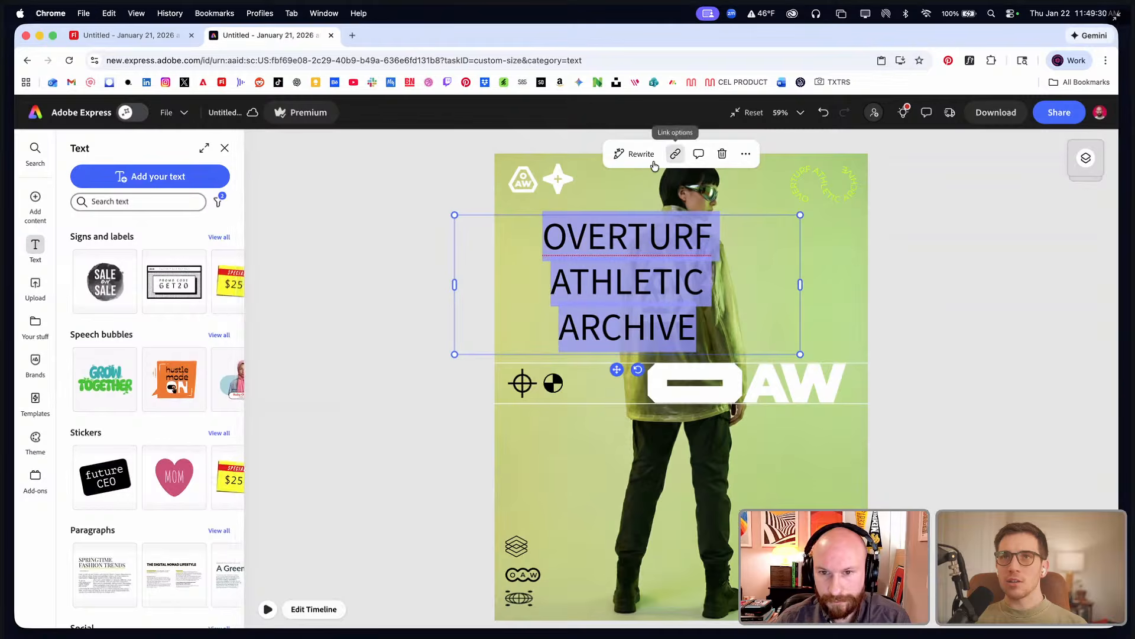
scroll(193, 314, "down", 10)
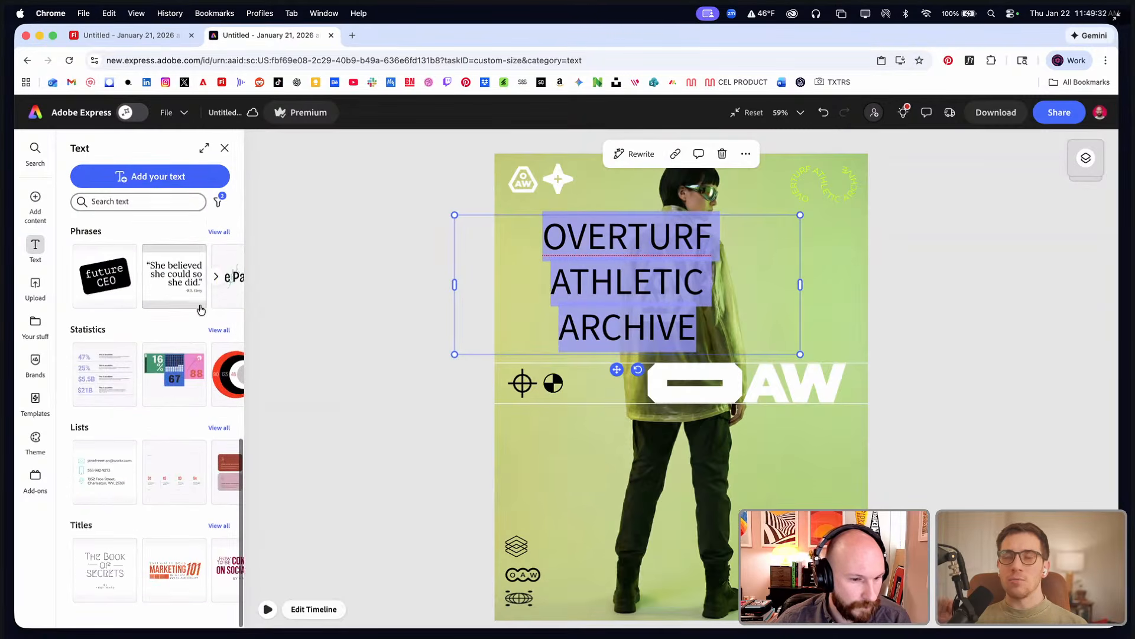
scroll(200, 304, "up", 15)
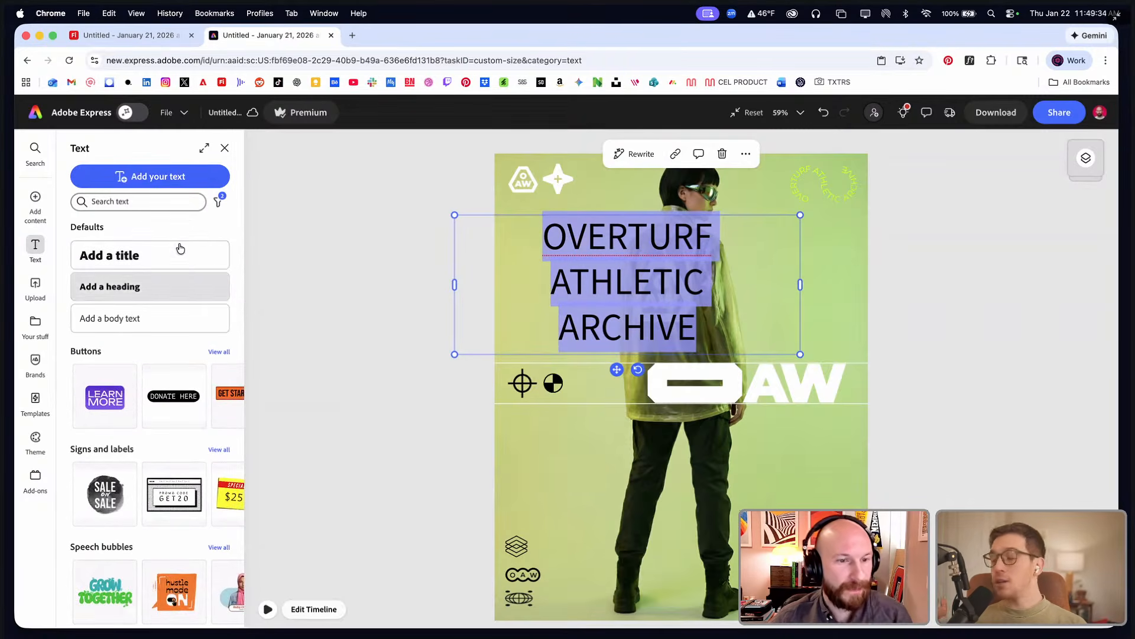
left_click(660, 284)
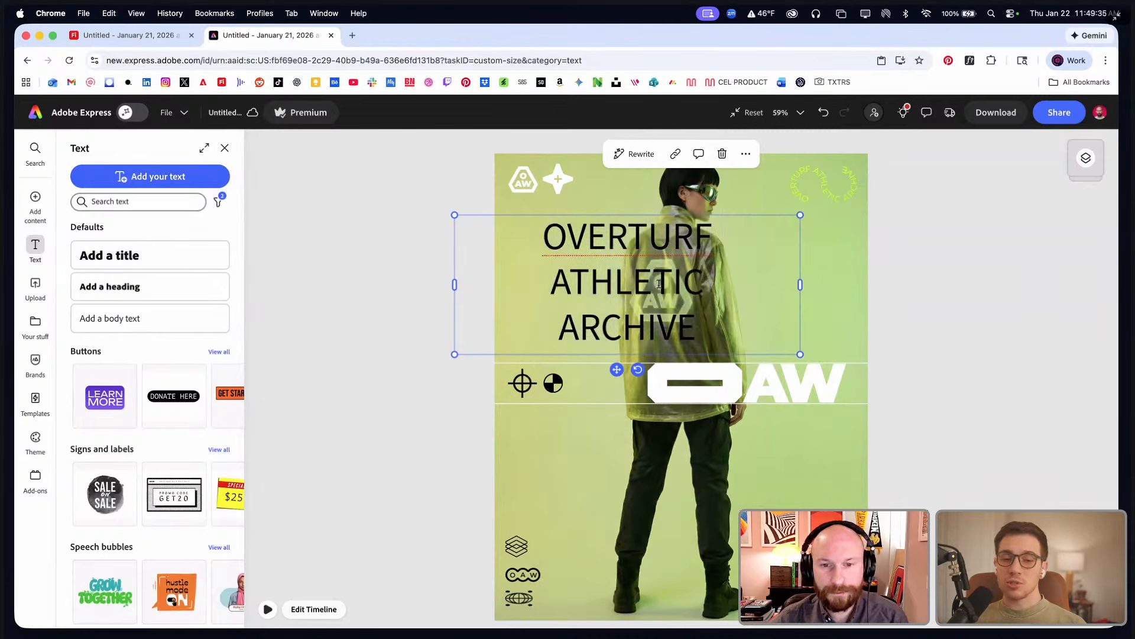
left_click(659, 284)
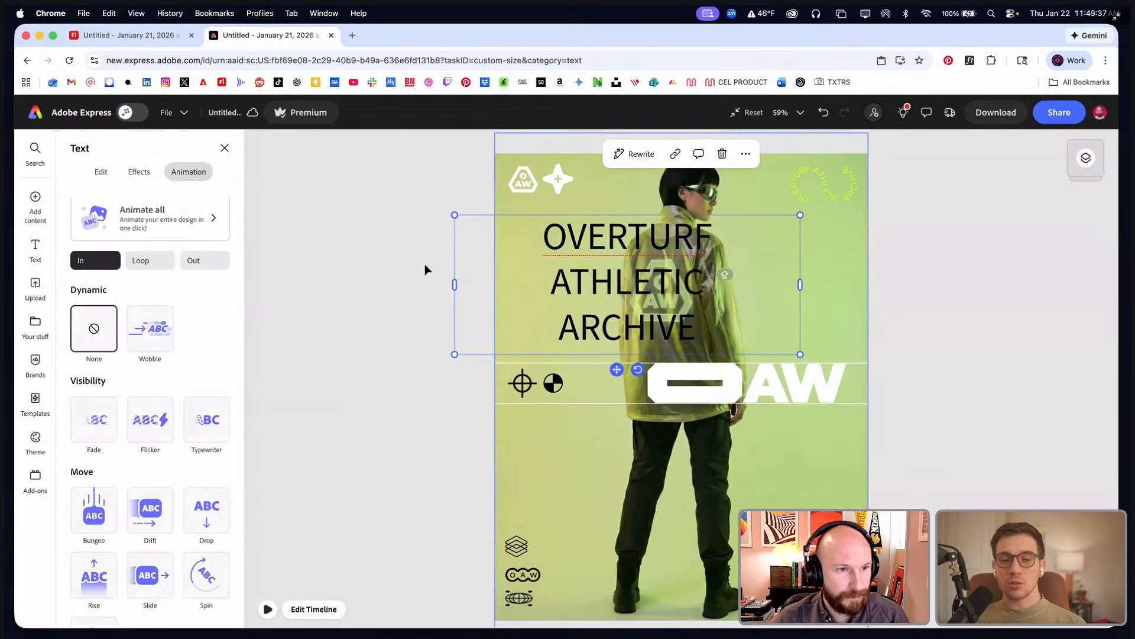
key("super+a")
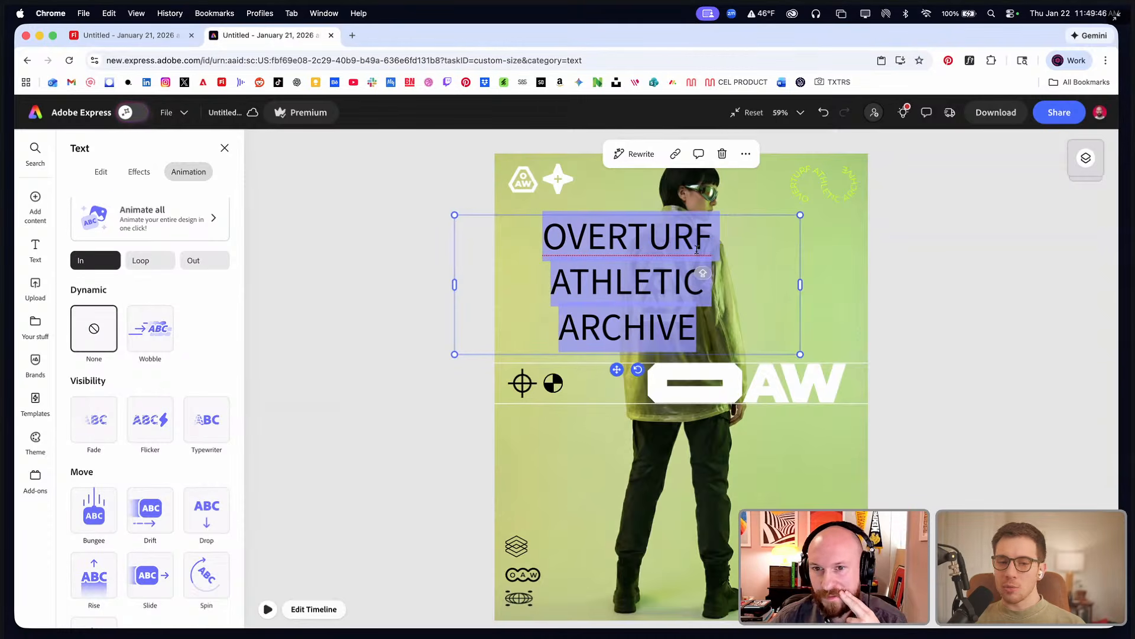
left_click(746, 155)
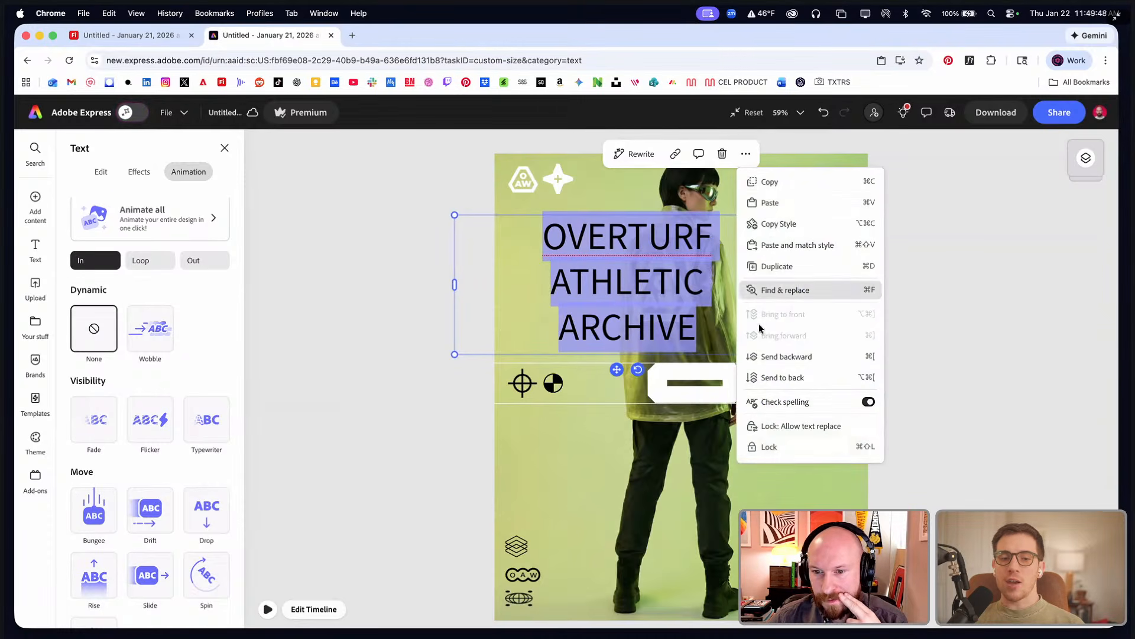
left_click(643, 289)
left_click(630, 280)
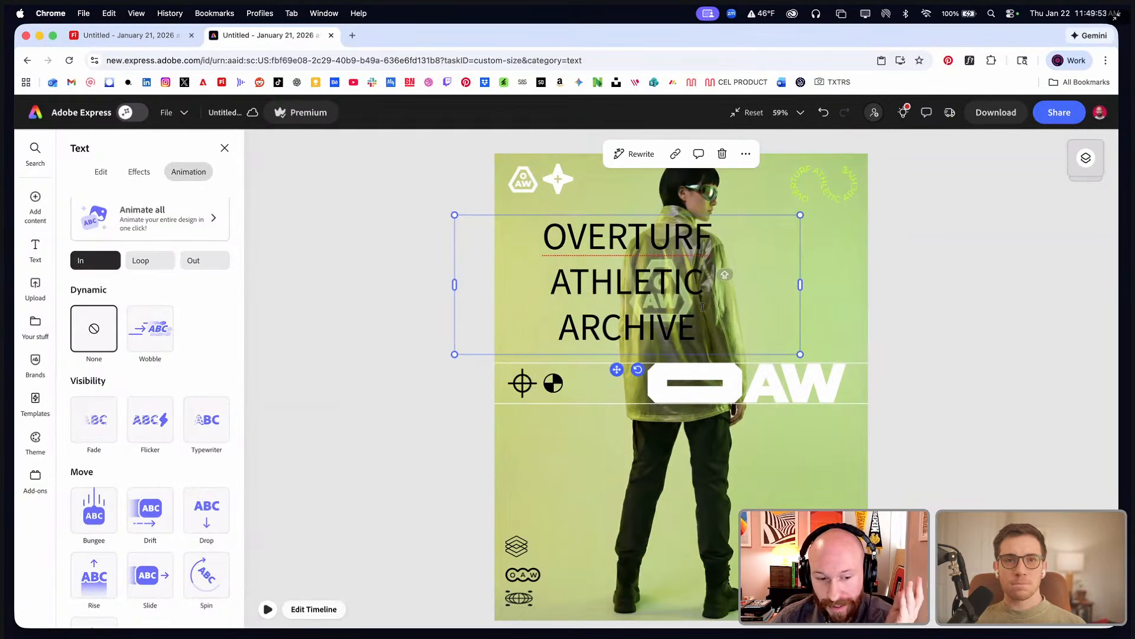
- Left-align the three-line title and move it onto the page, in line with the icons along the page's left margin
left_click_drag(698, 326, 548, 238)
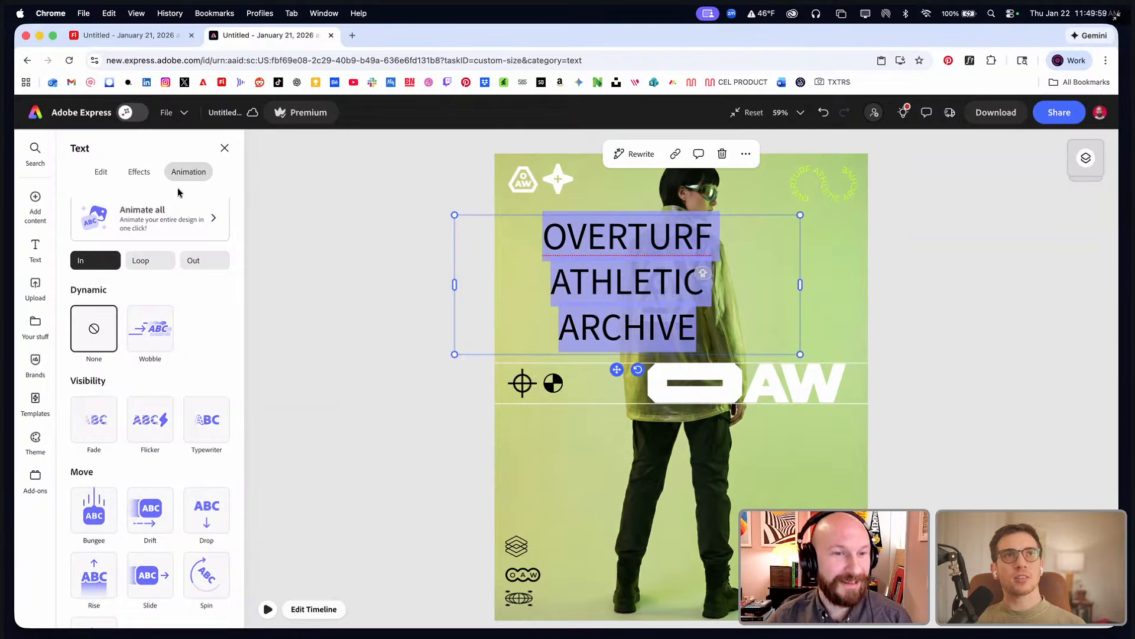
left_click(99, 173)
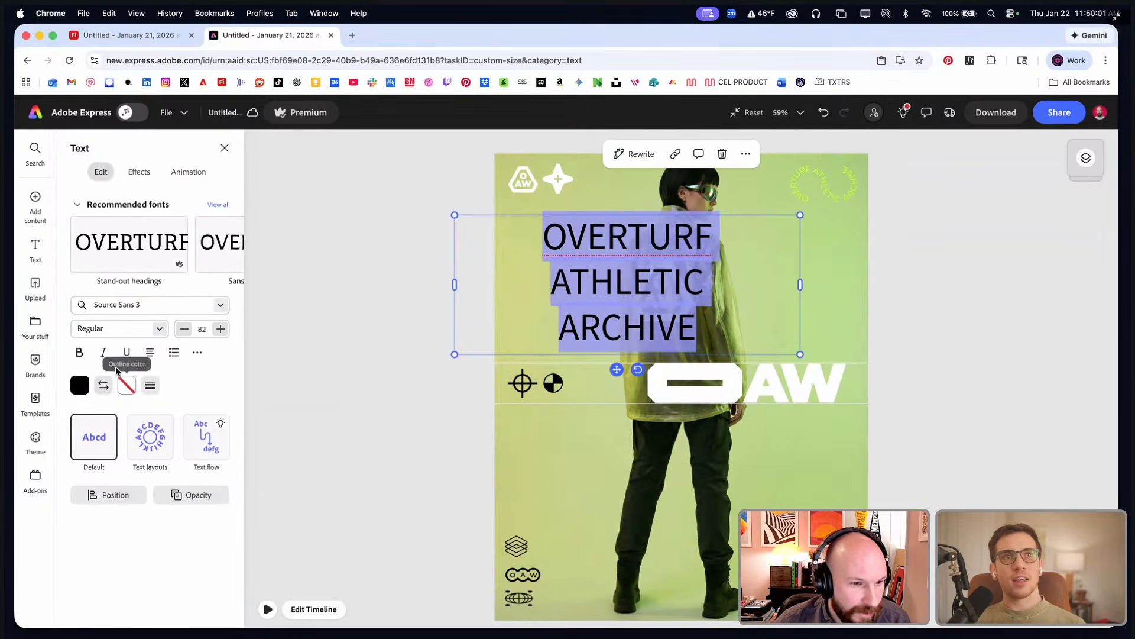
left_click(155, 355)
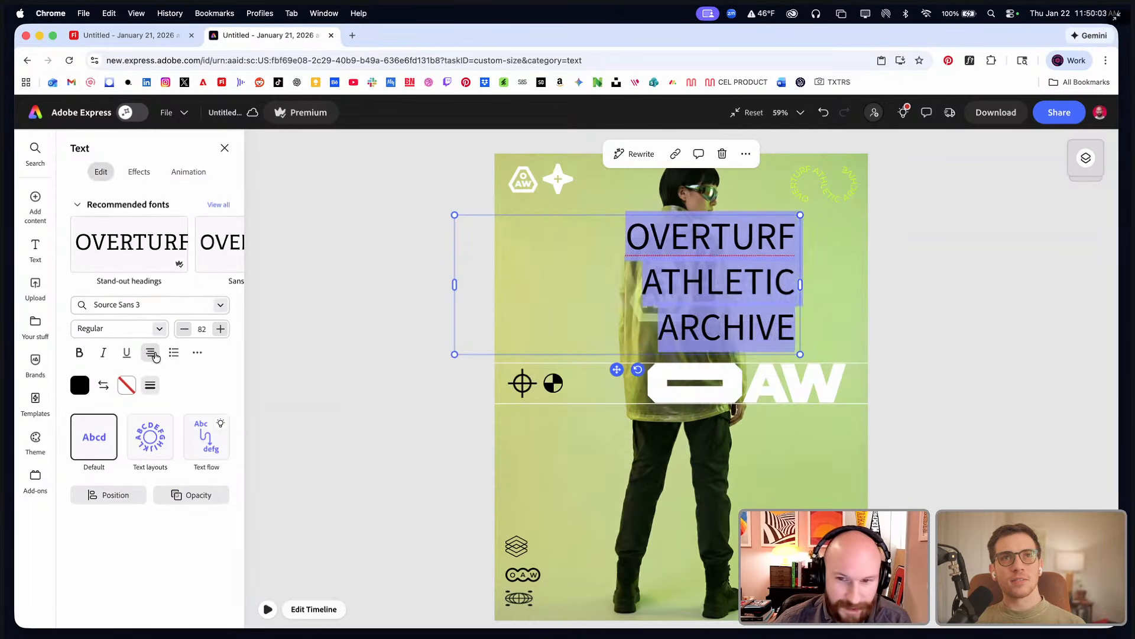
left_click(155, 355)
left_click(524, 236)
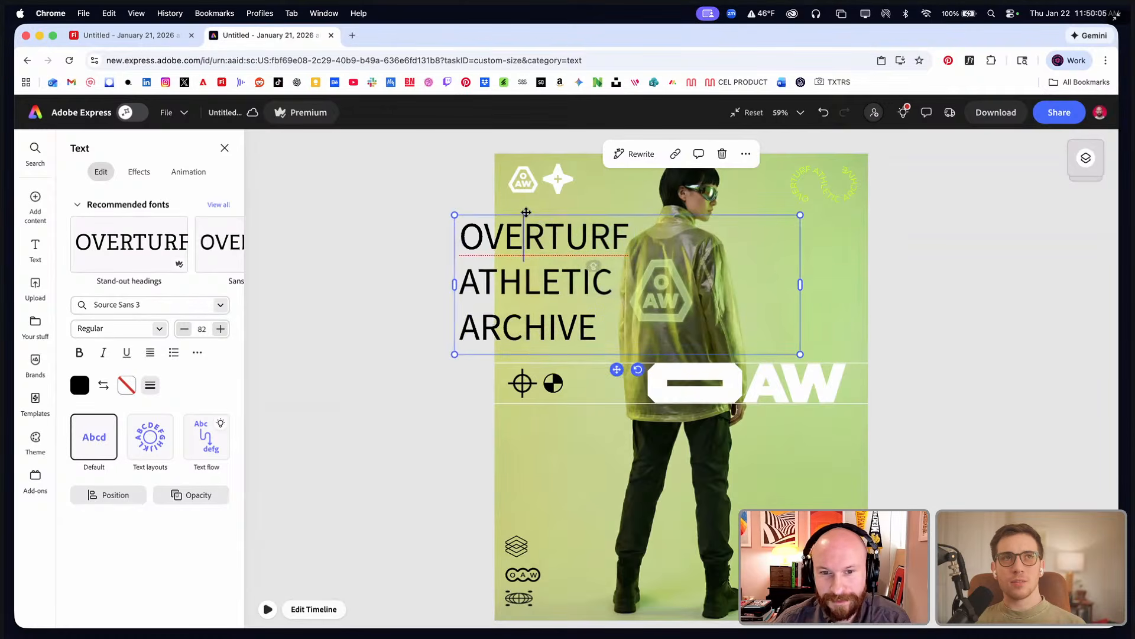
mouse_move(561, 214)
left_mouse_down()
mouse_move(583, 216)
mouse_move(568, 208)
left_mouse_up()
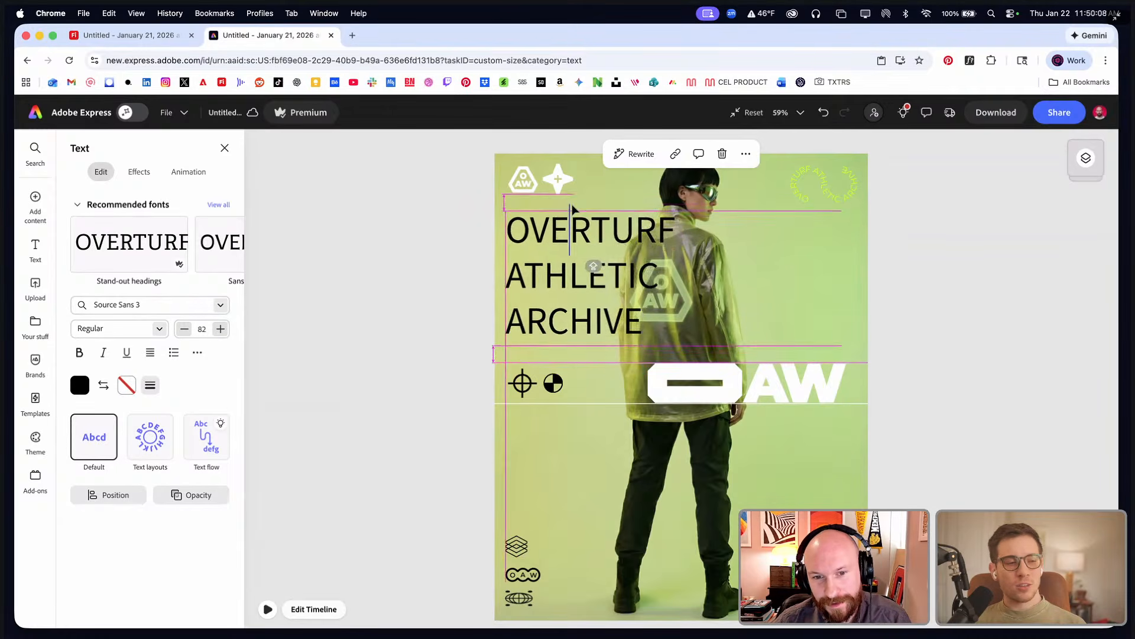
- Increase the font size of the whole title to 88
key("super+a")
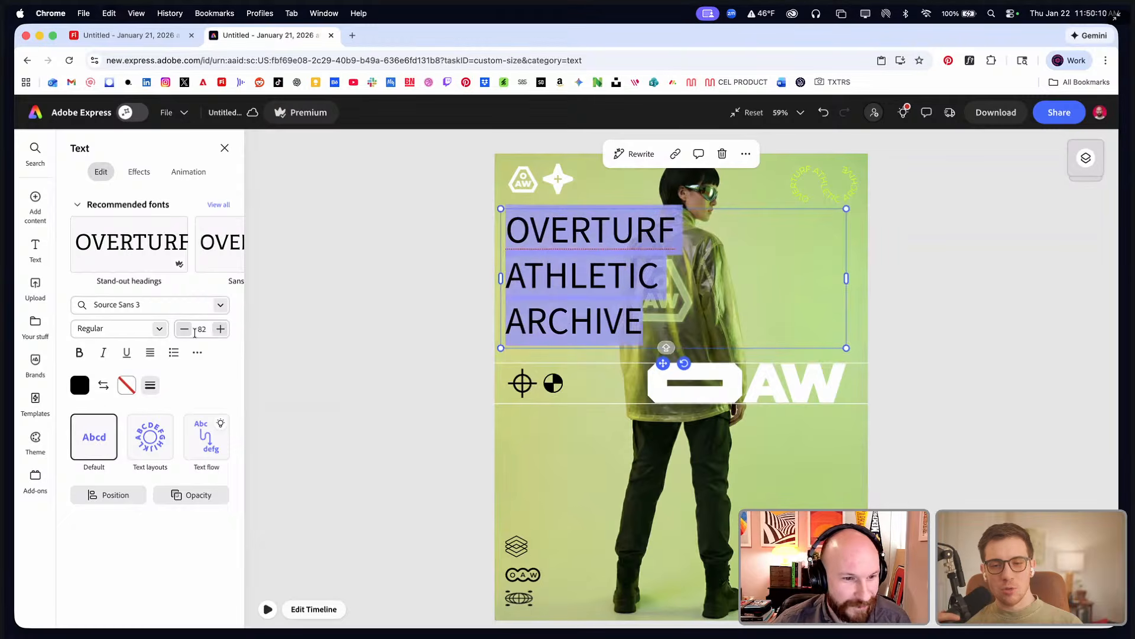
left_click(221, 330)
left_click(222, 330)
left_click(221, 330)
left_click(221, 330)
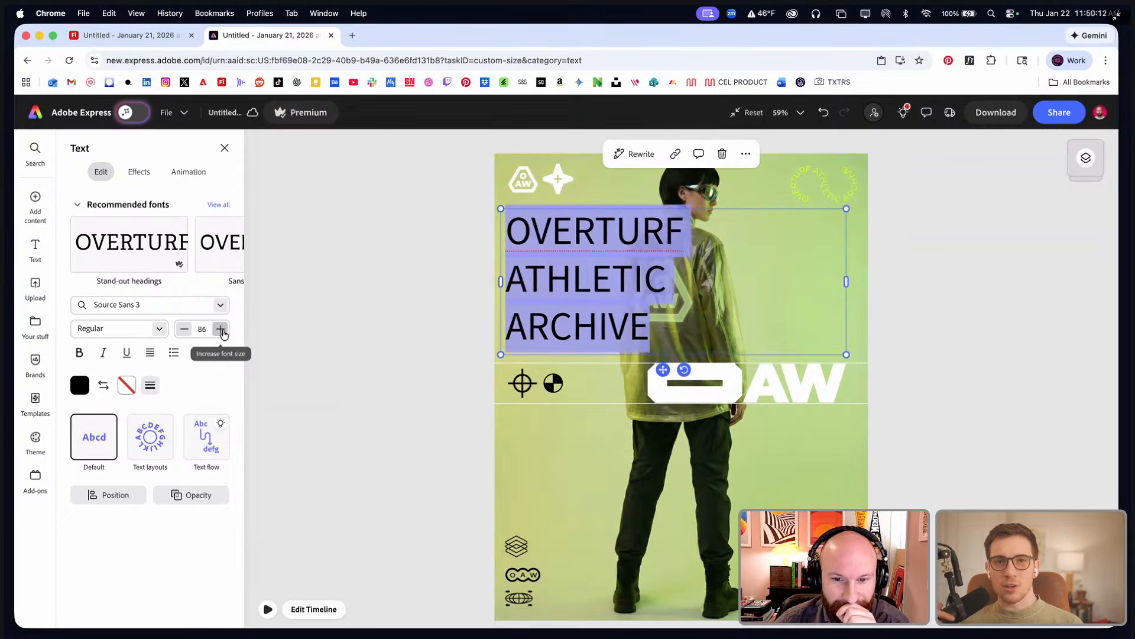
left_click(221, 330)
left_click(221, 330)
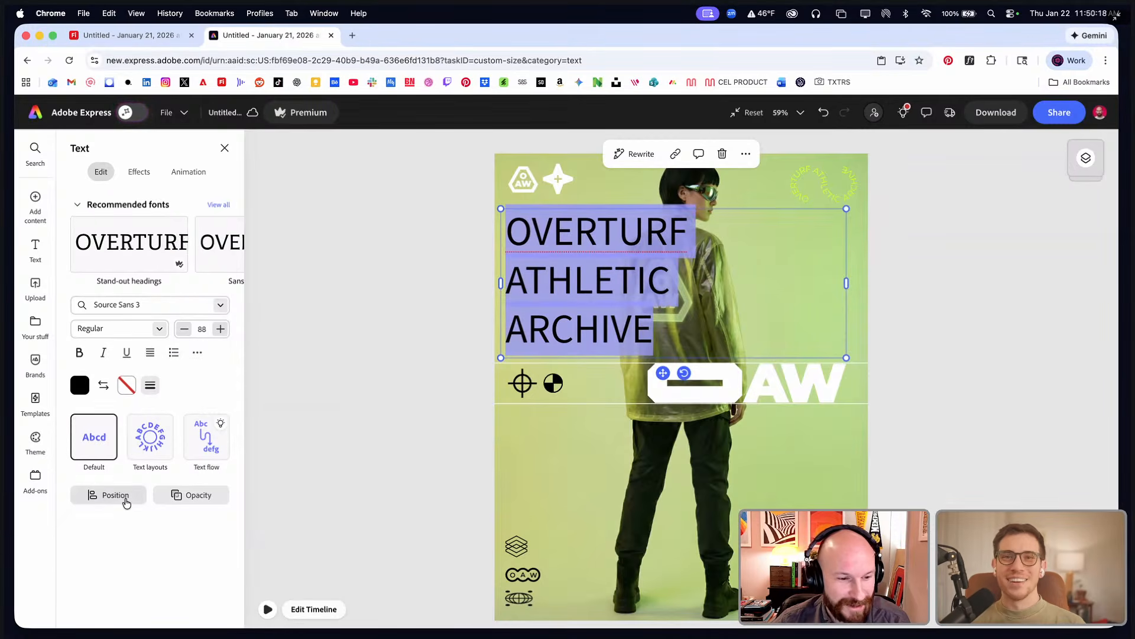
- Check the title's position options and search the fonts for MON
left_click(126, 501)
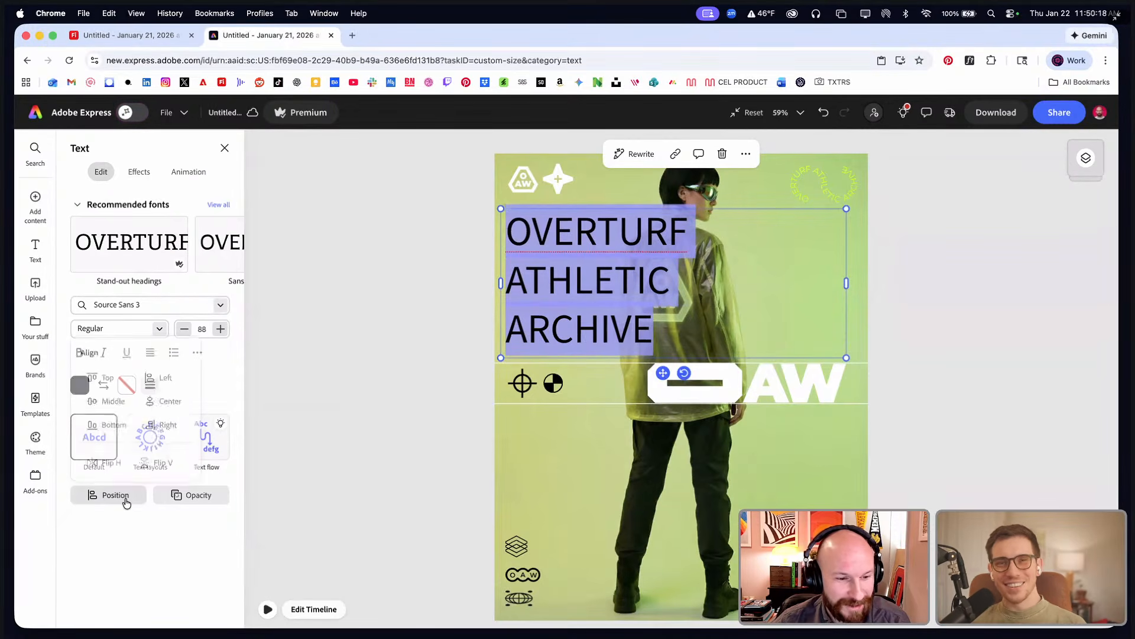
left_click(240, 361)
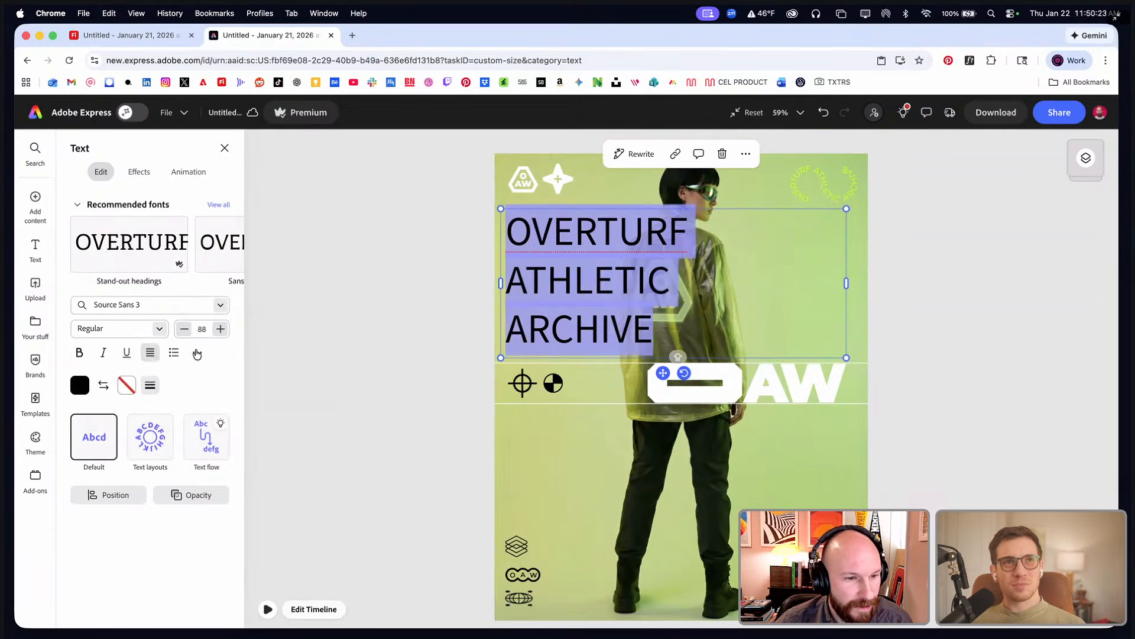
left_click(196, 304)
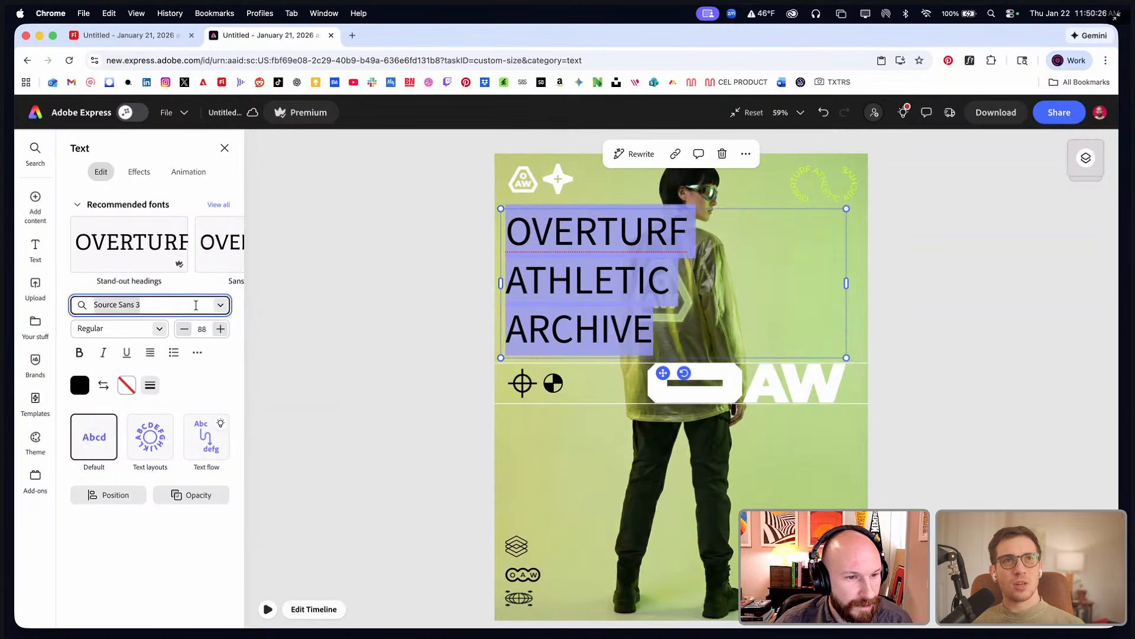
type("MON")
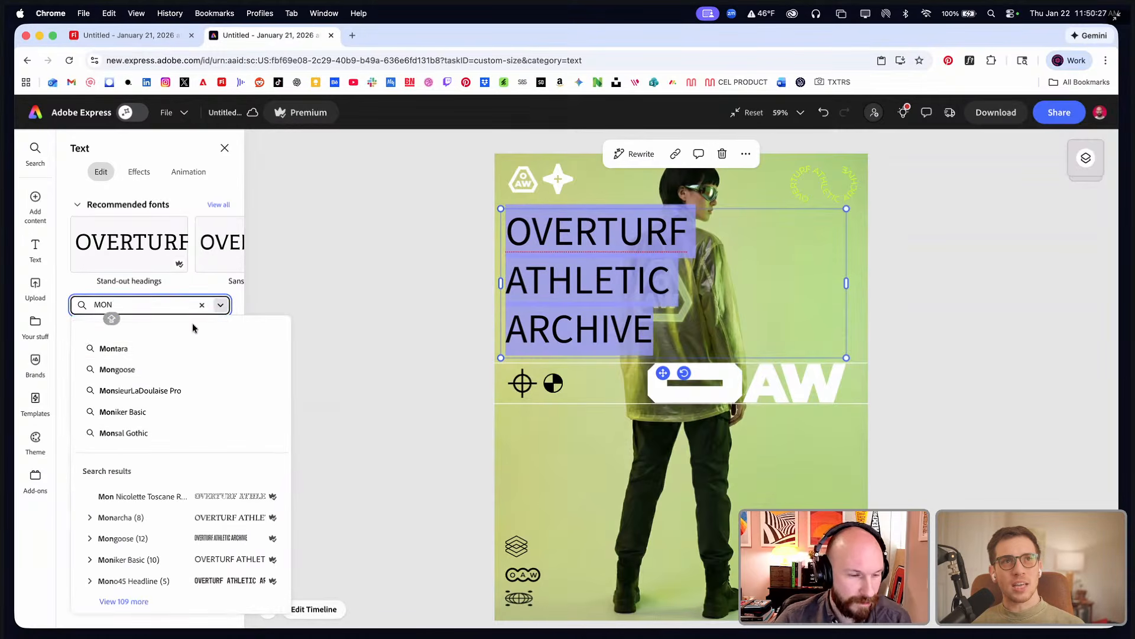
left_click(238, 295)
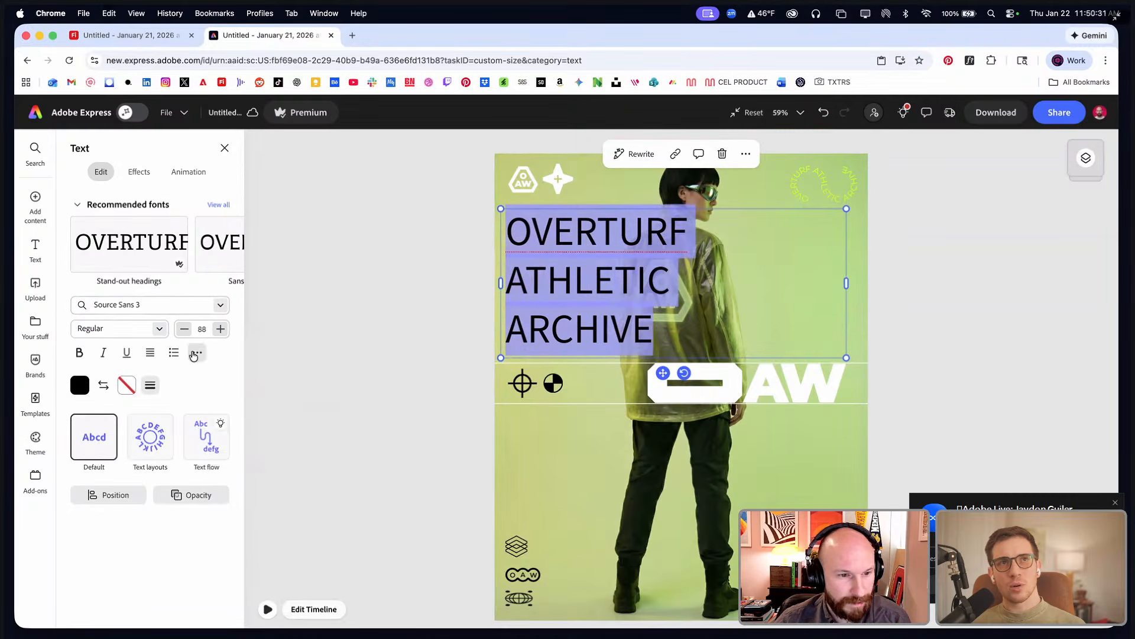
- Tighten the title's line spacing to 0.77 and scale its text box up to a font size of about 113
left_click(196, 353)
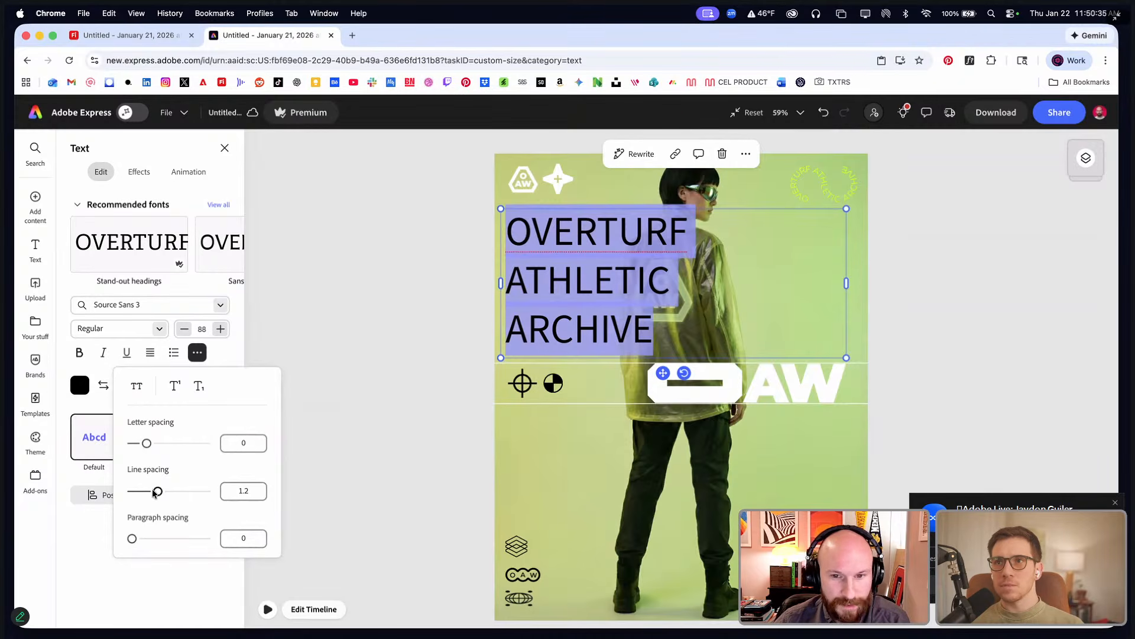
left_click_drag(155, 494, 140, 494)
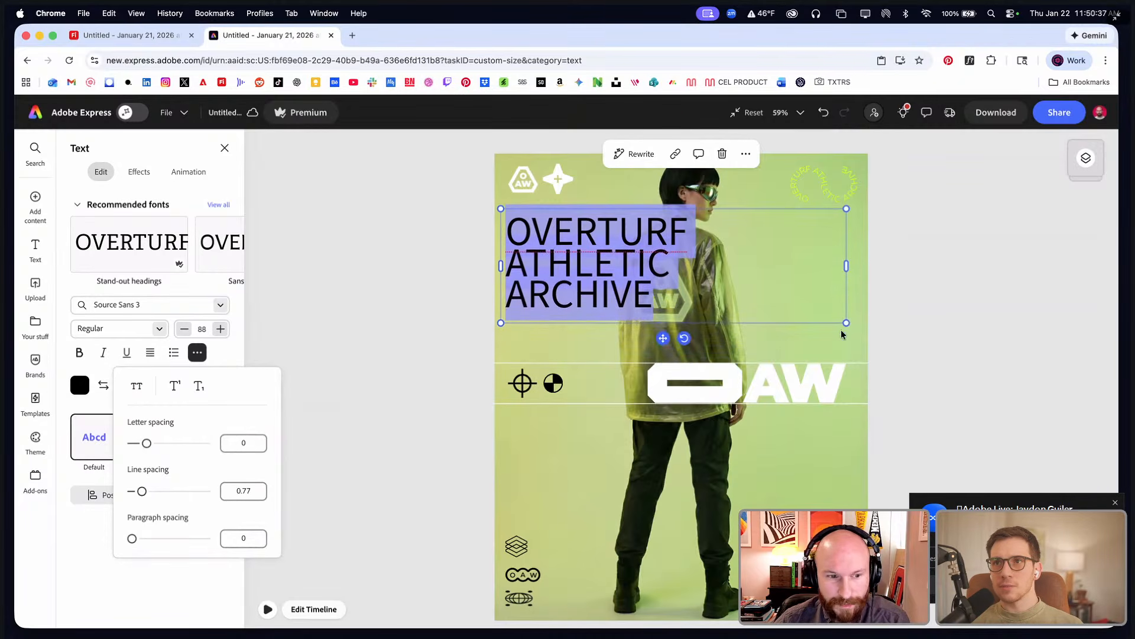
left_click_drag(846, 324, 934, 385)
left_click(991, 283)
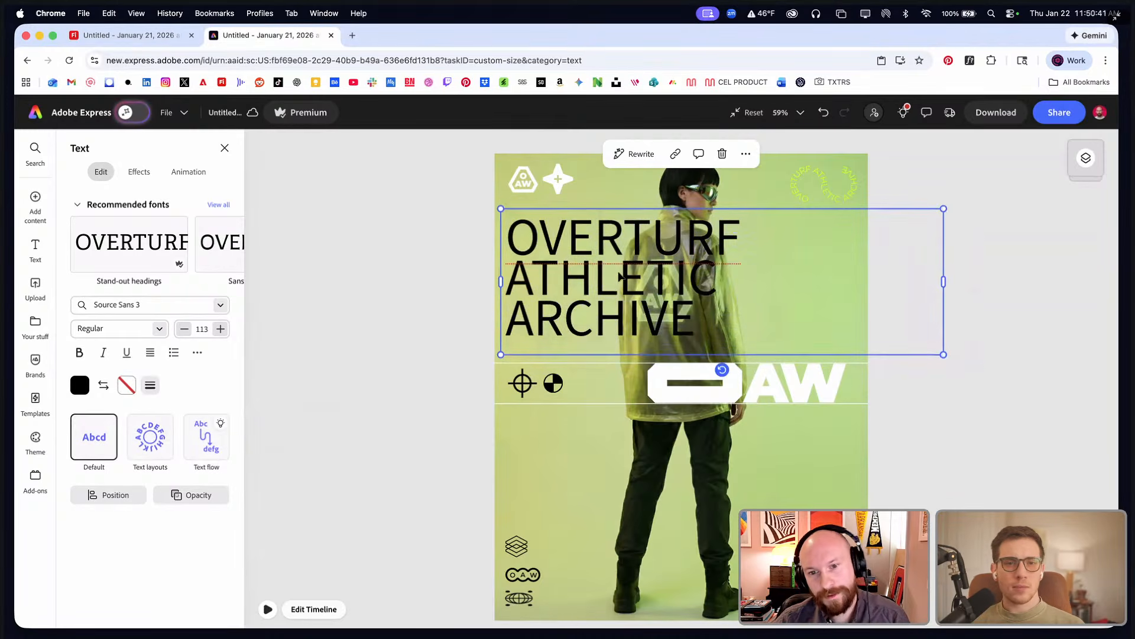
- Change the text color of all three title lines to white
left_click_drag(703, 314, 494, 239)
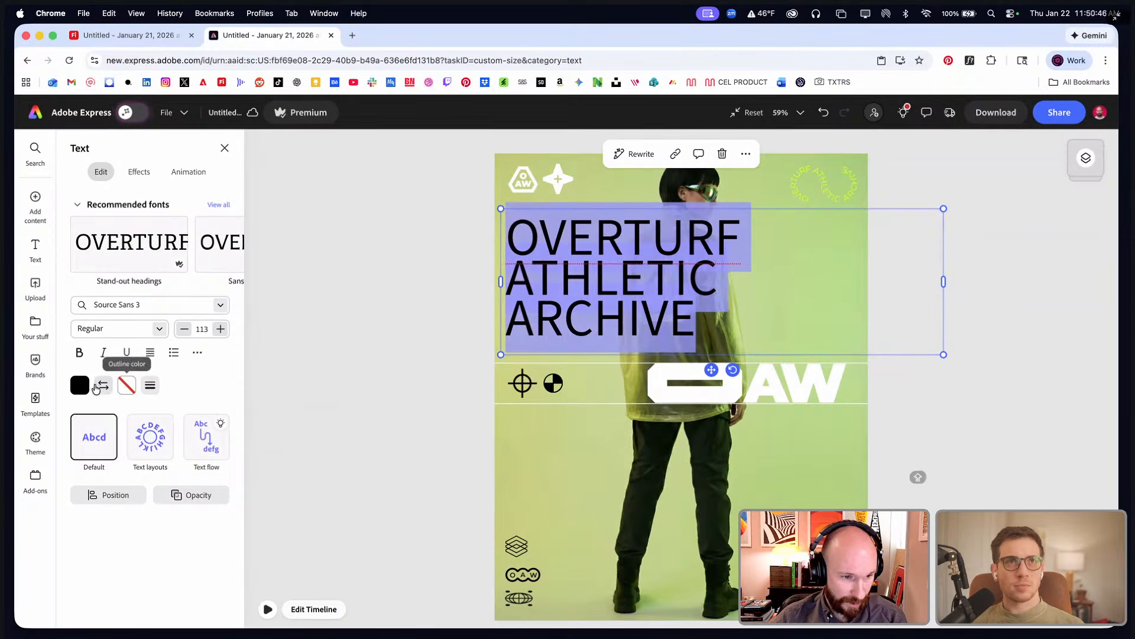
left_click(80, 385)
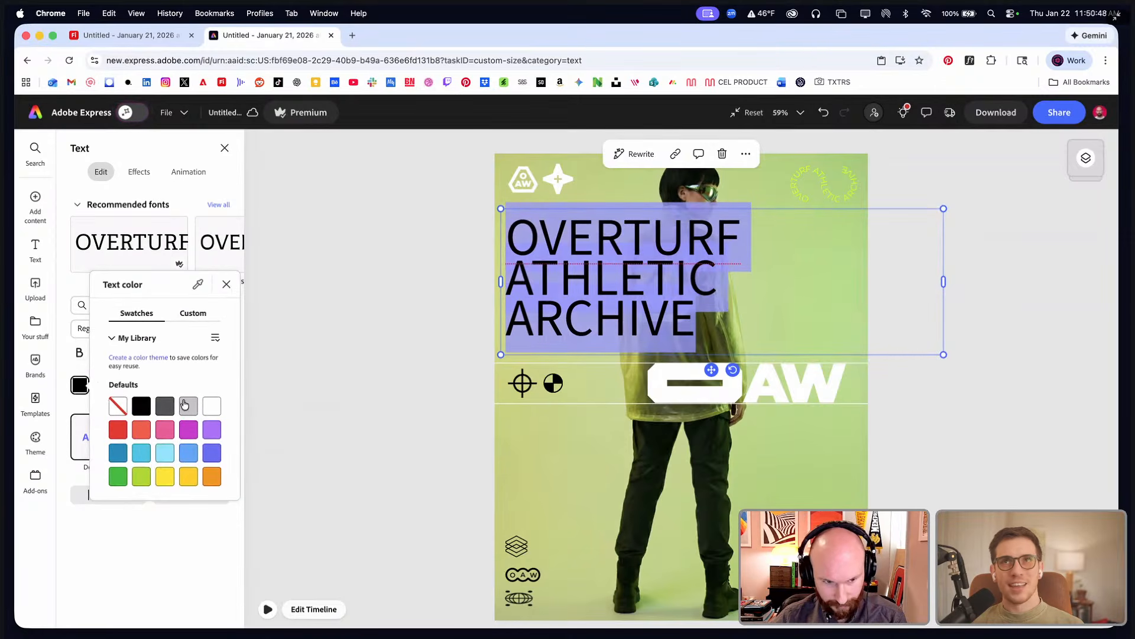
left_click(211, 407)
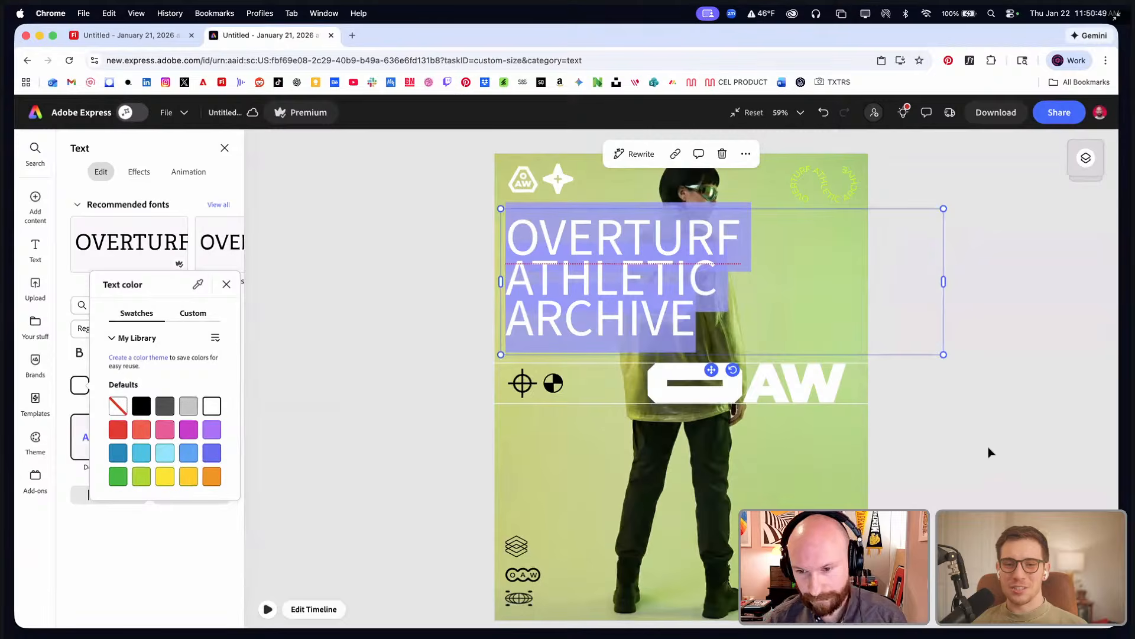
- Nudge the OVERTURF ATHLETIC ARCHIVE title slightly down toward the upper divider line
left_click(969, 463)
left_click(988, 461)
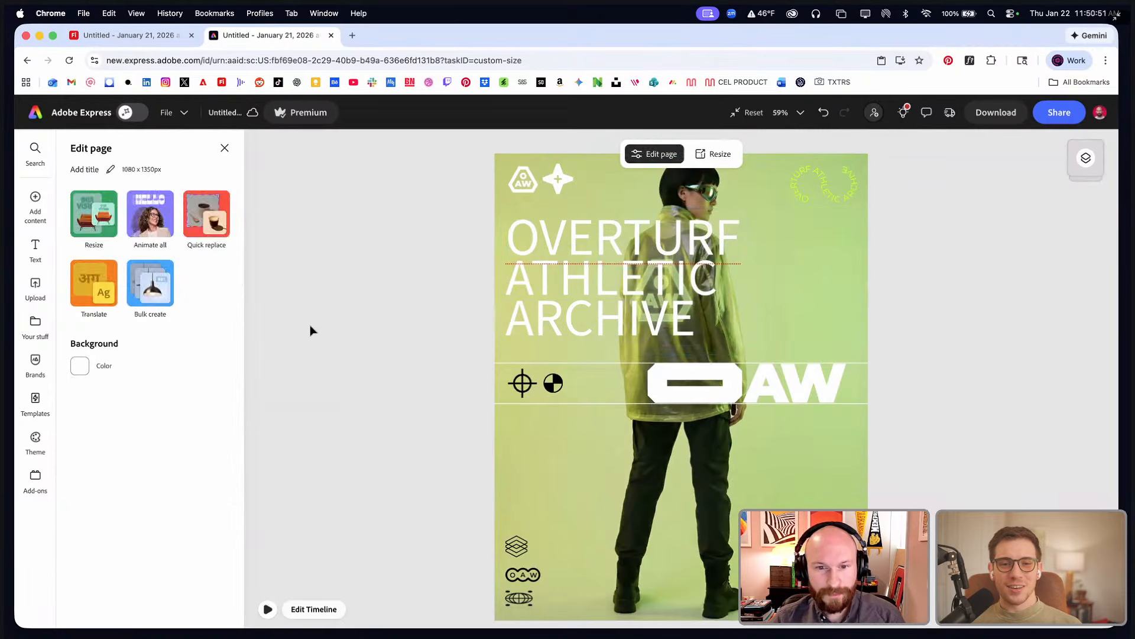
left_click(590, 329)
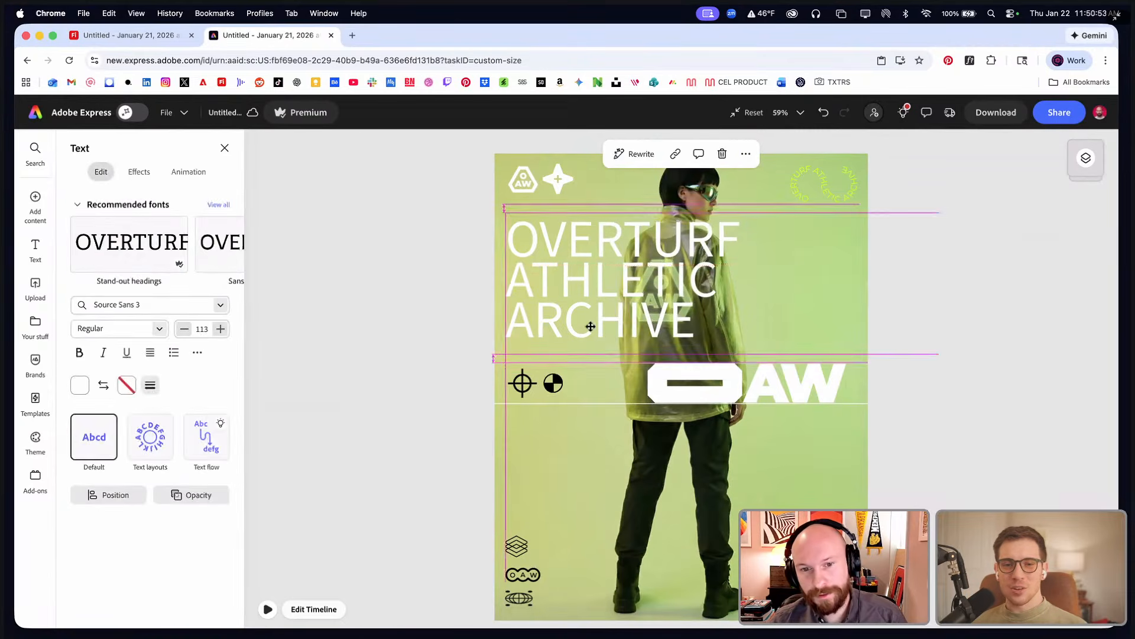
left_click(968, 456)
- Look through the title's text effects and preview the Loop animation presets on it
left_click(619, 286)
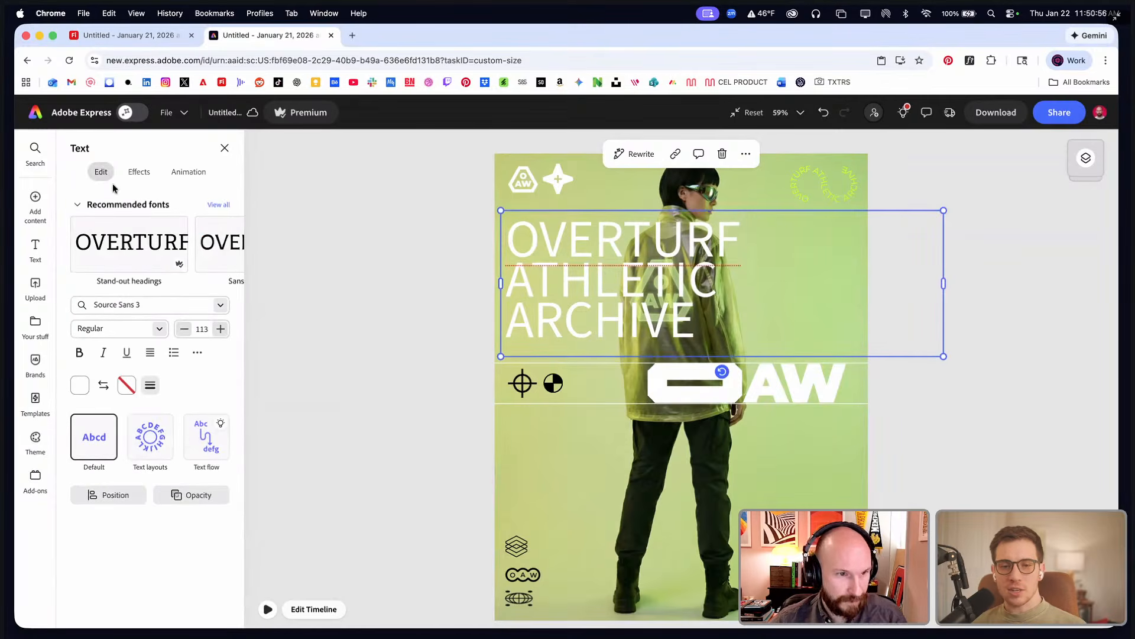
left_click(146, 173)
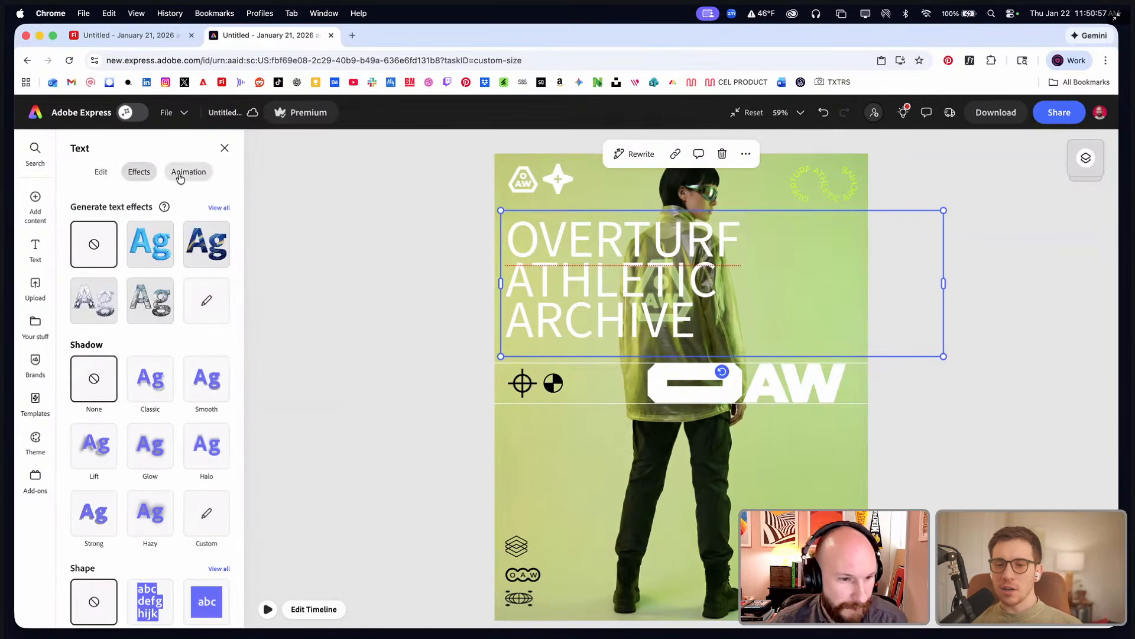
left_click(181, 178)
scroll(222, 310, "down", 2)
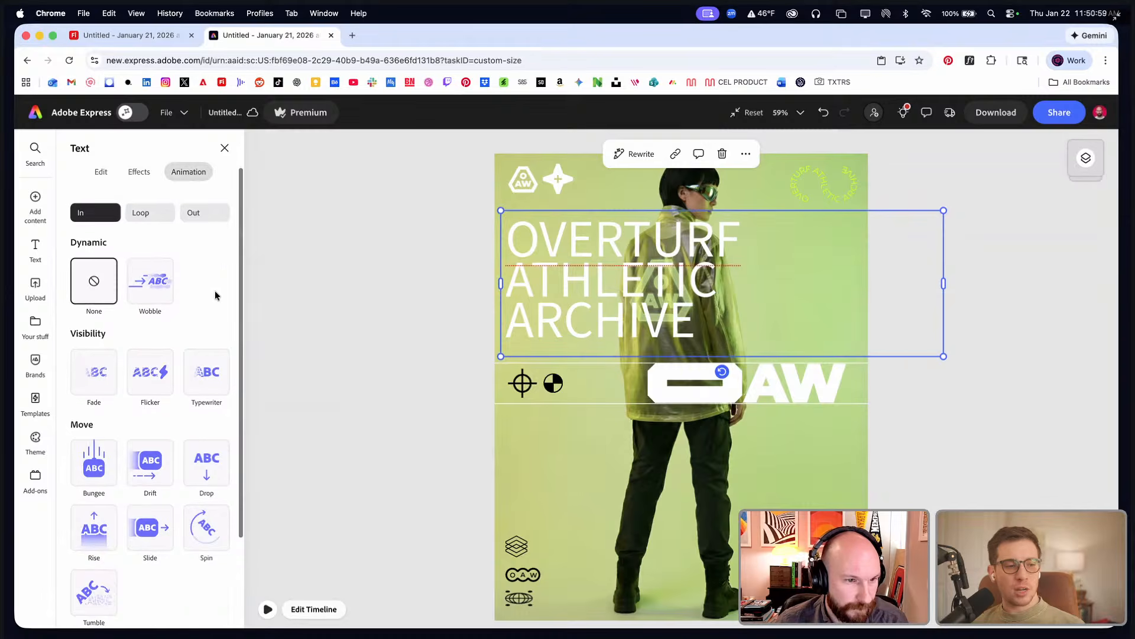
left_click(151, 212)
scroll(212, 391, "down", 1)
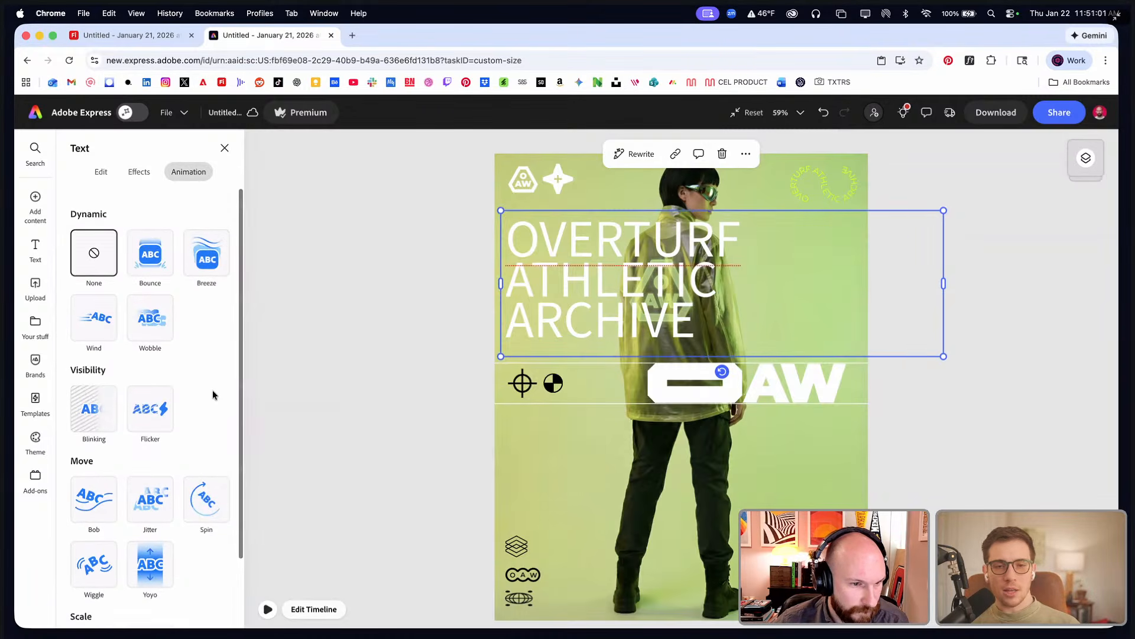
scroll(214, 378, "down", 3)
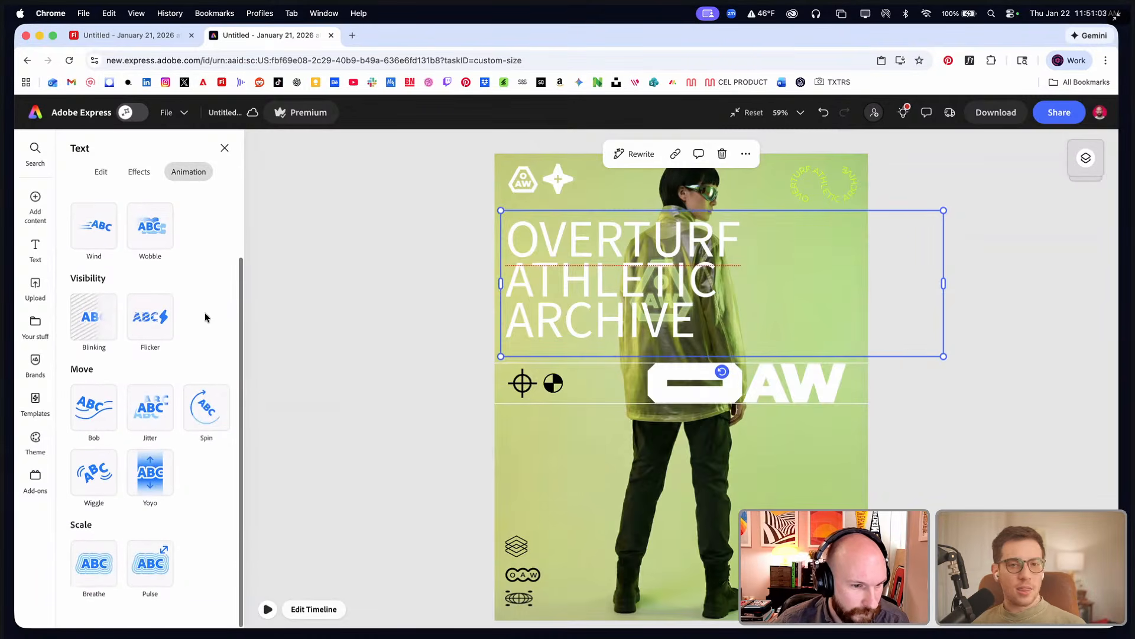
scroll(205, 331, "up", 5)
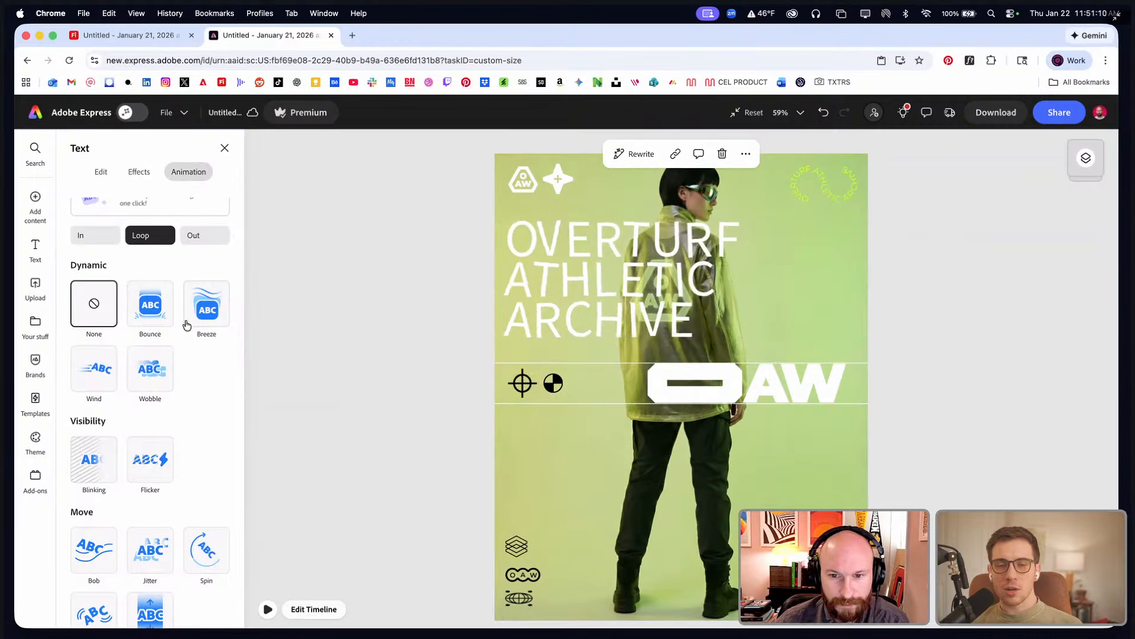
scroll(98, 378, "down", 3)
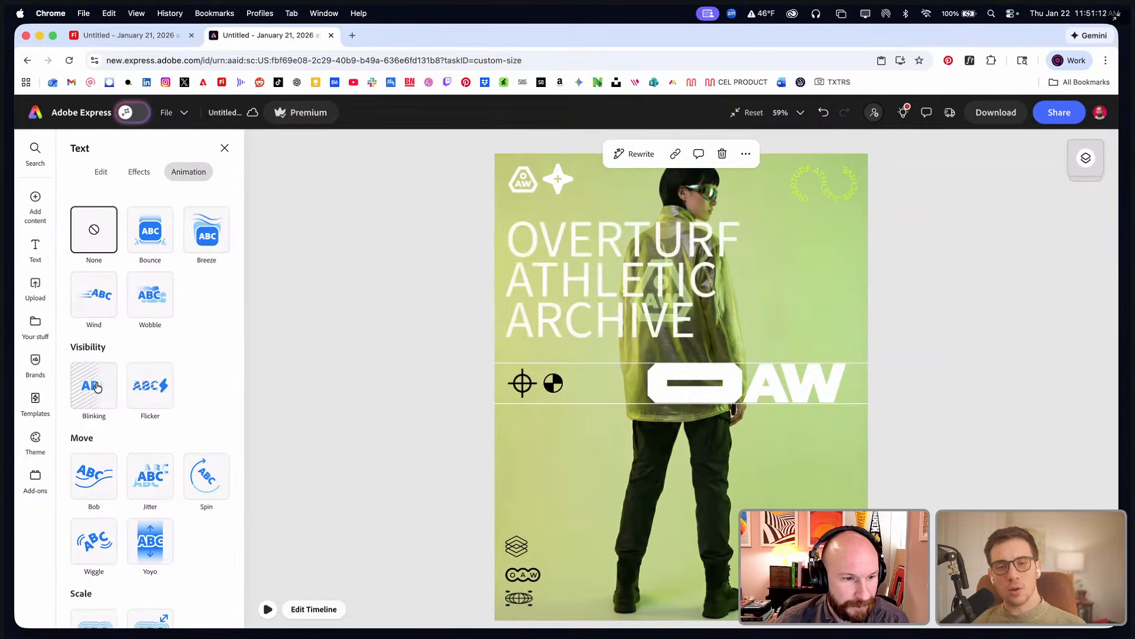
scroll(103, 384, "down", 2)
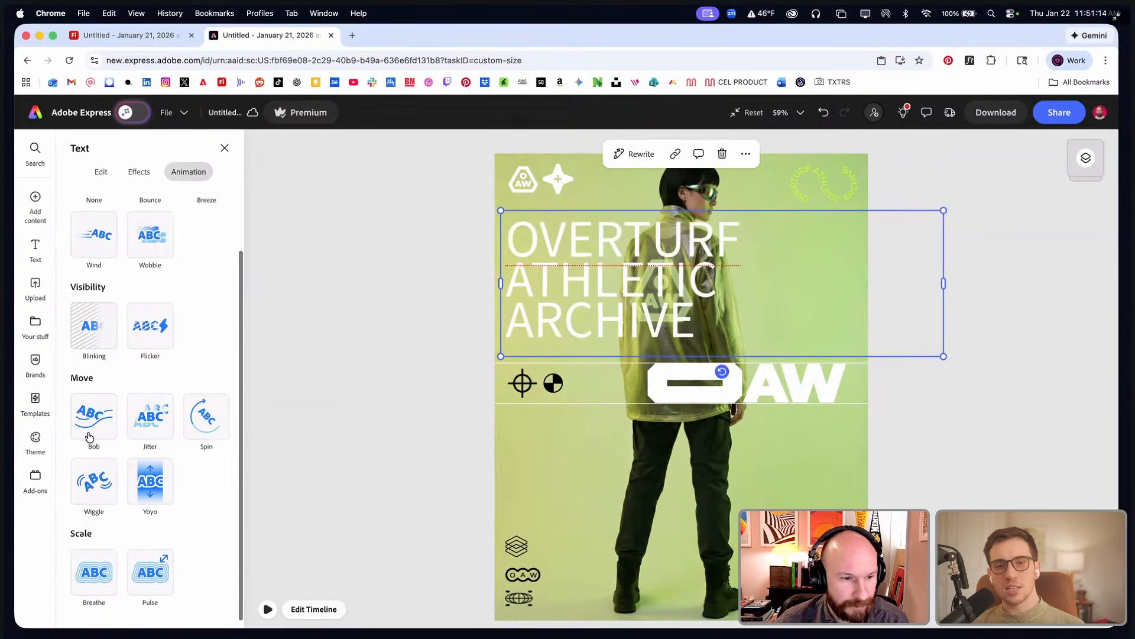
scroll(93, 425, "down", 1)
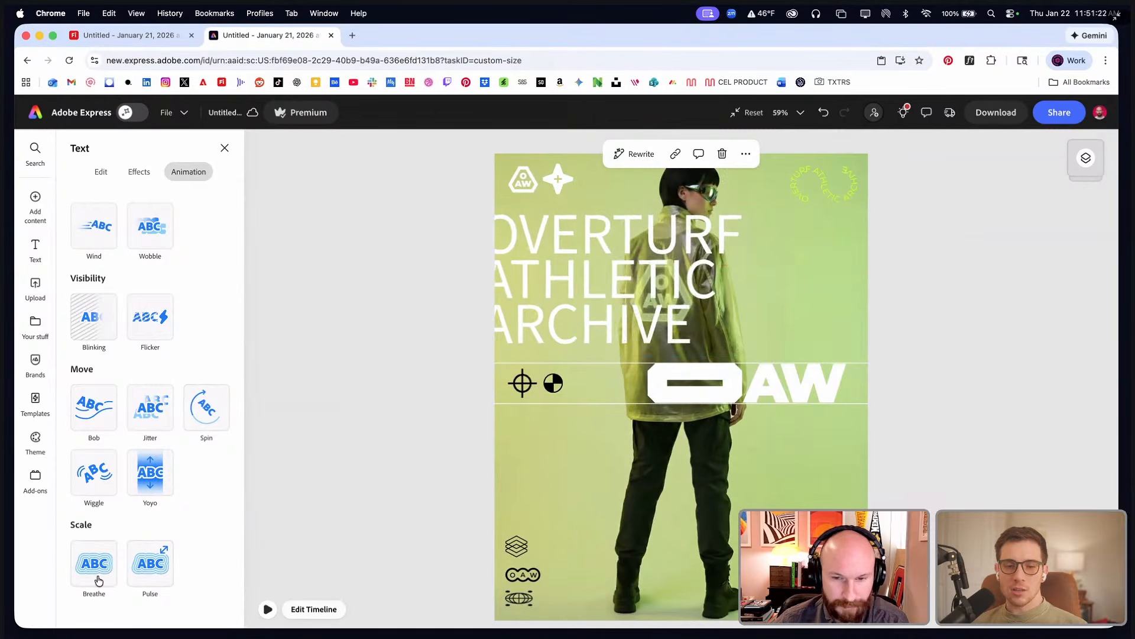
scroll(171, 480, "up", 5)
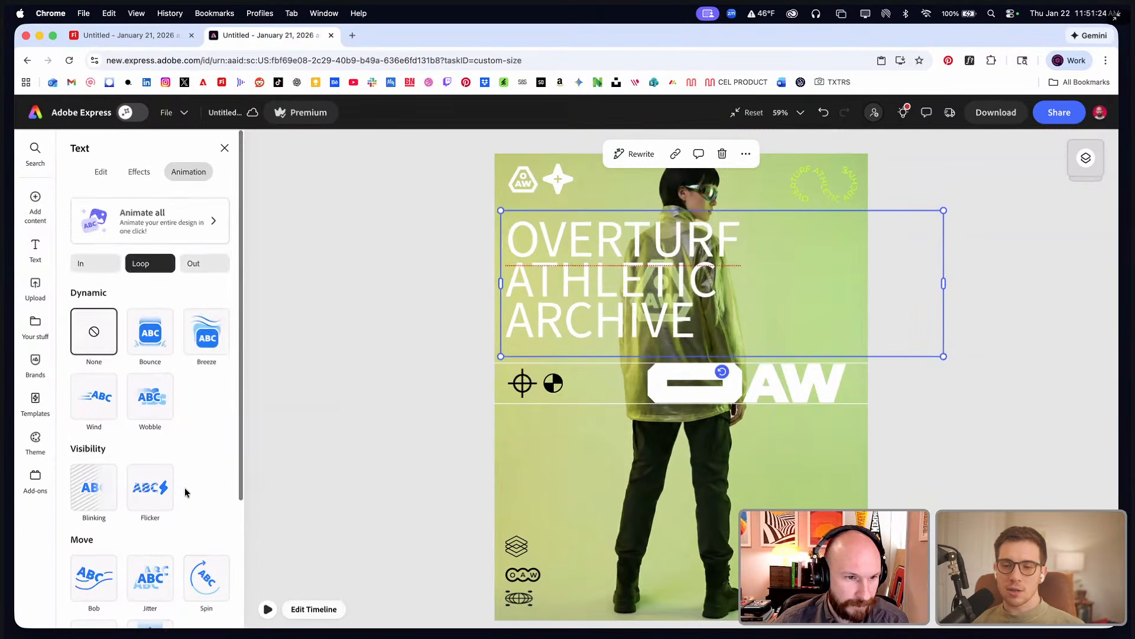
- Preview the In animation presets on the title and apply Flicker to it
left_click(106, 263)
scroll(207, 294, "down", 1)
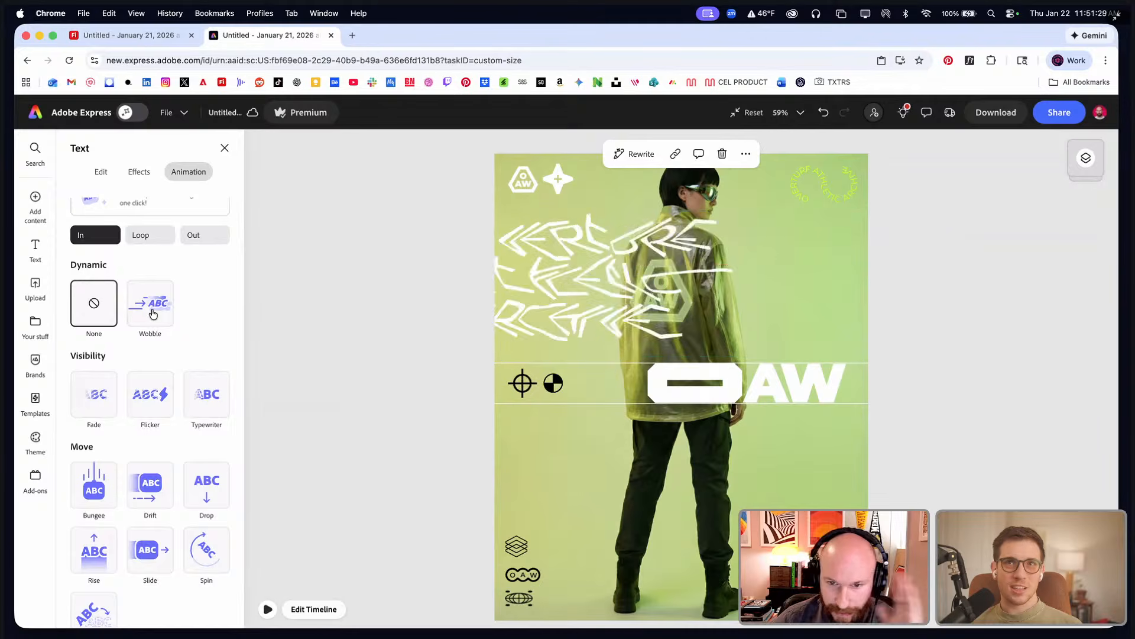
scroll(213, 305, "down", 1)
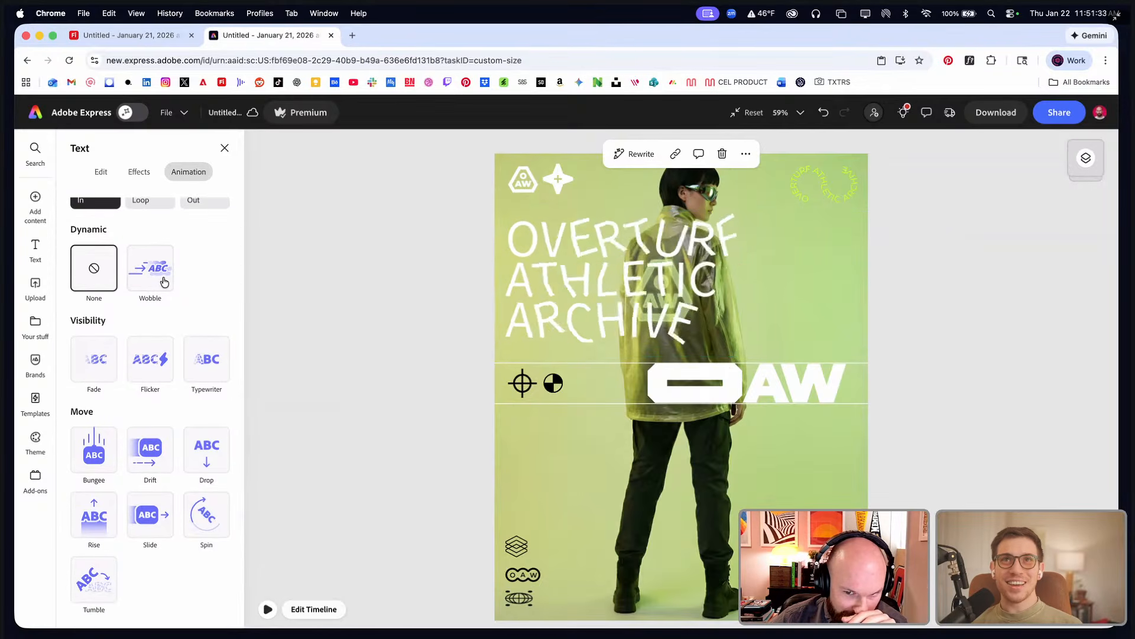
scroll(187, 276, "down", 2)
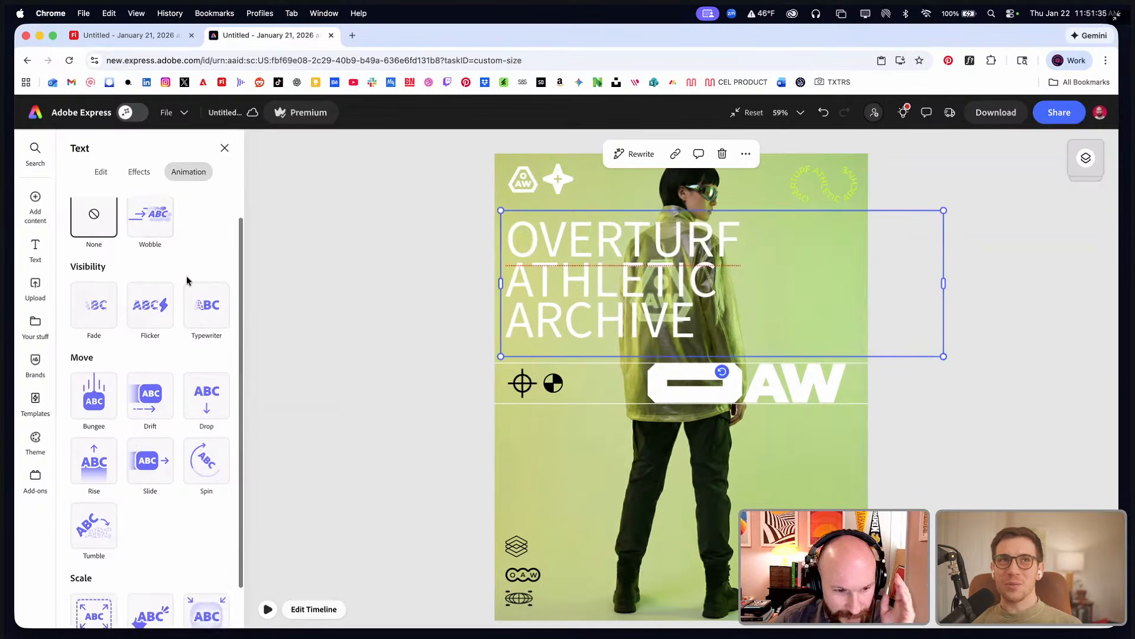
scroll(182, 276, "down", 1)
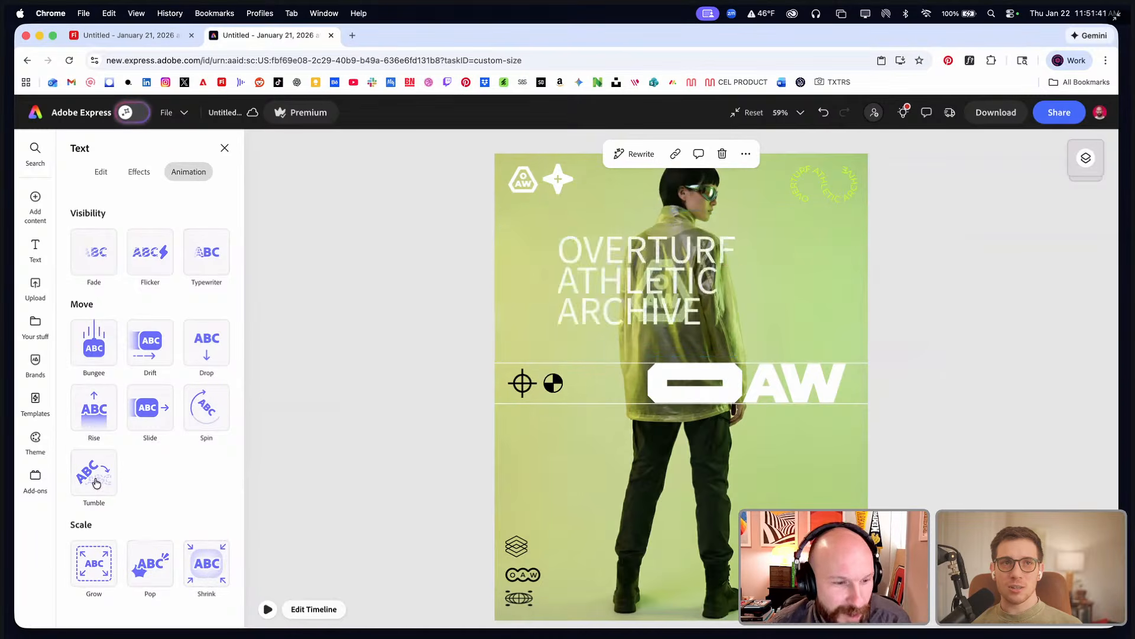
scroll(176, 473, "up", 1)
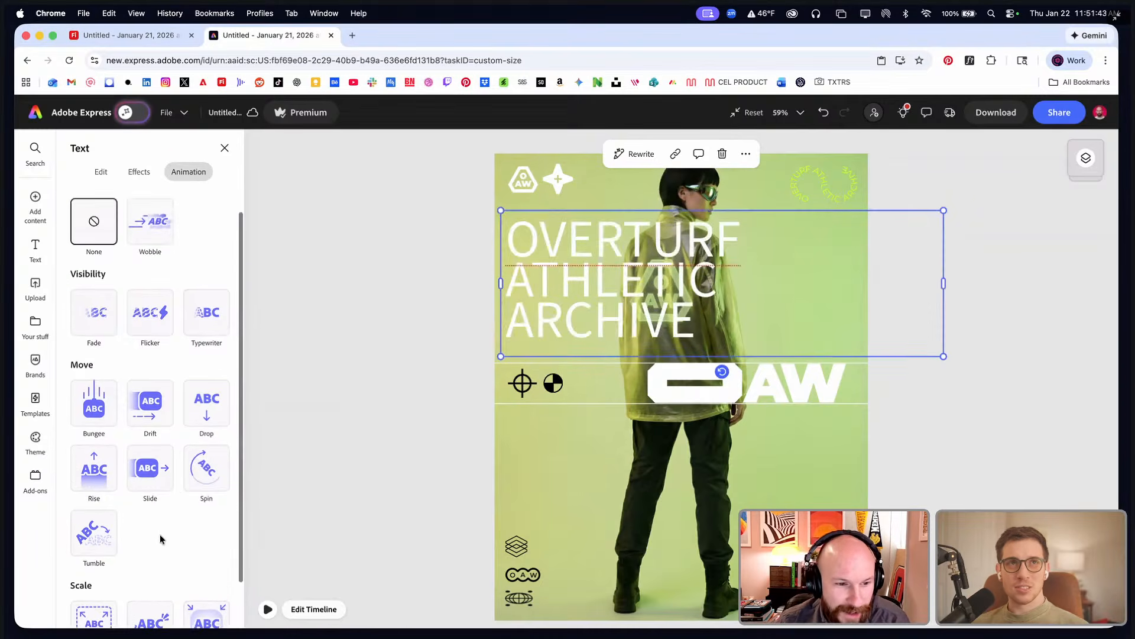
scroll(160, 534, "up", 2)
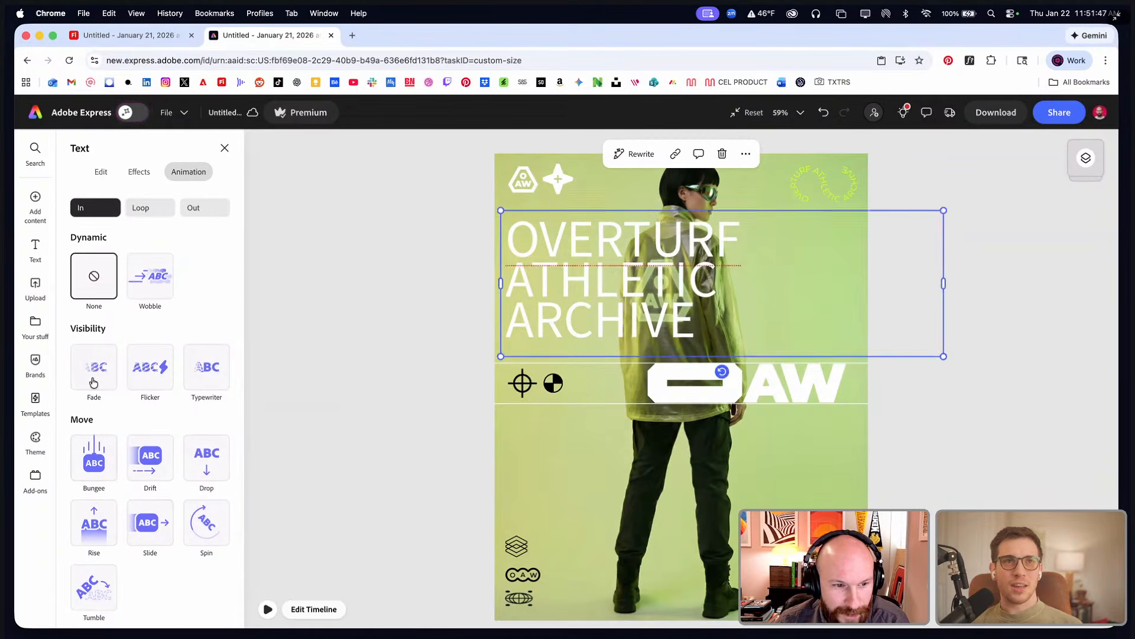
left_click(139, 373)
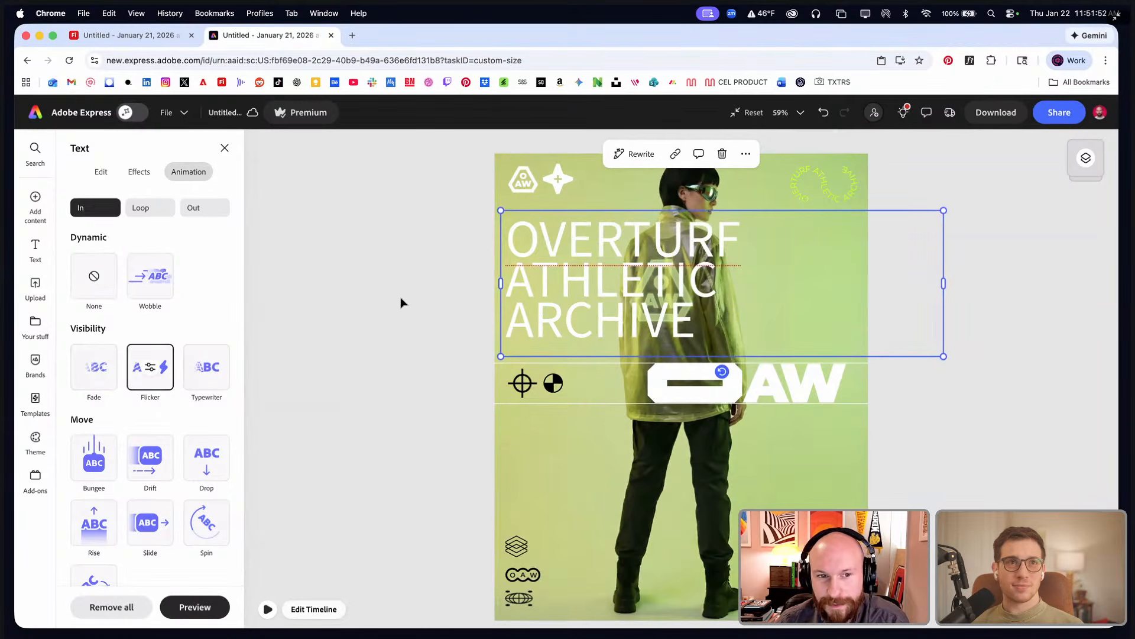
left_click(361, 381)
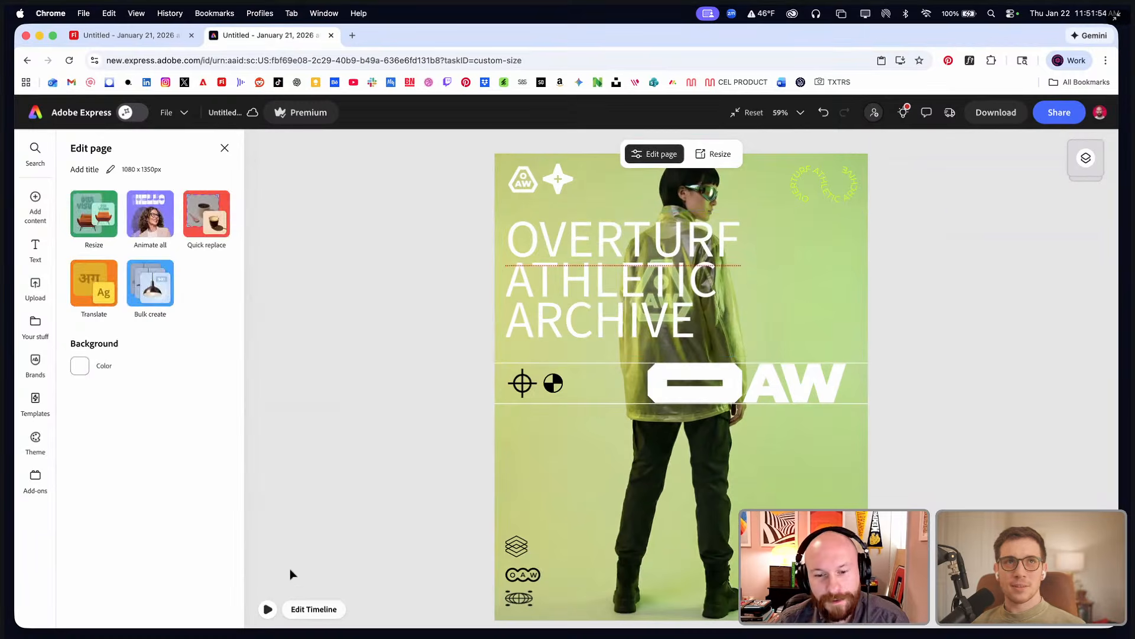
- Play the page animation several times in the timeline to review it with the whole page in view
left_click(315, 612)
scroll(473, 394, "down", 3)
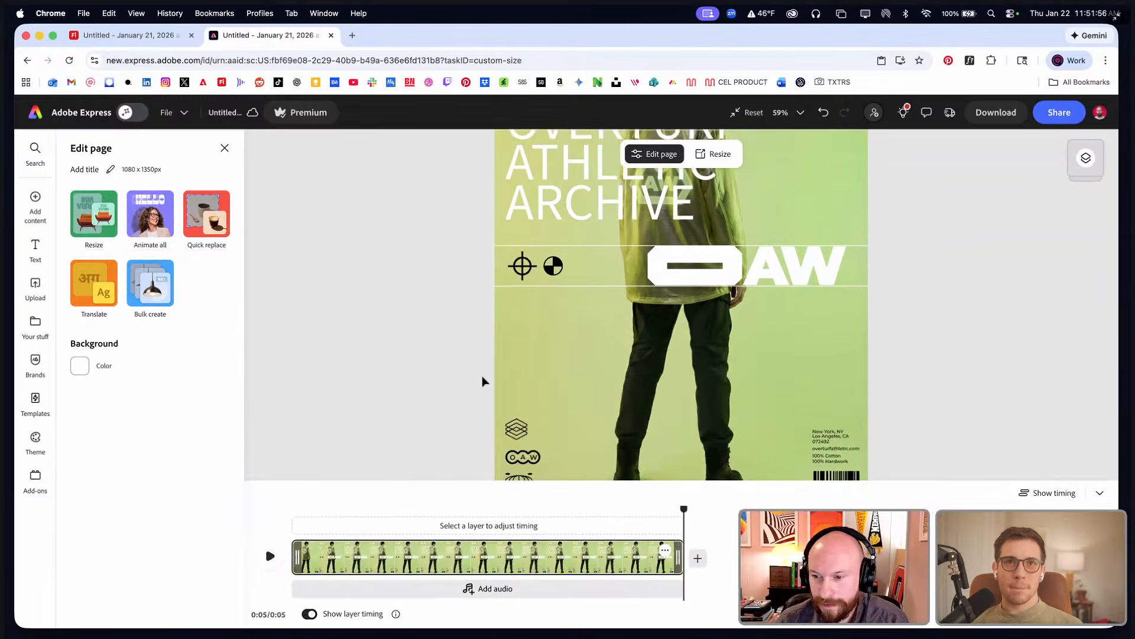
scroll(544, 365, "down", 5)
scroll(538, 370, "up", 1)
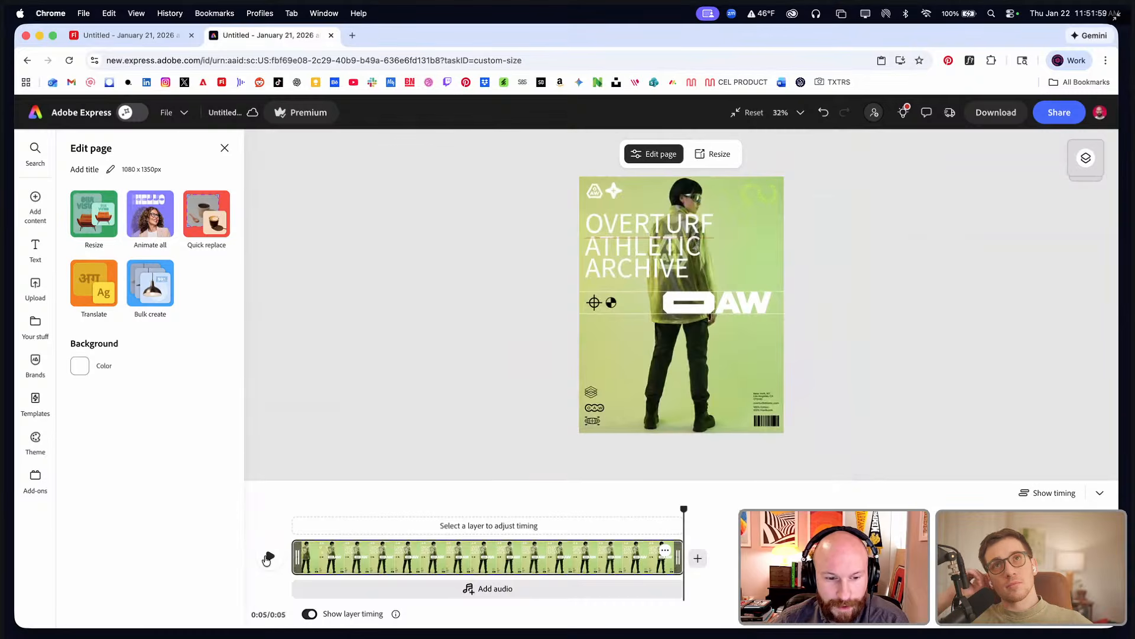
left_click(269, 557)
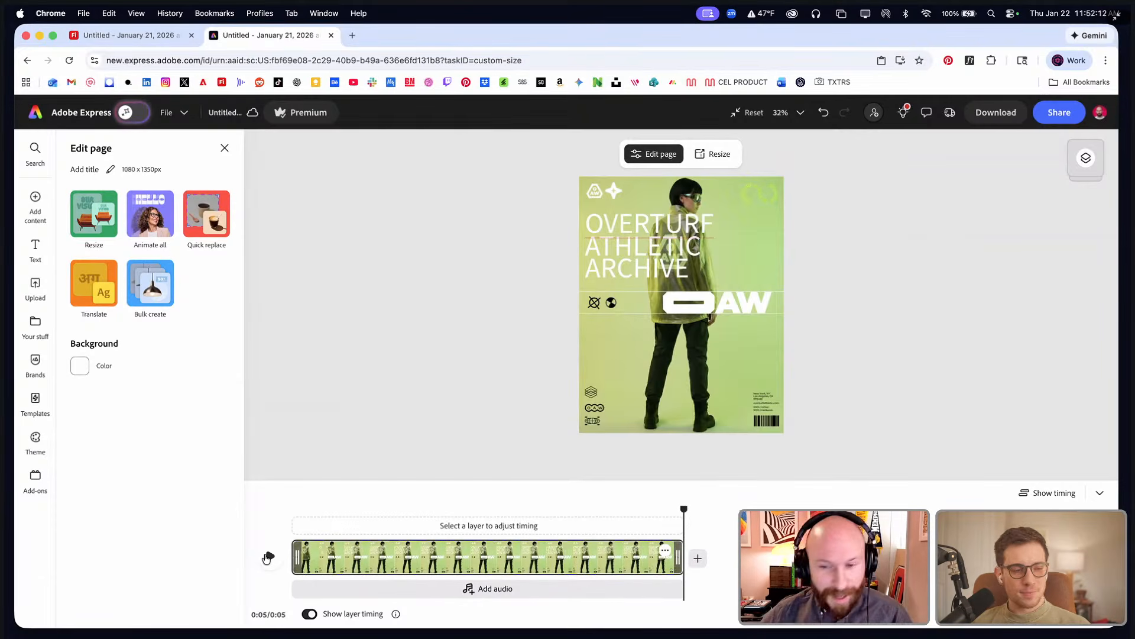
left_click(267, 558)
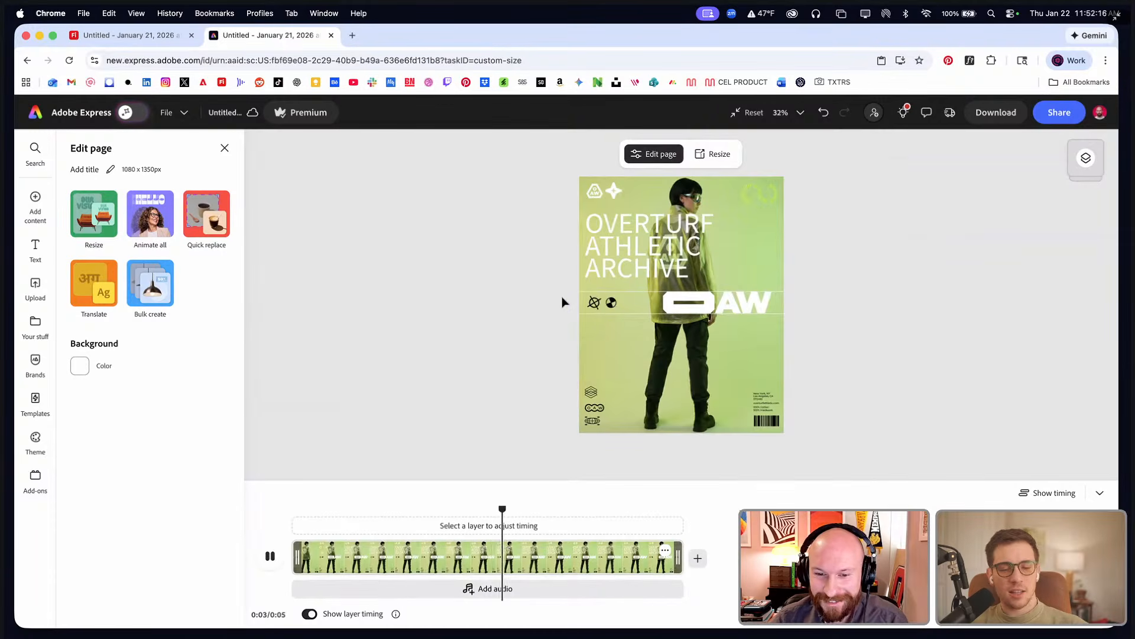
left_click(269, 557)
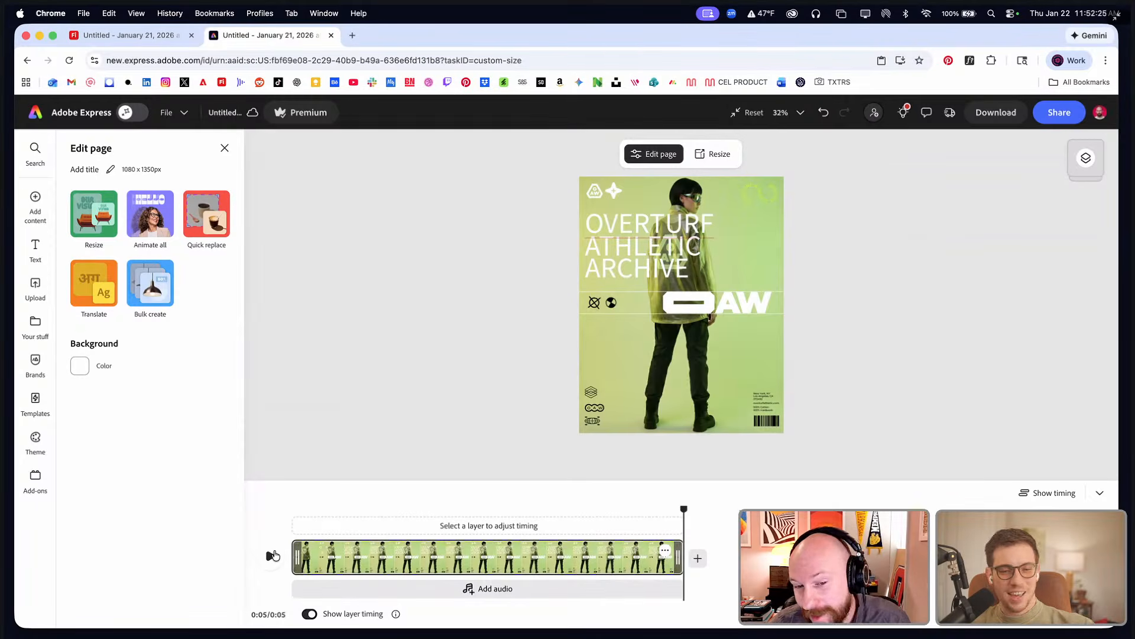
left_click(272, 555)
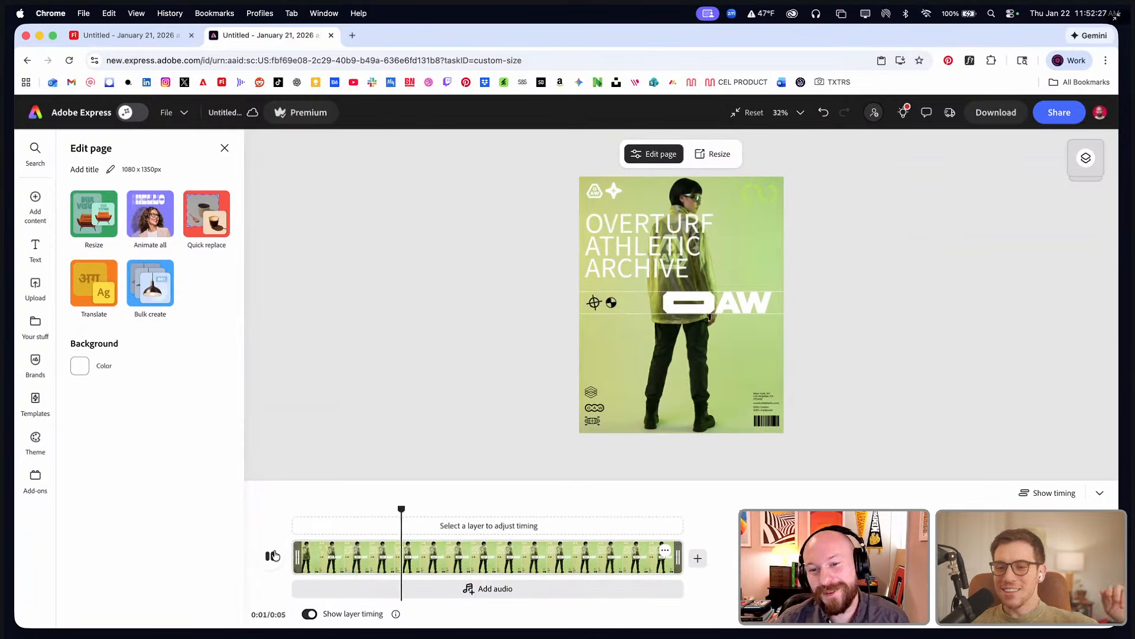
left_click(1100, 493)
- Move the lower divider line, the crosshair and quartered-circle icons and the OAW wordmark together down to the model's knee area
scroll(729, 262, "up", 5)
scroll(762, 280, "down", 2)
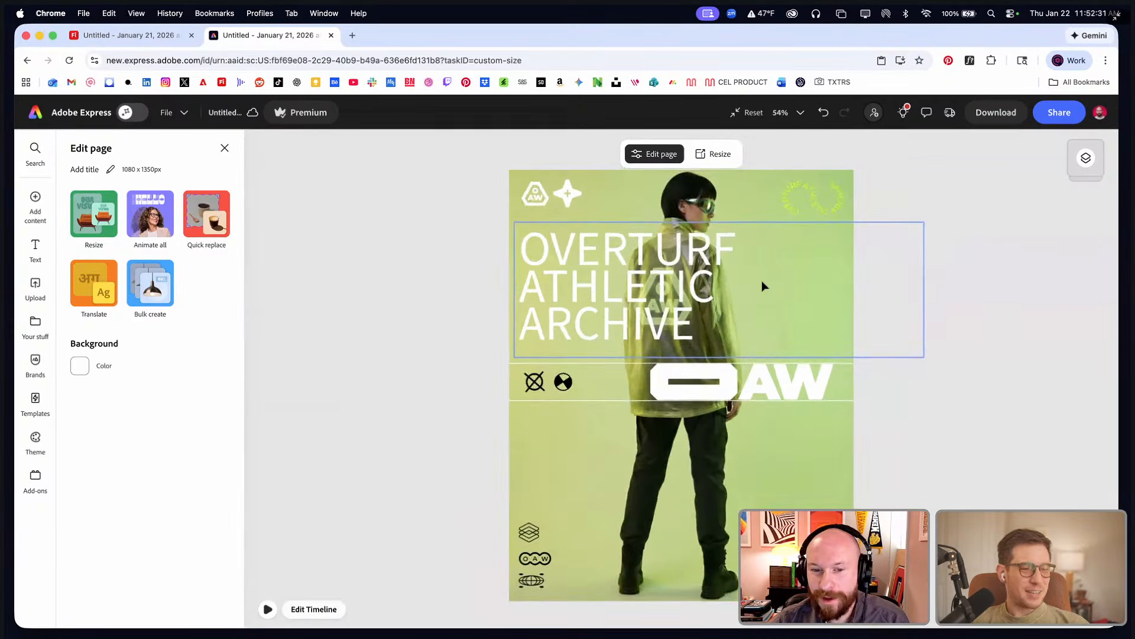
left_click(621, 397)
left_click(565, 382, "shift")
left_click(535, 381, "shift")
left_click(689, 384, "shift")
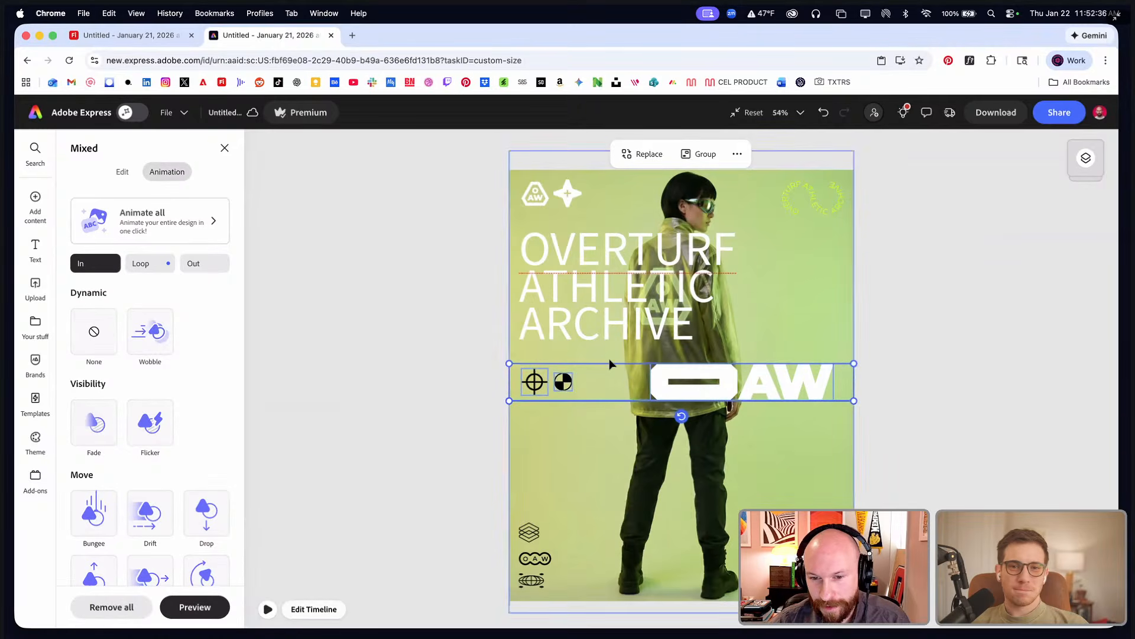
left_click_drag(686, 390, 688, 482)
- Move the upper divider line down to the wordmark's top edge and place the title just above that line
left_click(851, 368)
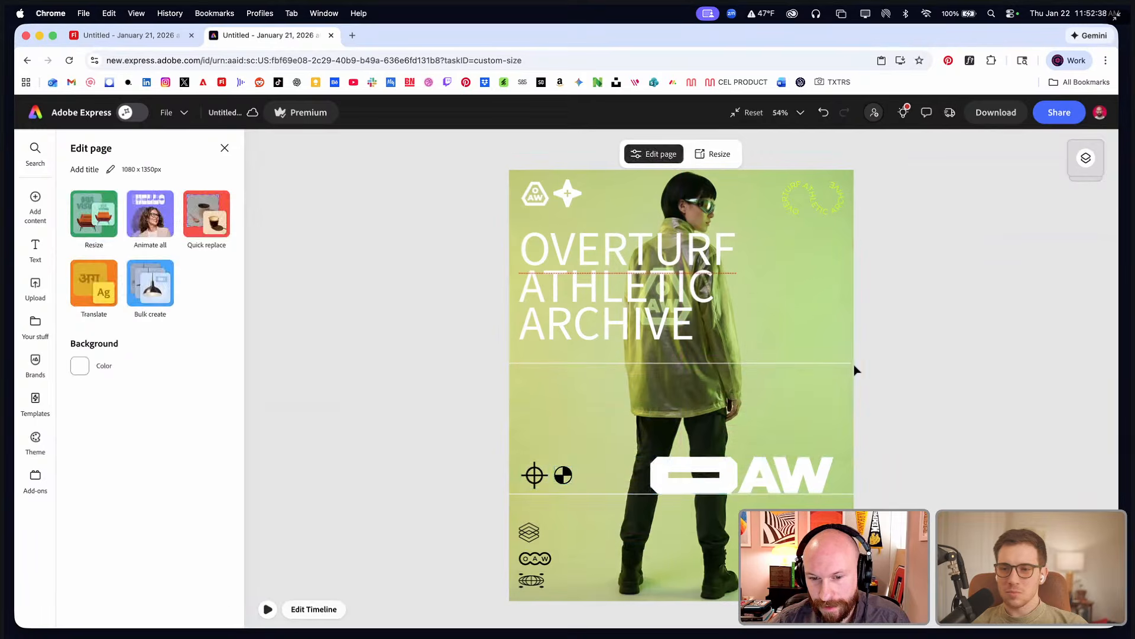
left_click_drag(843, 366, 844, 434)
left_click_drag(844, 456, 844, 456)
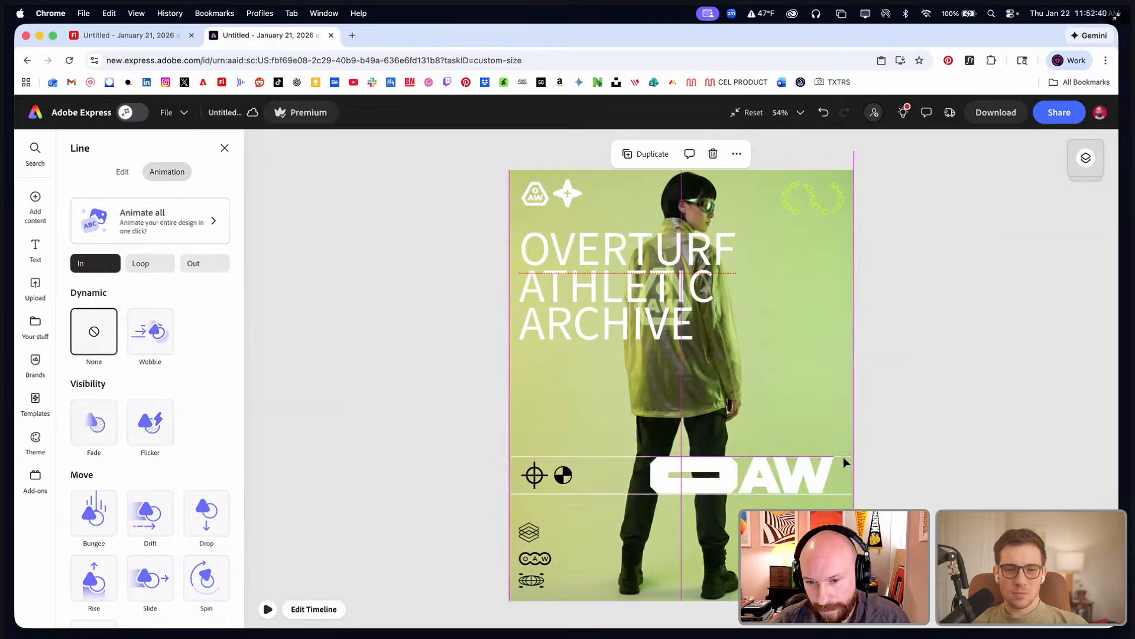
left_click(797, 421)
left_click_drag(639, 307, 639, 400)
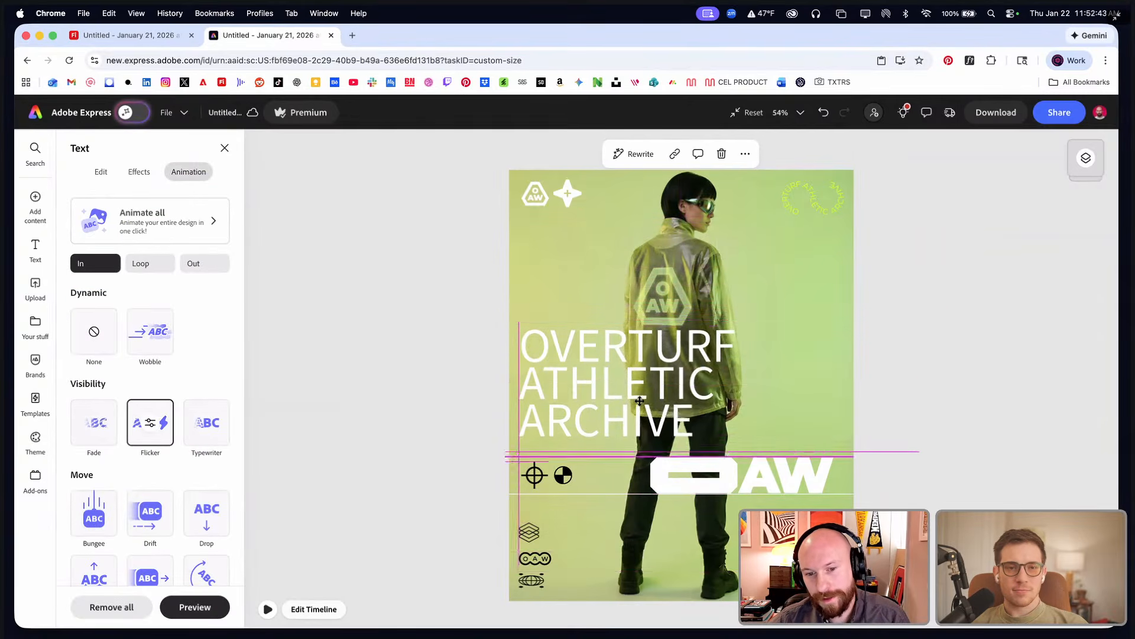
left_click(788, 228)
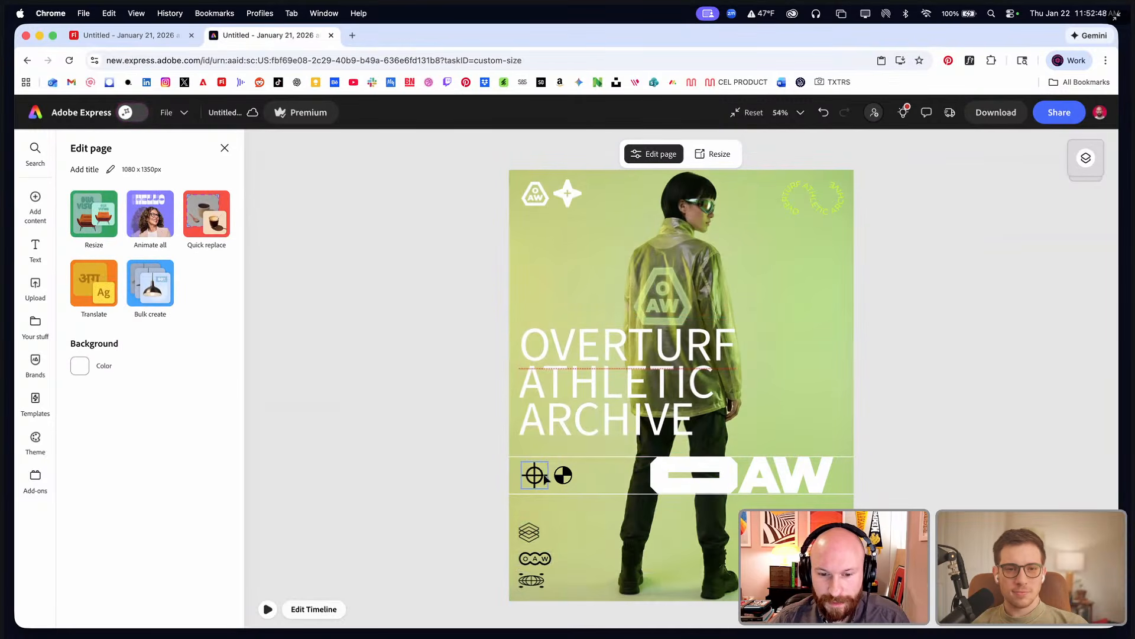
- Duplicate the crosshair and quartered-circle icons and place the copies near the page's right edge, level with the jacket logo
left_click_drag(544, 476, 542, 302)
key("super+z")
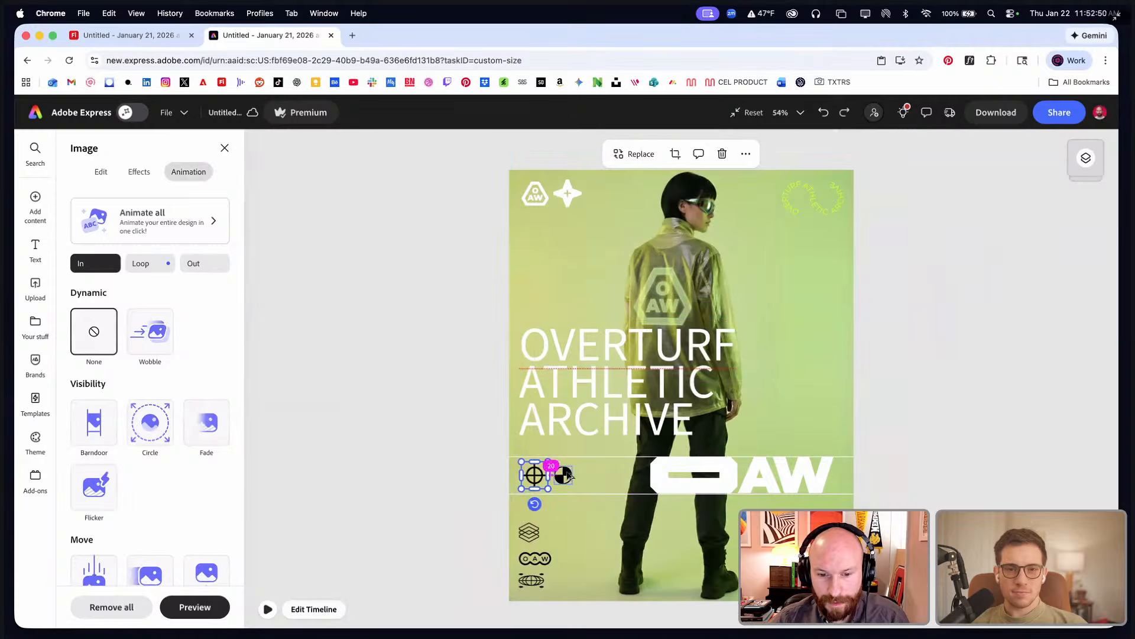
left_click(568, 475, "shift")
left_click_drag(568, 476, 837, 307)
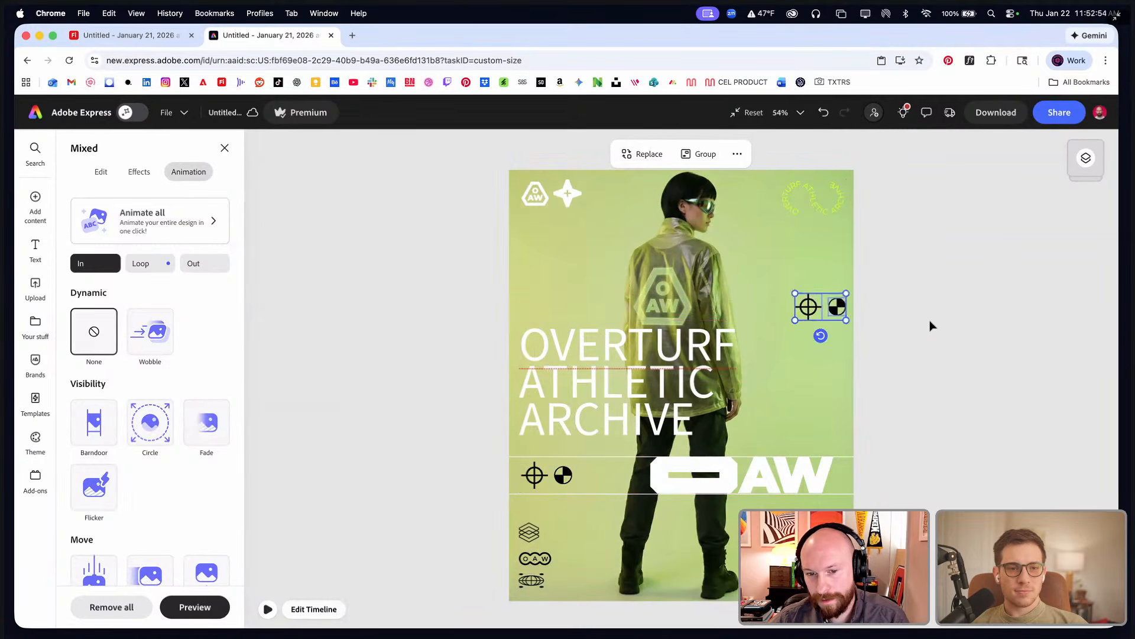
left_click(931, 326)
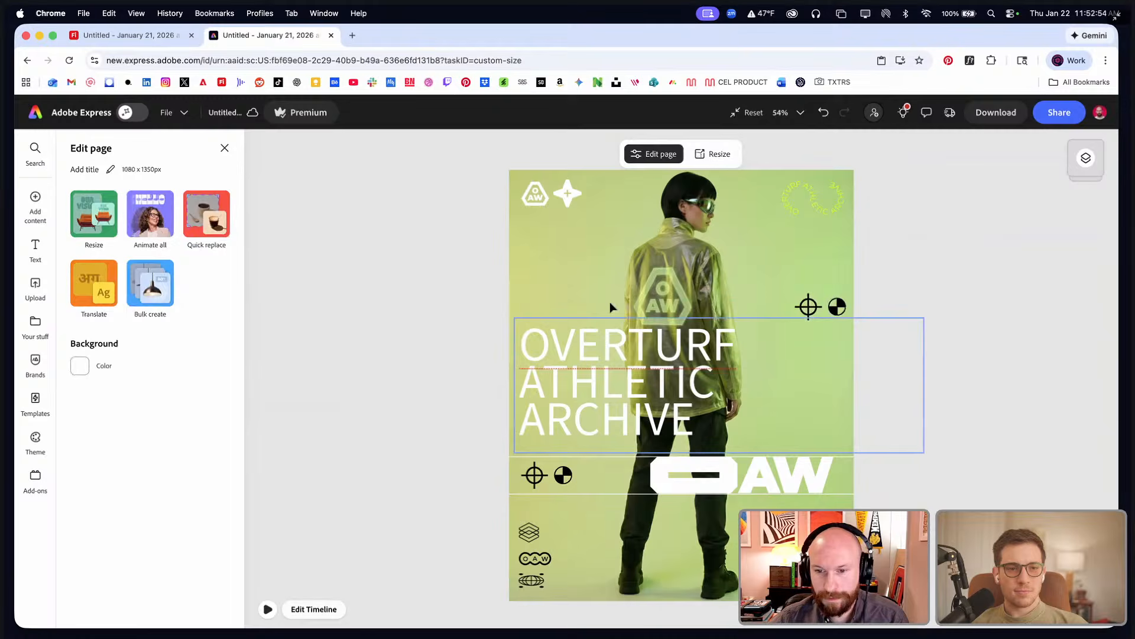
- Play the page animation to review the repositioned title, wordmark and icons with the whole page in view
key("space")
scroll(600, 402, "down", 5)
left_click(270, 609)
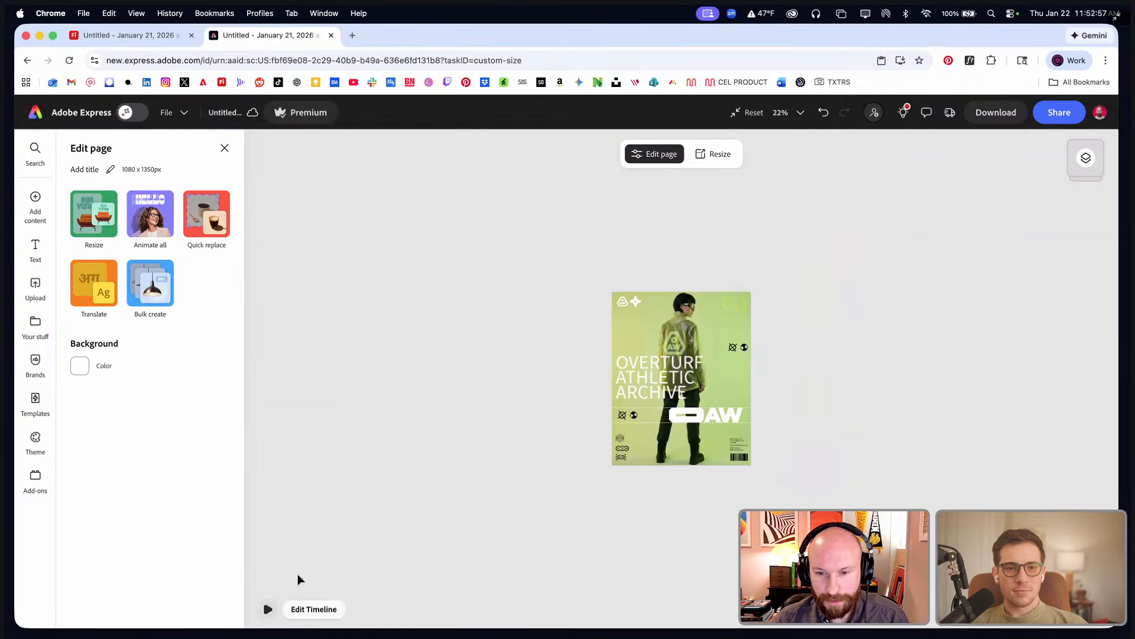
scroll(691, 417, "up", 3)
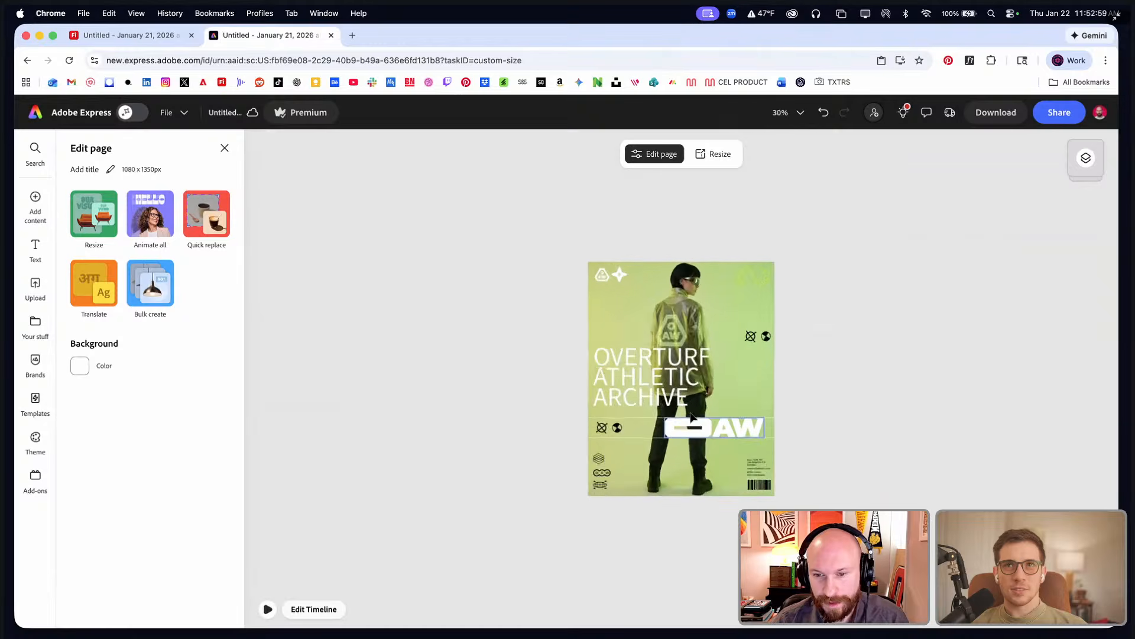
scroll(691, 417, "up", 2)
left_click(268, 612)
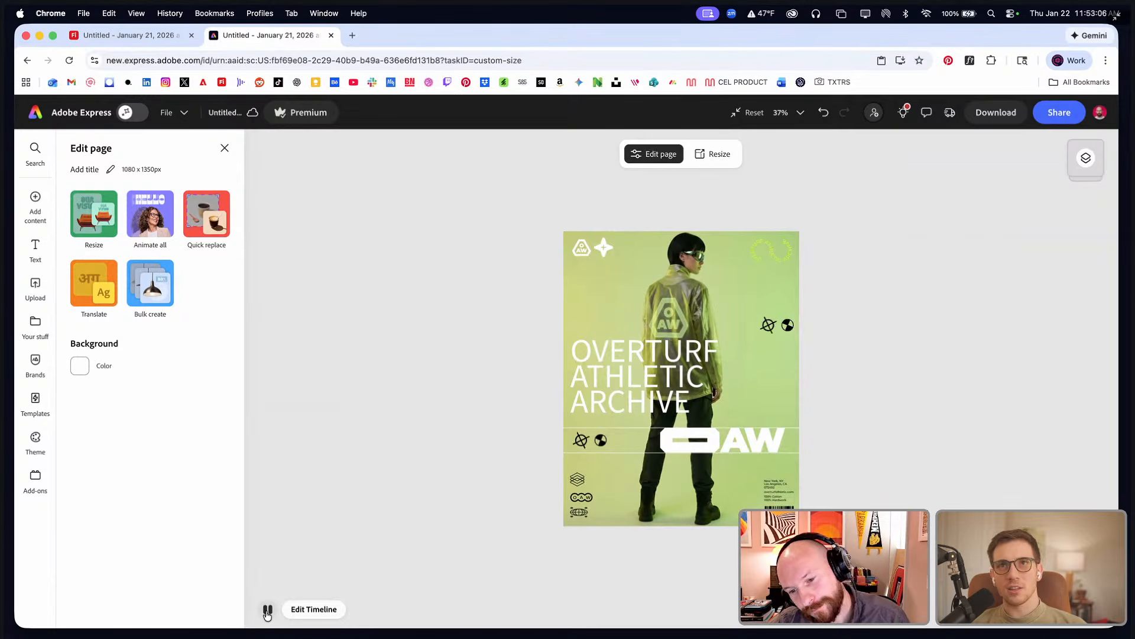
left_click(268, 611)
- Shrink the background photo inside the page to leave a white border, about 31 px wide on both sides
left_click(689, 257)
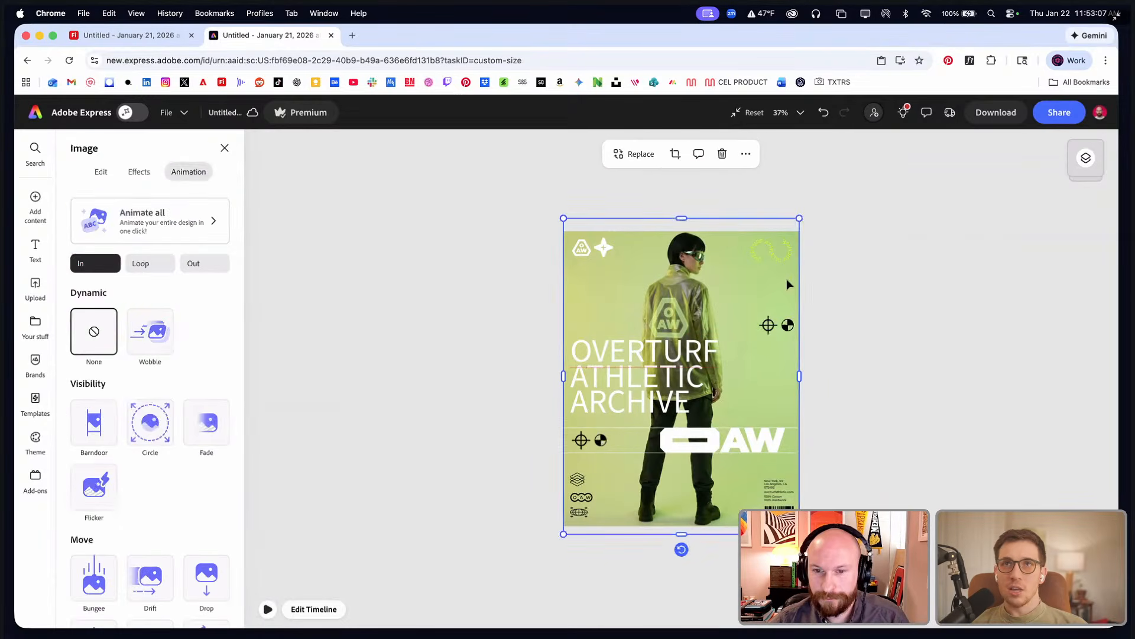
left_click_drag(798, 219, 779, 236)
left_click(889, 277)
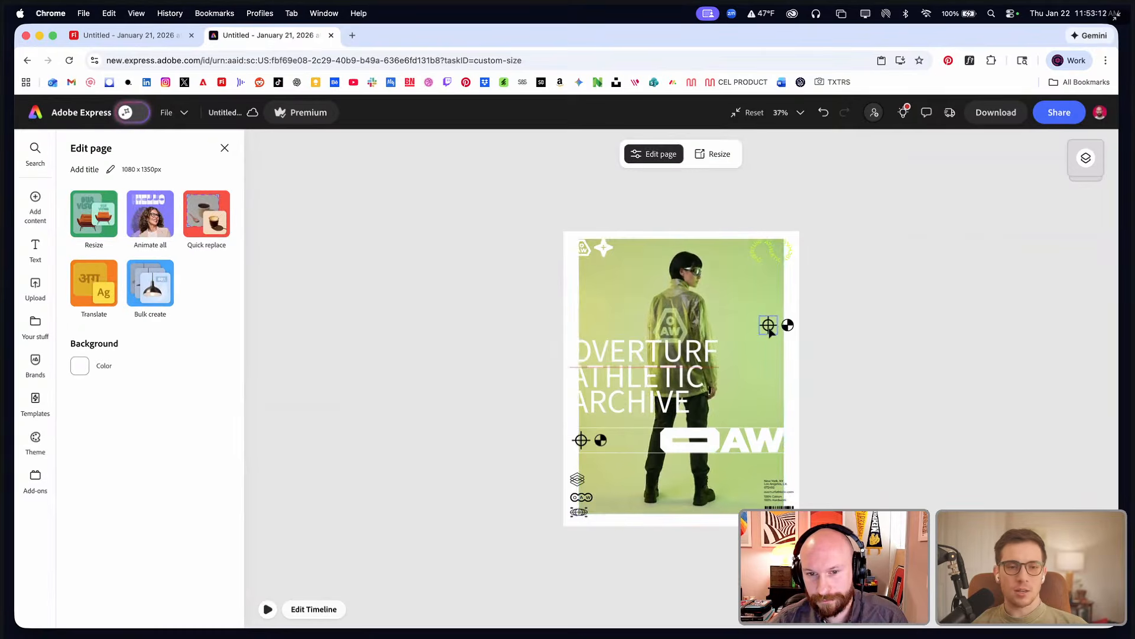
scroll(768, 327, "up", 5)
scroll(768, 327, "down", 3)
left_click(745, 243)
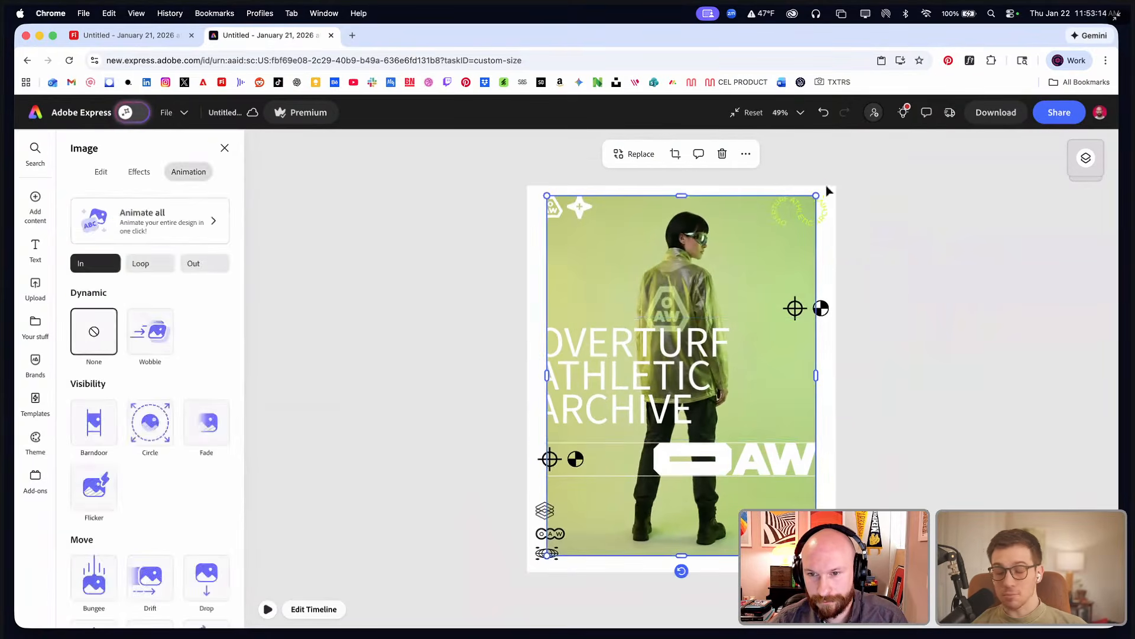
left_click_drag(816, 196, 831, 181)
left_click_drag(682, 181, 682, 190)
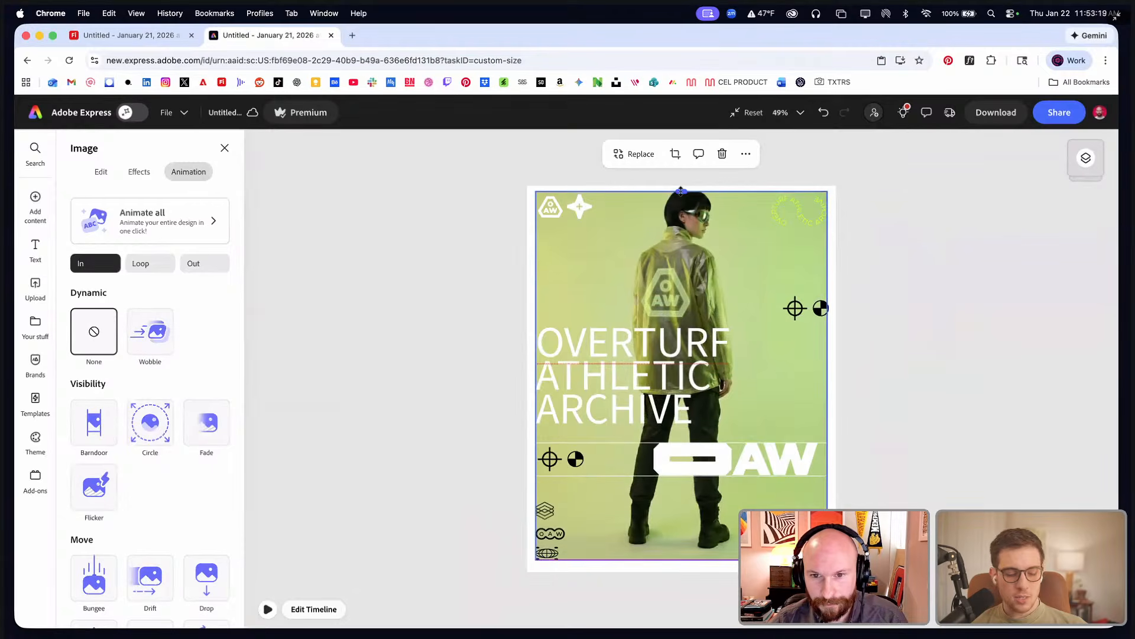
- Enlarge the photo inside its crop frame and reposition it so the model's head sits near the top and the legs crop below the knees
double_click(687, 242)
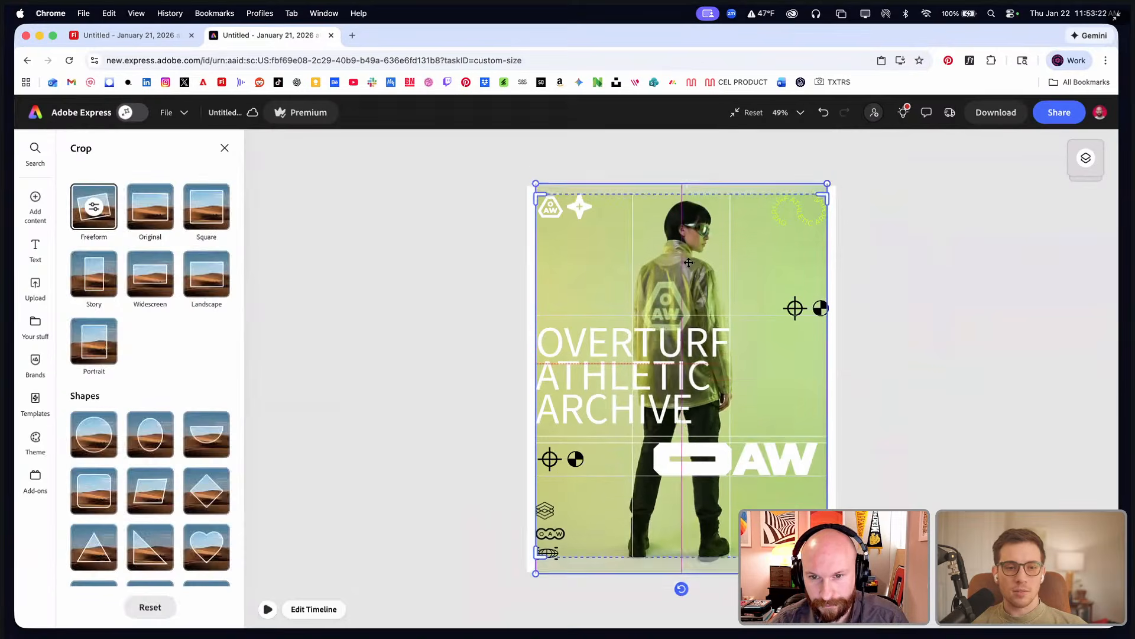
left_click(827, 183)
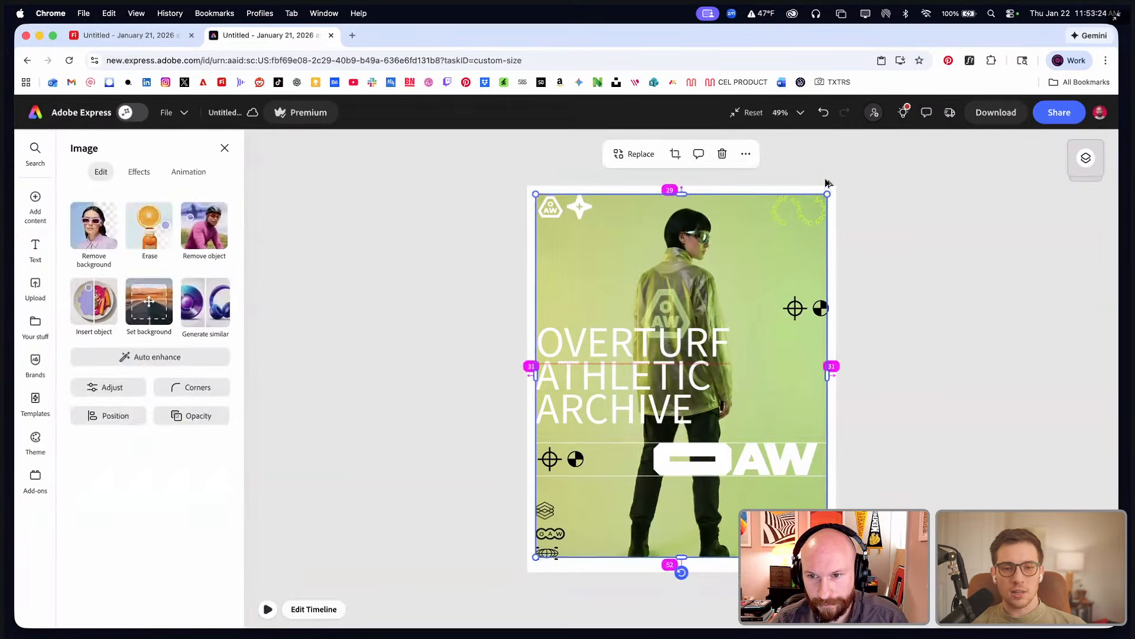
double_click(731, 248)
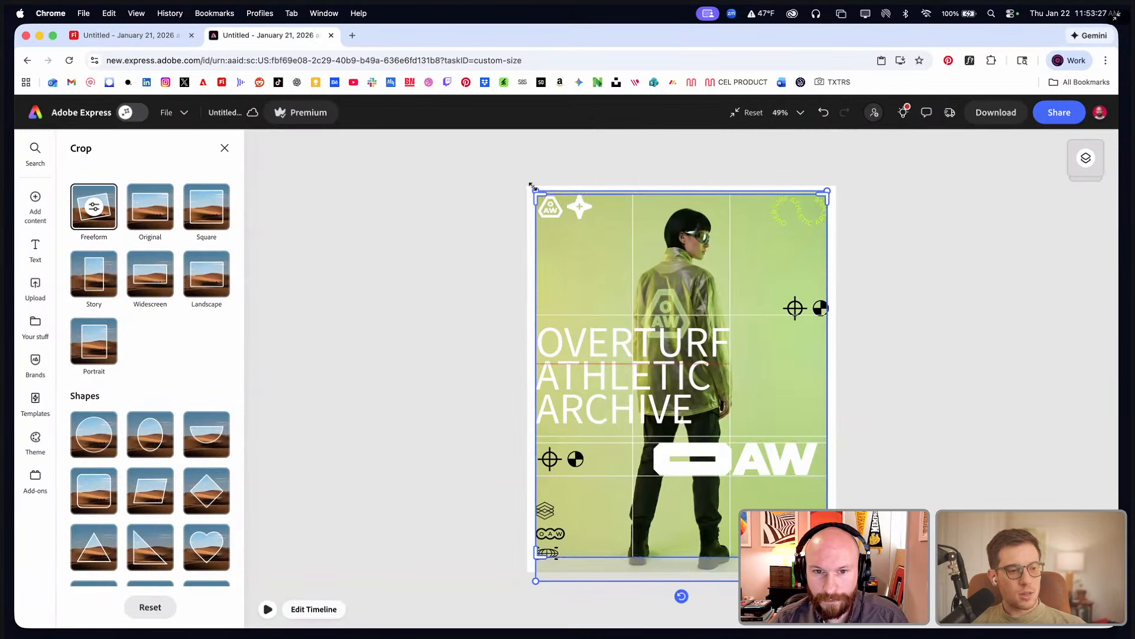
mouse_move(511, 168)
left_mouse_down()
mouse_move(469, 139)
mouse_move(509, 173)
left_mouse_up()
left_click_drag(722, 241, 722, 293)
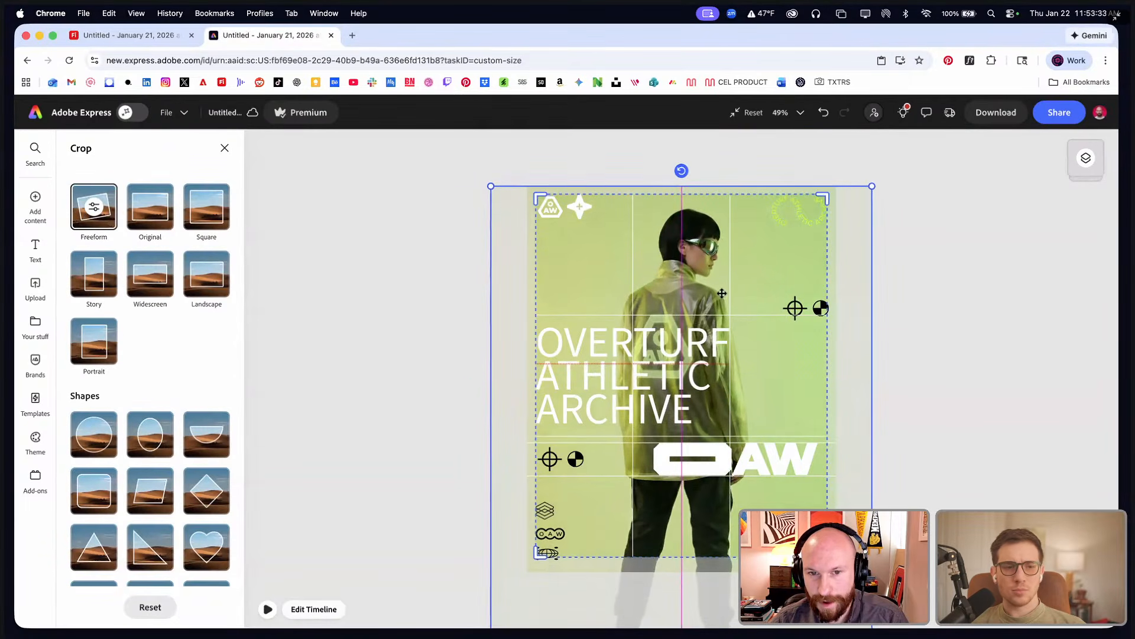
left_click(967, 288)
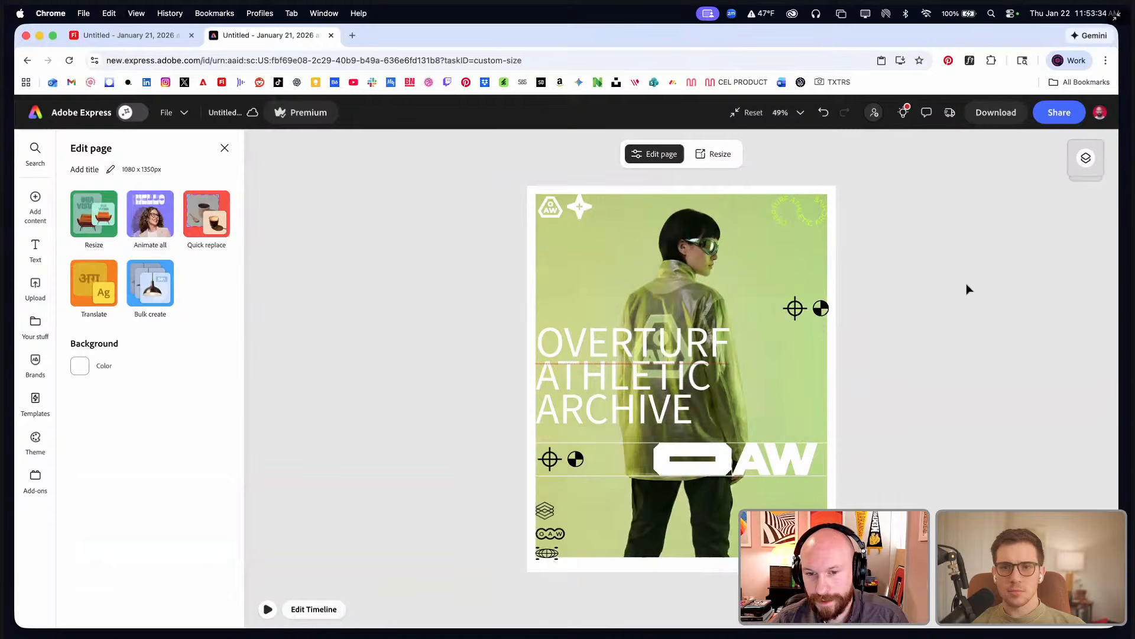
- Move the upper logos, the wavy green text, the upper crosshair and quartered-circle pair and the title inward from the photo's edges
left_click(581, 210)
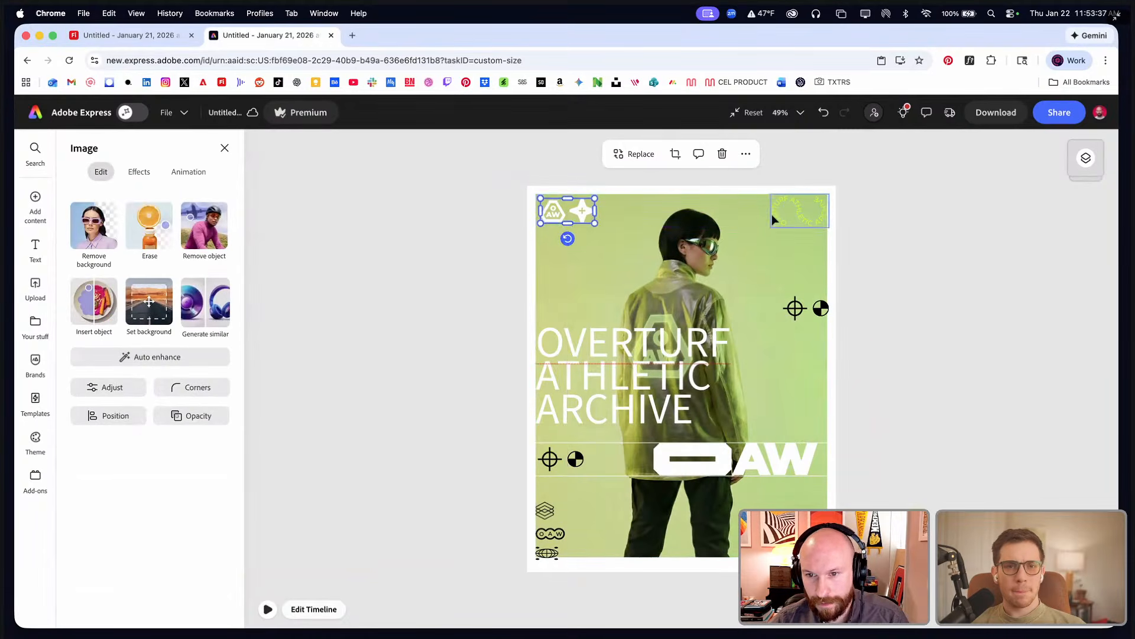
left_click_drag(772, 218, 765, 224)
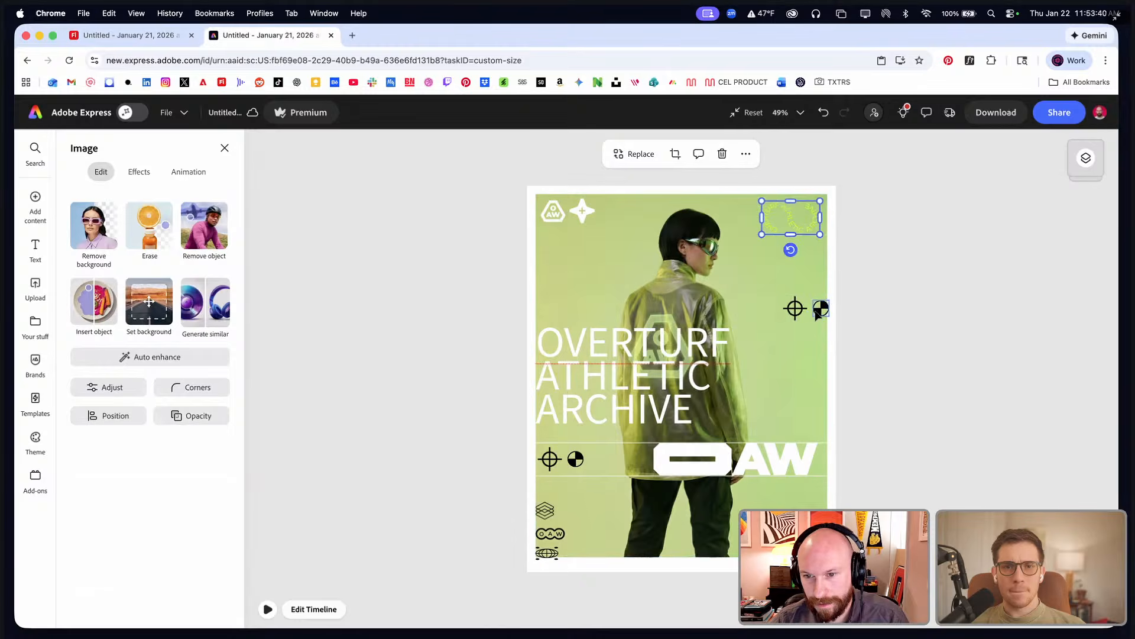
left_click(819, 312)
left_click(794, 309, "shift")
left_click_drag(794, 309, 785, 309)
left_click_drag(568, 375, 583, 380)
- Move the three stacked icons and the address text with the barcode inward from the photo's lower corners
left_click(542, 528)
left_click(545, 510, "shift")
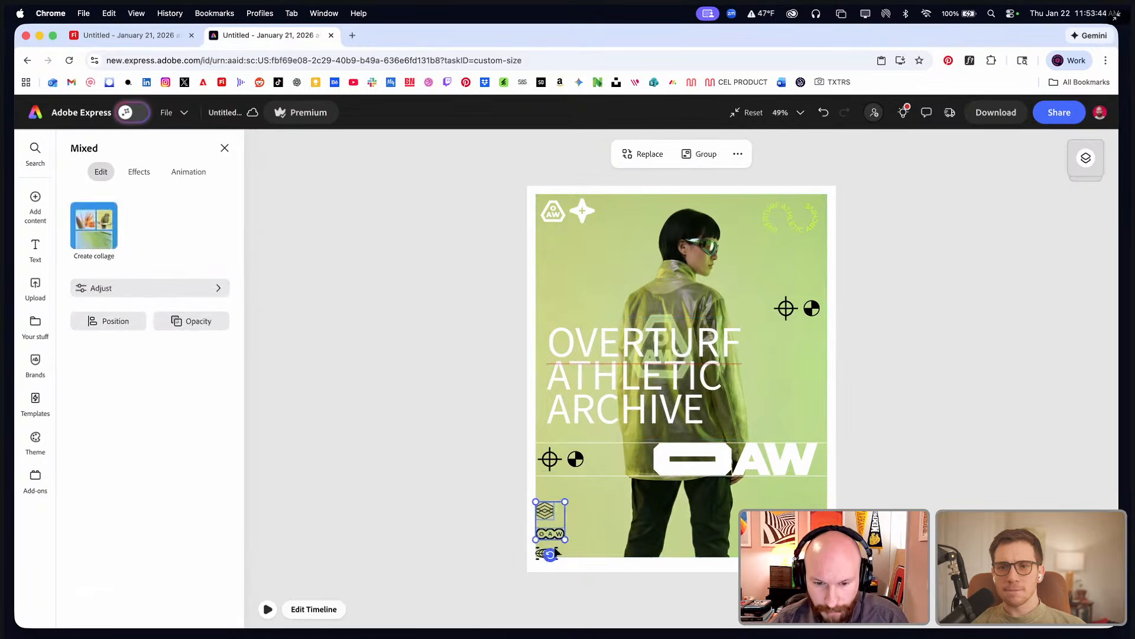
left_click(537, 557, "shift")
left_click_drag(537, 557, 542, 548)
left_click(807, 519)
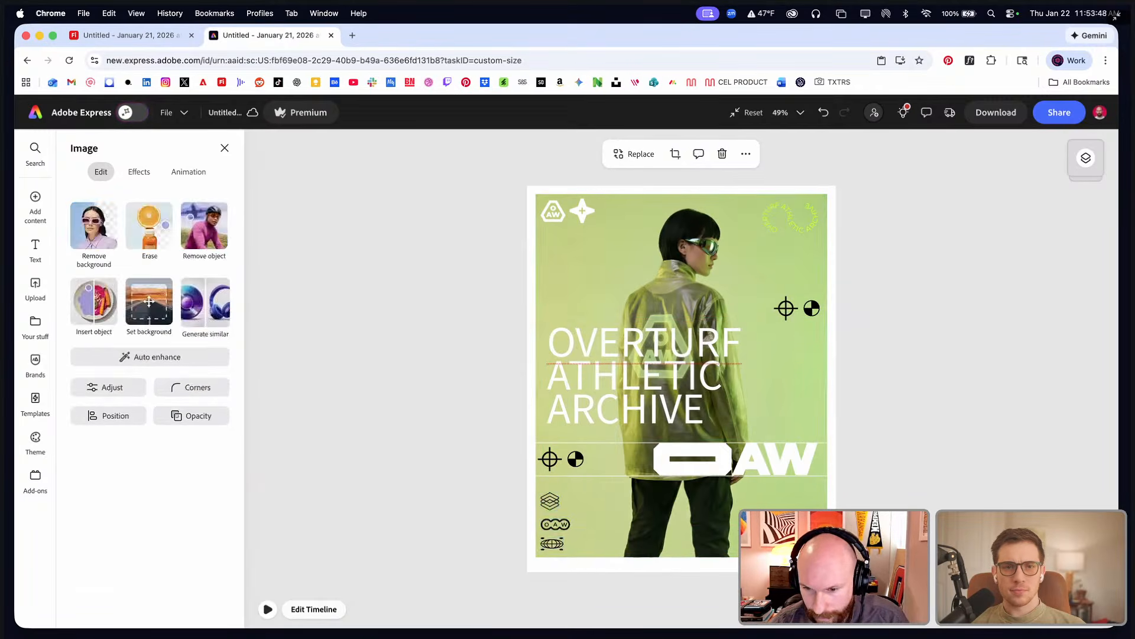
left_click(807, 543, "shift")
left_click_drag(806, 543, 802, 535)
left_click(843, 412)
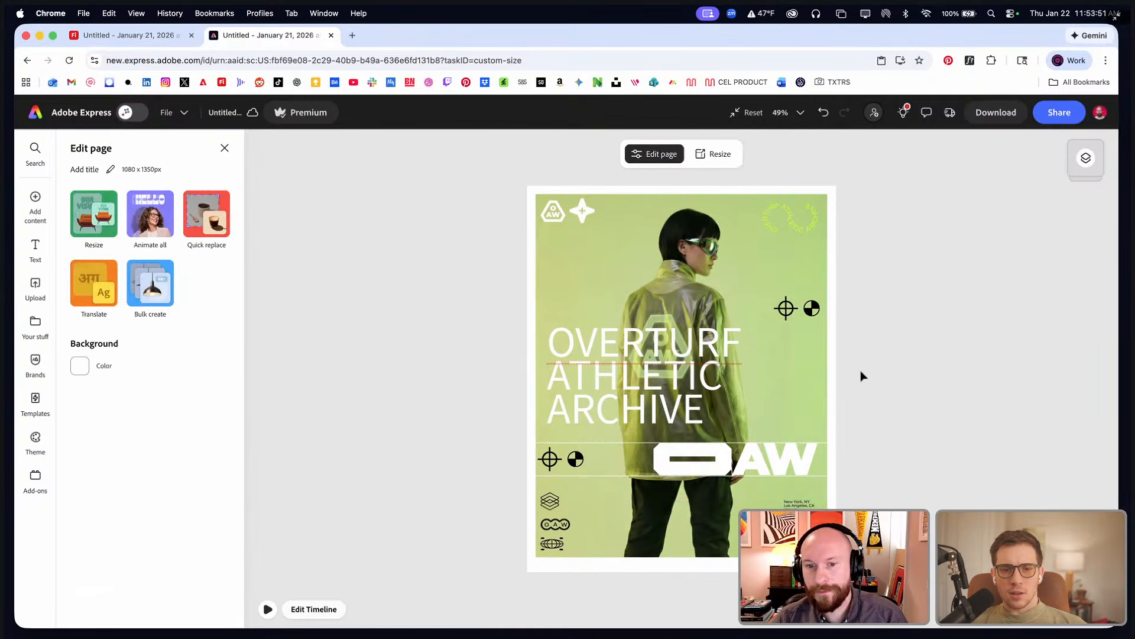
- Play the page animation again to review the bordered layout with the enlarged photo
left_click(266, 609)
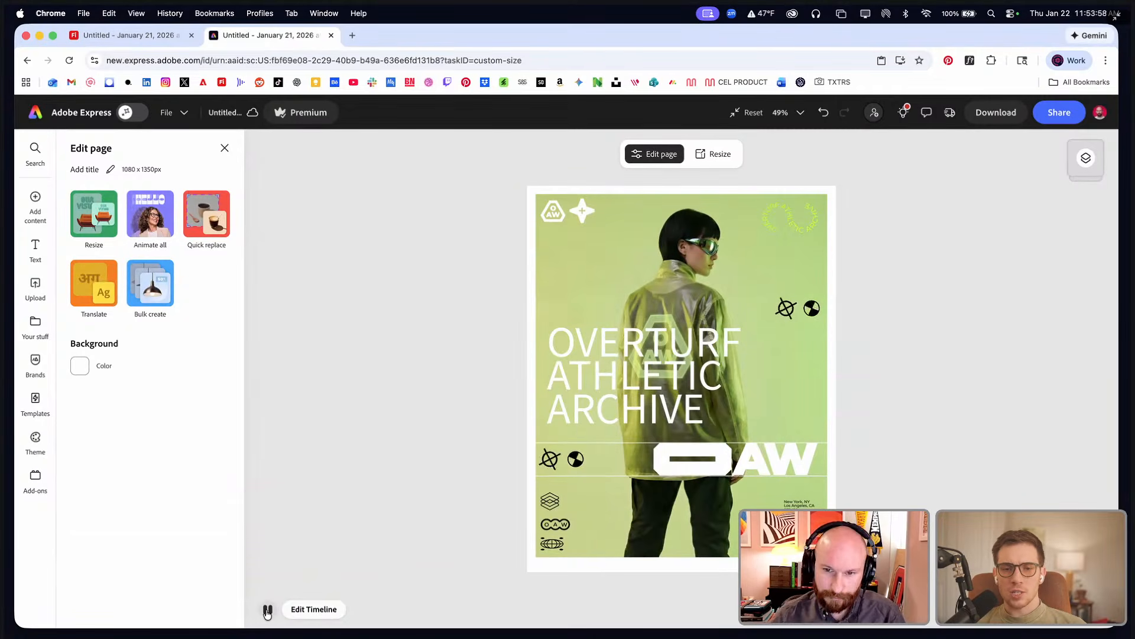
left_click(268, 610)
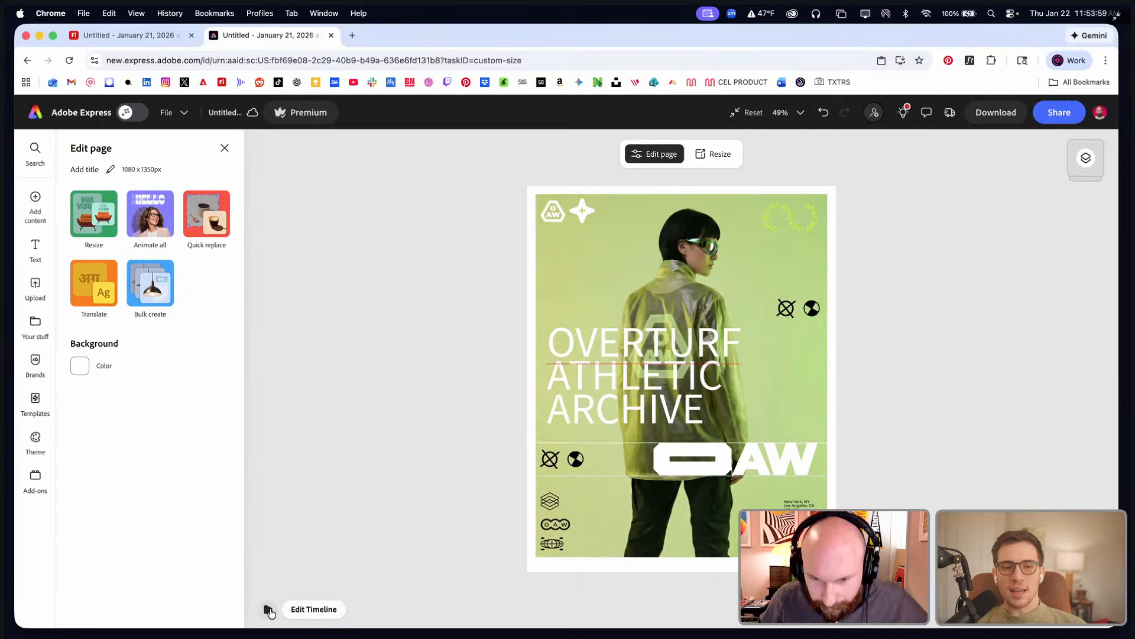
left_click(268, 611)
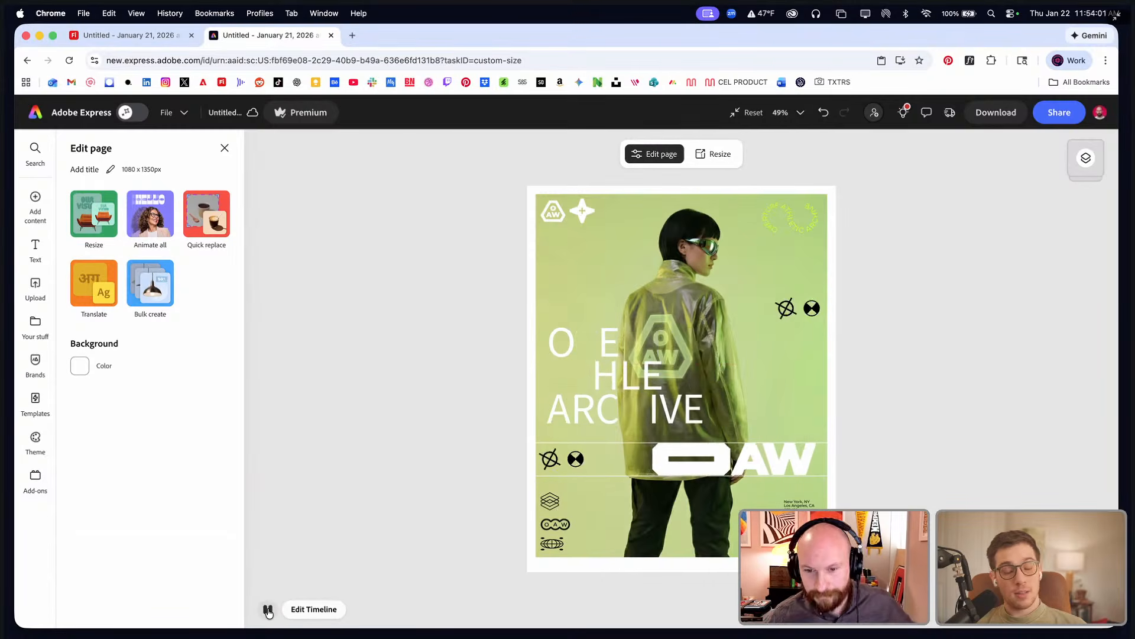
left_click(267, 610)
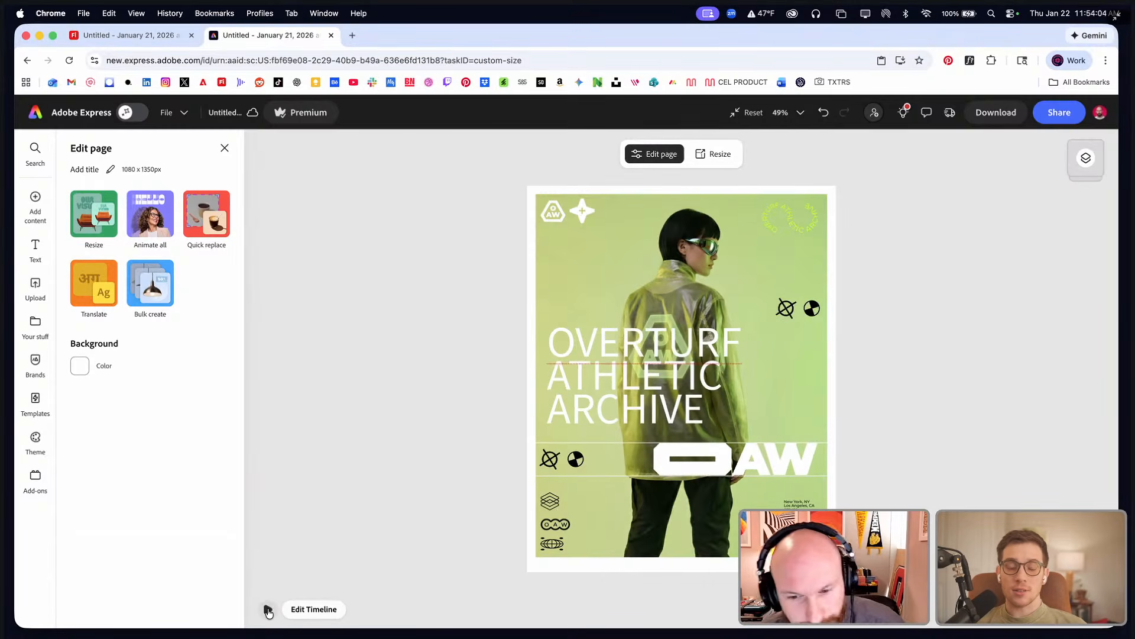
left_click(267, 610)
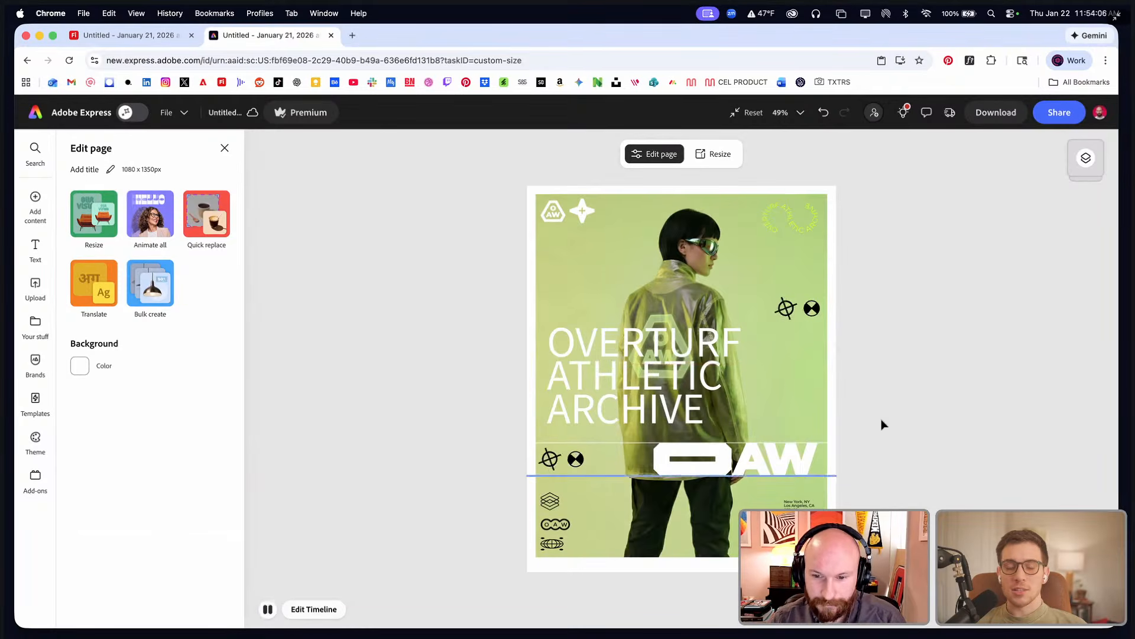
- Make a short vertical line from a divider copy between the two dividers at the OAW wordmark's left edge, and duplicate it to the right edge
left_click(624, 462)
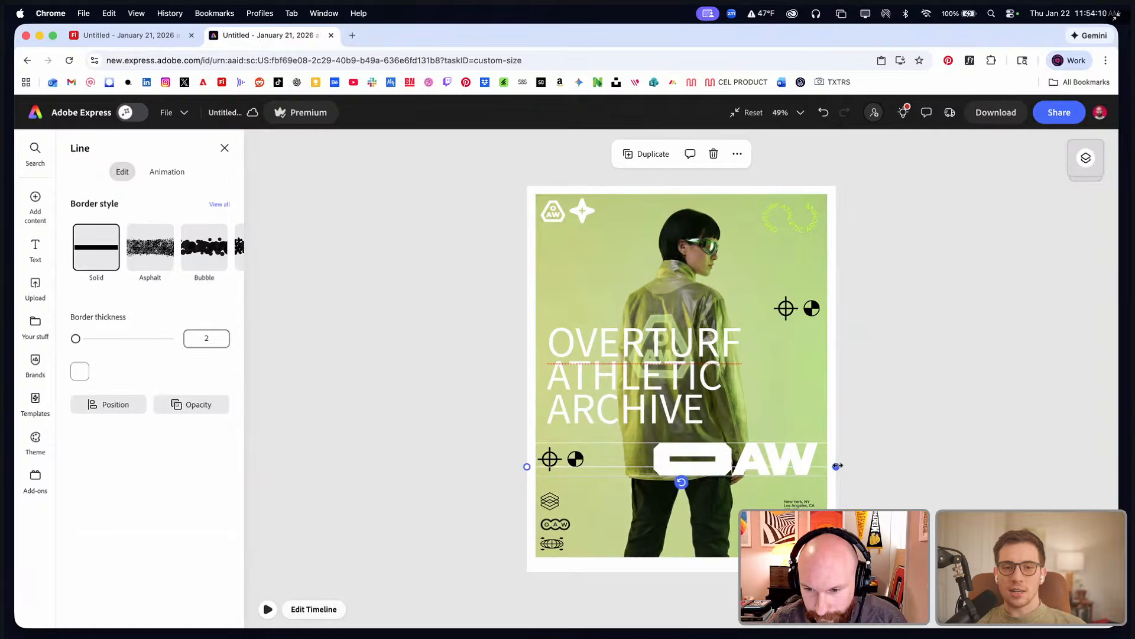
left_click_drag(837, 465, 660, 478)
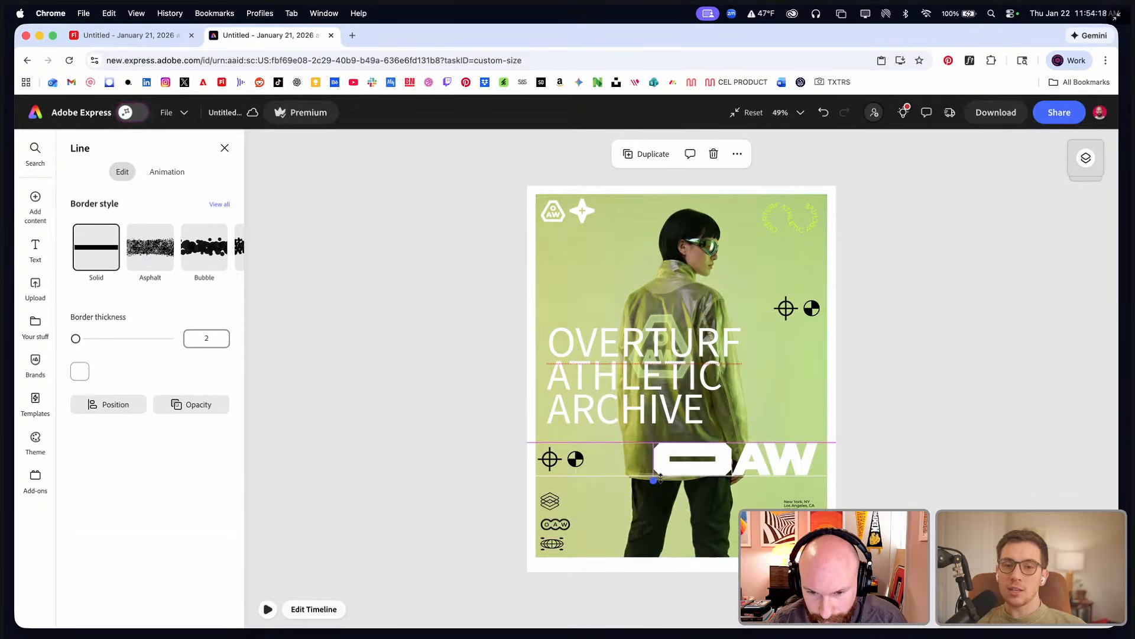
scroll(662, 477, "up", 10)
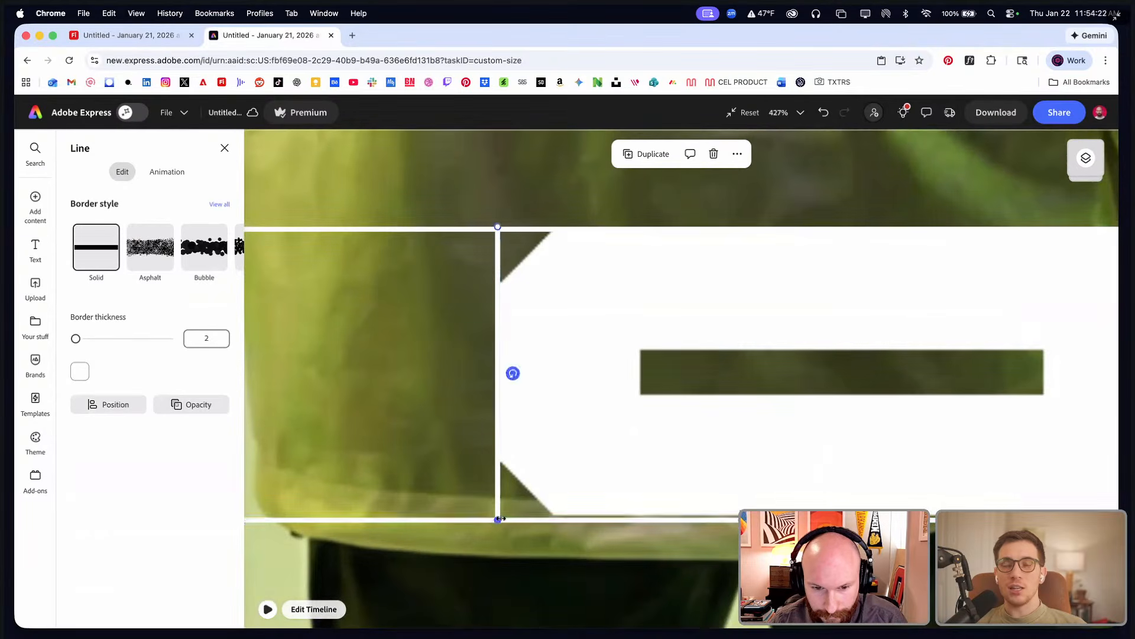
scroll(538, 468, "down", 5)
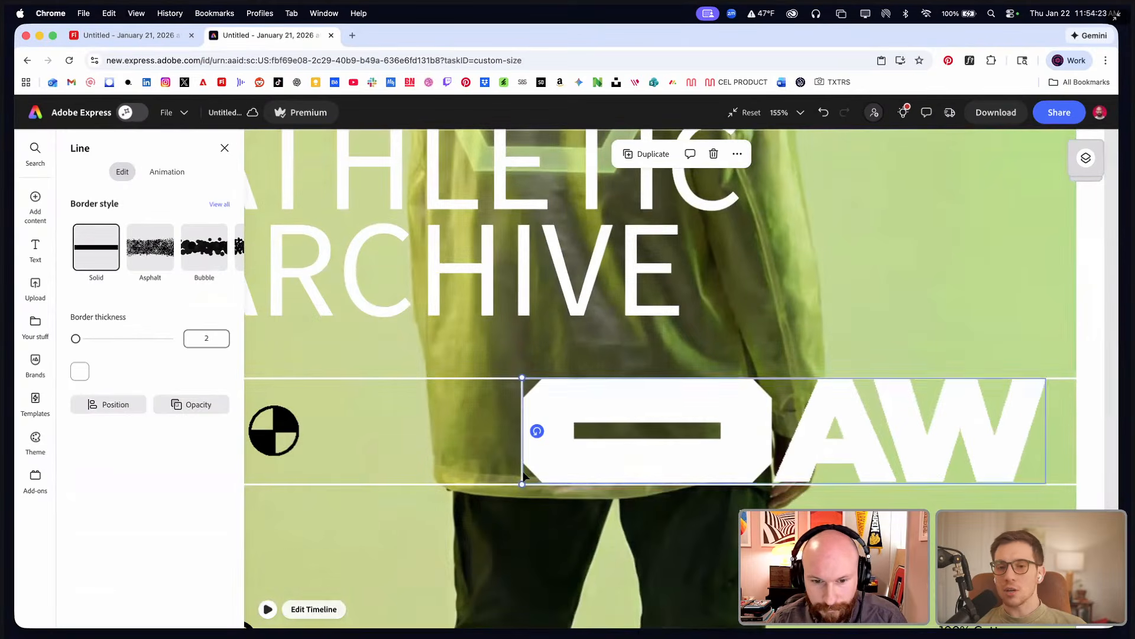
left_click_drag(534, 431, 1042, 456)
- Set the border thickness of both vertical lines beside the OAW wordmark to 3
left_click(522, 479, "shift")
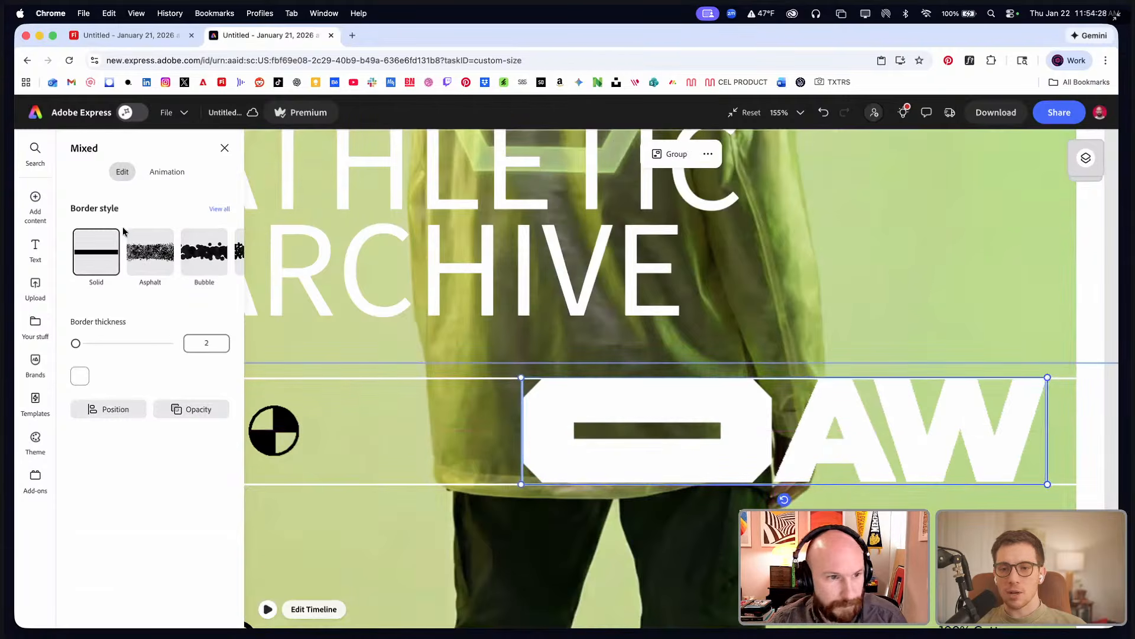
left_click(194, 344)
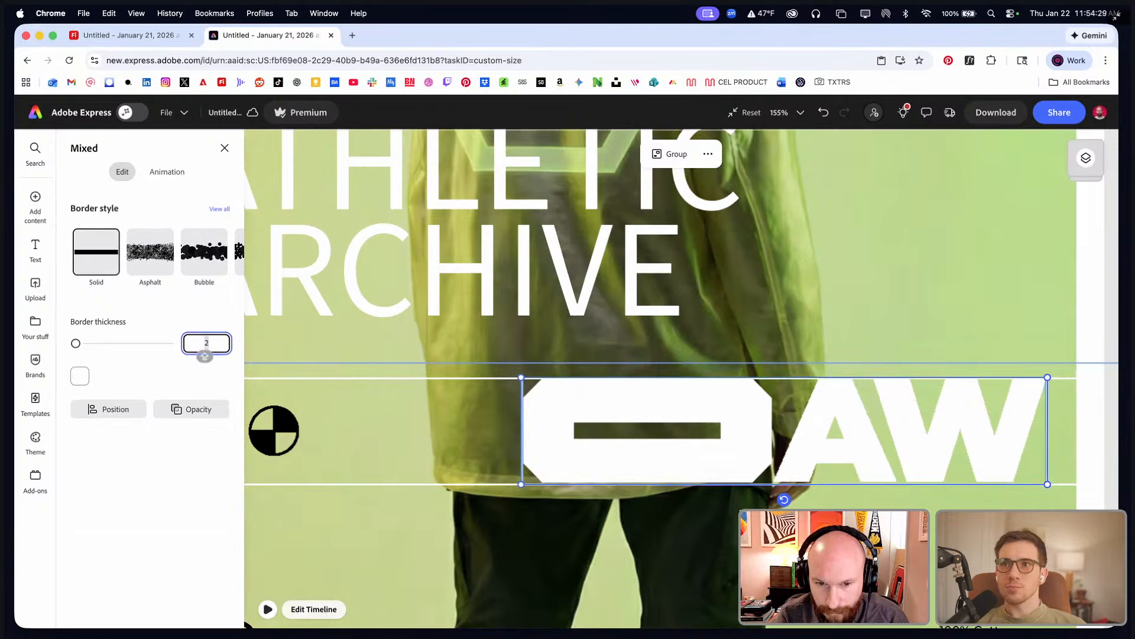
type("3")
left_click(827, 249)
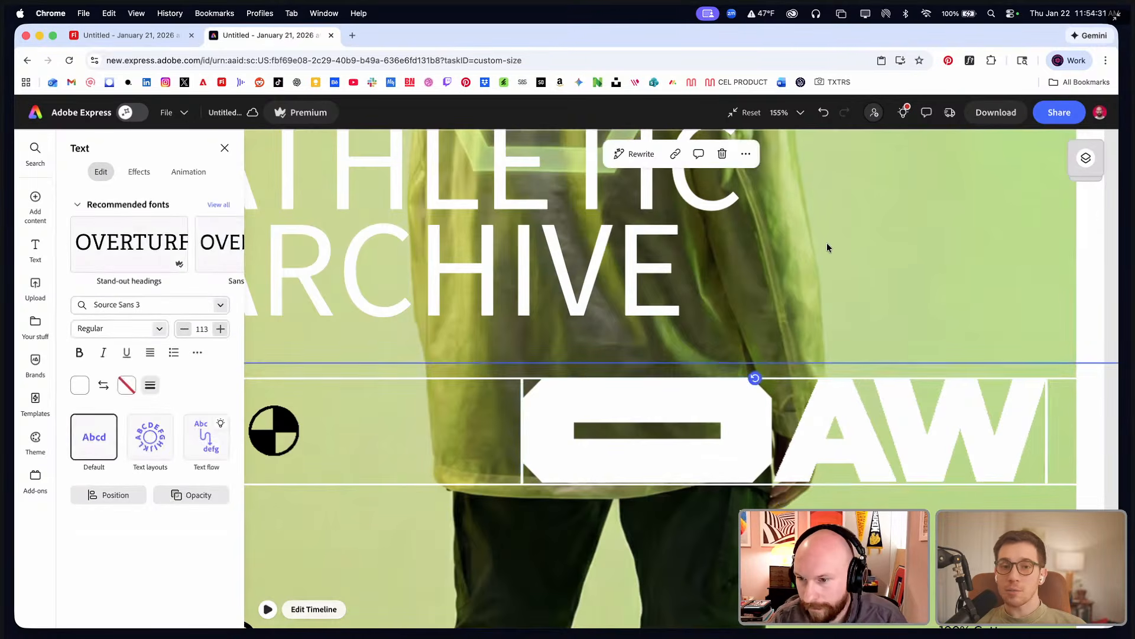
- Scale down the crosshair and quartered-circle icons between the divider lines and center them vertically in the band
scroll(828, 247, "down", 10)
scroll(827, 247, "up", 3)
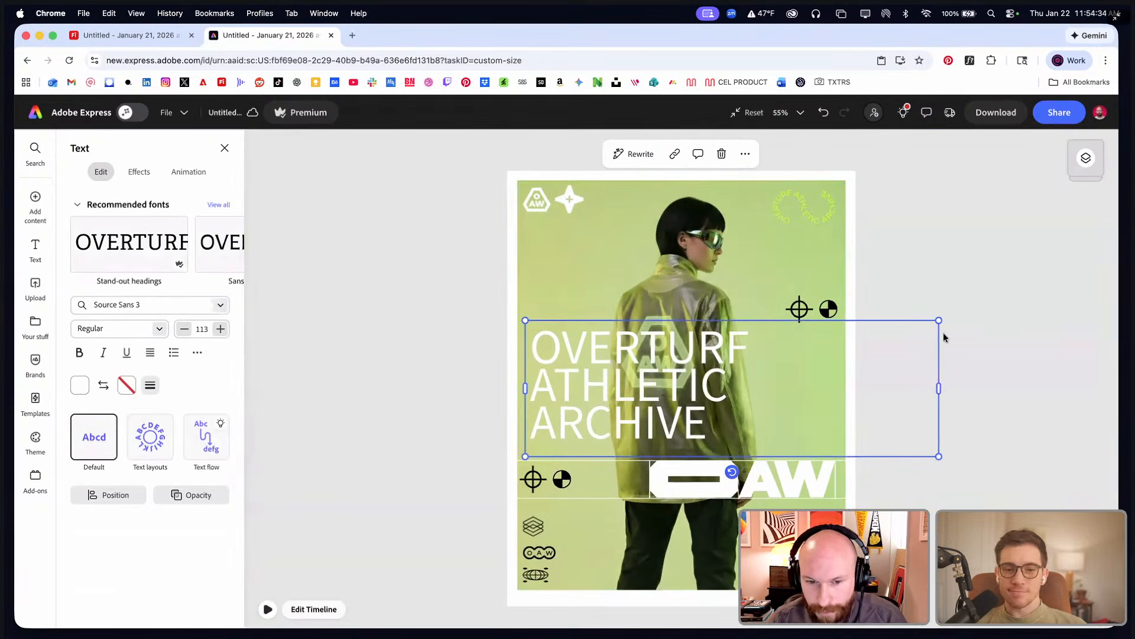
left_click(562, 479)
left_click(534, 480, "shift")
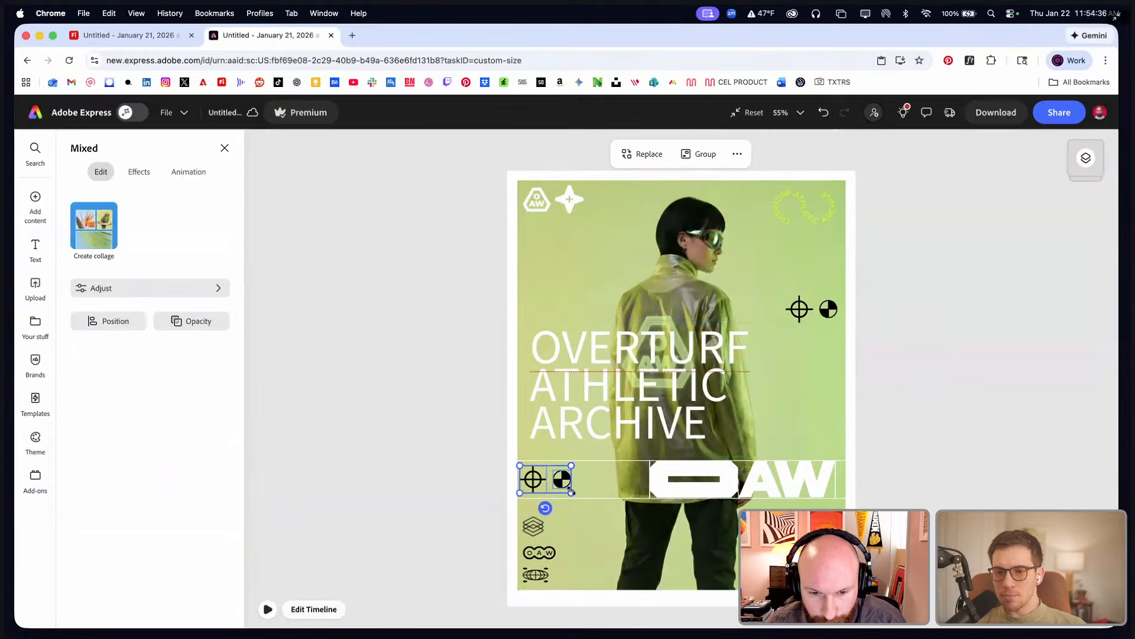
left_click_drag(571, 492, 562, 489)
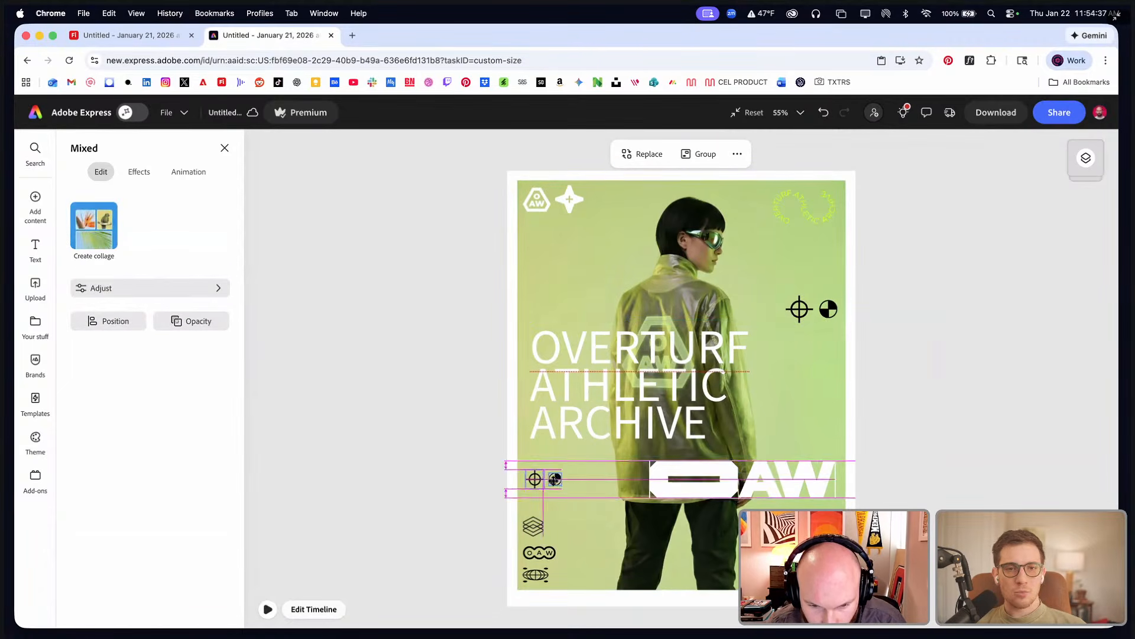
- Scale down the other crosshair and quartered-circle pair and place it just above the upper divider line, near the photo's right edge
left_click(829, 308)
left_click(799, 308, "shift")
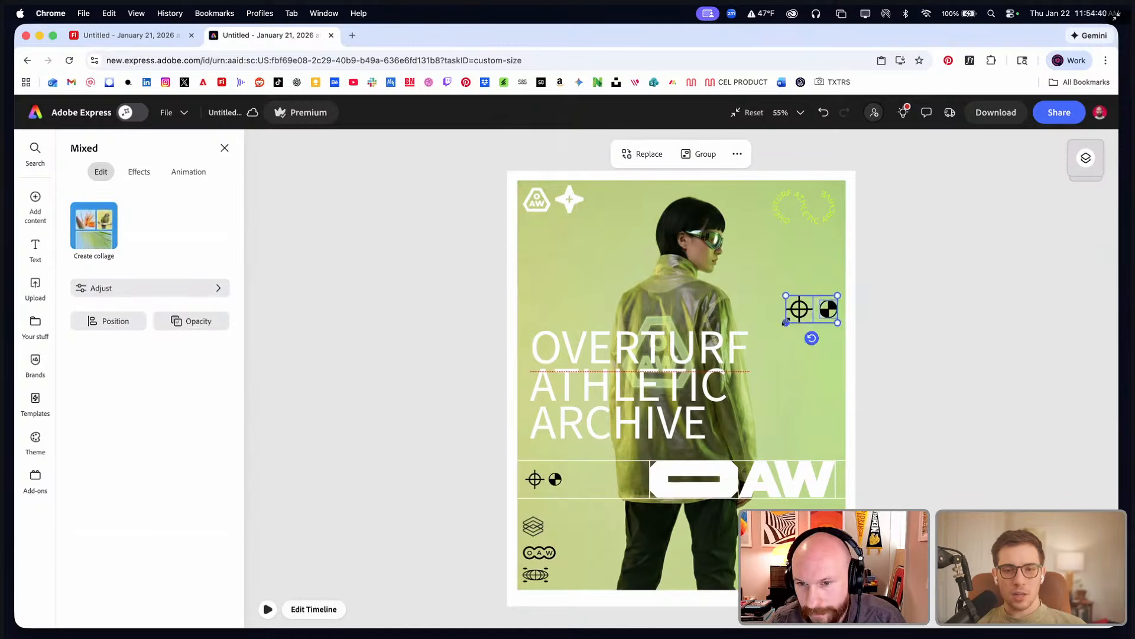
left_click_drag(786, 323, 852, 447)
left_click(927, 425)
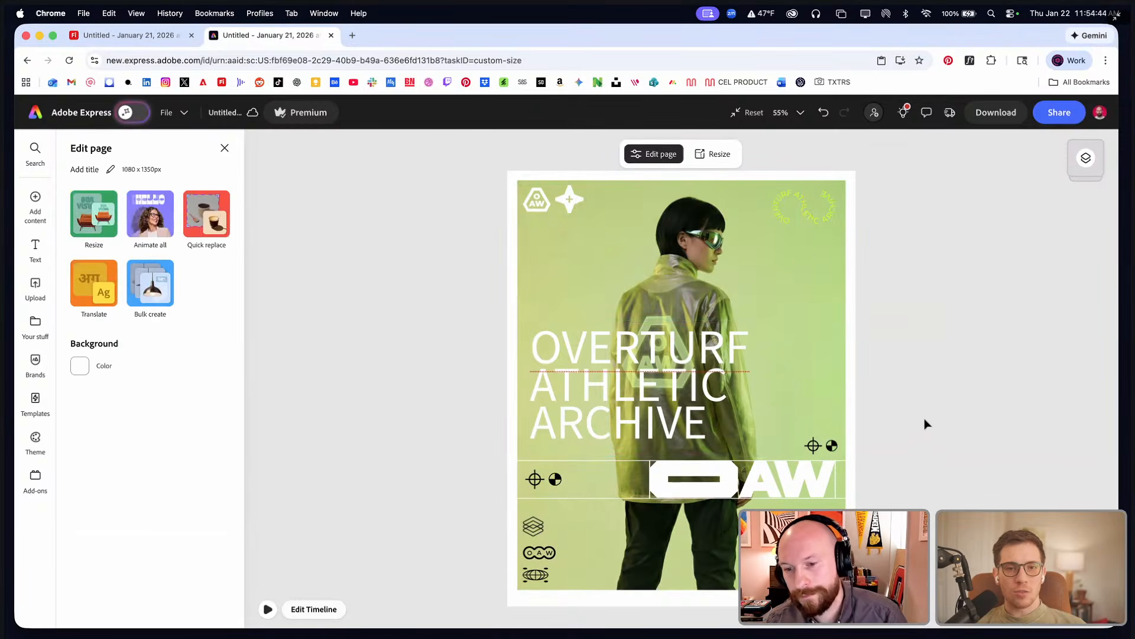
scroll(864, 246, "down", 1)
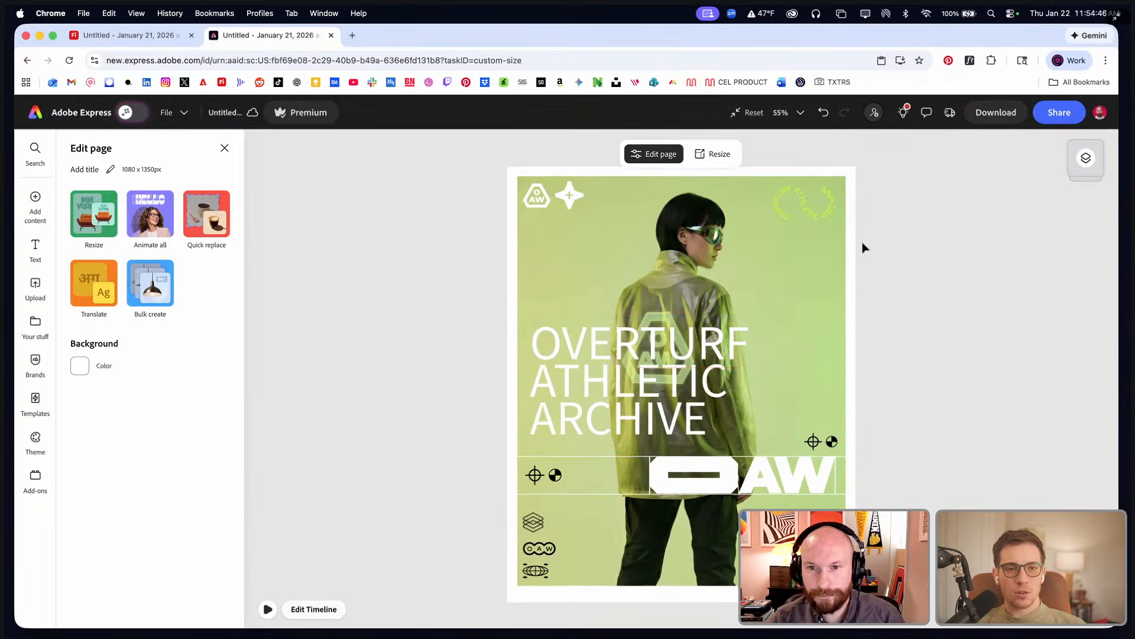
- Nudge the OVERTURF ATHLETIC ARCHIVE title slightly left to line up with the icons along the photo's left edge
left_click_drag(641, 355, 637, 355)
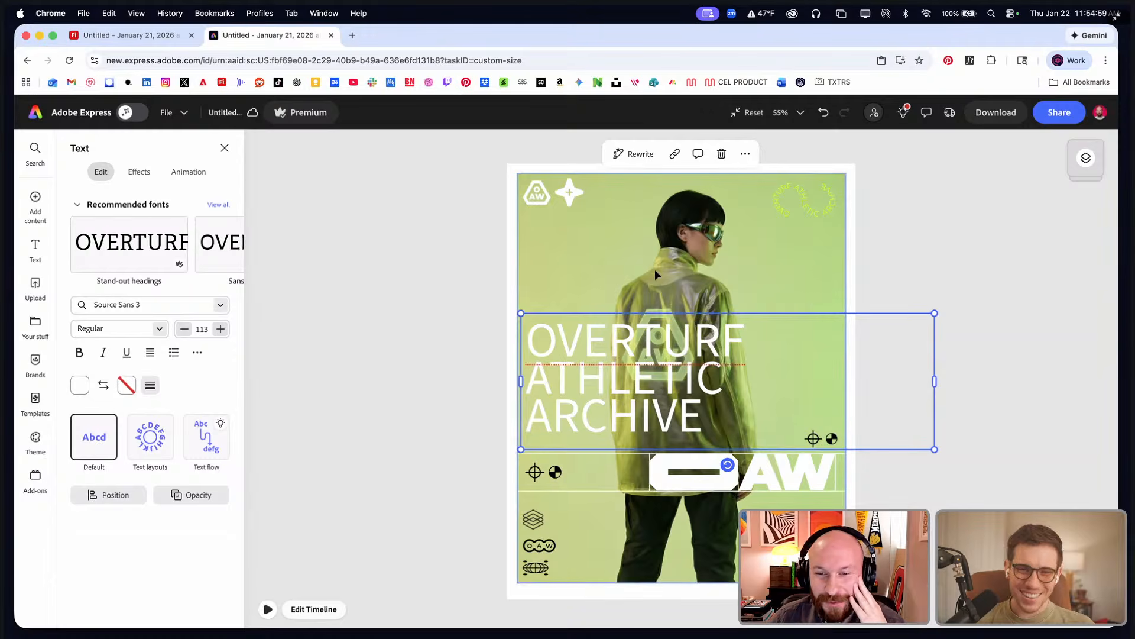
key("Escape")
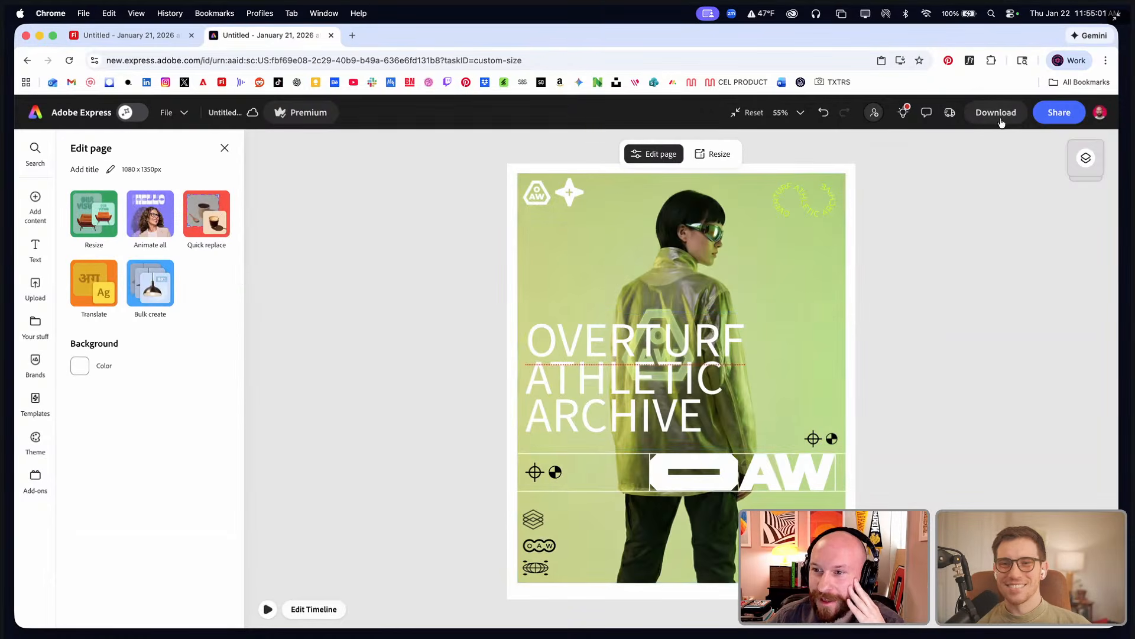
- Download the design as a GIF at High quality (large) and dismiss the progress dialog
left_click(1000, 119)
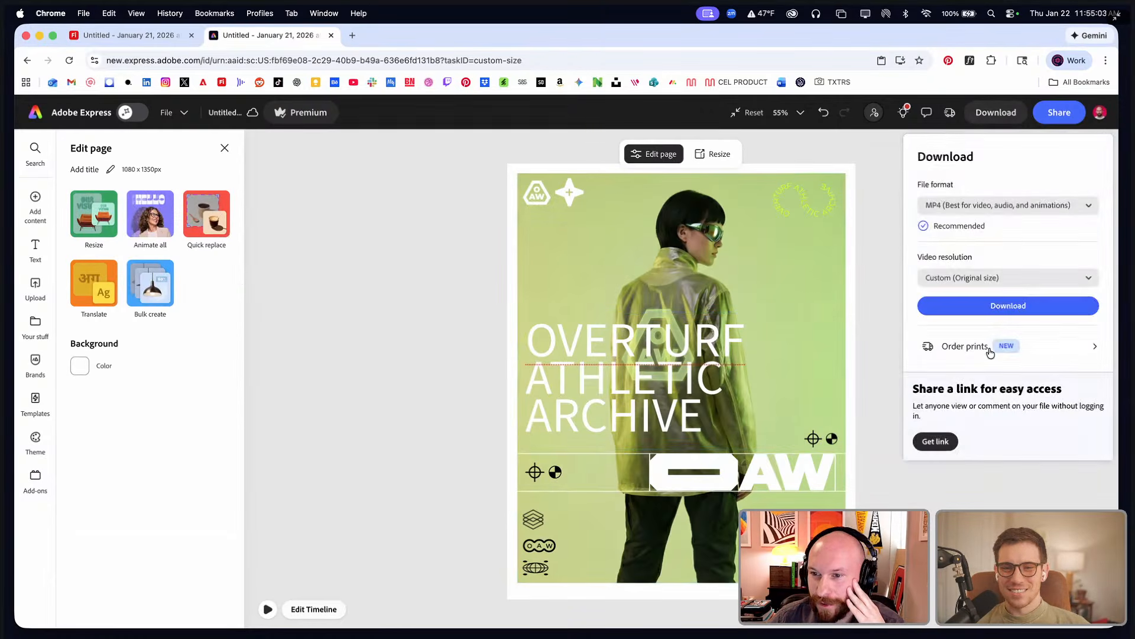
left_click(1003, 208)
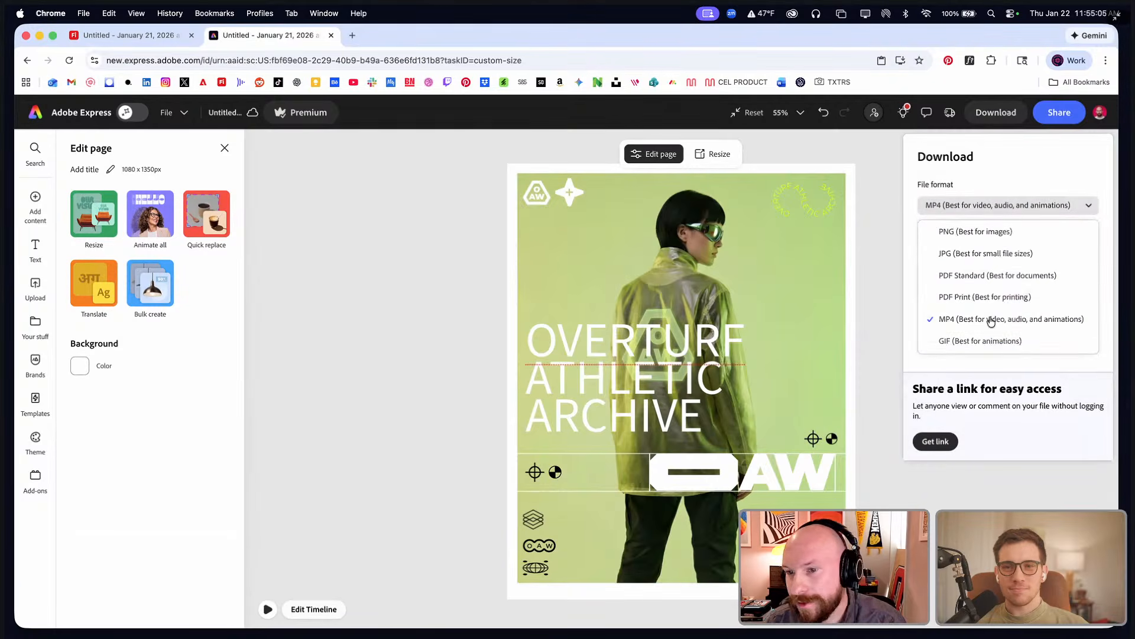
left_click(987, 342)
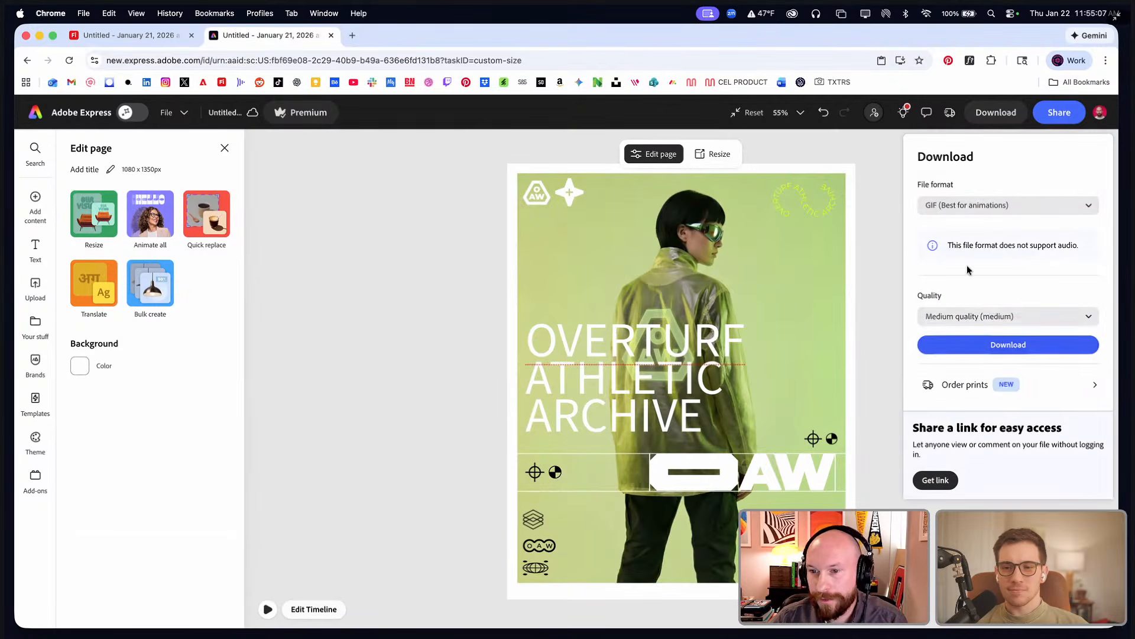
left_click(964, 323)
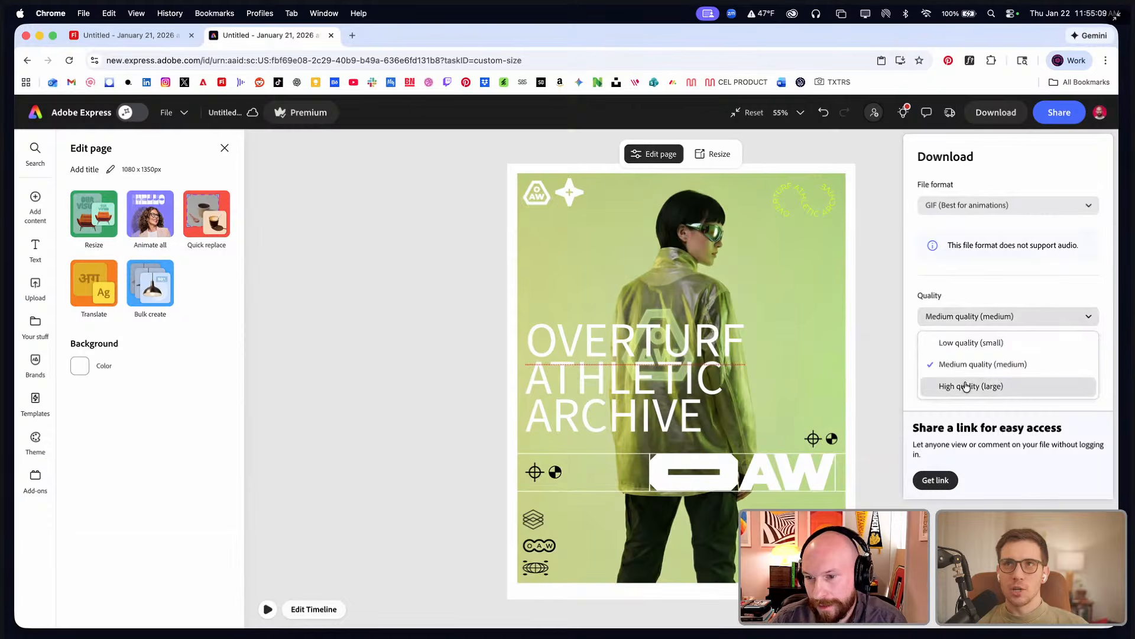
left_click(966, 385)
left_click(971, 350)
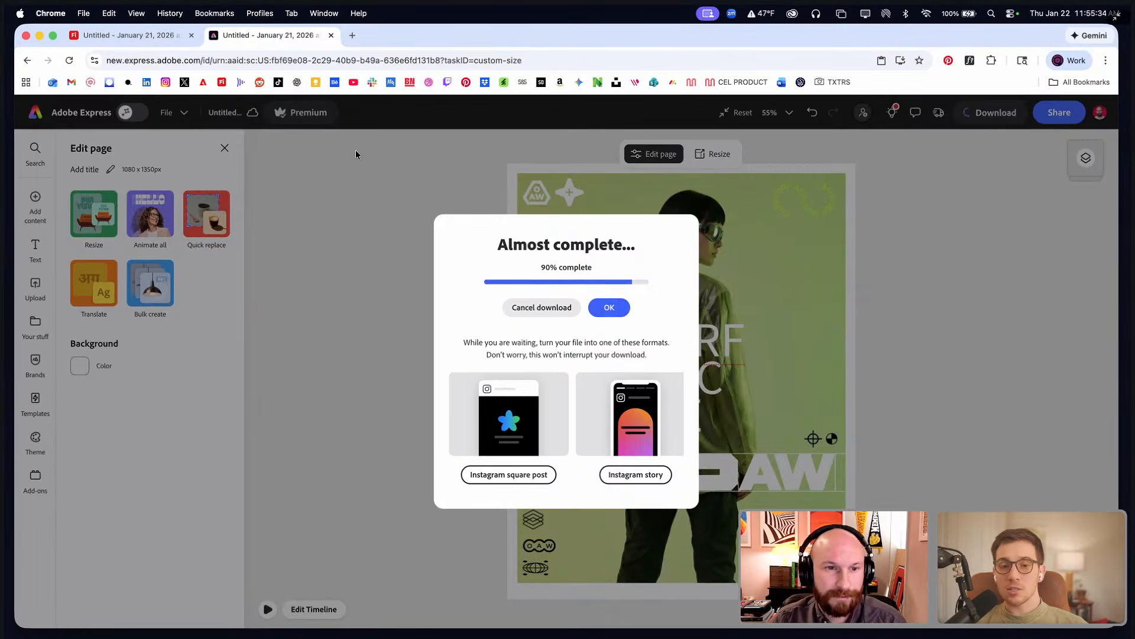
left_click(608, 310)
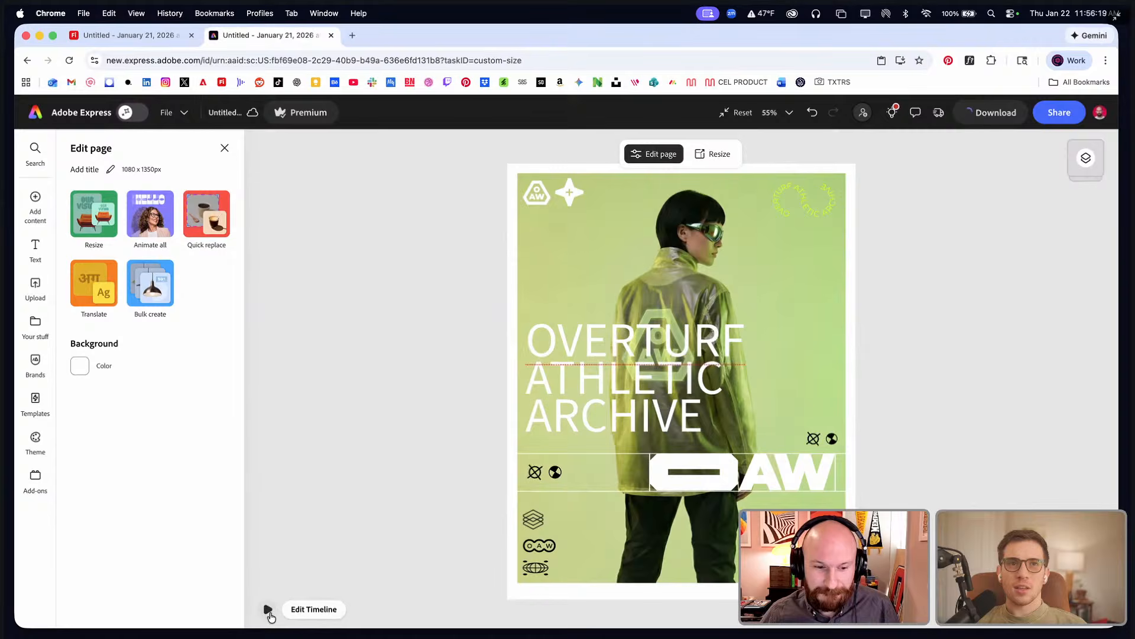
- Play the page animation, pause it and resume playback to preview the moving elements
left_click(270, 615)
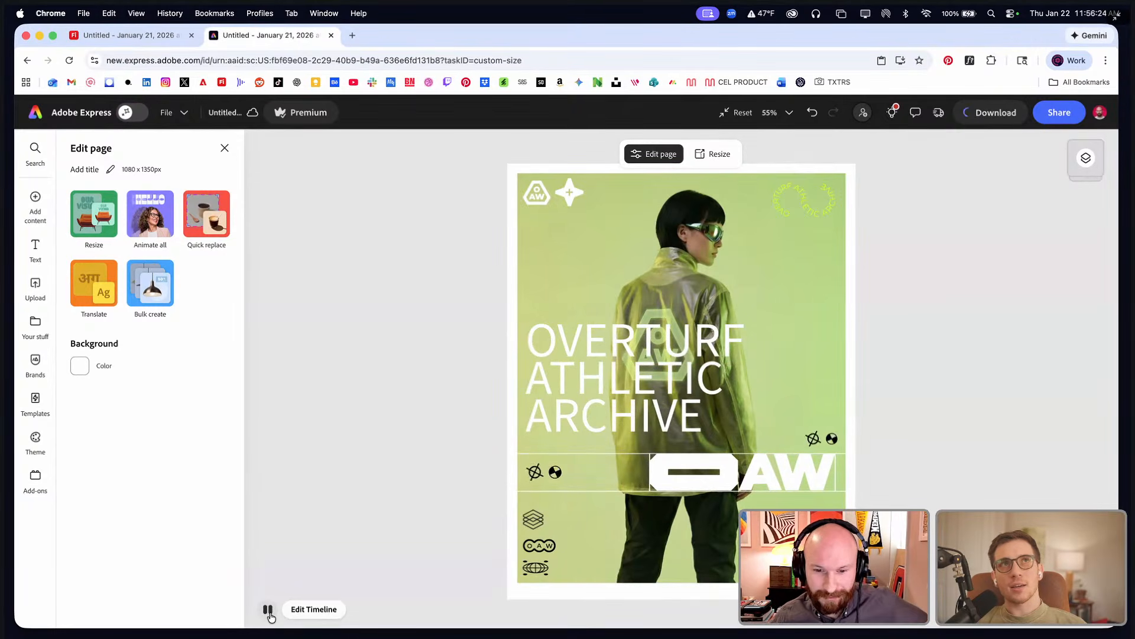
left_click(268, 610)
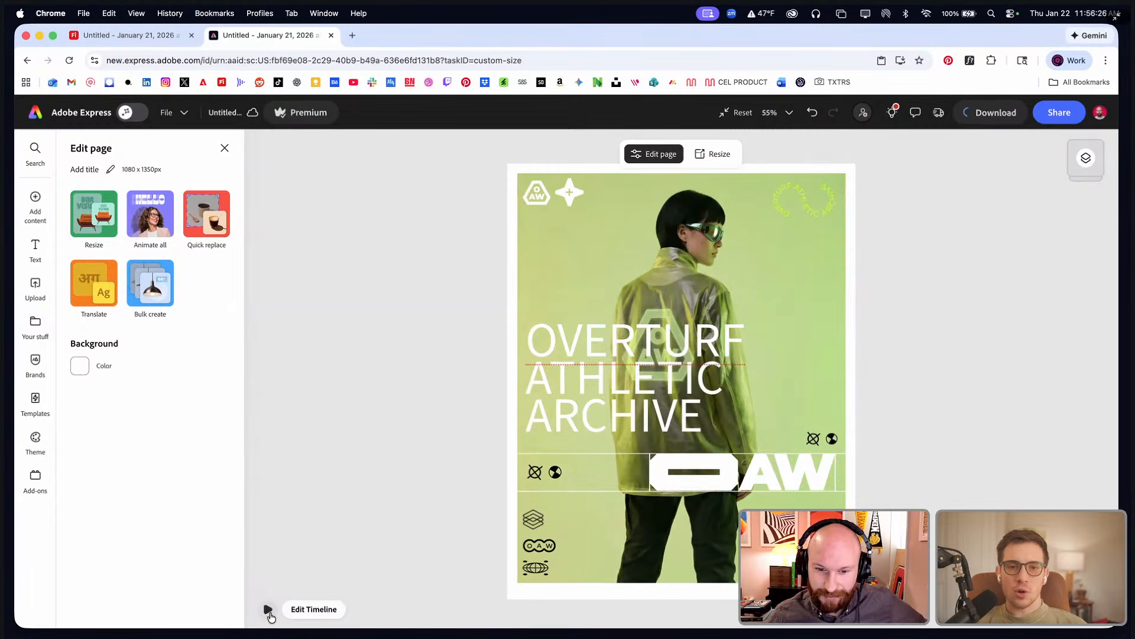
left_click(268, 610)
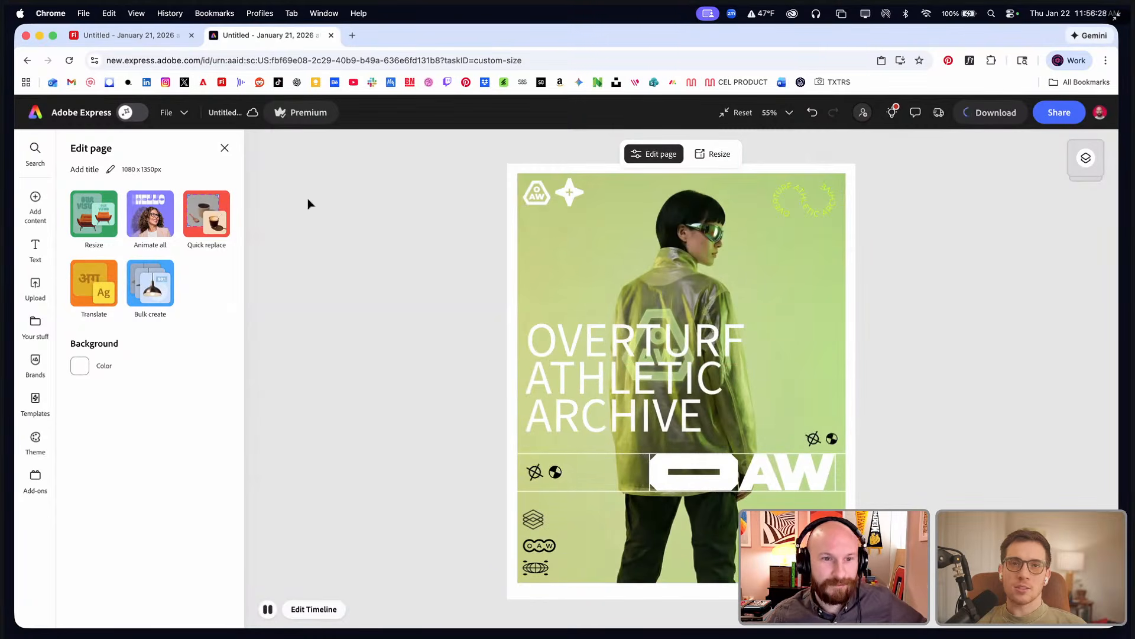